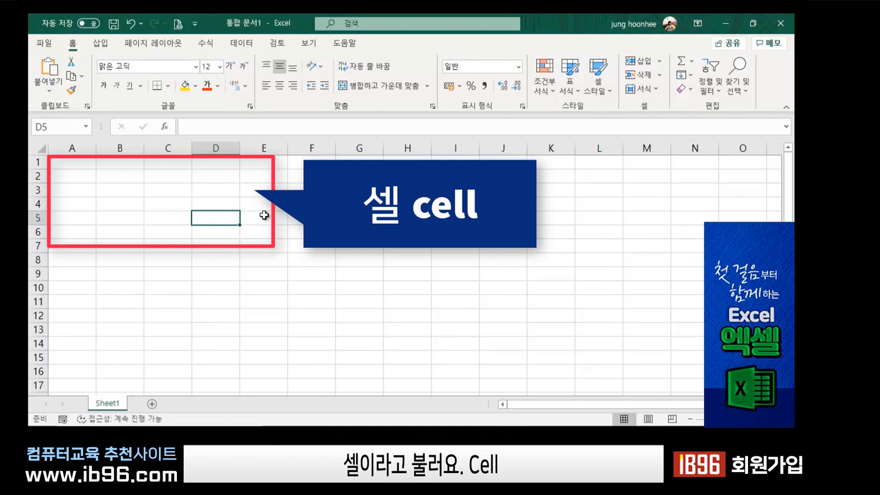
# Select a few cells in column D, ending on D7.
pyautogui.click(211, 175)
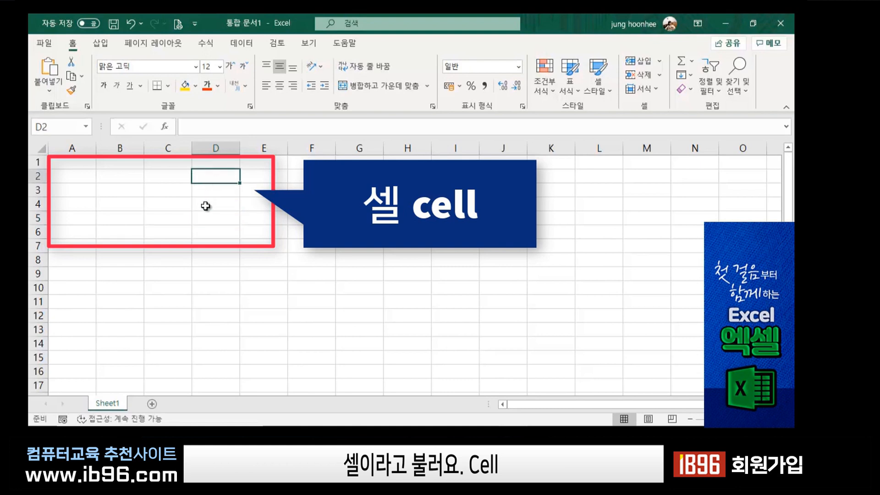
pyautogui.click(205, 206)
pyautogui.click(206, 217)
pyautogui.click(208, 246)
pyautogui.click(205, 191)
pyautogui.click(205, 248)
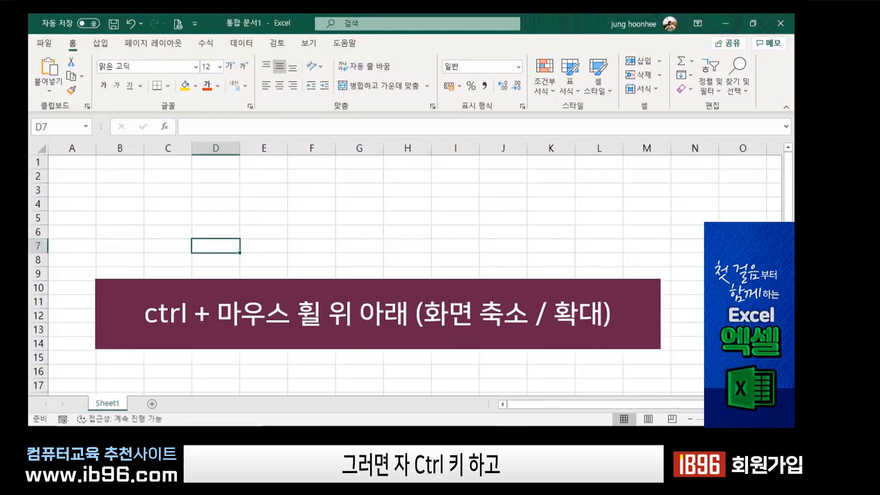
# Zoom the sheet in with Ctrl+scroll, then select cell C3.
pyautogui.keyDown('ctrl'); pyautogui.scroll(3, 304, 271); pyautogui.keyUp('ctrl')
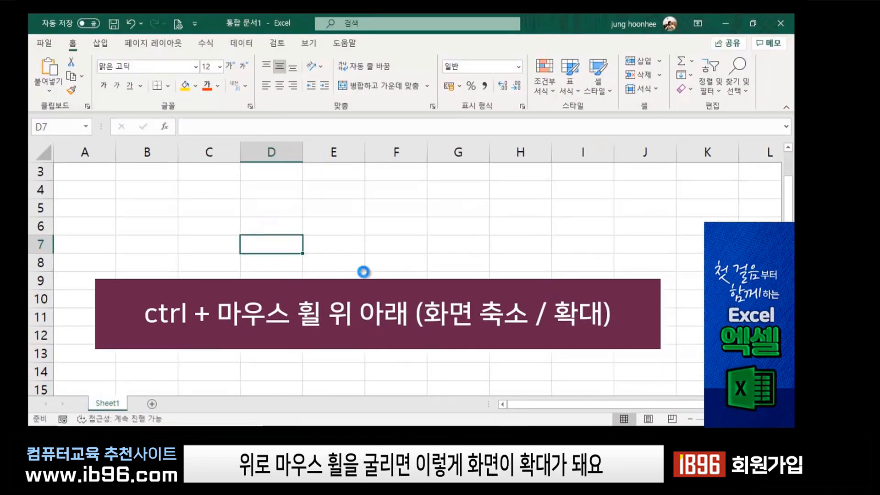
pyautogui.keyDown('ctrl'); pyautogui.scroll(2, 363, 272); pyautogui.keyUp('ctrl')
pyautogui.scroll(1, 259, 262)
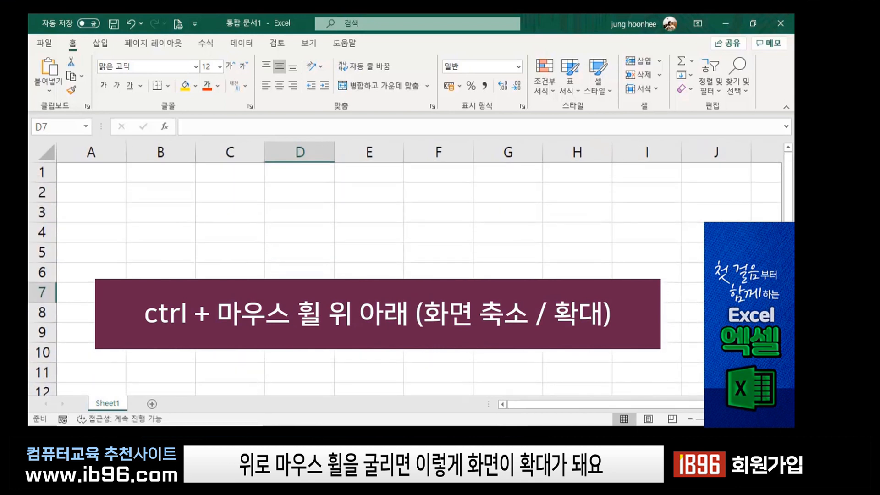
pyautogui.click(290, 237)
pyautogui.click(222, 210)
pyautogui.click(313, 226)
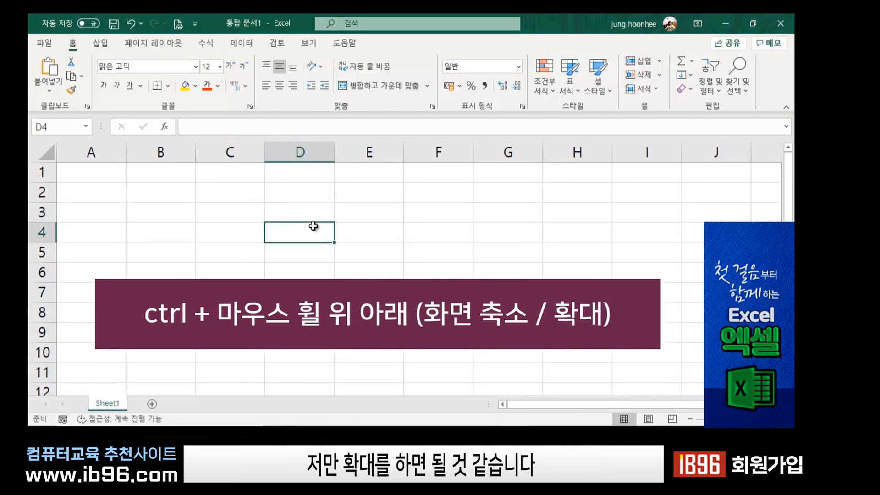
pyautogui.click(228, 213)
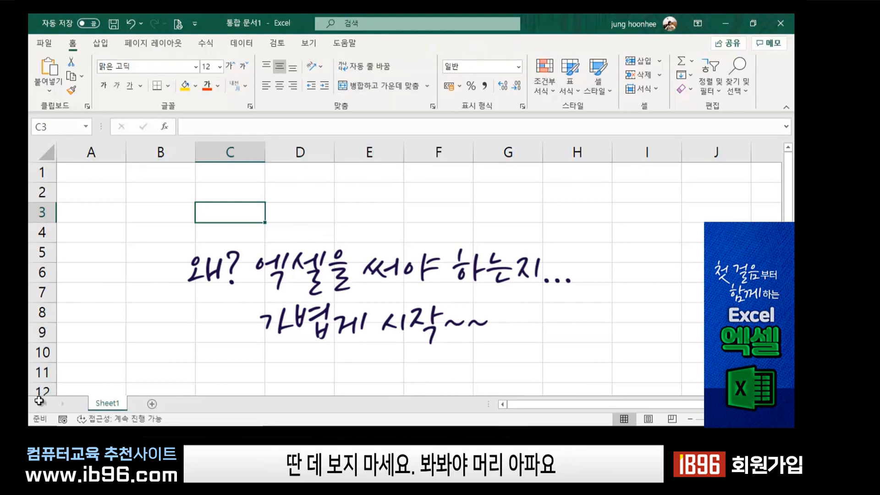
pyautogui.click(490, 290)
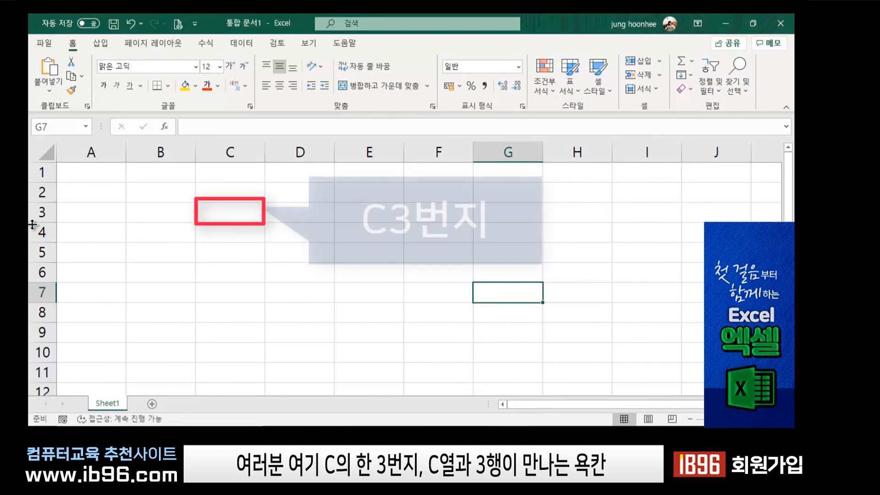
pyautogui.click(226, 152)
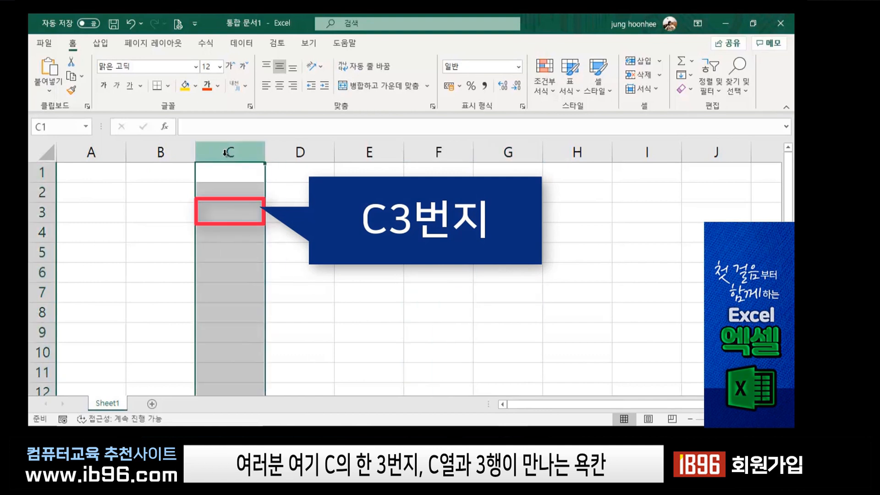
pyautogui.click(43, 212)
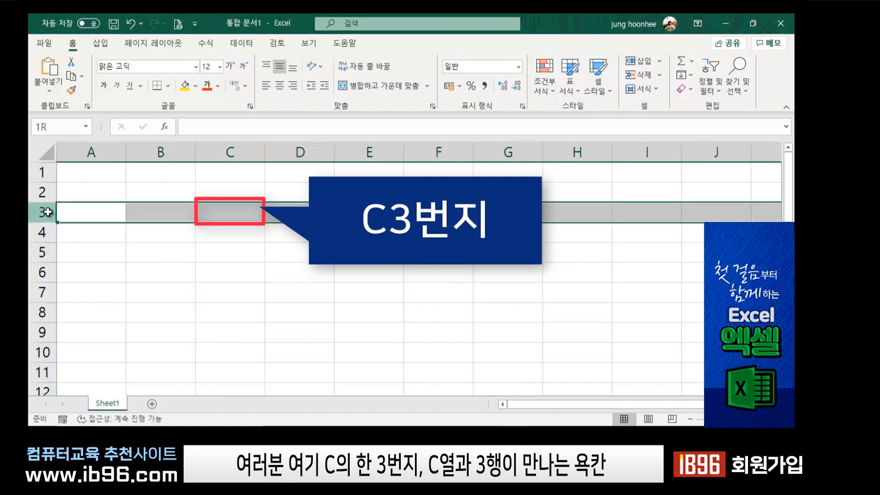
pyautogui.click(228, 209)
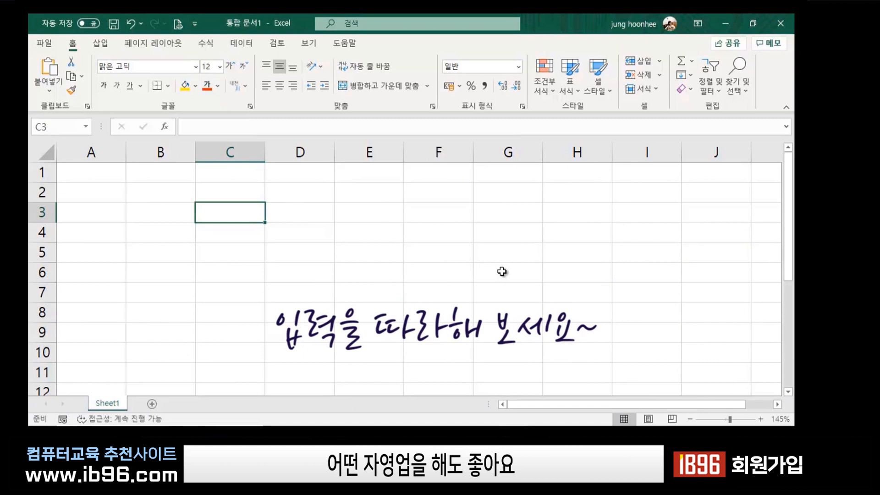
# Enter headers 품목, 단가 and 수량 in C3, D3 and E3, then select C4.
pyautogui.write('v')
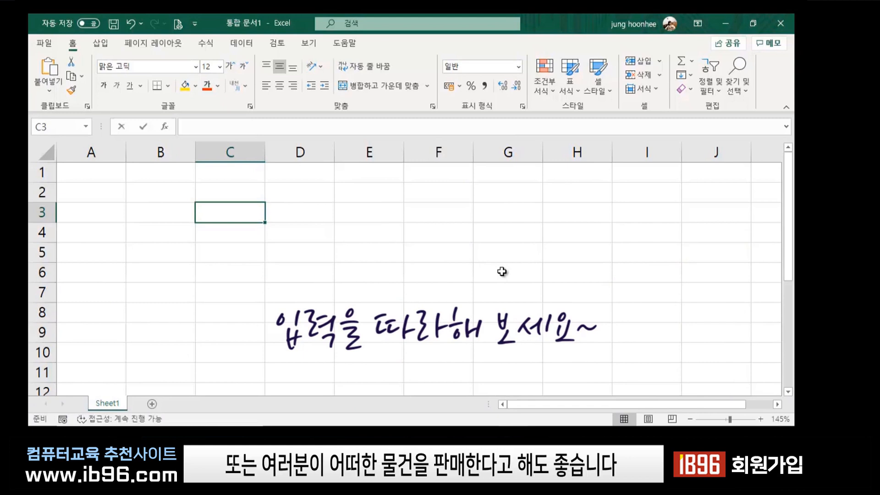
pyautogui.press('BackSpace')
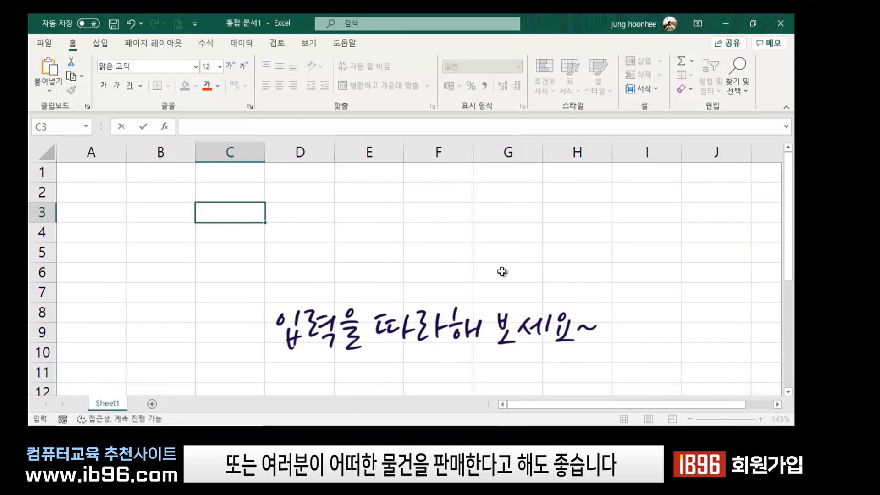
pyautogui.write('품목')
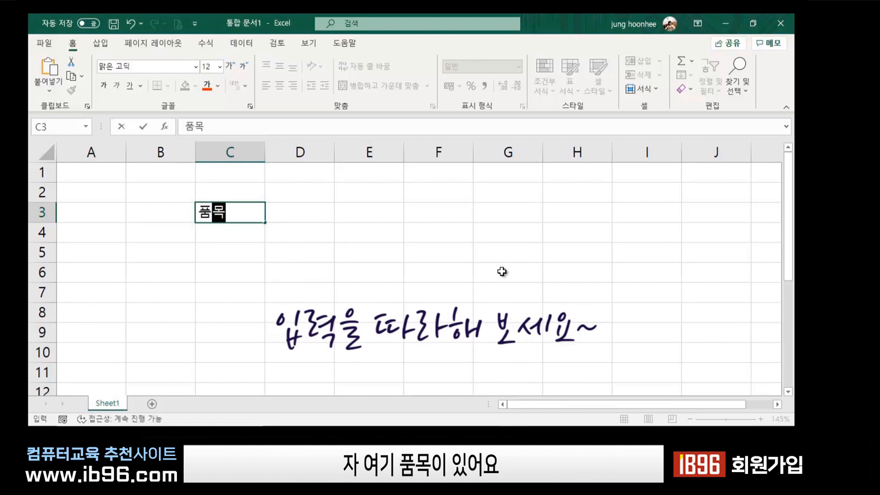
pyautogui.press('Tab')
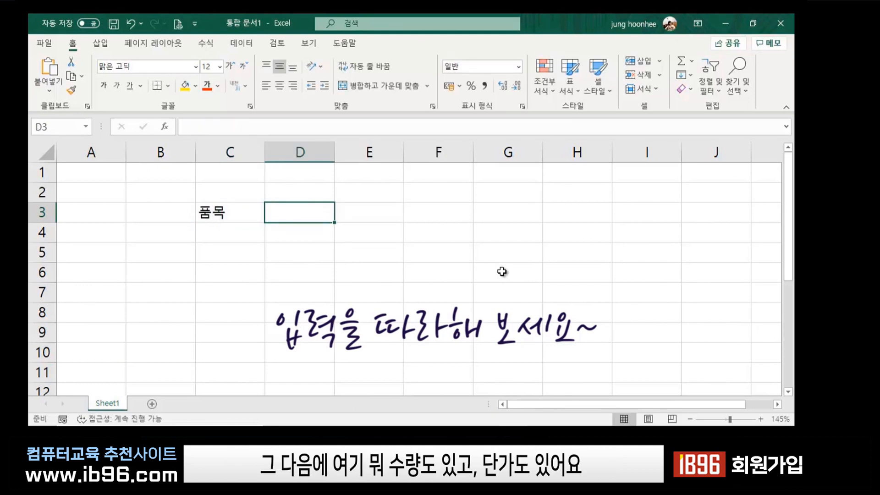
pyautogui.write('수량')
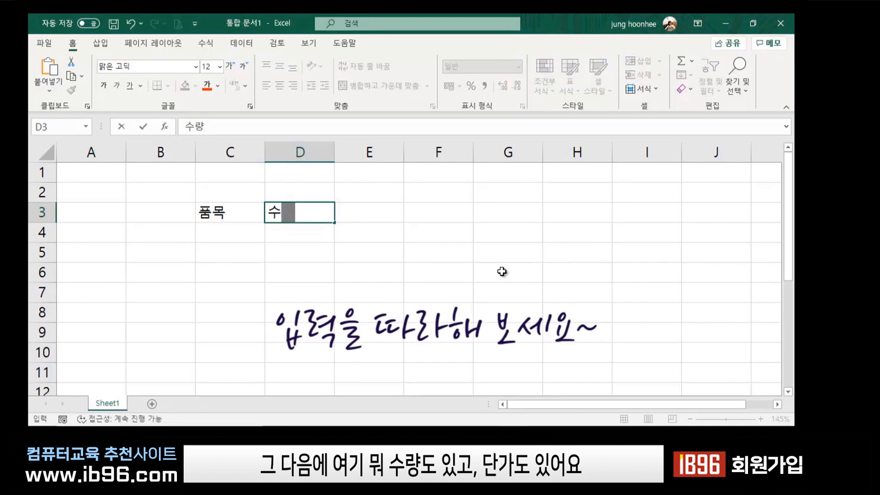
pyautogui.press('Tab')
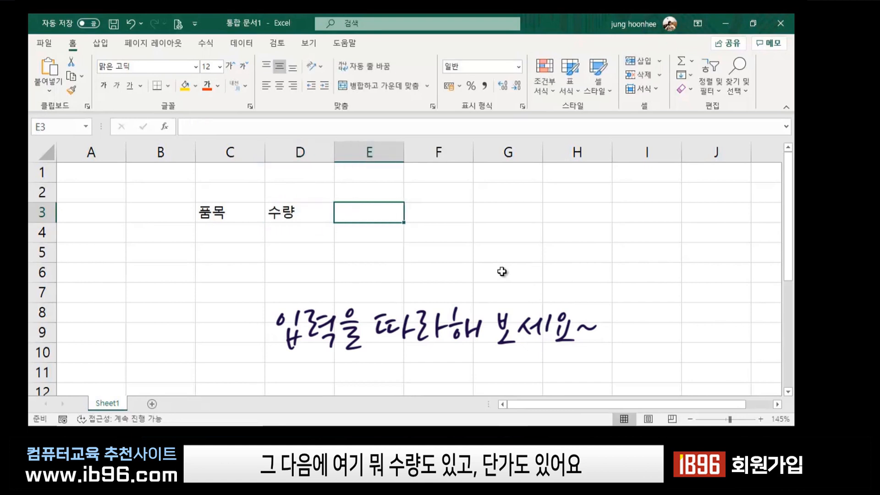
pyautogui.press('Left')
pyautogui.write('단가')
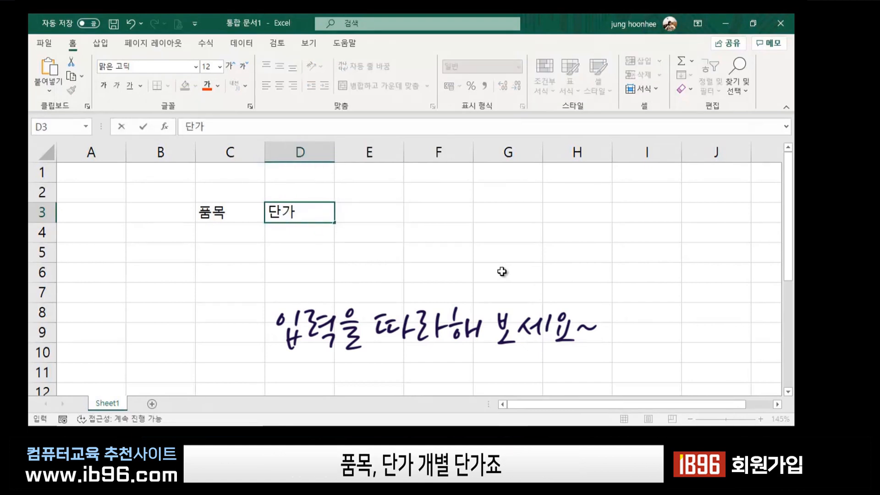
pyautogui.press('Tab')
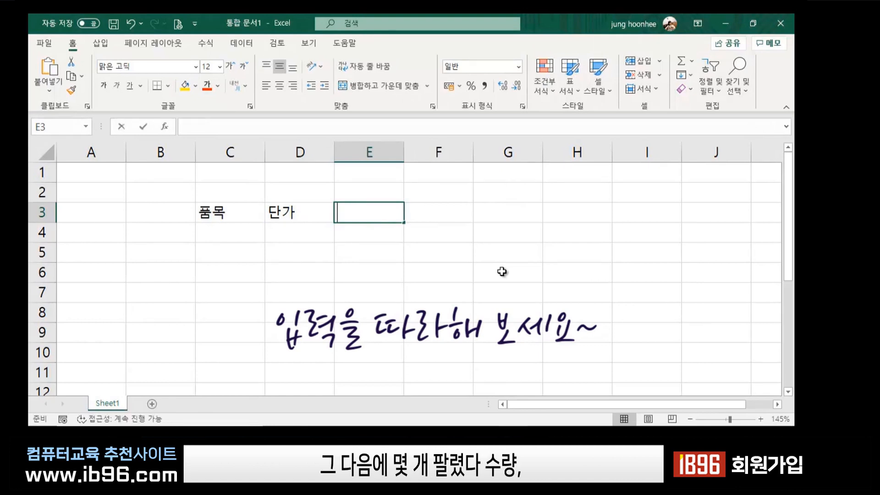
pyautogui.write('수량')
pyautogui.press('Return')
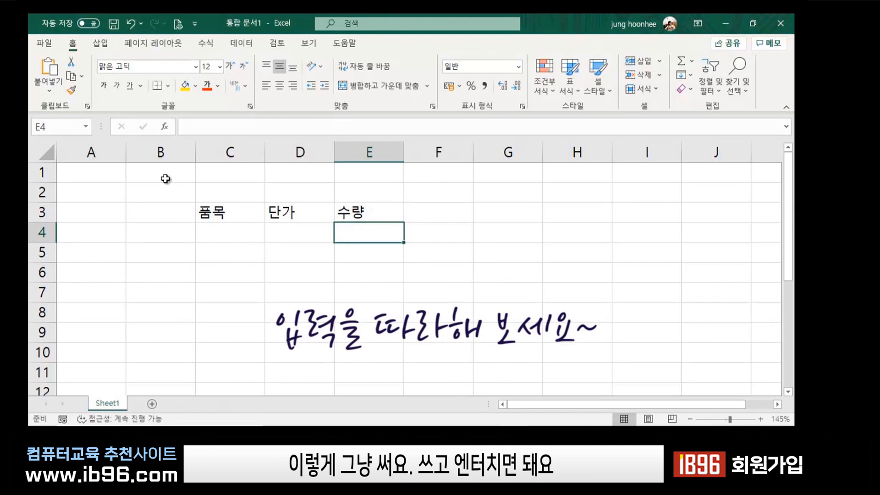
pyautogui.click(218, 231)
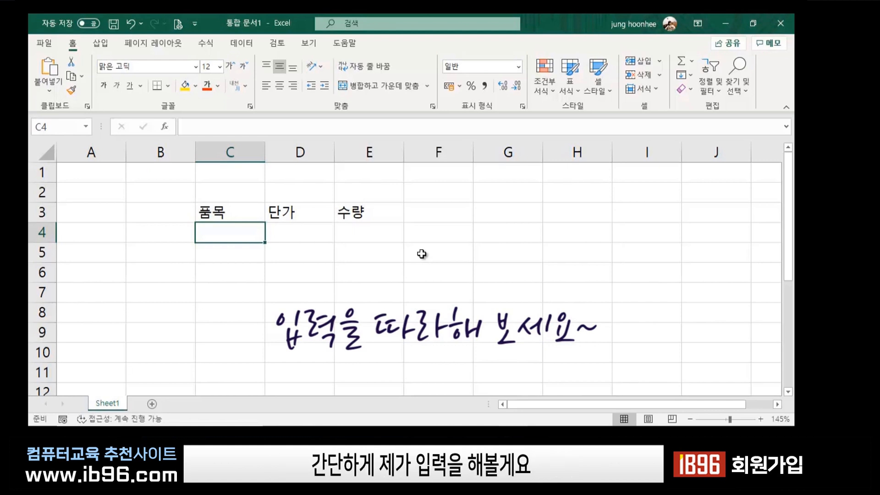
# Enter row 4: item a, unit price 500, quantity 10.
pyautogui.write('ㅁ')
pyautogui.press('BackSpace')
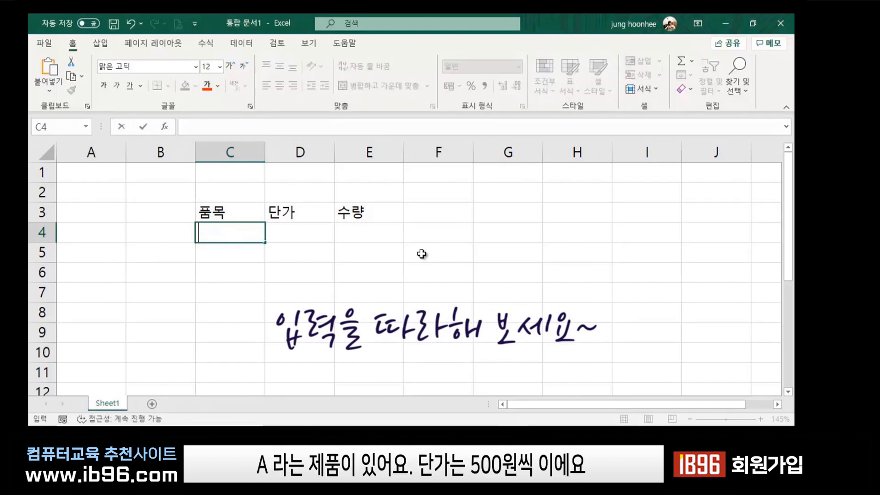
pyautogui.write('a')
pyautogui.press('Tab')
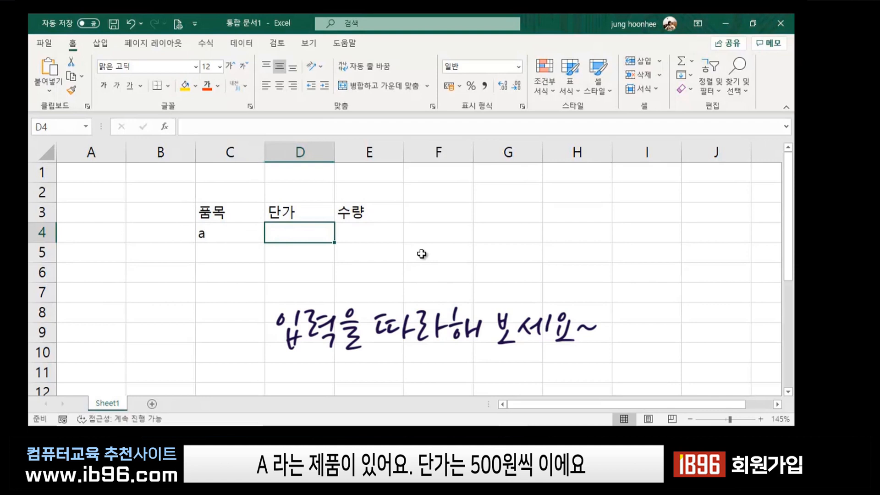
pyautogui.write('500')
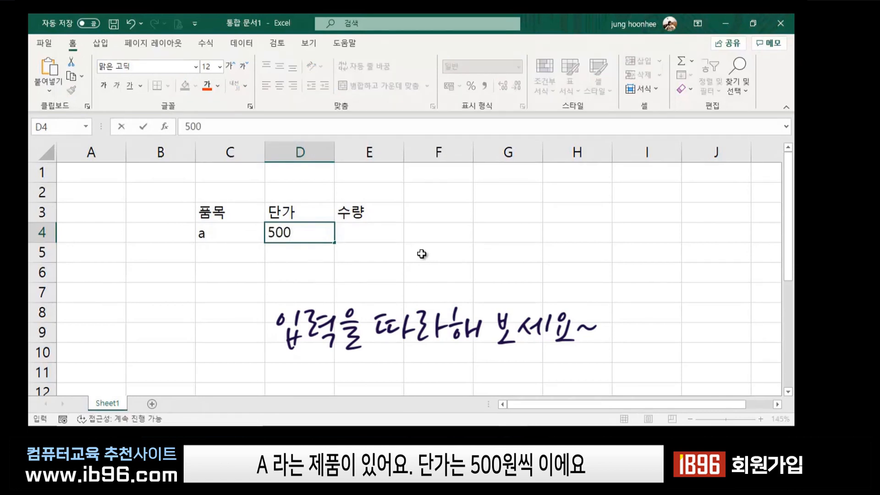
pyautogui.press('Tab')
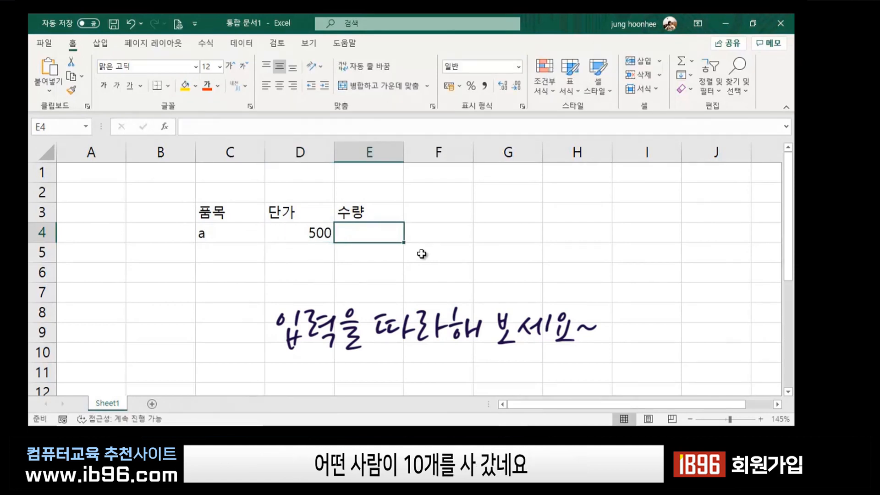
pyautogui.write('10')
pyautogui.press('Return')
# Enter row 5: item b, unit price 1200, quantity 2.
pyautogui.press('Left')
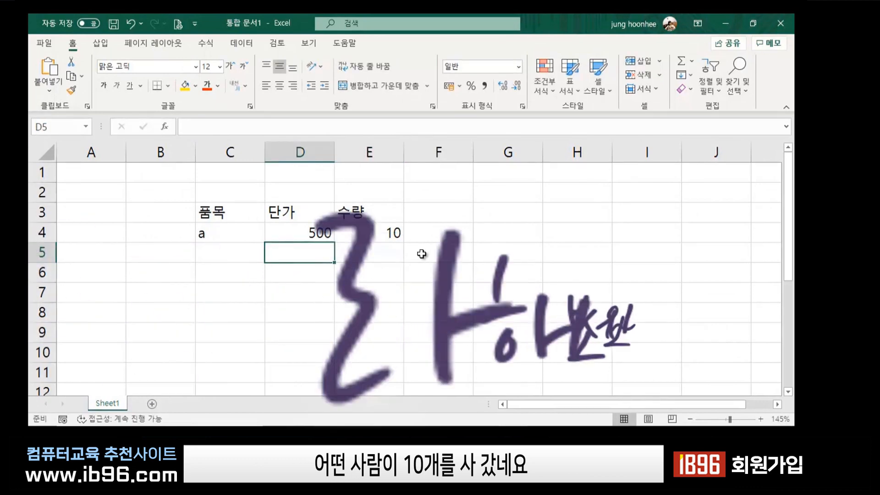
pyautogui.press('Left')
pyautogui.write('b')
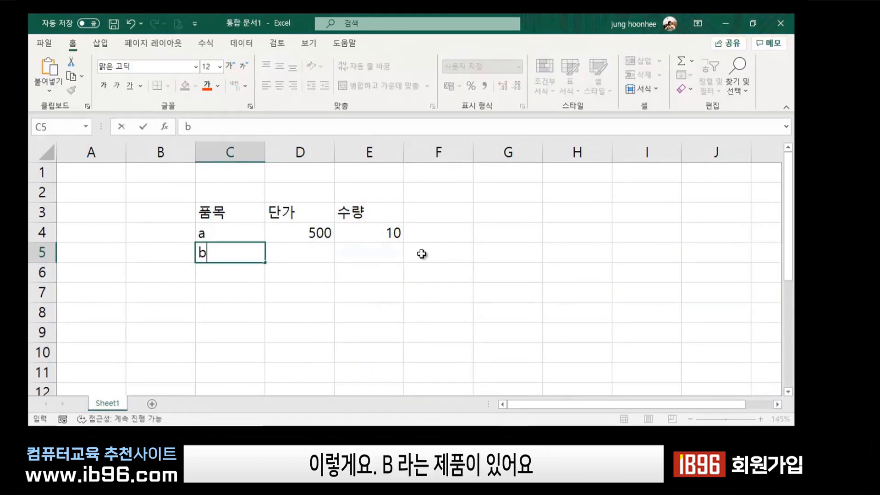
pyautogui.press('Tab')
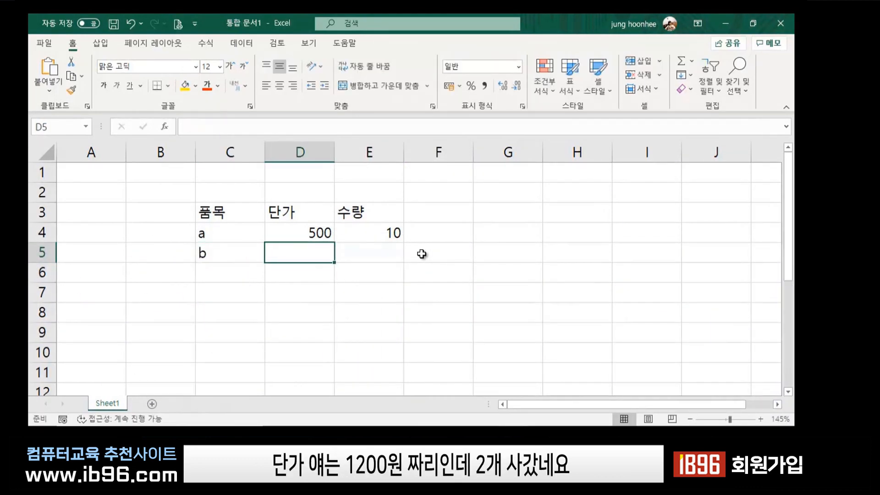
pyautogui.write('1200')
pyautogui.press('Tab')
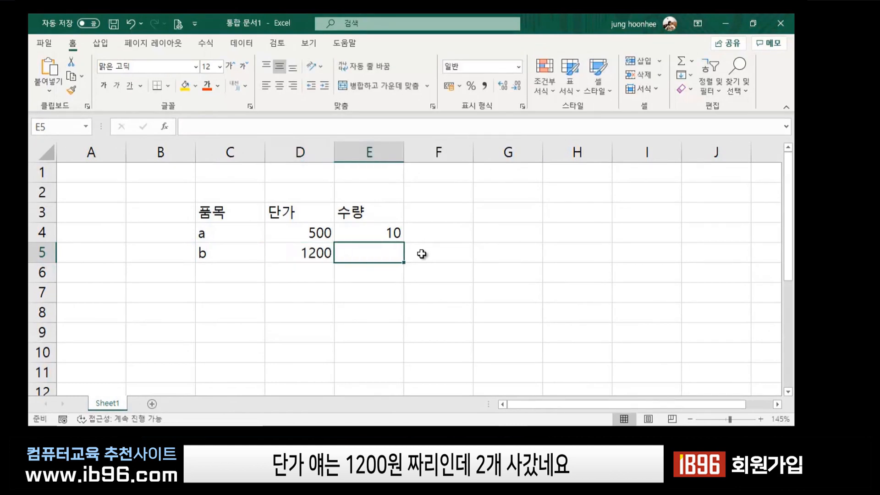
pyautogui.write('2')
pyautogui.press('Return')
# Enter row 6: item b, unit price 1200, quantity 5.
pyautogui.press('Left')
pyautogui.press('Left')
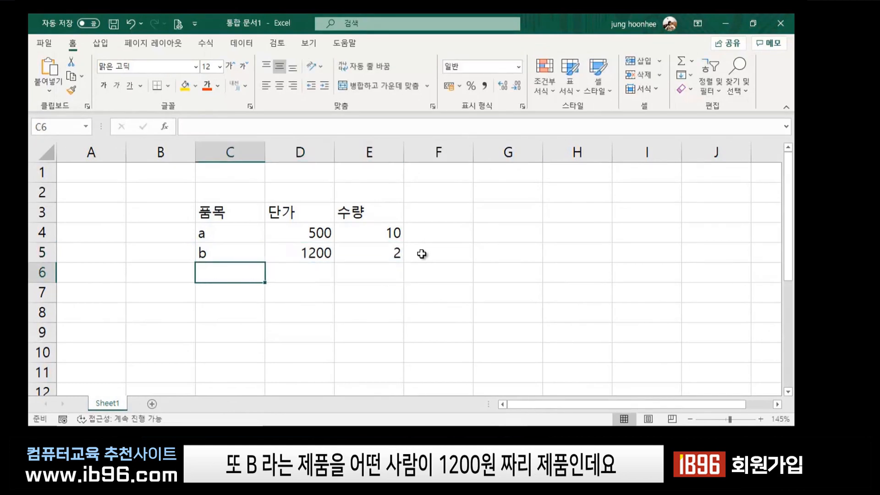
pyautogui.write('b')
pyautogui.press('Tab')
pyautogui.write('1200')
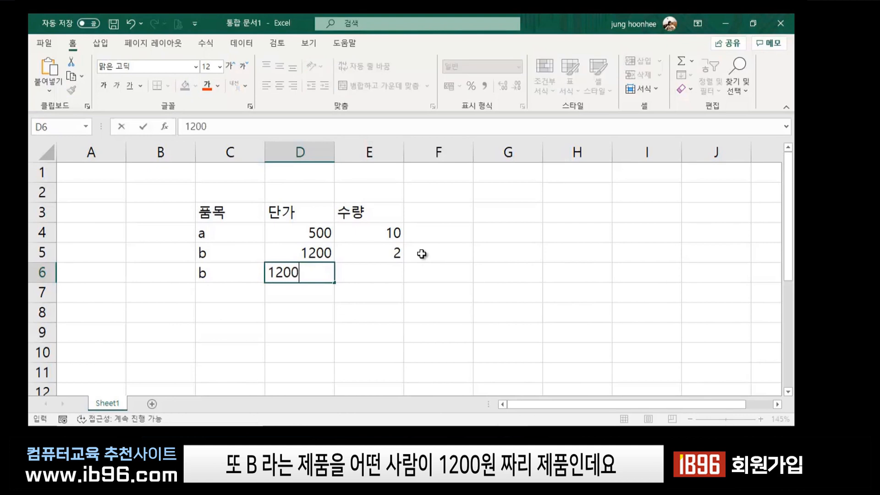
pyautogui.press('Tab')
pyautogui.write('5')
pyautogui.press('Down')
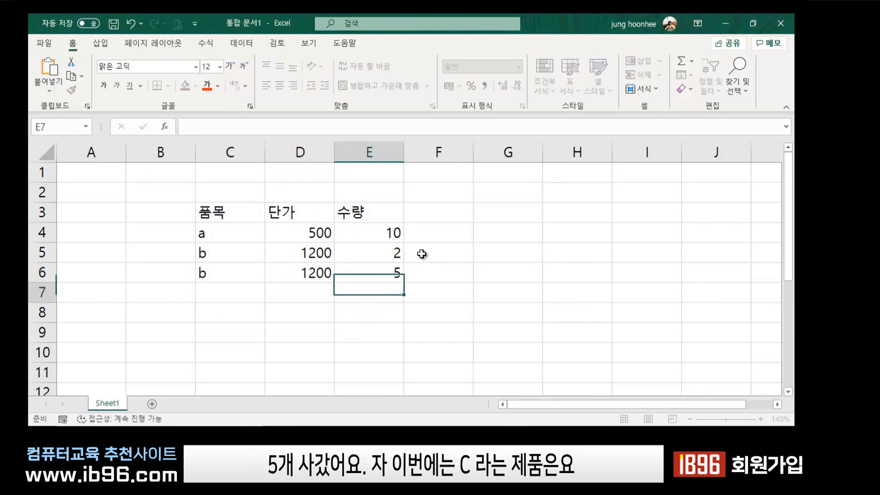
# Enter row 7: item c, unit price 700, quantity 7.
pyautogui.press('Left')
pyautogui.press('Left')
pyautogui.press('Left')
pyautogui.press('Right')
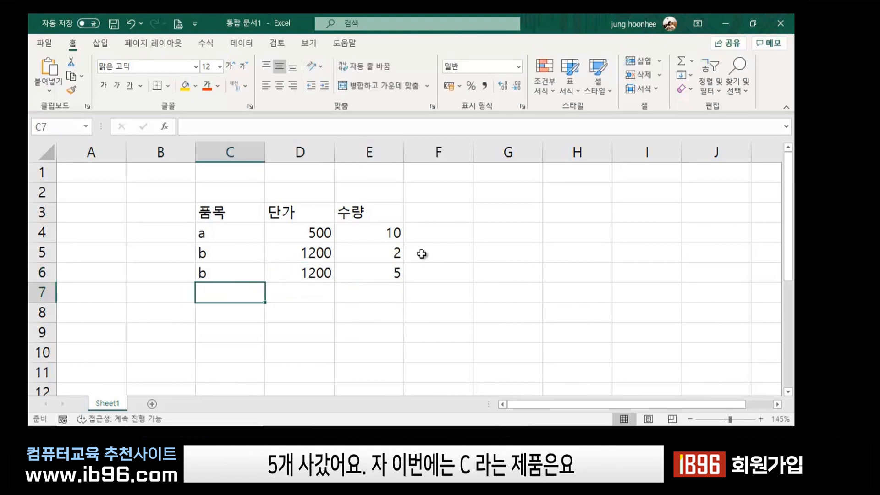
pyautogui.write('c')
pyautogui.press('Tab')
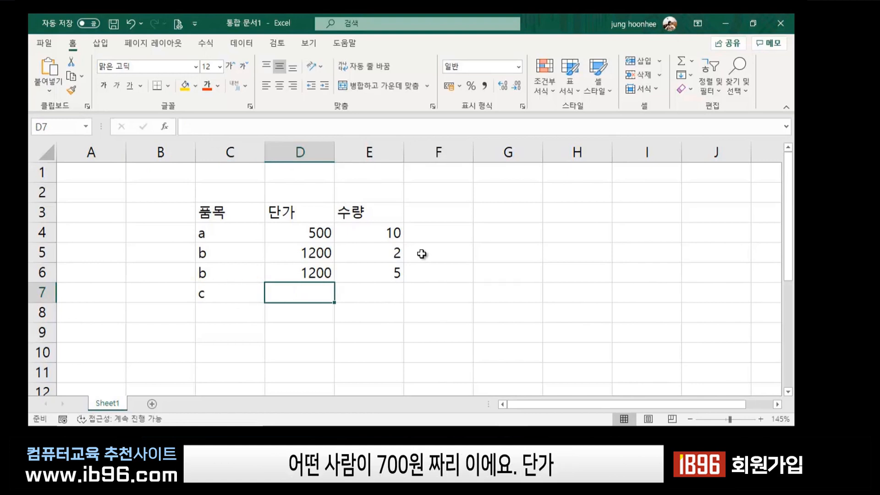
pyautogui.write('700')
pyautogui.press('Tab')
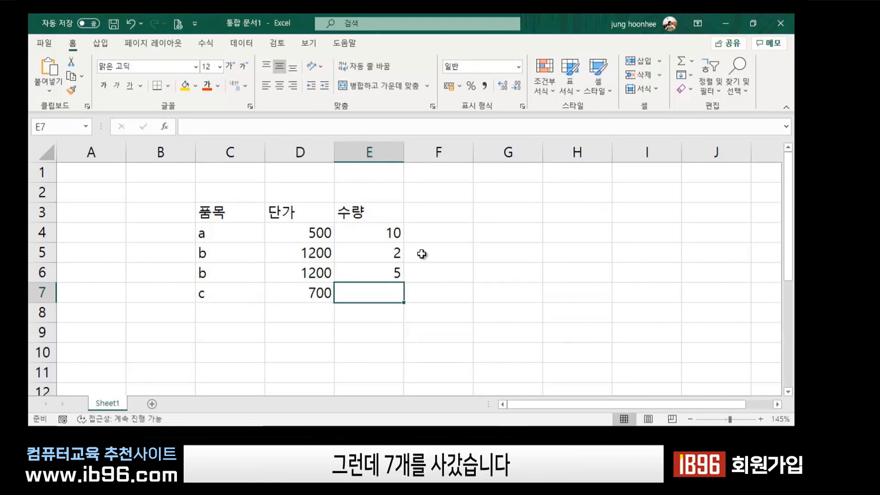
pyautogui.write('7')
pyautogui.press('Return')
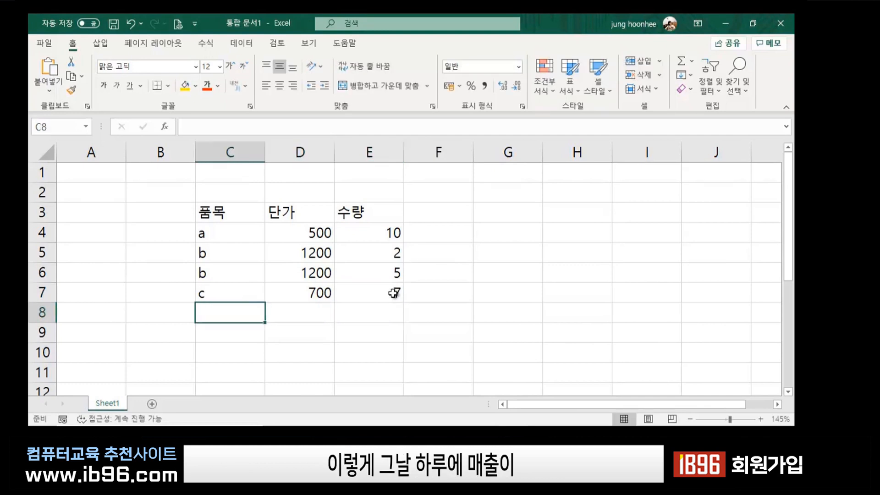
# Enter row 8: item a, unit price 500, quantity 20.
pyautogui.scroll(-1, 394, 291)
pyautogui.scroll(1, 388, 304)
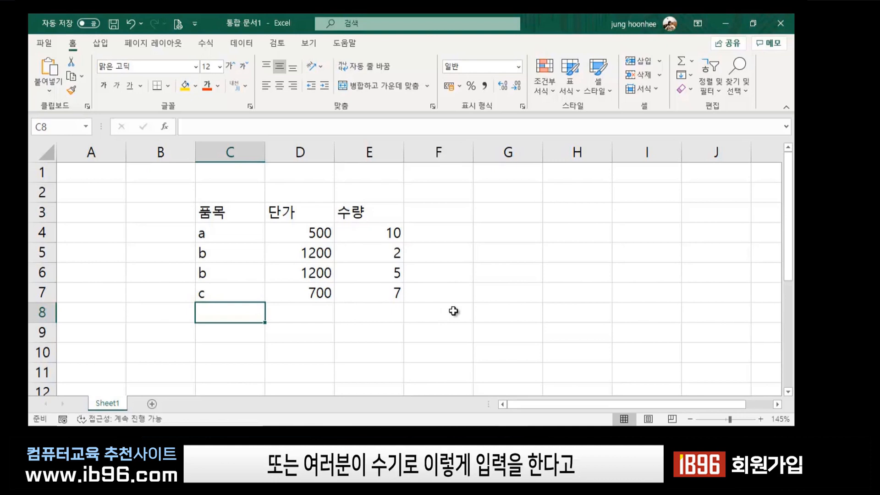
pyautogui.write('a')
pyautogui.press('Tab')
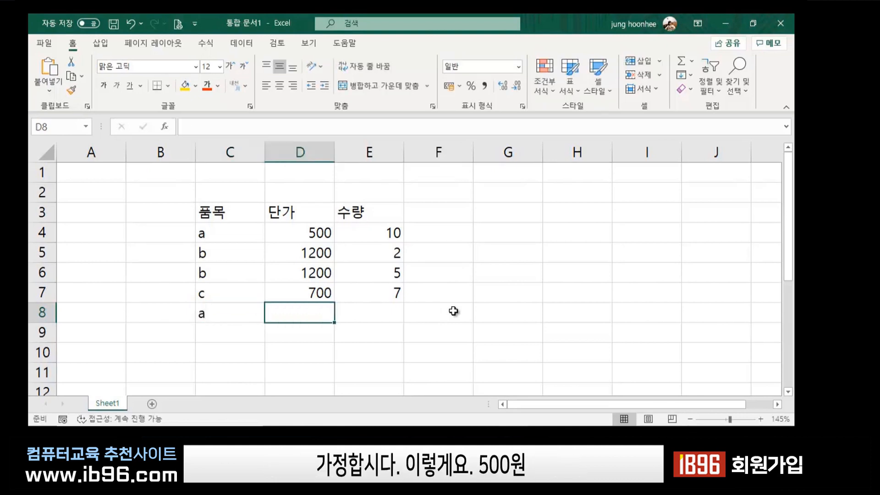
pyautogui.write('500')
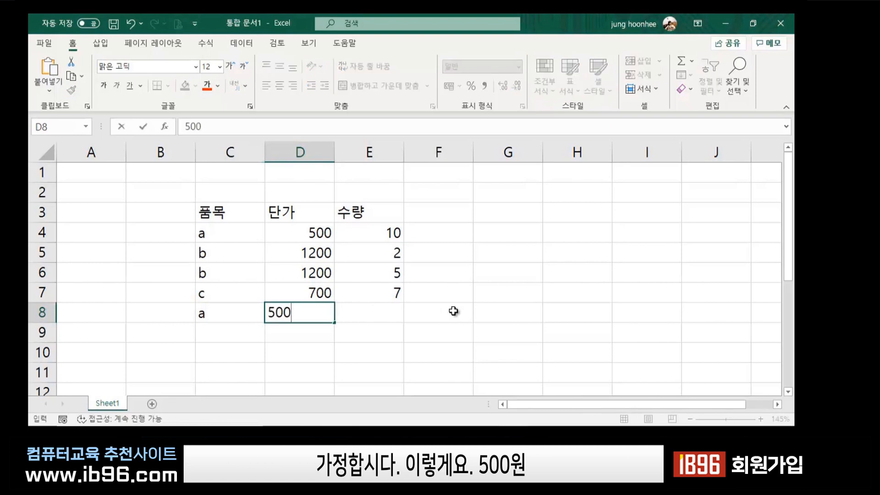
pyautogui.press('Tab')
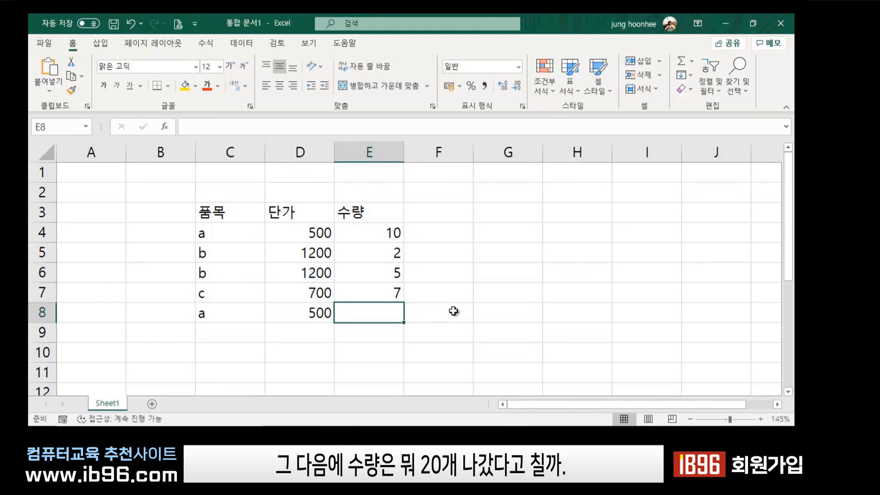
pyautogui.write('20')
pyautogui.press('Return')
# List items b, a, c, c down C9 to C12.
pyautogui.press('Left')
pyautogui.press('Left')
pyautogui.press('Left')
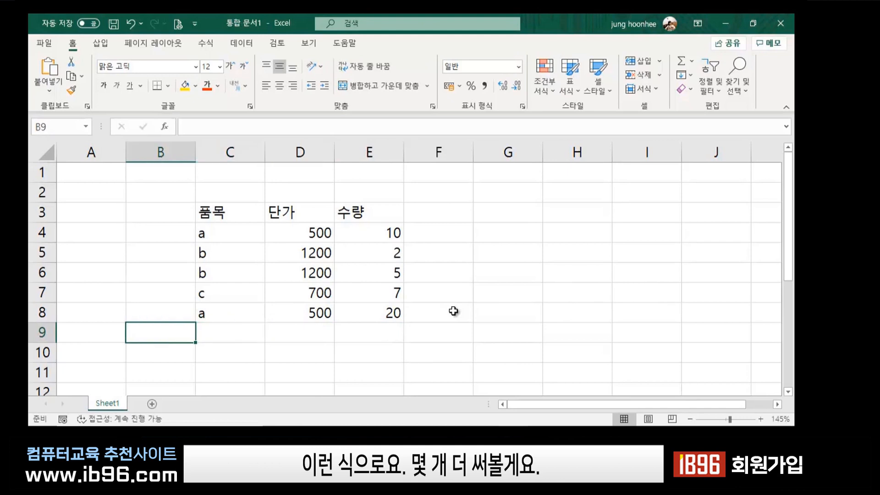
pyautogui.press('Right')
pyautogui.write('b')
pyautogui.press('Return')
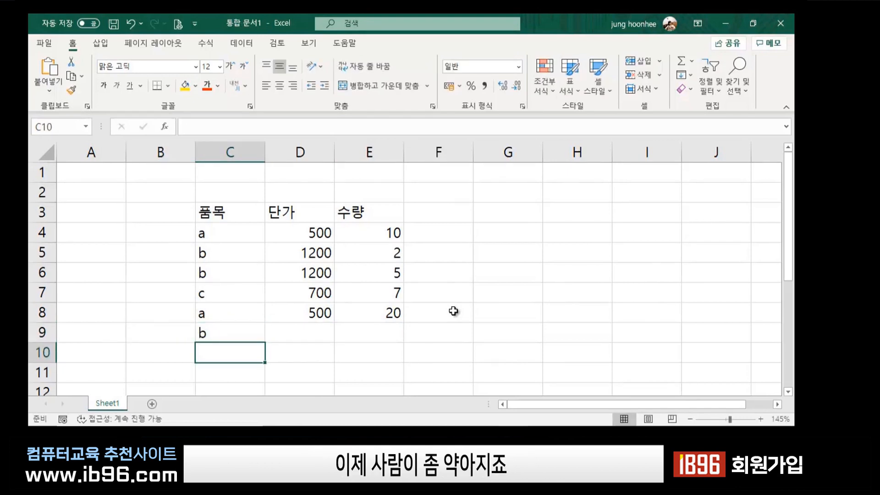
pyautogui.write('a')
pyautogui.press('Return')
pyautogui.write('c')
pyautogui.press('Return')
pyautogui.write('c')
pyautogui.press('Return')
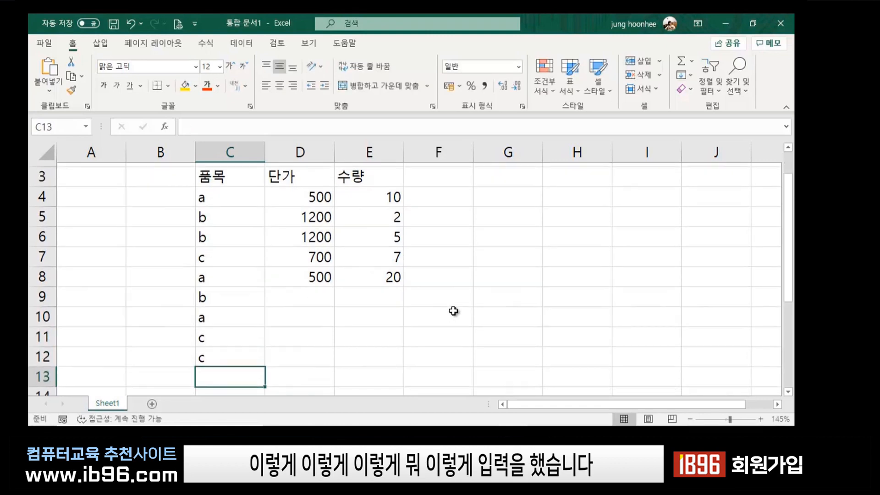
# Put item b in C13 and give row 9 price 1200, quantity 10.
pyautogui.write('b')
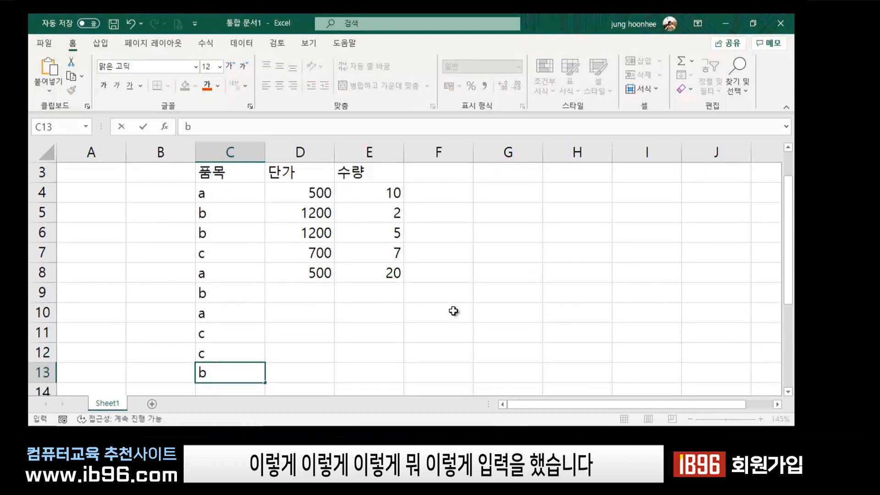
pyautogui.press('Up')
pyautogui.press('Up')
pyautogui.press('Up')
pyautogui.press('Up')
pyautogui.press('Right')
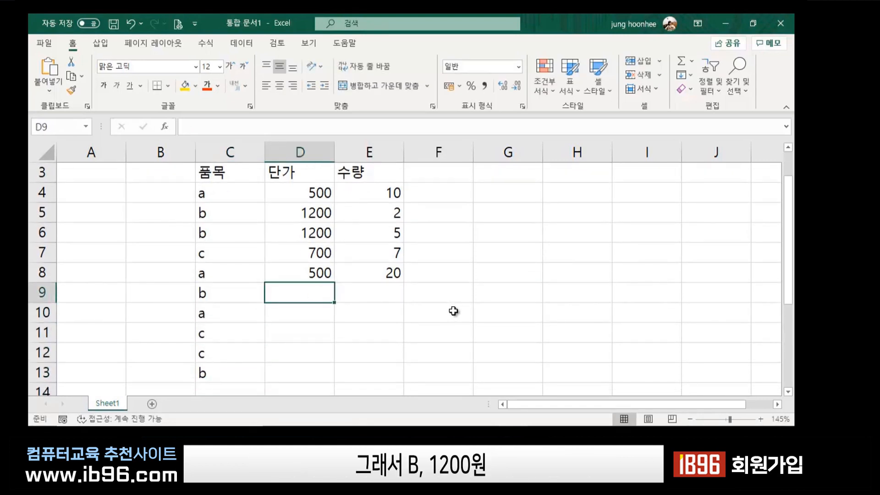
pyautogui.write('1200')
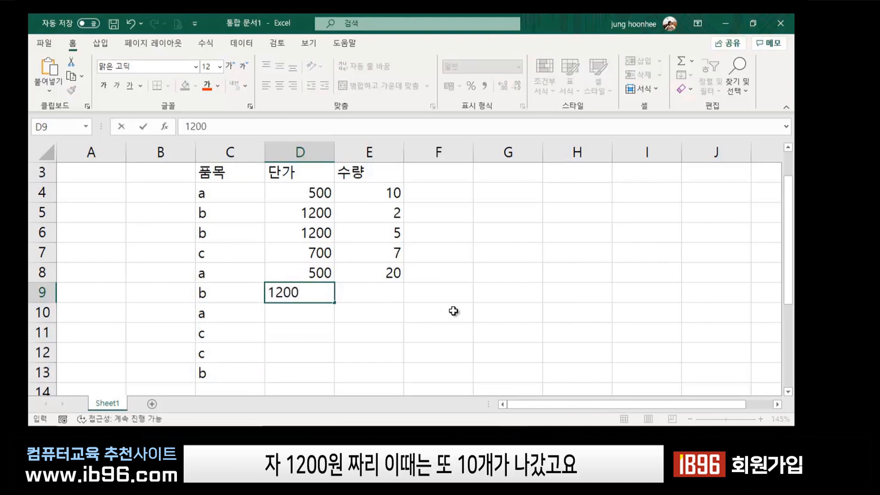
pyautogui.press('Tab')
pyautogui.write('10')
pyautogui.press('Down')
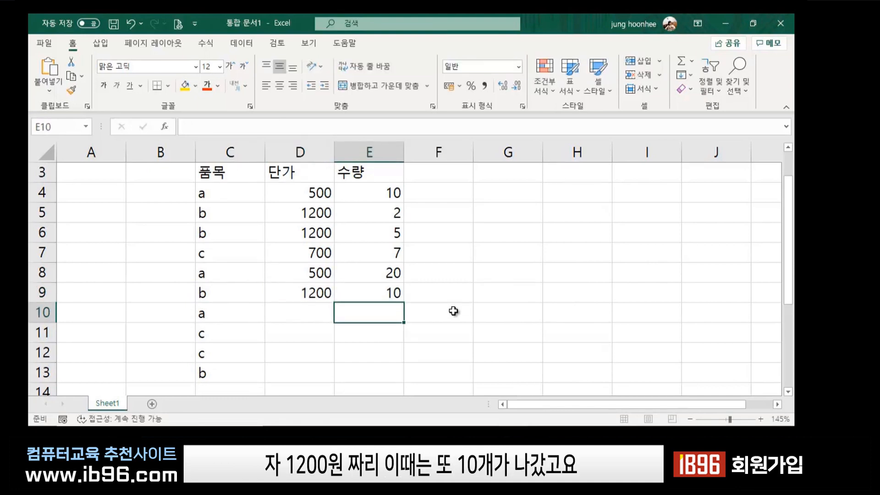
# Fill rows 10 and 11 with price/quantity 500/3 and 700/1.
pyautogui.press('Left')
pyautogui.write('500')
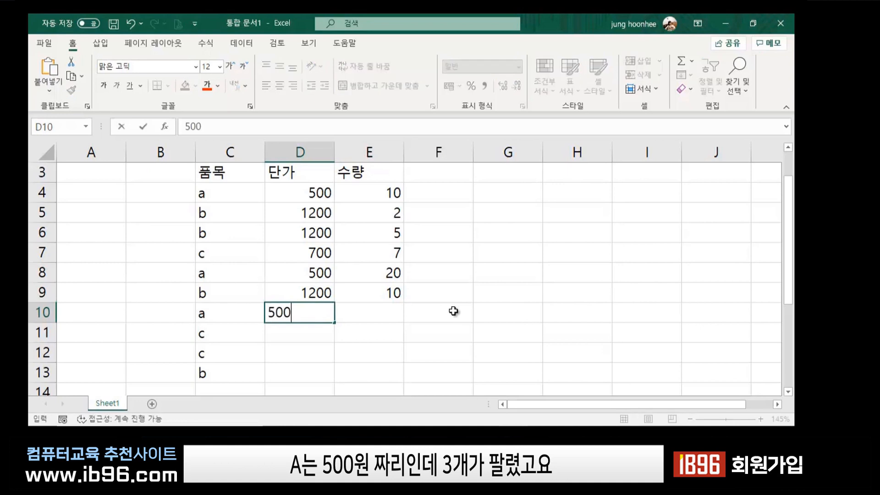
pyautogui.press('Tab')
pyautogui.write('3')
pyautogui.press('Down')
pyautogui.press('Left')
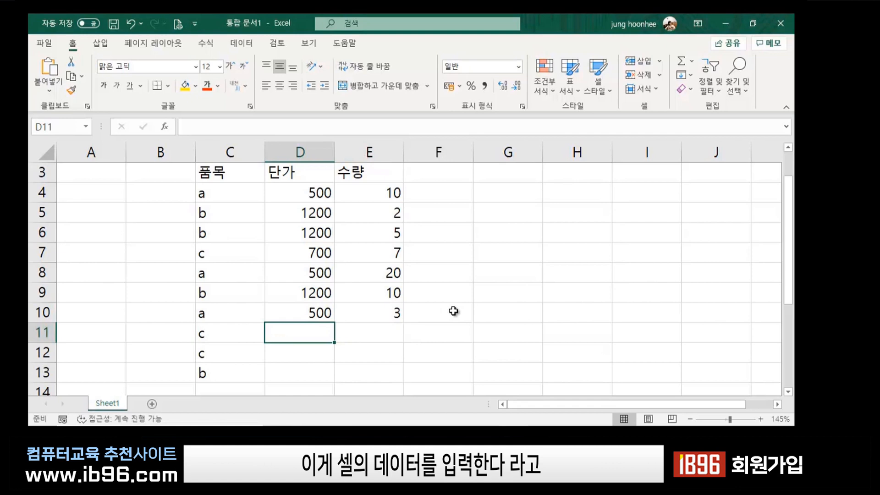
pyautogui.write('700')
pyautogui.press('Tab')
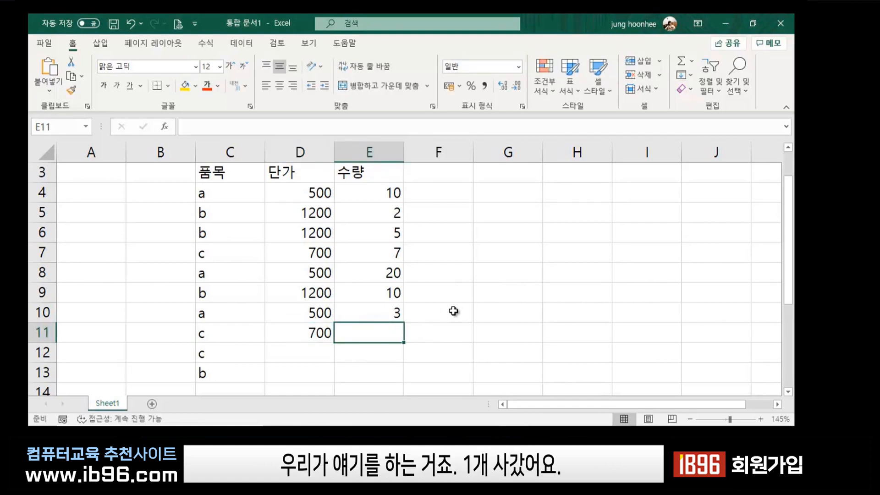
pyautogui.write('1')
pyautogui.press('Return')
# Fill rows 12 and 13 with price/quantity 700/1000 and 1200/25.
pyautogui.press('Left')
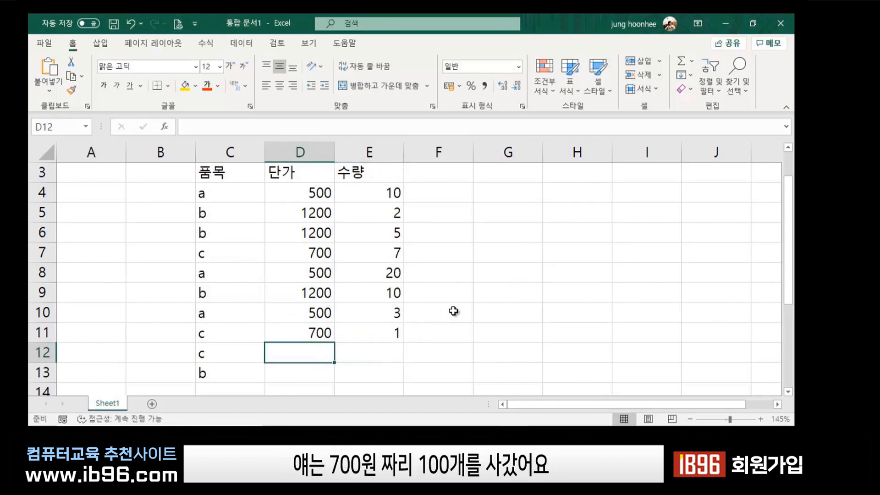
pyautogui.write('700')
pyautogui.press('Tab')
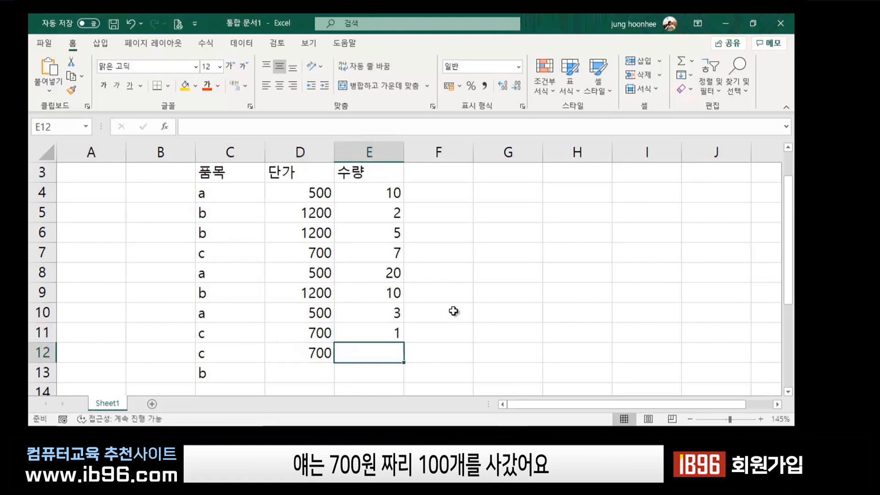
pyautogui.write('1000')
pyautogui.press('Return')
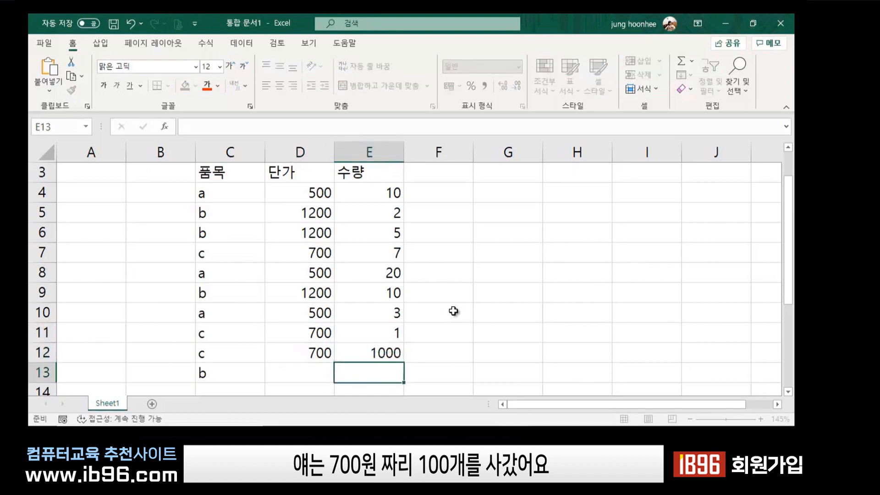
pyautogui.press('Left')
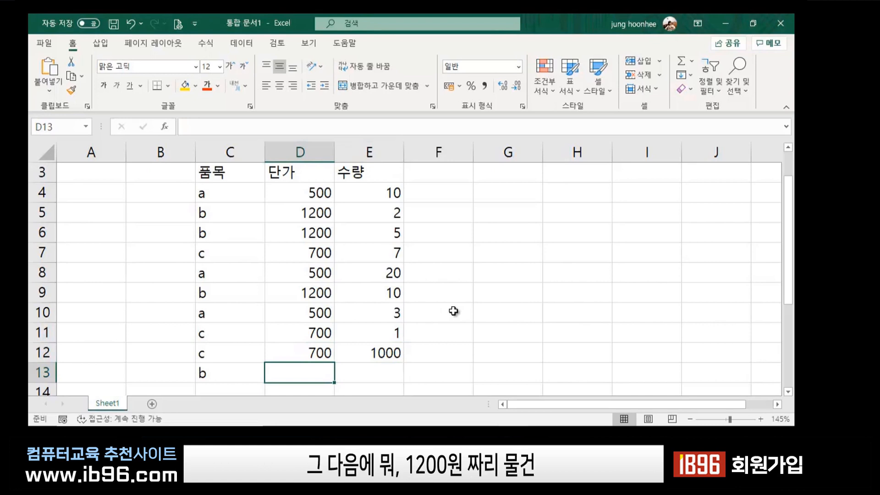
pyautogui.write('1200')
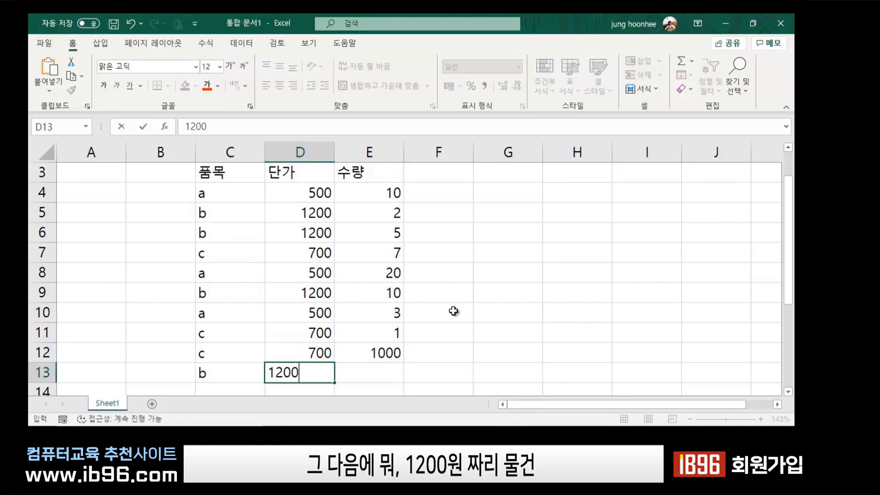
pyautogui.press('Tab')
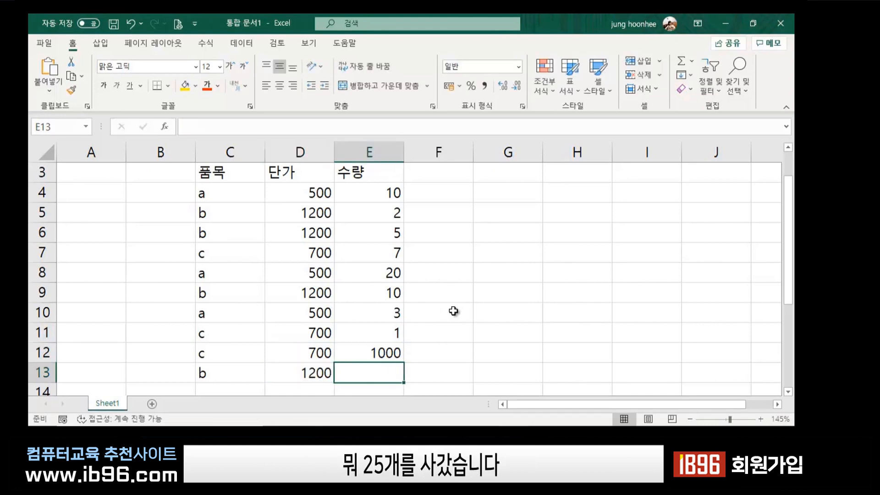
pyautogui.write('25')
pyautogui.press('Return')
pyautogui.press('Left')
pyautogui.press('Left')
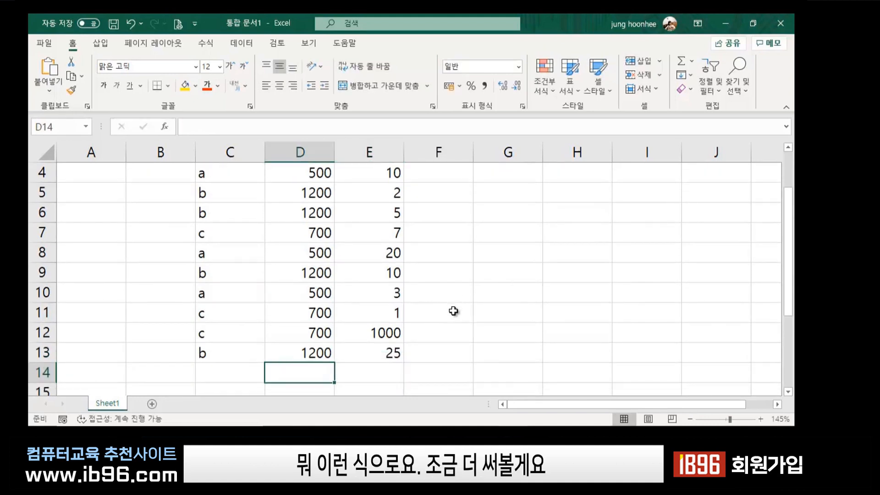
# List items a, b, c in C14 to C16.
pyautogui.write('a')
pyautogui.press('Return')
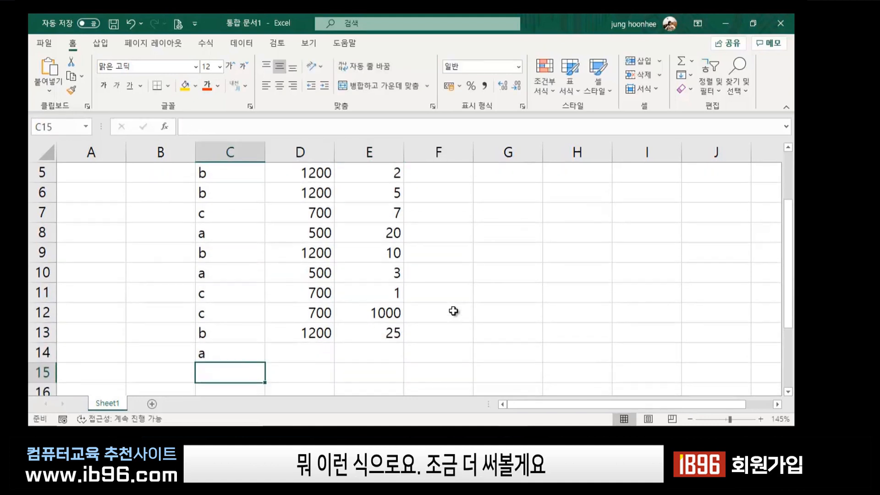
pyautogui.write('b')
pyautogui.press('Return')
pyautogui.write('c')
pyautogui.press('Return')
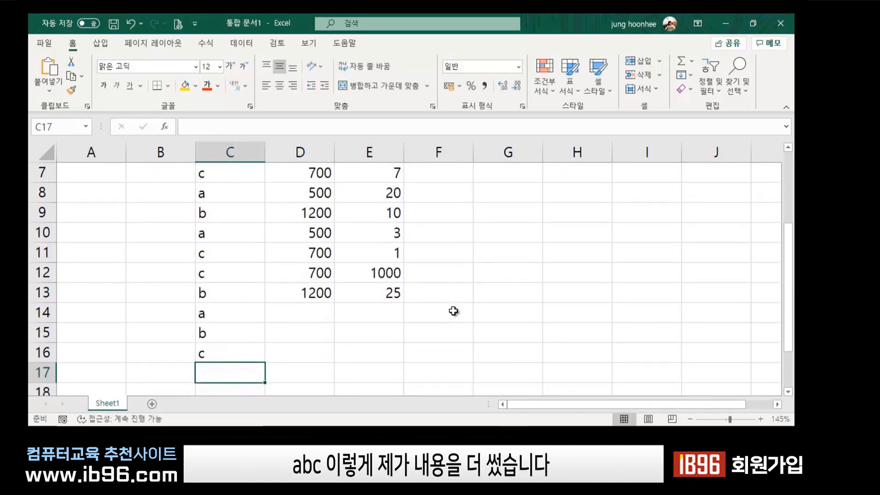
# Give rows 14 and 15 price/quantity 500/35 and 1200/20.
pyautogui.click(304, 315)
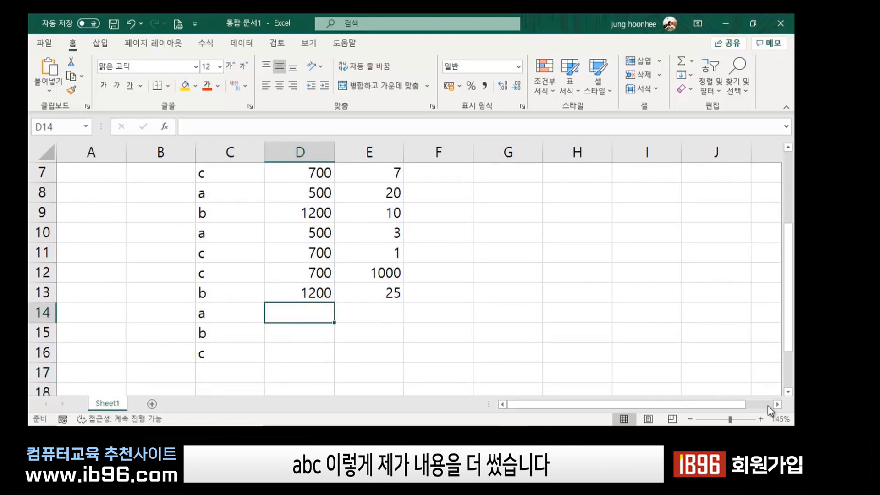
pyautogui.write('500')
pyautogui.press('Tab')
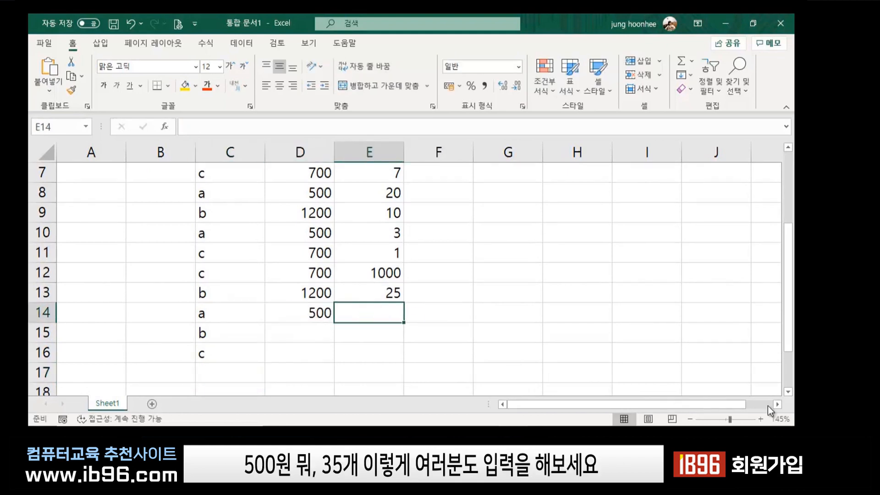
pyautogui.write('35')
pyautogui.press('Return')
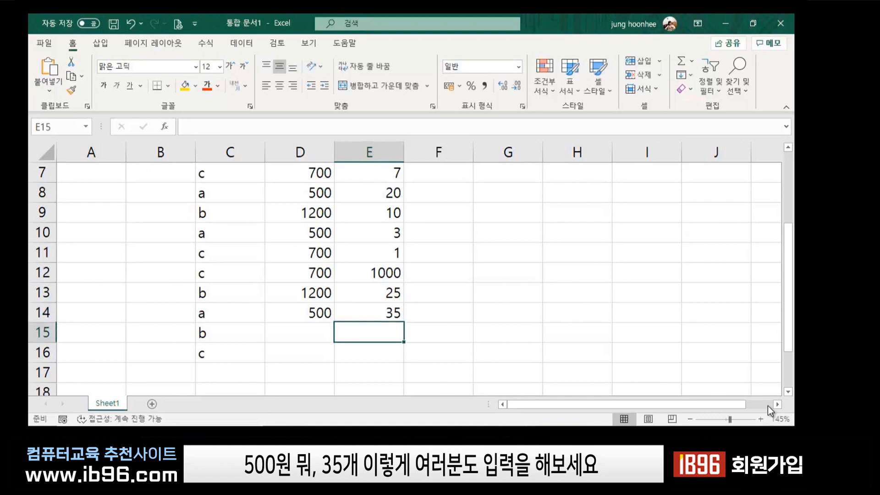
pyautogui.write('1200')
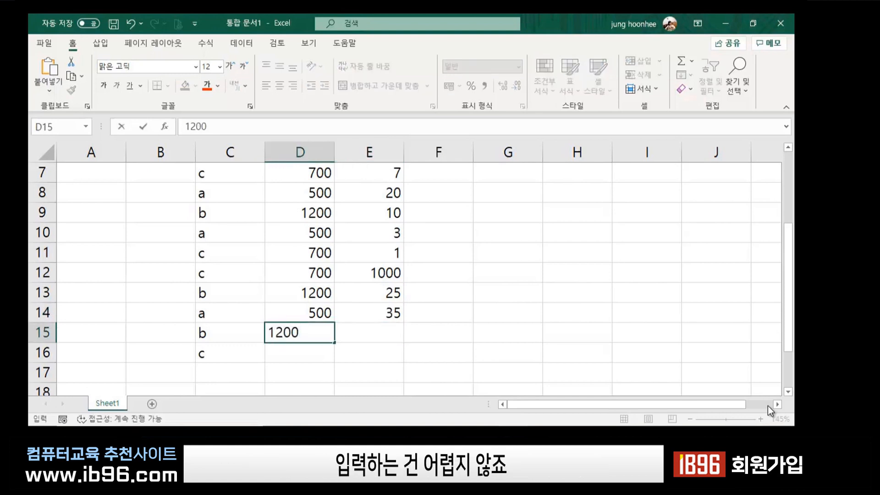
pyautogui.press('Tab')
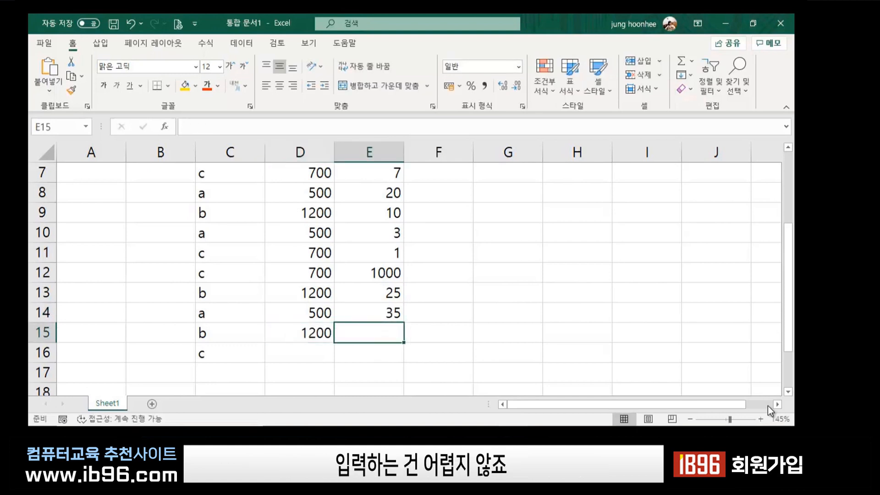
pyautogui.write('20')
pyautogui.press('Return')
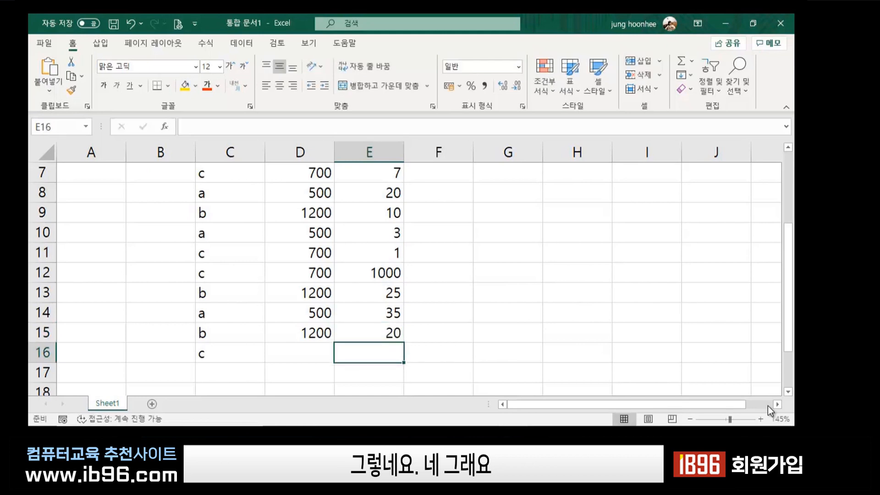
# Give row 16 unit price 700 and quantity 30.
pyautogui.press('Left')
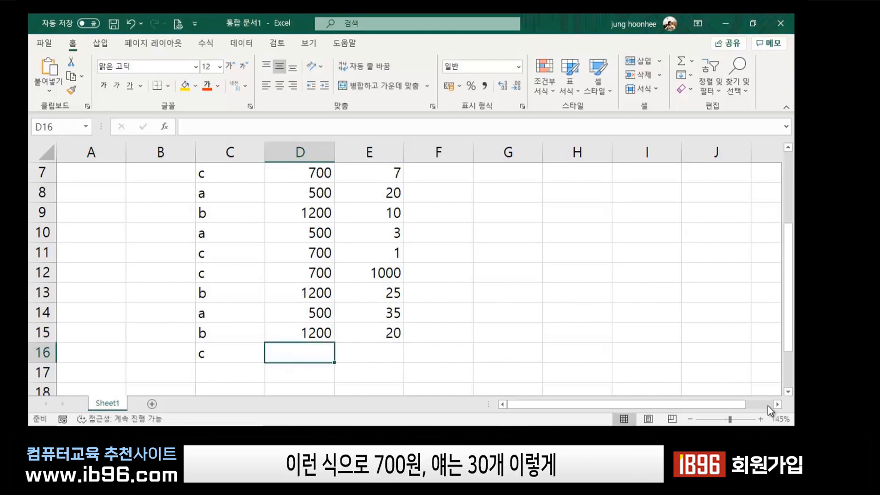
pyautogui.write('700')
pyautogui.press('Tab')
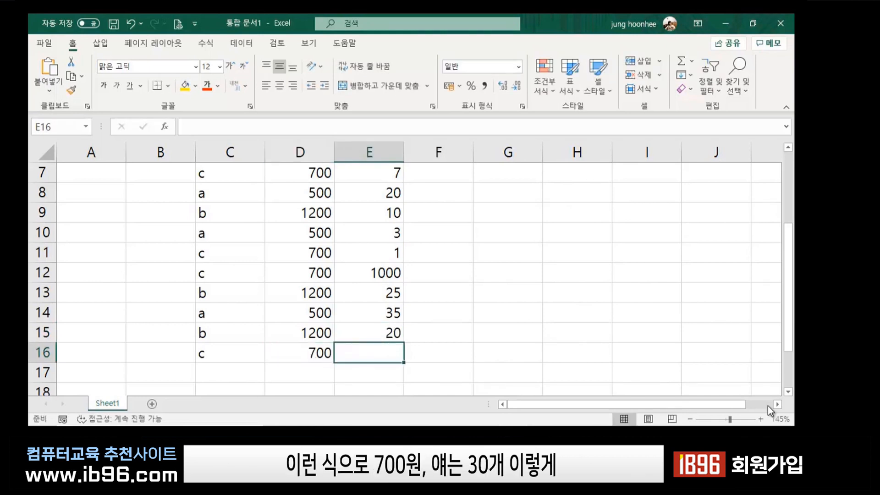
pyautogui.write('30')
pyautogui.press('Return')
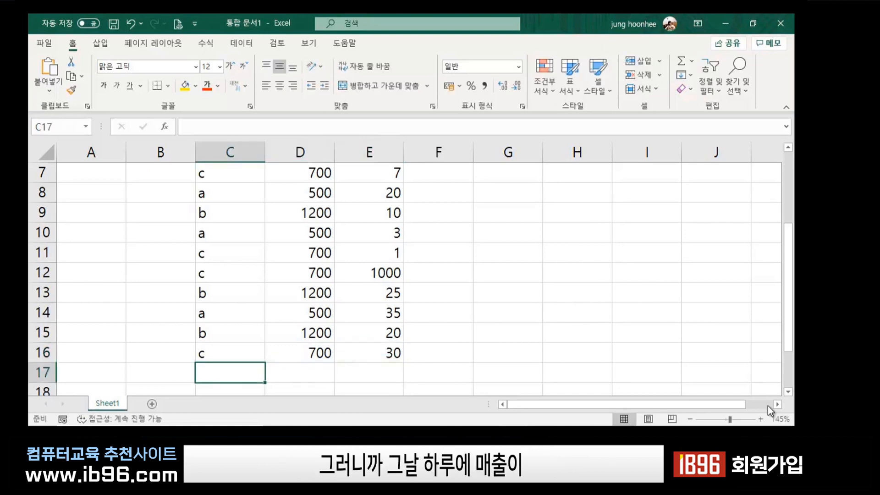
pyautogui.press('Left')
# Enter the item names c, c, c, b, b, b down C17:C22.
pyautogui.scroll(2, 499, 398)
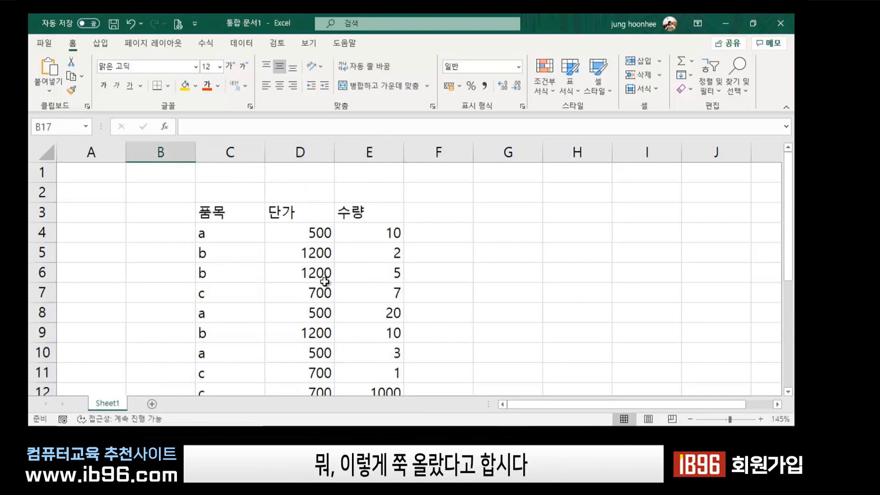
pyautogui.scroll(-5, 324, 282)
pyautogui.scroll(1, 295, 329)
pyautogui.click(222, 251)
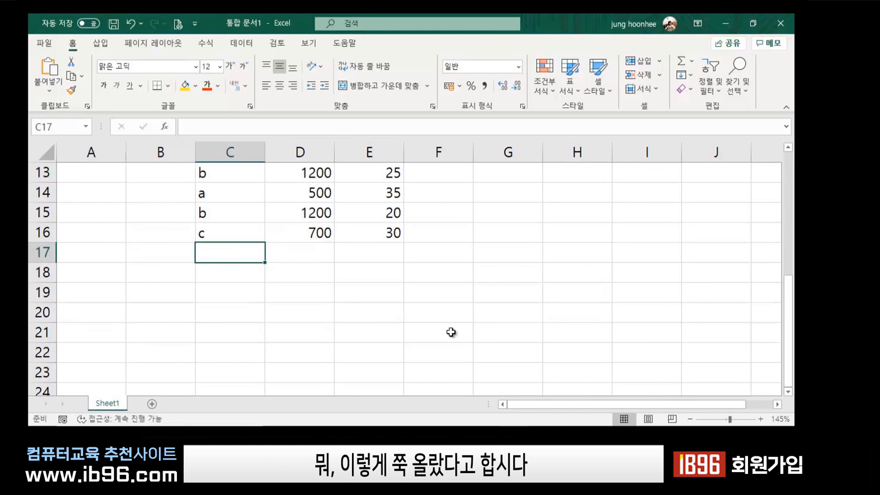
pyautogui.write('c')
pyautogui.press('Return')
pyautogui.write('c')
pyautogui.press('Return')
pyautogui.write('c')
pyautogui.press('Return')
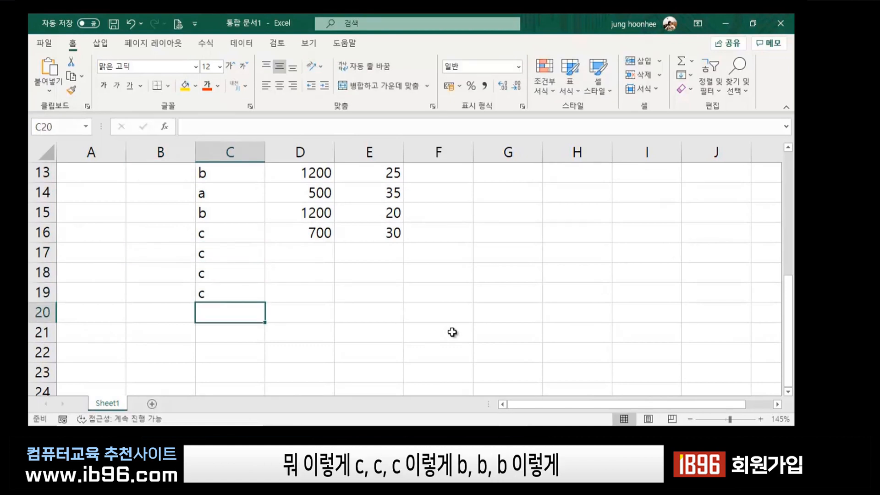
pyautogui.write('b')
pyautogui.press('Return')
pyautogui.write('b')
pyautogui.press('Return')
pyautogui.write('b')
pyautogui.press('Return')
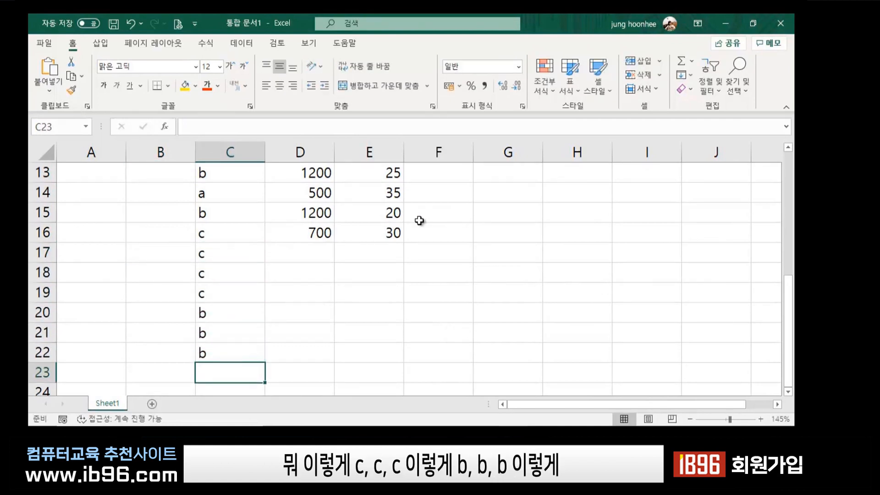
# Enter the prices 700, 700, 700, 1200, 1200, 1200 down D17:D22.
pyautogui.click(316, 255)
pyautogui.write('700')
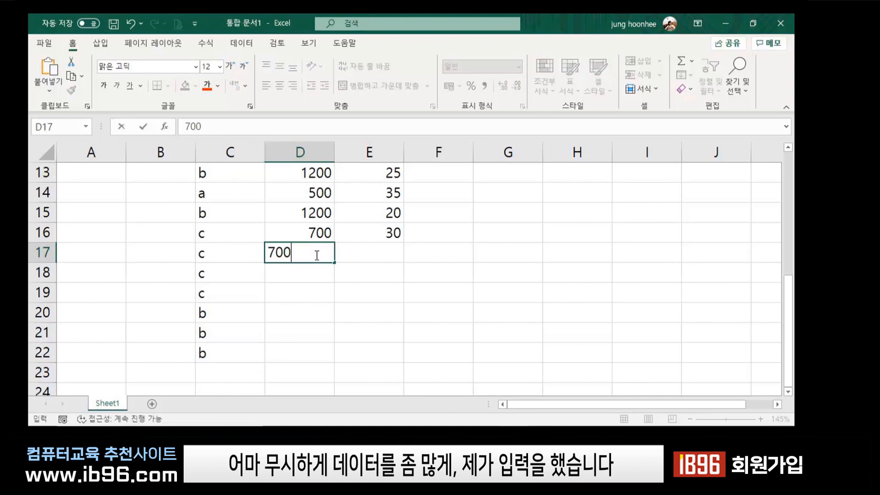
pyautogui.press('Return')
pyautogui.write('700')
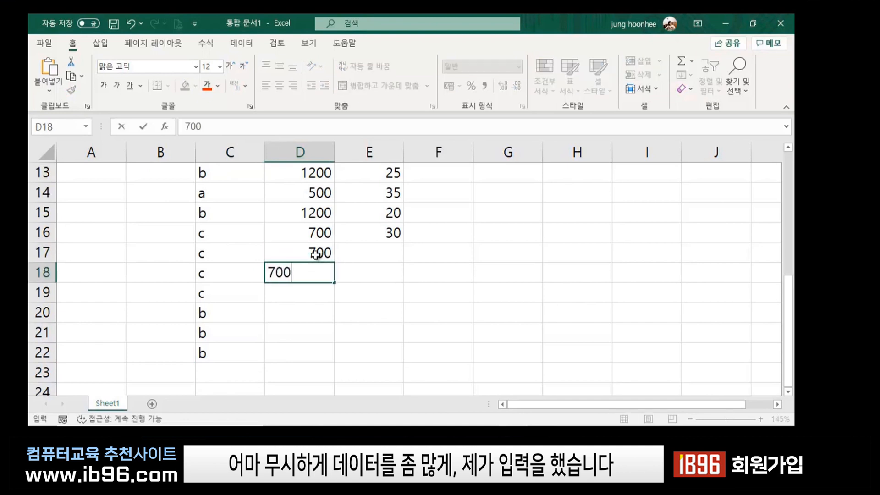
pyautogui.press('Return')
pyautogui.write('700')
pyautogui.press('Return')
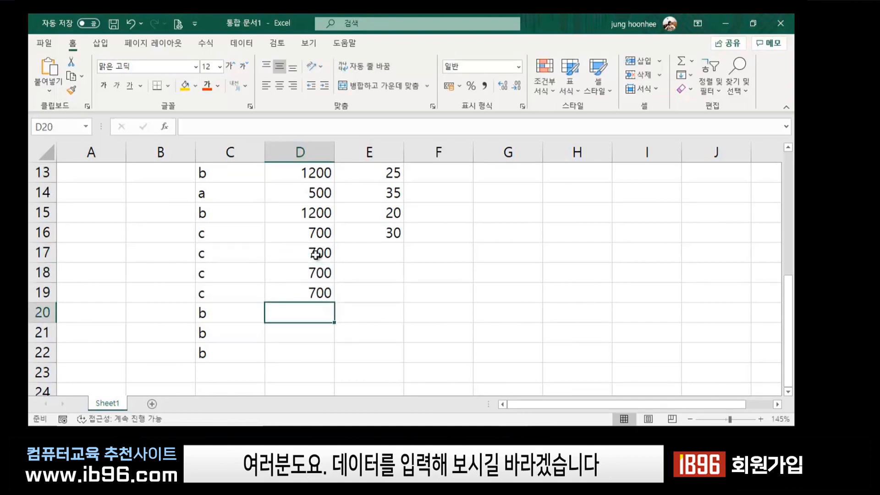
pyautogui.write('1200')
pyautogui.press('Return')
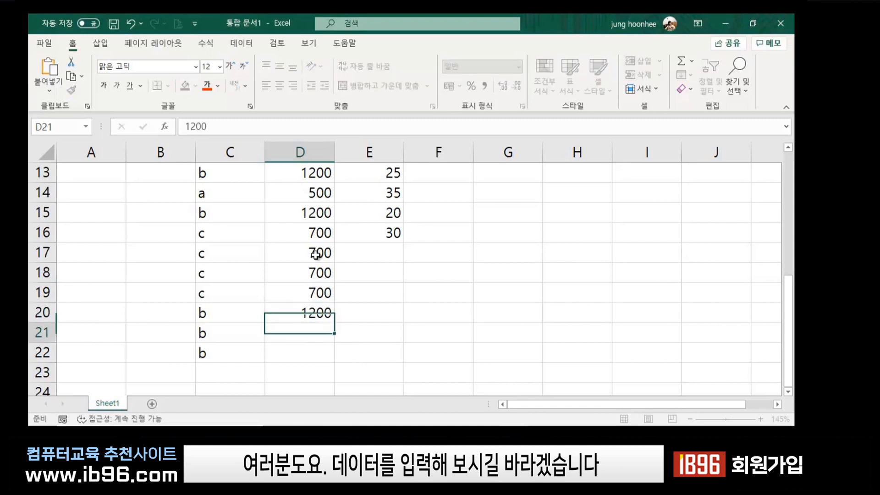
pyautogui.write('1200')
pyautogui.press('Return')
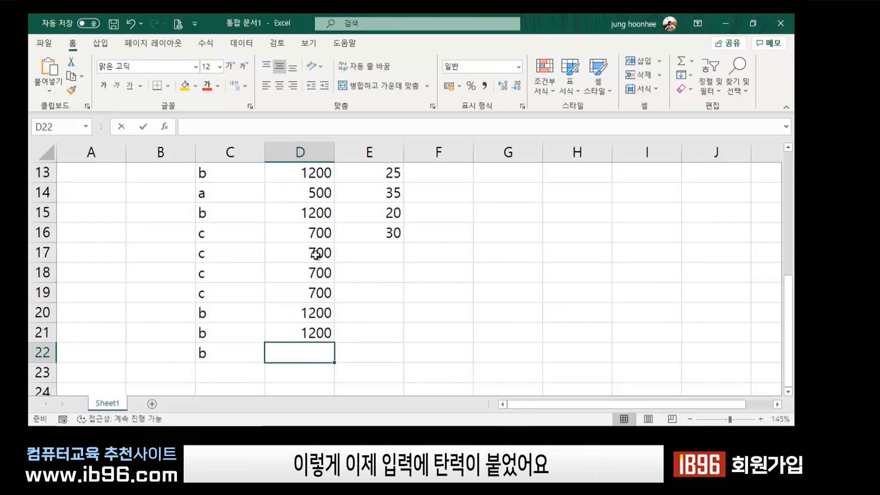
pyautogui.write('1200')
pyautogui.press('Right')
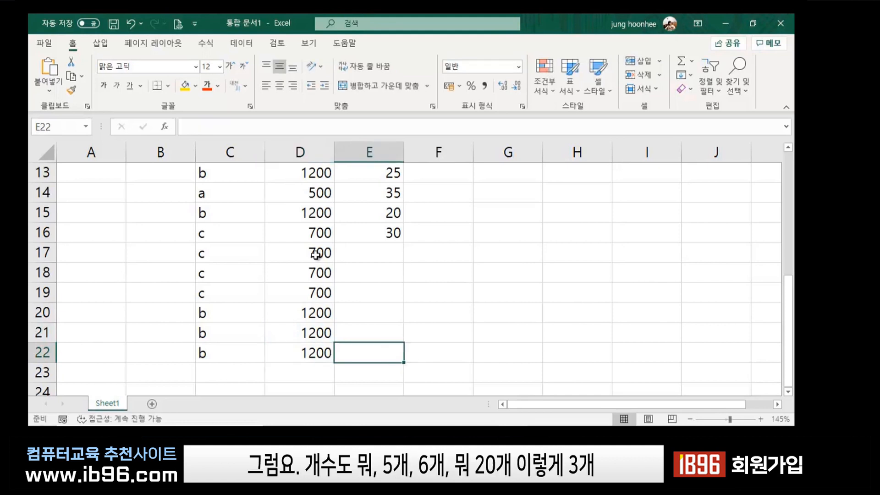
# Enter the quantities 5, 6, 20, 3, 5, 176 down E17:E22.
pyautogui.press('Up')
pyautogui.press('Up')
pyautogui.press('Up')
pyautogui.press('Up')
pyautogui.press('Up')
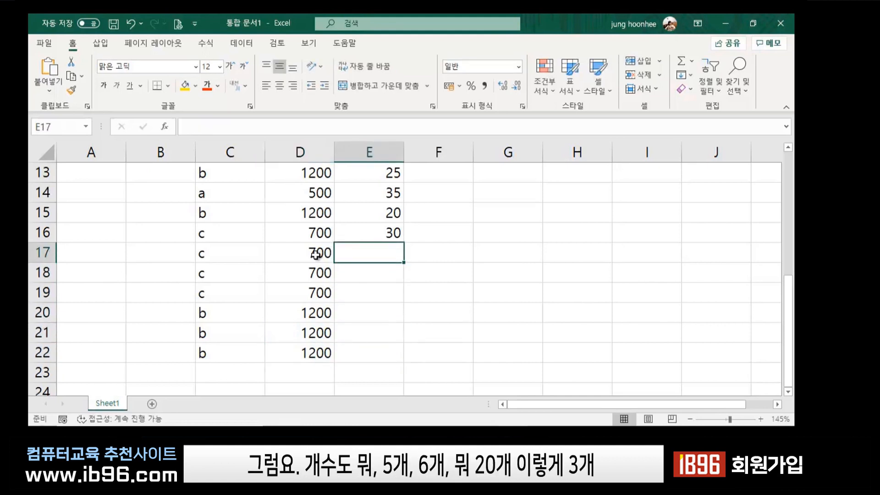
pyautogui.write('5')
pyautogui.press('Return')
pyautogui.write('6')
pyautogui.press('Return')
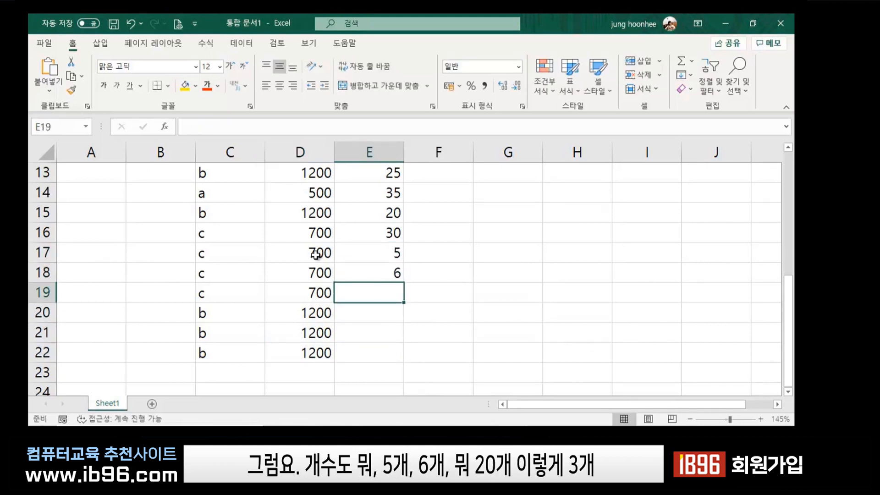
pyautogui.write('20')
pyautogui.press('Return')
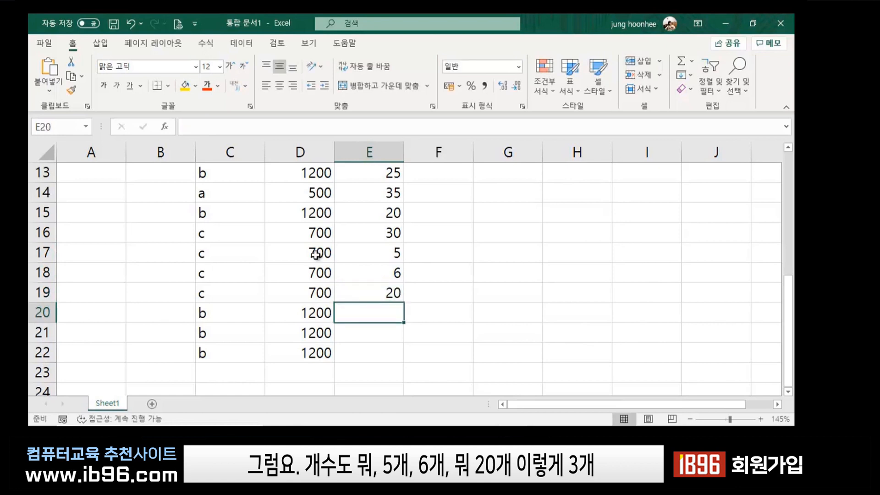
pyautogui.write('3')
pyautogui.press('Return')
pyautogui.write('5')
pyautogui.press('Return')
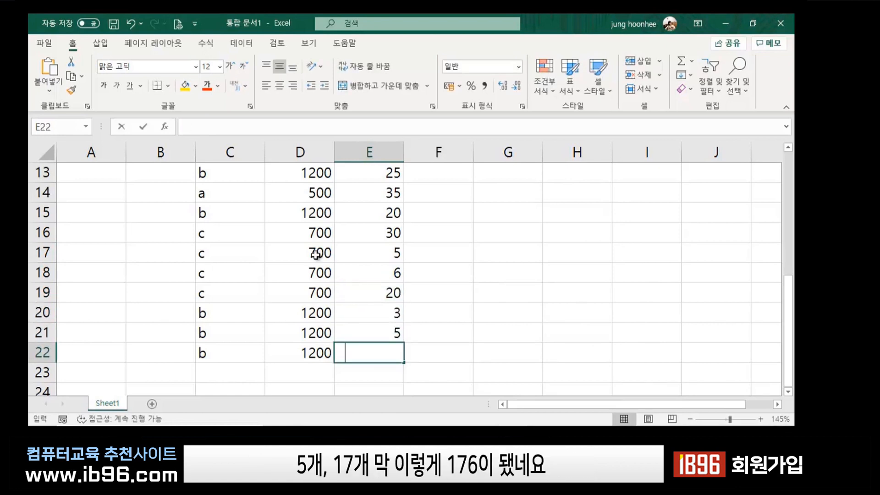
pyautogui.write('176')
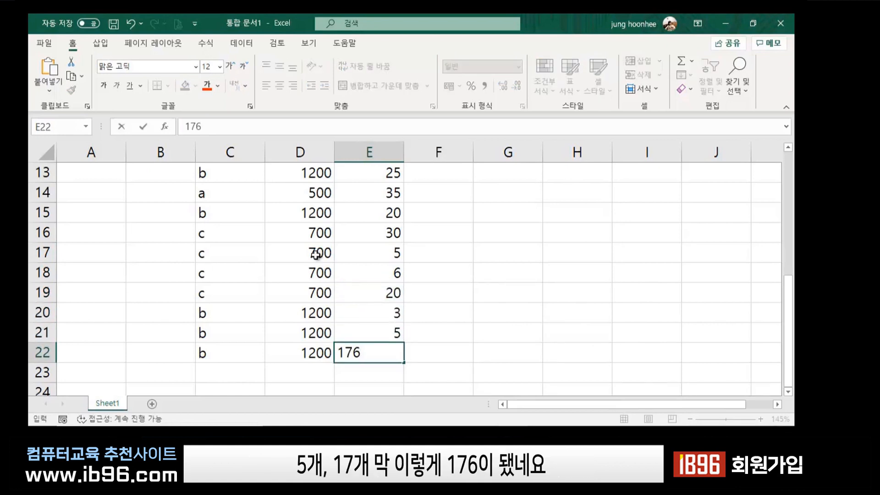
pyautogui.press('Return')
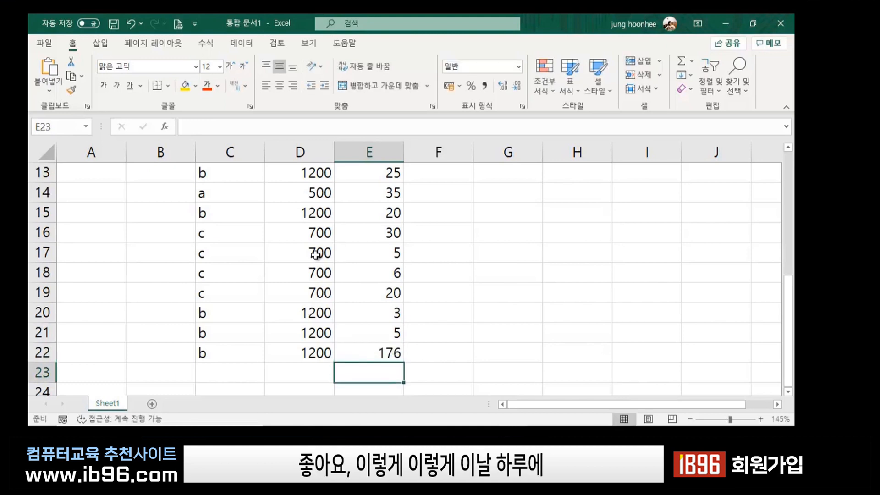
pyautogui.scroll(4, 314, 231)
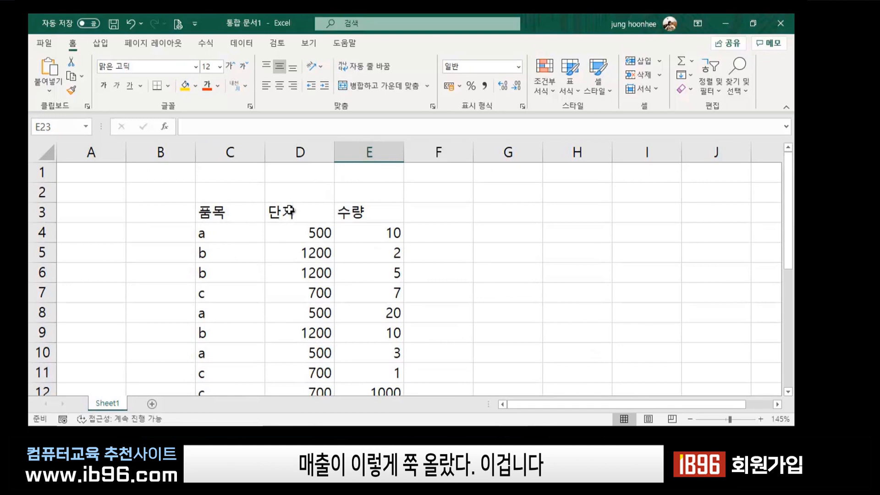
pyautogui.scroll(-7, 346, 300)
pyautogui.scroll(7, 345, 301)
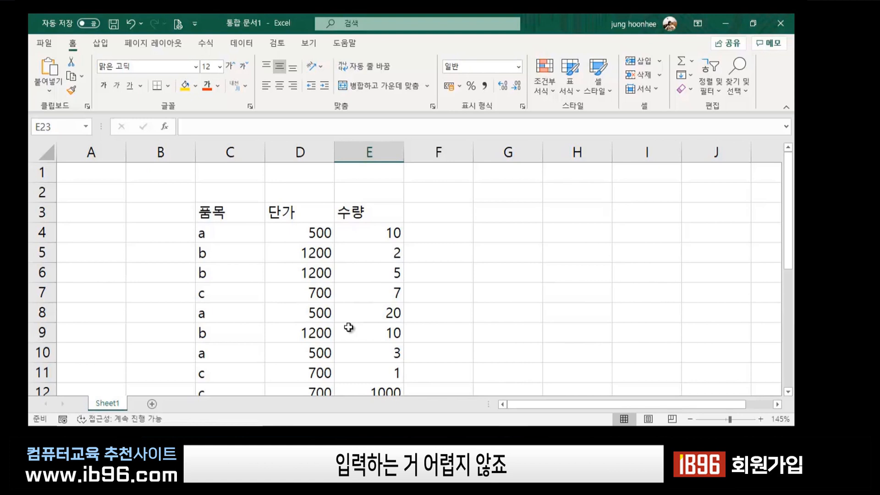
pyautogui.click(516, 298)
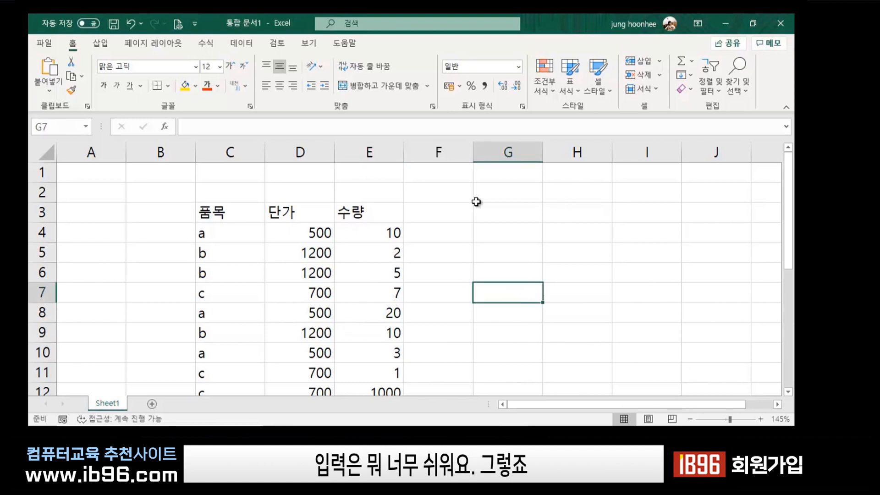
pyautogui.click(547, 231)
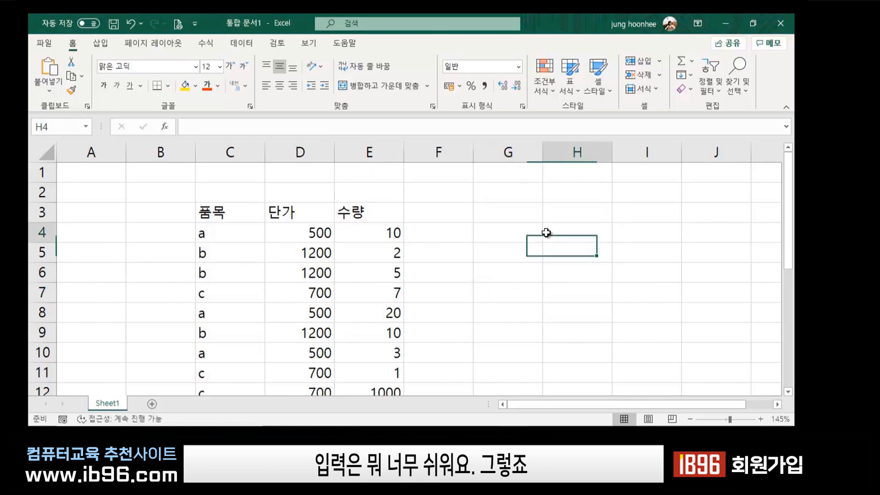
pyautogui.click(257, 255)
pyautogui.click(442, 237)
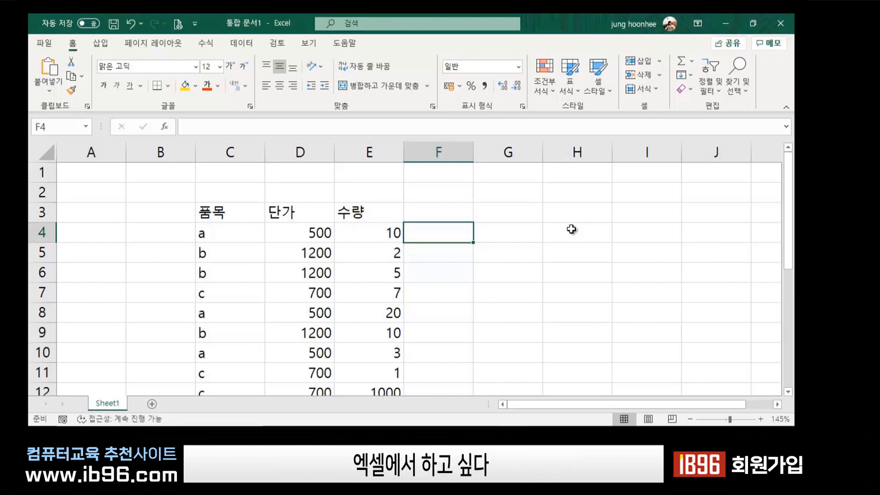
pyautogui.click(339, 313)
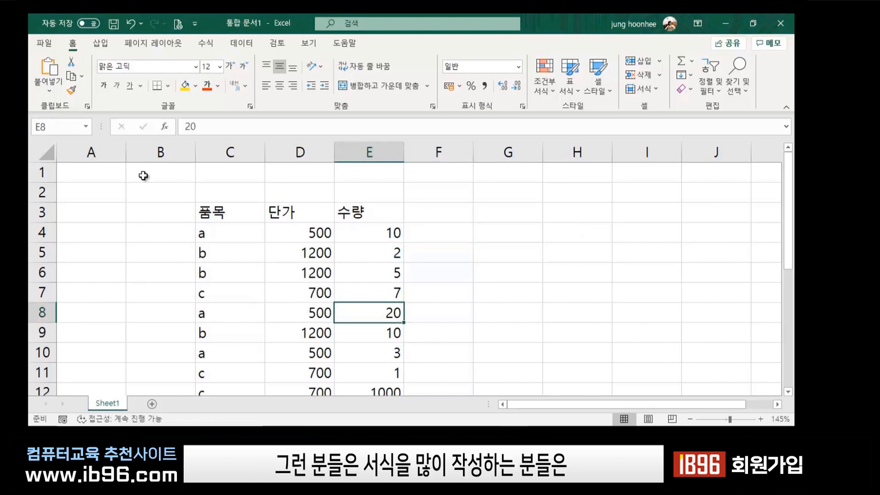
pyautogui.click(208, 212)
pyautogui.click(425, 230)
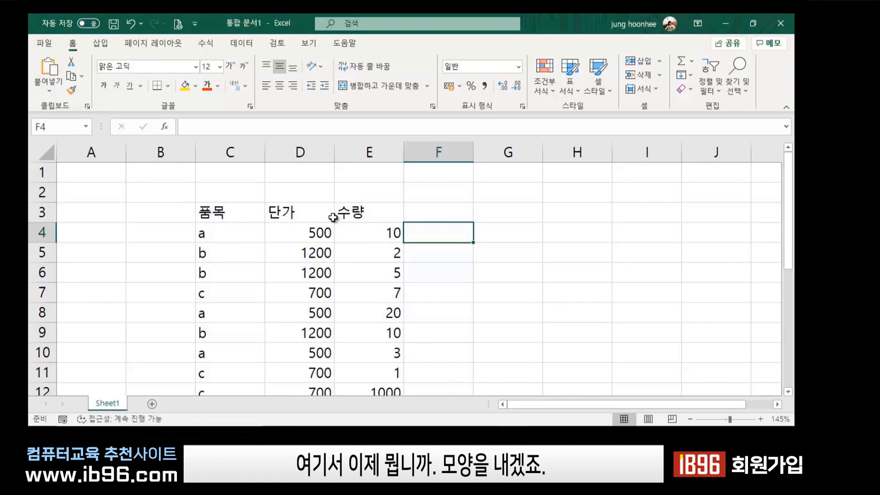
pyautogui.click(215, 213)
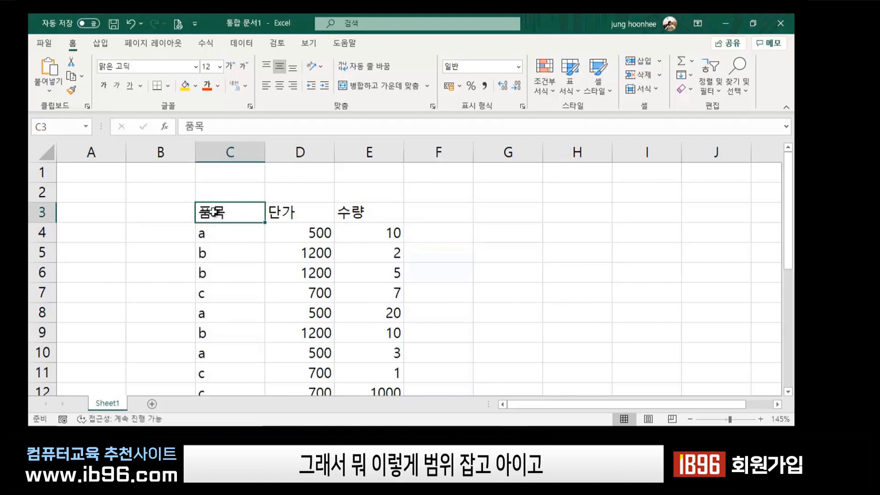
# Fill the 품목, 단가, 수량 header cells C3:E3 yellow and centre their text.
pyautogui.moveTo(215, 212); pyautogui.dragTo(401, 212)
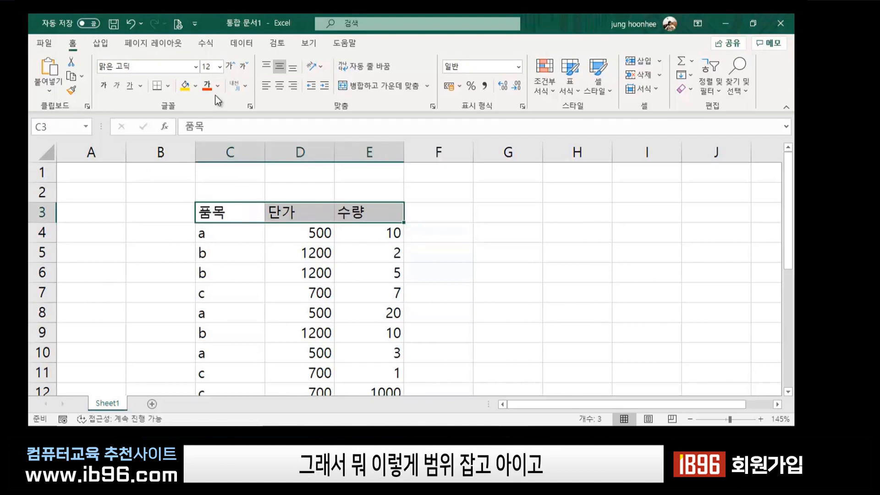
pyautogui.click(184, 85)
pyautogui.moveTo(469, 232); pyautogui.dragTo(499, 232)
pyautogui.moveTo(243, 214); pyautogui.dragTo(395, 213)
pyautogui.click(279, 87)
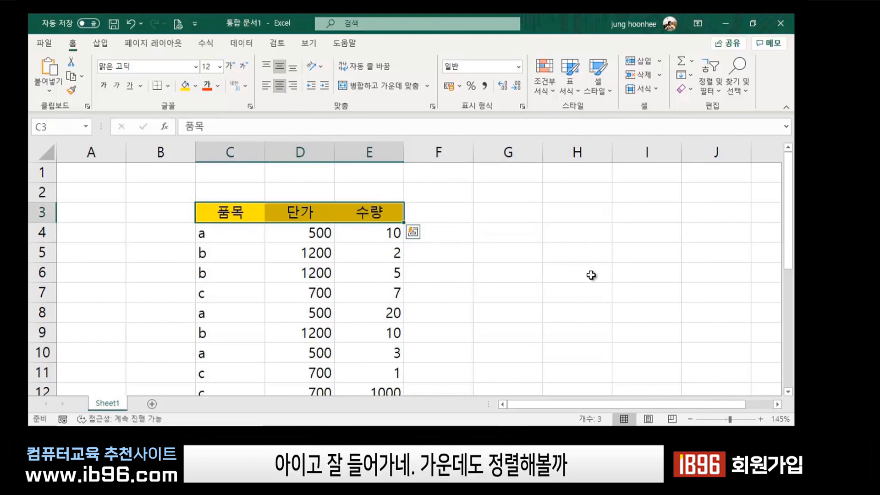
pyautogui.click(584, 274)
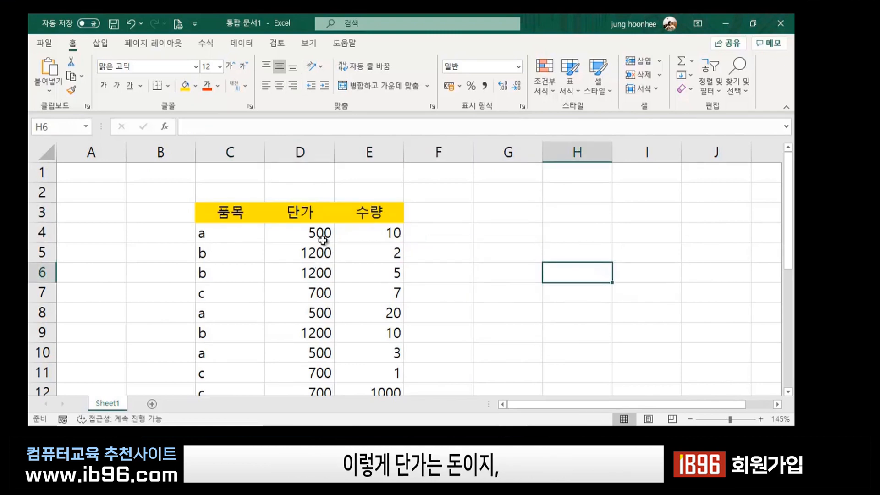
# Apply Accounting format with thousands separators to the prices and quantities in D4:E22.
pyautogui.click(306, 230)
pyautogui.moveTo(306, 228); pyautogui.dragTo(369, 346)
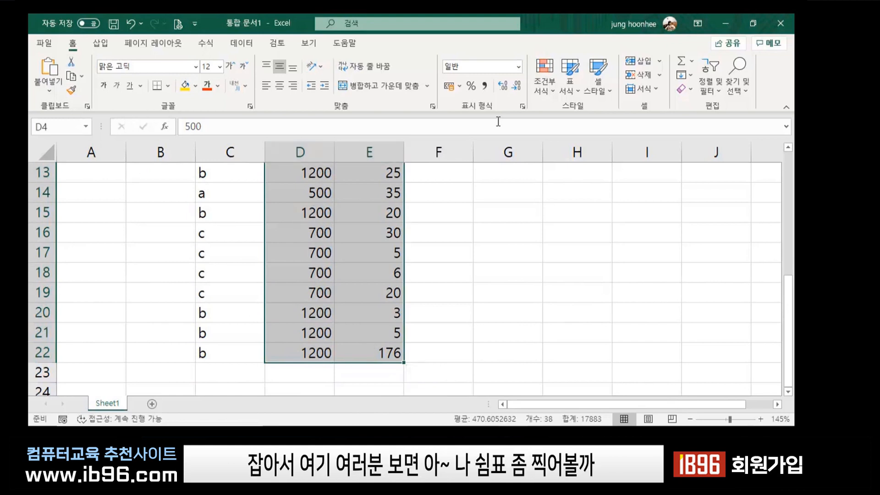
pyautogui.click(484, 85)
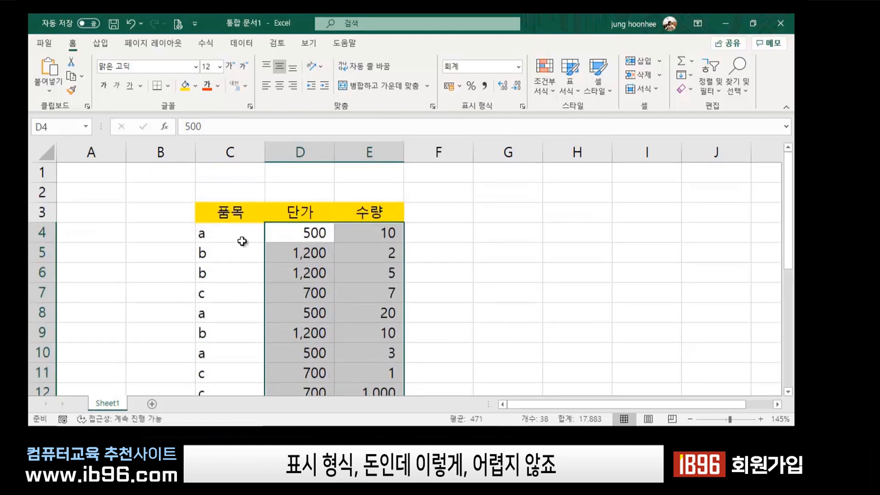
pyautogui.click(453, 264)
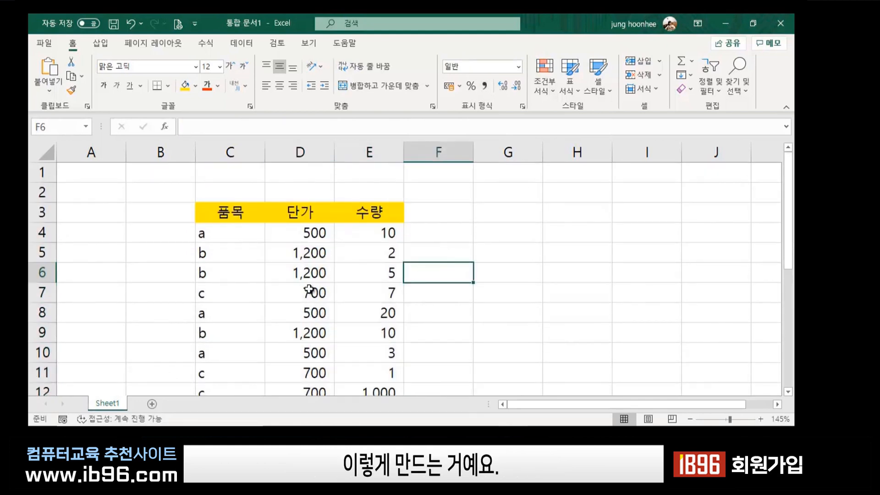
# Apply All Borders to the whole sales table range C3:E22.
pyautogui.click(217, 211)
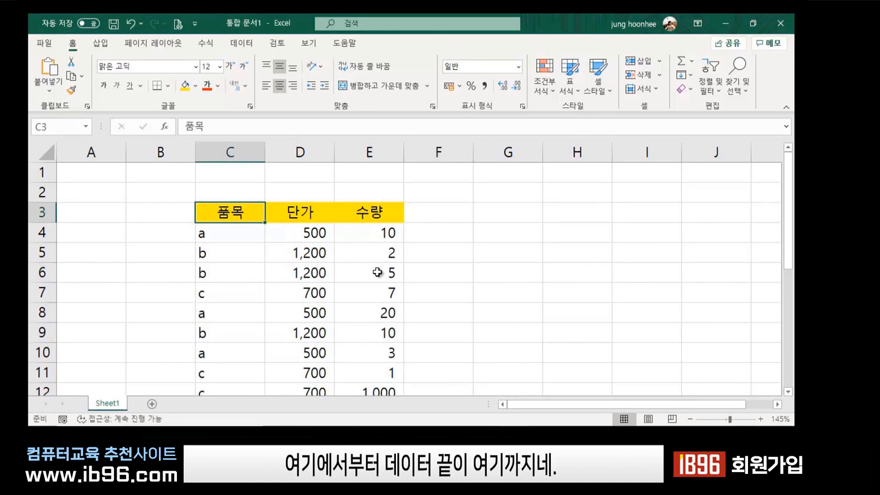
pyautogui.scroll(-4, 377, 272)
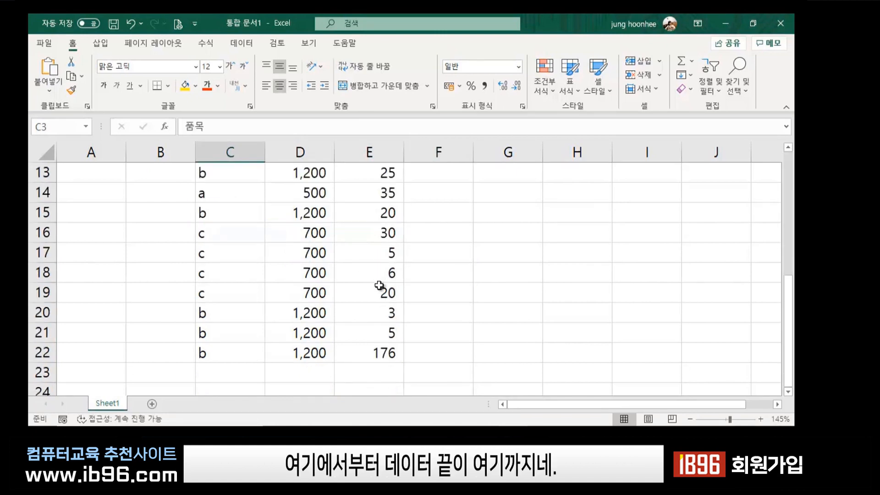
pyautogui.keyDown('shift'); pyautogui.click(389, 353); pyautogui.keyUp('shift')
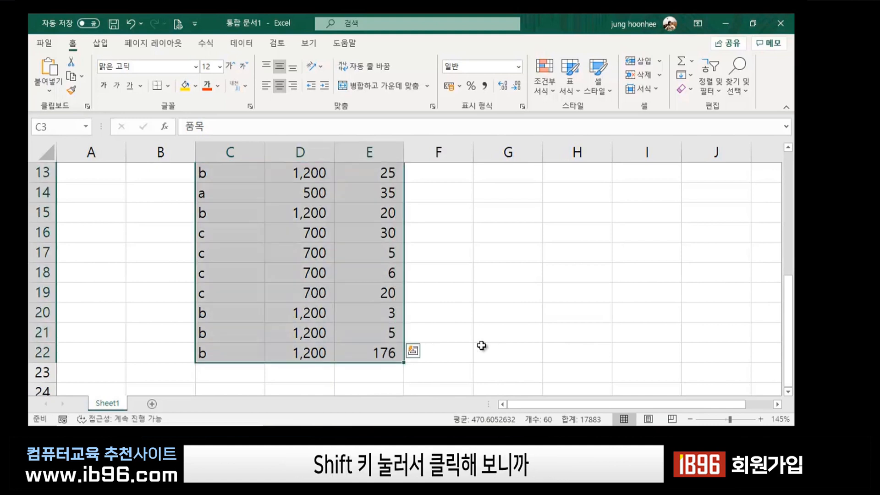
pyautogui.scroll(4, 477, 345)
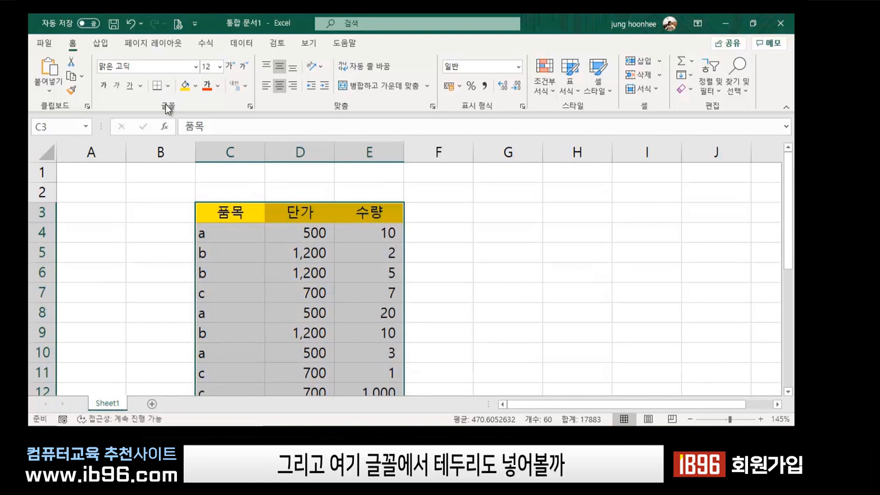
pyautogui.click(168, 85)
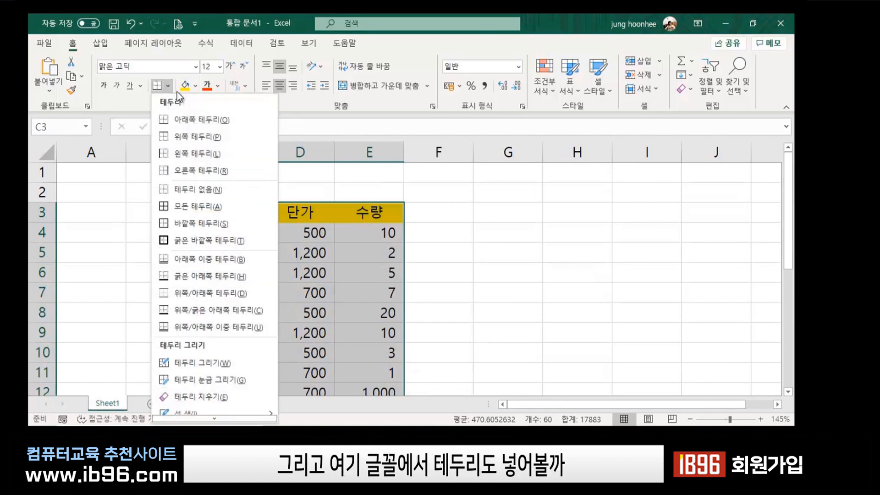
pyautogui.click(172, 207)
pyautogui.click(609, 310)
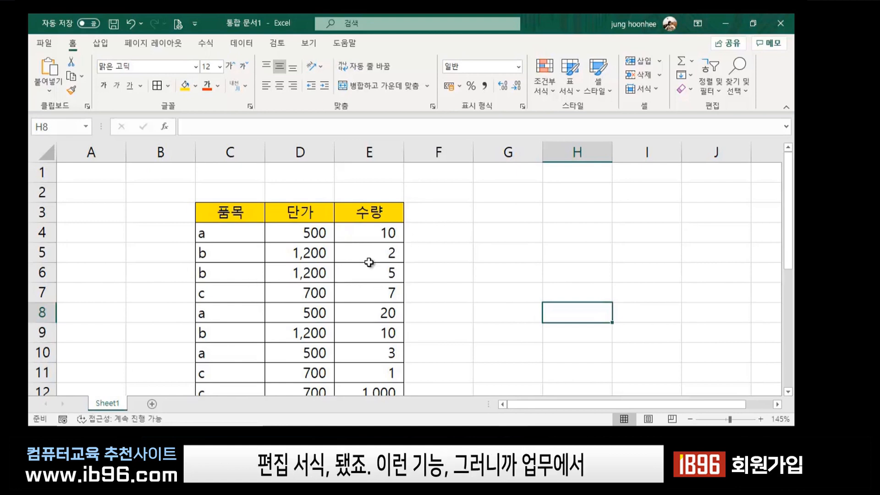
pyautogui.click(433, 253)
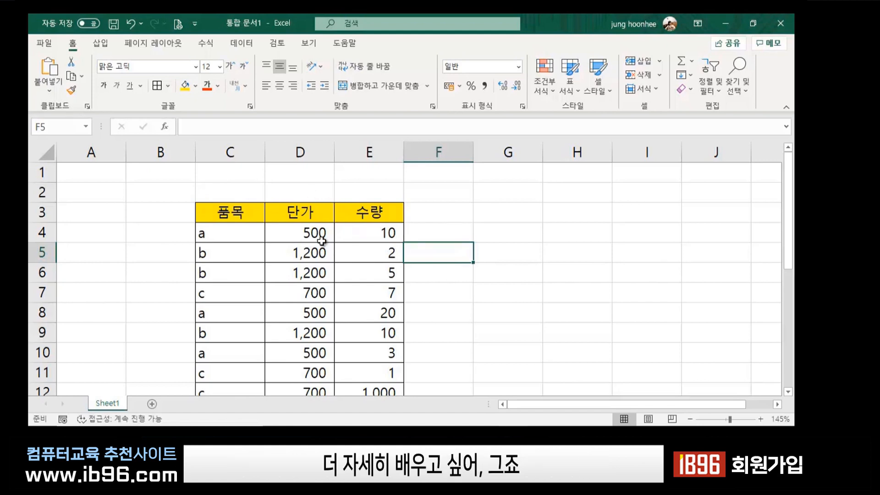
pyautogui.click(443, 209)
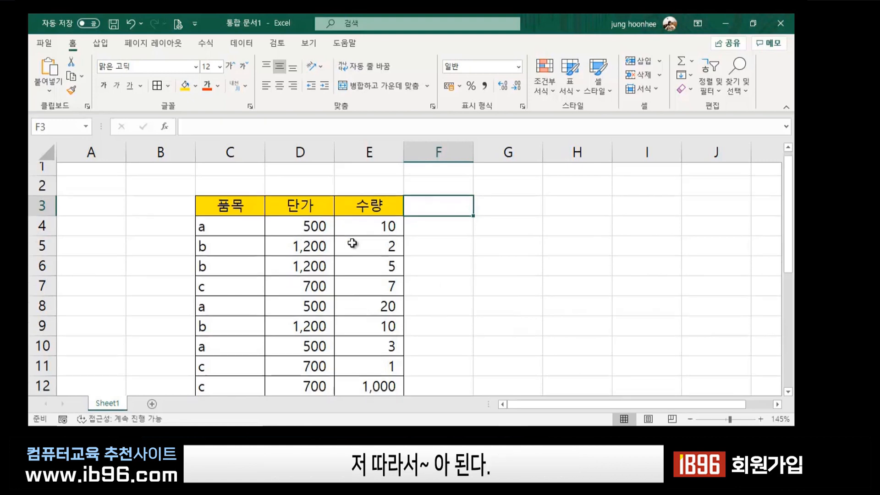
pyautogui.scroll(-6, 351, 291)
pyautogui.scroll(2, 350, 295)
pyautogui.scroll(4, 352, 296)
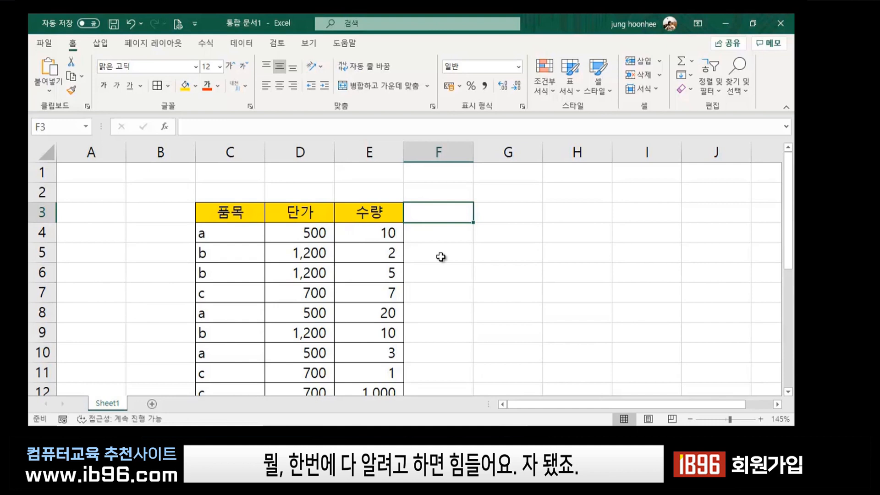
pyautogui.click(558, 272)
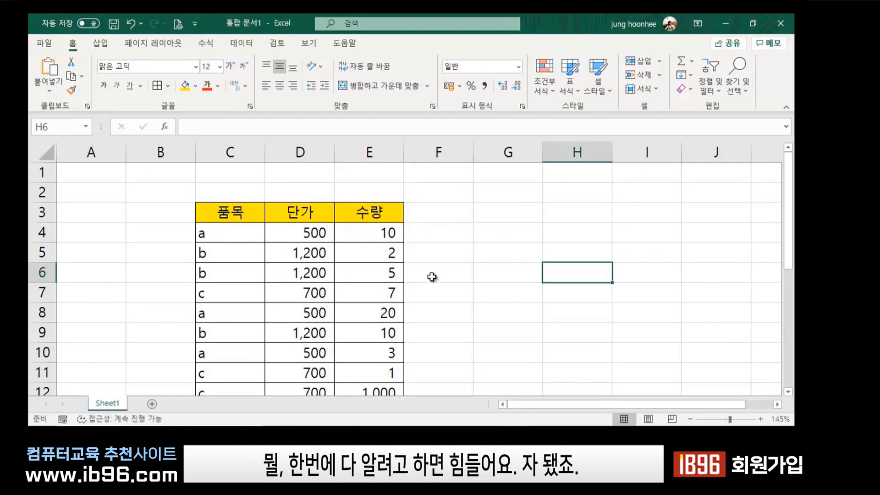
pyautogui.press('Left')
pyautogui.moveTo(538, 292); pyautogui.dragTo(544, 288)
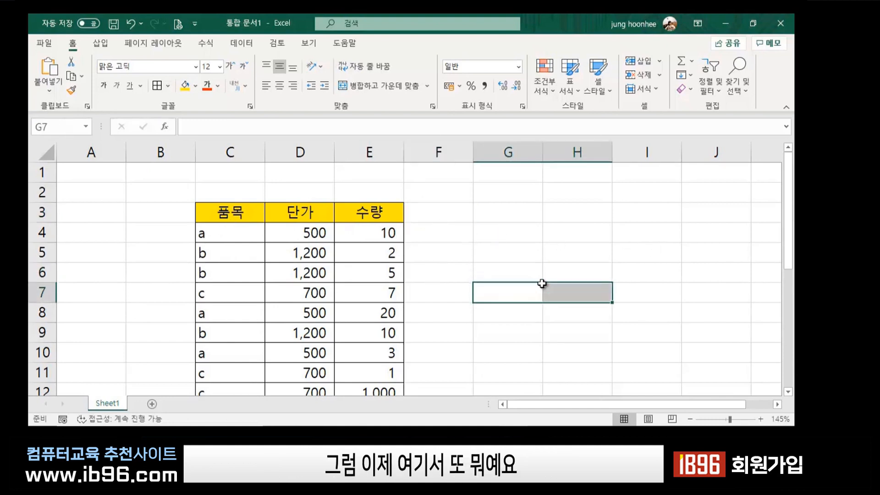
pyautogui.click(499, 257)
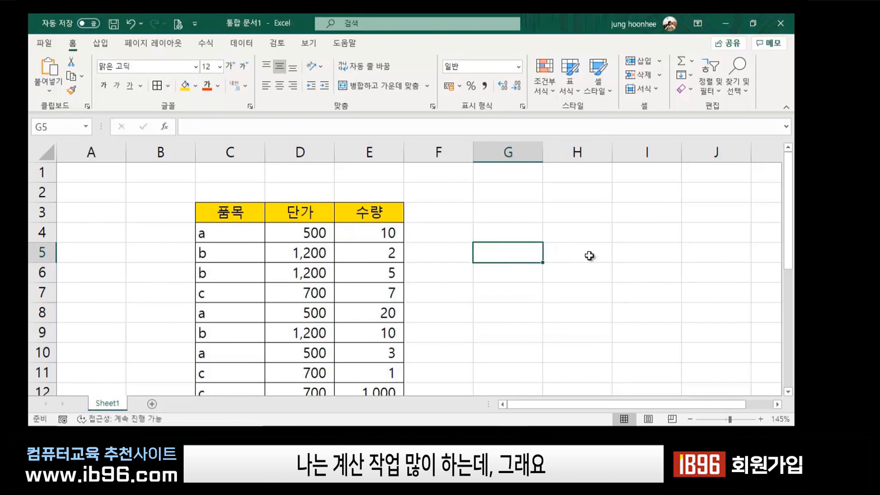
pyautogui.click(604, 233)
pyautogui.click(231, 169)
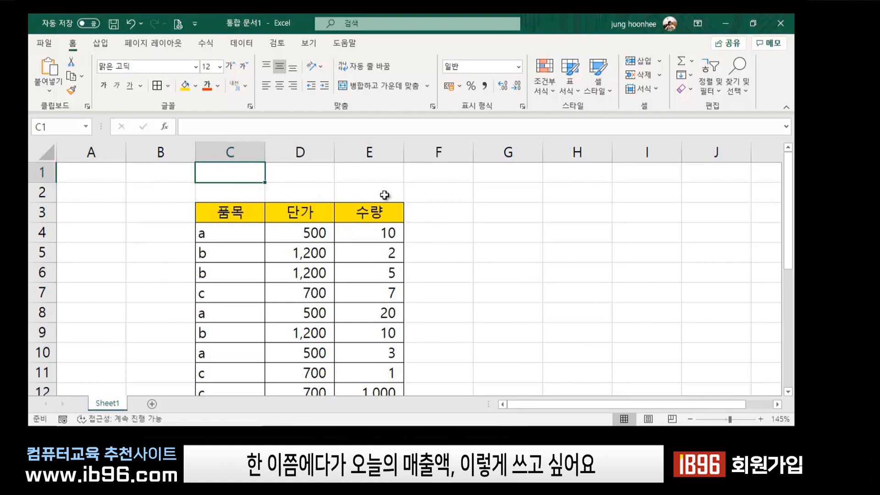
# Enter the title 오늘의 매출액 in C1 and select E1 for the sales total.
pyautogui.write('dh')
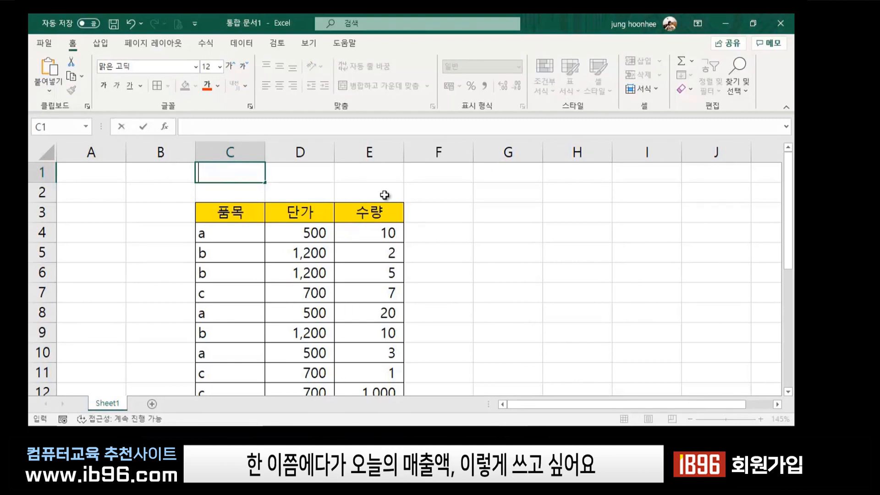
pyautogui.write('오늘의 매')
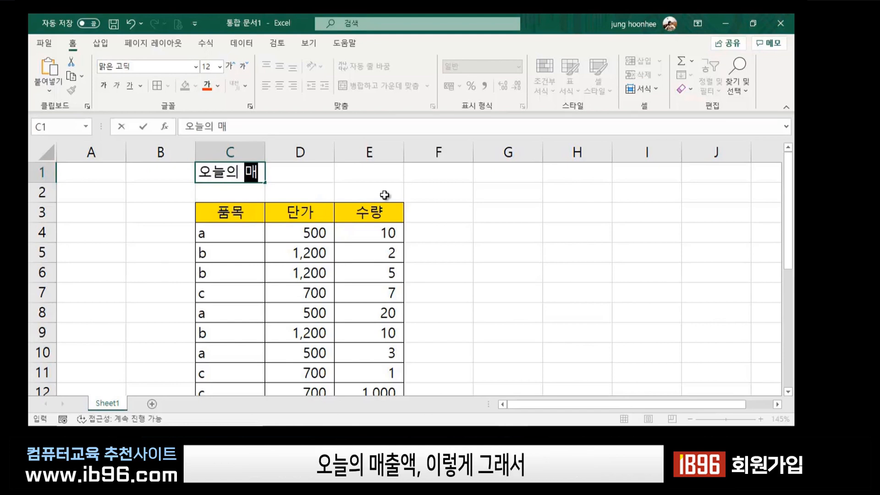
pyautogui.write('출액')
pyautogui.press('Return')
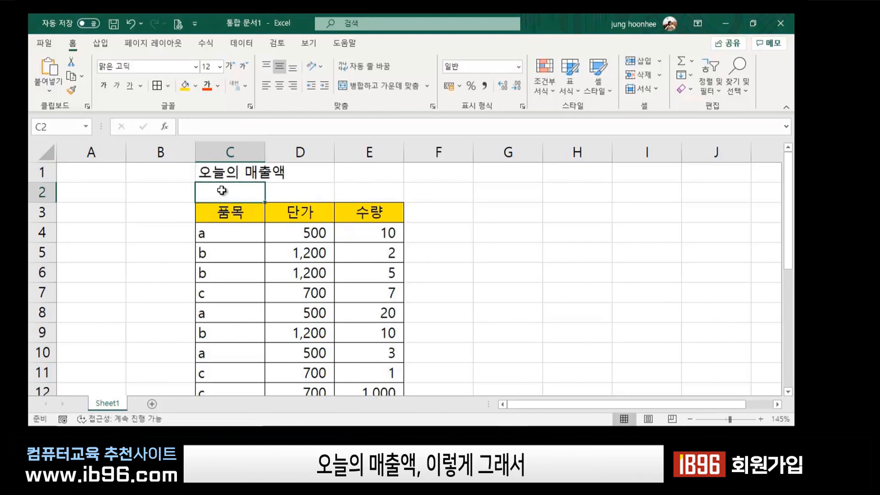
pyautogui.click(237, 174)
pyautogui.click(367, 173)
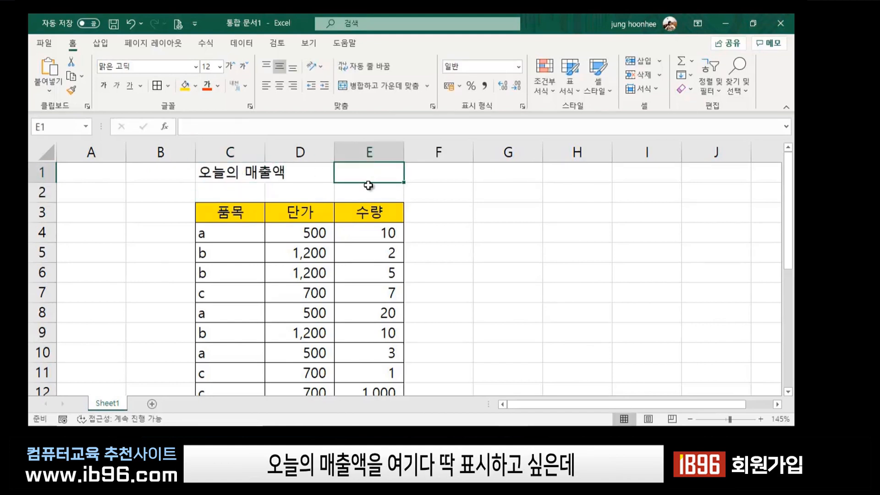
pyautogui.click(532, 216)
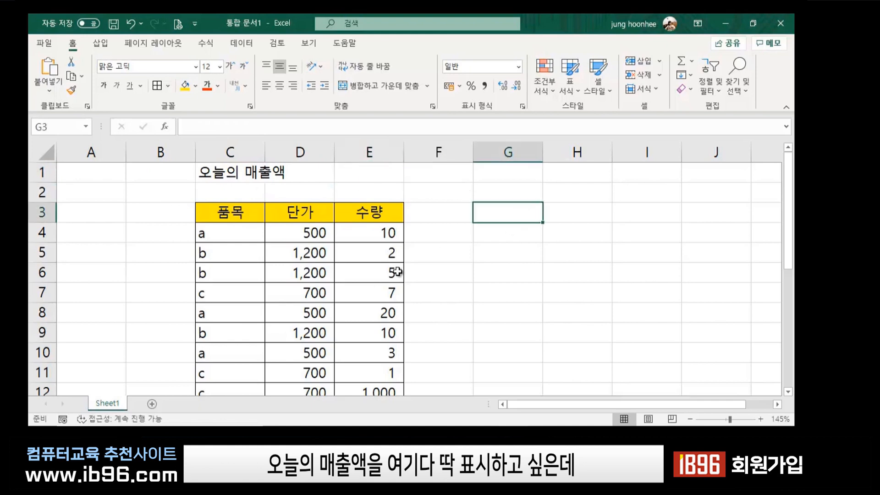
pyautogui.click(398, 171)
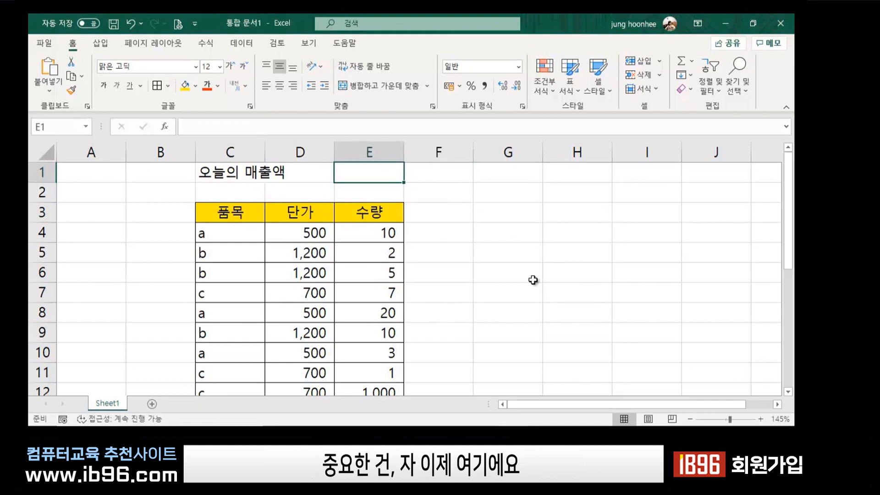
pyautogui.click(314, 231)
pyautogui.click(376, 232)
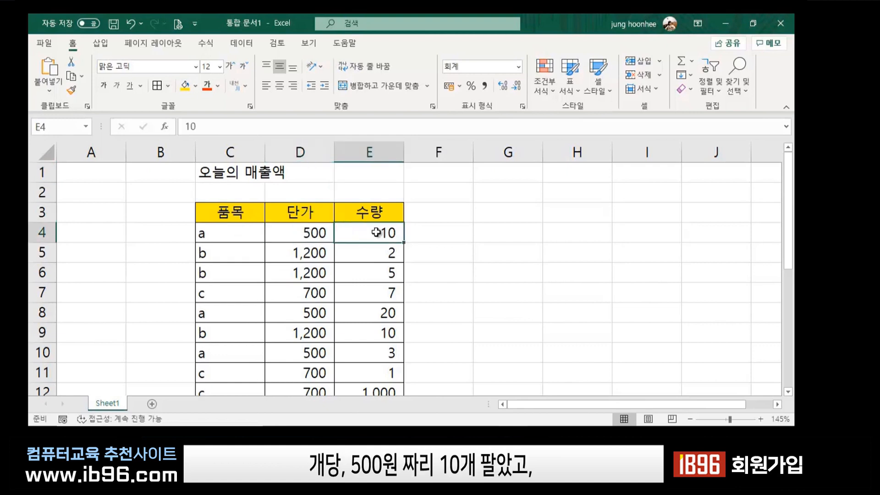
pyautogui.click(297, 252)
pyautogui.click(389, 255)
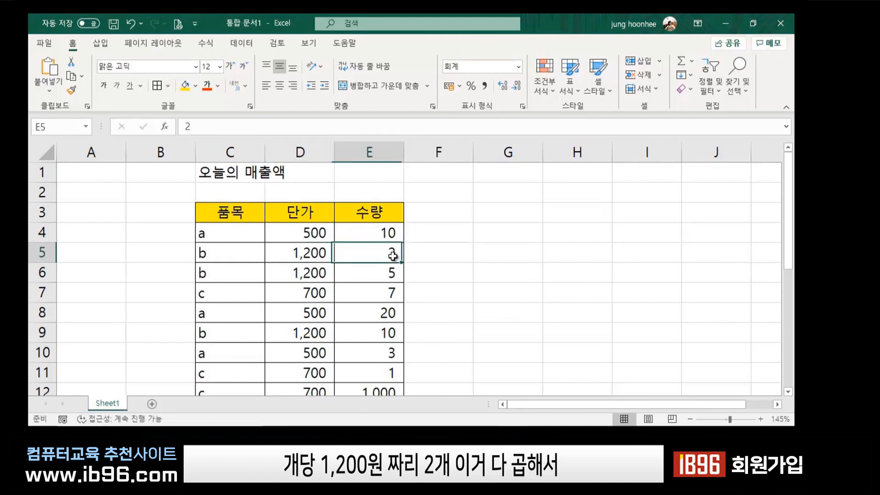
pyautogui.click(344, 232)
pyautogui.scroll(-9, 373, 298)
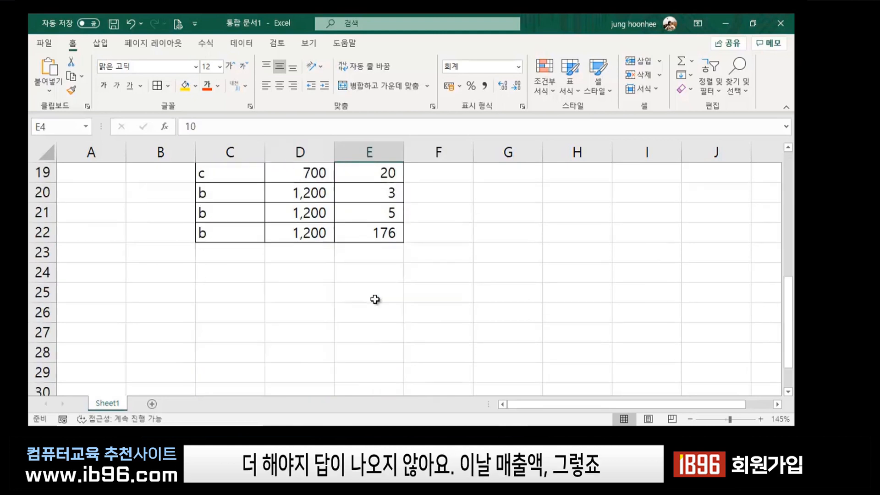
pyautogui.scroll(6, 356, 312)
pyautogui.scroll(3, 357, 314)
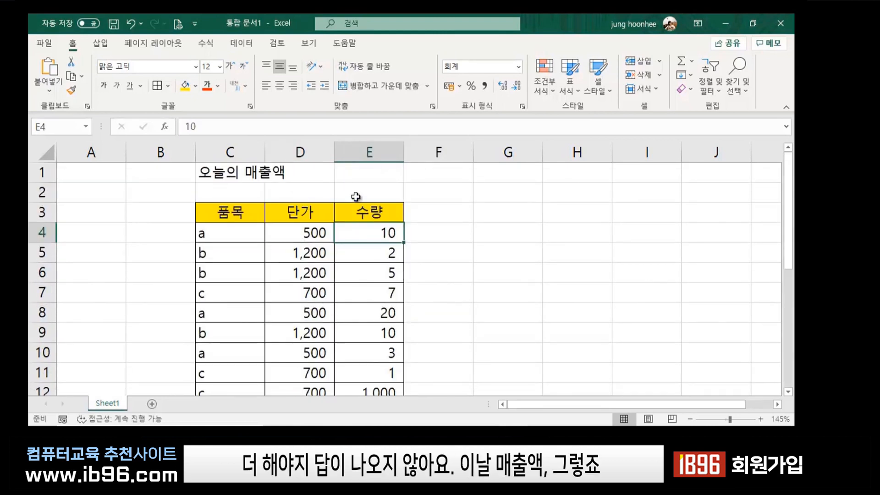
pyautogui.click(398, 178)
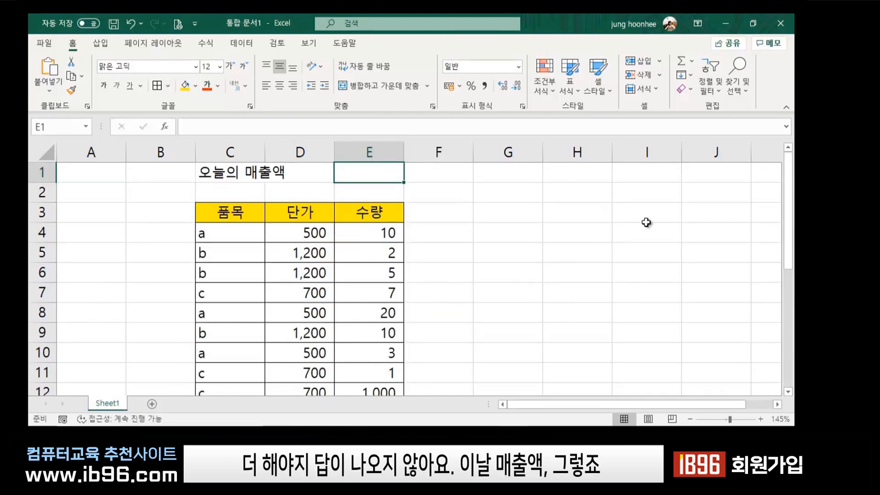
pyautogui.click(446, 235)
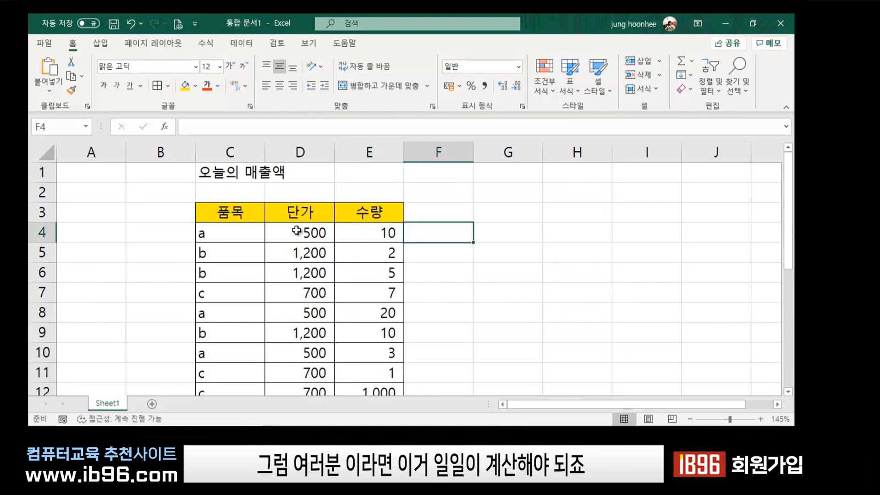
pyautogui.click(297, 230)
pyautogui.click(362, 234)
pyautogui.click(297, 251)
pyautogui.click(357, 252)
pyautogui.click(297, 274)
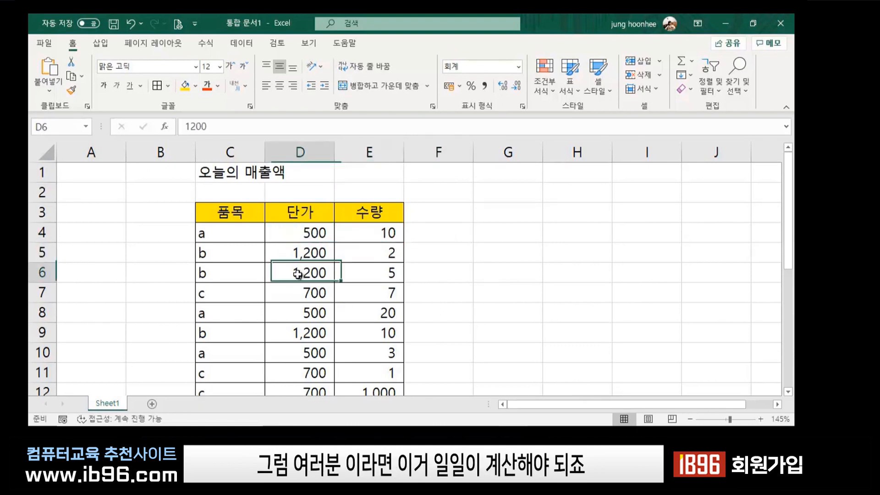
pyautogui.click(354, 276)
pyautogui.click(498, 231)
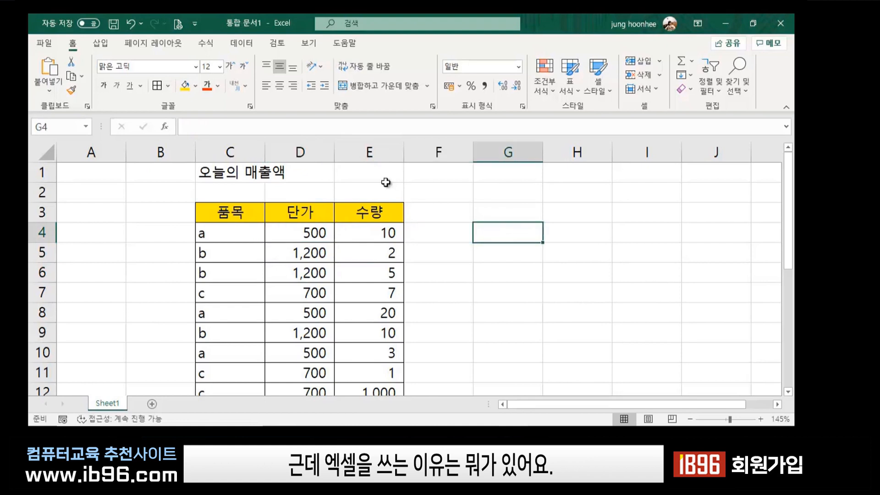
pyautogui.click(363, 174)
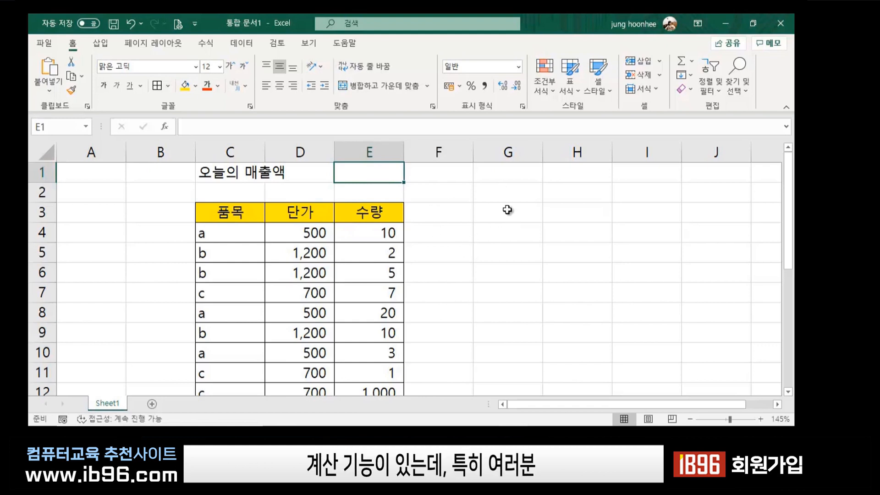
pyautogui.click(304, 232)
pyautogui.click(361, 234)
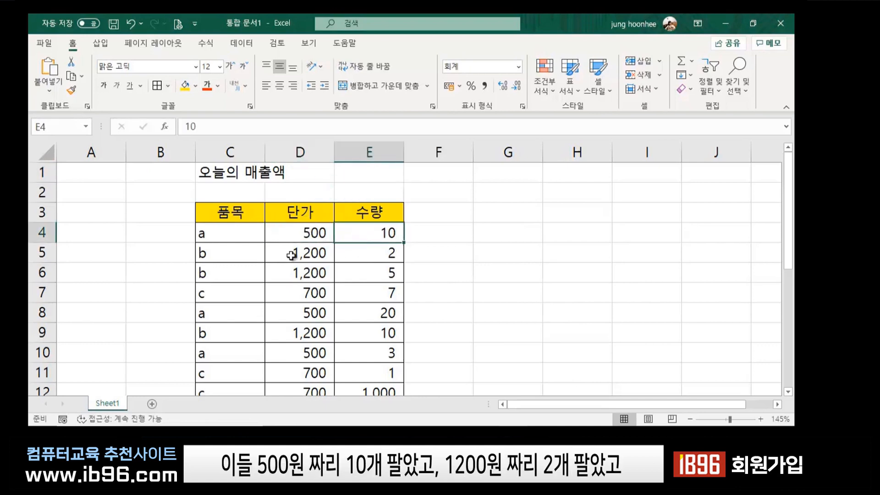
pyautogui.click(291, 255)
pyautogui.click(384, 255)
pyautogui.click(293, 274)
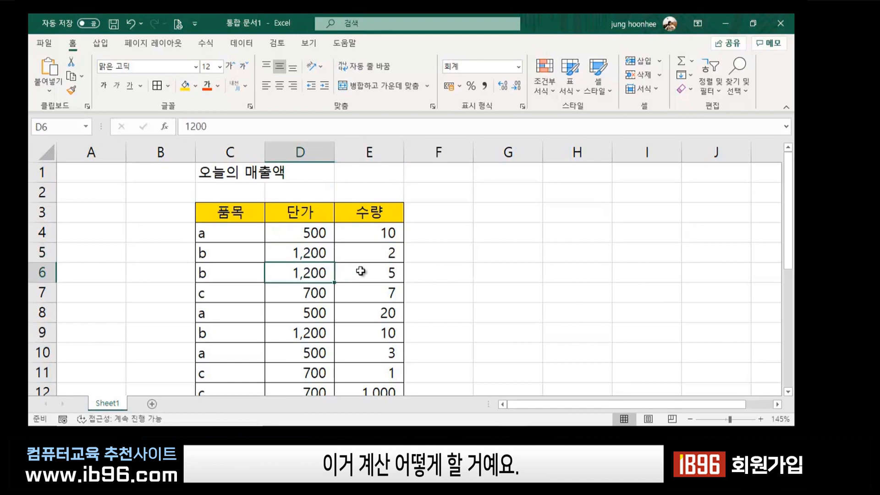
pyautogui.click(360, 272)
pyautogui.click(315, 232)
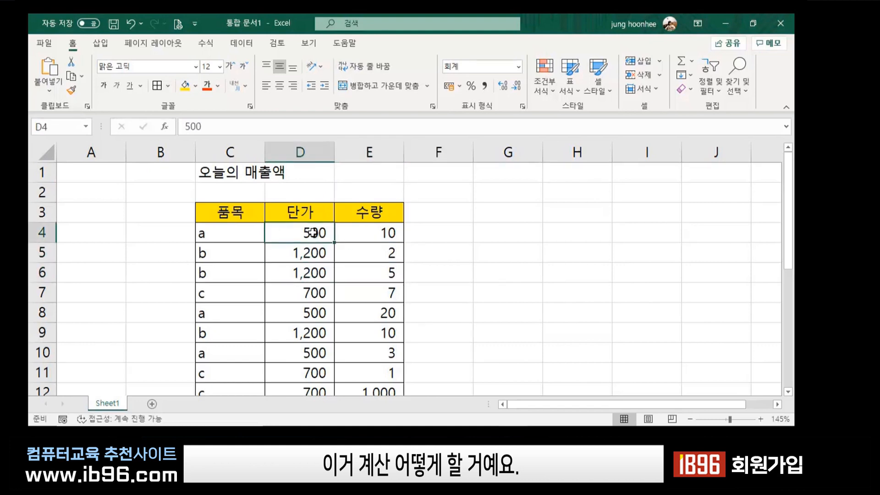
pyautogui.click(364, 233)
pyautogui.click(311, 260)
pyautogui.click(369, 253)
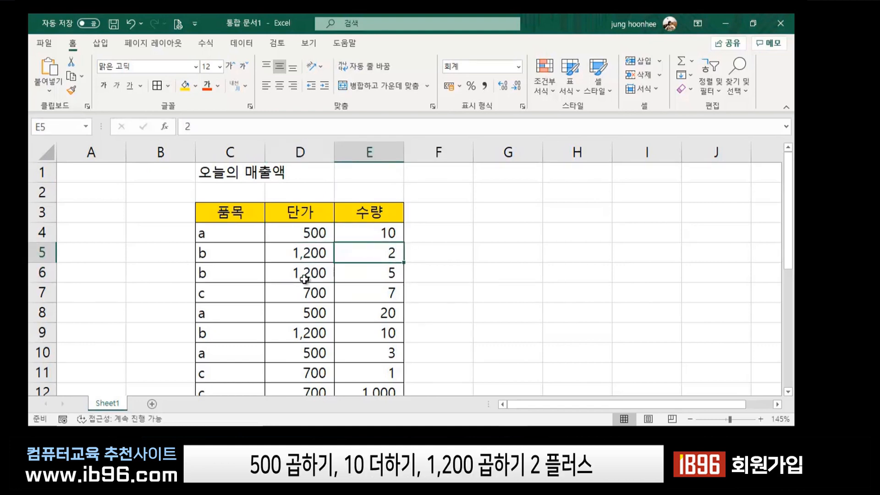
pyautogui.click(303, 275)
pyautogui.click(385, 275)
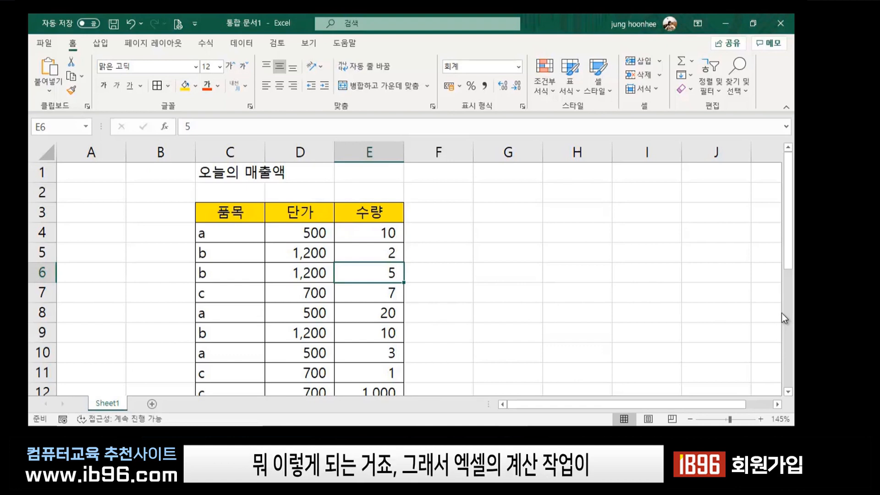
pyautogui.click(357, 178)
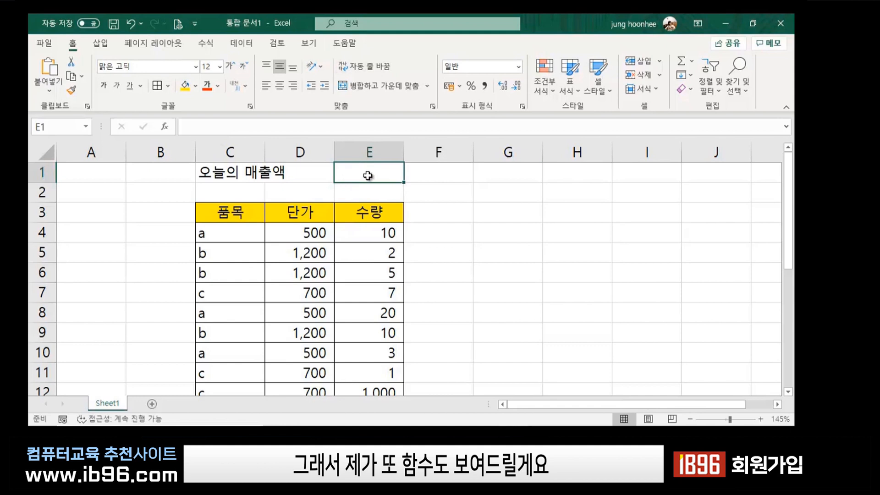
# From cell E1, search the Insert Function dialog for sumproduct with Shift+F3.
pyautogui.click(206, 43)
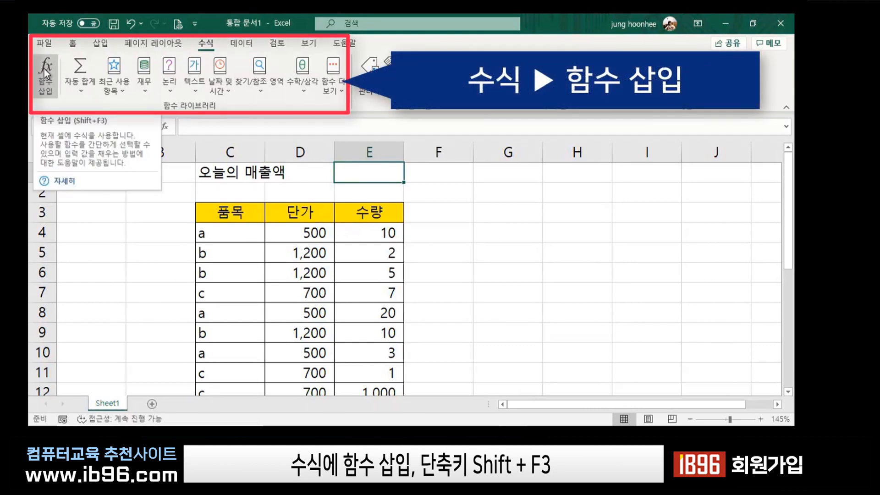
pyautogui.hotkey('shift', 'F3')
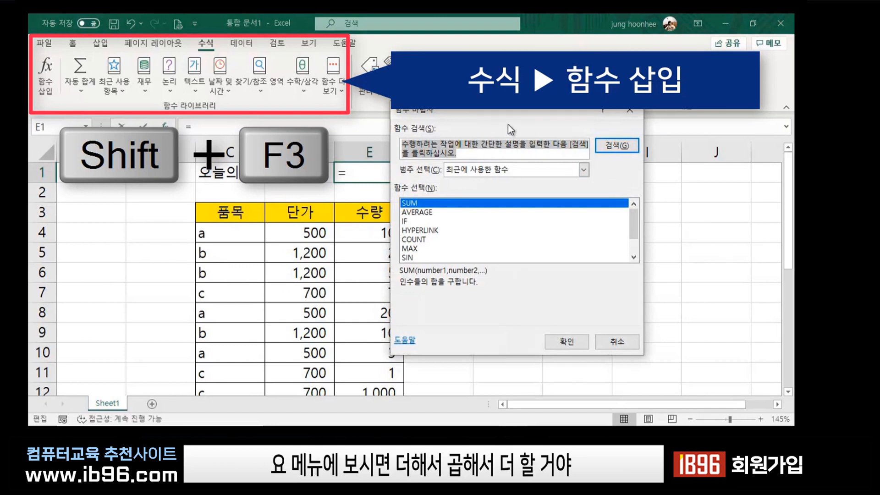
pyautogui.moveTo(520, 107); pyautogui.dragTo(617, 125)
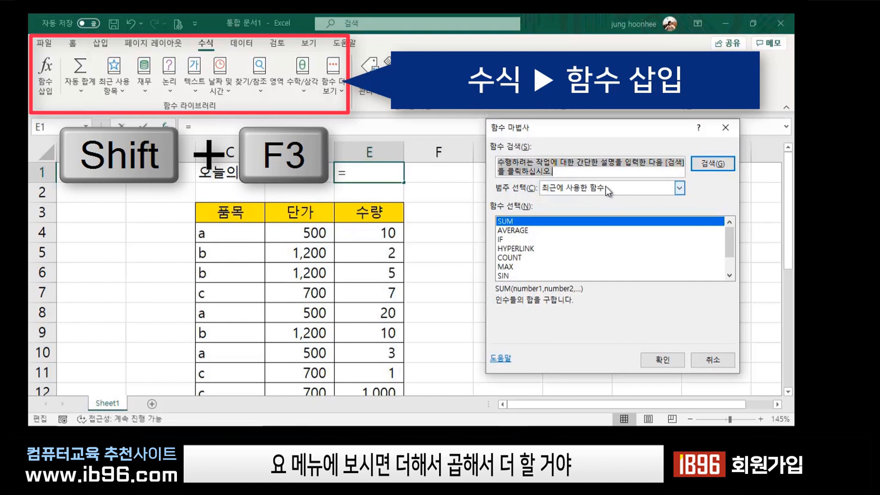
pyautogui.press('BackSpace')
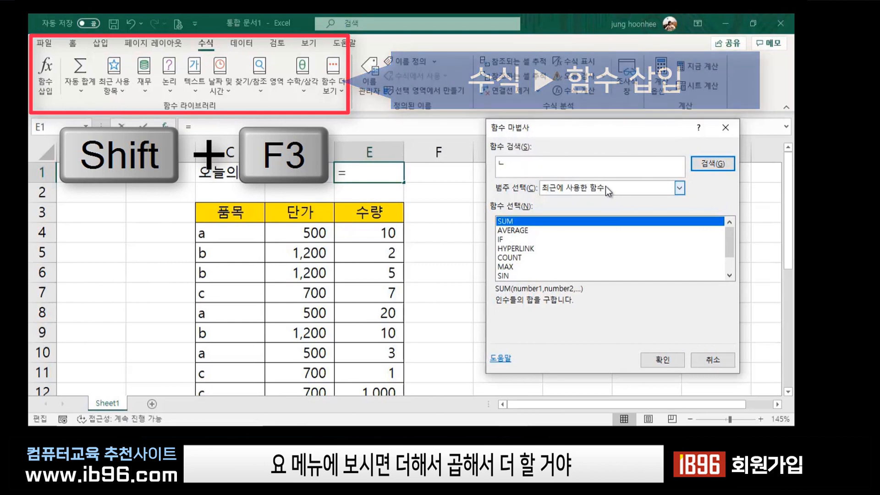
pyautogui.write('sum')
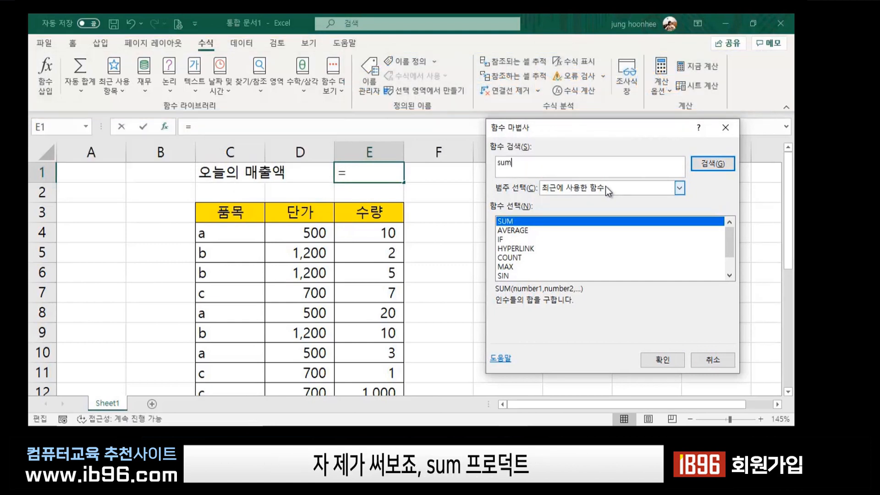
pyautogui.write('pro')
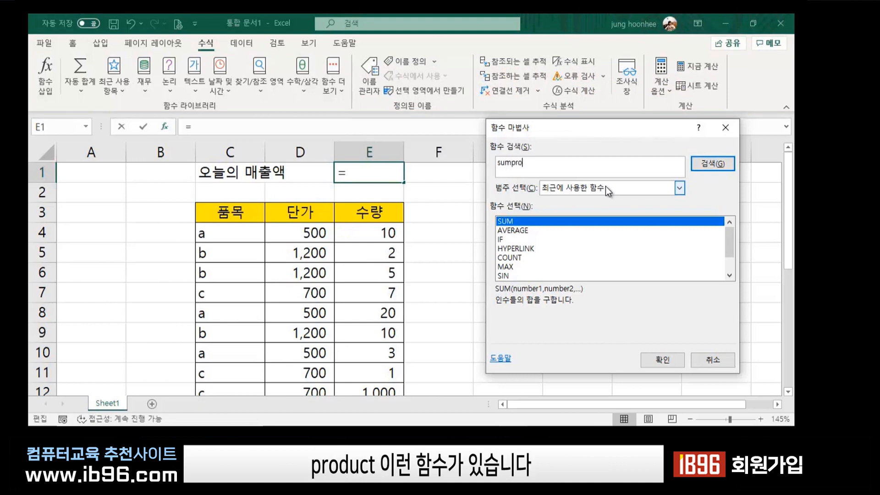
pyautogui.write('duct')
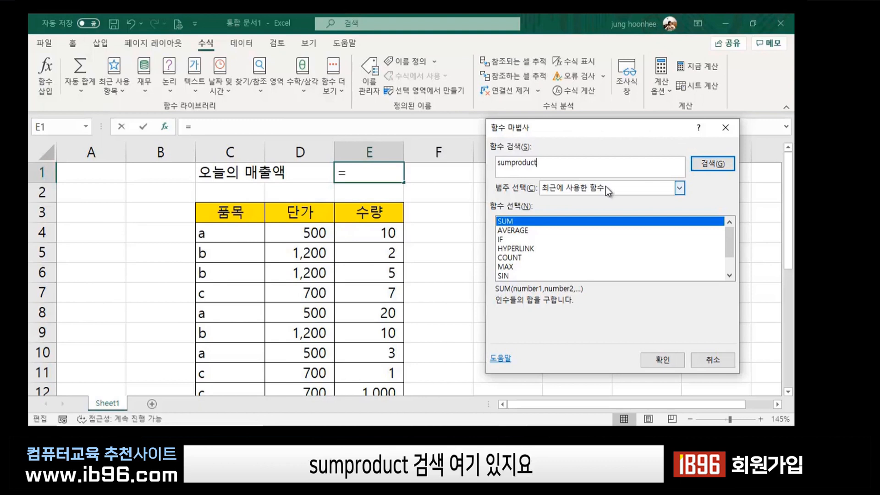
pyautogui.click(712, 164)
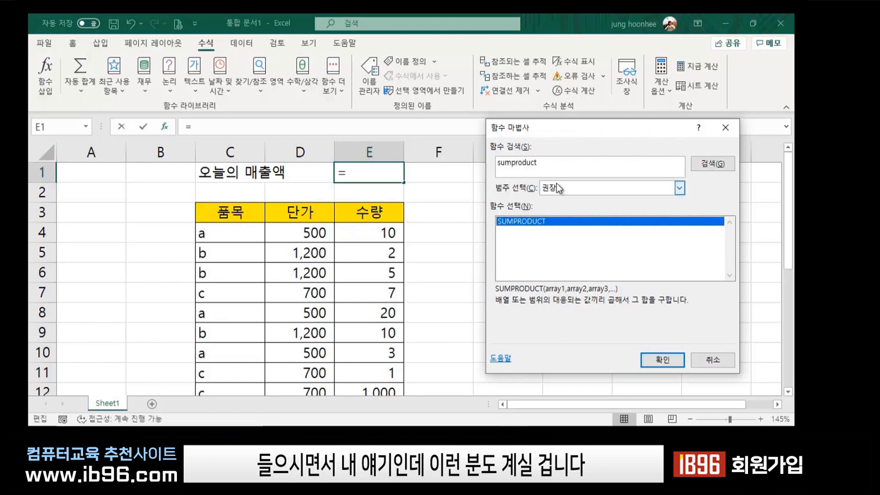
# Enter =SUMPRODUCT(D4:D22,E4:E22) in E1, giving the total 1077500.
pyautogui.click(664, 360)
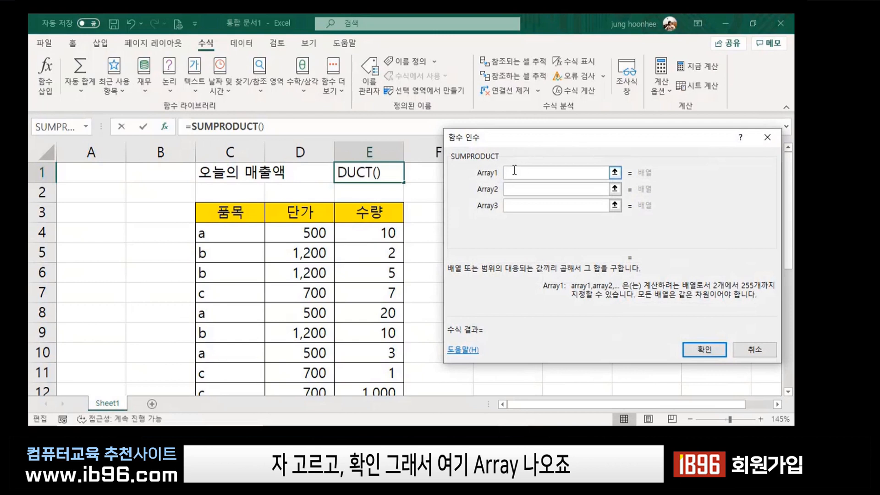
pyautogui.click(304, 232)
pyautogui.moveTo(304, 232); pyautogui.dragTo(310, 354)
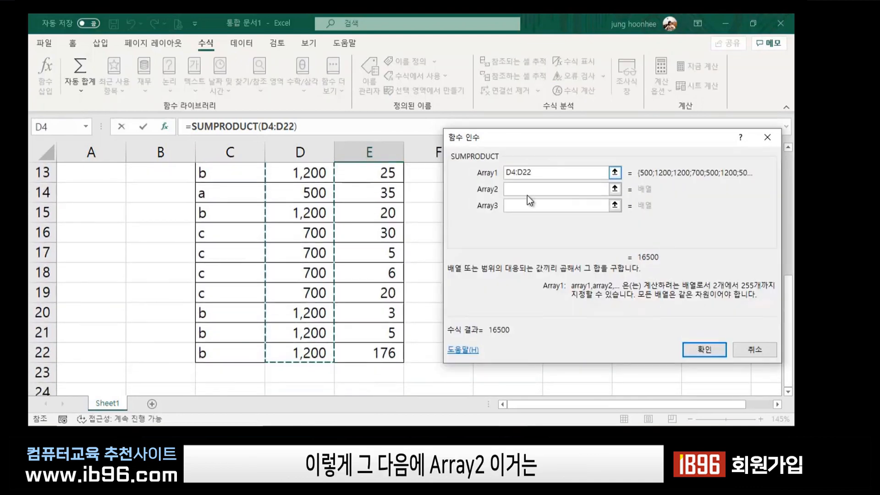
pyautogui.press('Tab')
pyautogui.scroll(4, 348, 243)
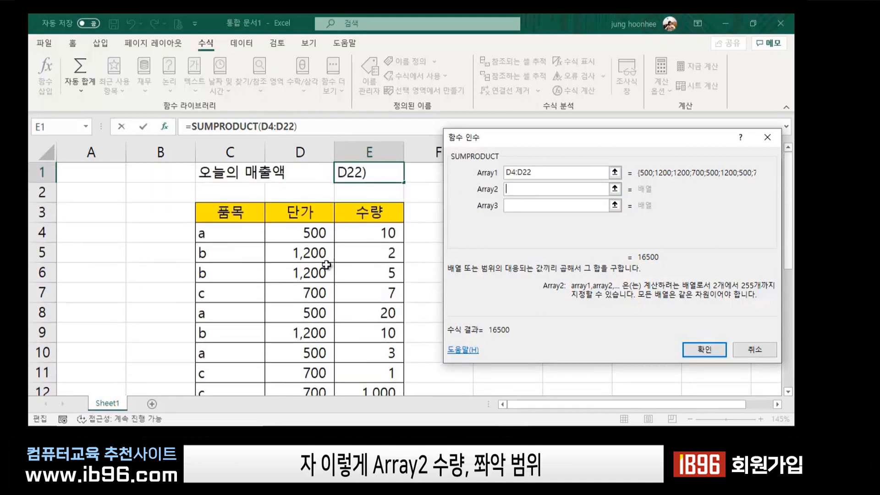
pyautogui.moveTo(364, 230); pyautogui.dragTo(373, 356)
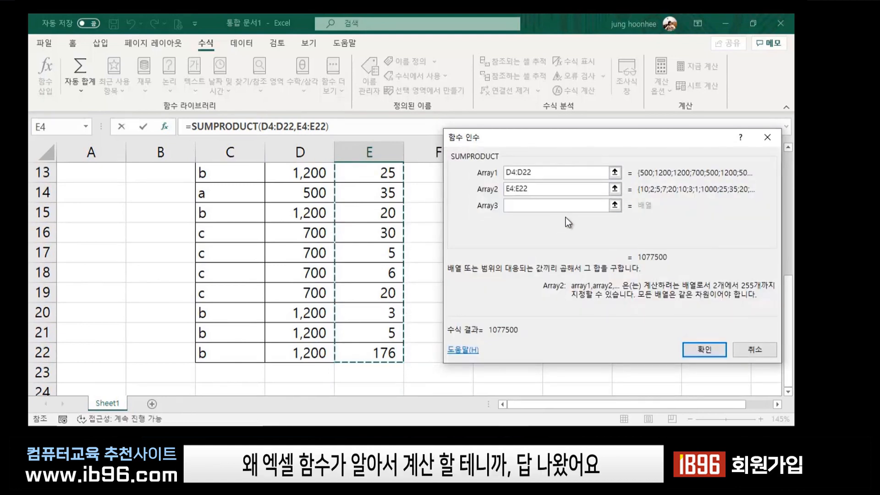
pyautogui.click(699, 351)
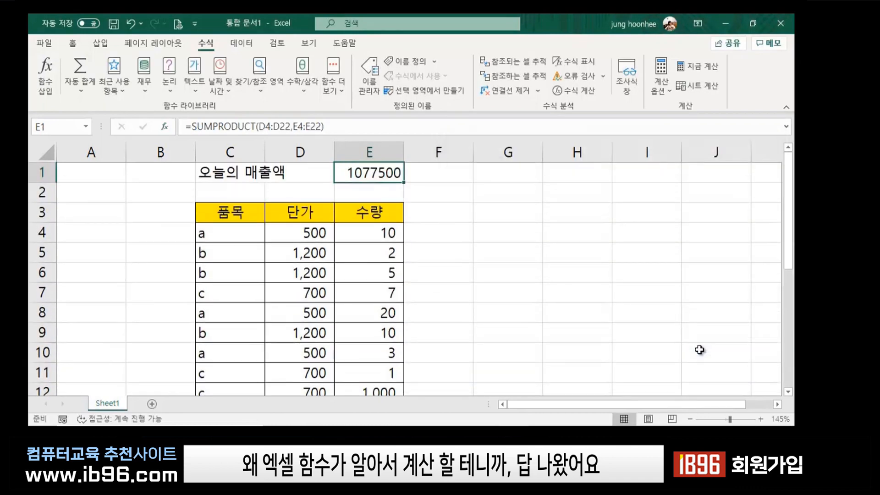
# Apply Comma Style to E1 so it shows 1,077,500, then review its formula.
pyautogui.click(72, 43)
pyautogui.click(485, 84)
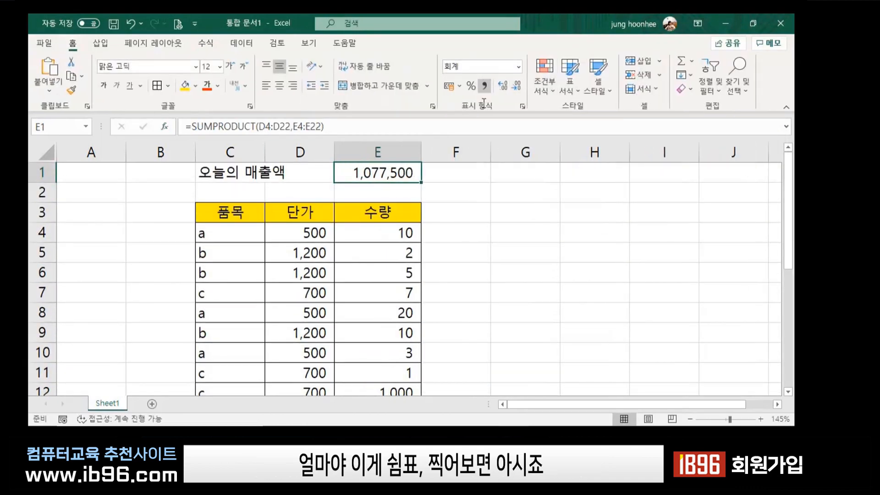
pyautogui.click(524, 283)
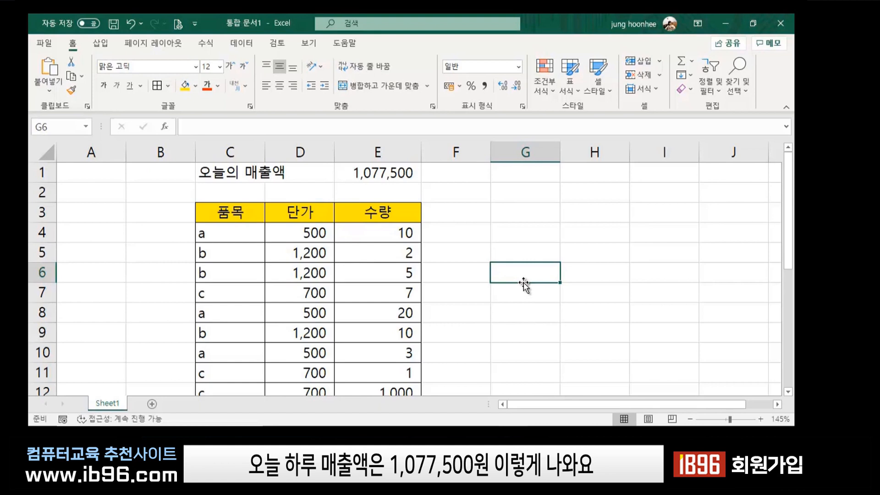
pyautogui.click(403, 180)
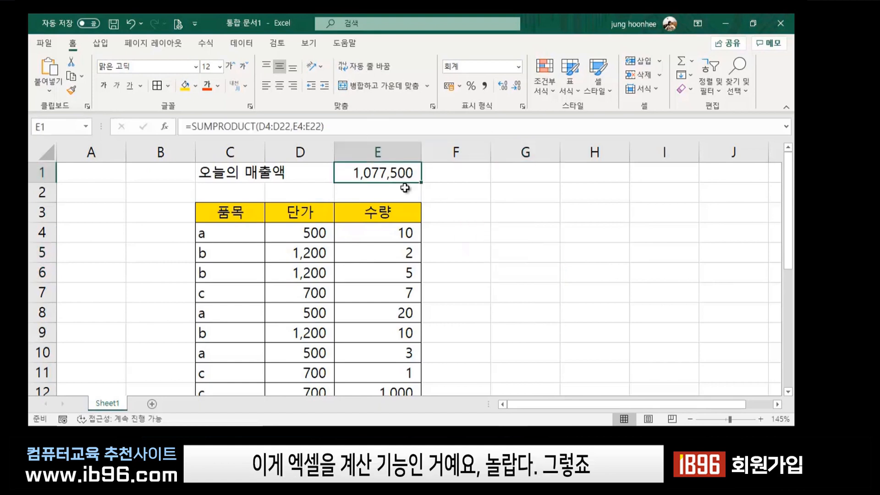
pyautogui.click(472, 215)
pyautogui.click(590, 292)
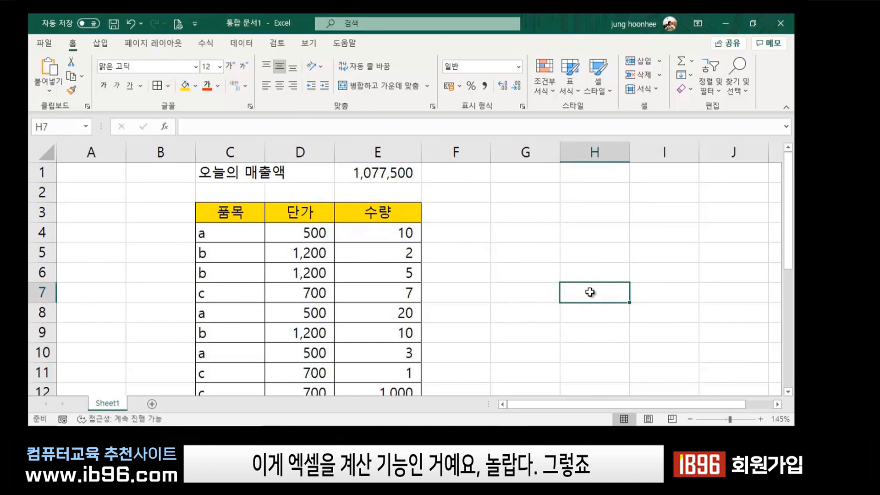
pyautogui.click(404, 174)
pyautogui.click(550, 241)
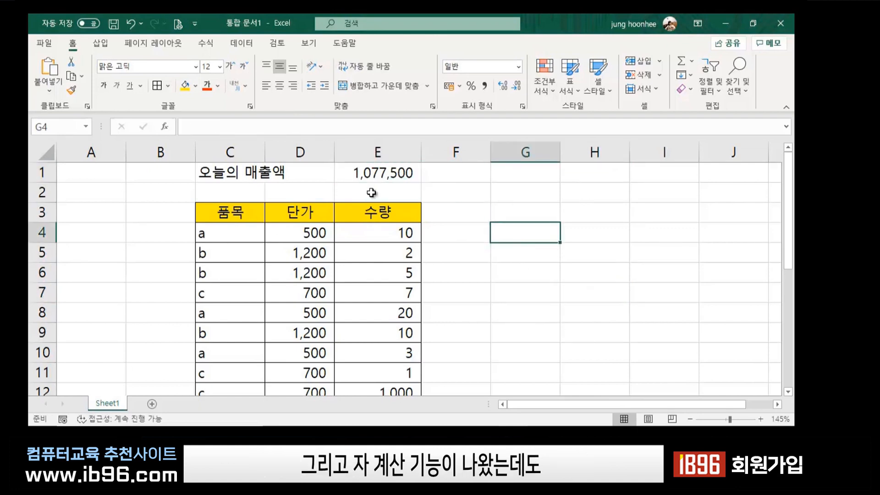
pyautogui.click(385, 174)
pyautogui.click(615, 324)
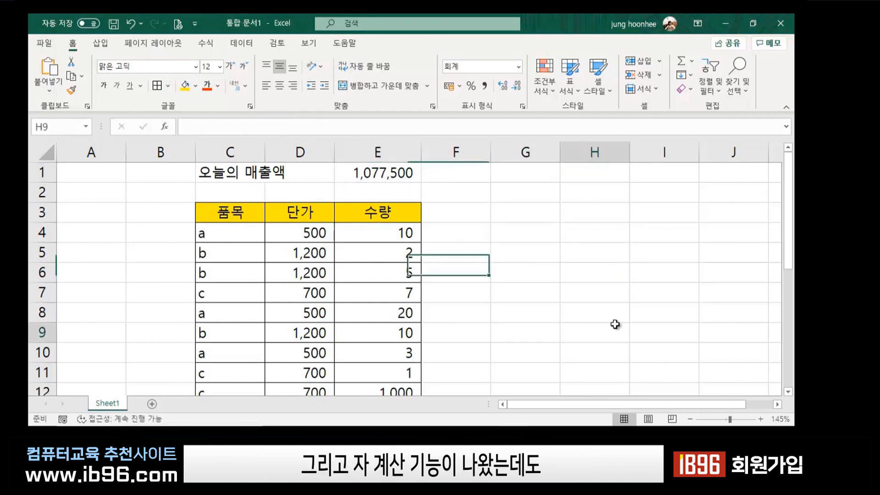
pyautogui.click(551, 280)
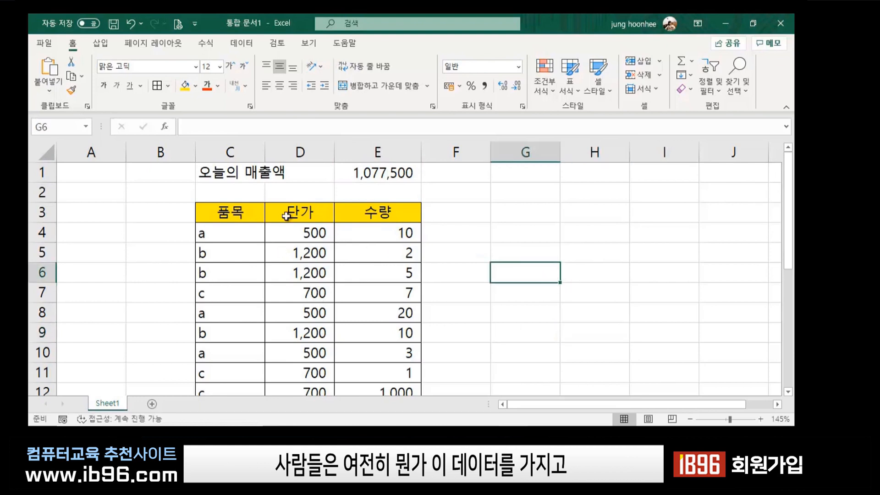
# Select the 품목 header cell C3.
pyautogui.click(238, 211)
pyautogui.click(428, 275)
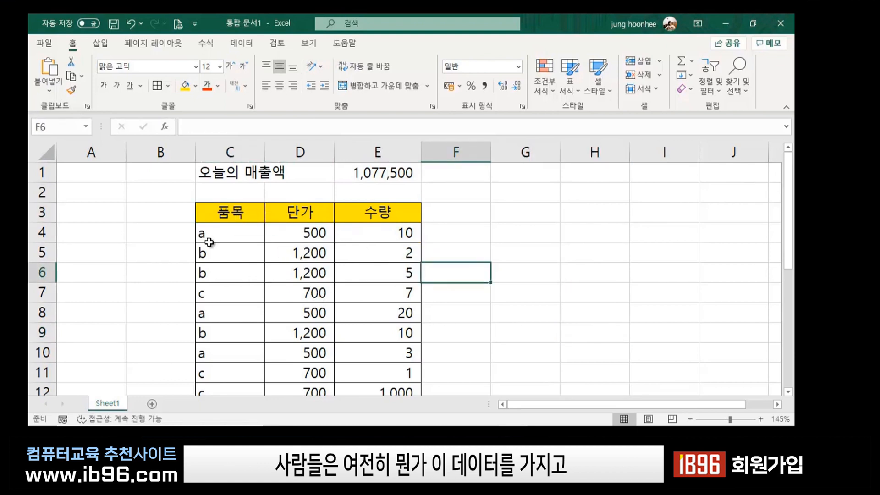
pyautogui.click(226, 215)
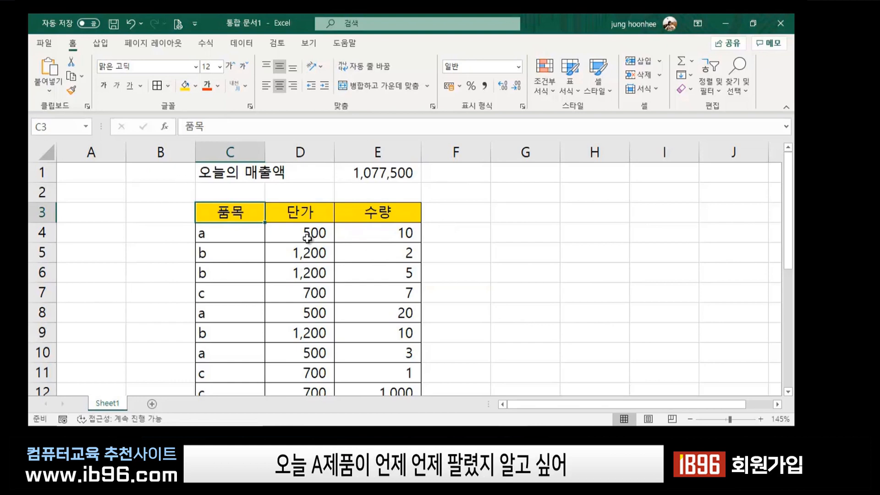
pyautogui.scroll(-1, 234, 231)
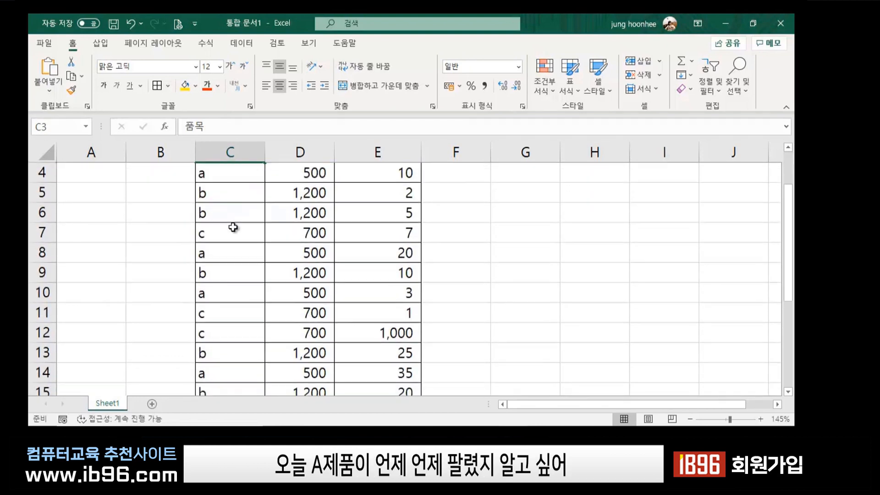
pyautogui.scroll(1, 234, 228)
pyautogui.click(477, 243)
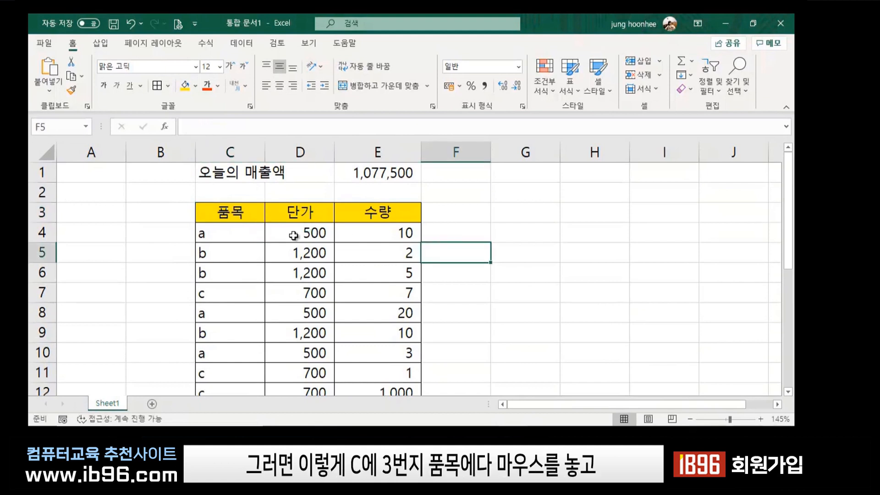
pyautogui.click(219, 211)
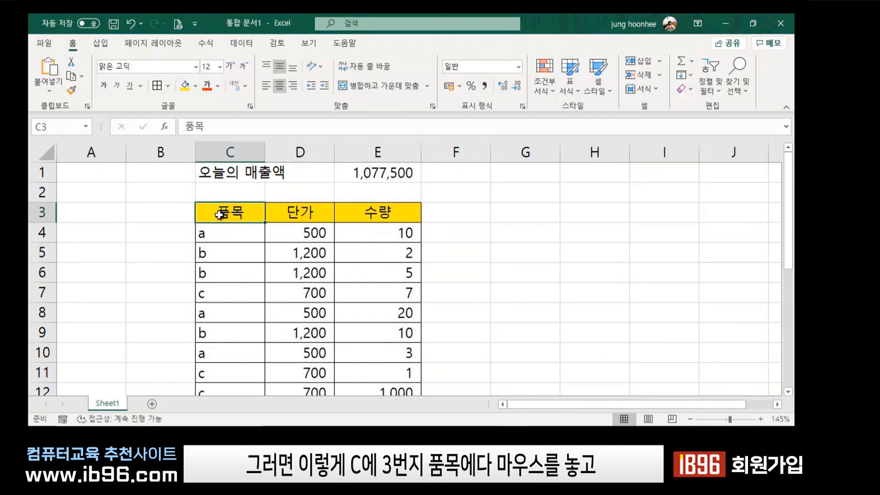
# Turn on the Data filter and filter 품목 to item a only, showing 4 of 19 records.
pyautogui.click(234, 44)
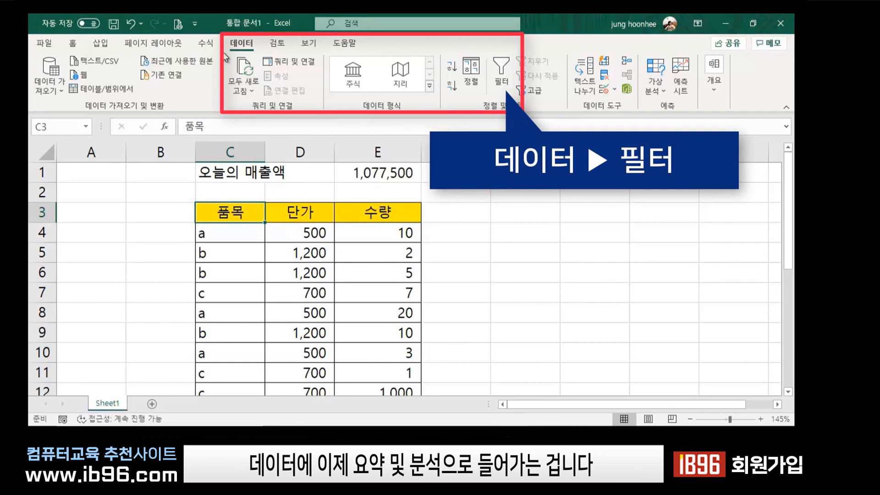
pyautogui.click(501, 71)
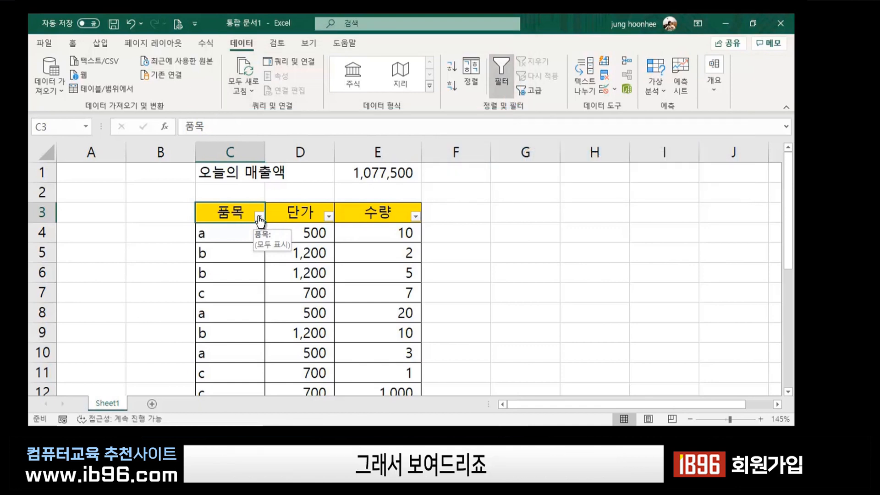
pyautogui.click(260, 217)
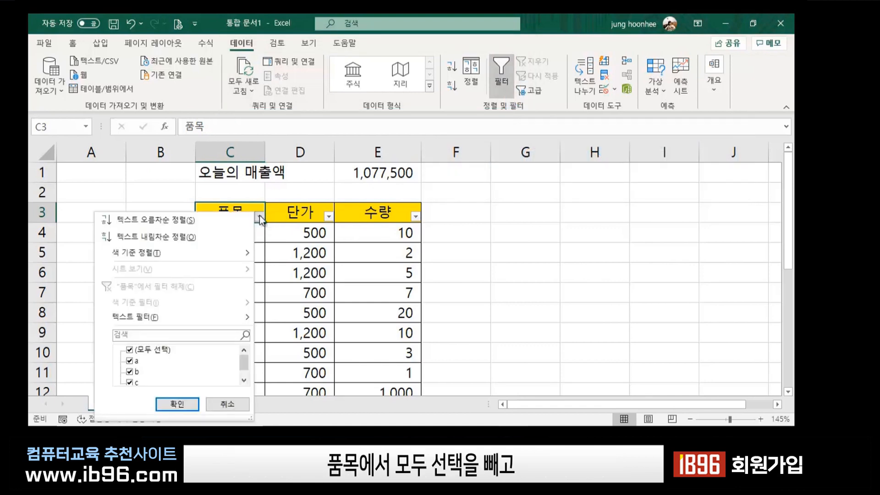
pyautogui.click(129, 350)
pyautogui.click(129, 361)
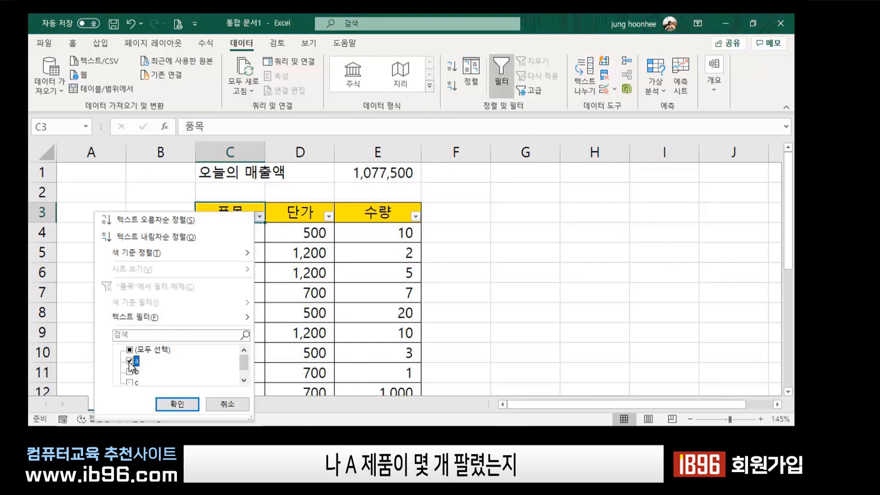
pyautogui.click(179, 406)
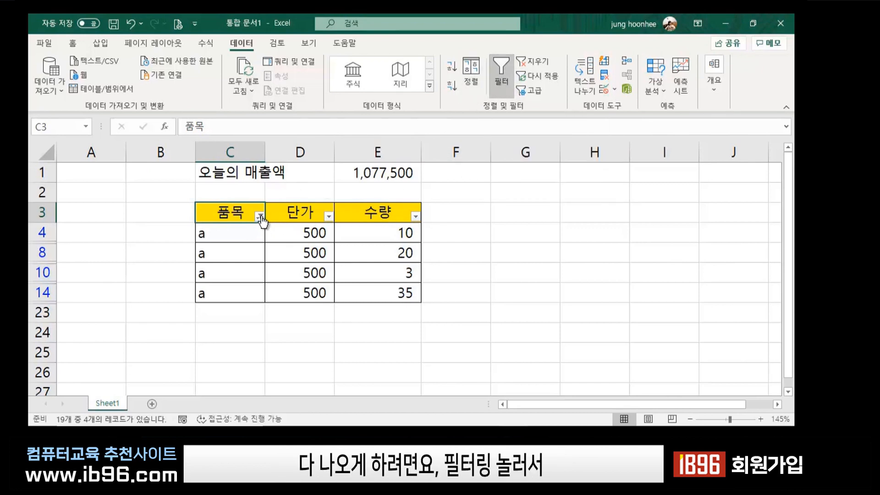
# Clear the 품목 filter and toggle 필터 off so all a, b and c rows show.
pyautogui.click(260, 216)
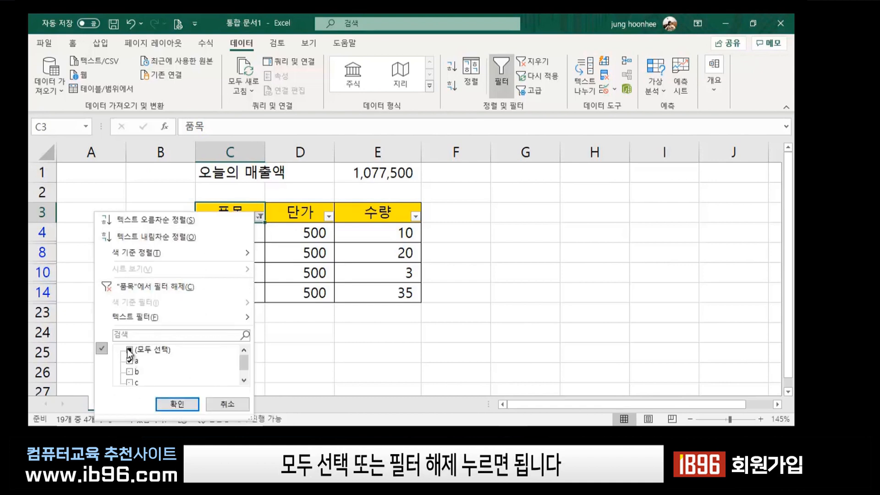
pyautogui.click(146, 286)
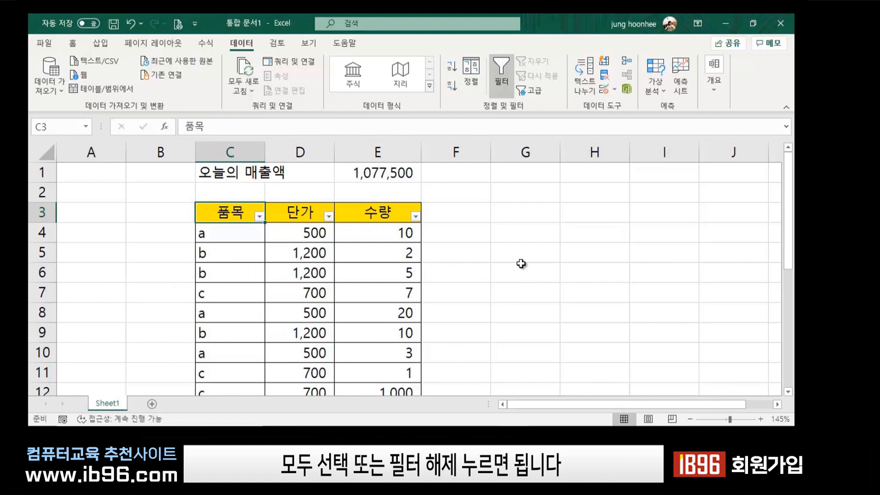
pyautogui.click(503, 66)
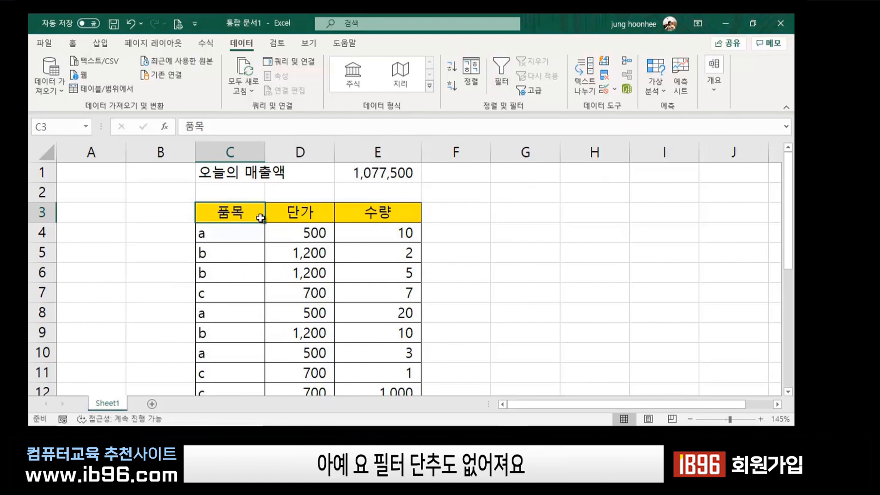
pyautogui.click(527, 238)
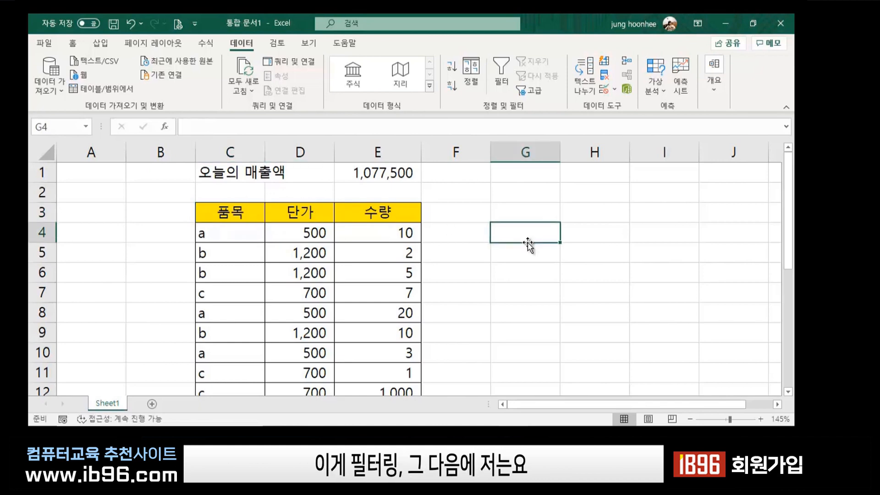
pyautogui.click(434, 267)
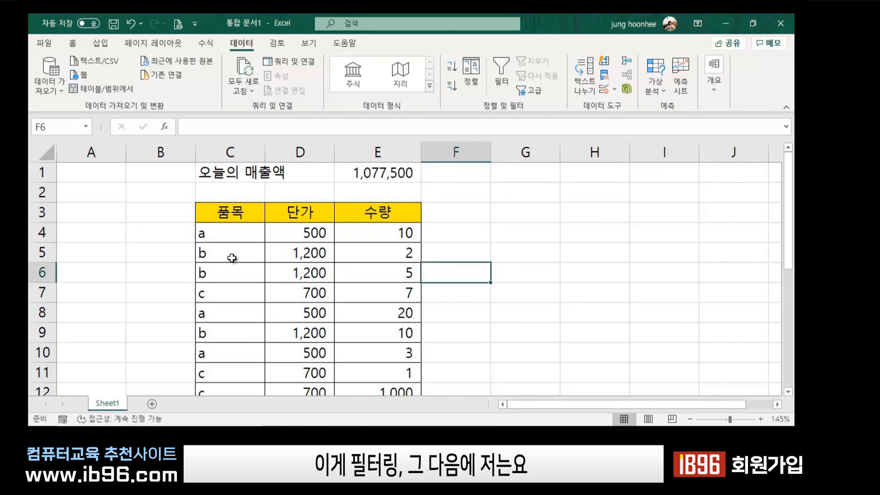
pyautogui.click(233, 231)
pyautogui.click(479, 252)
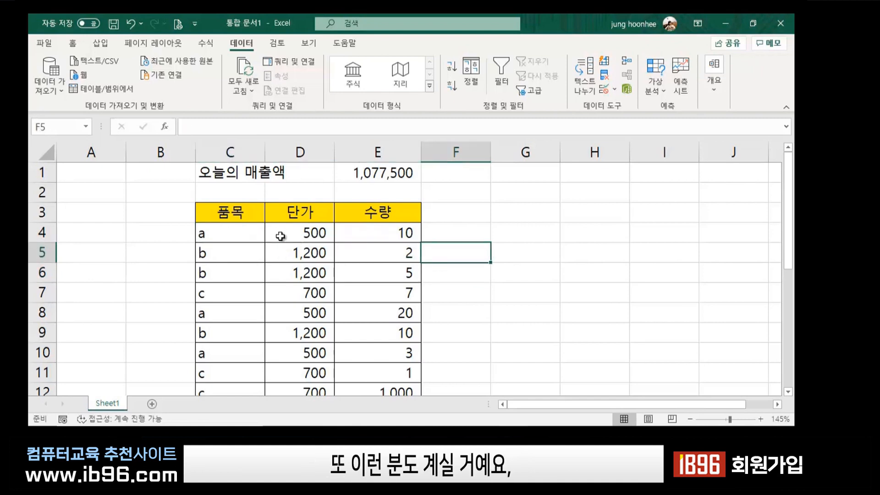
pyautogui.click(226, 239)
pyautogui.click(566, 247)
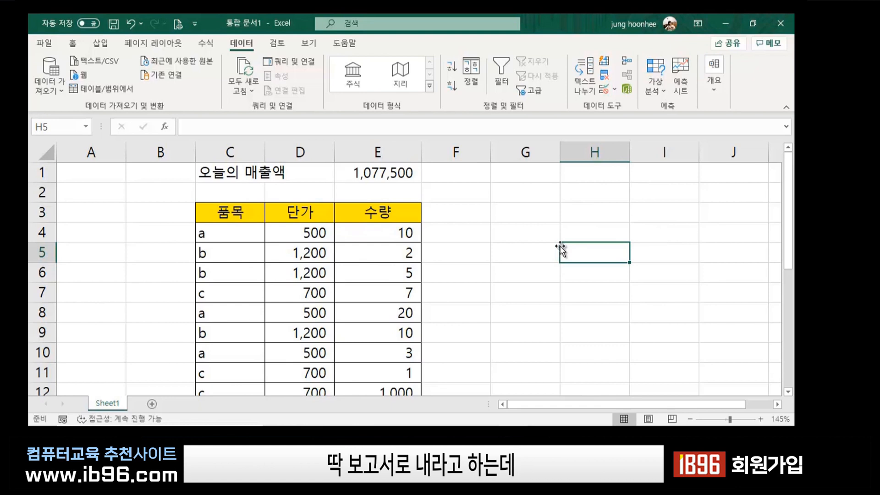
pyautogui.click(510, 212)
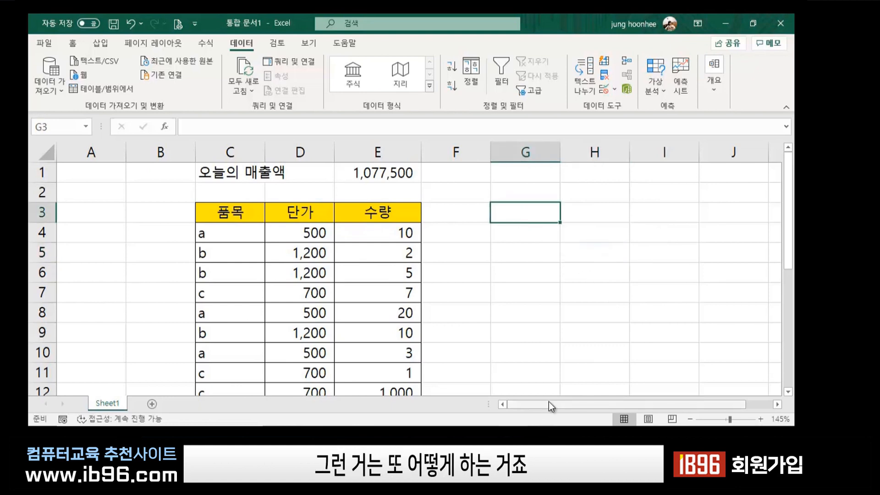
pyautogui.moveTo(551, 406); pyautogui.dragTo(575, 406)
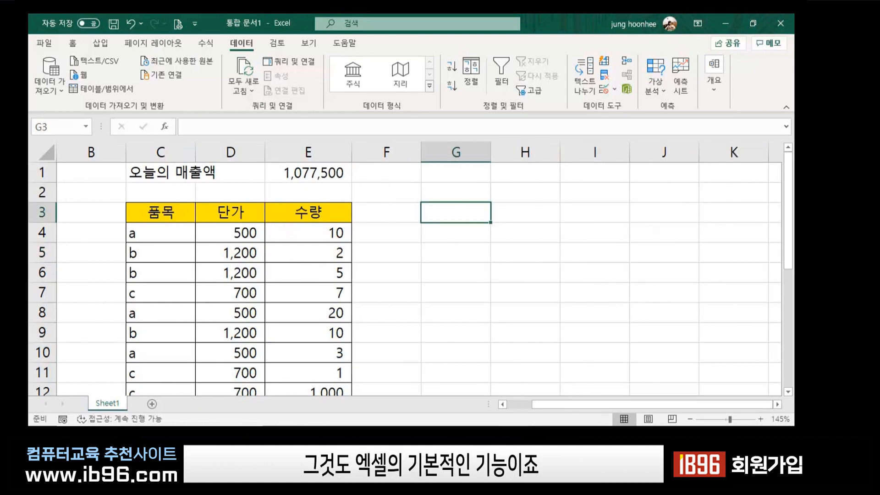
pyautogui.moveTo(542, 428)
pyautogui.click(543, 269)
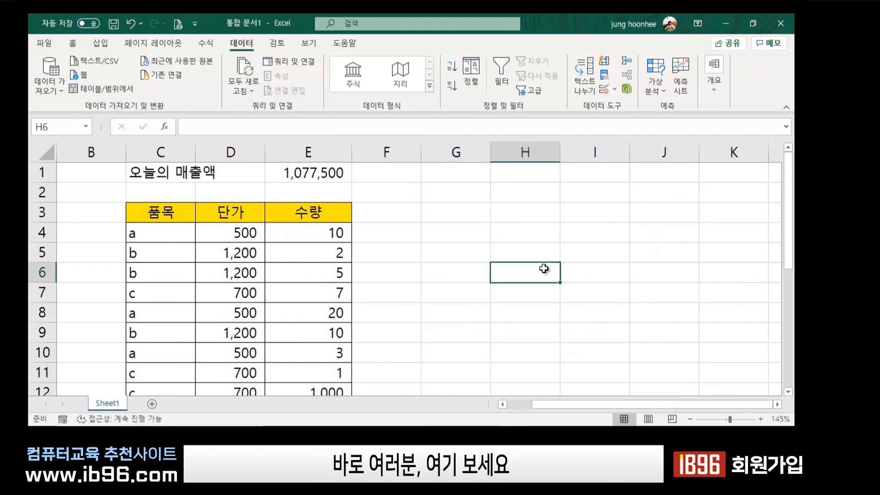
pyautogui.click(468, 213)
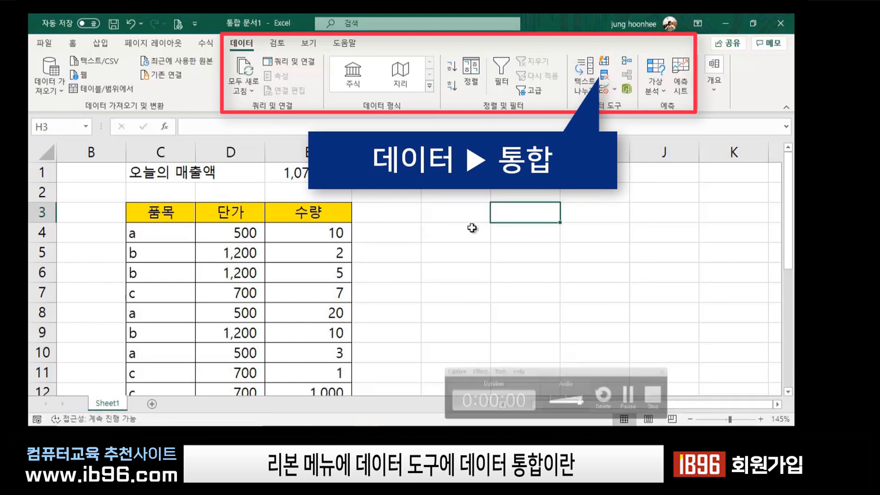
# Open 통합 (Consolidate) and delete the old Sheet1!$C$3:$E$22 reference, emptying the list.
pyautogui.click(628, 63)
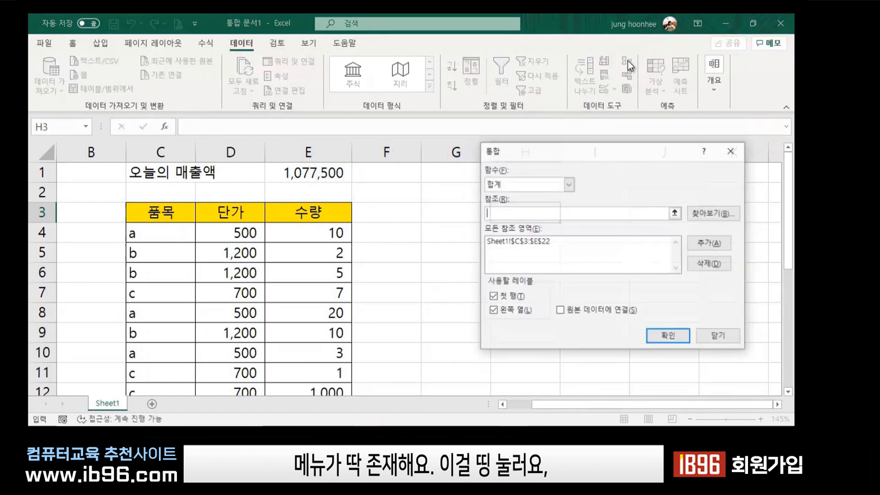
pyautogui.click(536, 242)
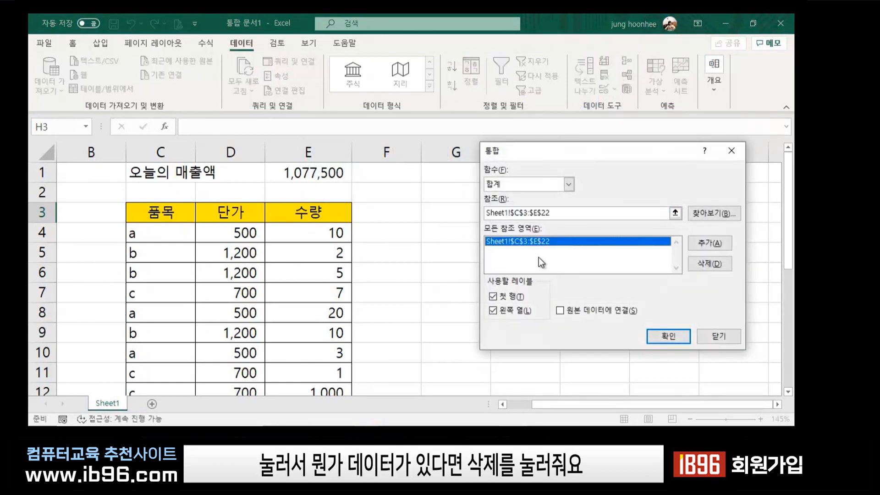
pyautogui.click(712, 266)
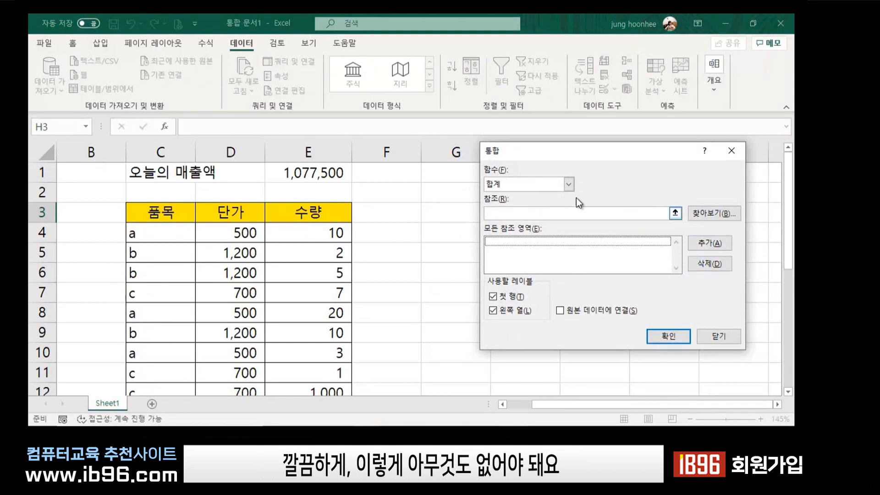
pyautogui.click(515, 215)
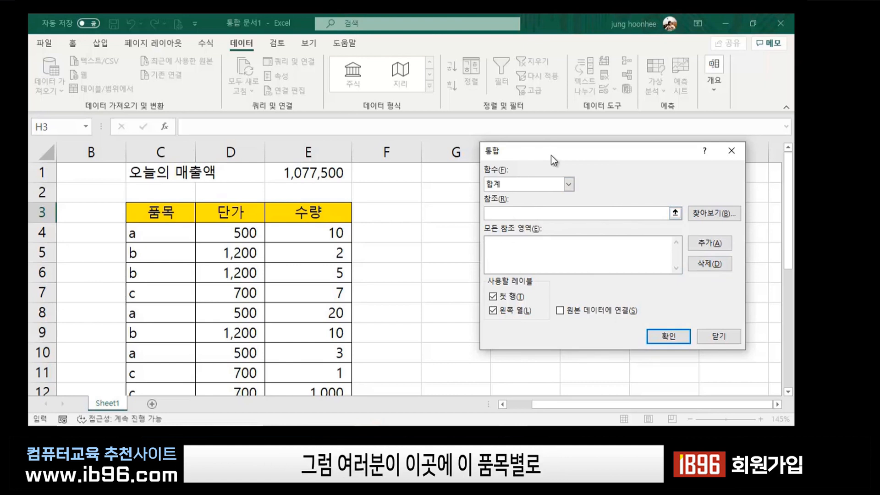
pyautogui.moveTo(552, 157); pyautogui.dragTo(671, 330)
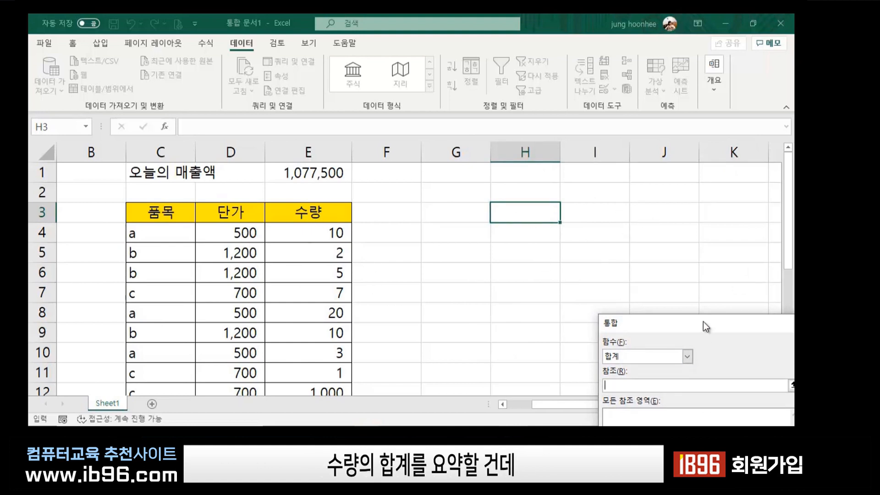
# Consolidate C3:E22 by top row and left column into summed 단가/수량 totals for items a, b, c.
pyautogui.moveTo(703, 321); pyautogui.dragTo(529, 131)
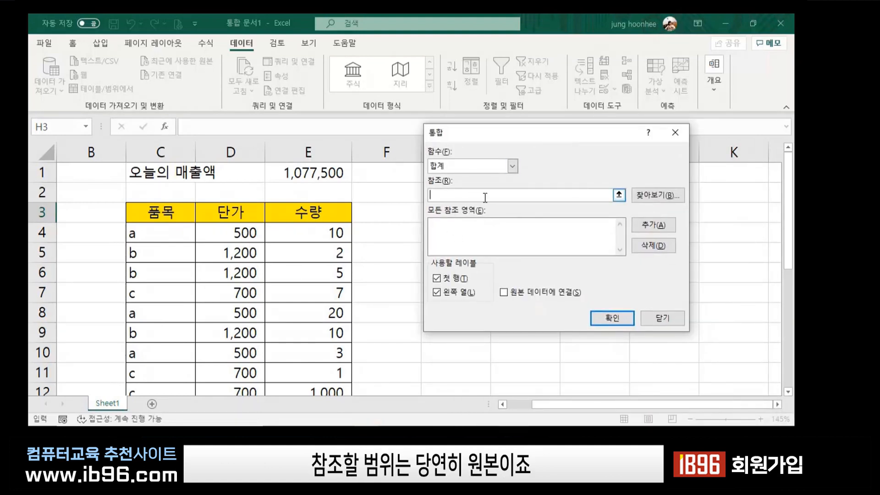
pyautogui.click(146, 209)
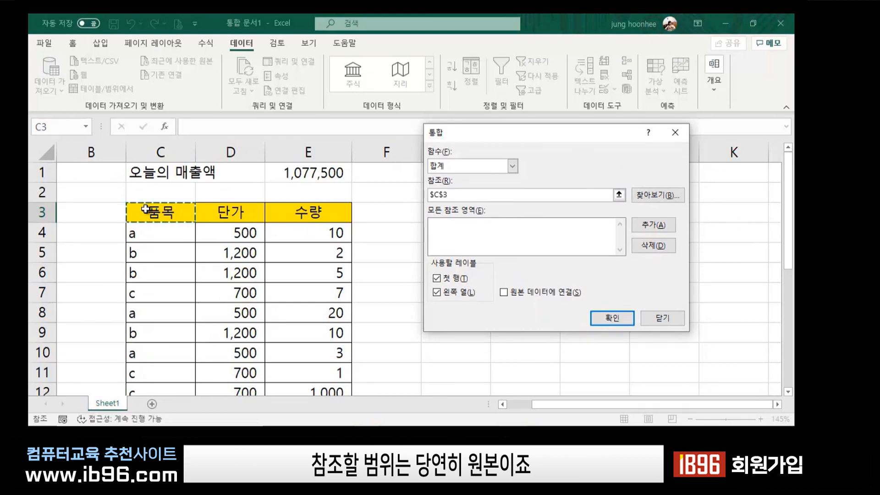
pyautogui.moveTo(146, 209); pyautogui.dragTo(338, 355)
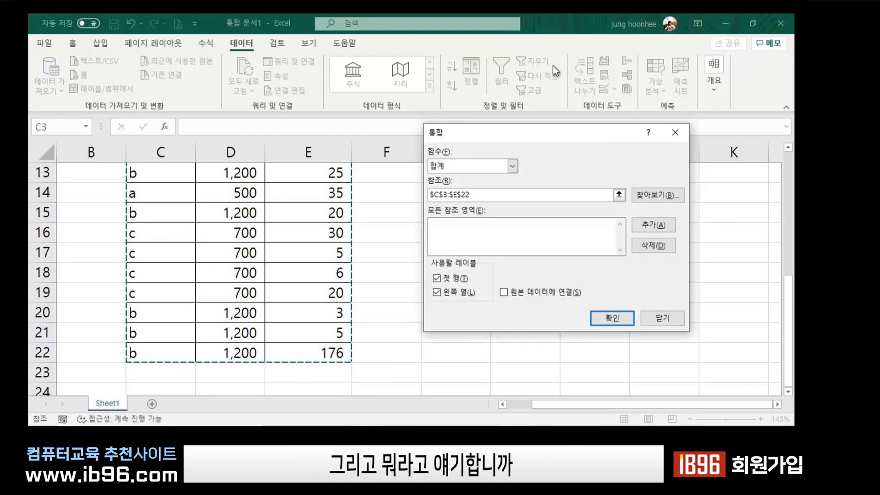
pyautogui.scroll(4, 303, 357)
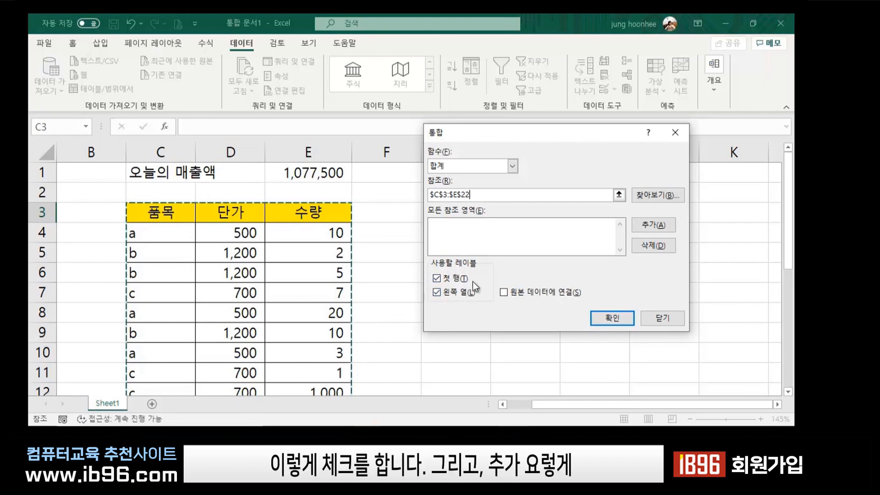
pyautogui.click(652, 226)
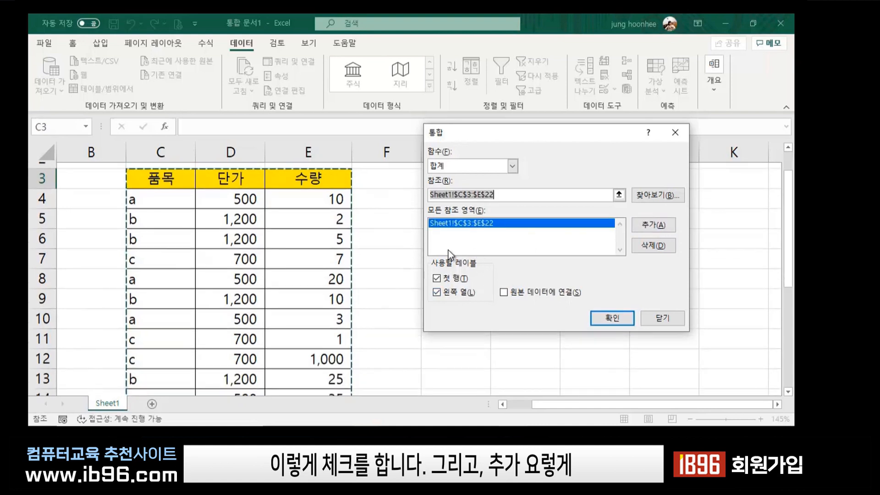
pyautogui.click(615, 320)
# Delete column I holding the summed 단가 values from the summary.
pyautogui.click(654, 318)
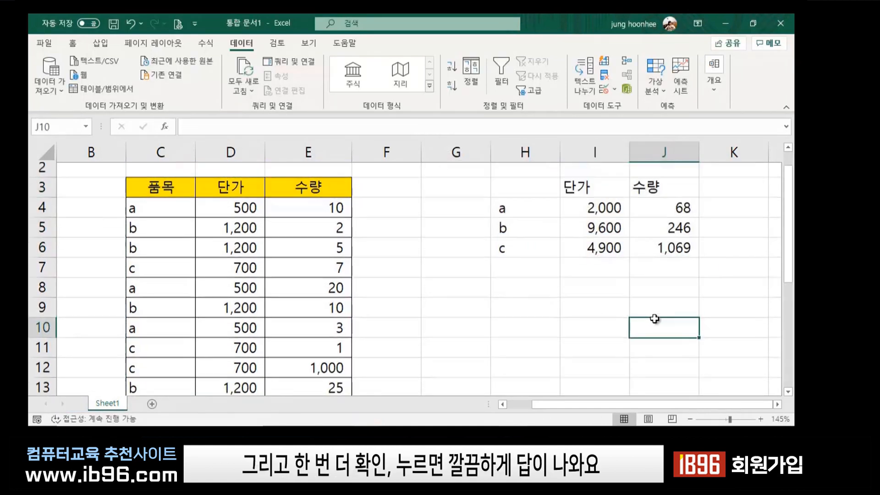
pyautogui.scroll(1, 646, 275)
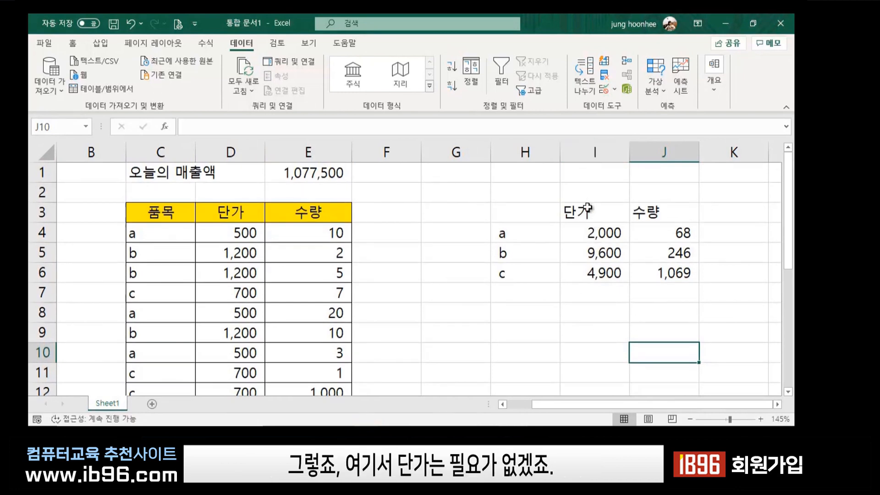
pyautogui.click(594, 152)
pyautogui.rightClick(594, 152)
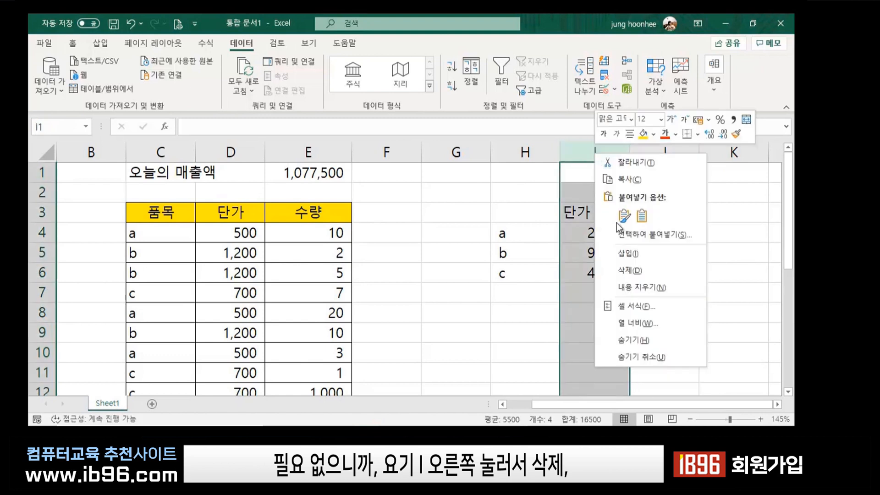
pyautogui.click(624, 270)
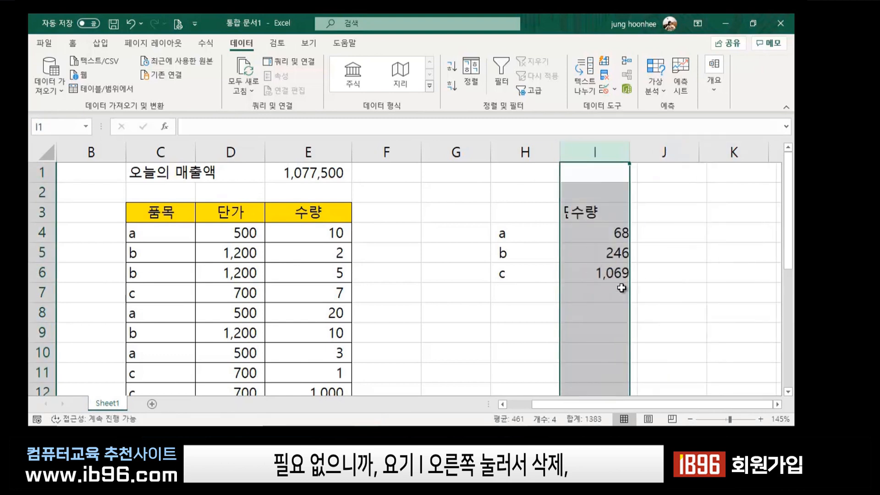
# Review the remaining quantity totals: a 68, b 246, c 1,069.
pyautogui.click(660, 336)
pyautogui.click(507, 234)
pyautogui.click(601, 230)
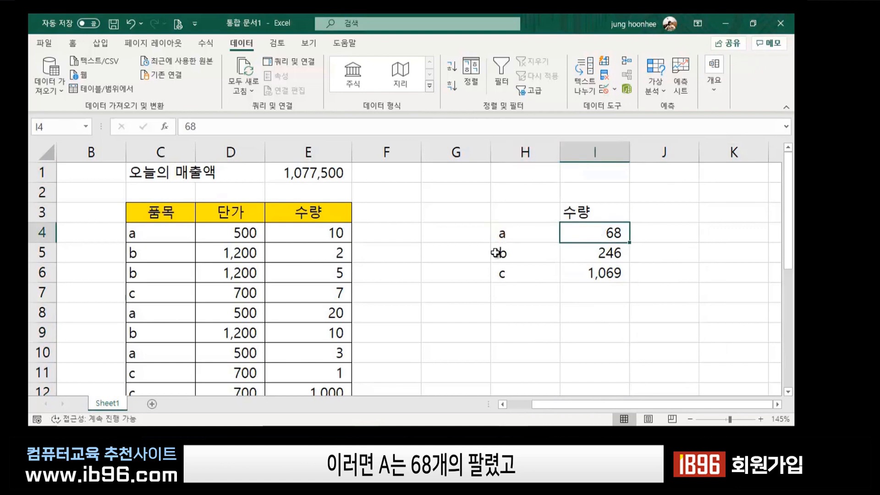
pyautogui.click(500, 252)
pyautogui.click(601, 252)
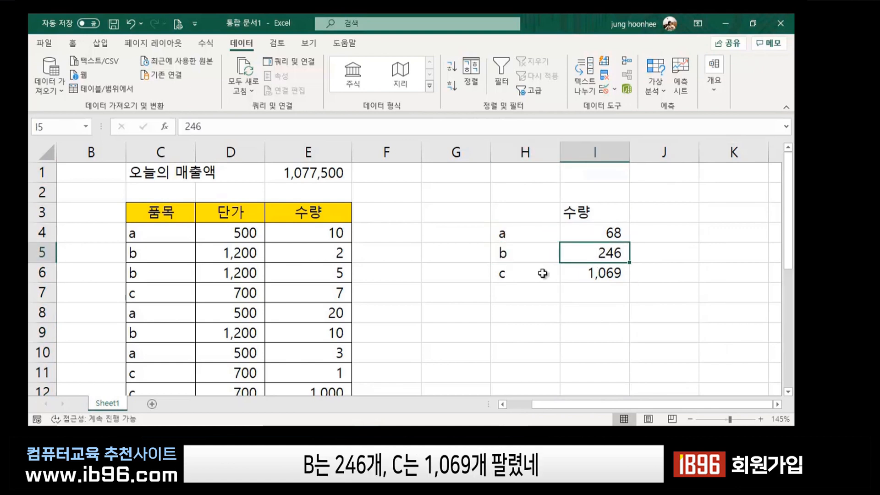
pyautogui.click(509, 275)
pyautogui.click(620, 275)
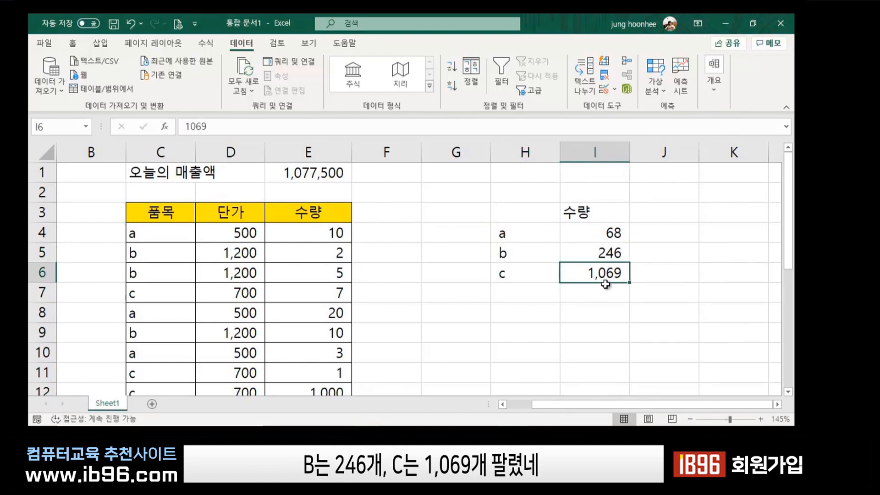
pyautogui.click(607, 317)
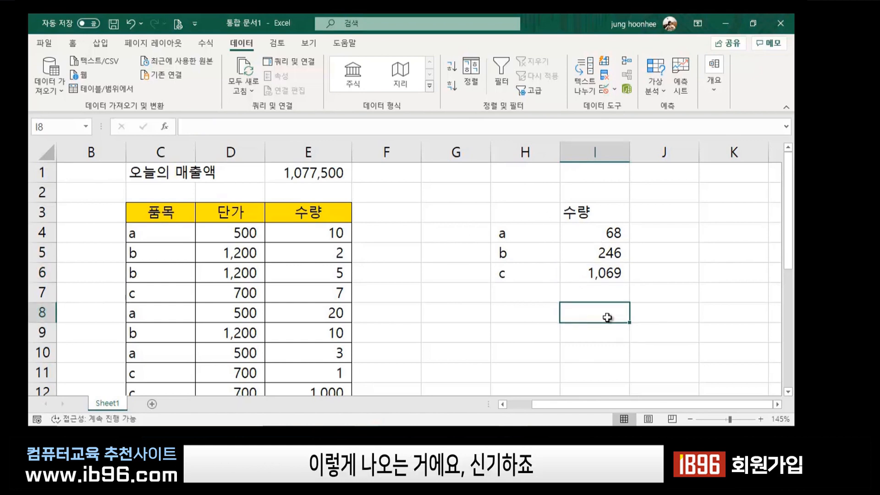
pyautogui.click(518, 209)
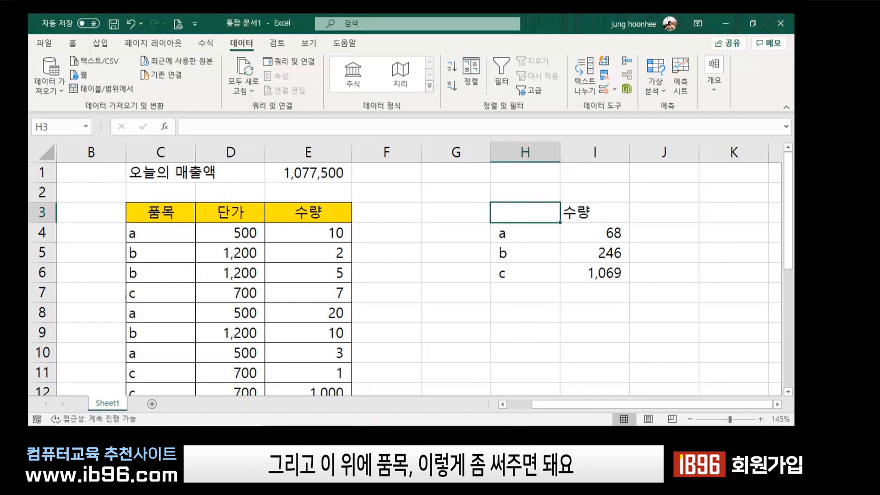
# Enter the heading 품목 in cell H3.
pyautogui.write('vnaah')
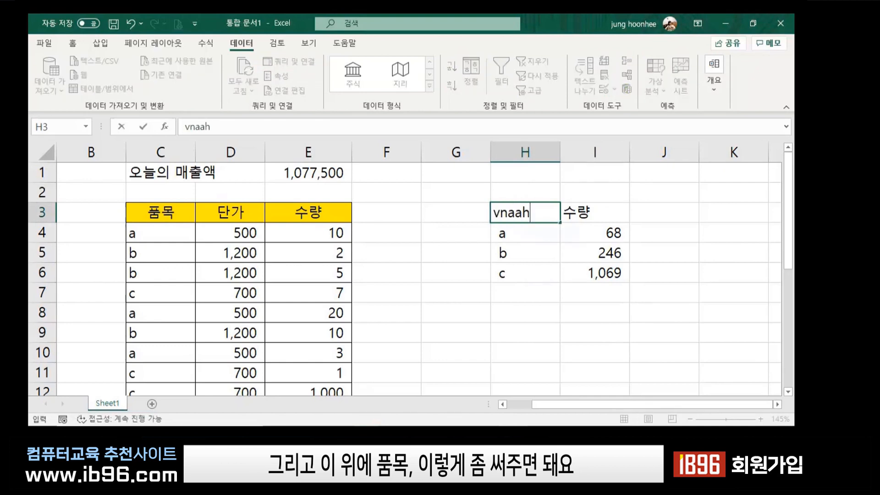
pyautogui.press('BackSpace')
pyautogui.press('BackSpace')
pyautogui.press('BackSpace')
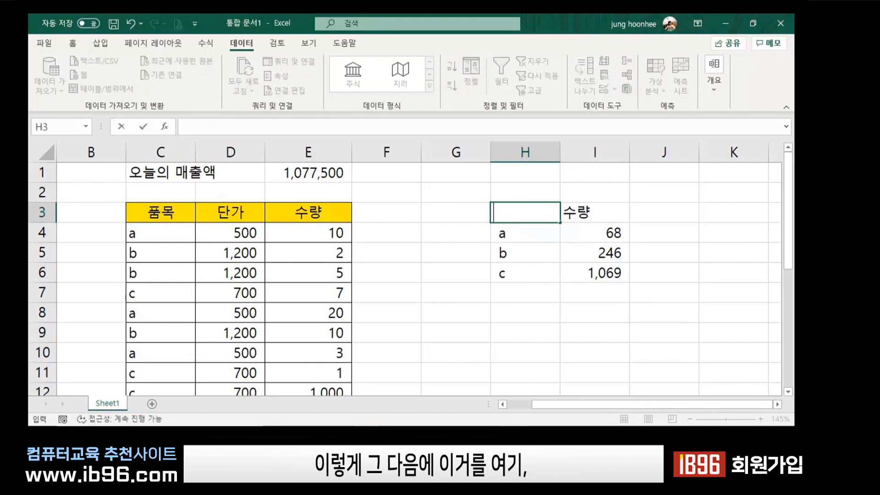
pyautogui.write('품목')
pyautogui.press('Return')
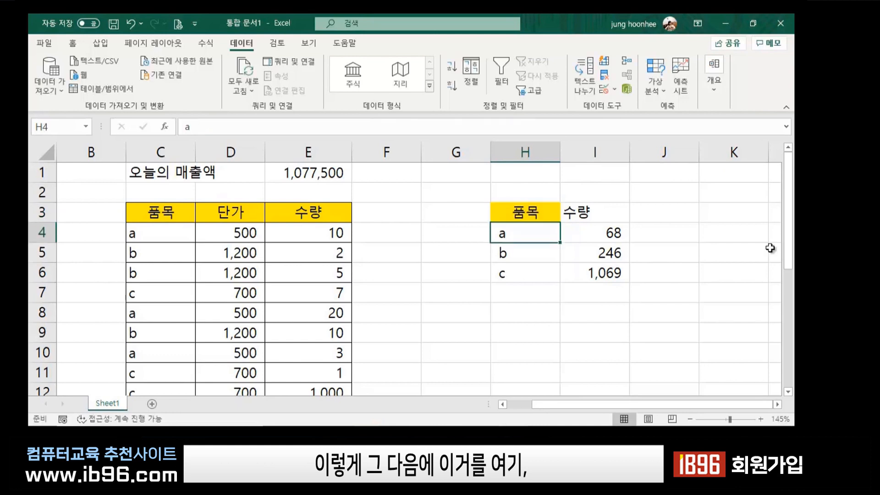
# Fill the 품목/수량 header cells H3:I3 with yellow.
pyautogui.click(594, 217)
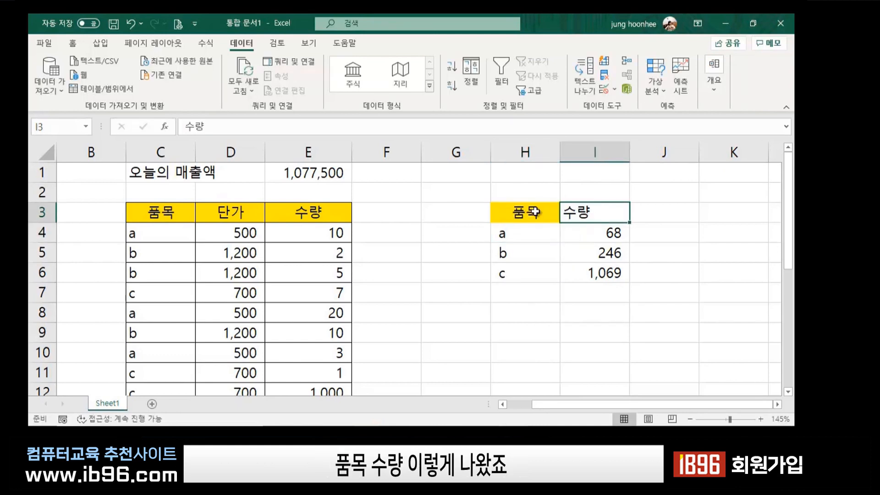
pyautogui.moveTo(533, 212); pyautogui.dragTo(582, 211)
pyautogui.click(641, 252)
pyautogui.click(72, 42)
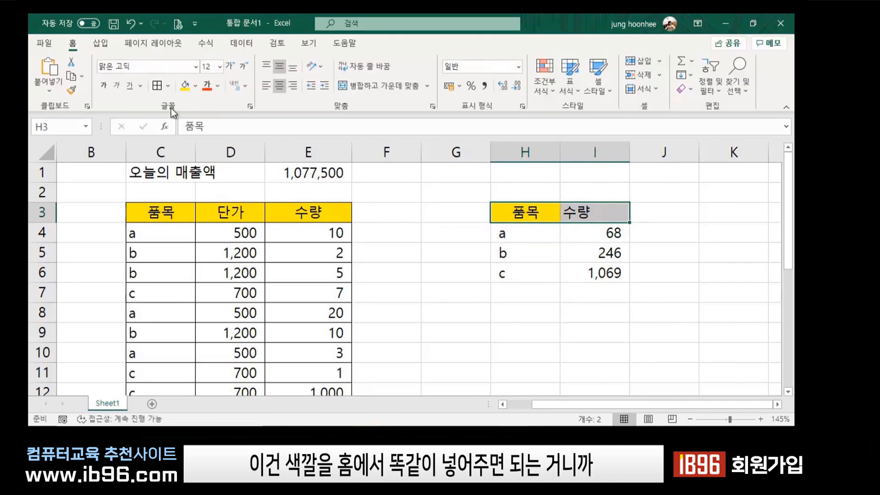
pyautogui.click(183, 85)
pyautogui.click(511, 353)
pyautogui.click(663, 327)
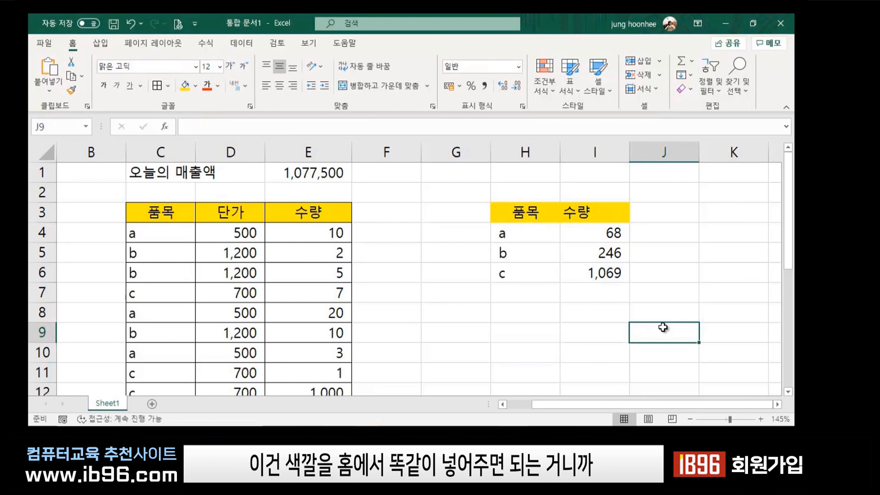
pyautogui.click(482, 326)
# Insert a 3-D Clustered Column chart from the summary range H3:I6.
pyautogui.moveTo(512, 210); pyautogui.dragTo(605, 281)
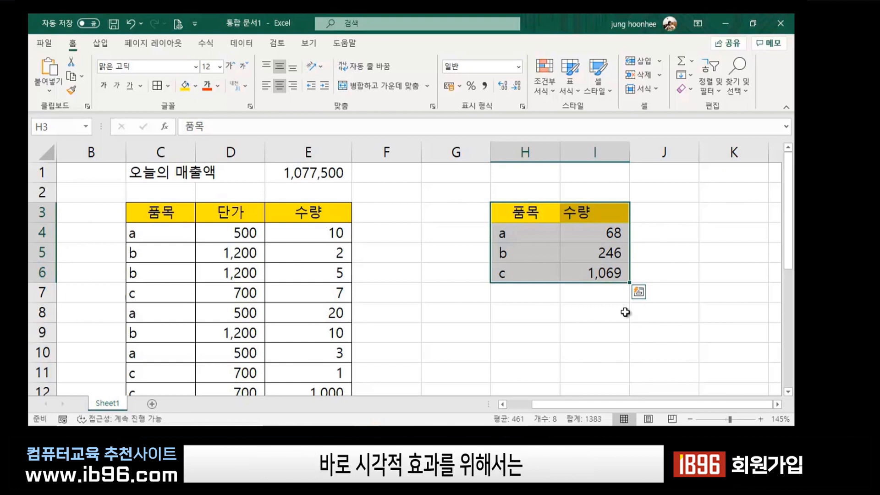
pyautogui.click(99, 44)
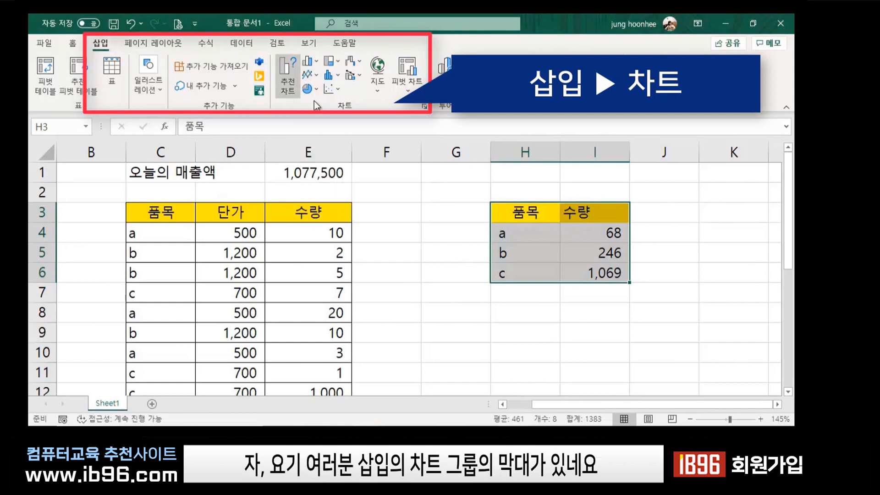
pyautogui.click(306, 63)
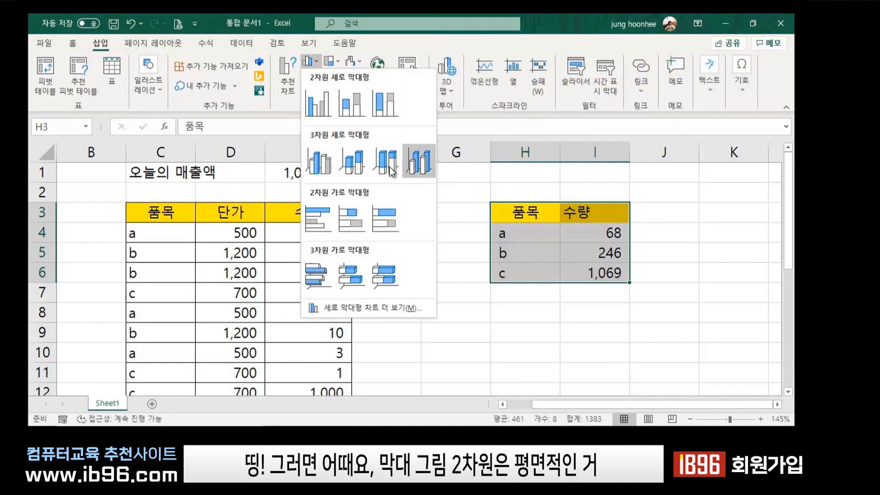
pyautogui.click(314, 159)
# Move the 수량 chart to the right of the sales table.
pyautogui.click(710, 329)
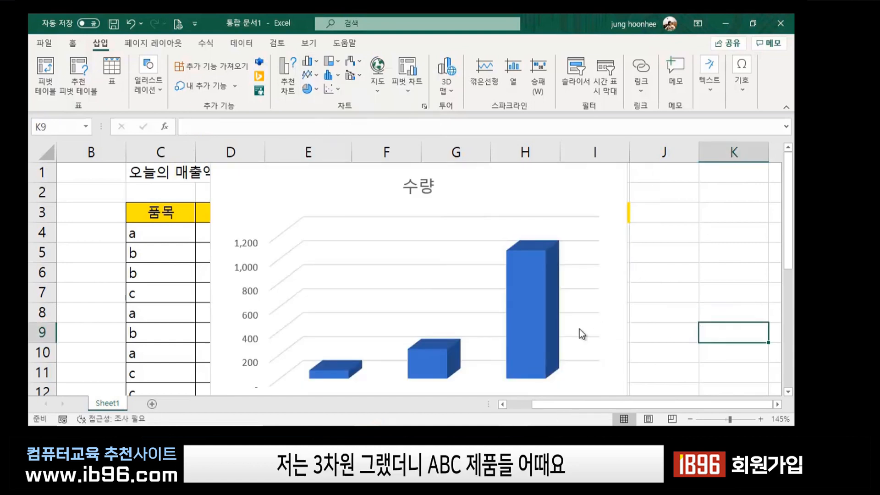
pyautogui.scroll(-2, 579, 328)
pyautogui.click(428, 245)
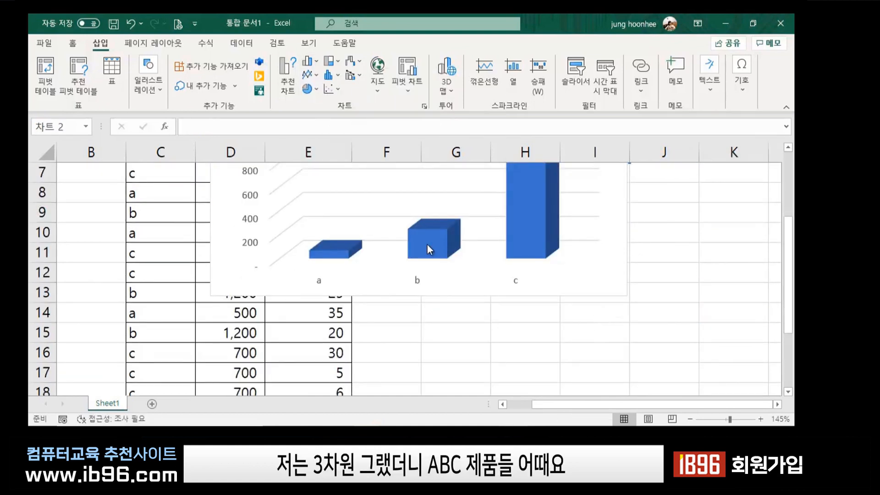
pyautogui.scroll(2, 596, 356)
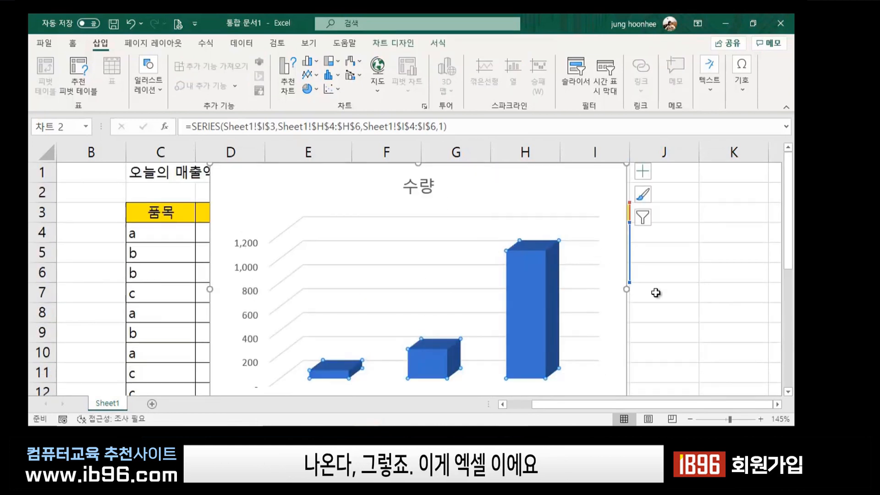
pyautogui.click(685, 292)
pyautogui.moveTo(484, 183); pyautogui.dragTo(633, 180)
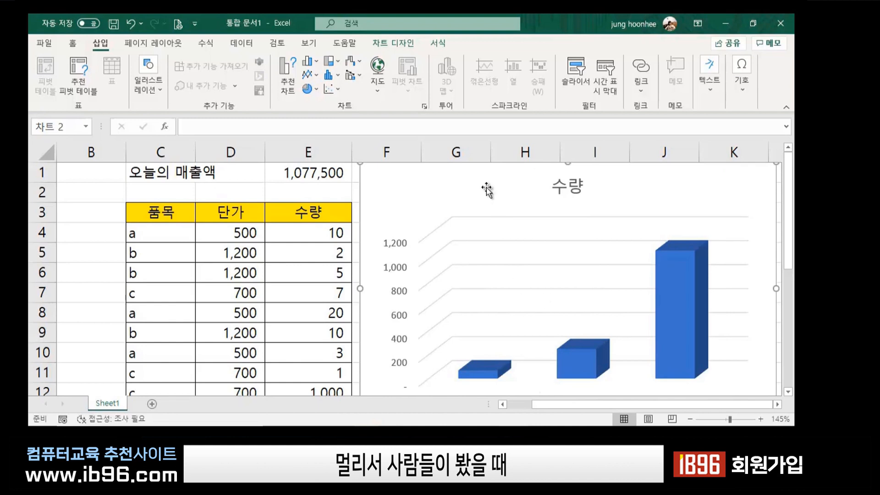
# Delete the 3-D 수량 chart and highlight the H3:I6 summary table.
pyautogui.press('Delete')
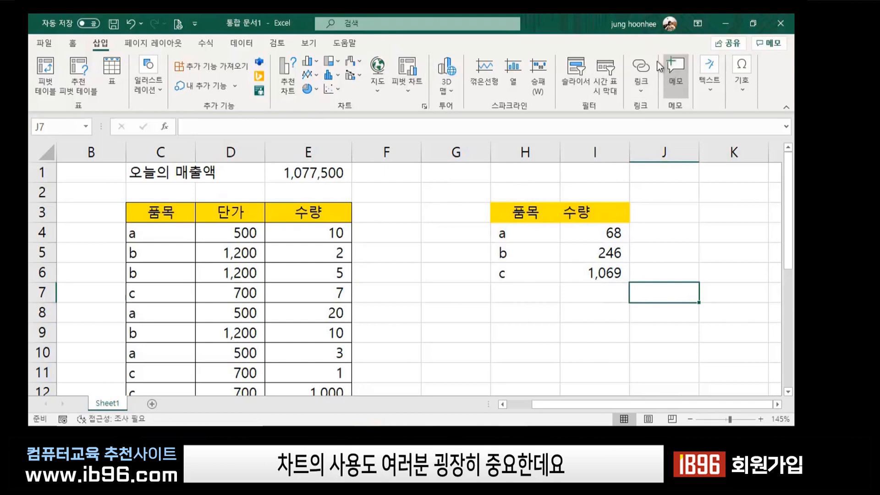
pyautogui.click(521, 326)
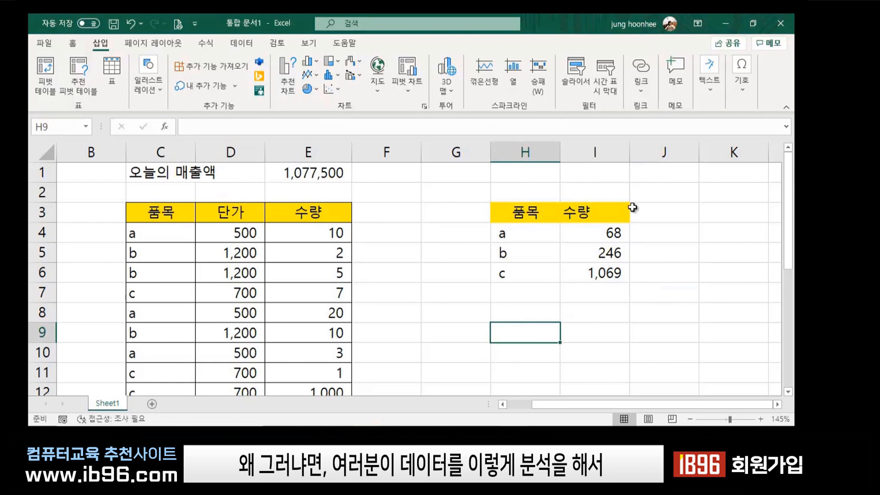
pyautogui.click(524, 213)
pyautogui.moveTo(525, 212); pyautogui.dragTo(615, 277)
pyautogui.click(600, 335)
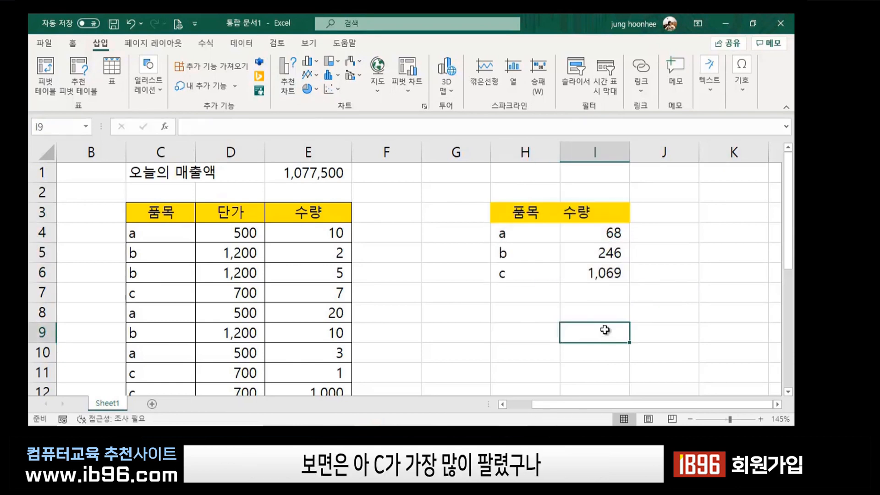
# Point out the c row's 1,069 total and the empty cells between the tables.
pyautogui.moveTo(513, 274); pyautogui.dragTo(609, 277)
pyautogui.click(599, 310)
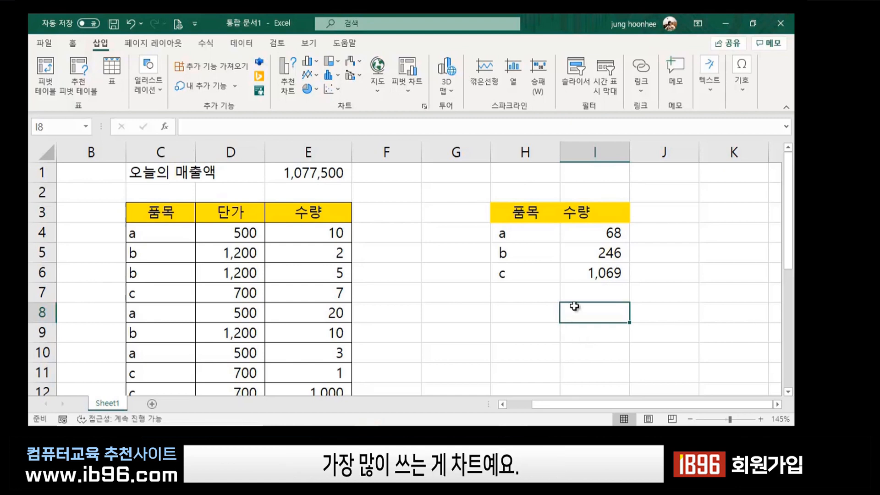
pyautogui.click(554, 330)
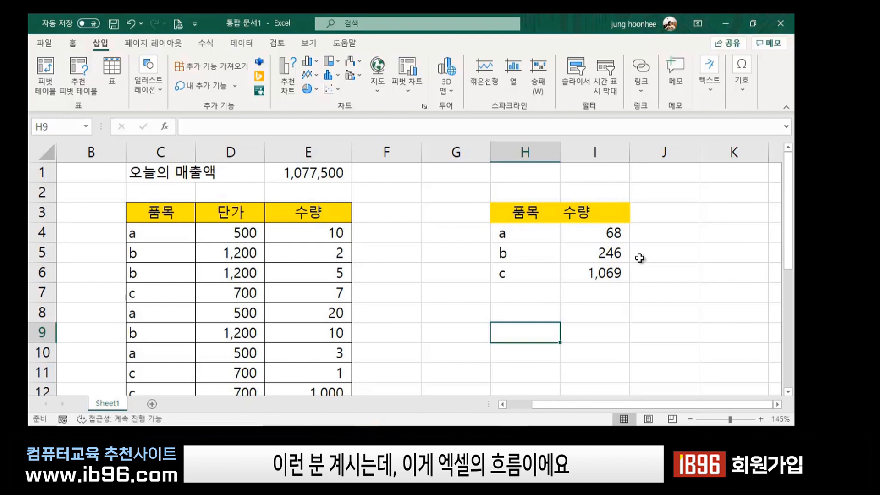
pyautogui.click(392, 236)
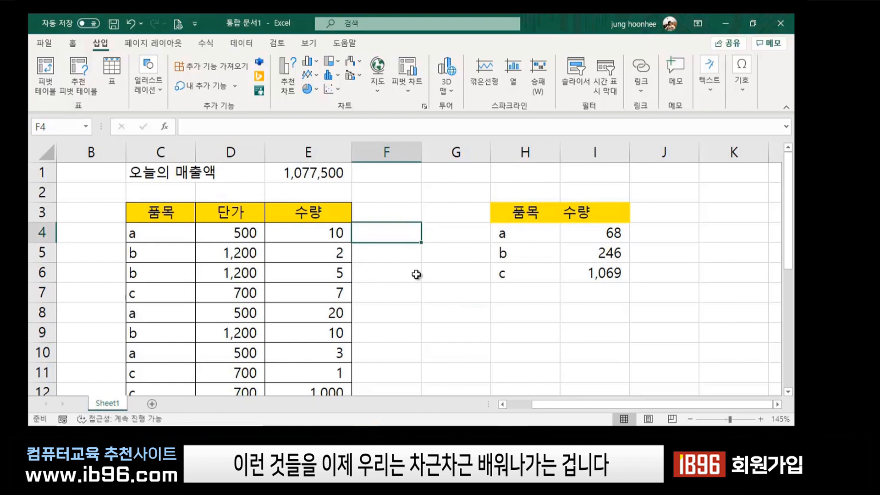
pyautogui.click(466, 289)
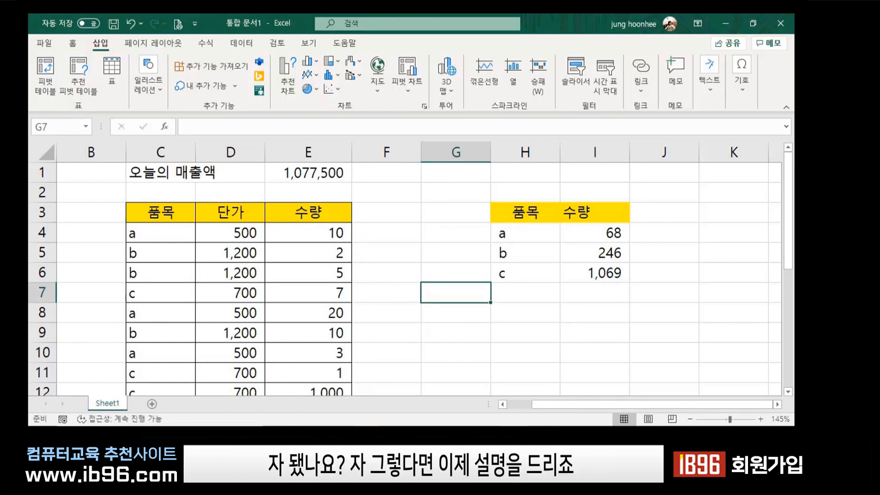
pyautogui.moveTo(418, 190); pyautogui.dragTo(458, 192)
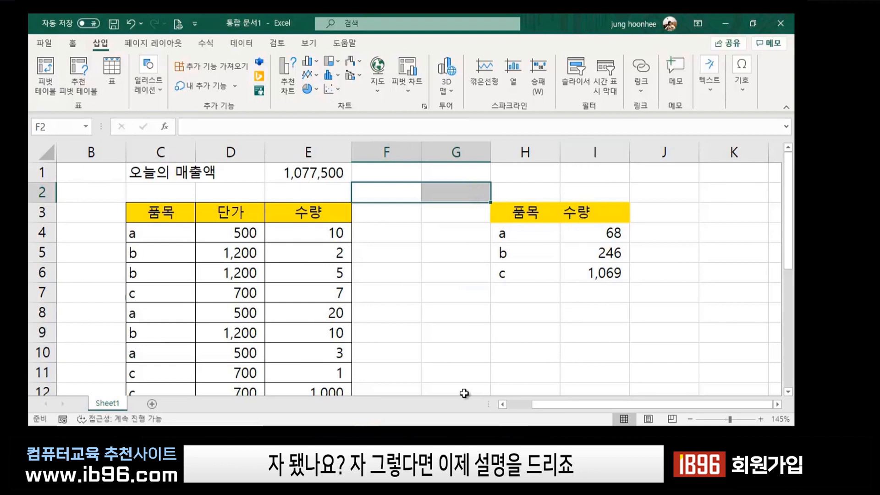
pyautogui.click(464, 393)
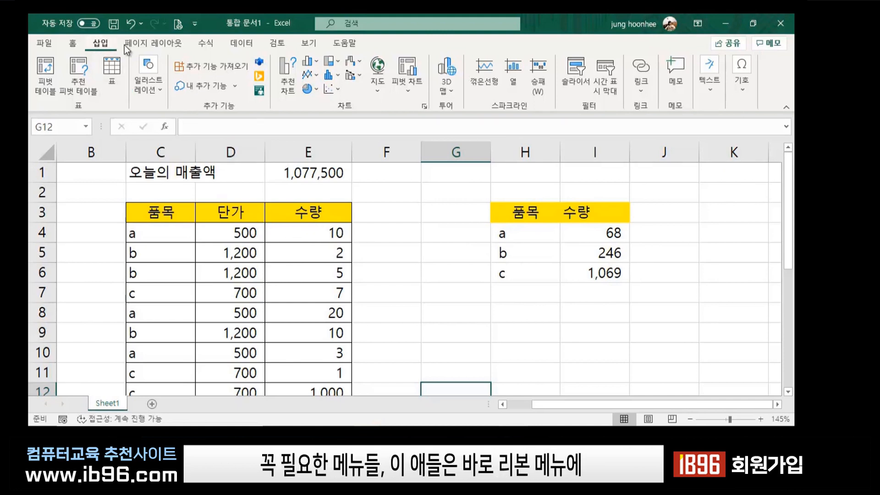
# Browse the Home, Insert, Page Layout and Formulas tabs, peek at Lookup & Reference, ending on Data.
pyautogui.click(72, 44)
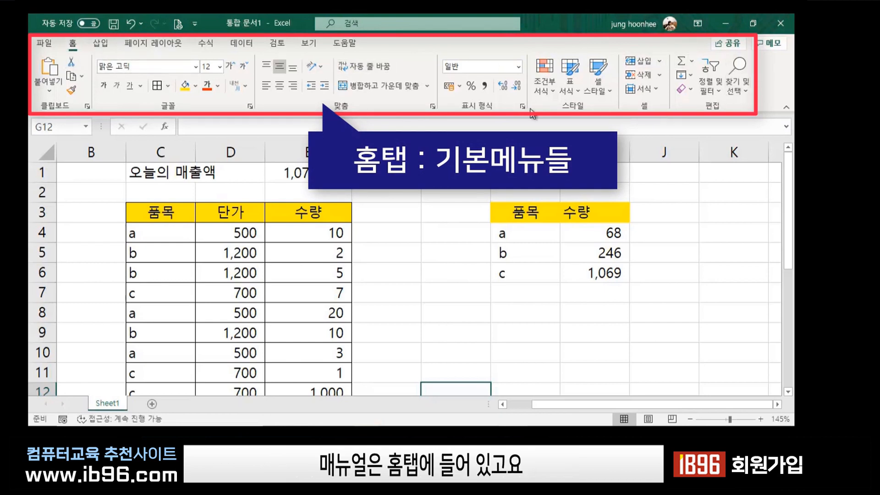
pyautogui.click(101, 45)
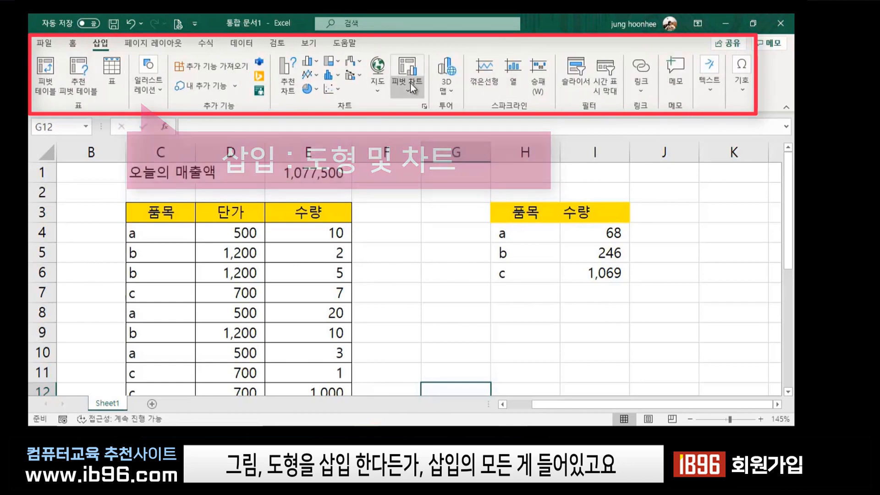
pyautogui.click(152, 44)
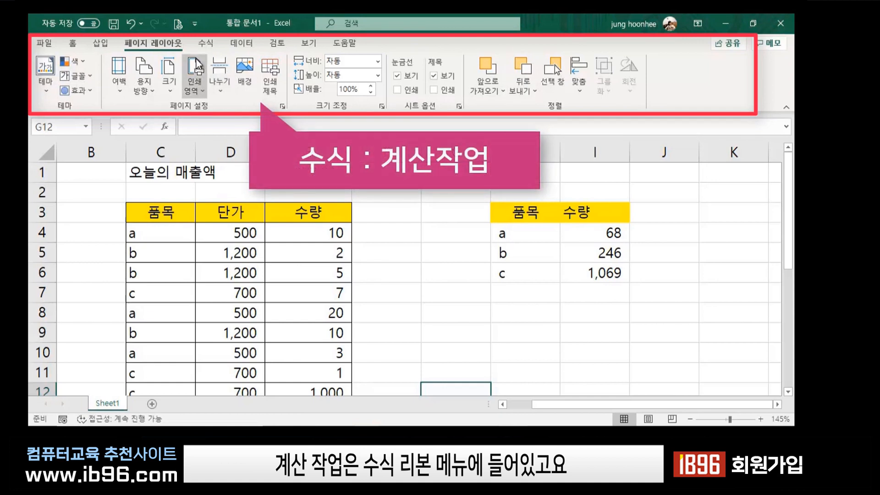
pyautogui.click(206, 43)
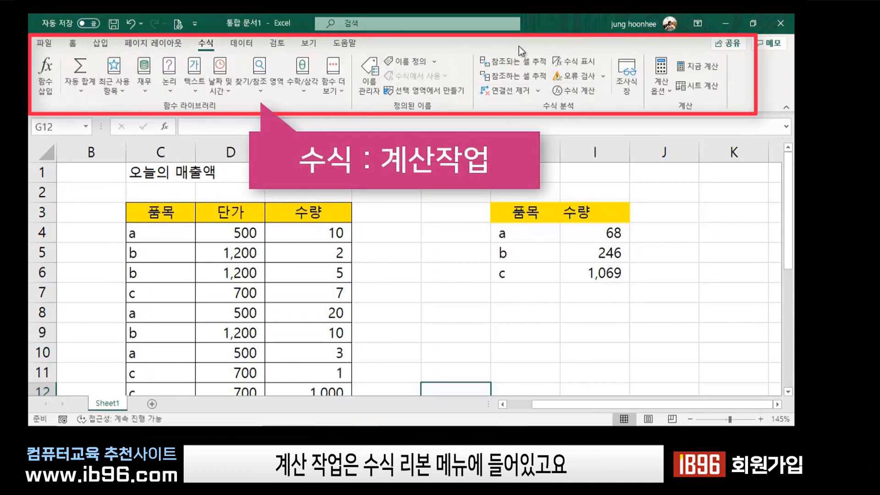
pyautogui.click(260, 95)
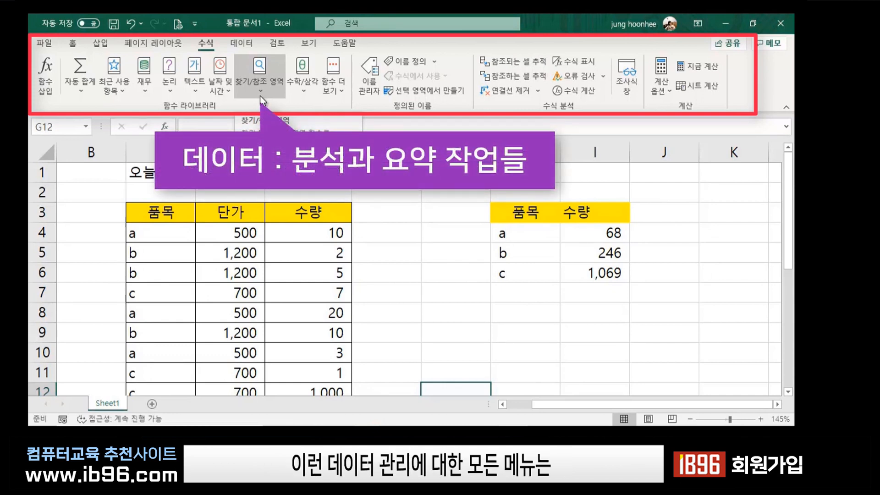
pyautogui.click(260, 95)
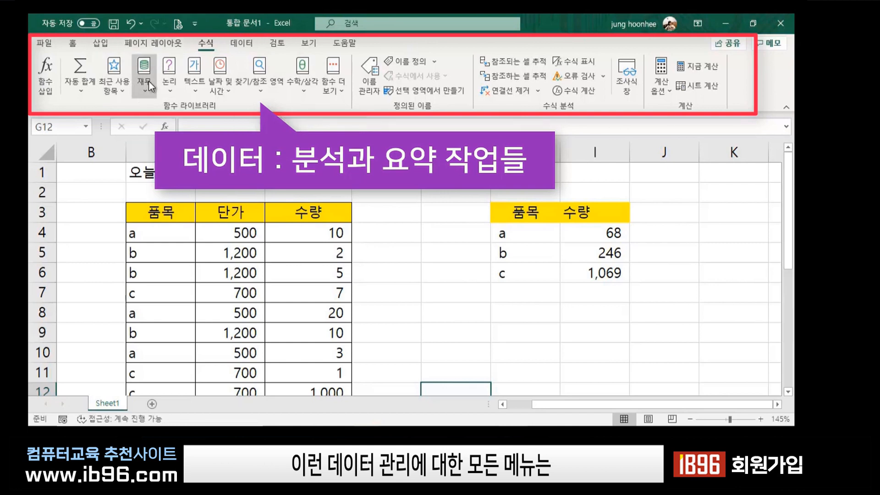
pyautogui.click(240, 43)
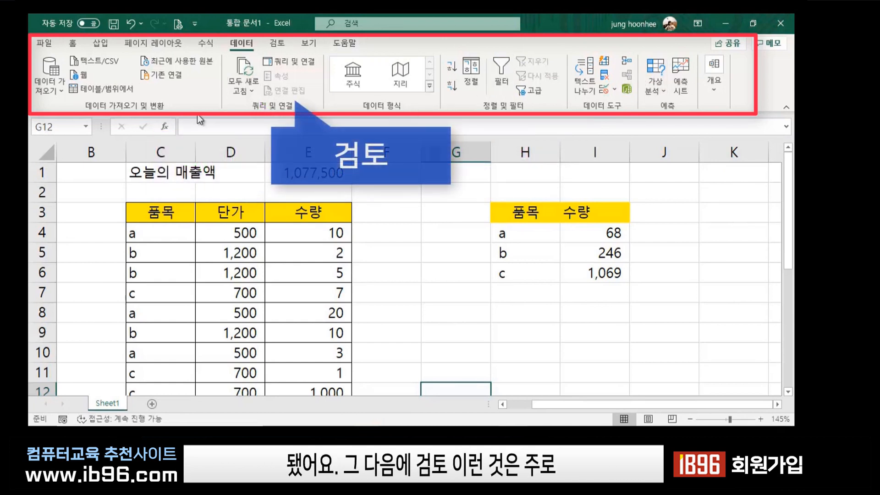
# Look at the Review tab, point out quantities in E5 and E6, then switch to View.
pyautogui.click(281, 45)
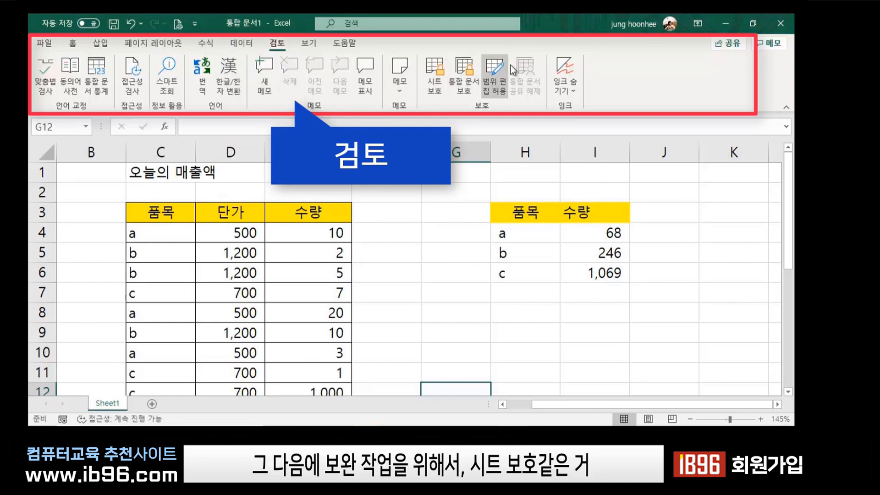
pyautogui.click(432, 280)
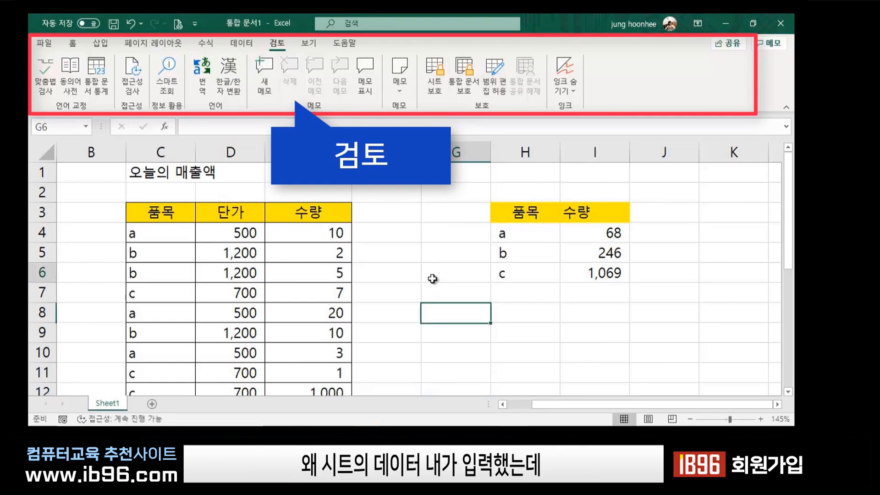
pyautogui.click(346, 275)
pyautogui.click(413, 261)
pyautogui.click(323, 255)
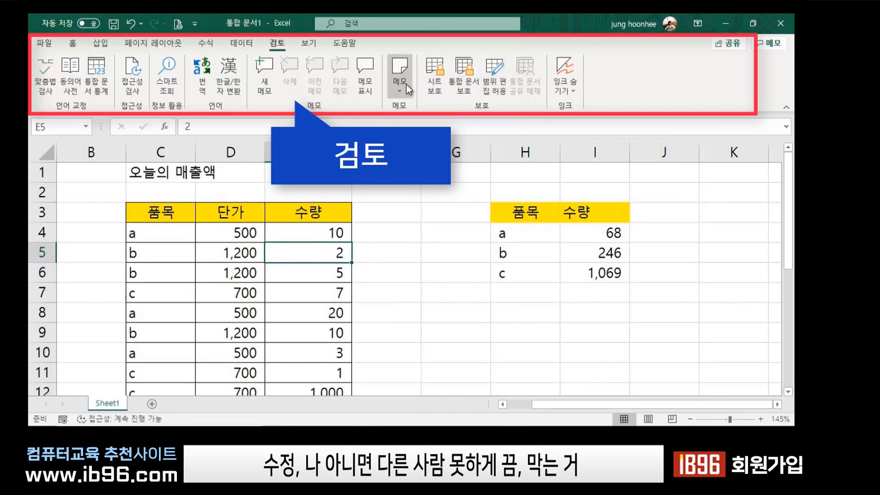
pyautogui.click(315, 45)
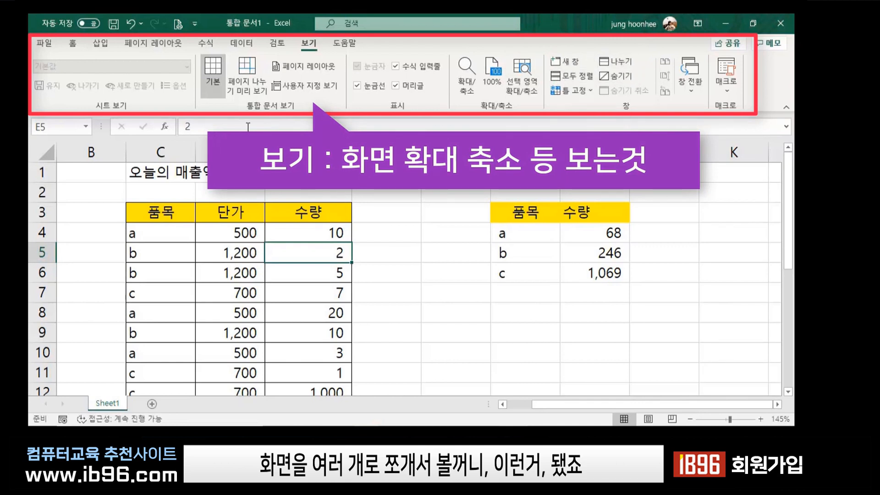
pyautogui.click(448, 275)
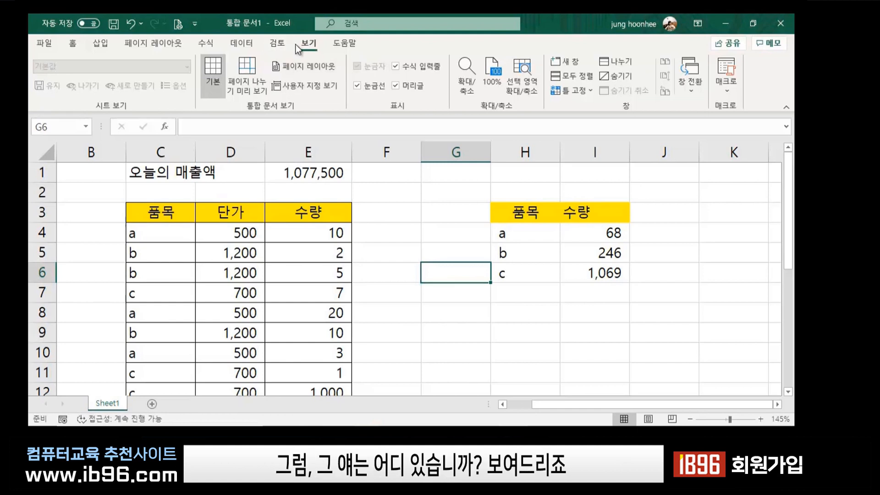
# Open Excel Options through File > 더 보기 > 옵션.
pyautogui.click(45, 43)
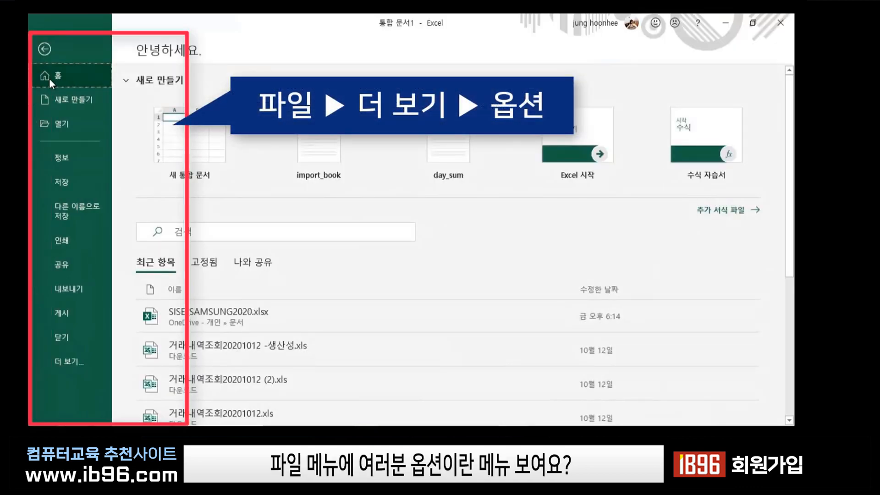
pyautogui.click(70, 362)
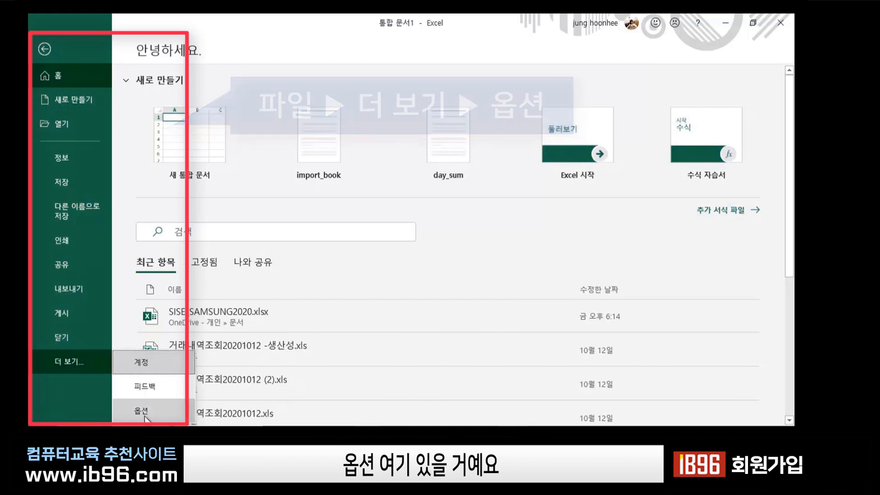
pyautogui.click(145, 416)
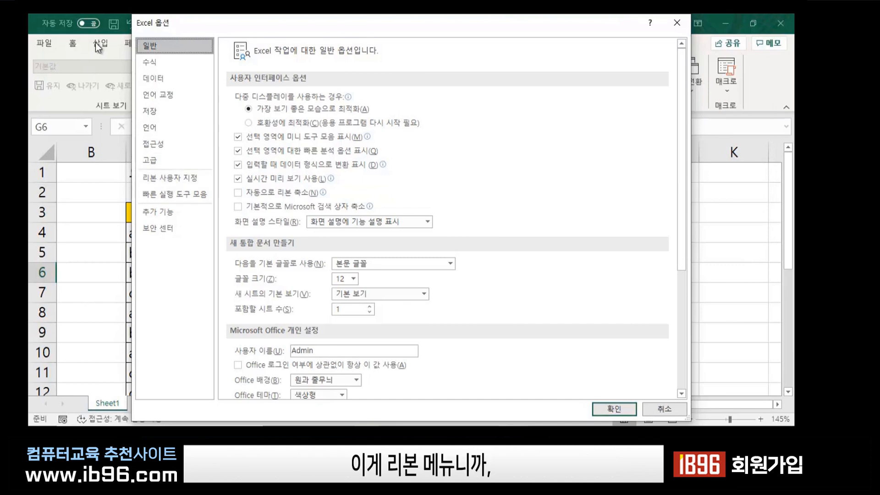
# Enable 개발 도구 under 리본 사용자 지정, inspect the Developer tab, then return to Home.
pyautogui.click(179, 180)
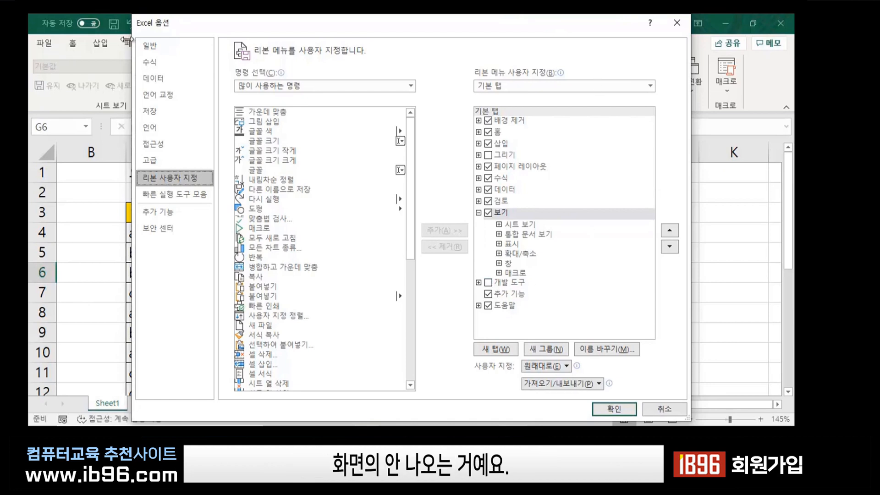
pyautogui.click(488, 283)
pyautogui.click(614, 409)
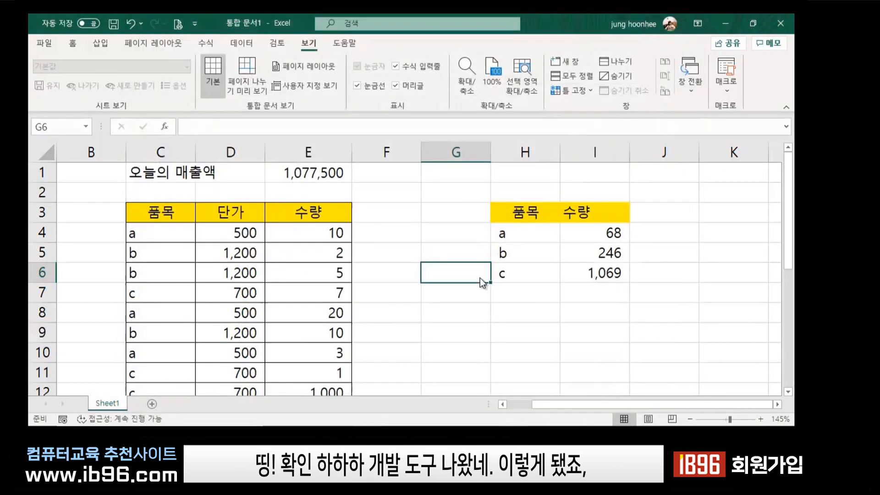
pyautogui.click(366, 49)
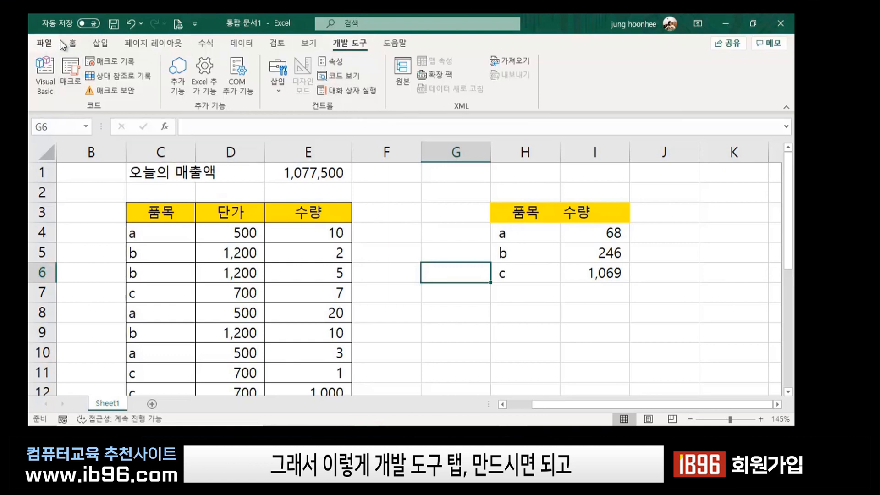
pyautogui.click(74, 45)
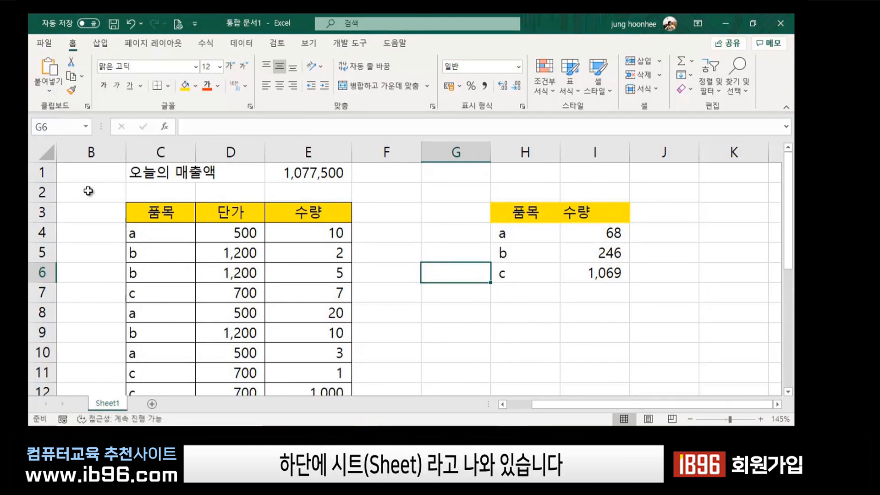
pyautogui.scroll(-1, 132, 234)
pyautogui.scroll(-1, 132, 233)
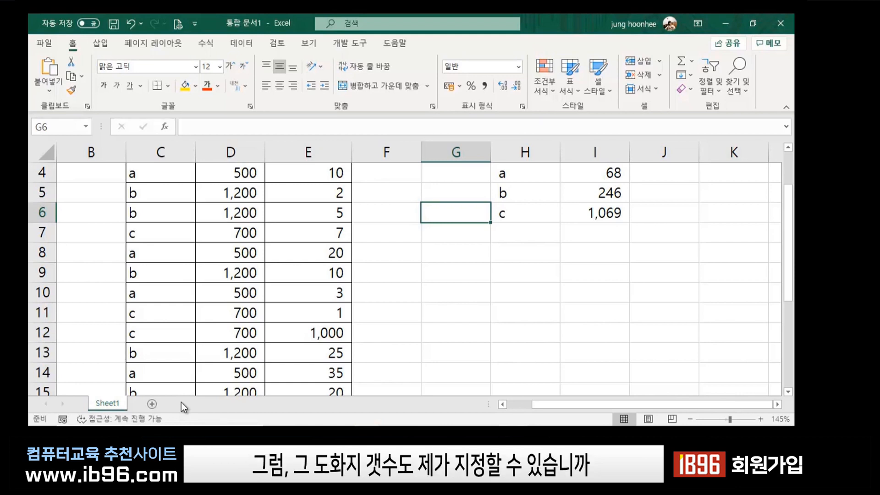
# Open Excel Options from File > 더 보기 > 옵션 and shift the window right.
pyautogui.click(37, 45)
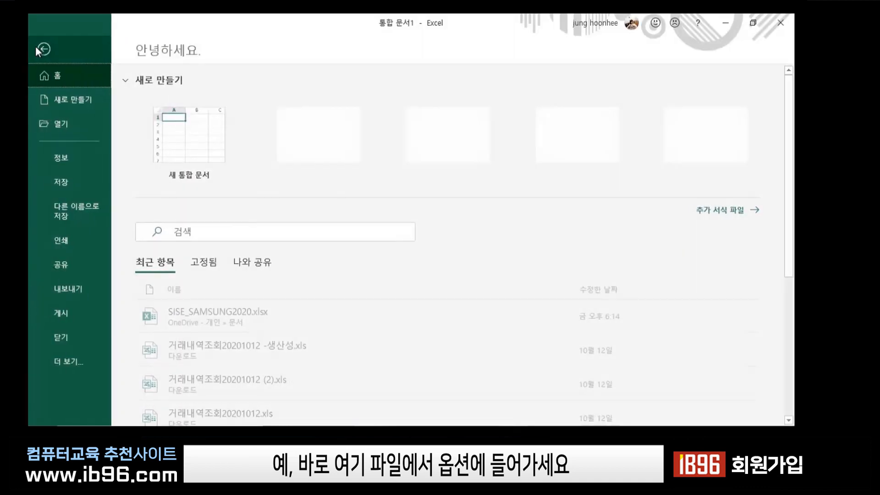
pyautogui.click(76, 361)
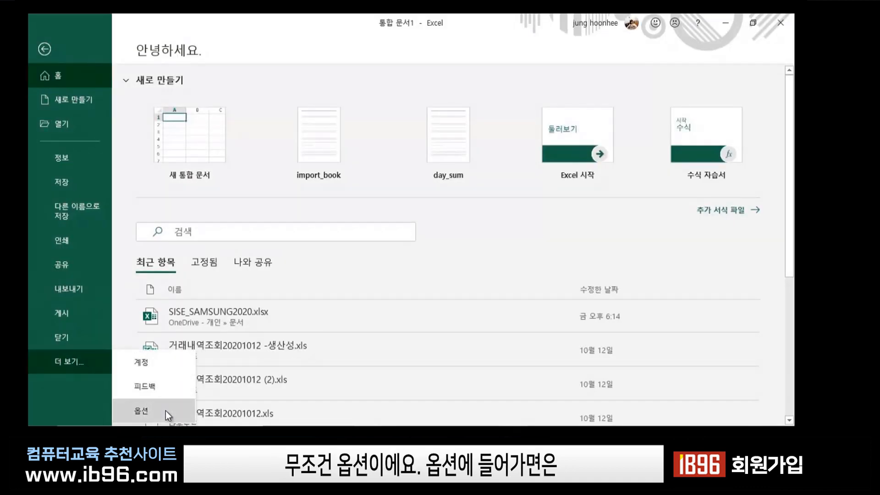
pyautogui.click(166, 410)
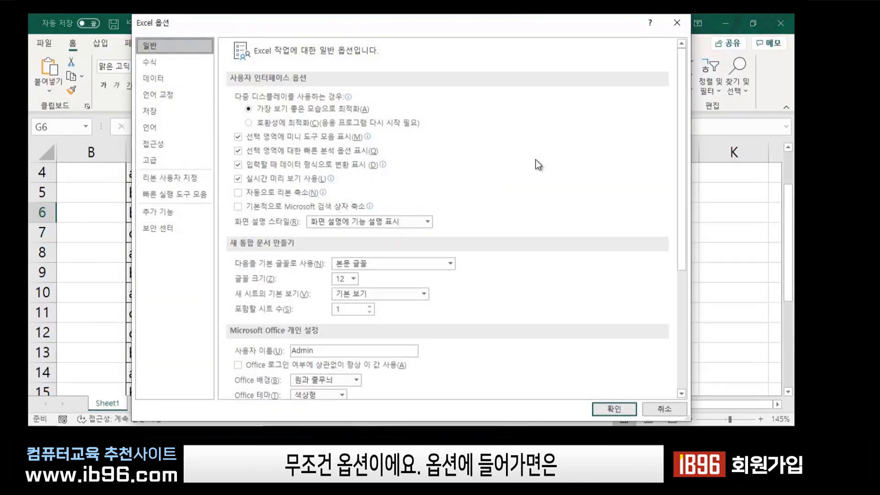
pyautogui.moveTo(512, 107)
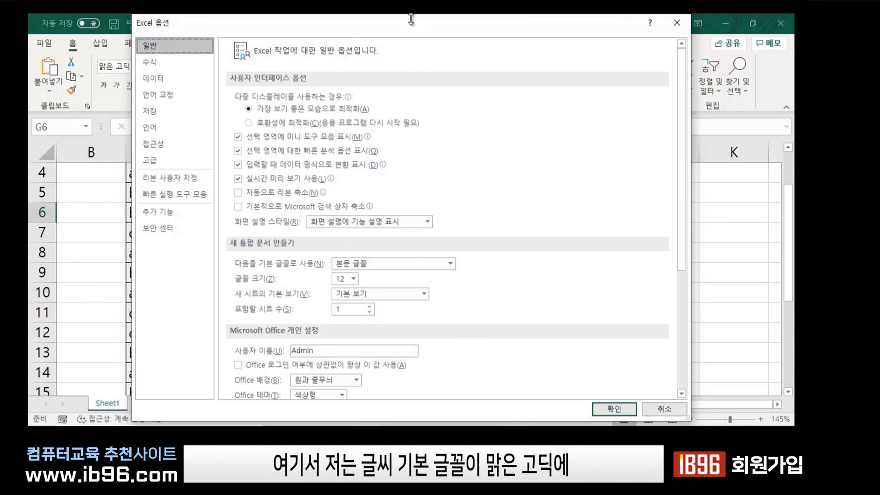
pyautogui.moveTo(408, 21); pyautogui.dragTo(594, 23)
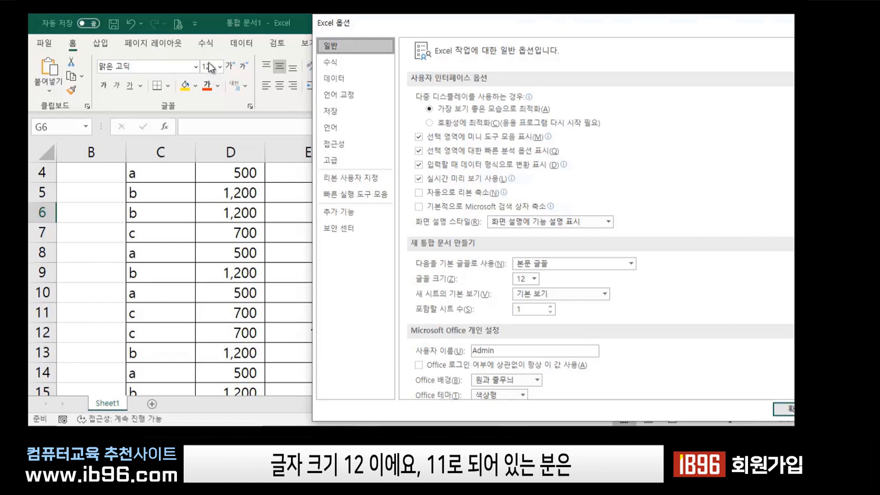
# Keep default font size 12, set new workbooks to 4 sheets, and confirm.
pyautogui.click(534, 279)
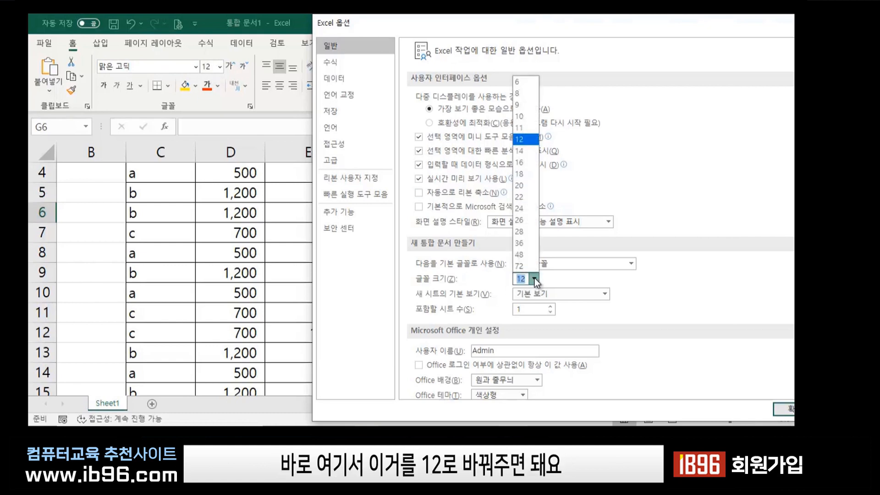
pyautogui.click(523, 142)
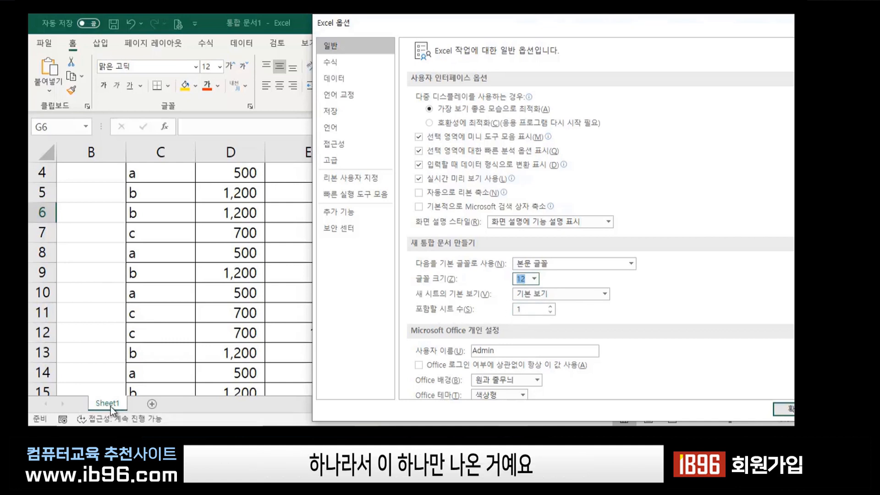
pyautogui.click(550, 306)
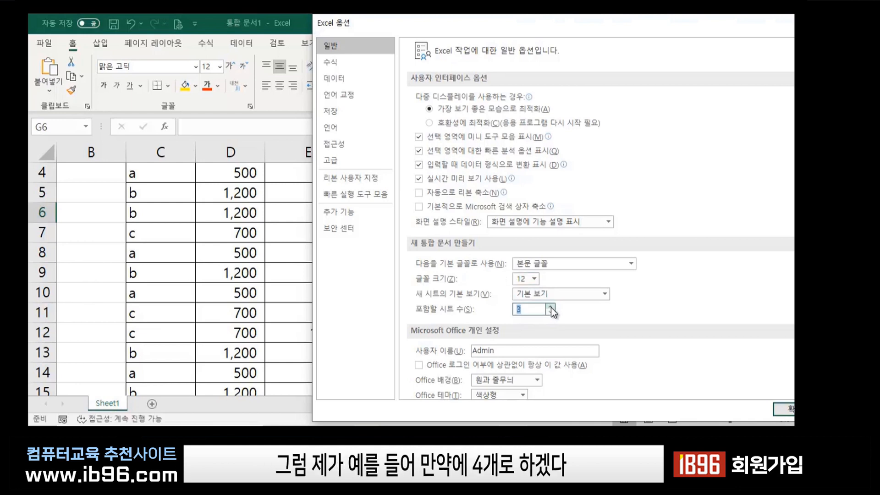
pyautogui.click(551, 306)
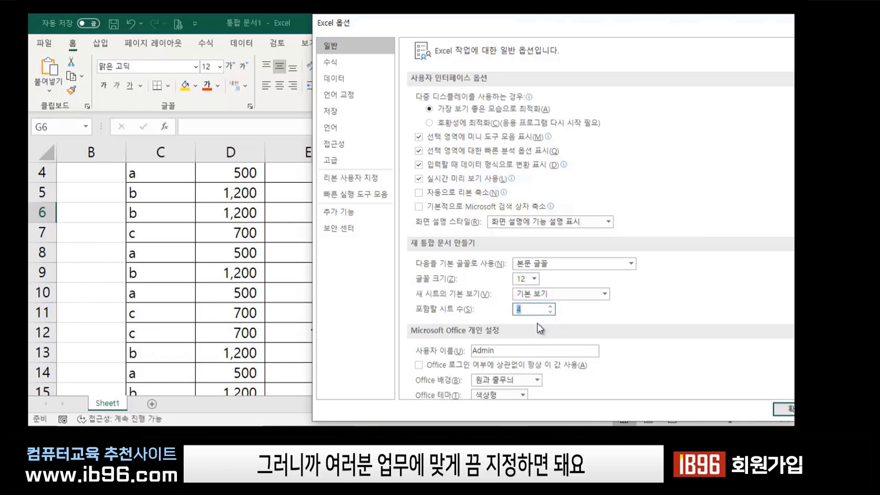
pyautogui.moveTo(680, 29); pyautogui.dragTo(511, 29)
pyautogui.click(607, 409)
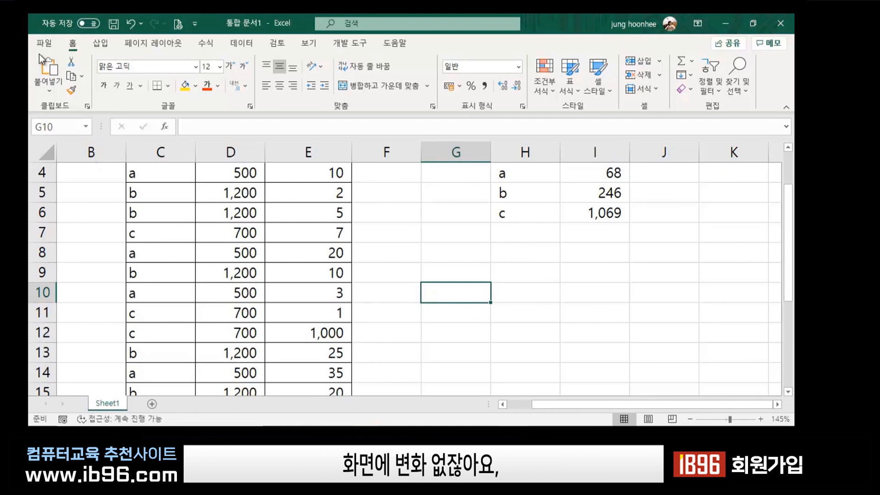
# Create a new blank workbook (통합 문서2, with Sheet1–Sheet4) and return to its File page.
pyautogui.click(47, 43)
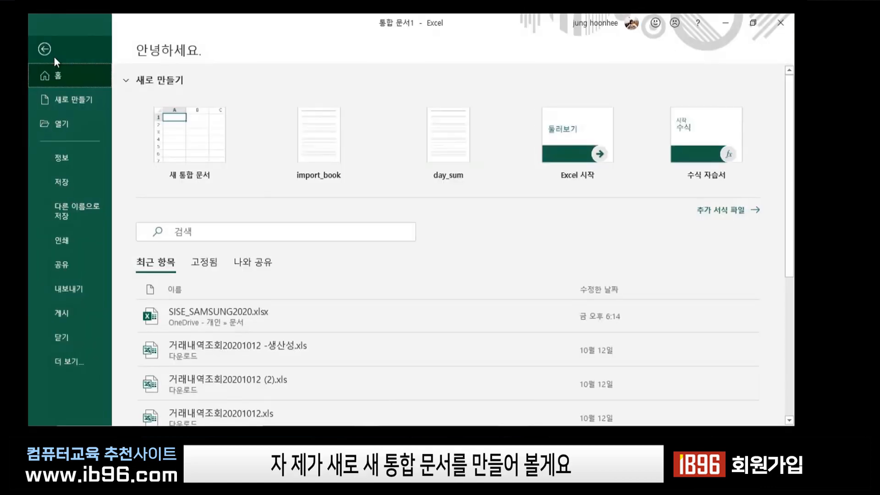
pyautogui.click(176, 130)
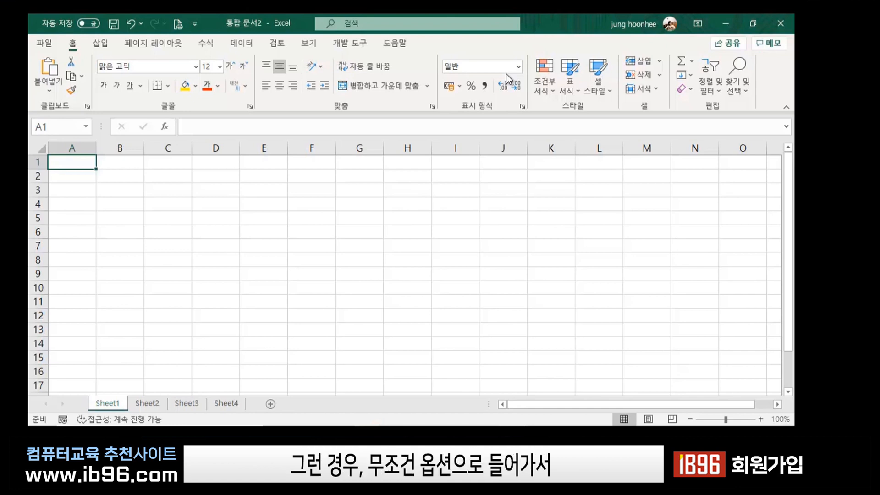
pyautogui.click(37, 44)
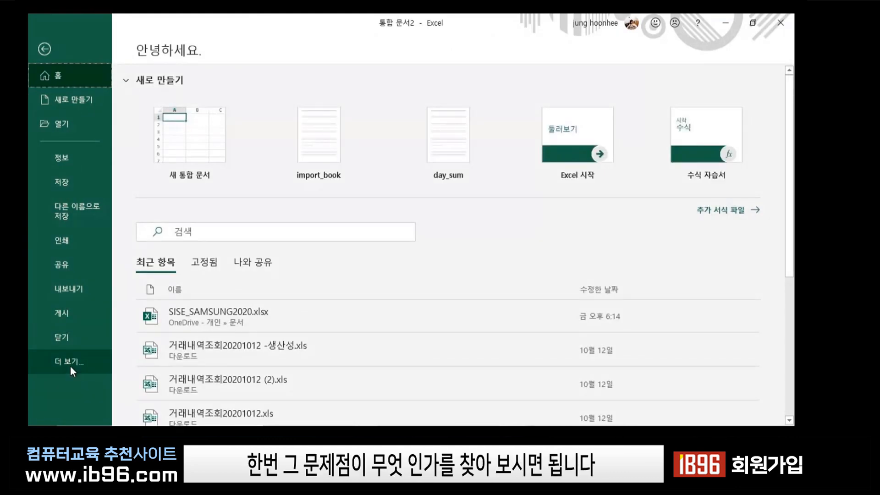
# Open Excel Options from 더 보기 and go to the 언어 (Language) page.
pyautogui.click(70, 365)
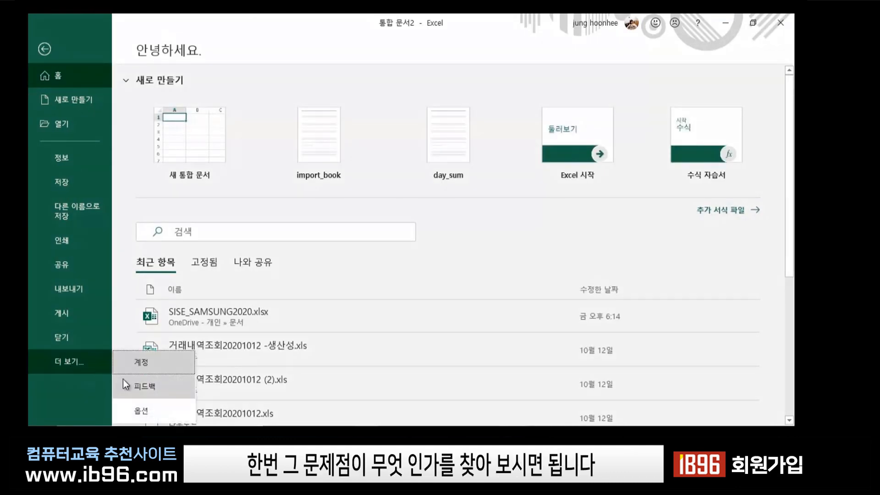
pyautogui.click(164, 415)
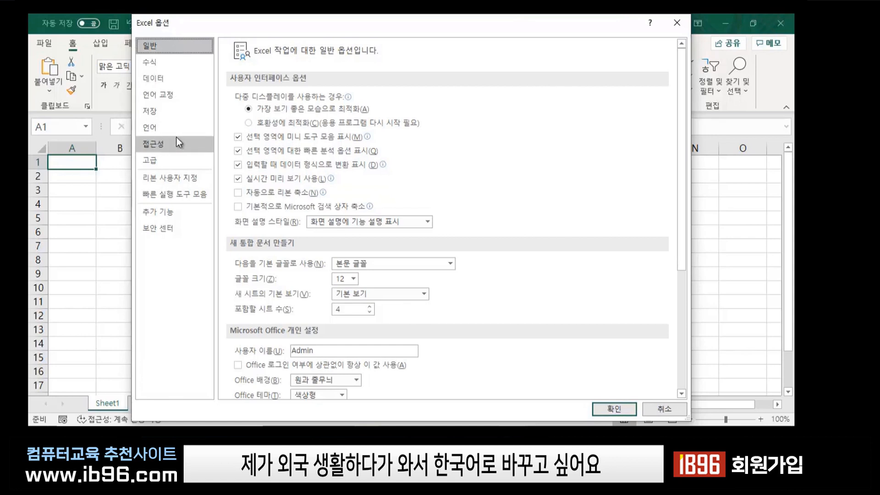
pyautogui.click(162, 130)
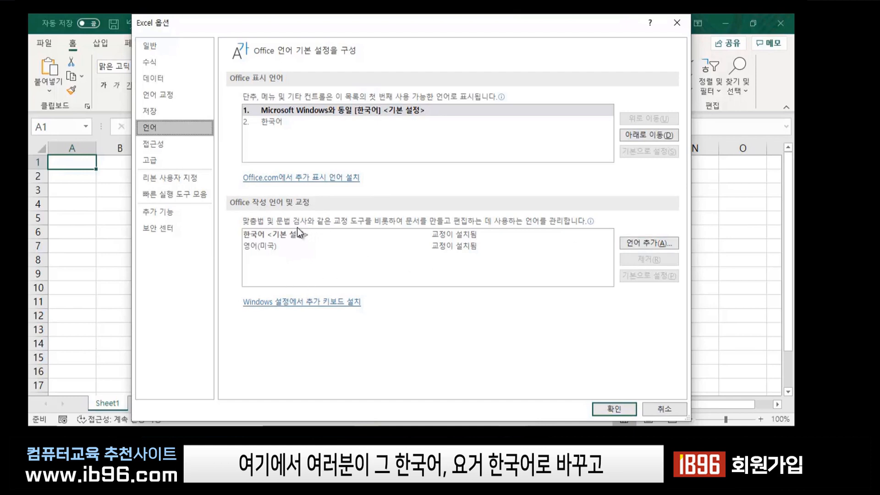
pyautogui.click(326, 183)
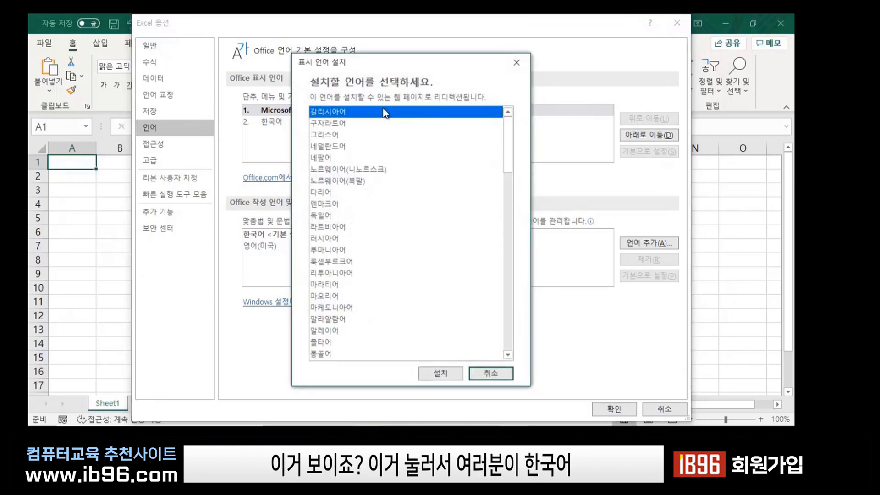
pyautogui.scroll(-10, 371, 316)
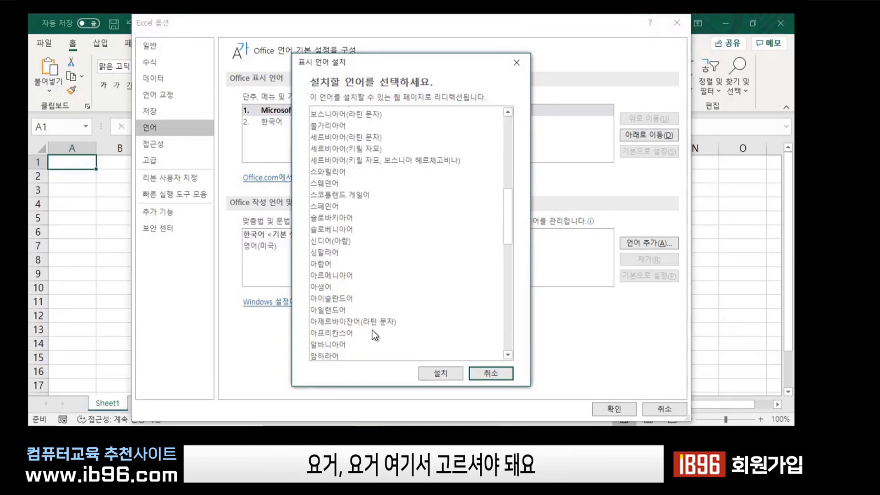
pyautogui.scroll(-3, 349, 235)
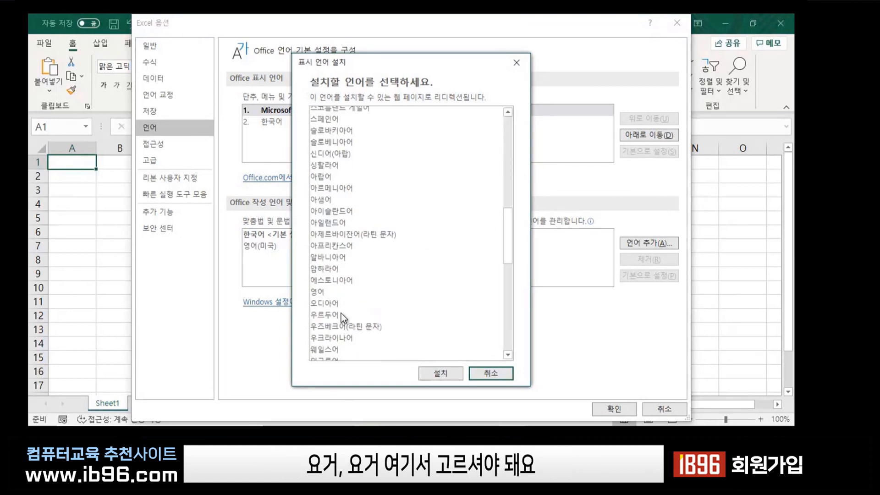
pyautogui.click(436, 374)
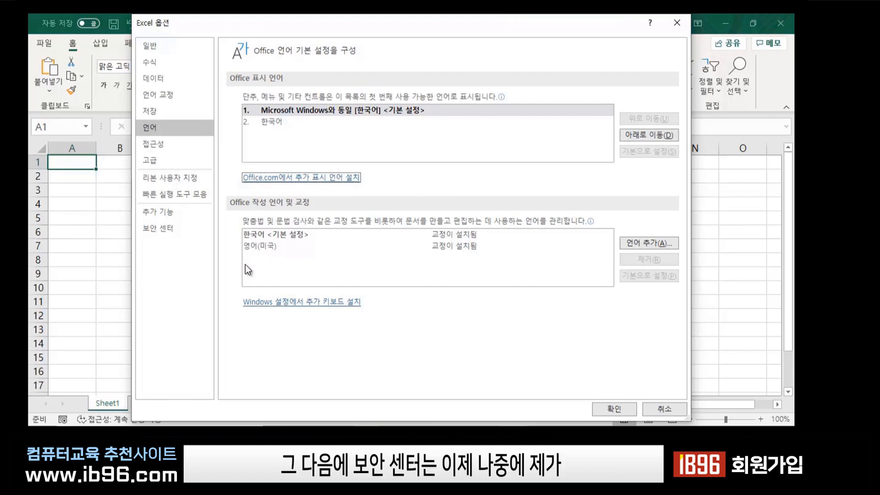
# View the 보안 센터 page, close Options without changes, and select cell K11.
pyautogui.click(152, 232)
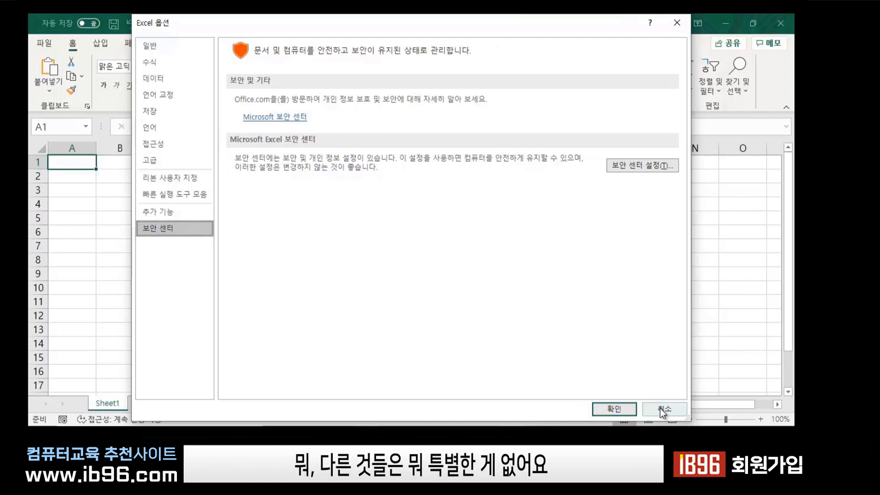
pyautogui.click(614, 409)
pyautogui.click(529, 299)
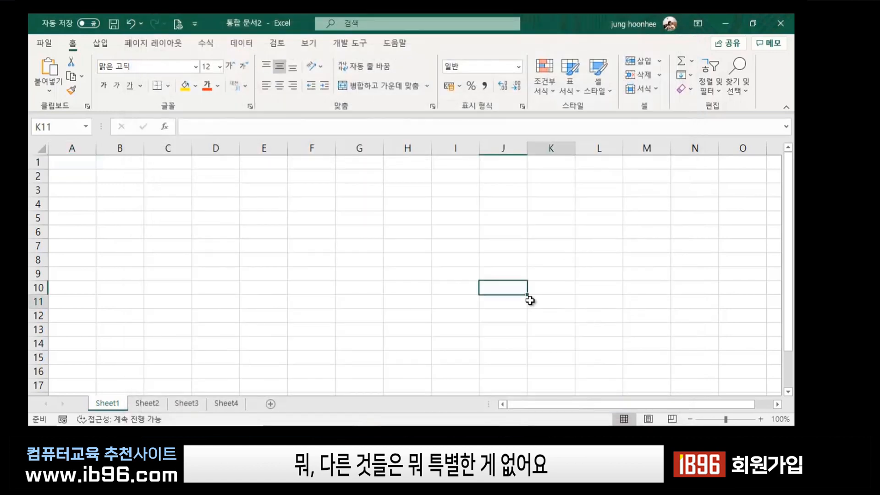
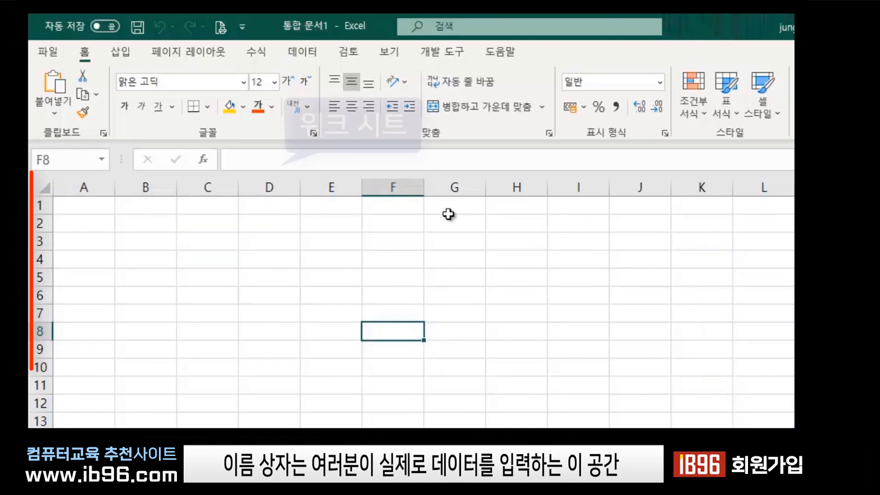
# Select cells in turn across columns A and B (A1 to A8, B3 to B8).
pyautogui.click(214, 221)
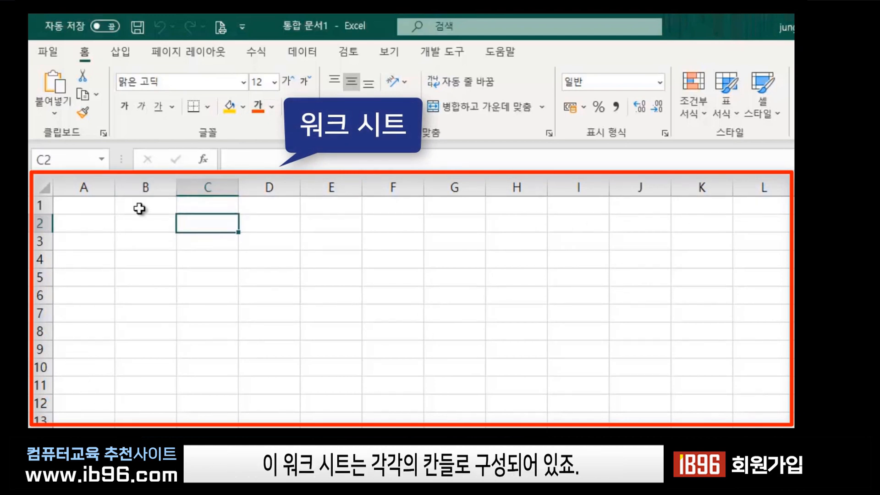
pyautogui.click(91, 209)
pyautogui.click(87, 224)
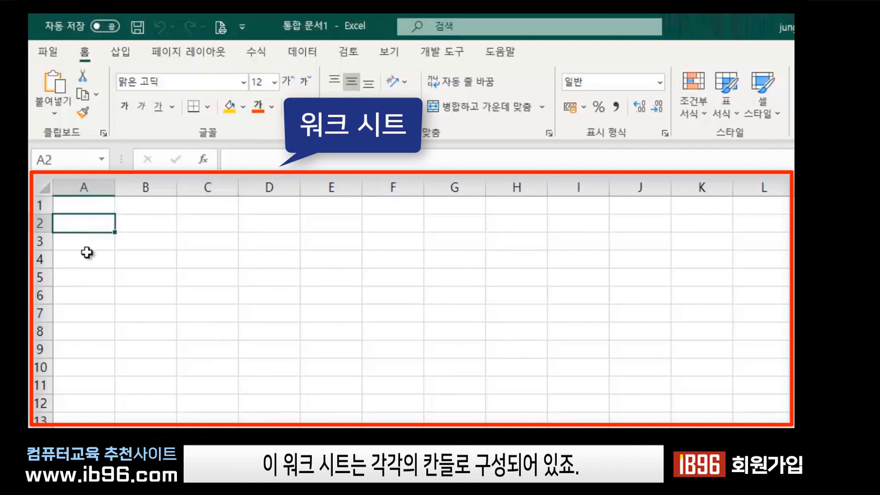
pyautogui.click(86, 242)
pyautogui.click(83, 280)
pyautogui.click(72, 331)
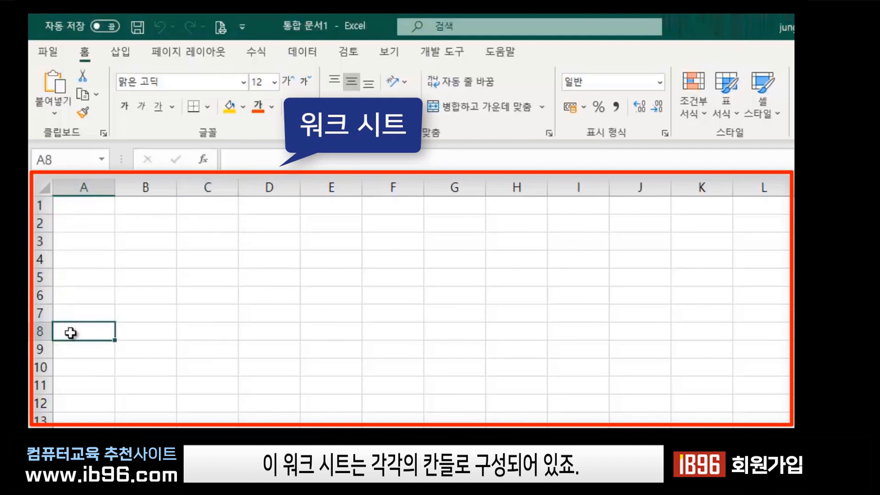
pyautogui.click(152, 336)
pyautogui.click(142, 313)
pyautogui.click(140, 290)
pyautogui.click(142, 275)
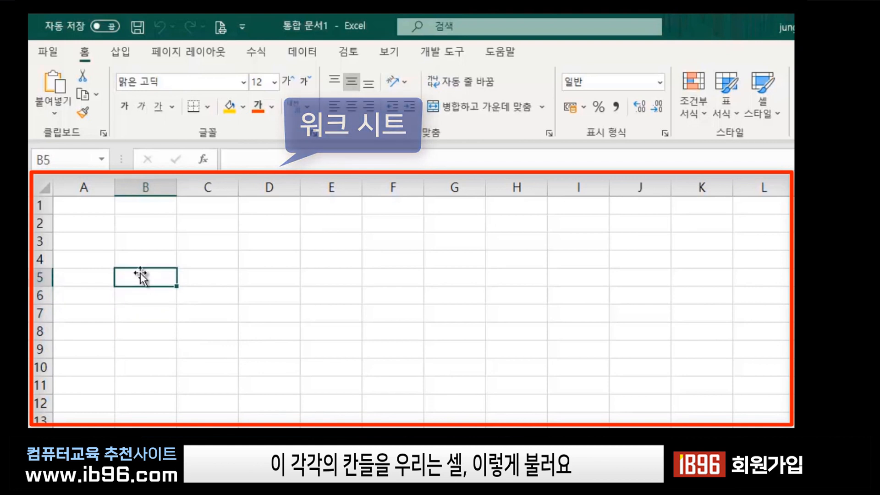
pyautogui.click(140, 242)
pyautogui.click(141, 256)
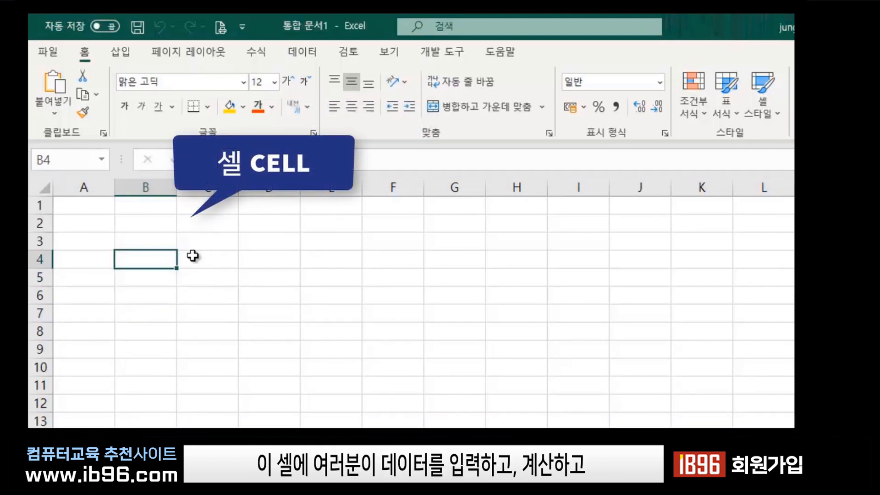
# Select cells C2, C4, C6 and D2 to D7 in turn, ending on E3.
pyautogui.click(208, 223)
pyautogui.click(209, 259)
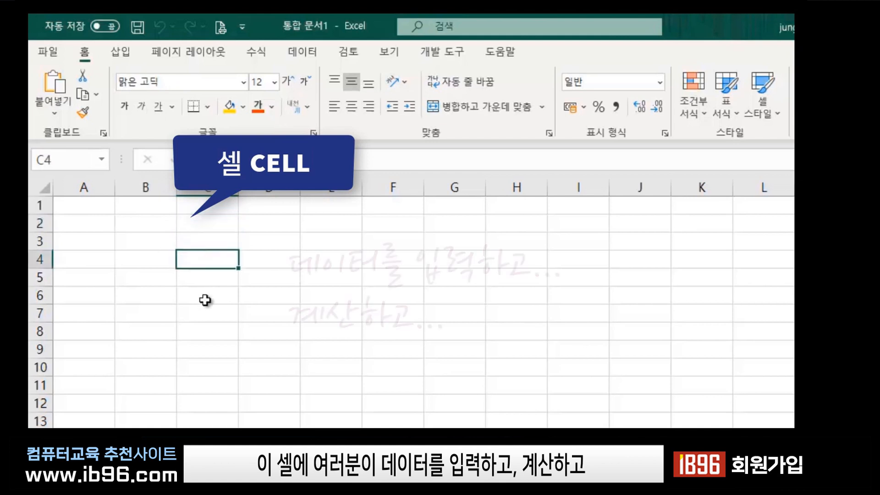
pyautogui.click(205, 297)
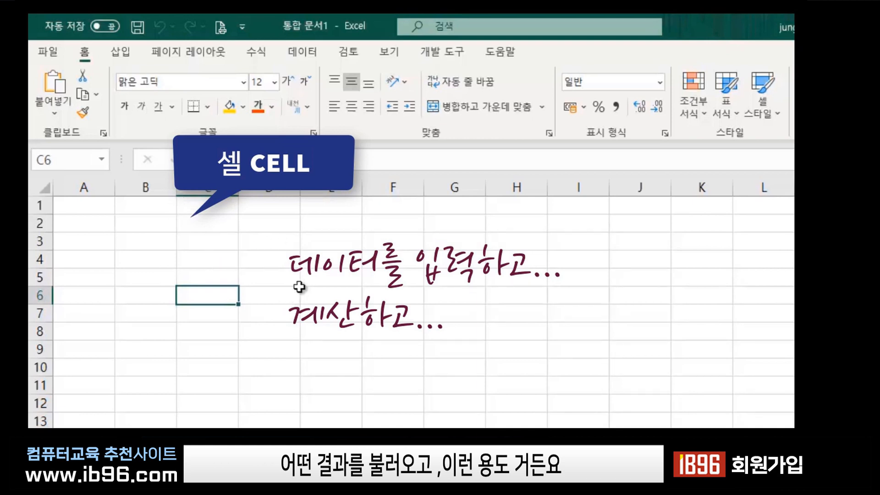
pyautogui.click(212, 223)
pyautogui.click(216, 260)
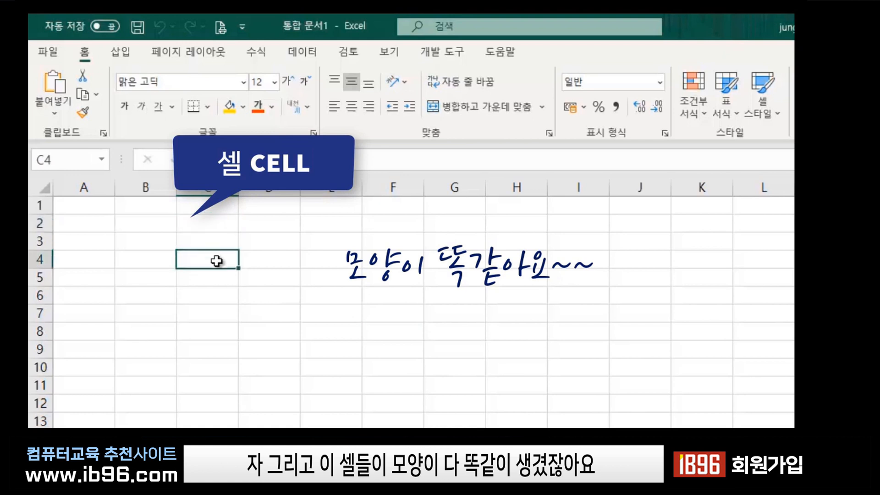
pyautogui.click(261, 221)
pyautogui.click(264, 241)
pyautogui.click(267, 273)
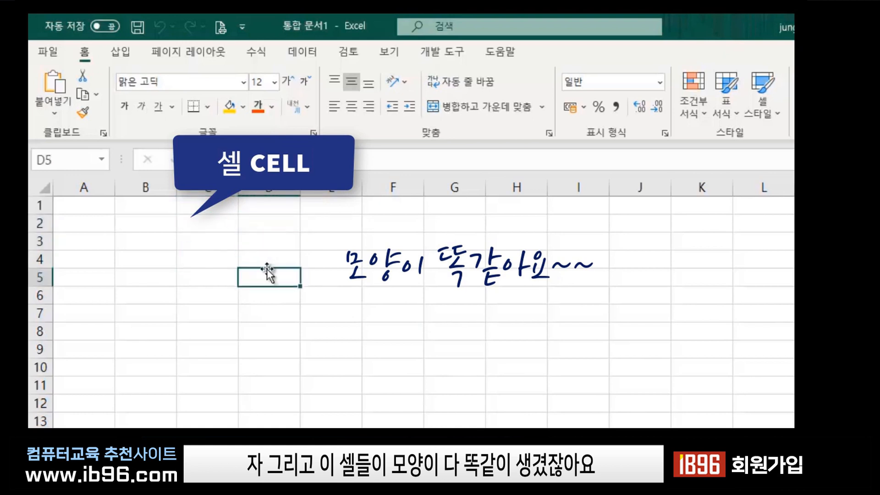
pyautogui.click(266, 321)
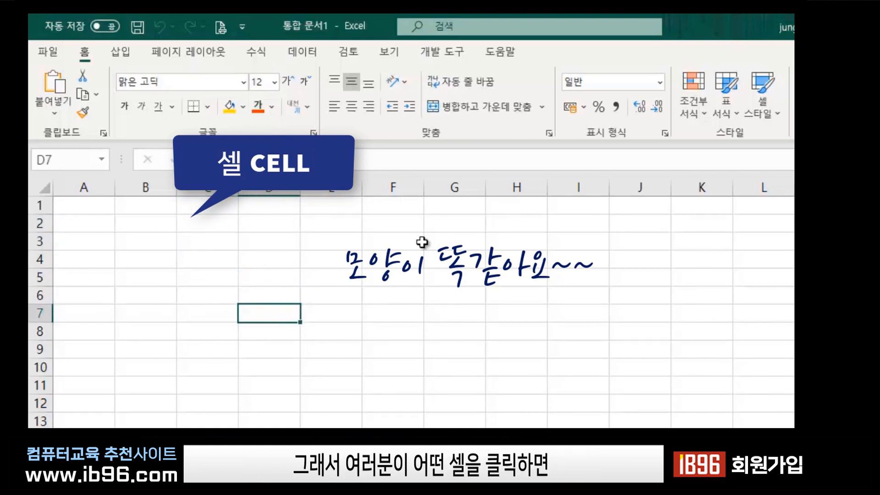
pyautogui.click(344, 244)
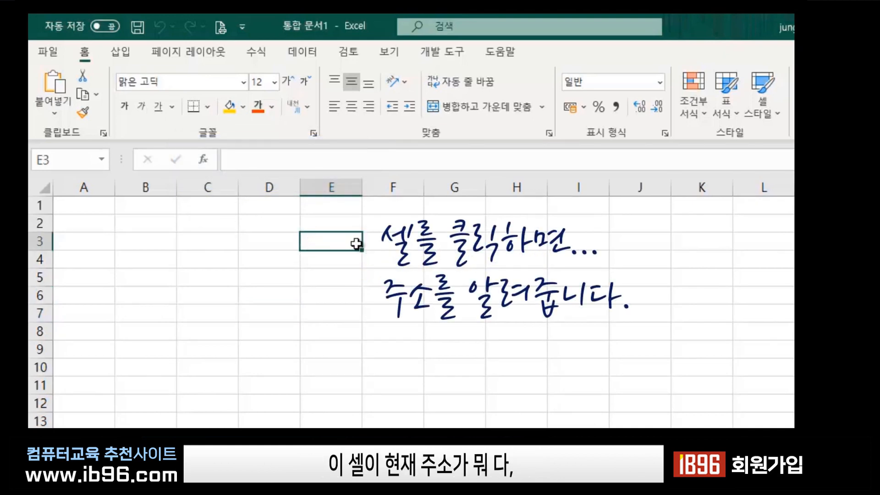
# Select the whole of column E and row 3, then drag to select E3:E13.
pyautogui.click(332, 186)
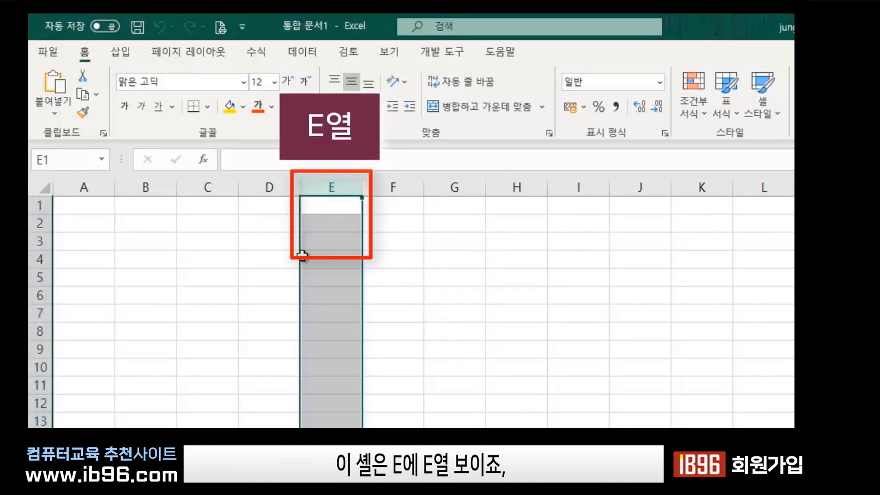
pyautogui.click(330, 241)
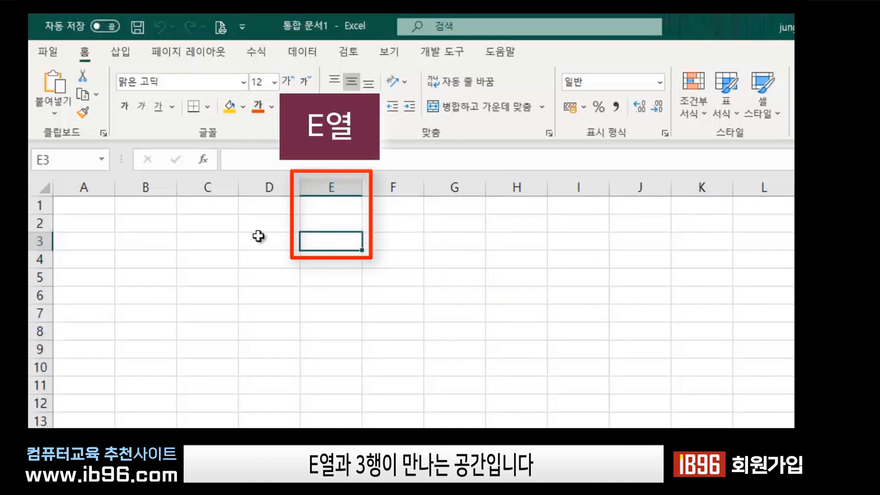
pyautogui.click(40, 240)
pyautogui.click(331, 241)
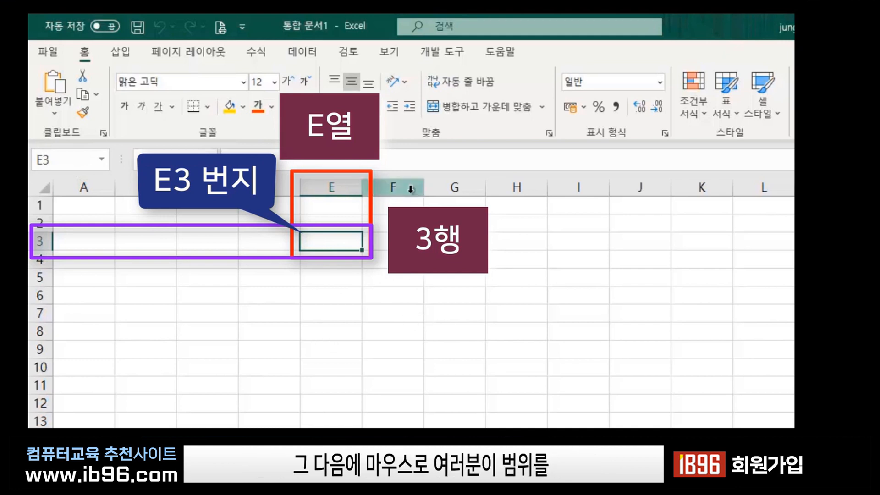
pyautogui.moveTo(337, 238); pyautogui.dragTo(349, 427)
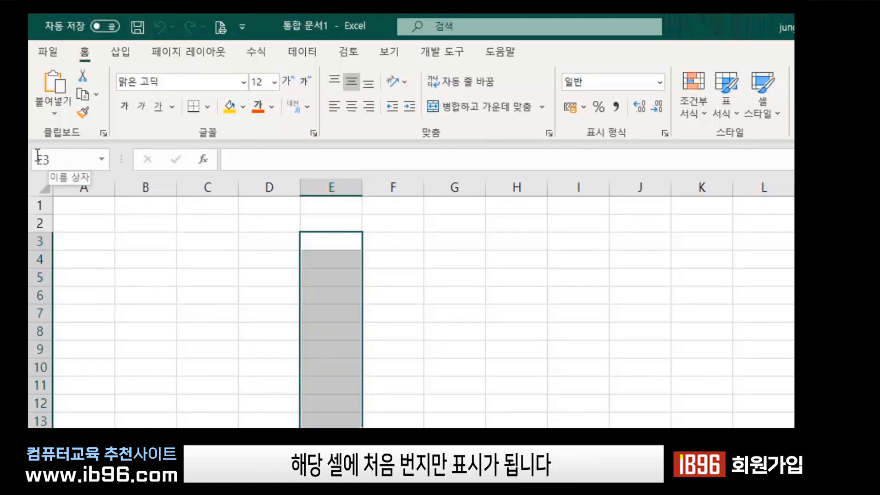
pyautogui.click(350, 333)
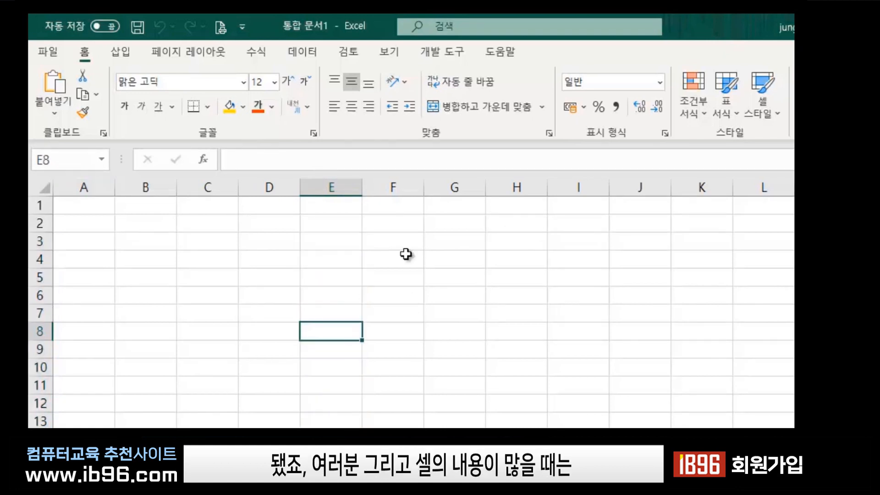
pyautogui.click(517, 238)
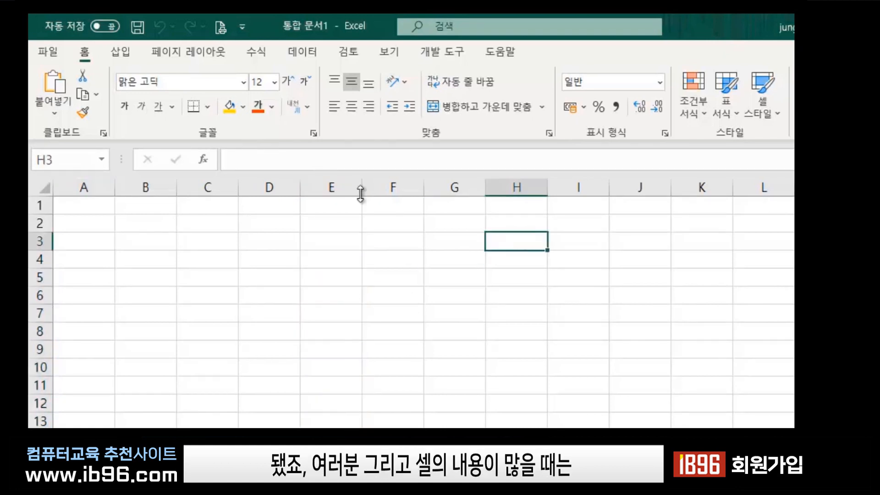
pyautogui.click(74, 156)
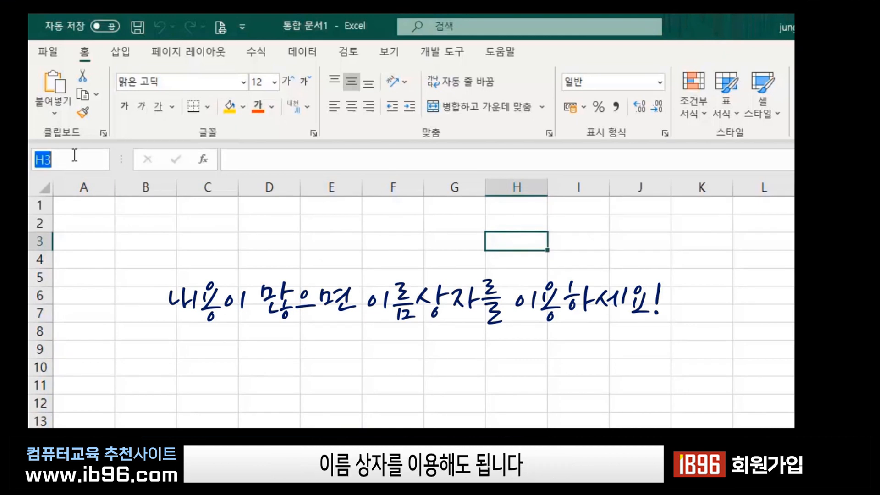
pyautogui.write('a5:e200')
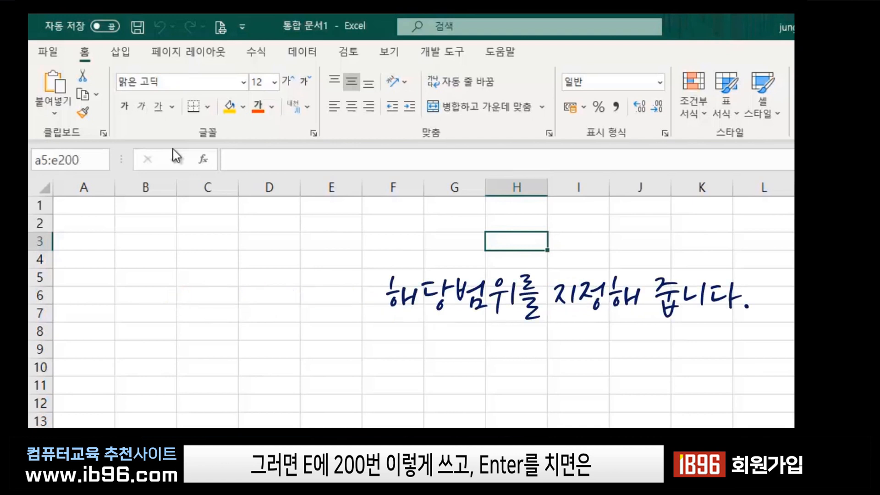
pyautogui.press('Return')
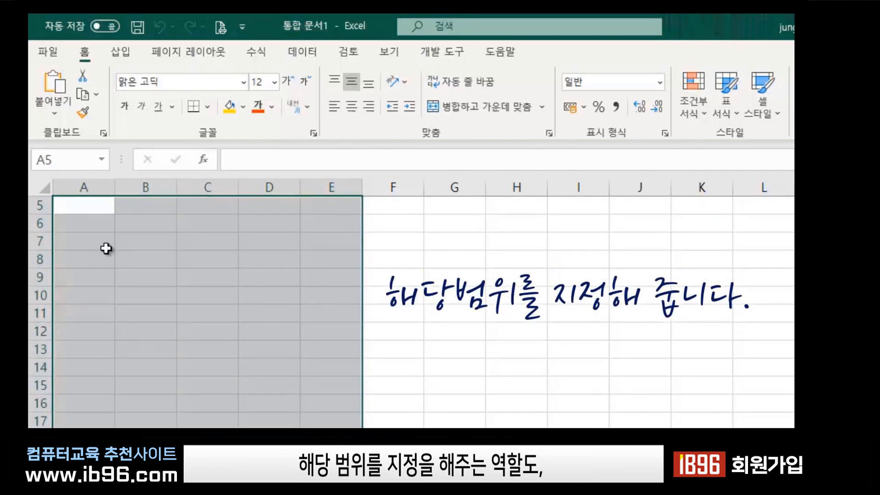
pyautogui.scroll(-3, 270, 426)
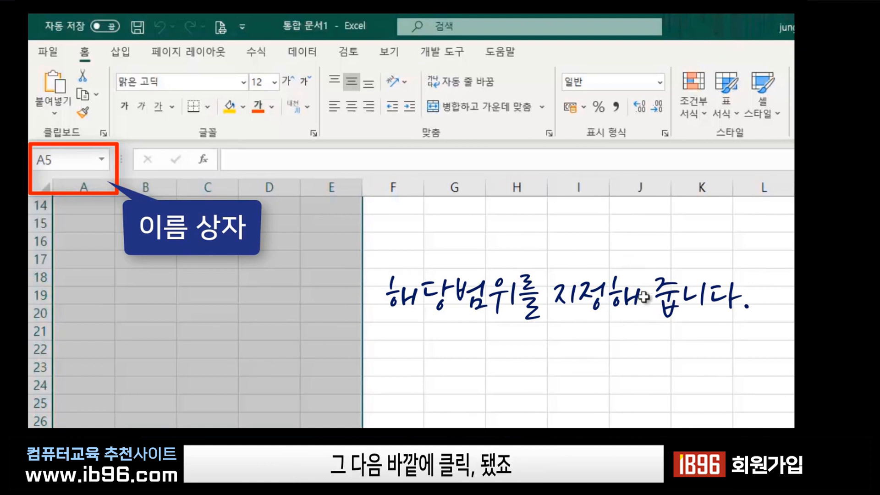
pyautogui.click(635, 260)
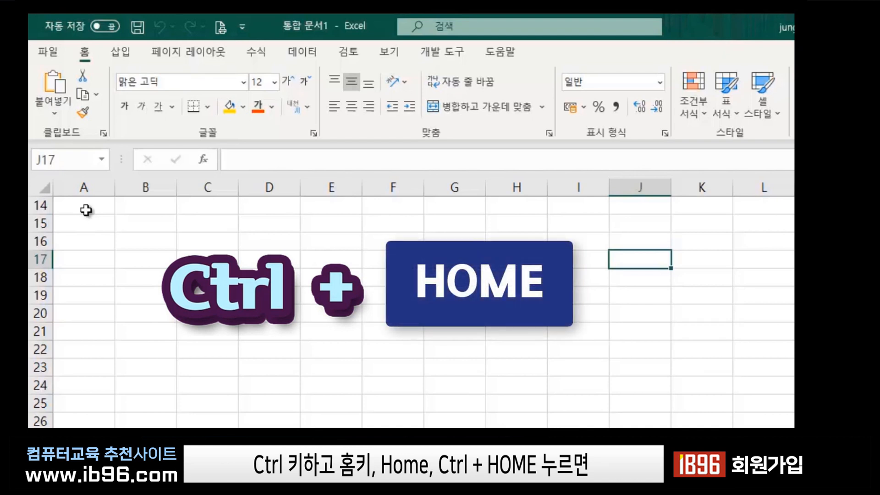
# Jump back to cell A1 with Ctrl+Home, then select C5 and C6.
pyautogui.hotkey('ctrl', 'Home')
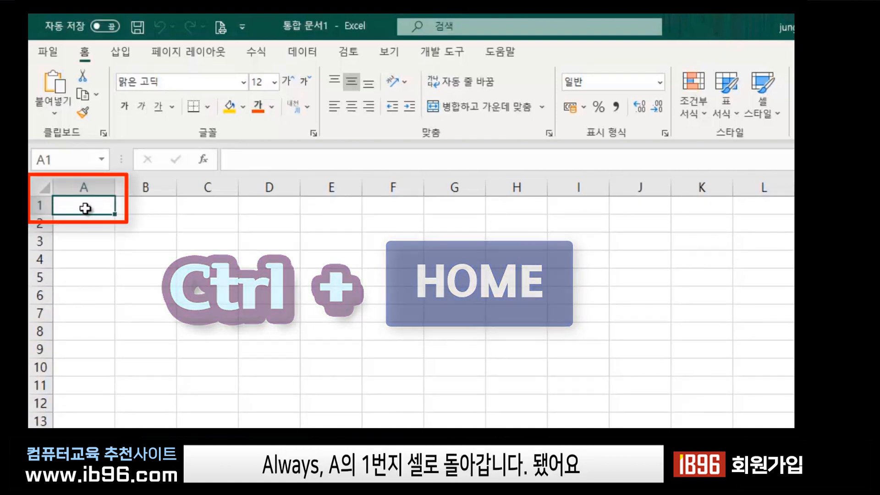
pyautogui.click(220, 283)
pyautogui.click(223, 289)
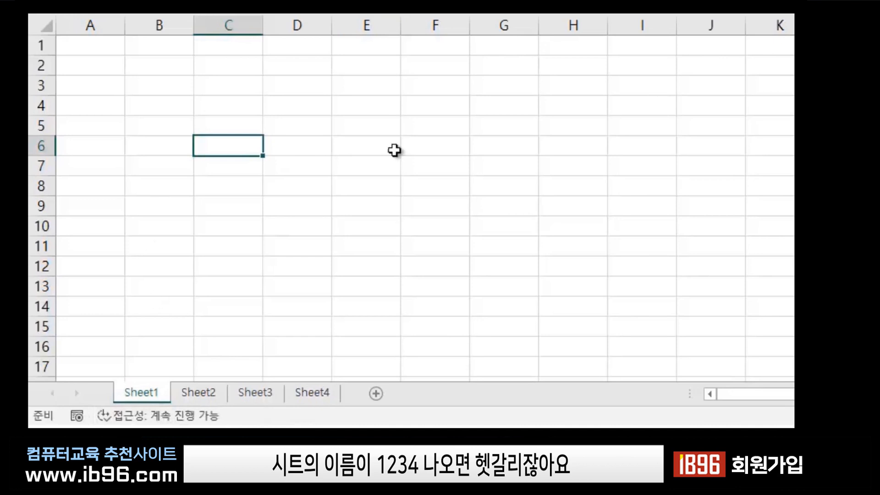
# Select H5 and B11, then rename the Sheet1 tab to 매출표.
pyautogui.click(585, 131)
pyautogui.click(160, 246)
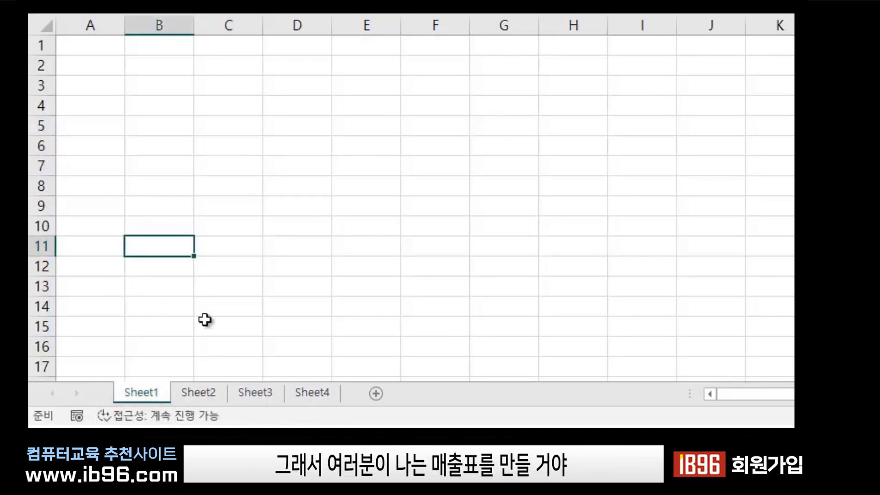
pyautogui.doubleClick(146, 392)
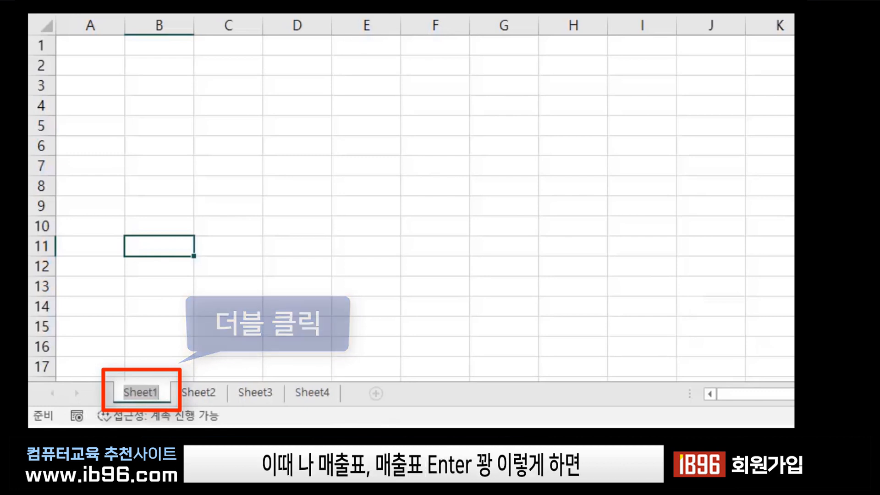
pyautogui.press('BackSpace')
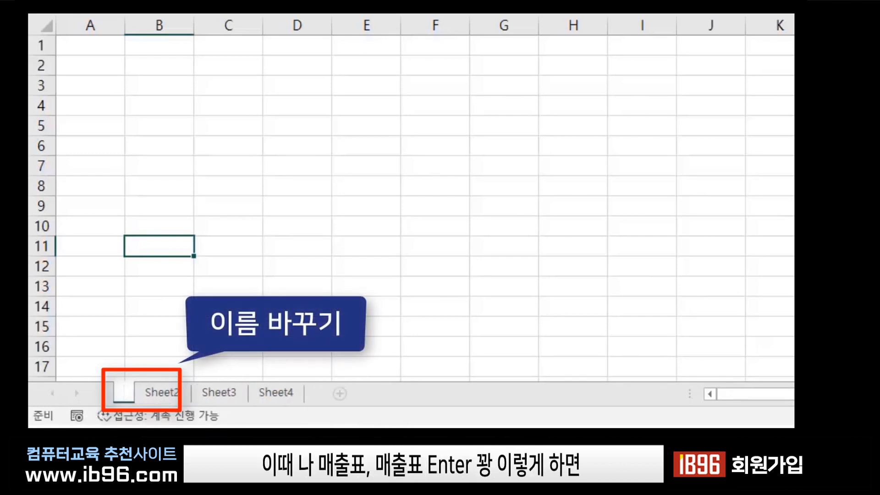
pyautogui.write('매출표')
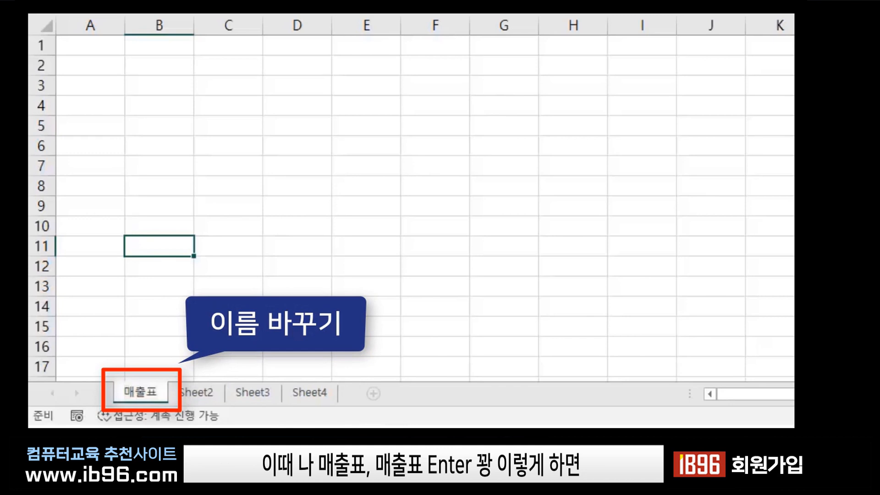
pyautogui.press('Return')
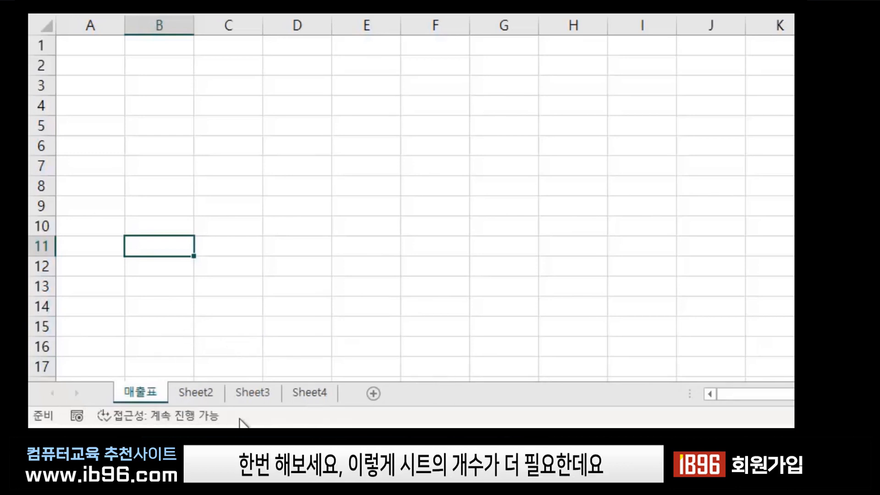
# Add Sheet5 and Sheet6, then delete both sheets again and select cell G7.
pyautogui.click(372, 393)
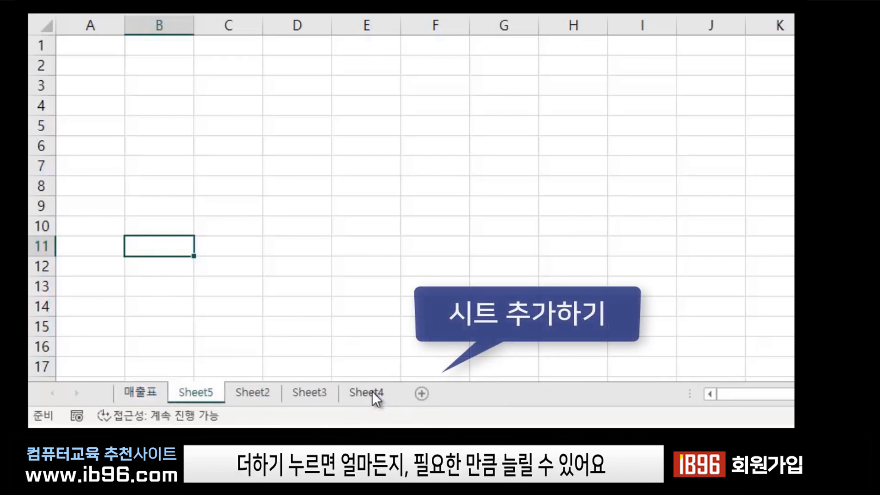
pyautogui.click(430, 392)
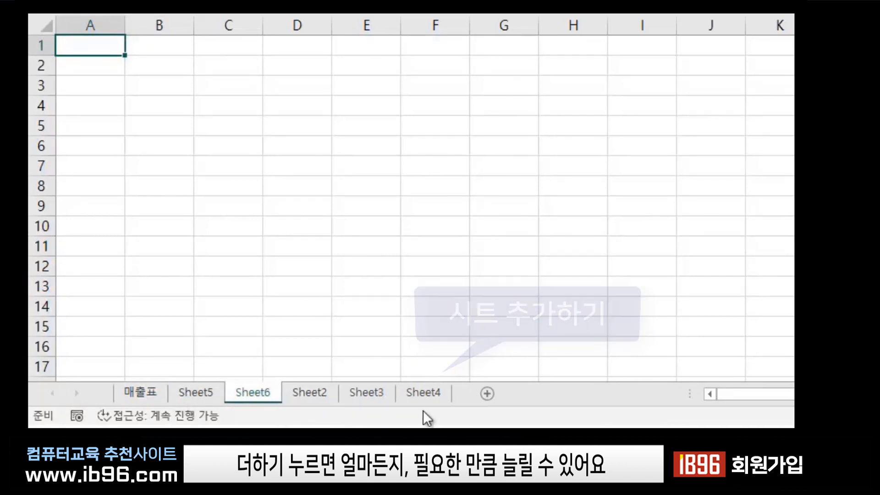
pyautogui.rightClick(260, 394)
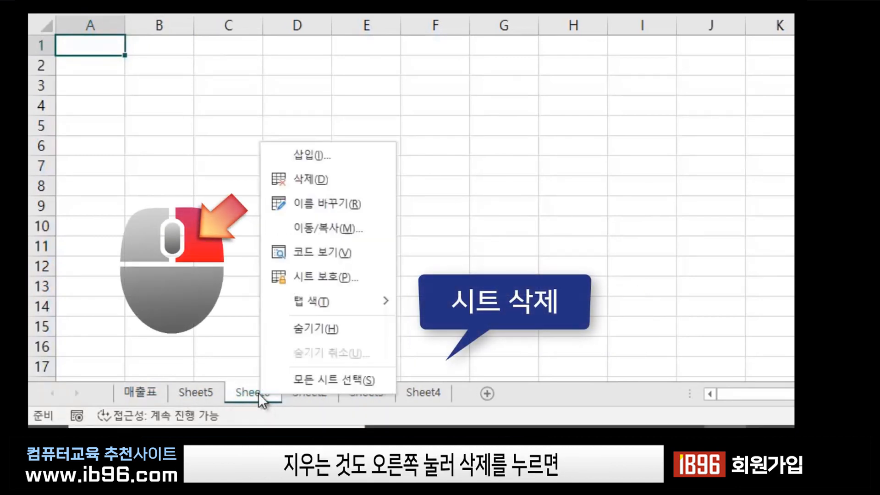
pyautogui.click(332, 183)
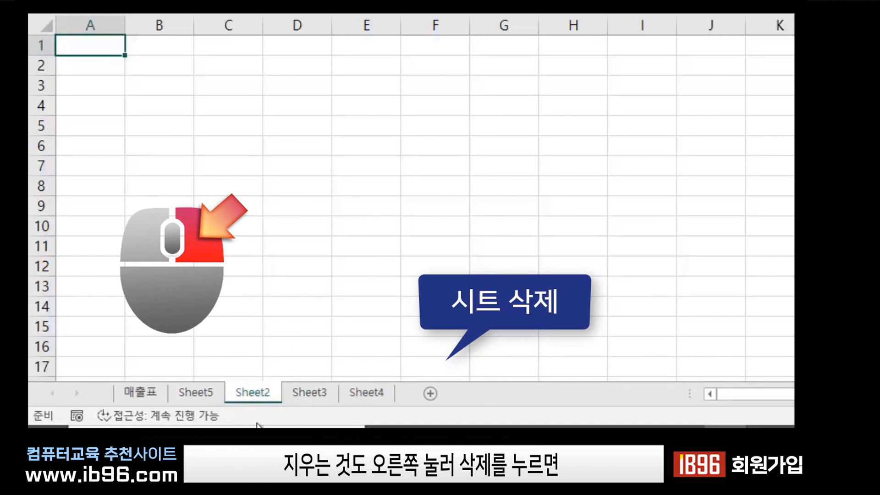
pyautogui.rightClick(202, 395)
pyautogui.click(259, 175)
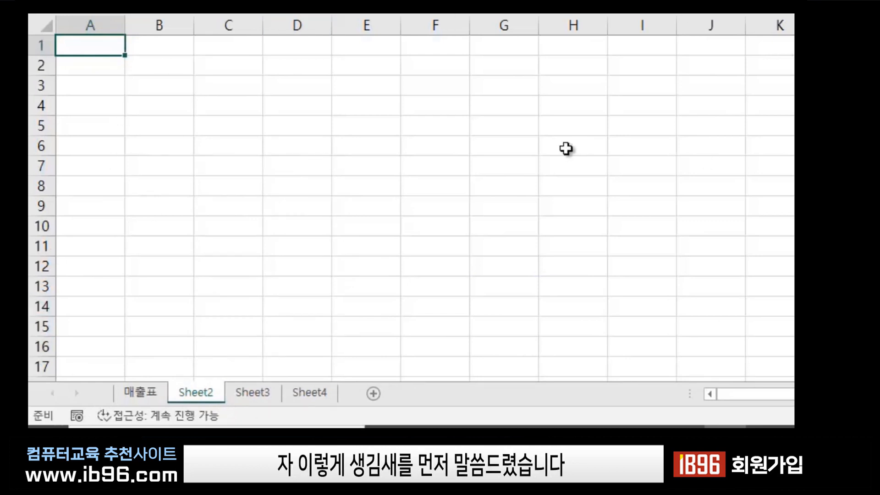
pyautogui.click(486, 169)
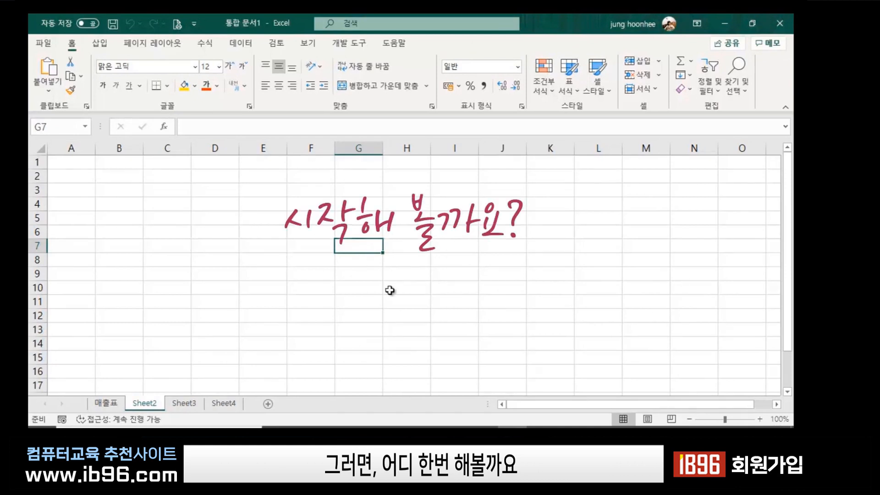
# Zoom Sheet2 to 130% and select columns A through G one by one.
pyautogui.scroll(2, 369, 281)
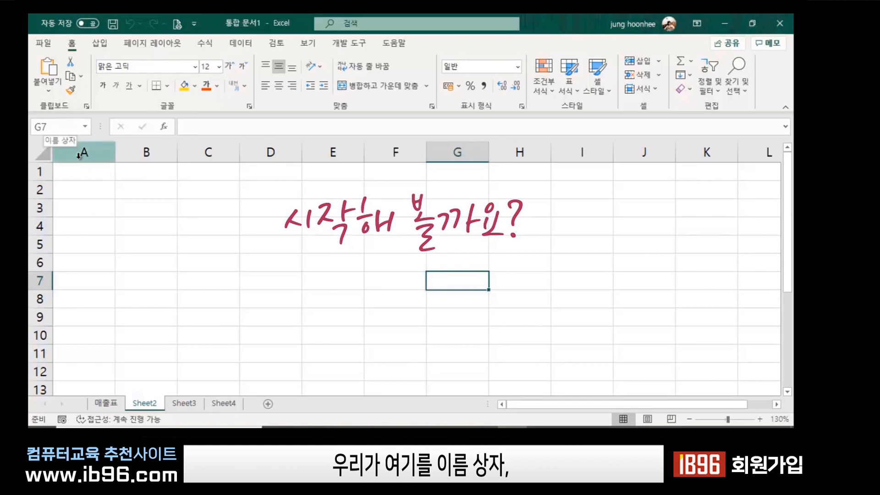
pyautogui.click(94, 150)
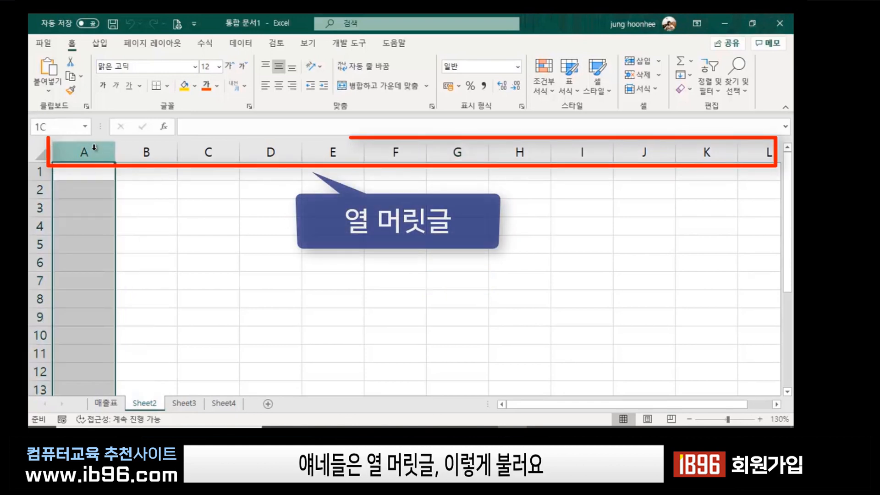
pyautogui.click(150, 149)
pyautogui.click(198, 145)
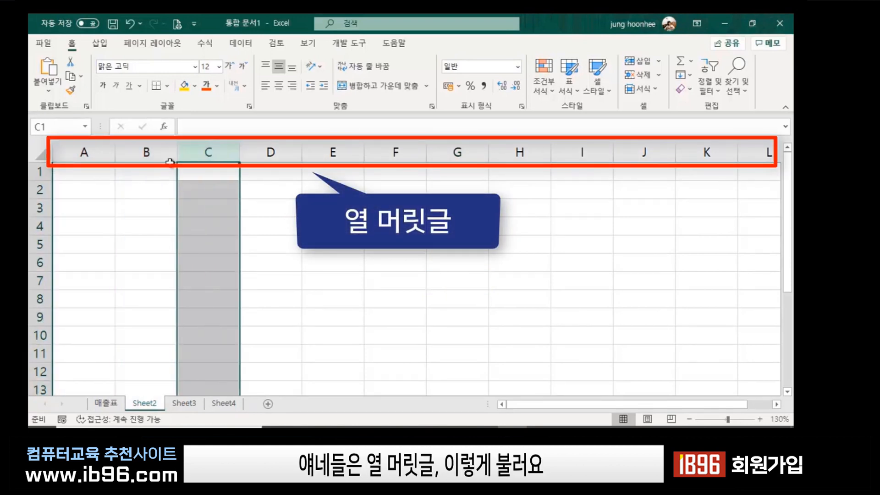
pyautogui.click(296, 156)
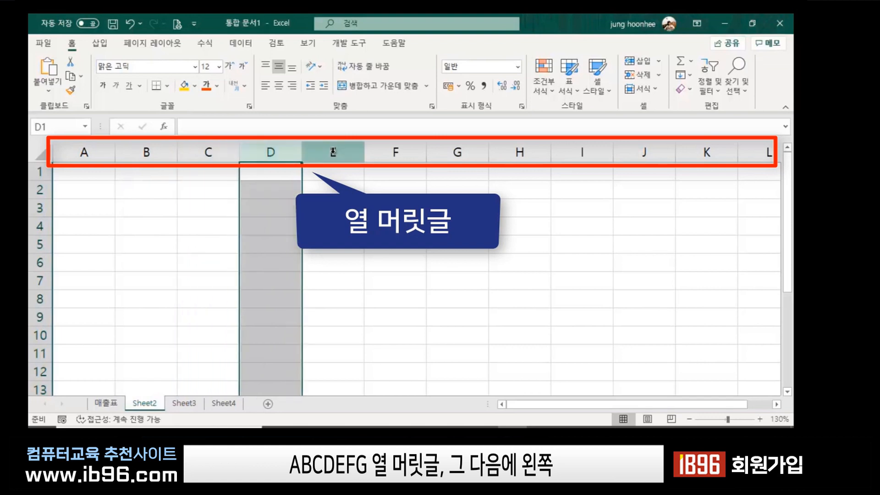
pyautogui.click(339, 150)
pyautogui.click(397, 147)
pyautogui.click(452, 149)
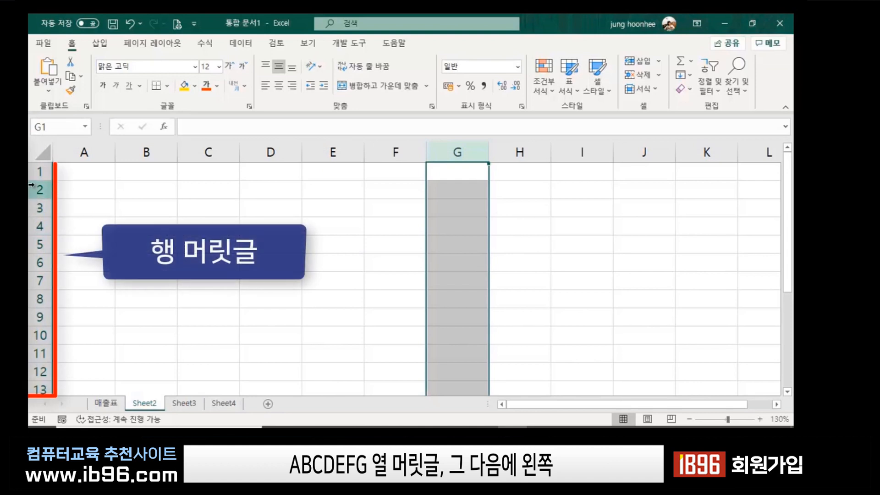
# Select rows 1 through 6 in turn, then column C, row 3 and cell C3.
pyautogui.click(38, 171)
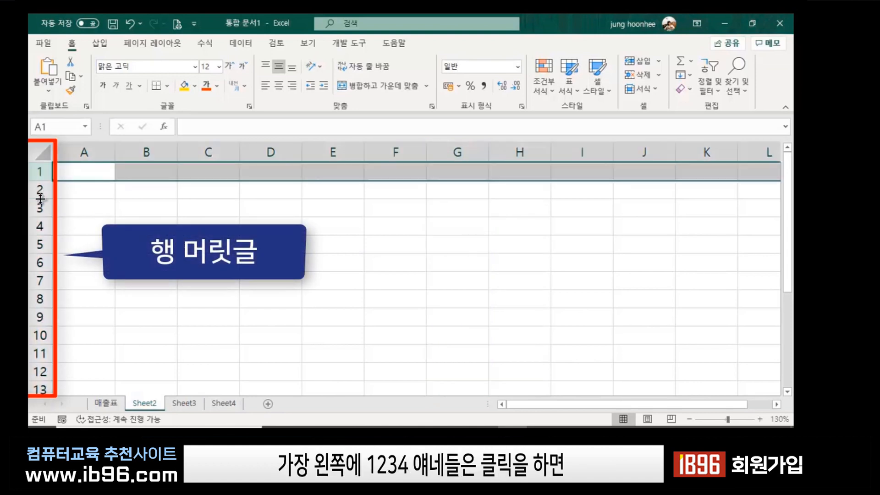
pyautogui.click(39, 190)
pyautogui.click(40, 208)
pyautogui.click(42, 226)
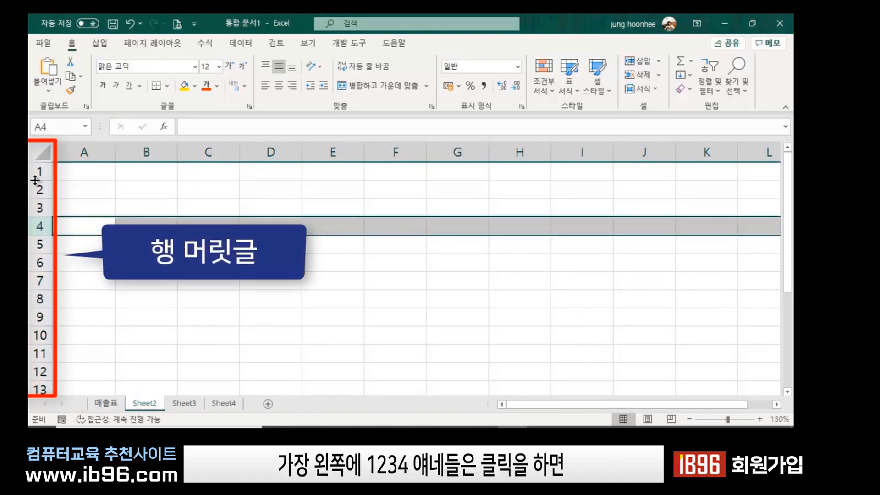
pyautogui.click(39, 172)
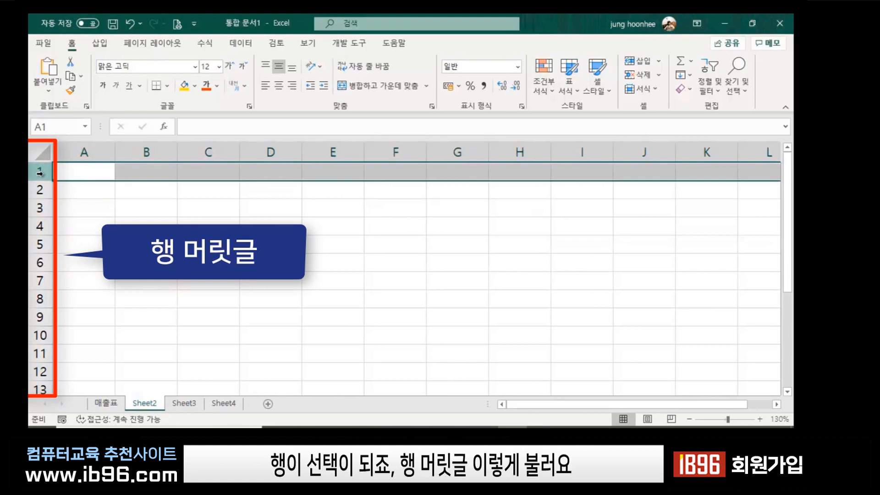
pyautogui.click(39, 189)
pyautogui.click(40, 208)
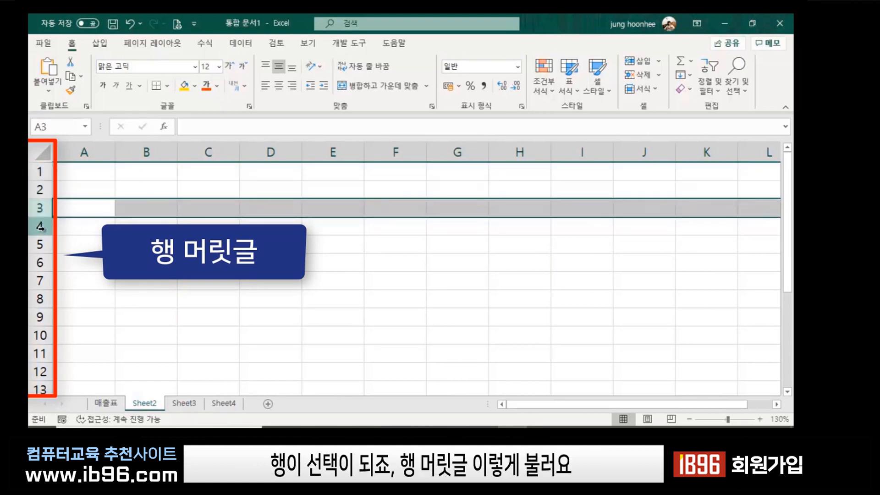
pyautogui.click(40, 226)
pyautogui.click(40, 244)
pyautogui.click(39, 263)
pyautogui.click(196, 290)
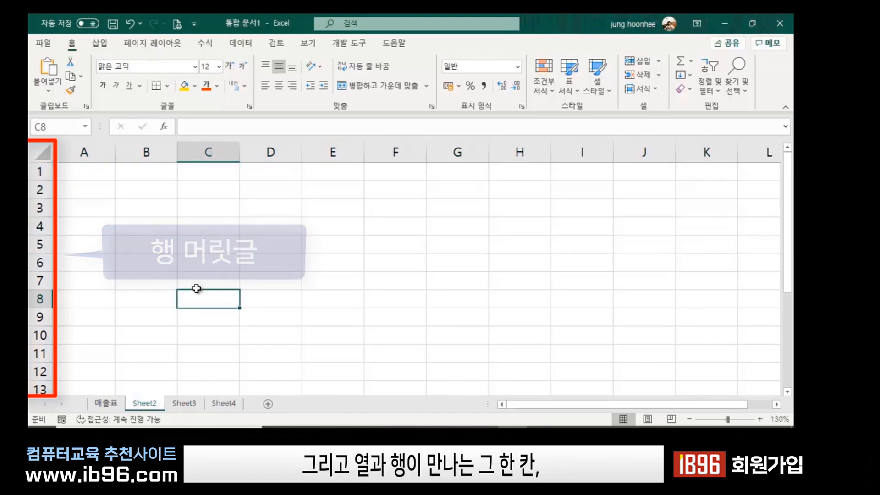
pyautogui.click(211, 152)
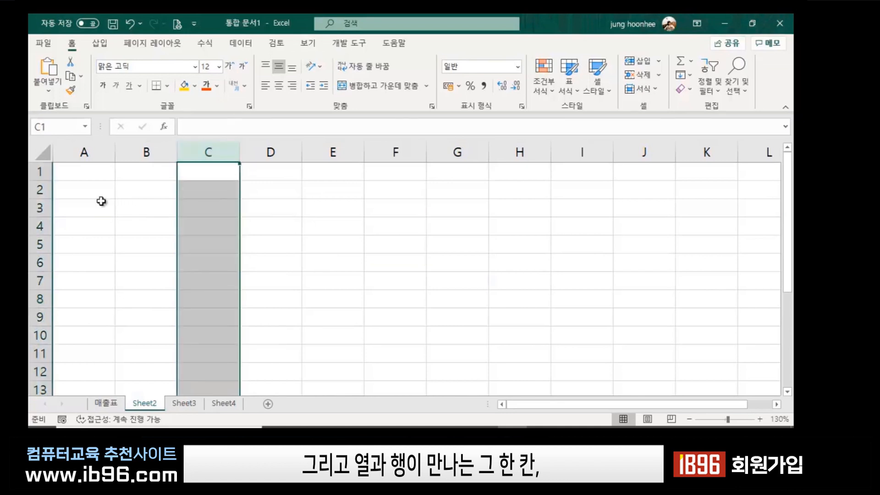
pyautogui.click(39, 207)
pyautogui.click(219, 211)
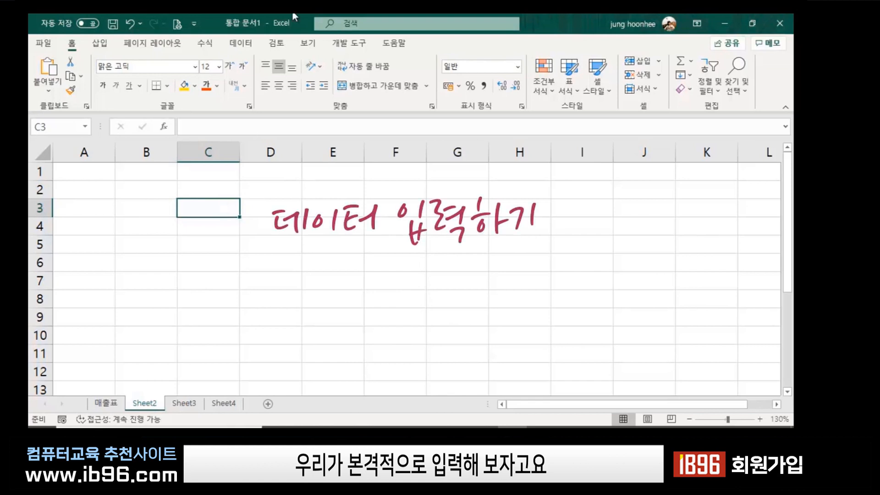
pyautogui.click(265, 262)
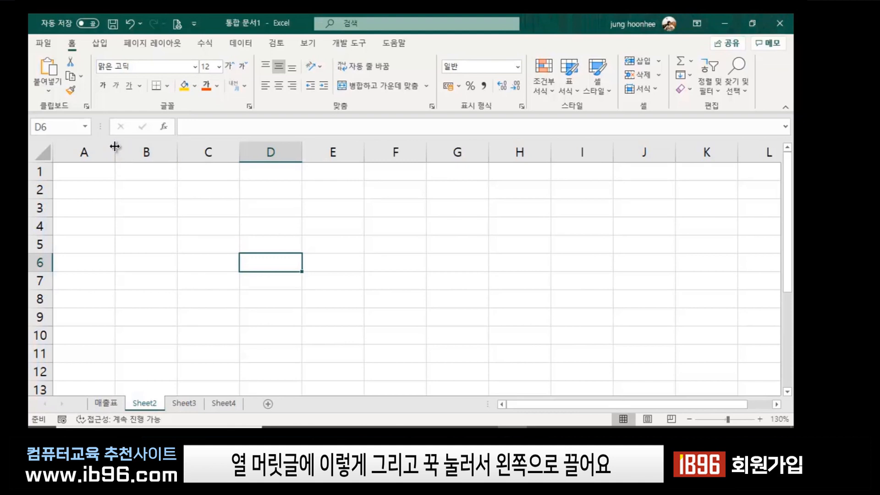
# Narrow column A to about 157 pixels, then select cell C5.
pyautogui.moveTo(115, 146); pyautogui.dragTo(78, 153)
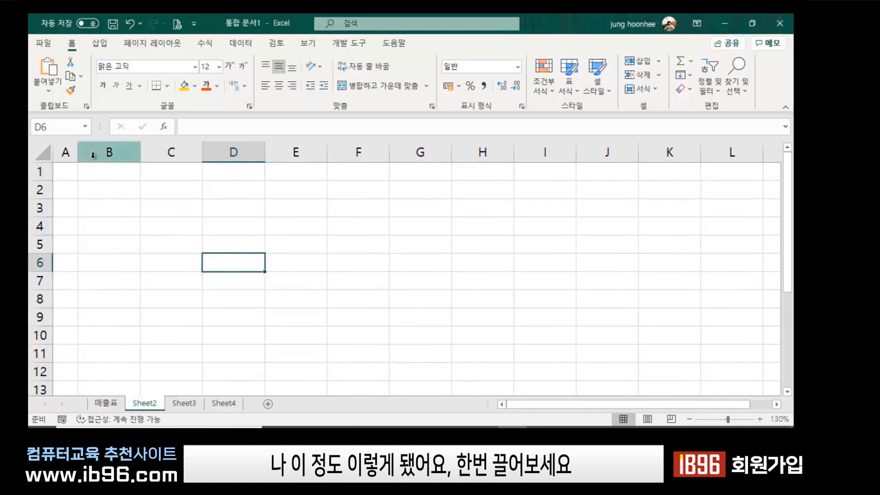
pyautogui.moveTo(77, 152)
pyautogui.mouseDown()
pyautogui.moveTo(175, 153)
pyautogui.moveTo(71, 151)
pyautogui.mouseUp()
pyautogui.click(160, 238)
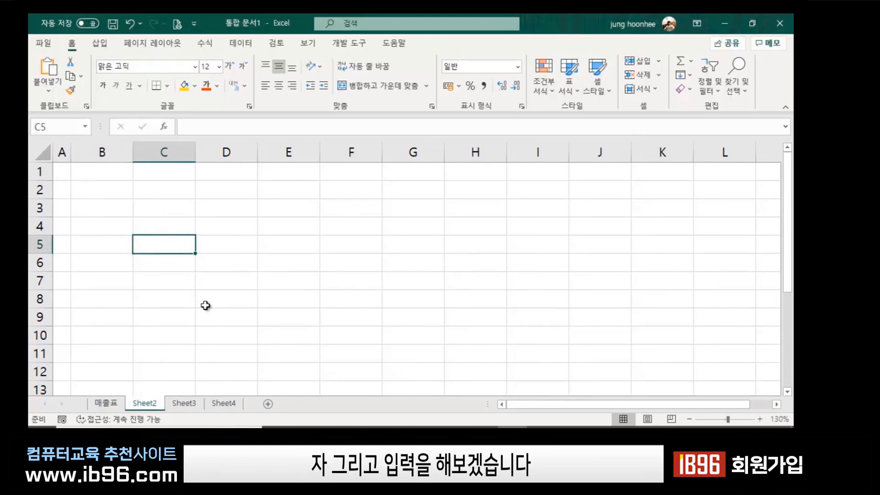
# Enter the headings 시간, 품목, 수량 and 단가 in B4 to E4, then move to D5.
pyautogui.click(264, 228)
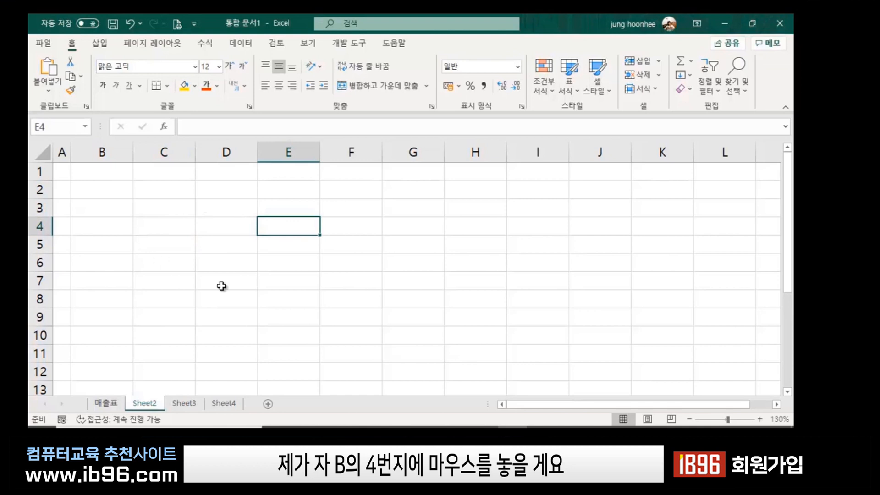
pyautogui.click(105, 229)
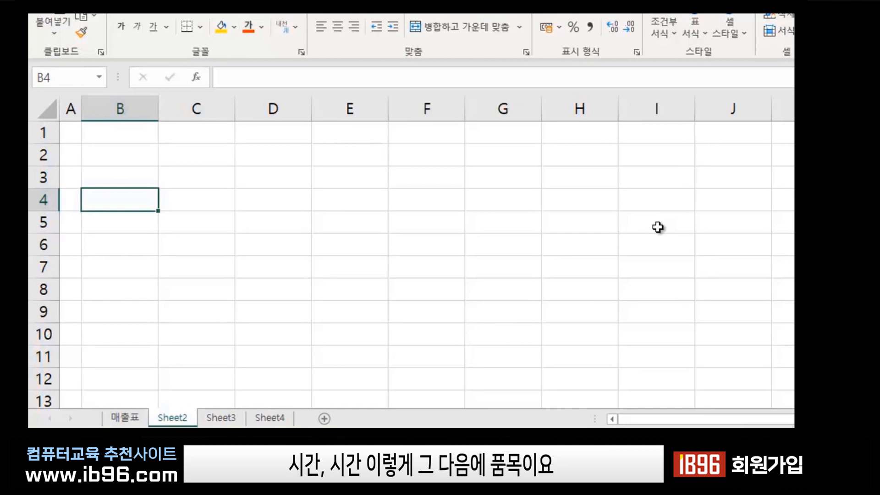
pyautogui.write('시간')
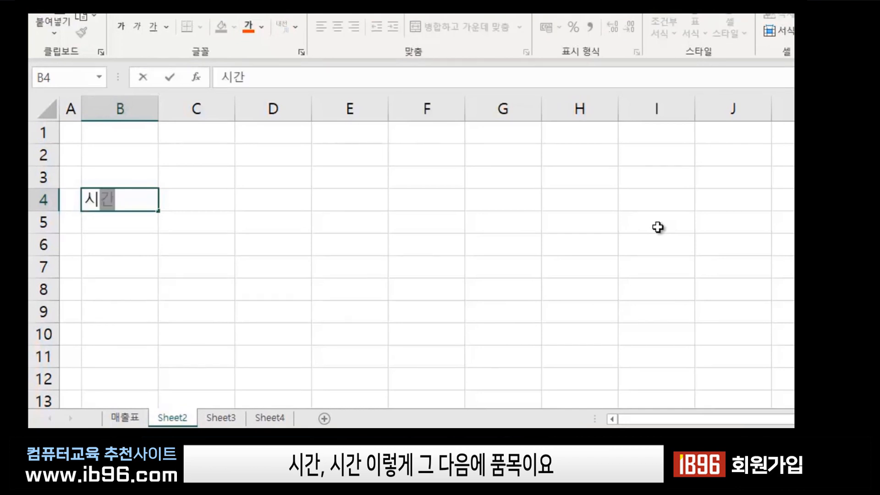
pyautogui.press('Tab')
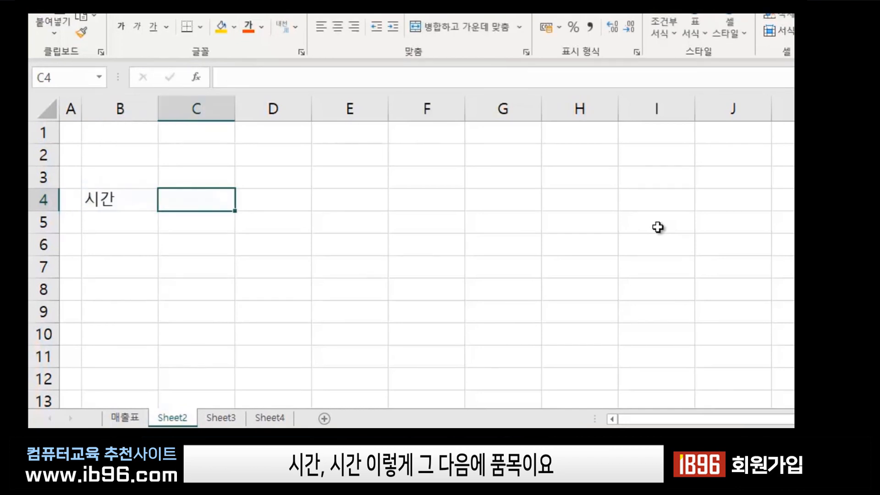
pyautogui.write('품목')
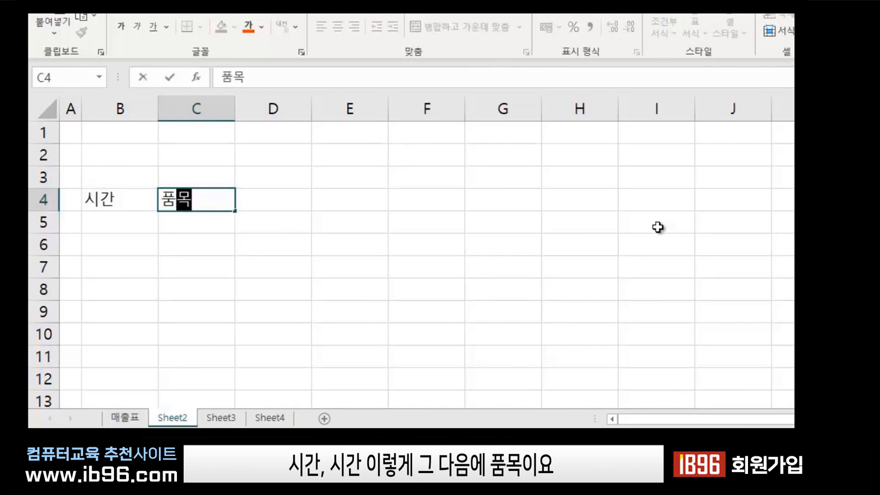
pyautogui.press('Tab')
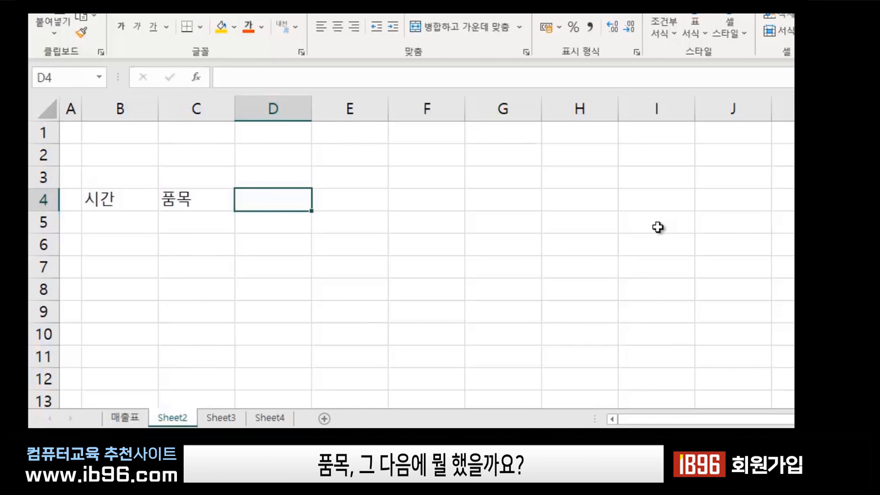
pyautogui.write('수량')
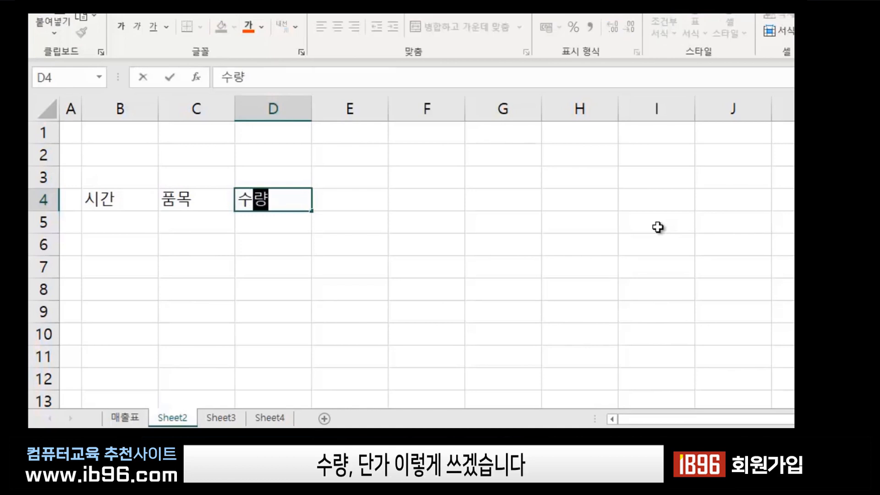
pyautogui.press('Tab')
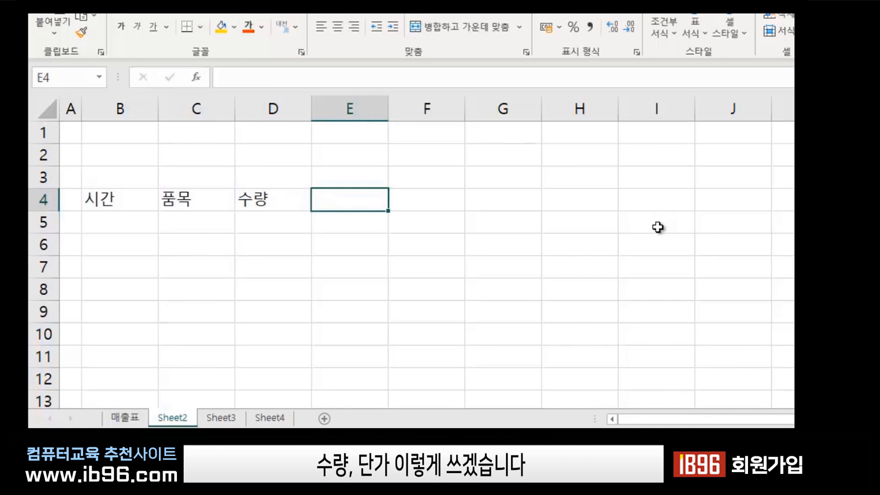
pyautogui.write('단가')
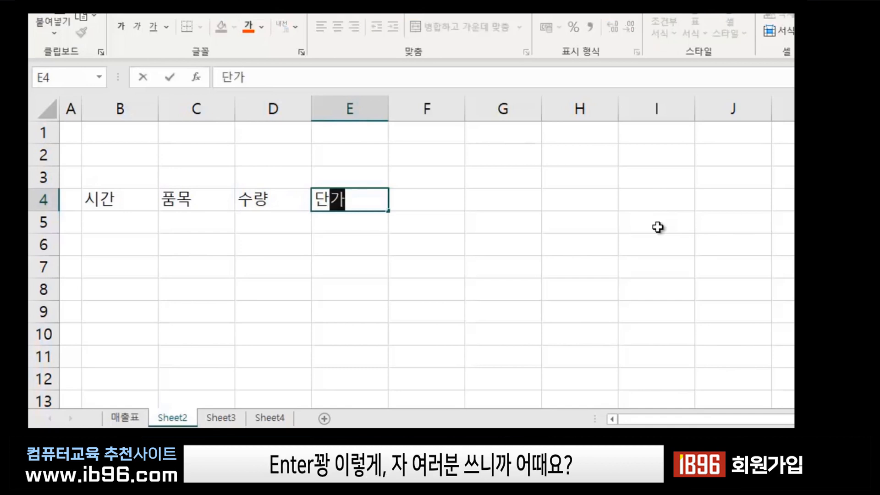
pyautogui.press('Return')
pyautogui.press('Left')
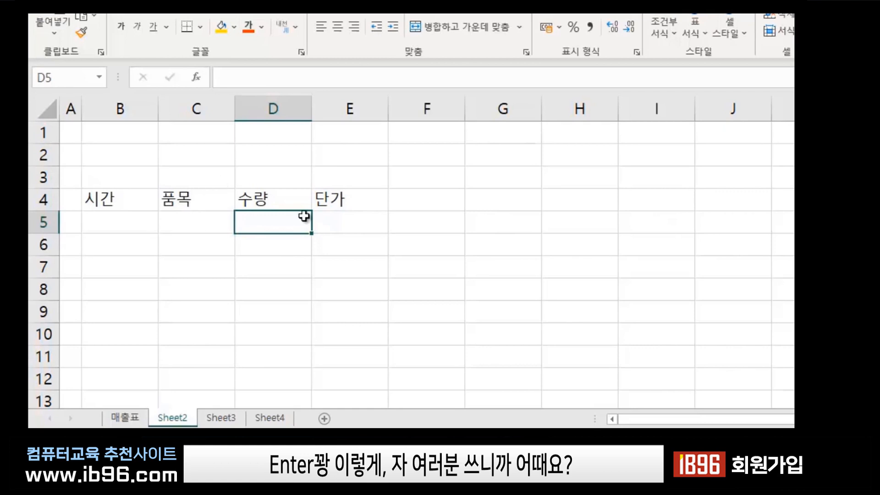
pyautogui.click(172, 198)
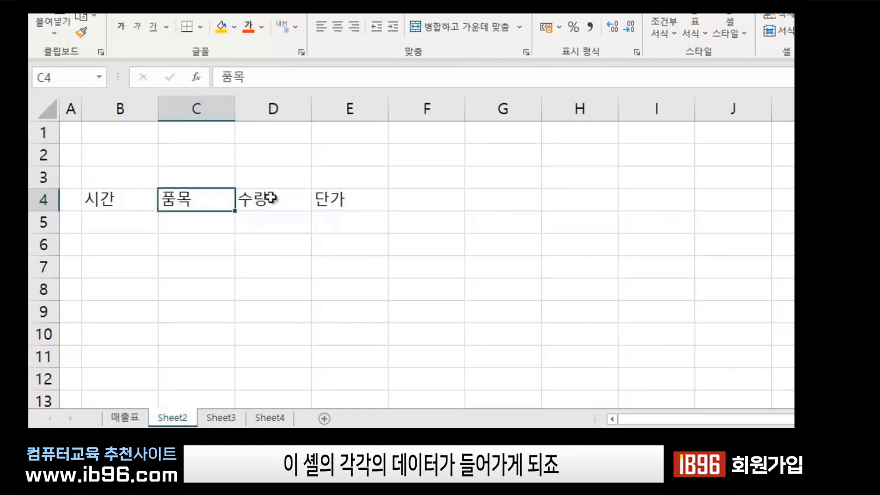
pyautogui.click(276, 197)
pyautogui.click(349, 199)
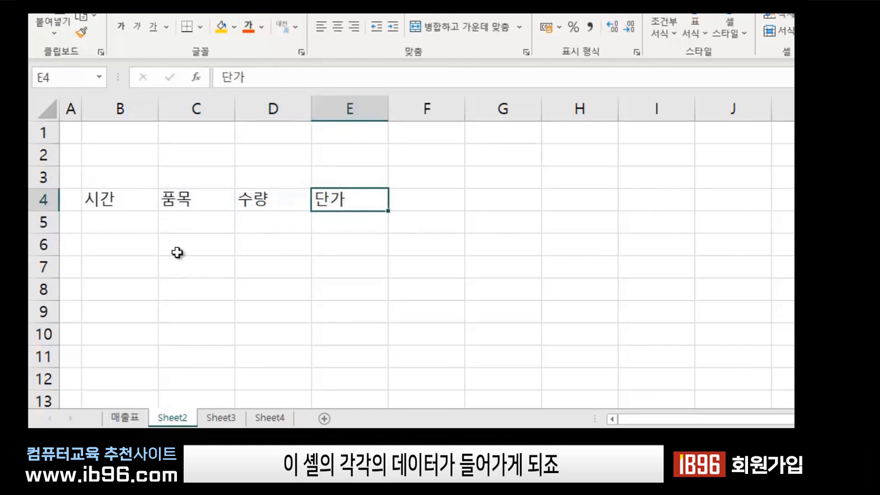
pyautogui.click(174, 223)
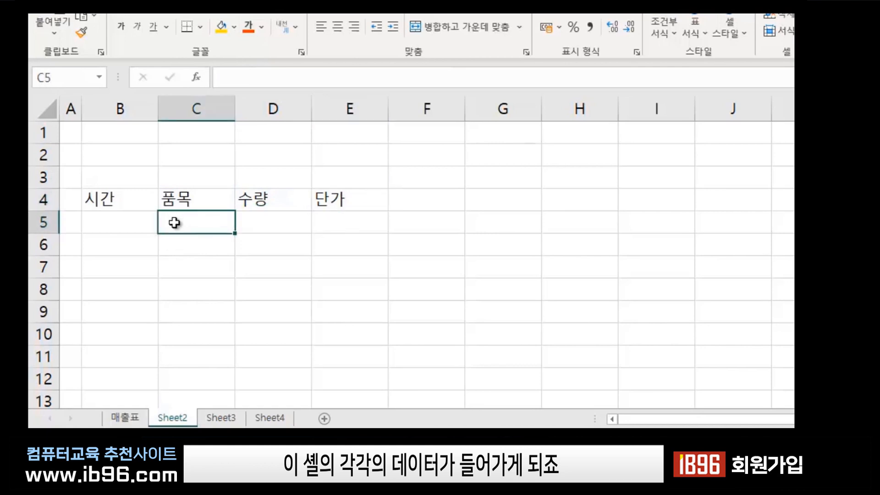
pyautogui.click(182, 198)
pyautogui.click(281, 200)
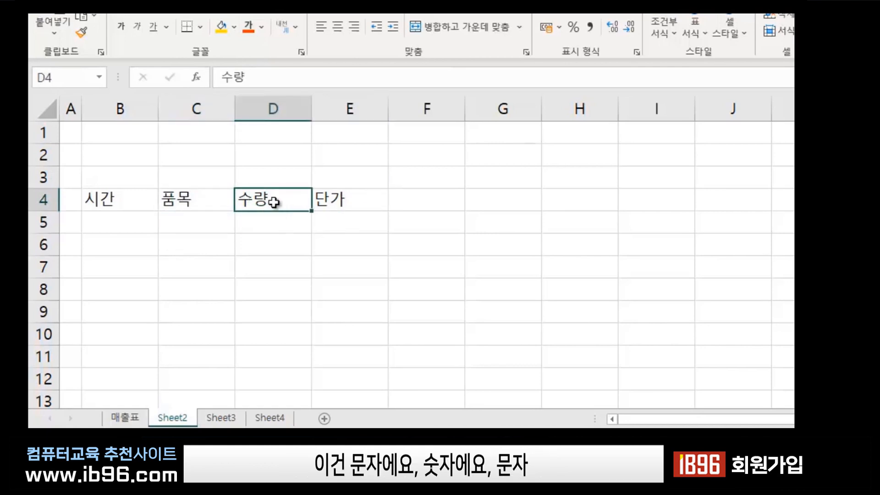
pyautogui.click(197, 199)
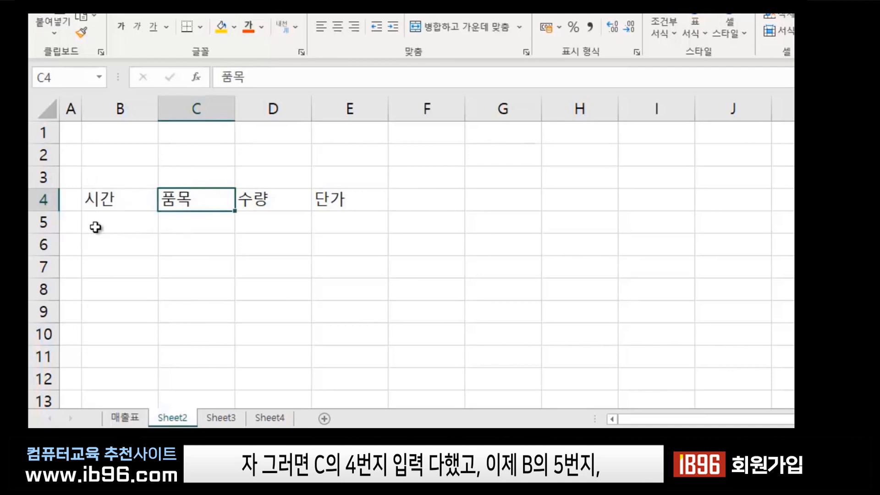
pyautogui.click(117, 224)
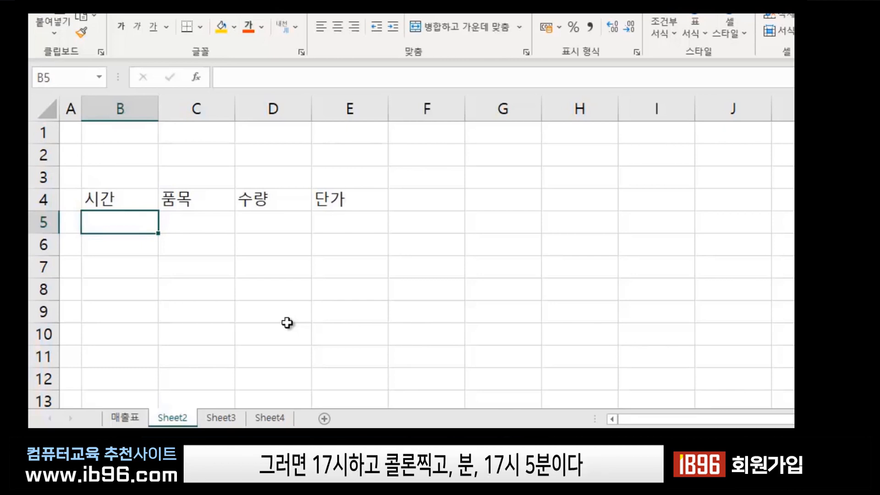
# Enter 17:05 in B5 and check that it is stored as 5:05:00 PM.
pyautogui.write('17')
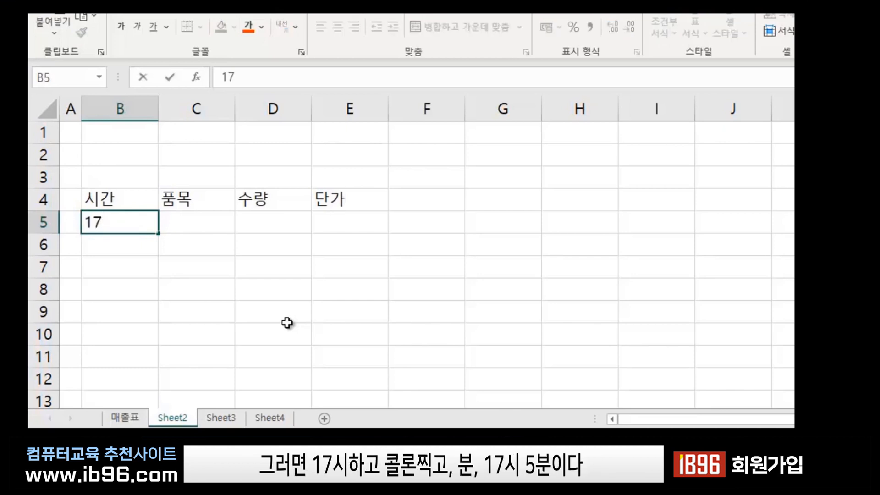
pyautogui.write(':05')
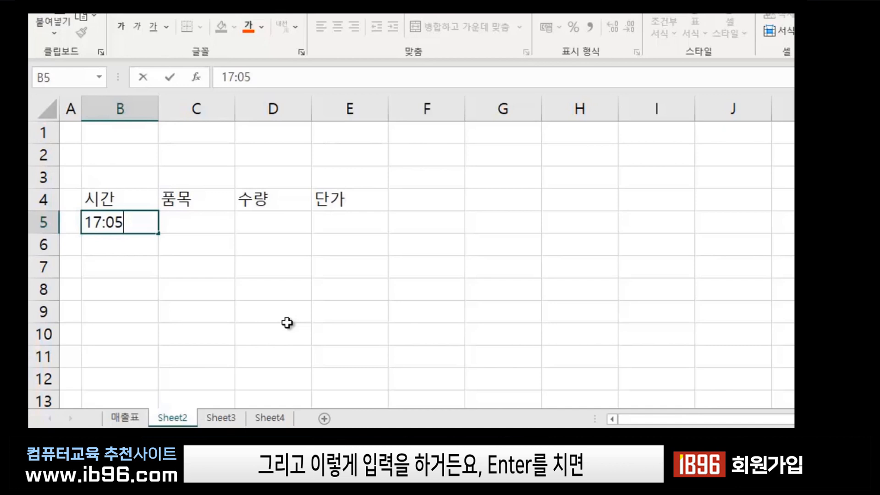
pyautogui.press('Return')
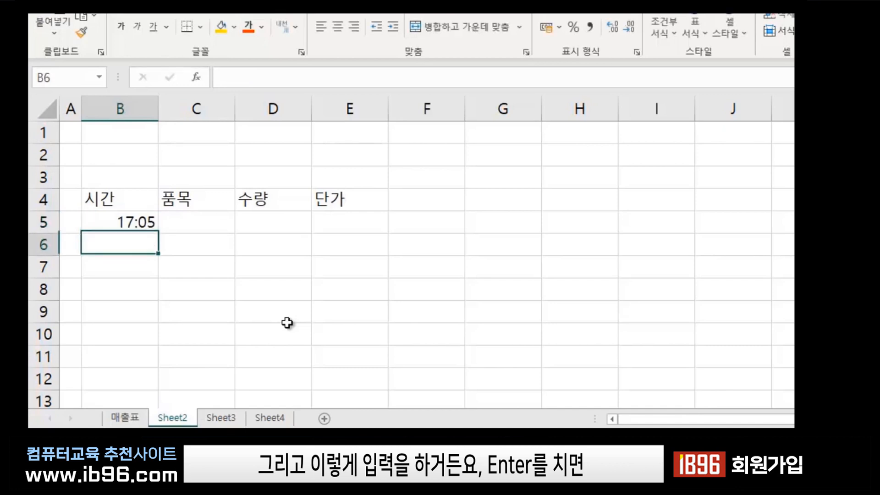
pyautogui.click(126, 221)
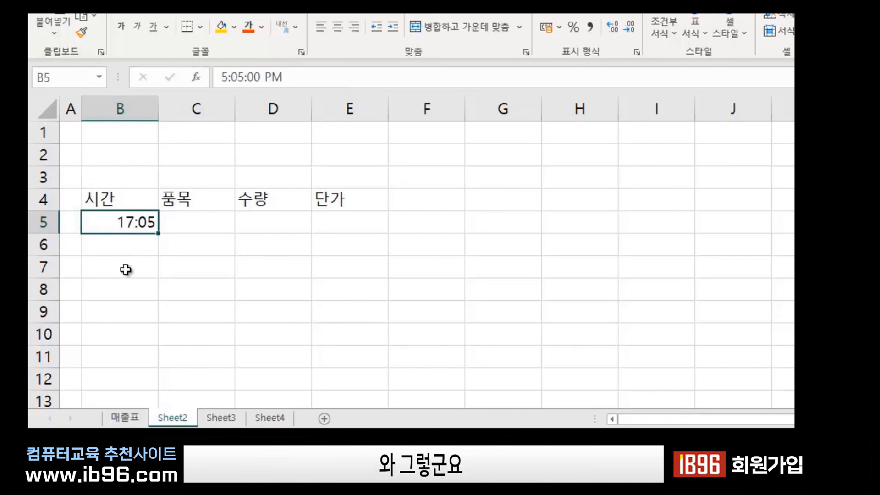
pyautogui.click(138, 240)
pyautogui.click(129, 222)
pyautogui.click(136, 243)
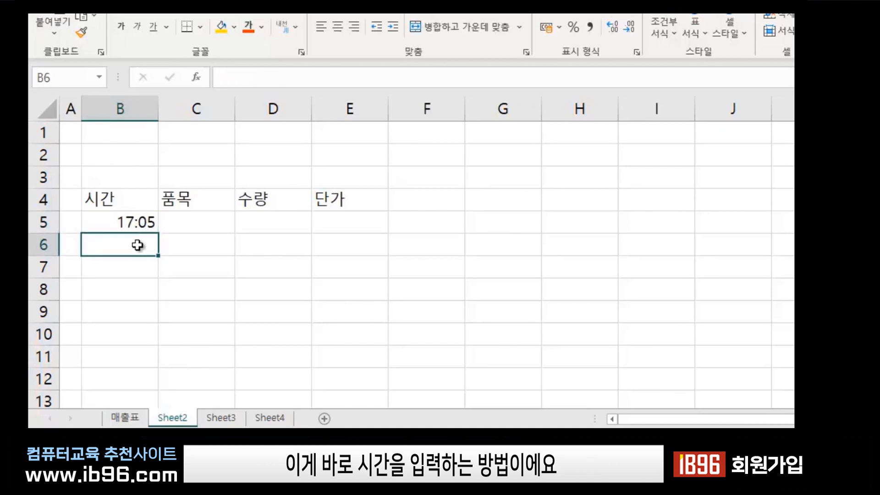
pyautogui.click(133, 217)
pyautogui.click(128, 250)
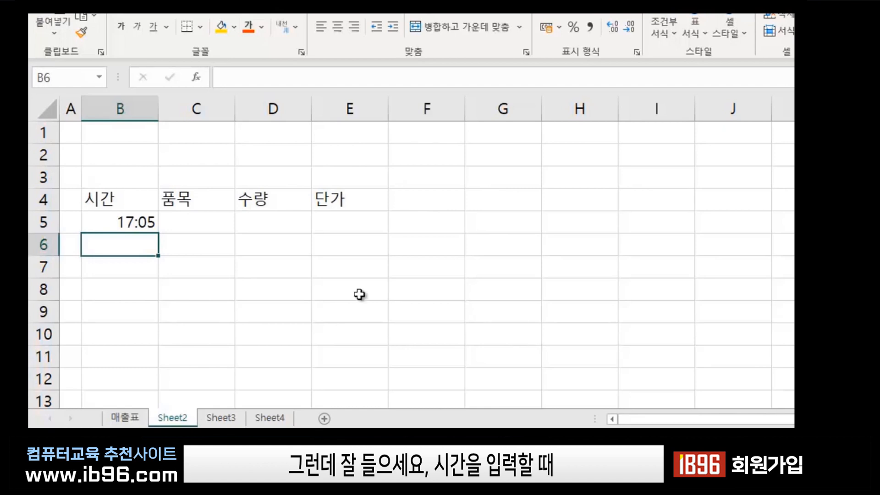
# Clear B5 and insert the current time (20:16) with Ctrl+Shift+;.
pyautogui.click(125, 222)
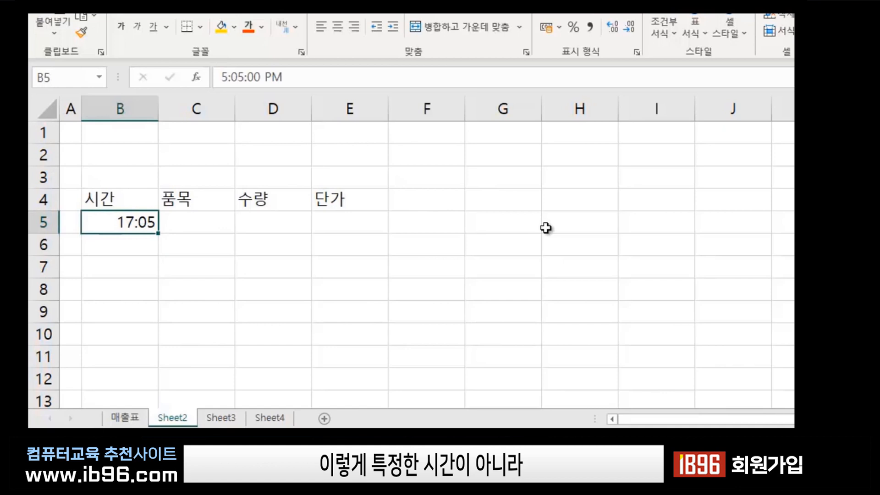
pyautogui.press('Delete')
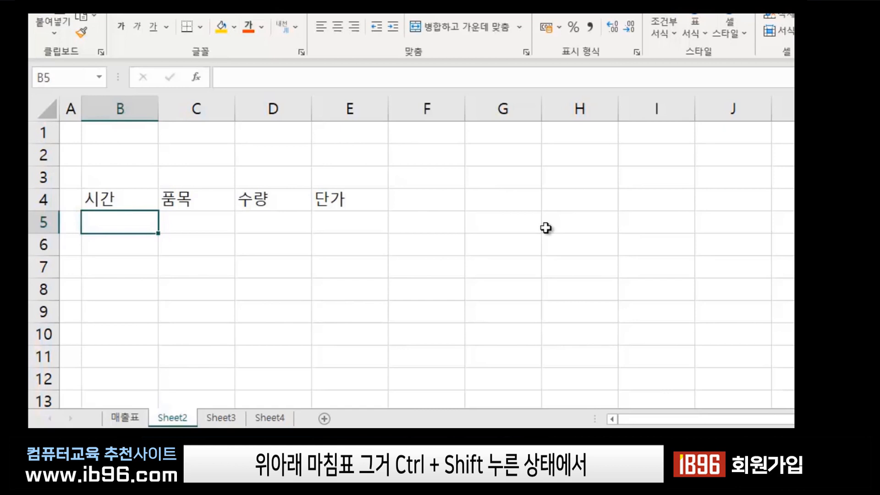
pyautogui.hotkey('ctrl', 'shift', ';')
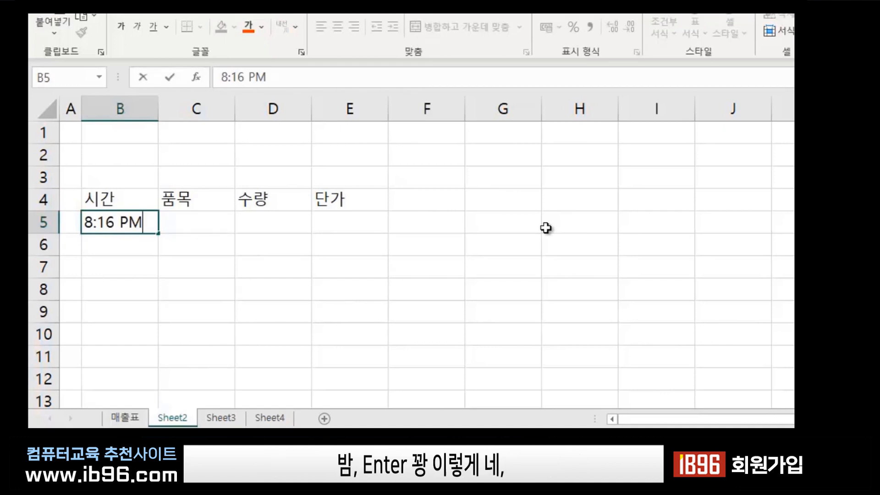
pyautogui.press('Return')
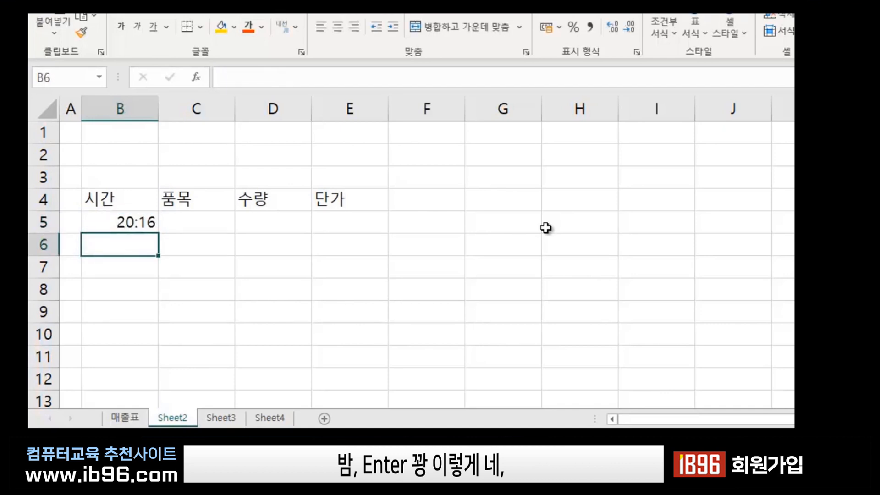
# Check the stored value of the 20:16 time in B5, then select C5.
pyautogui.click(120, 224)
pyautogui.click(131, 240)
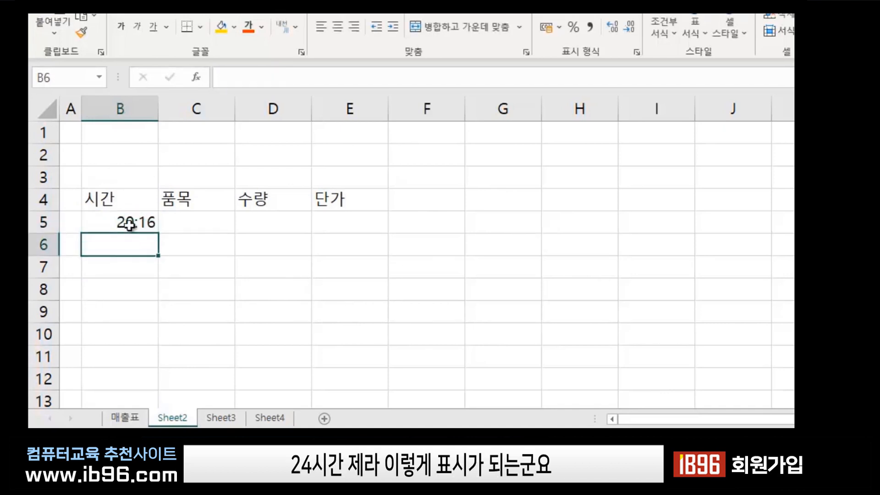
pyautogui.click(124, 222)
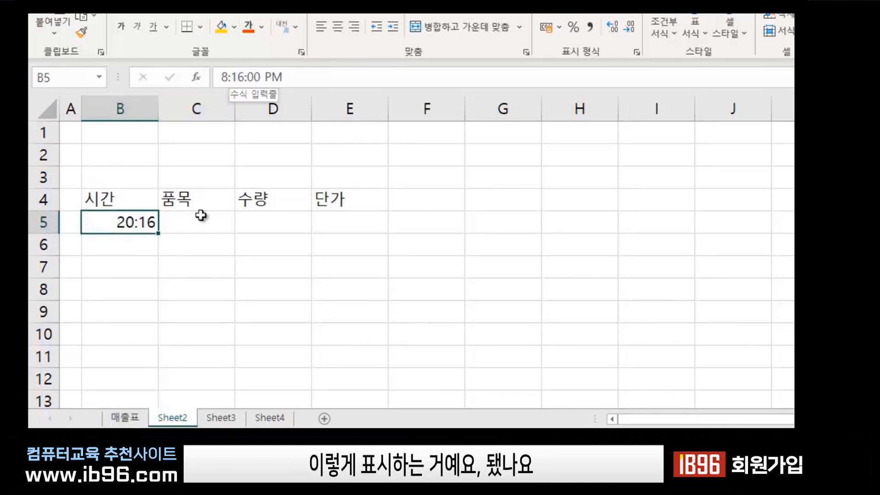
pyautogui.click(148, 243)
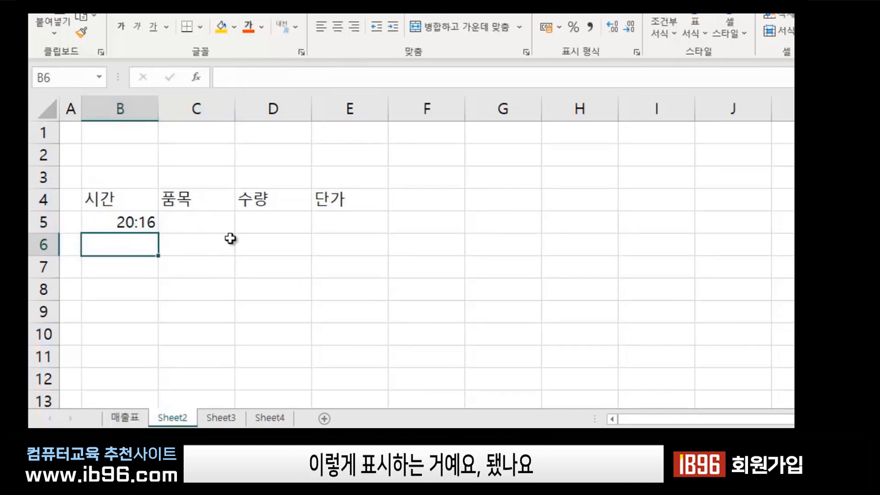
pyautogui.click(128, 224)
pyautogui.click(192, 219)
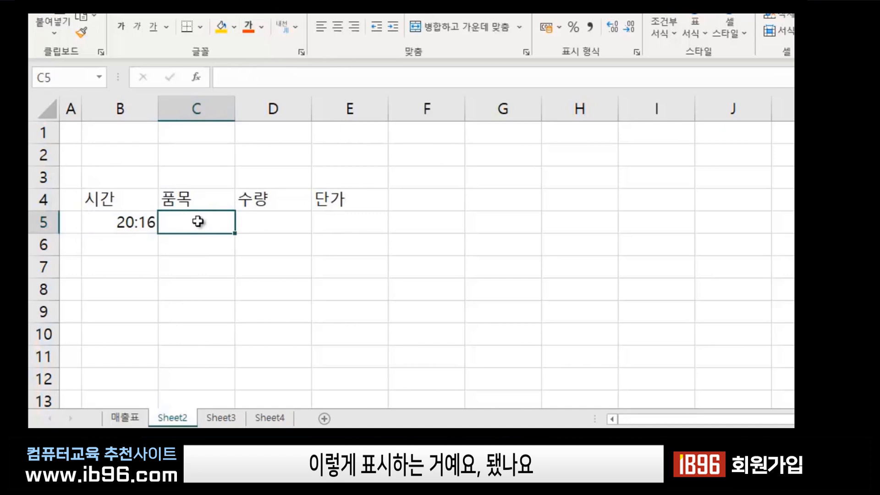
pyautogui.click(120, 221)
pyautogui.click(118, 247)
pyautogui.click(120, 293)
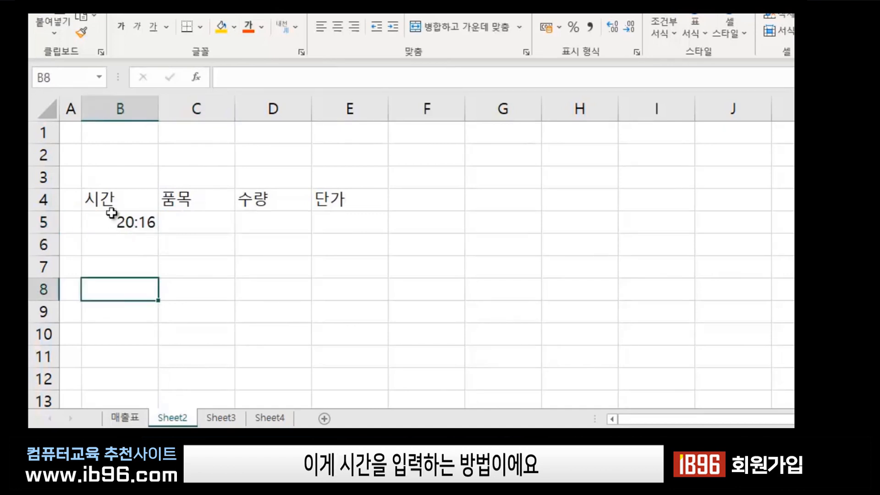
pyautogui.click(112, 216)
pyautogui.click(198, 221)
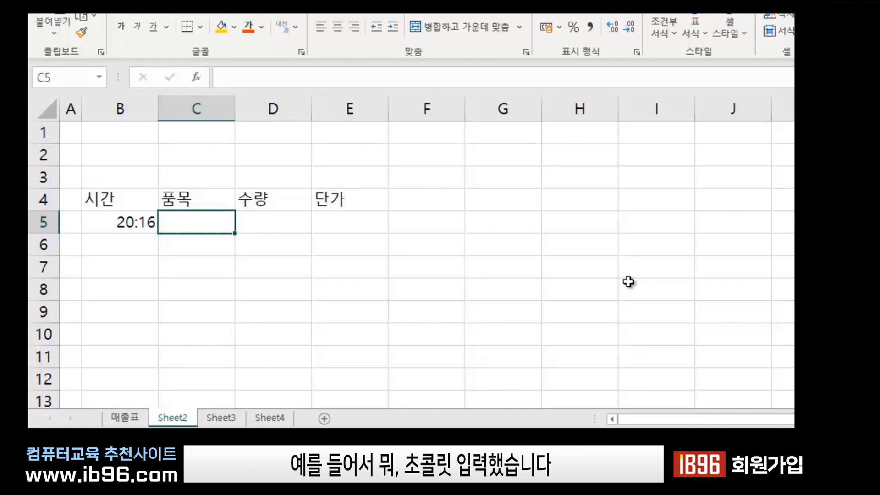
pyautogui.write('초콜')
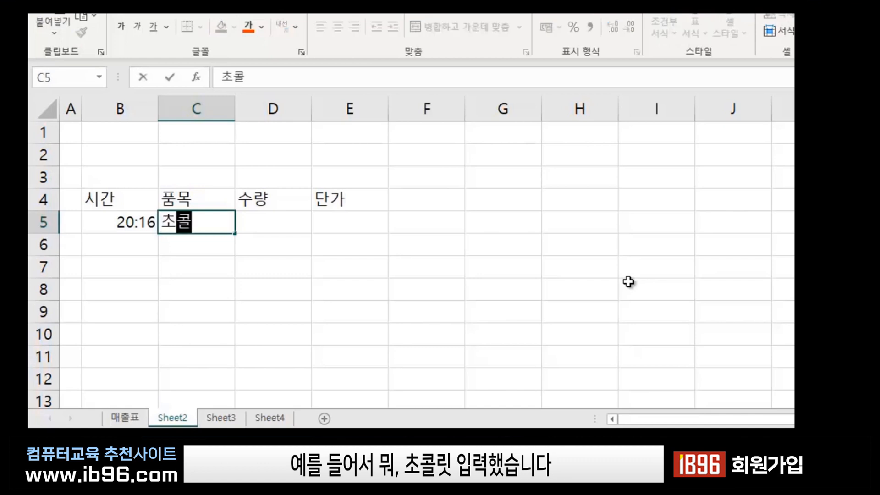
pyautogui.write('릿')
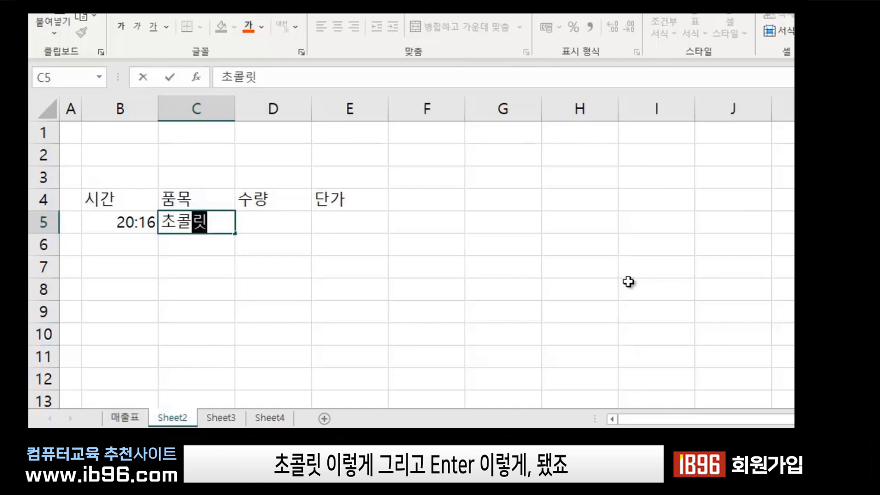
pyautogui.press('Return')
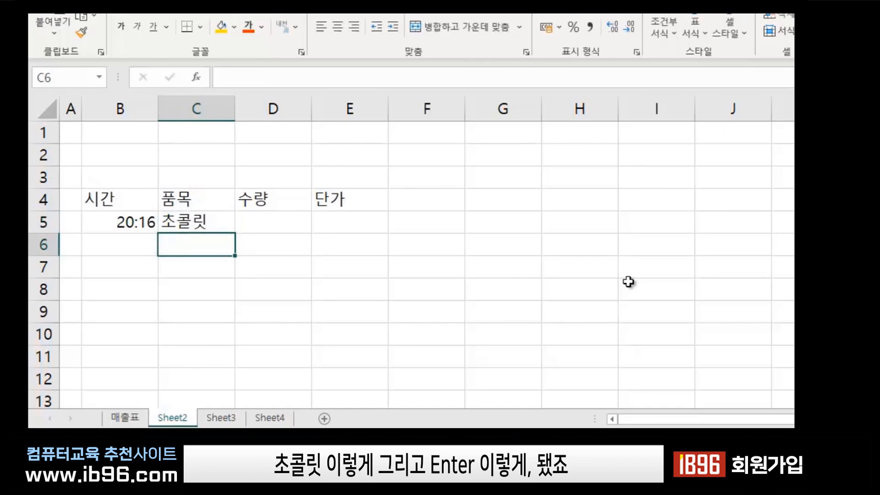
pyautogui.press('Left')
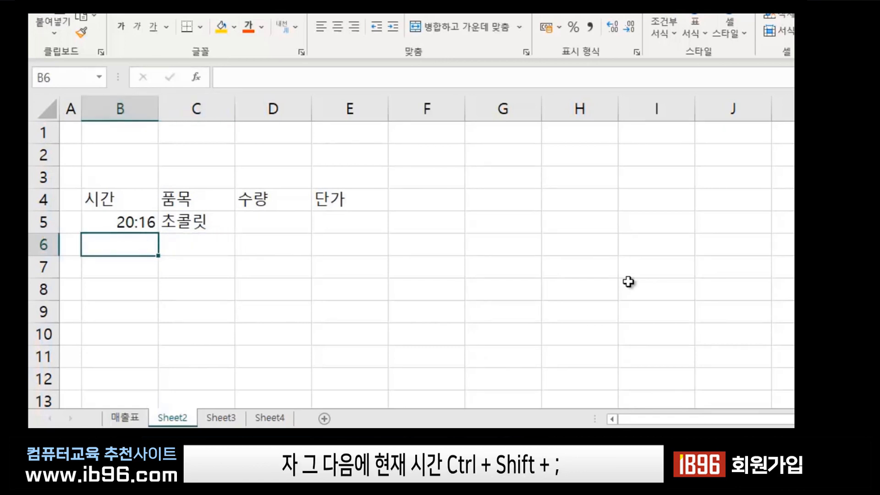
pyautogui.hotkey('ctrl', 'shift', ';')
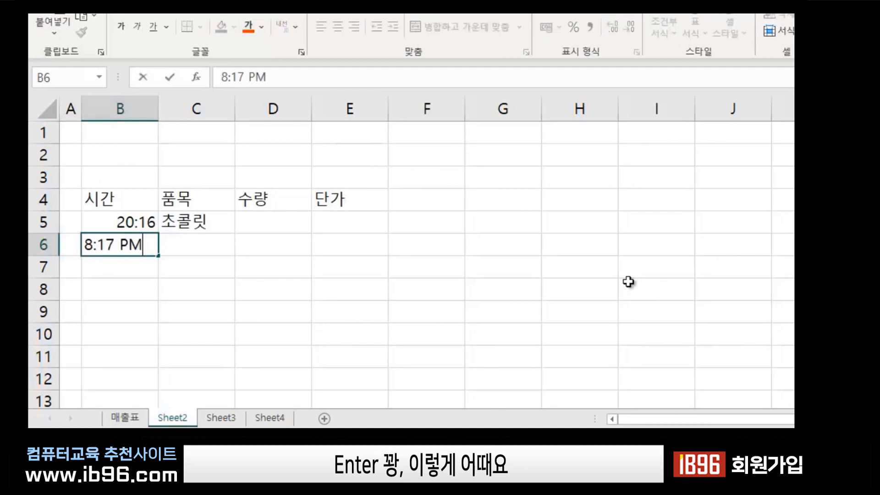
pyautogui.press('Return')
pyautogui.press('Up')
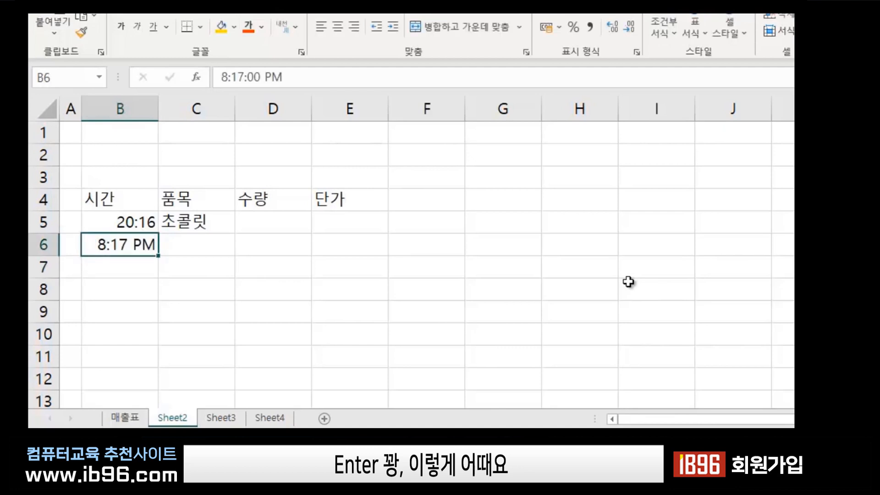
pyautogui.press('Right')
pyautogui.click(113, 226)
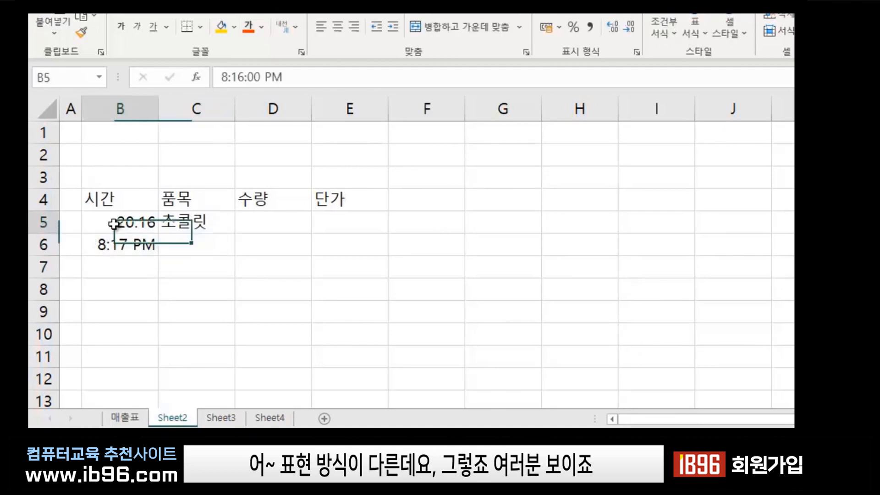
pyautogui.click(210, 262)
pyautogui.click(142, 223)
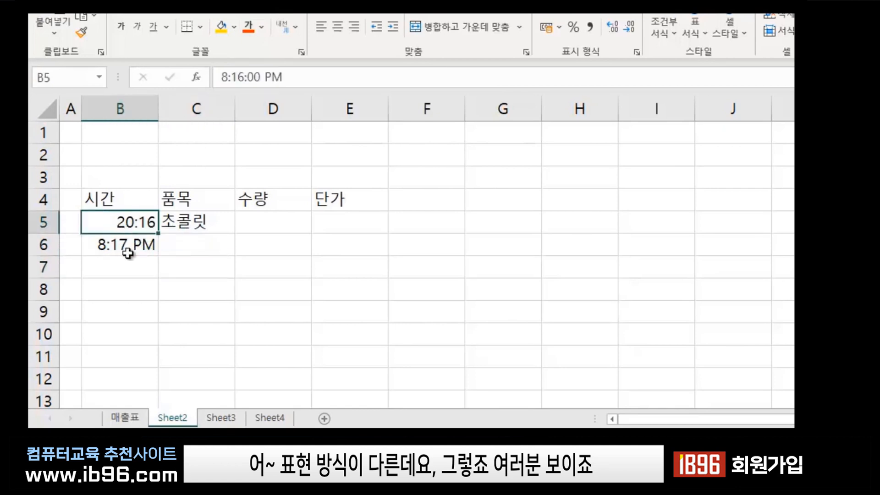
pyautogui.click(137, 243)
pyautogui.click(137, 222)
pyautogui.click(137, 243)
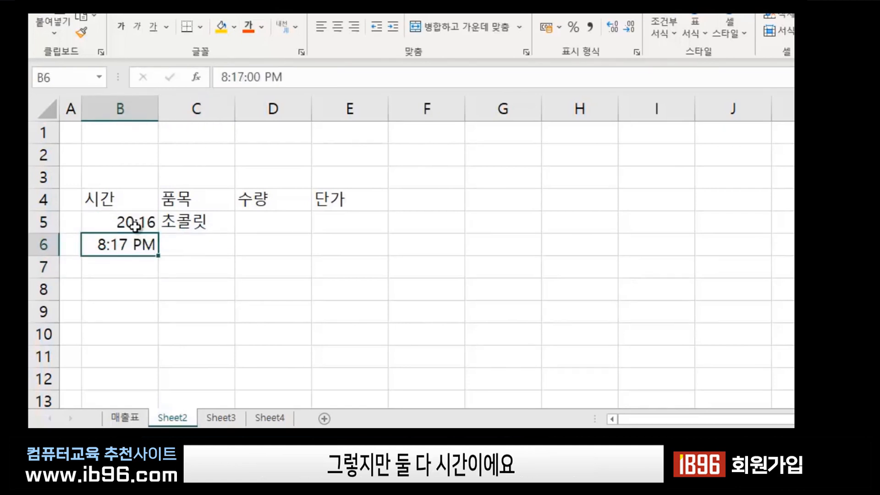
pyautogui.click(138, 222)
pyautogui.click(127, 271)
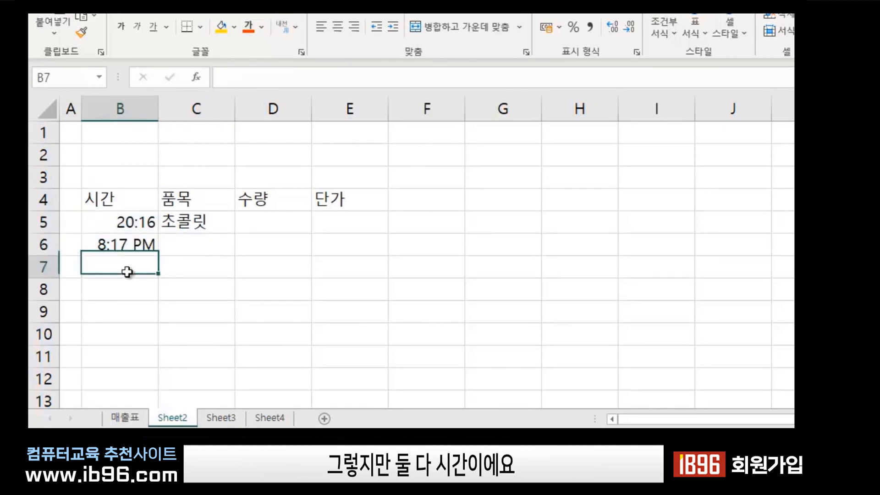
pyautogui.click(122, 222)
pyautogui.click(125, 249)
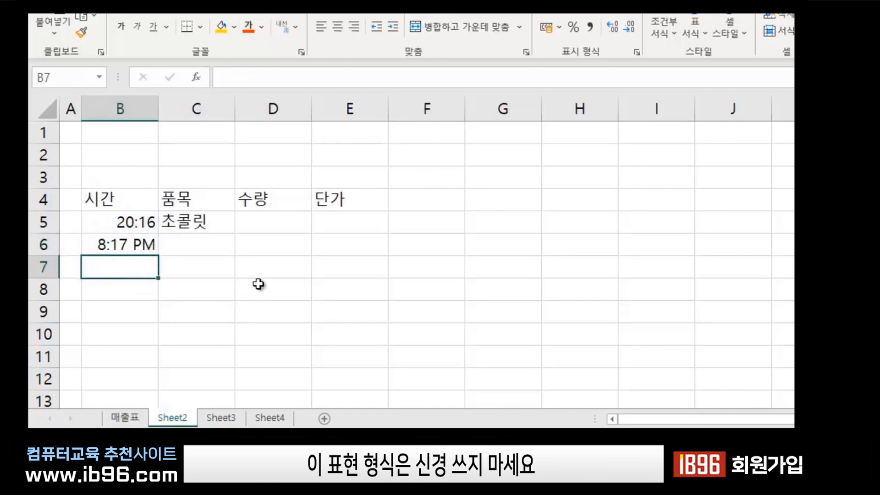
pyautogui.click(180, 243)
pyautogui.click(130, 225)
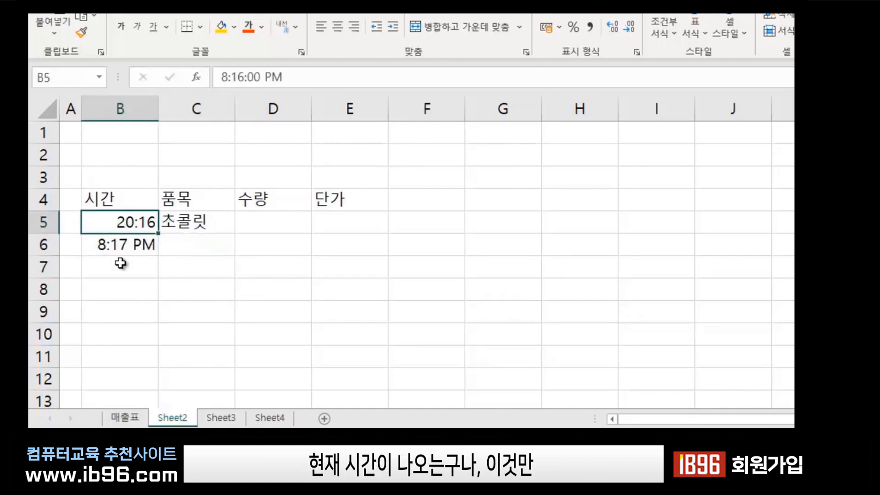
pyautogui.click(122, 247)
pyautogui.click(186, 246)
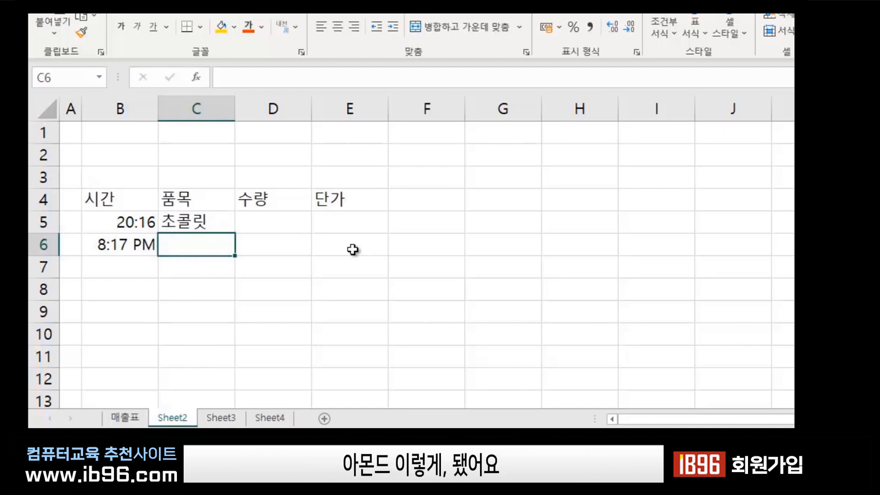
# Enter 아몬드 in C6 and 요플레바이오 in C7.
pyautogui.write('아몬ㄷㅡ')
pyautogui.press('Return')
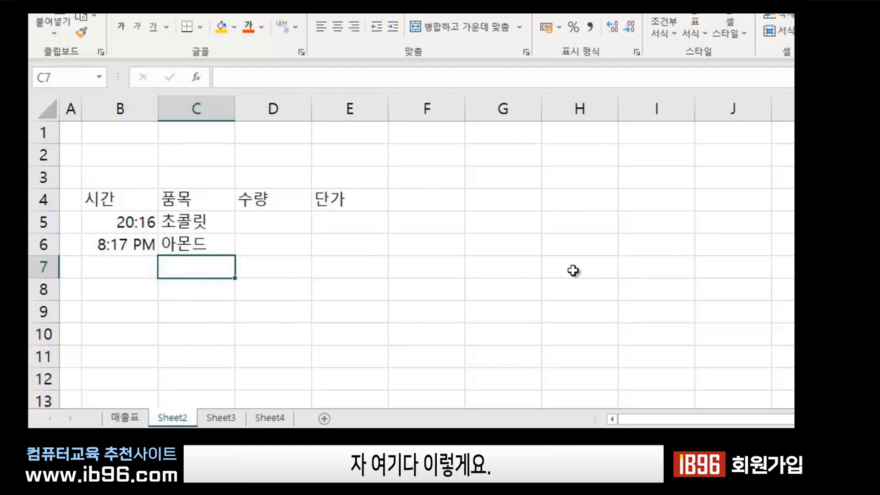
pyautogui.write('요플')
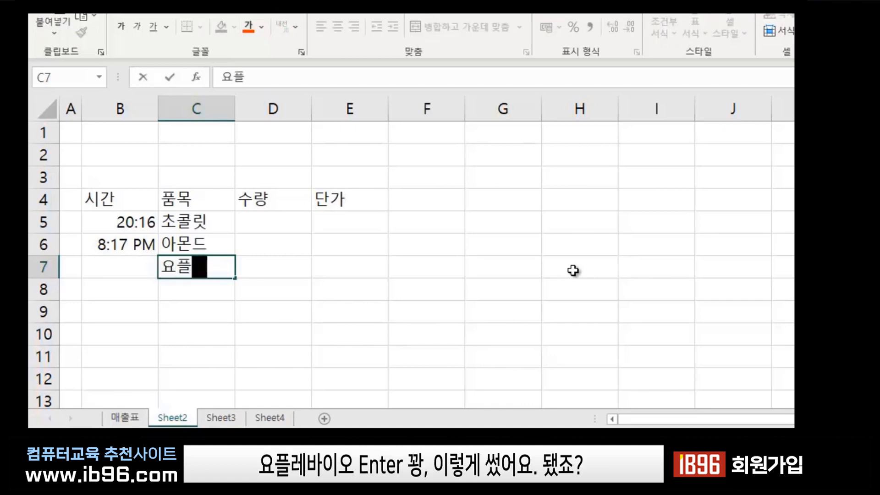
pyautogui.write('레바이오')
pyautogui.press('Return')
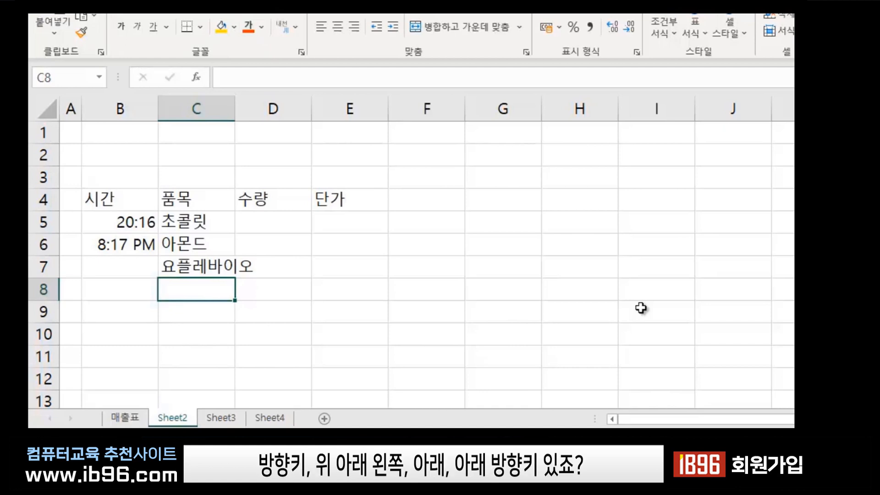
# Pick 초콜릿 from the column's existing entries into C8, then move down to C9.
pyautogui.click(330, 321)
pyautogui.click(212, 294)
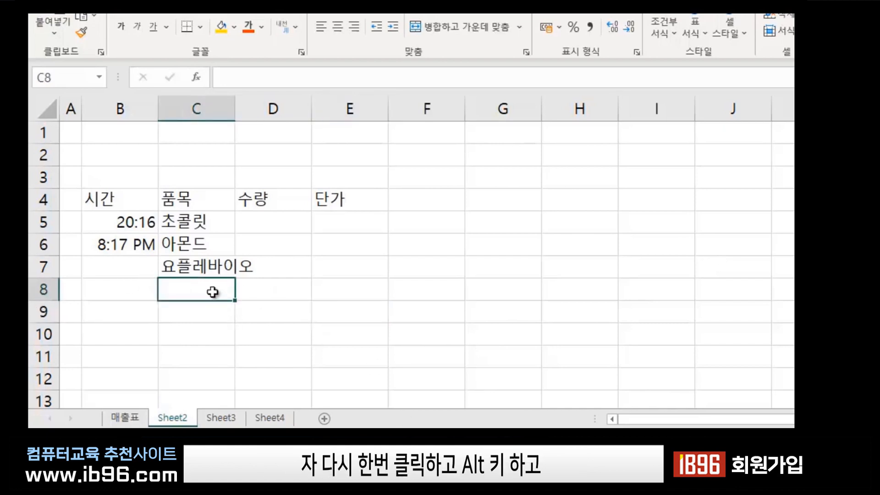
pyautogui.hotkey('alt', 'Down')
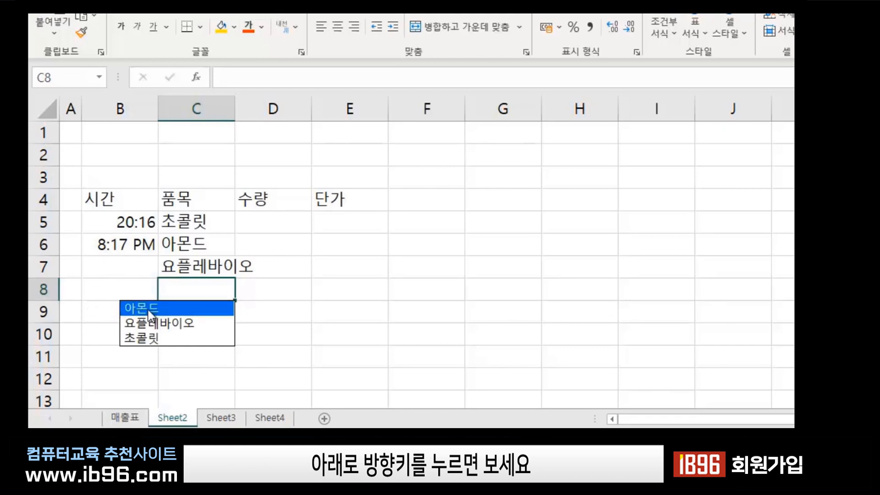
pyautogui.click(157, 338)
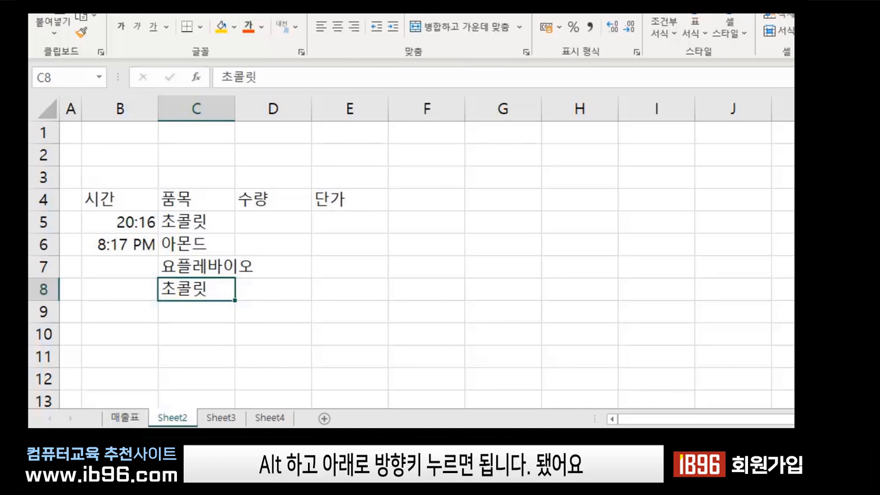
pyautogui.press('Return')
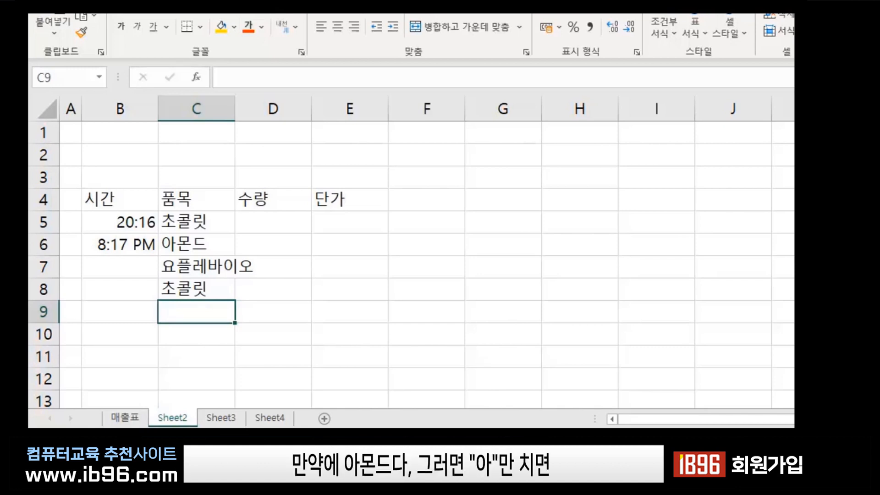
# Enter 아몬드 via AutoComplete in C9, type 아이스크림 in C10, and pick 아몬드 for C11.
pyautogui.write('아몬드')
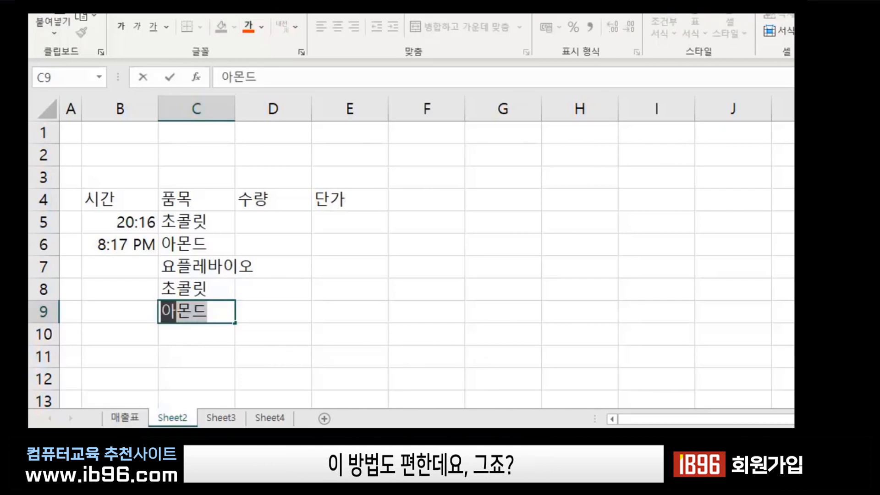
pyautogui.press('Return')
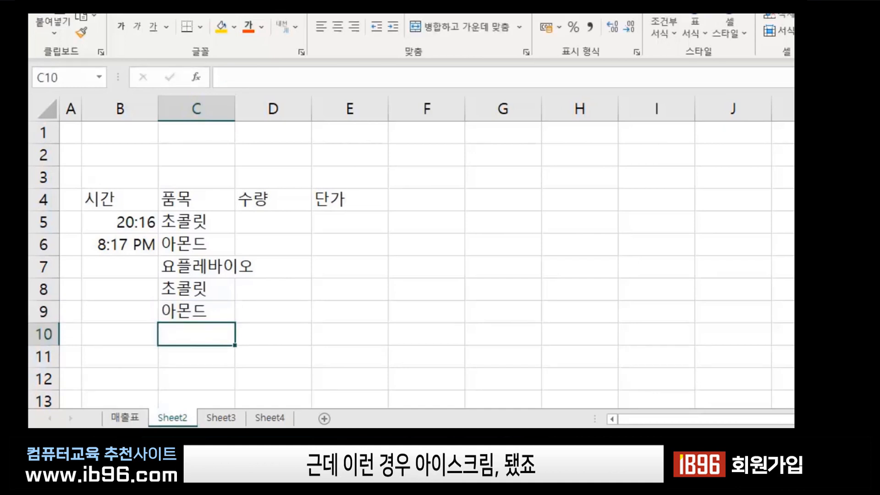
pyautogui.write('아이스클')
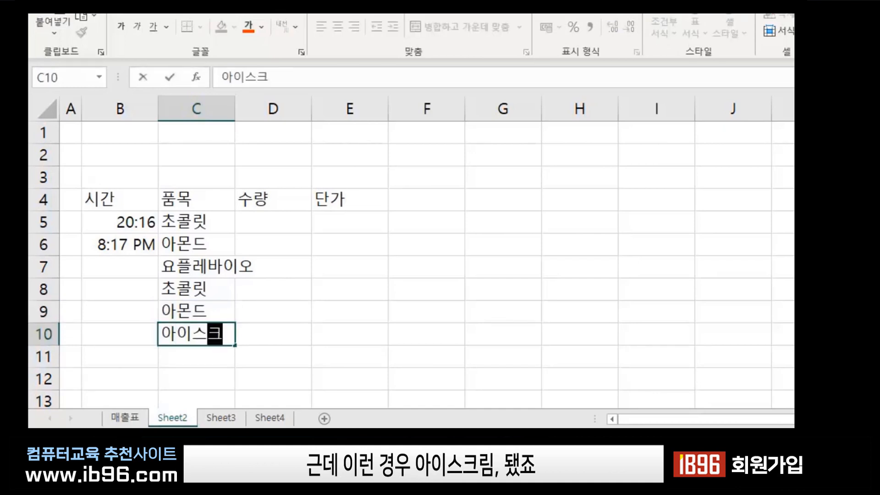
pyautogui.write('림')
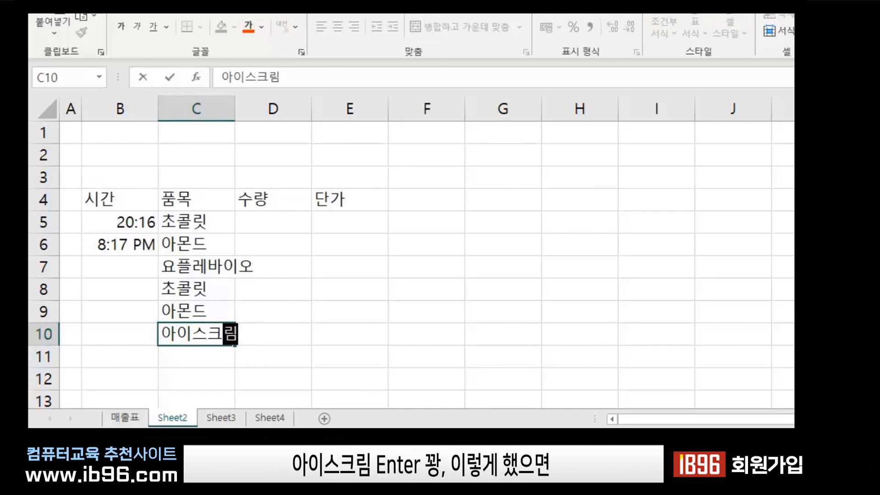
pyautogui.press('Return')
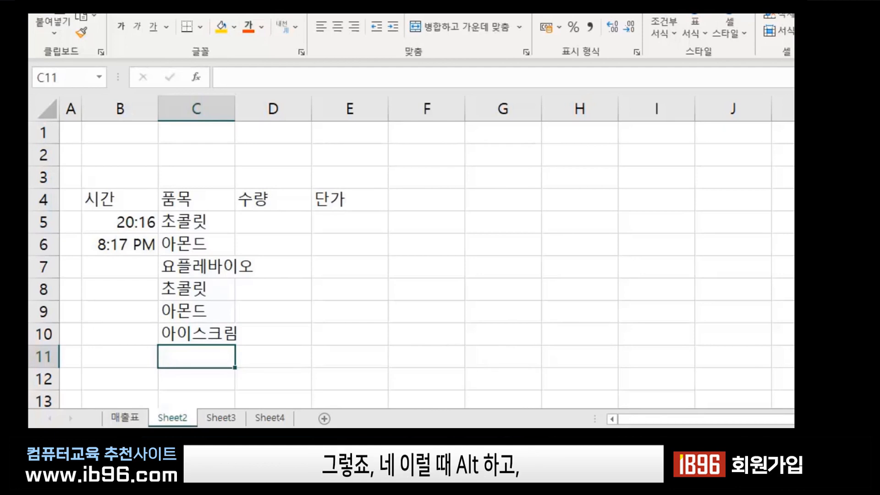
pyautogui.hotkey('alt', 'Down')
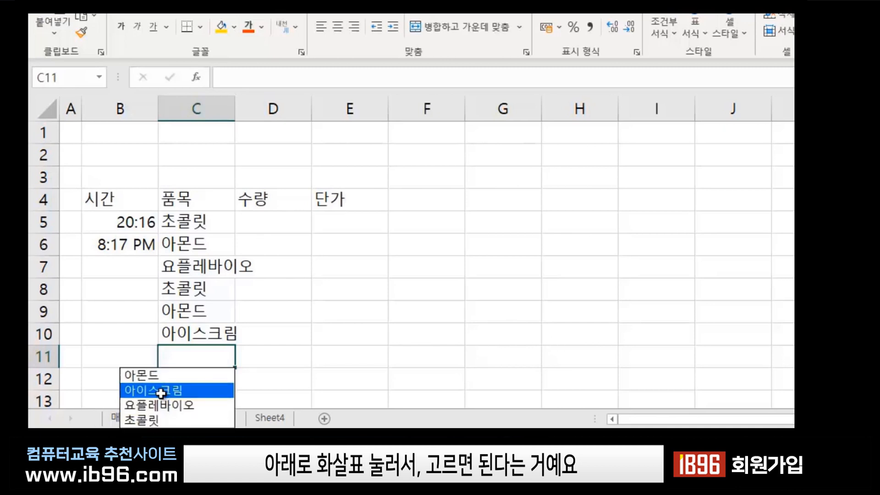
pyautogui.click(153, 376)
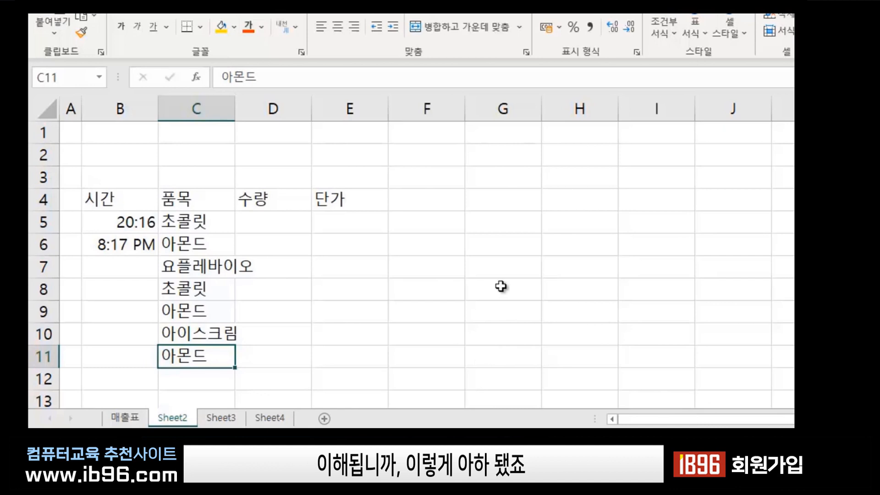
pyautogui.press('Return')
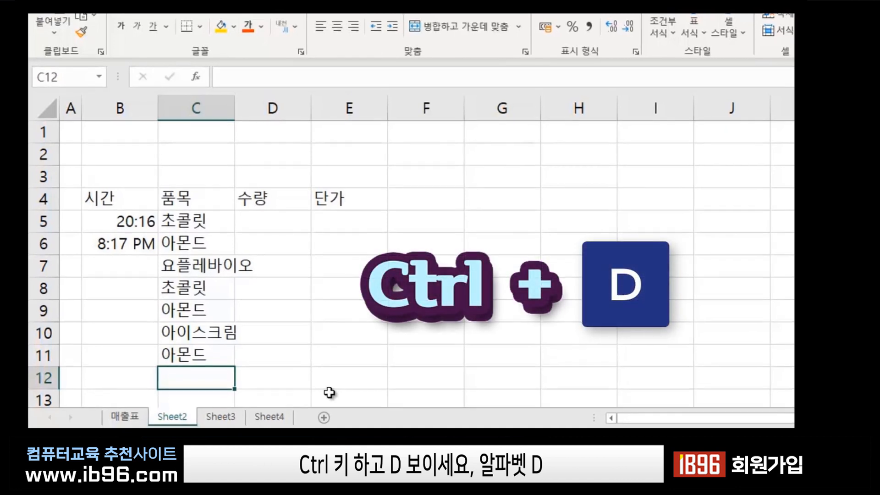
# Copy 아몬드 from C11 down into C12 with Ctrl+D.
pyautogui.hotkey('ctrl', 'd')
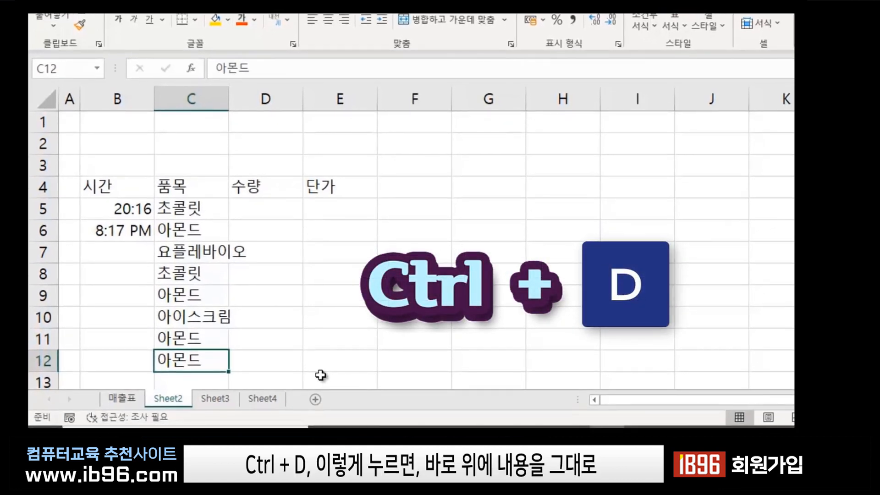
pyautogui.press('Return')
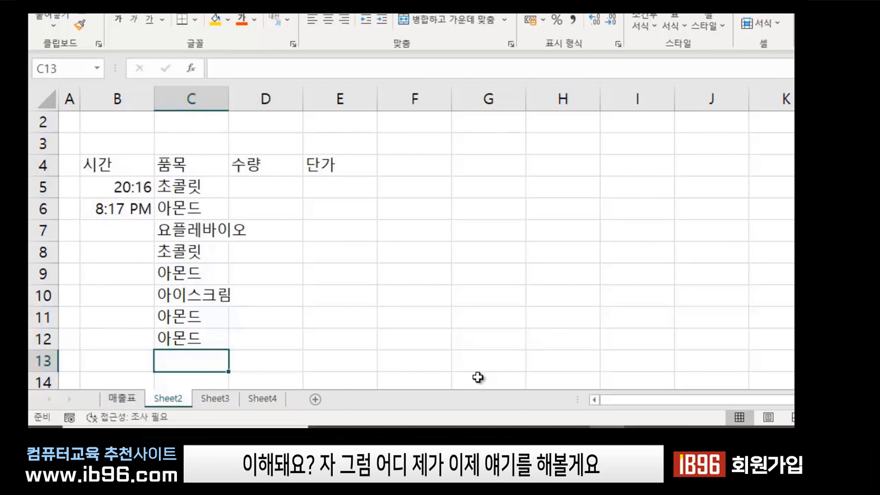
pyautogui.click(277, 312)
pyautogui.click(182, 313)
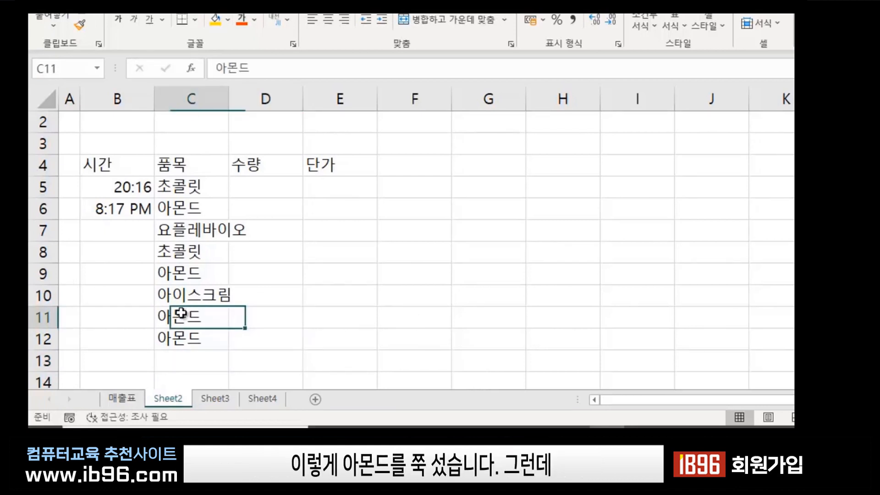
pyautogui.click(177, 338)
pyautogui.click(174, 360)
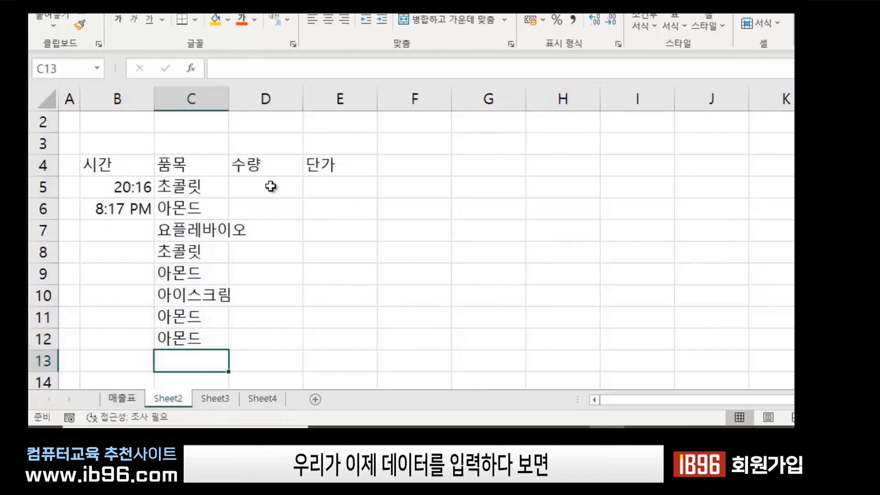
# Auto-fit column C to its longest item name, then return to C13.
pyautogui.doubleClick(228, 94)
pyautogui.click(336, 280)
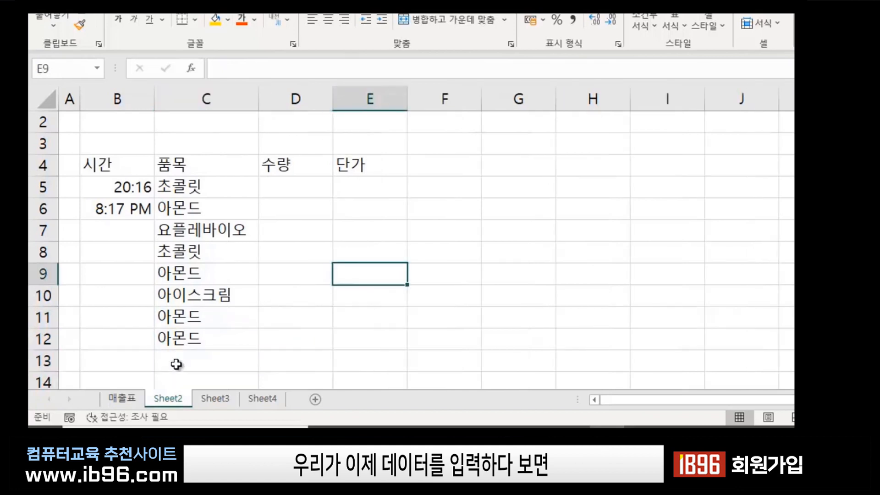
pyautogui.click(177, 362)
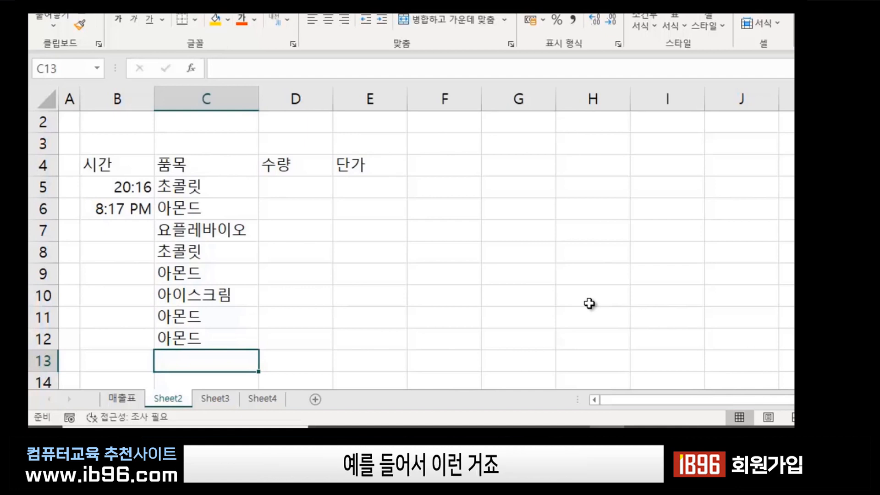
# Enter 검은콩두유 in C13 and reopen the cell for in-place editing.
pyautogui.write('검은코')
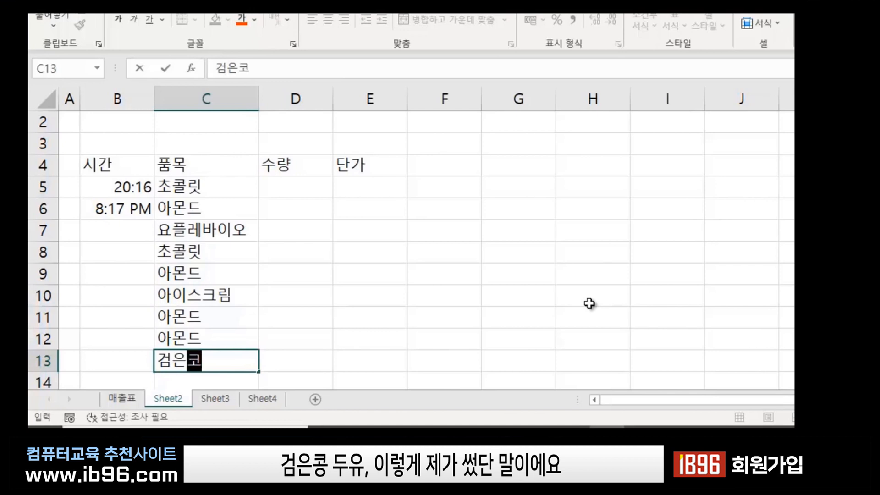
pyautogui.write('ㅇ두유')
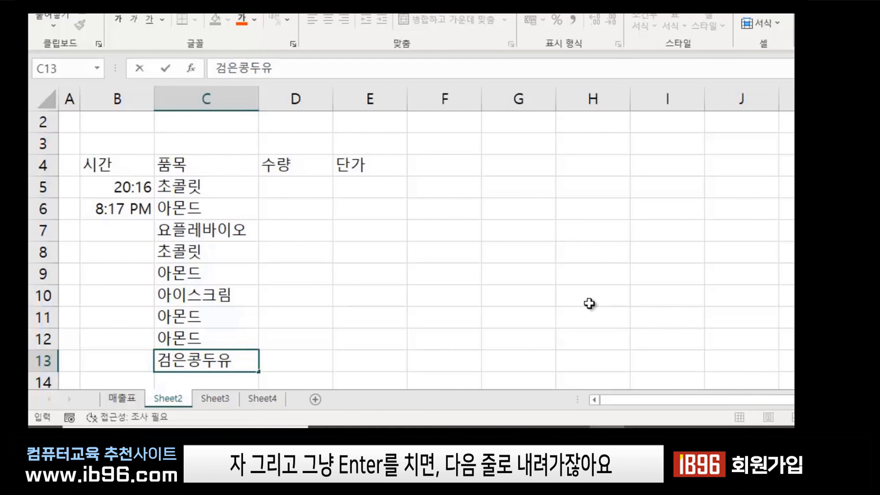
pyautogui.press('Return')
pyautogui.click(234, 335)
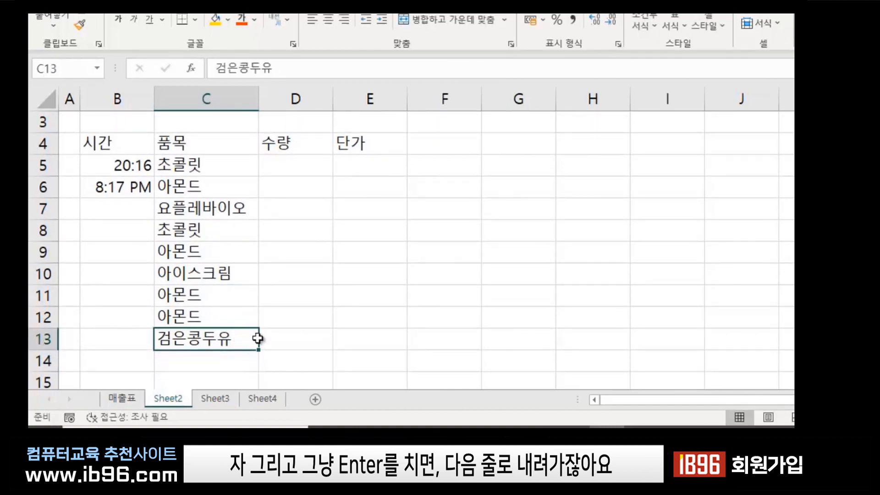
pyautogui.doubleClick(234, 337)
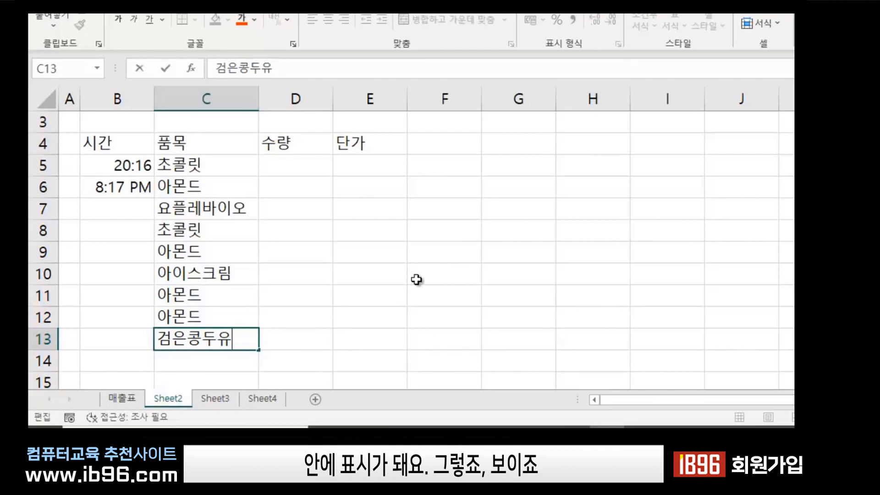
pyautogui.click(394, 333)
pyautogui.keyDown('ctrl'); pyautogui.scroll(2, 334, 317); pyautogui.keyUp('ctrl')
pyautogui.scroll(-2, 335, 314)
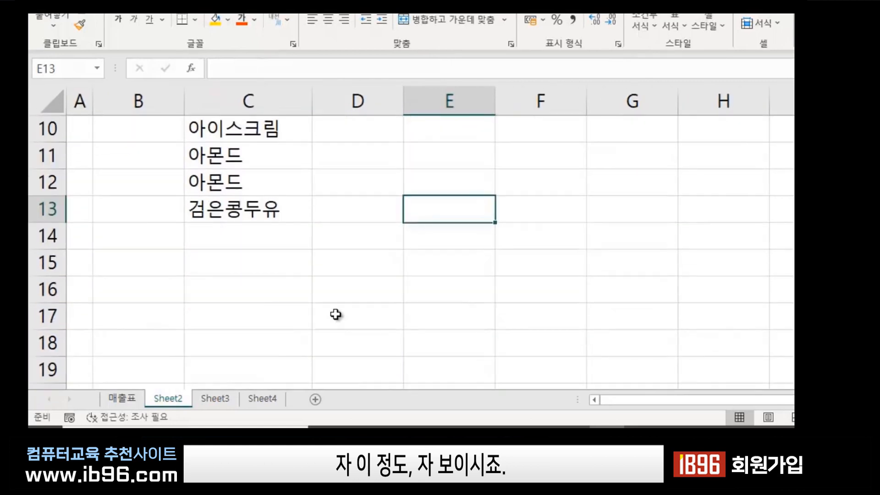
pyautogui.doubleClick(295, 206)
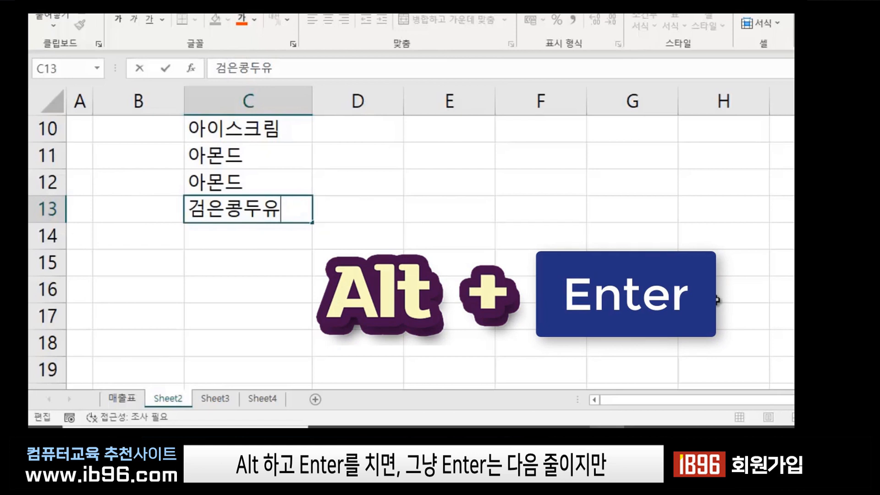
# Add (125ml) on a second line inside C13, below 검은콩두유.
pyautogui.hotkey('alt', 'Return')
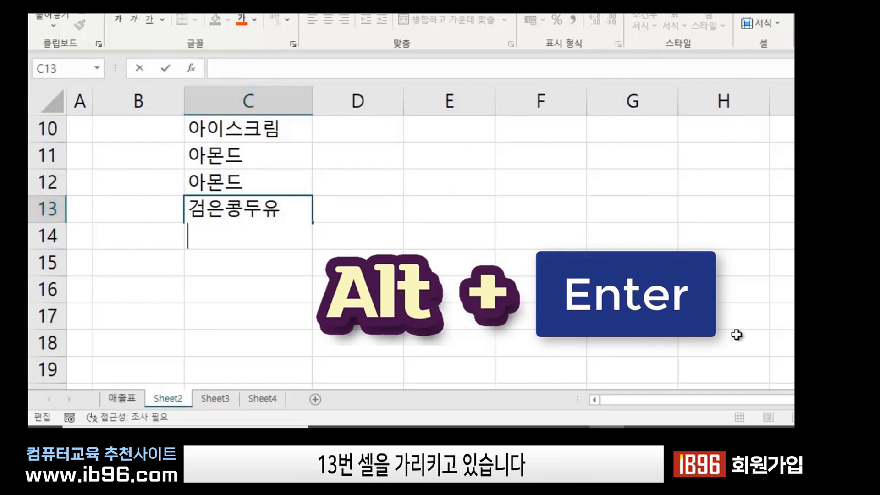
pyautogui.write('(1')
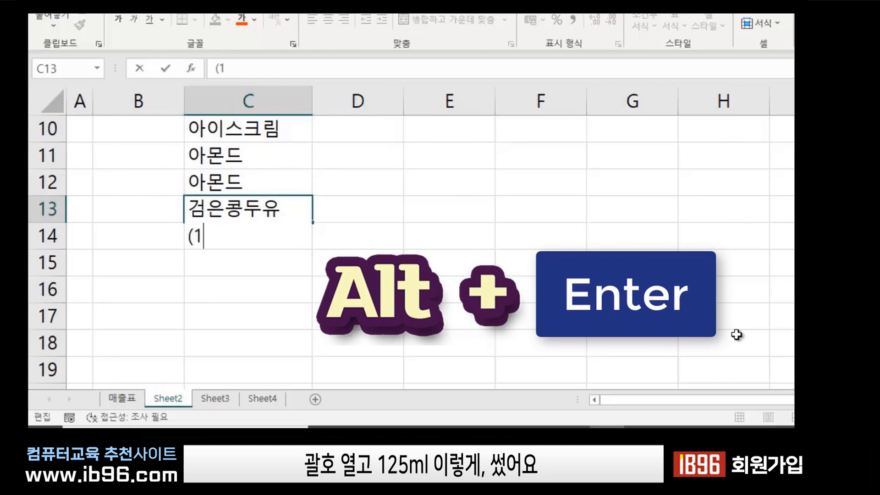
pyautogui.write('25ml')
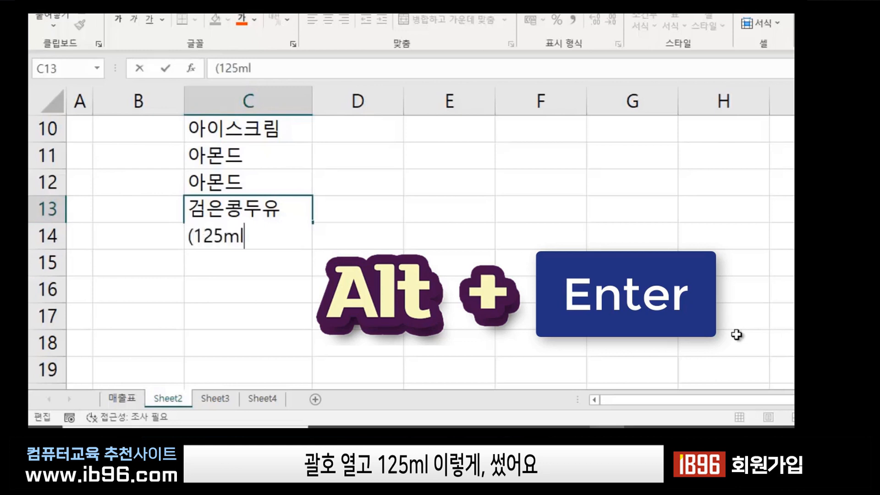
pyautogui.write(')')
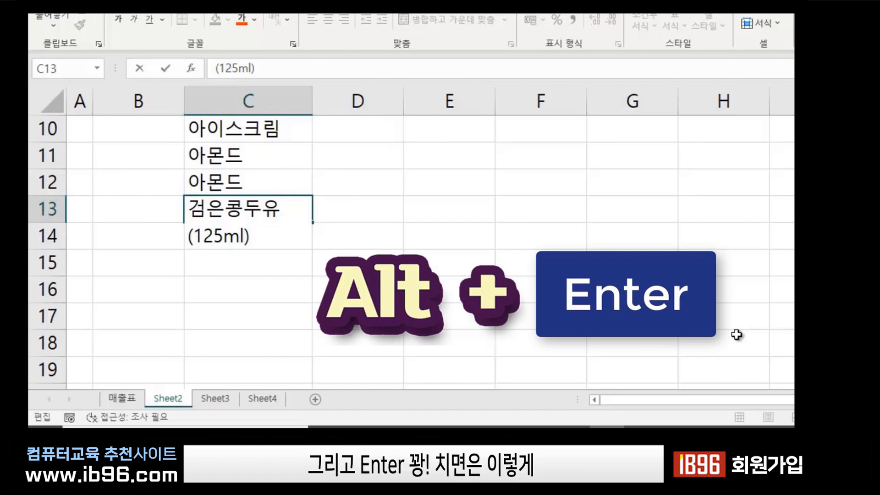
pyautogui.press('Return')
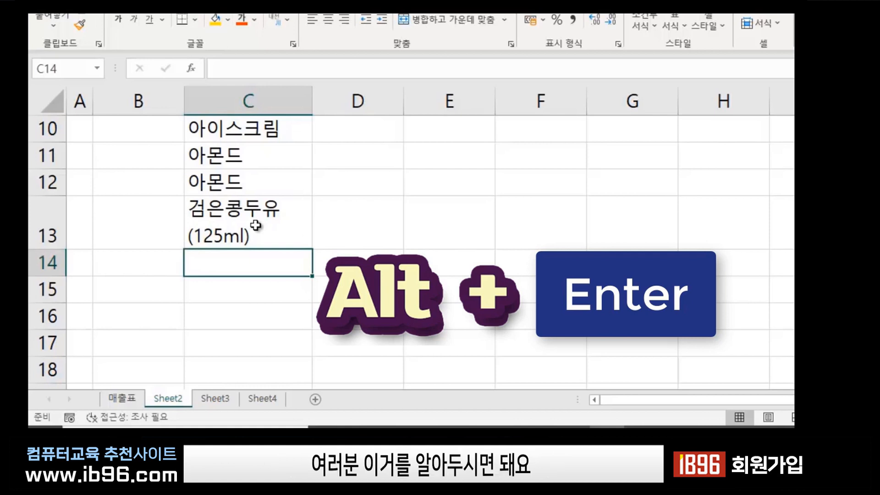
pyautogui.scroll(3, 267, 203)
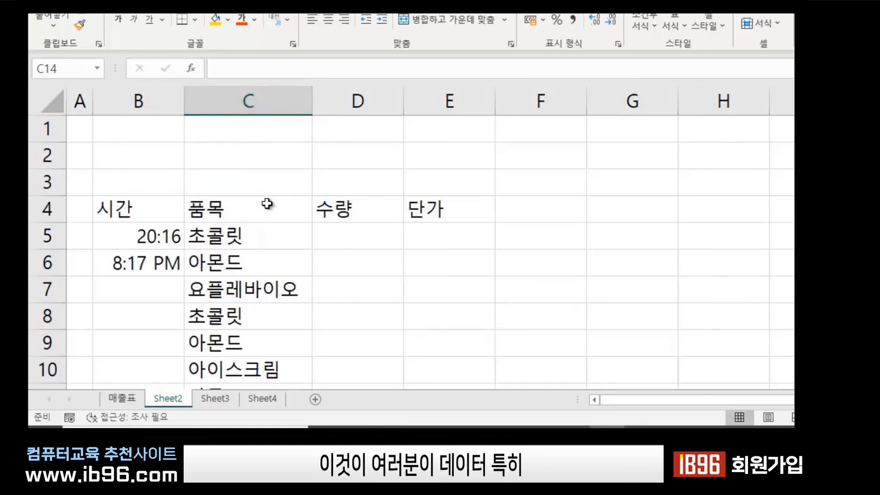
pyautogui.scroll(-2, 262, 238)
pyautogui.scroll(2, 267, 256)
pyautogui.scroll(-3, 215, 252)
pyautogui.scroll(1, 226, 249)
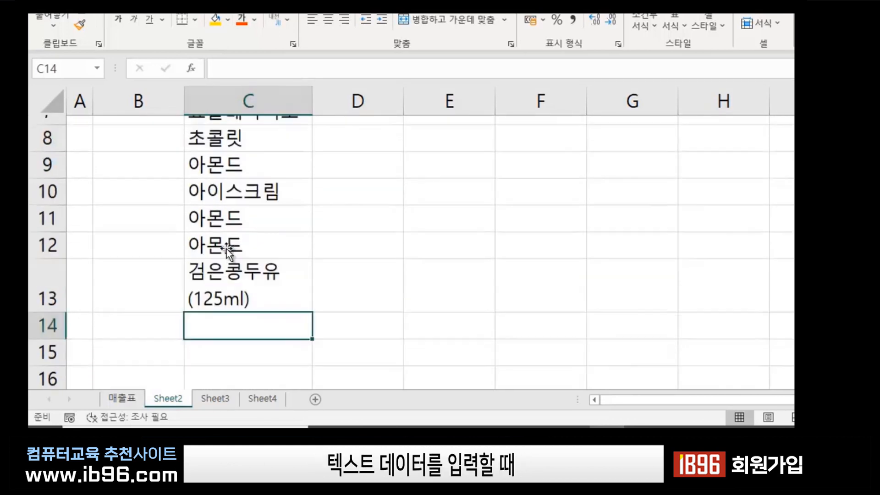
pyautogui.scroll(3, 226, 248)
pyautogui.scroll(-2, 275, 286)
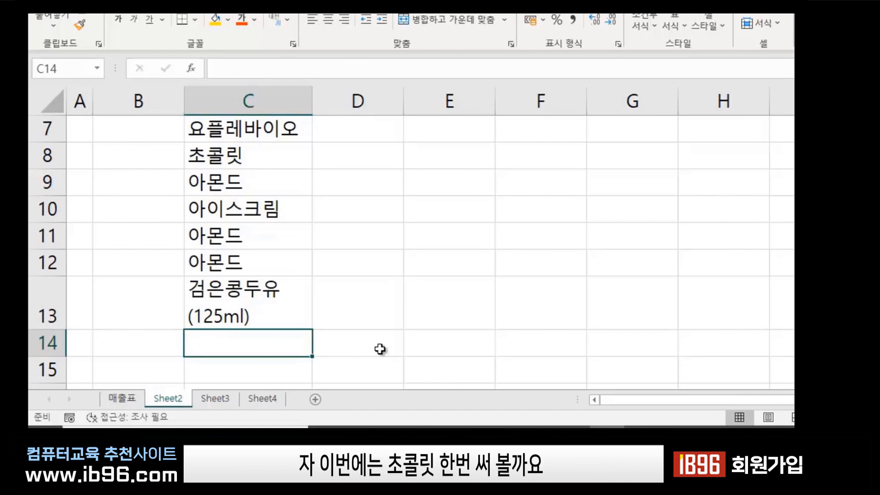
# Clear stray letters in C14 and choose 초콜릿 from the column's pick list.
pyautogui.write('chzh')
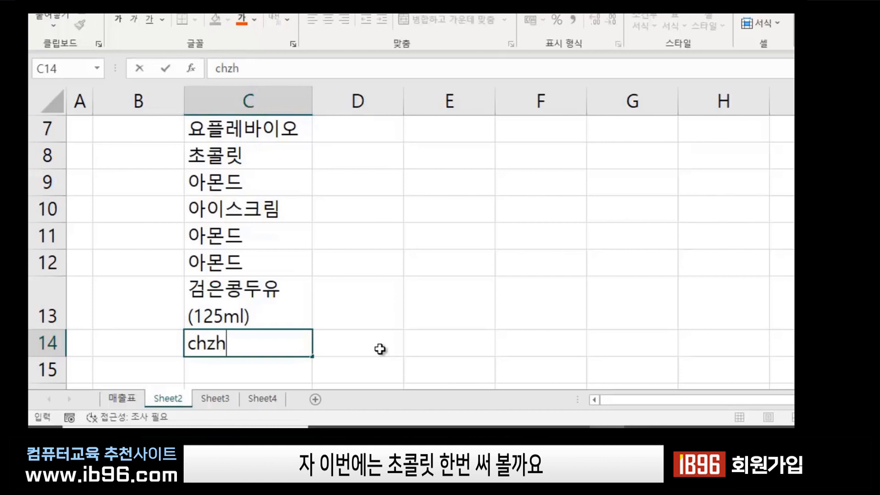
pyautogui.press('BackSpace')
pyautogui.press('BackSpace')
pyautogui.press('BackSpace')
pyautogui.press('BackSpace')
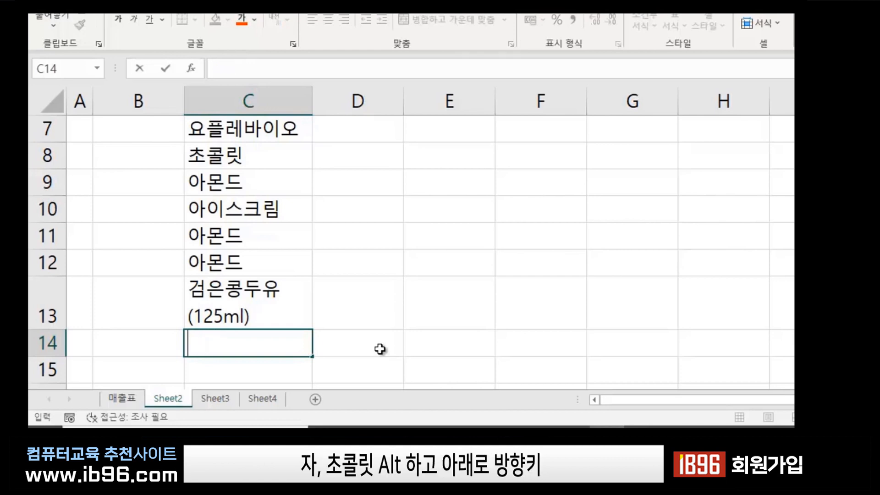
pyautogui.hotkey('alt', 'Down')
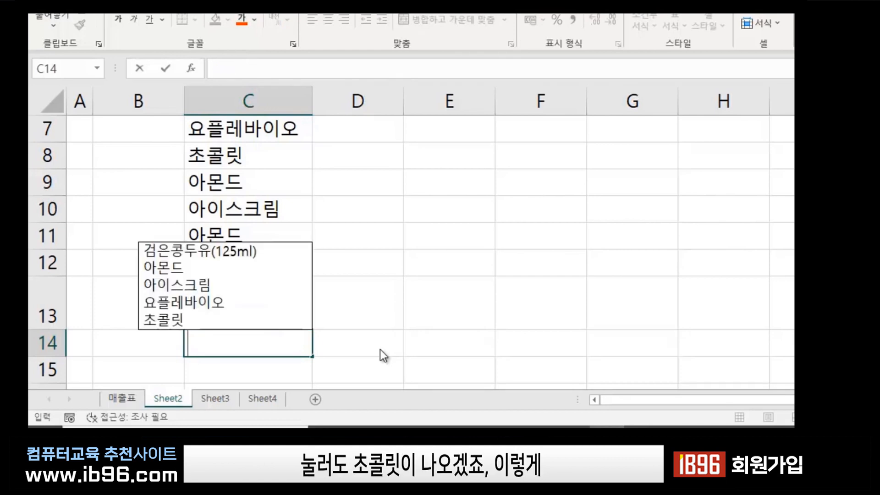
pyautogui.press('Down')
pyautogui.press('Down')
pyautogui.press('Down')
pyautogui.press('Down')
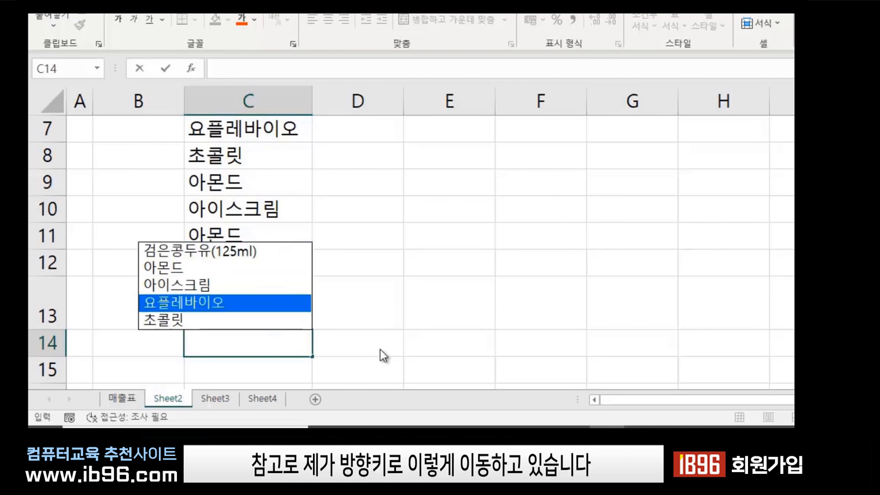
pyautogui.press('Down')
pyautogui.press('Up')
pyautogui.press('Up')
pyautogui.press('Up')
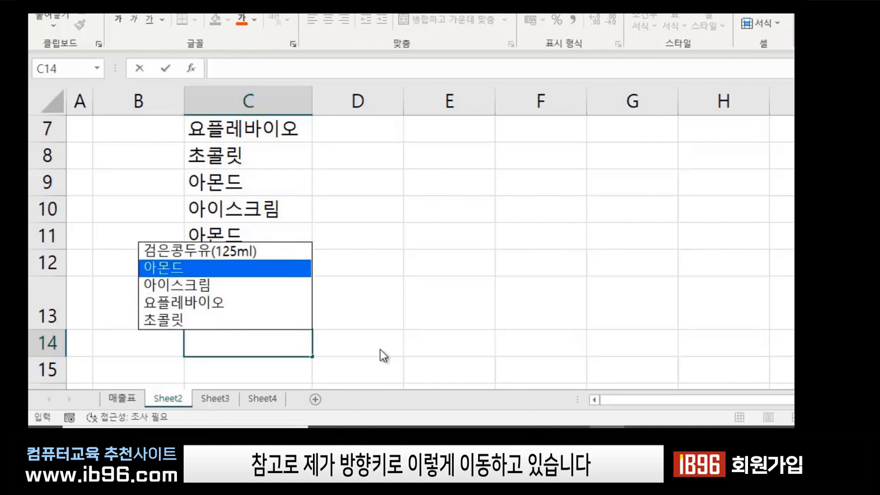
pyautogui.press('Up')
pyautogui.press('Down')
pyautogui.press('Down')
pyautogui.press('Down')
pyautogui.press('Down')
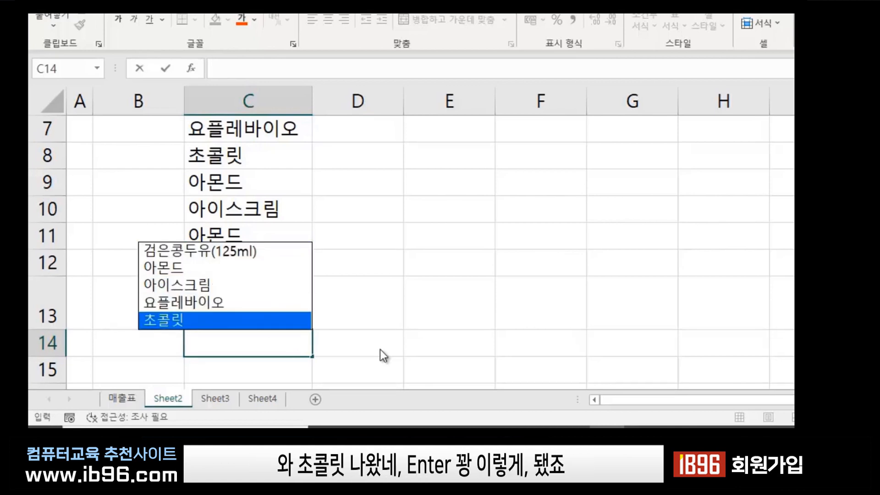
pyautogui.press('Return')
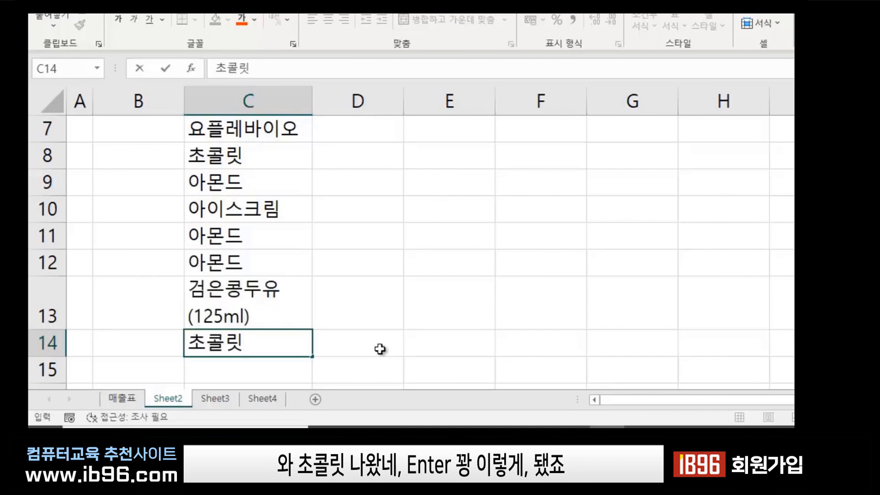
pyautogui.press('Return')
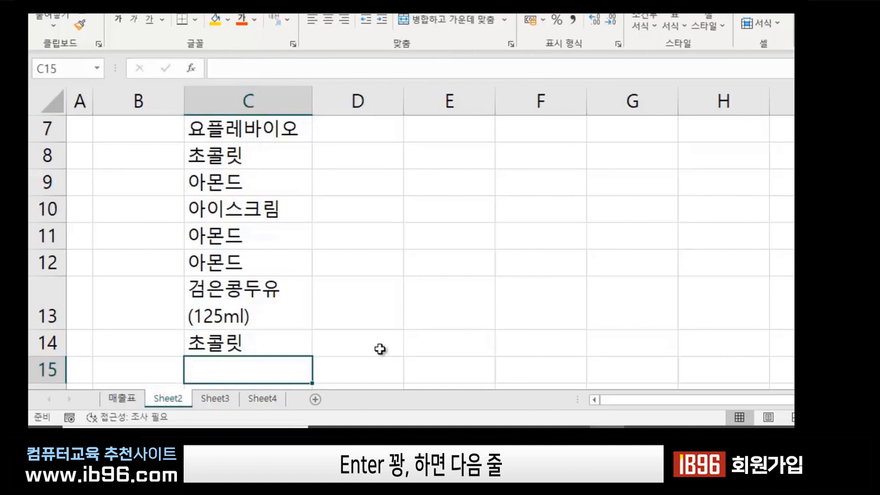
pyautogui.scroll(2, 380, 350)
pyautogui.scroll(-3, 380, 349)
pyautogui.scroll(3, 363, 370)
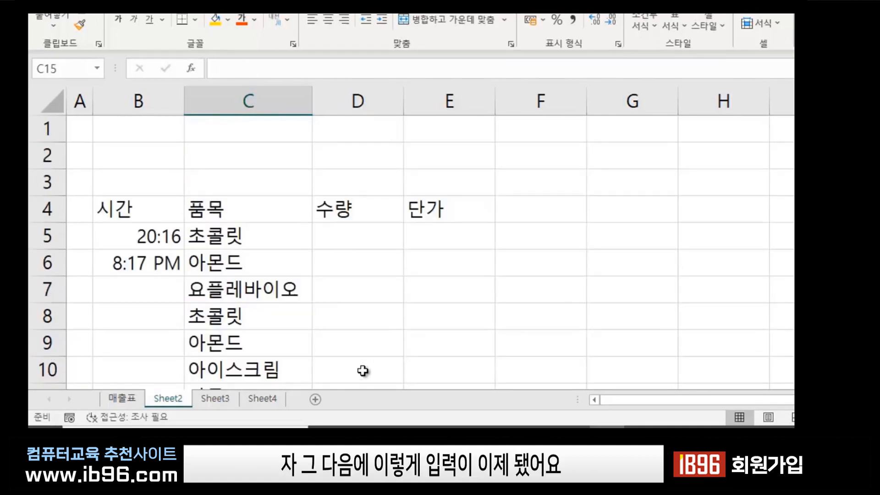
pyautogui.scroll(-2, 363, 370)
pyautogui.scroll(1, 363, 370)
pyautogui.scroll(-2, 363, 371)
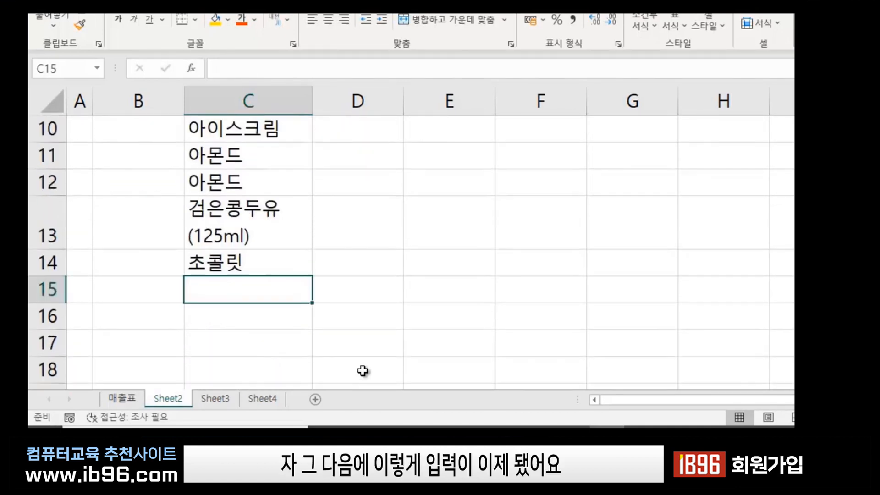
pyautogui.scroll(3, 363, 370)
pyautogui.scroll(-2, 311, 360)
pyautogui.scroll(2, 311, 359)
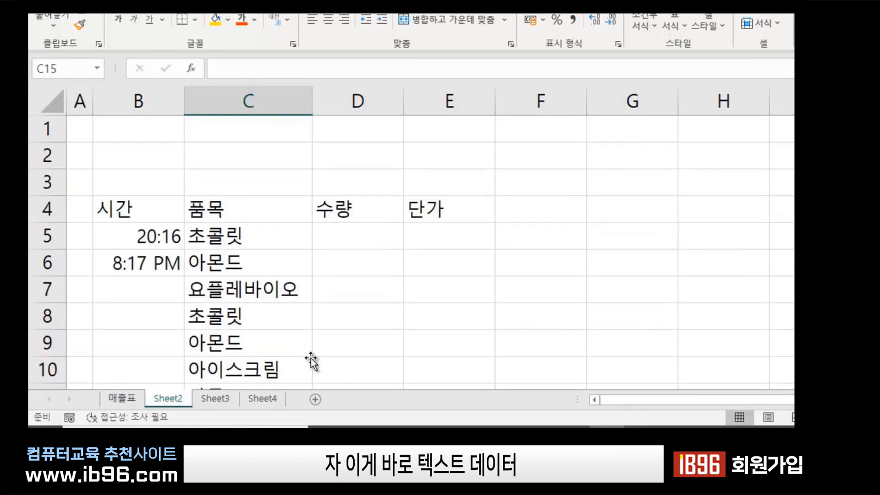
pyautogui.scroll(-2, 311, 359)
pyautogui.scroll(2, 311, 359)
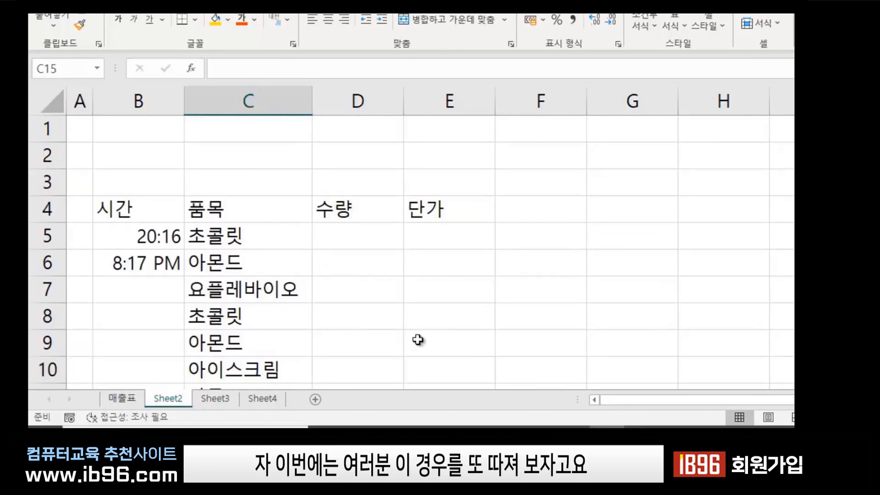
pyautogui.click(421, 325)
pyautogui.click(514, 282)
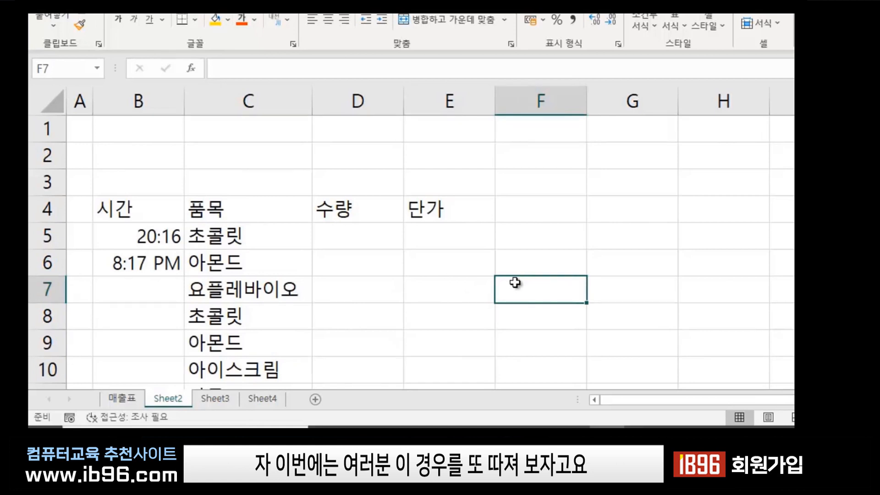
pyautogui.click(340, 236)
pyautogui.click(347, 268)
pyautogui.click(353, 334)
pyautogui.click(495, 268)
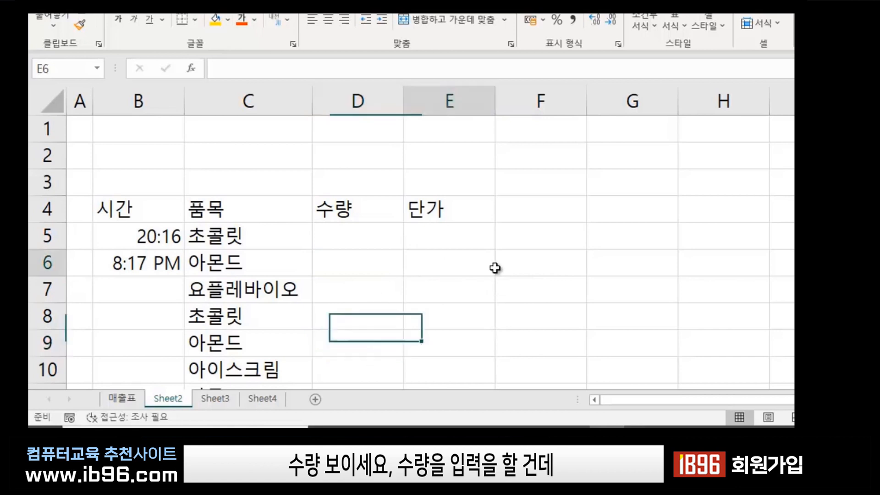
pyautogui.click(347, 236)
pyautogui.click(346, 259)
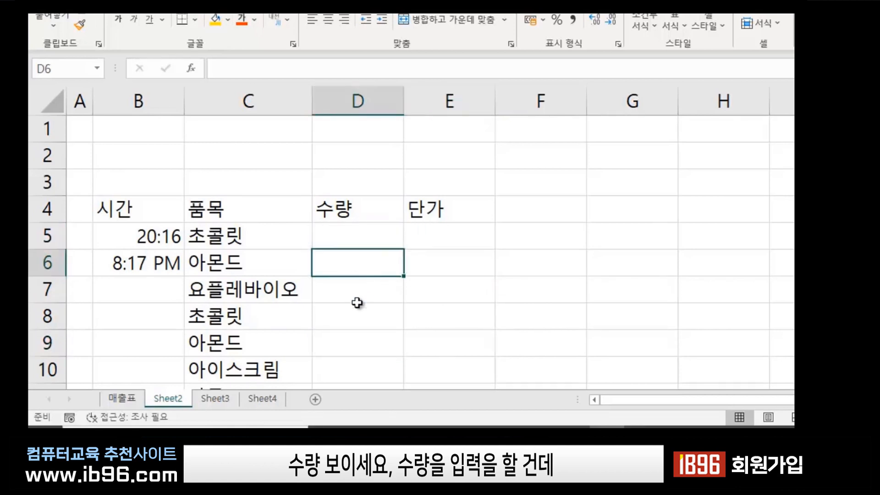
pyautogui.moveTo(358, 301); pyautogui.dragTo(374, 306)
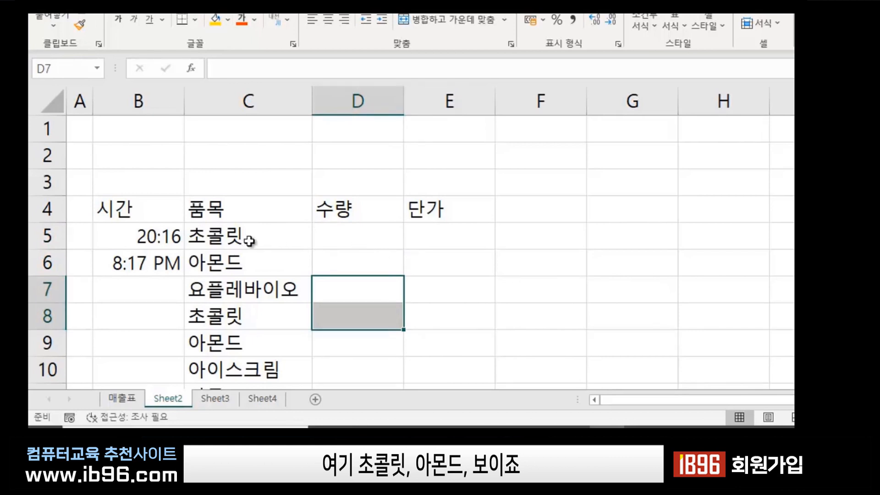
pyautogui.click(351, 234)
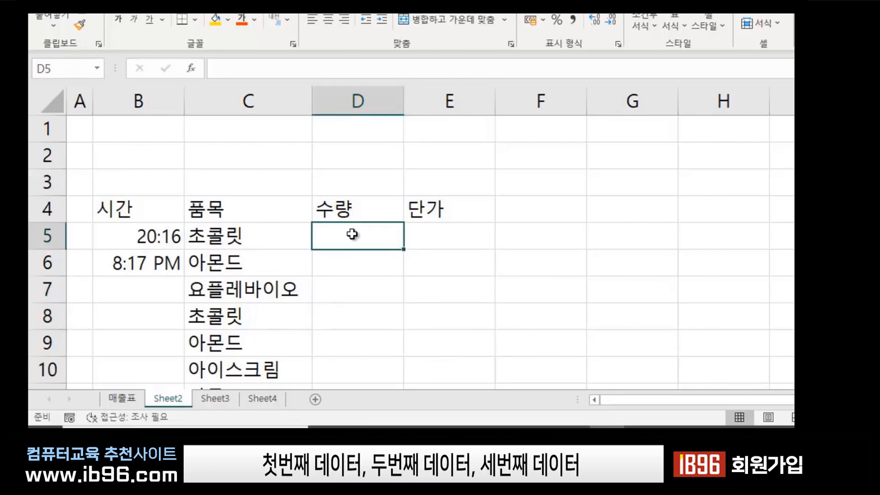
pyautogui.moveTo(352, 233); pyautogui.dragTo(354, 293)
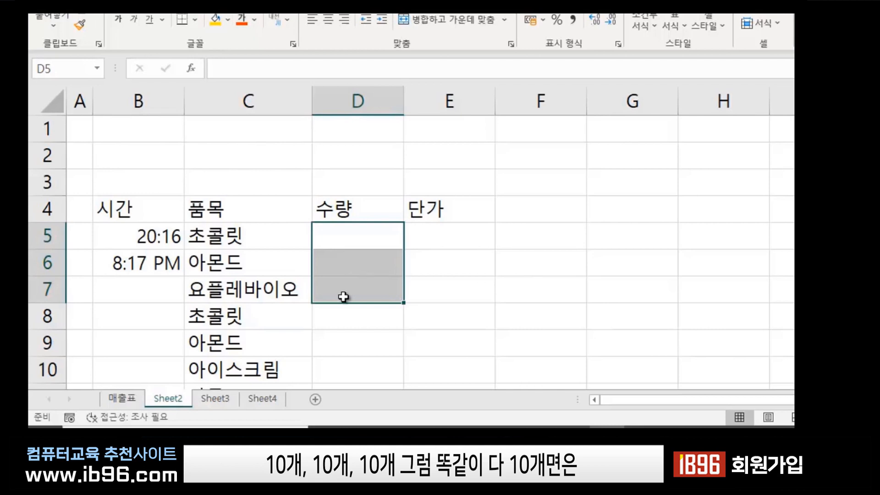
pyautogui.click(555, 282)
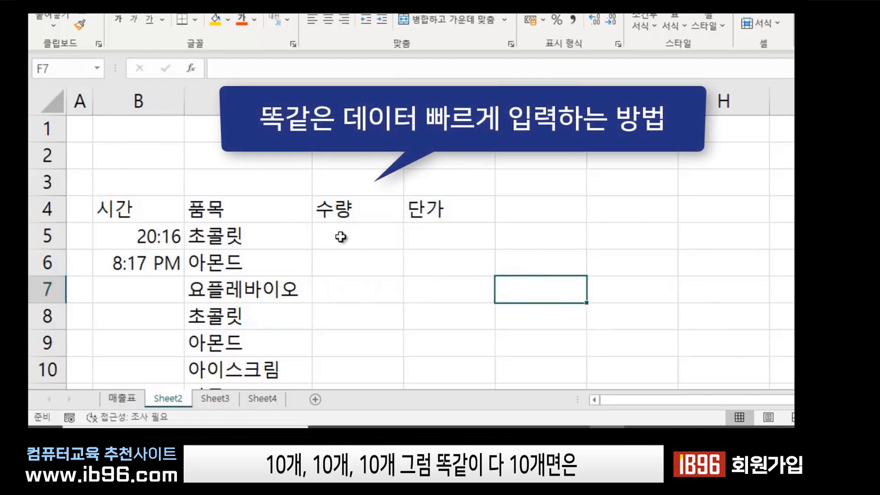
# Type 10 into D5, D6 and D7 one by one, then delete those values.
pyautogui.click(344, 235)
pyautogui.click(349, 262)
pyautogui.click(350, 285)
pyautogui.click(360, 235)
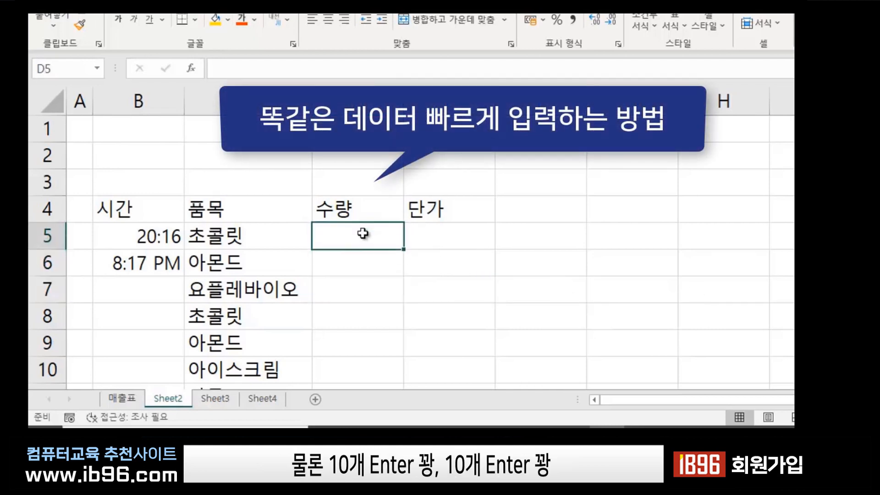
pyautogui.write('10')
pyautogui.press('Return')
pyautogui.write('10')
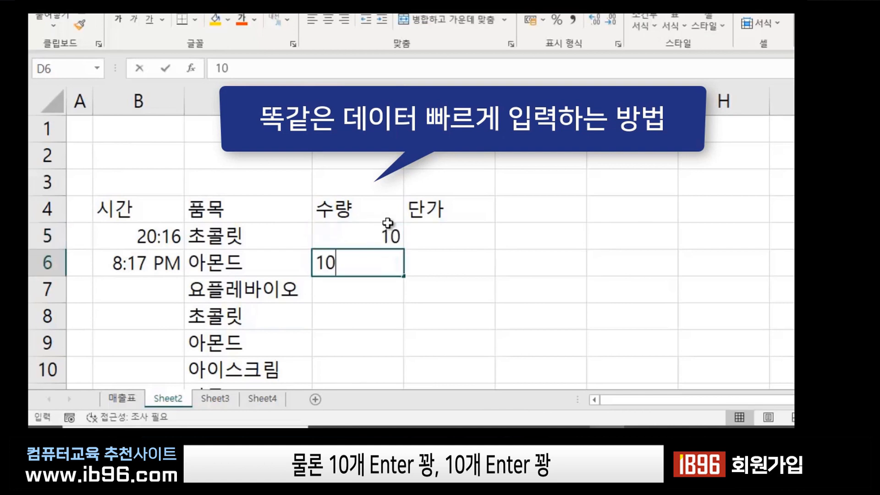
pyautogui.press('Return')
pyautogui.write('10')
pyautogui.press('Return')
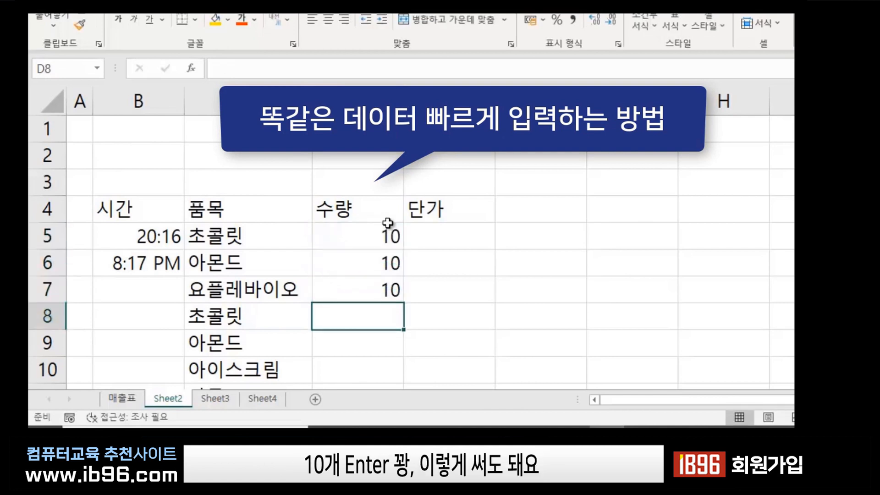
pyautogui.moveTo(375, 233); pyautogui.dragTo(374, 280)
pyautogui.press('Delete')
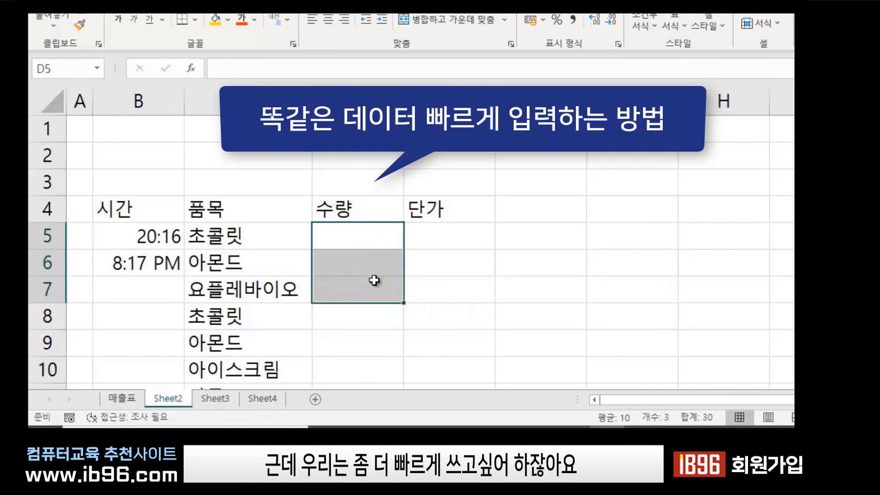
# Fill D5:D7 with 10 at once using Ctrl+Enter and check each cell.
pyautogui.click(479, 262)
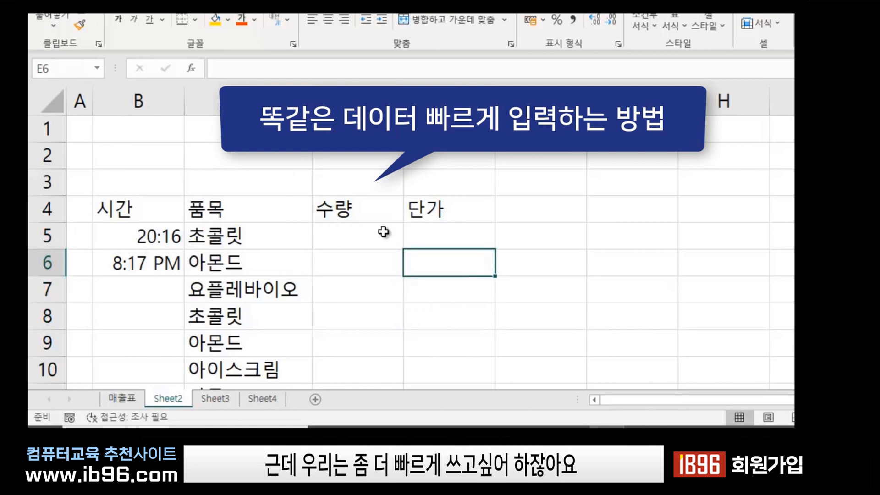
pyautogui.moveTo(349, 233); pyautogui.dragTo(349, 293)
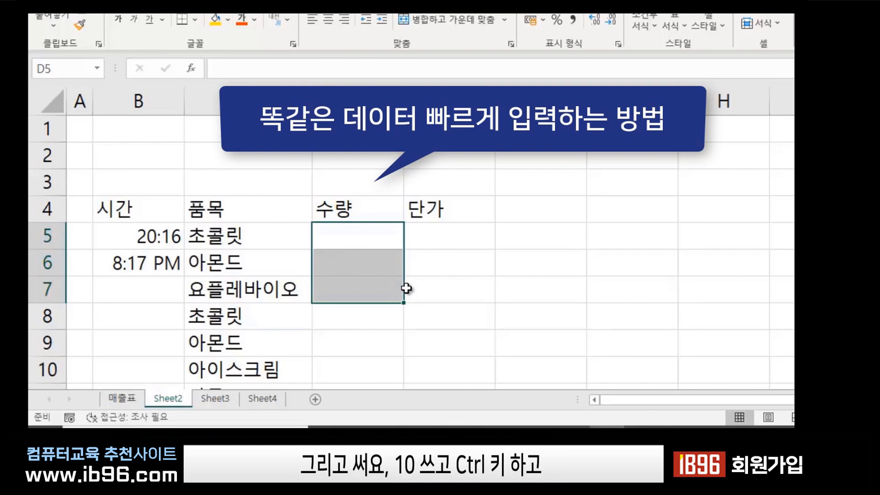
pyautogui.write('10')
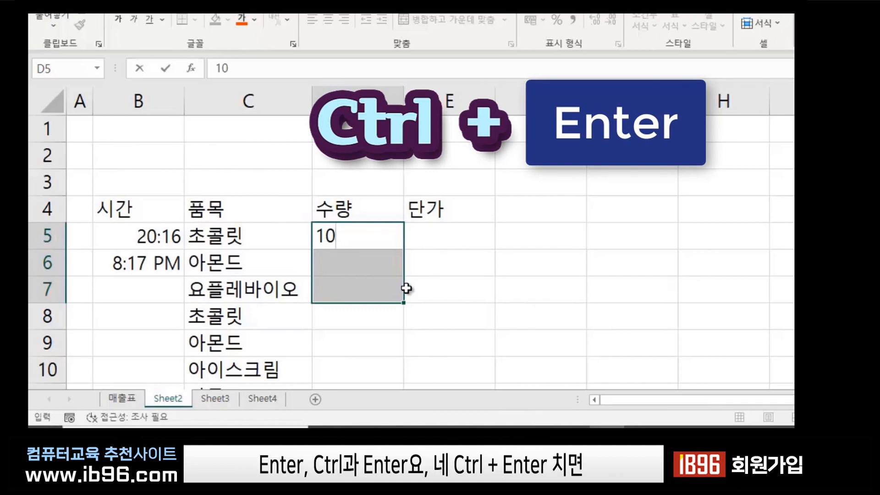
pyautogui.hotkey('ctrl', 'Return')
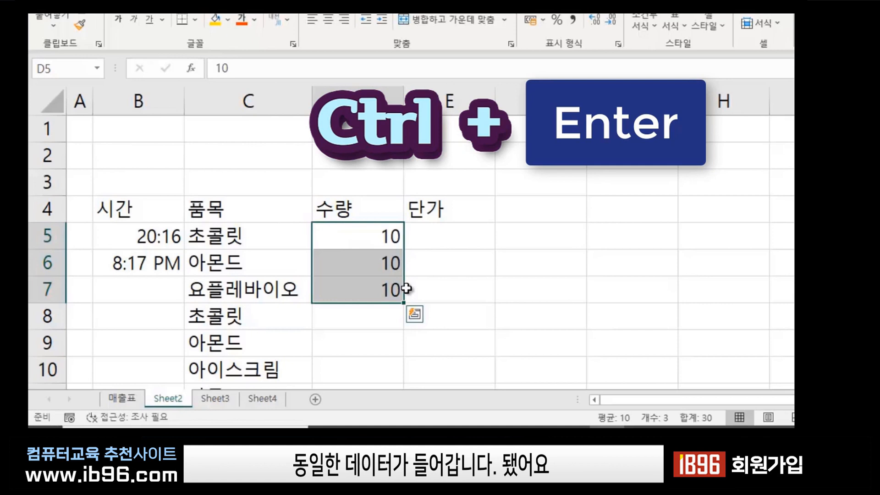
pyautogui.click(499, 283)
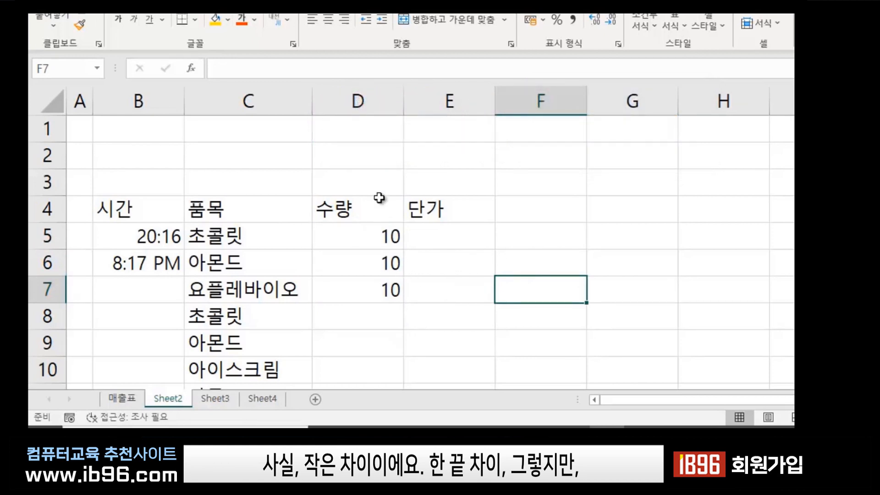
pyautogui.click(372, 236)
pyautogui.click(365, 273)
pyautogui.click(365, 297)
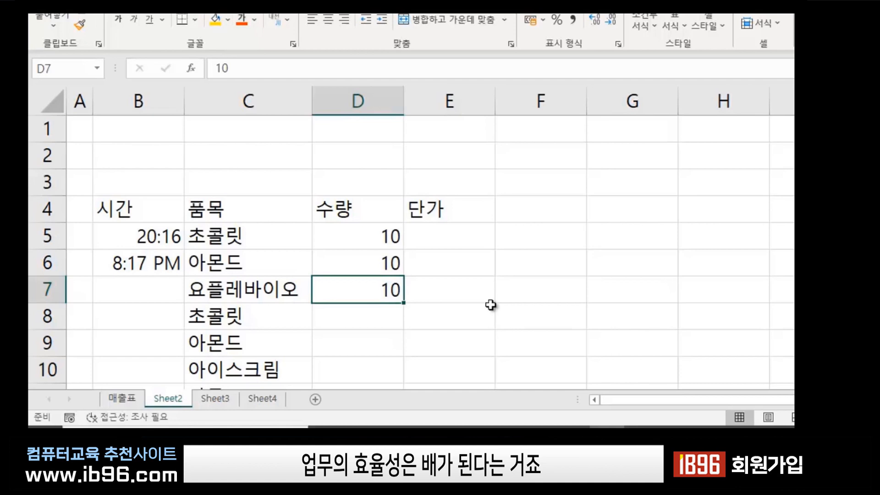
# Fill D8 through D11 with 5 at once using Ctrl+Enter.
pyautogui.scroll(-3, 491, 306)
pyautogui.scroll(3, 491, 305)
pyautogui.scroll(-2, 491, 304)
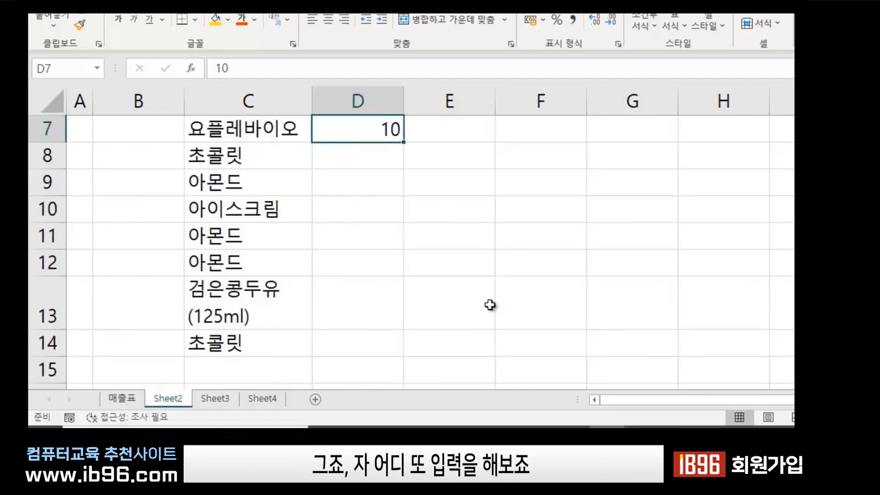
pyautogui.click(421, 237)
pyautogui.scroll(1, 421, 237)
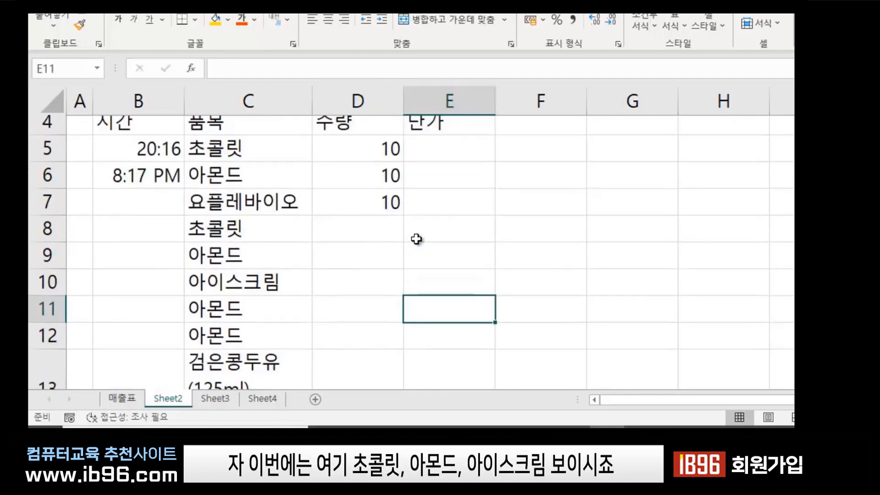
pyautogui.click(347, 235)
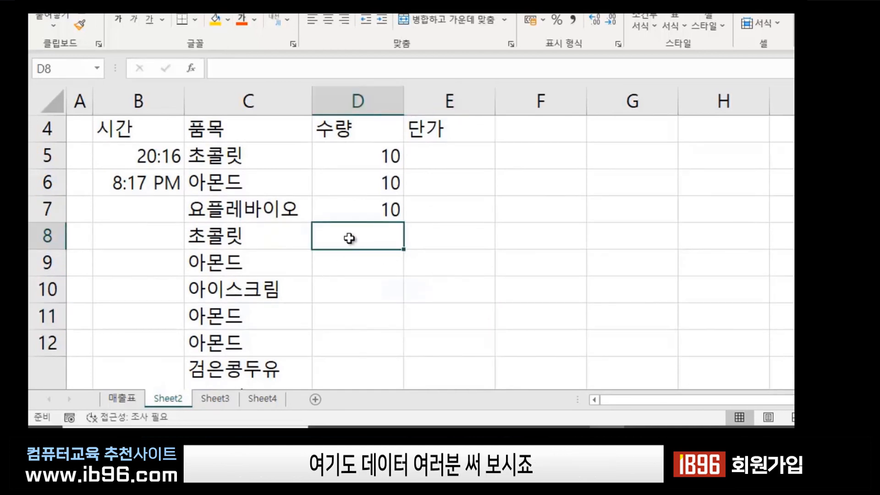
pyautogui.moveTo(350, 238); pyautogui.dragTo(345, 324)
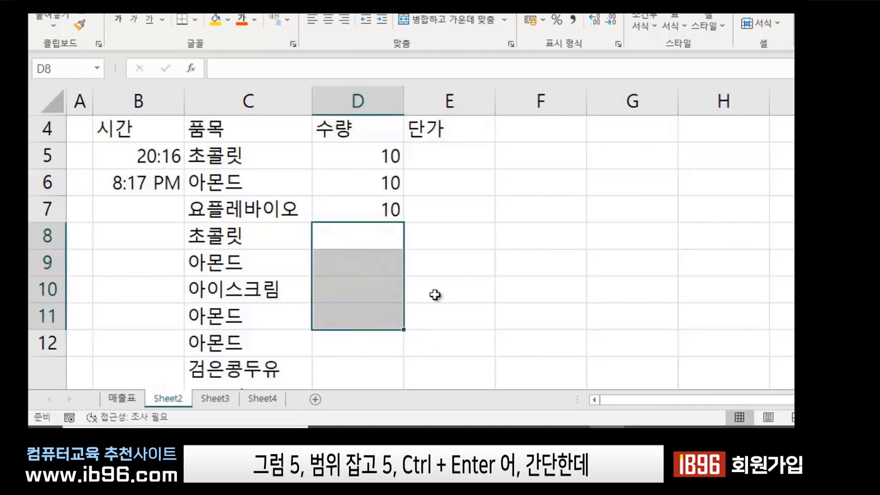
pyautogui.write('5')
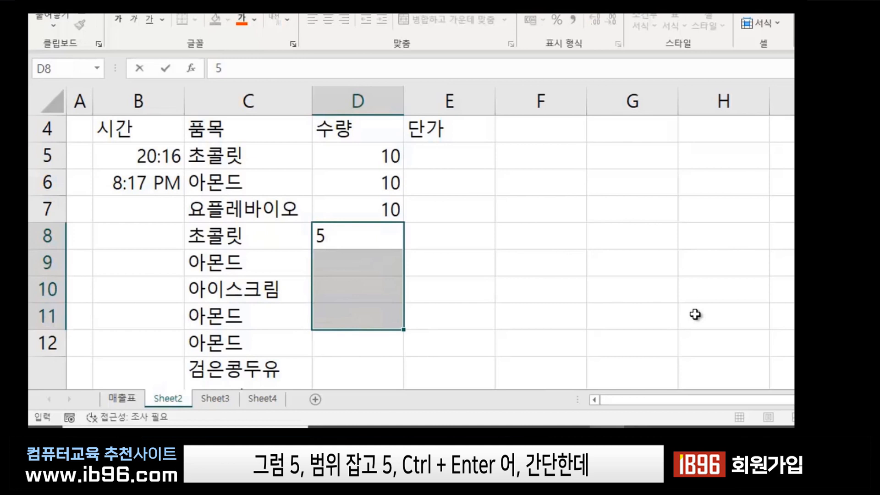
pyautogui.hotkey('ctrl', 'Return')
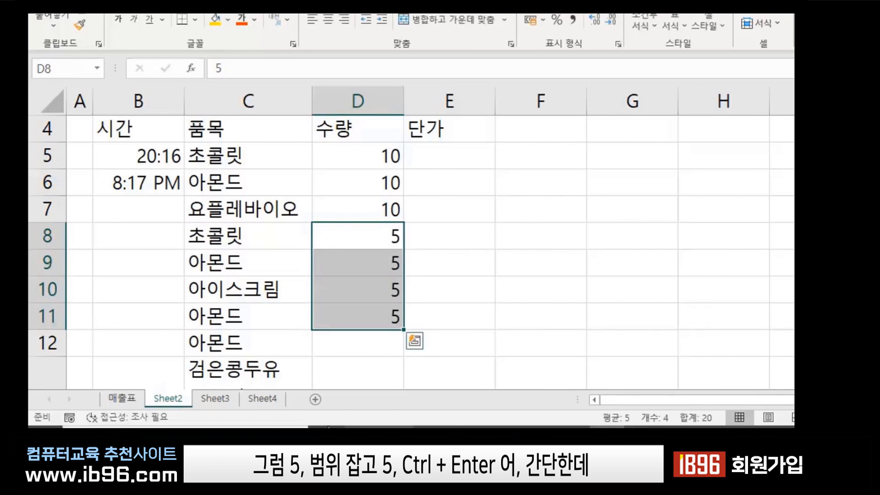
# Enter quantities 12, 4 and 5 into D12, D13 and D14.
pyautogui.click(357, 339)
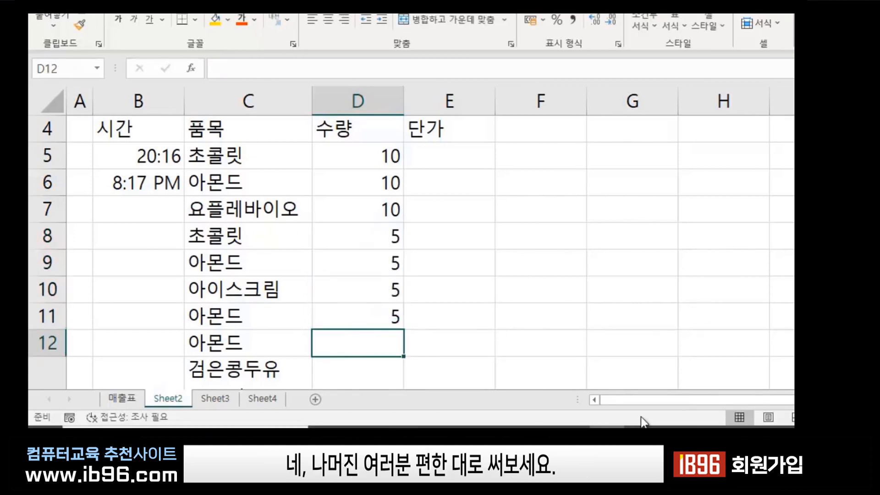
pyautogui.write('12')
pyautogui.press('Return')
pyautogui.write('4')
pyautogui.press('Return')
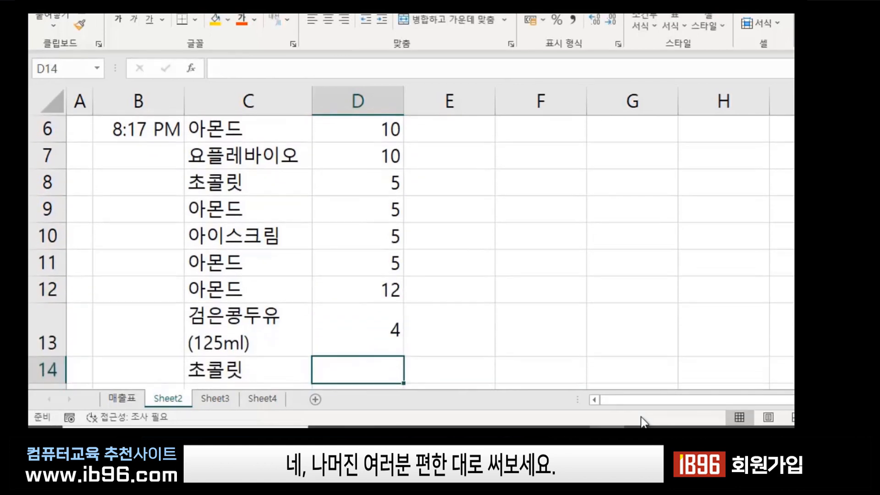
pyautogui.write('5')
pyautogui.press('Return')
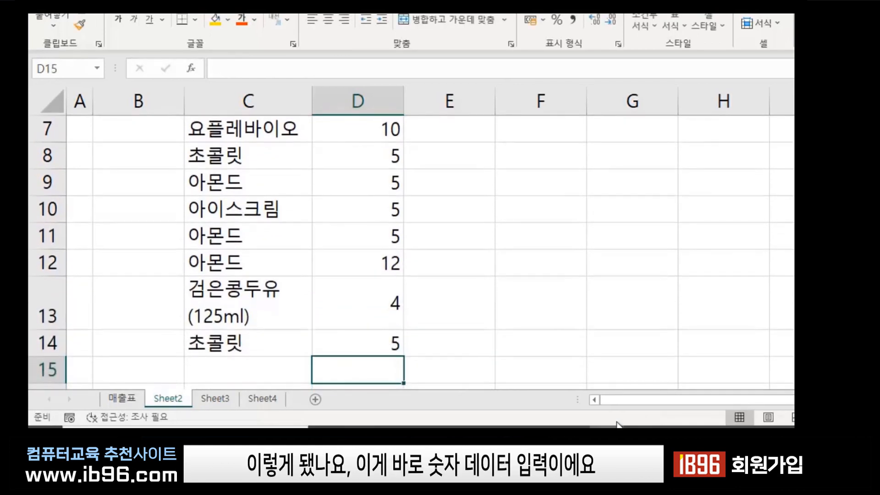
pyautogui.scroll(1, 330, 269)
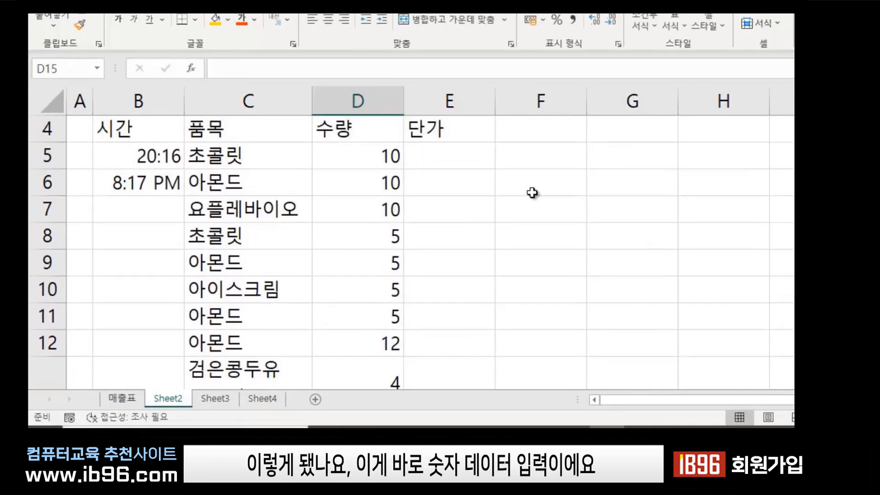
# Review the quantities entered down the 수량 column from D5 to D12.
pyautogui.click(463, 228)
pyautogui.click(373, 155)
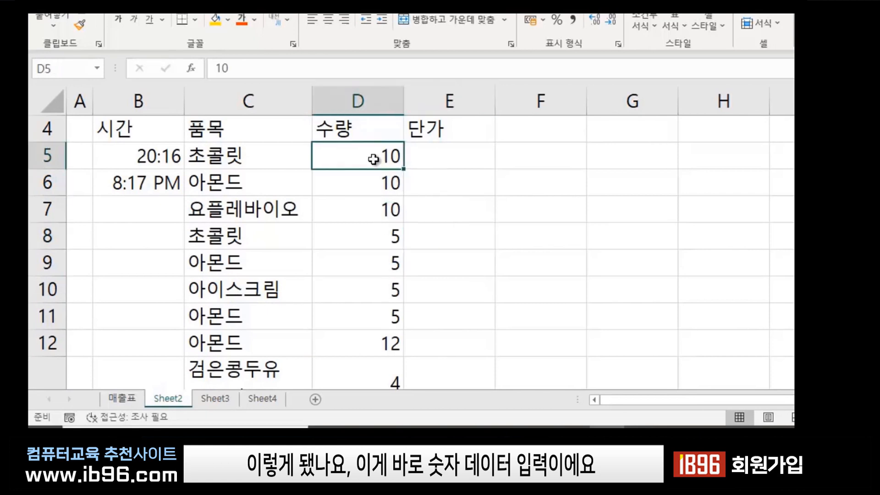
pyautogui.click(374, 213)
pyautogui.click(372, 239)
pyautogui.click(368, 294)
pyautogui.click(363, 337)
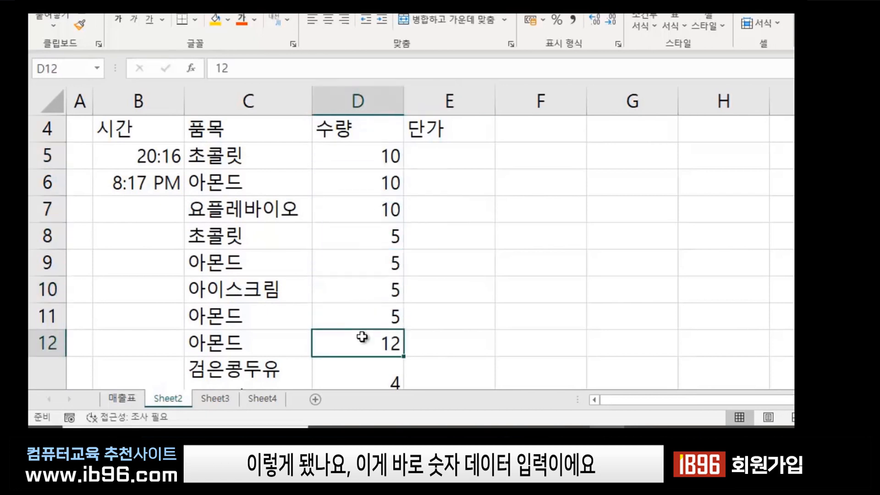
pyautogui.click(541, 272)
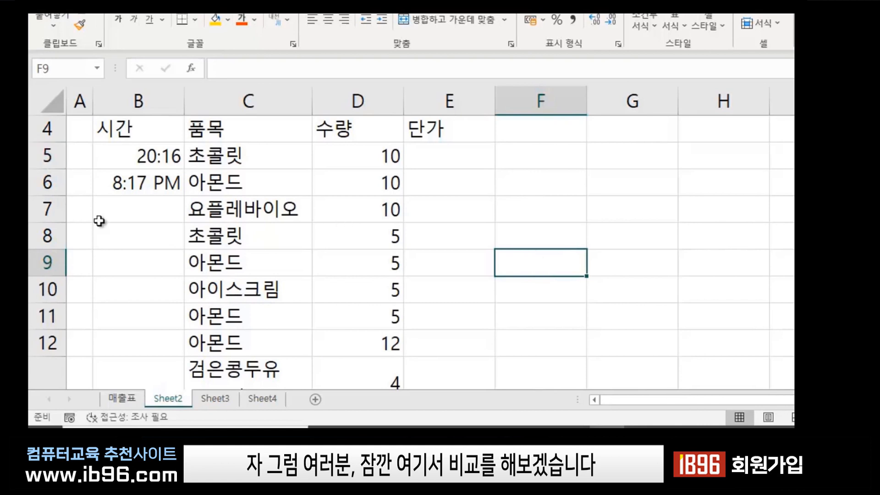
# Insert the current time, 8:25 PM, into B7 with Ctrl+Shift+;.
pyautogui.click(143, 210)
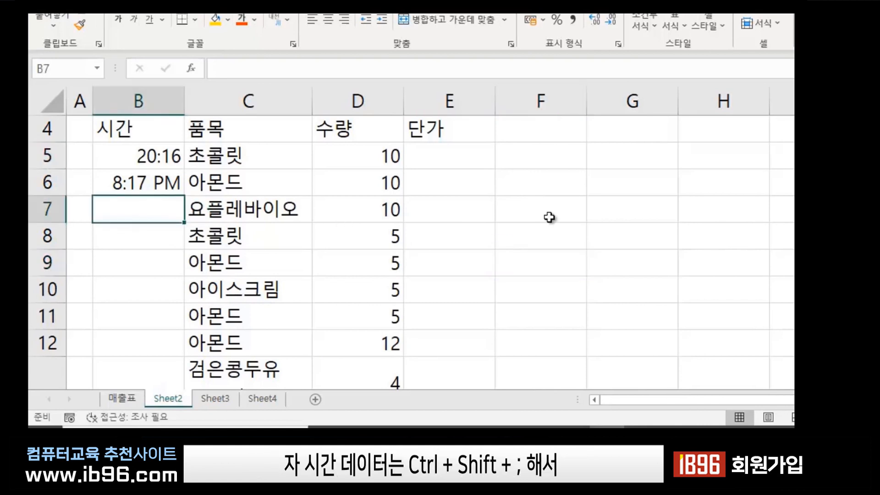
pyautogui.hotkey('ctrl', 'shift', ';')
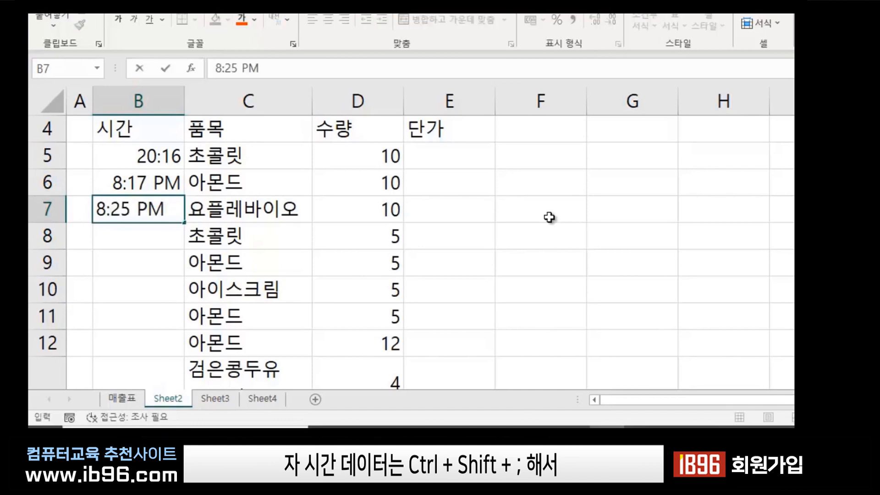
pyautogui.press('Return')
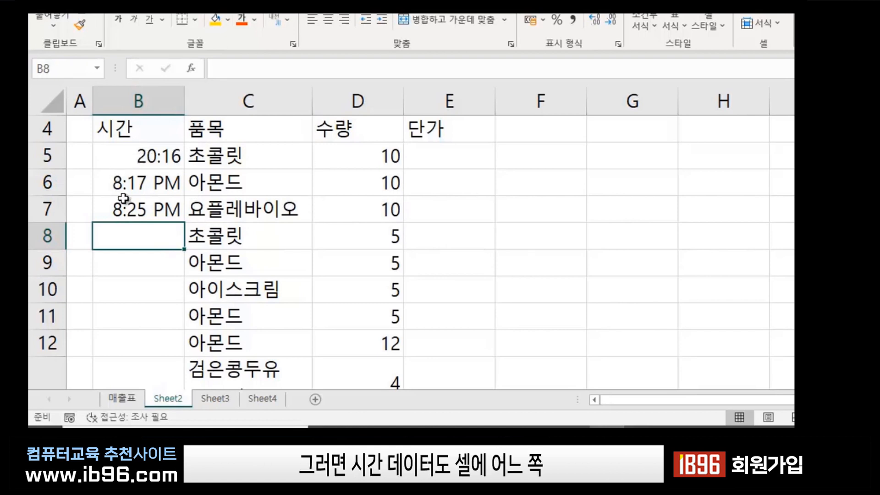
pyautogui.click(114, 161)
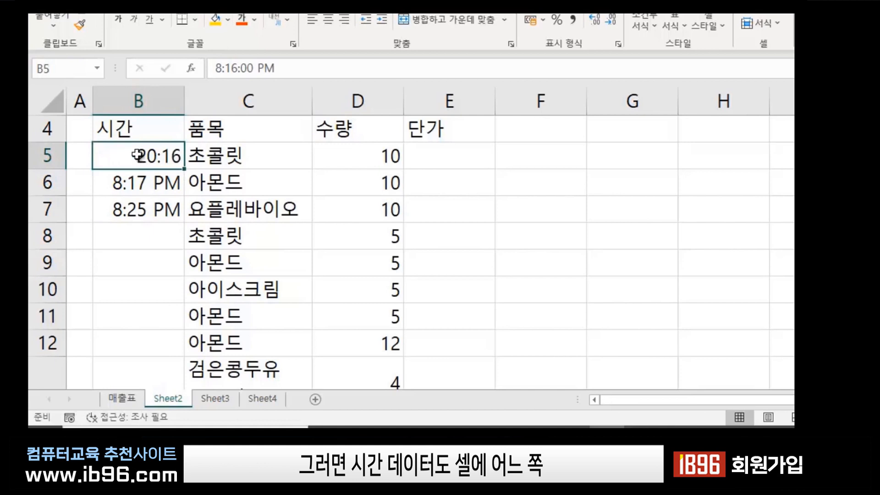
pyautogui.click(129, 184)
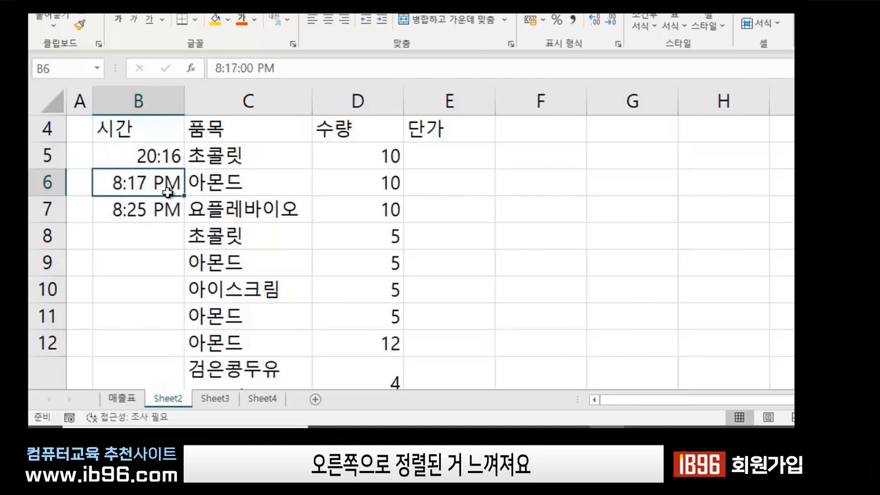
pyautogui.click(153, 202)
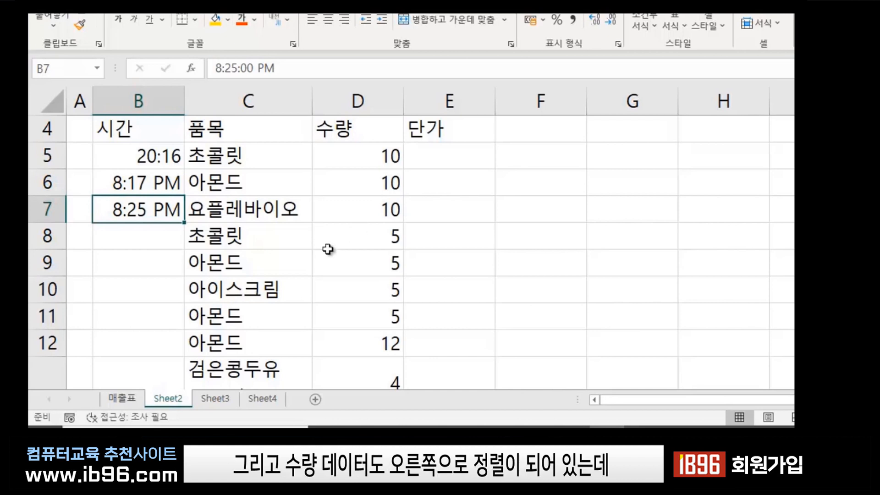
pyautogui.click(380, 156)
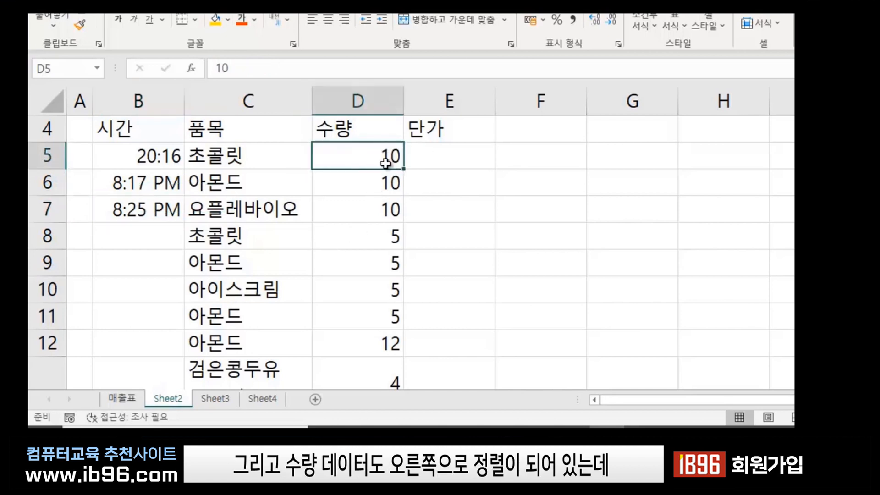
pyautogui.click(386, 182)
pyautogui.click(387, 208)
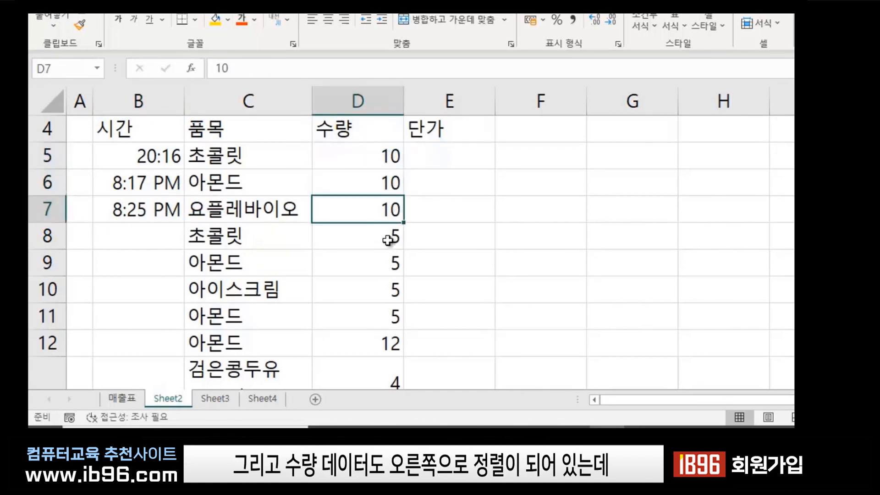
pyautogui.click(388, 240)
pyautogui.click(391, 267)
pyautogui.click(239, 153)
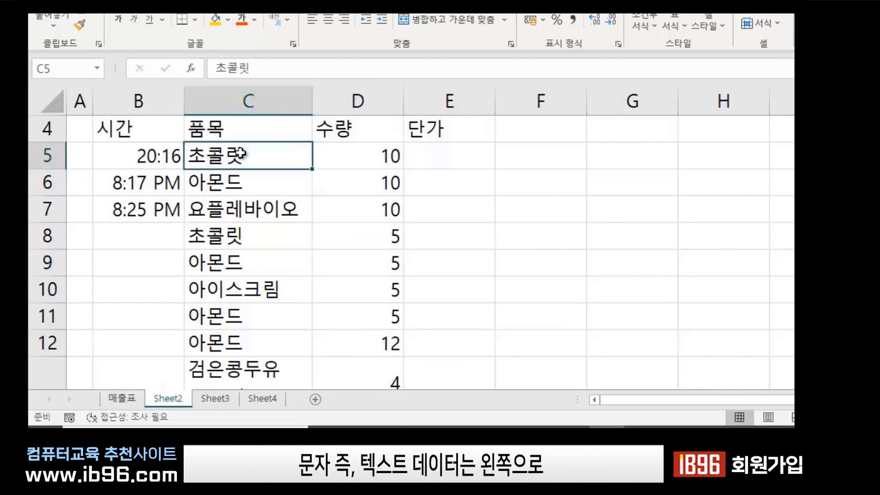
pyautogui.click(249, 179)
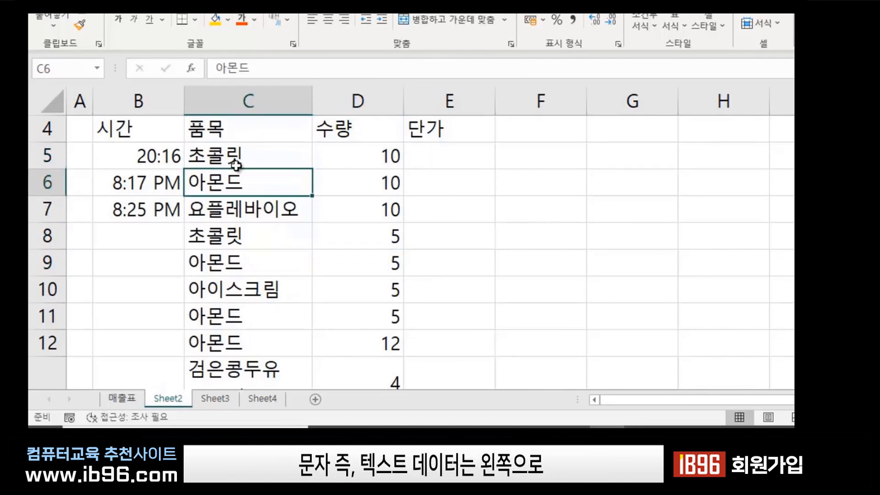
pyautogui.click(247, 158)
pyautogui.click(215, 186)
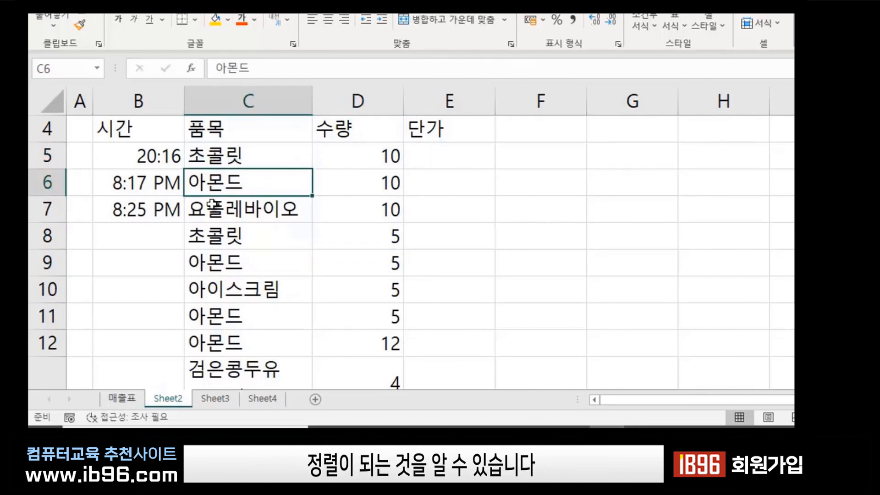
pyautogui.click(229, 212)
pyautogui.click(219, 242)
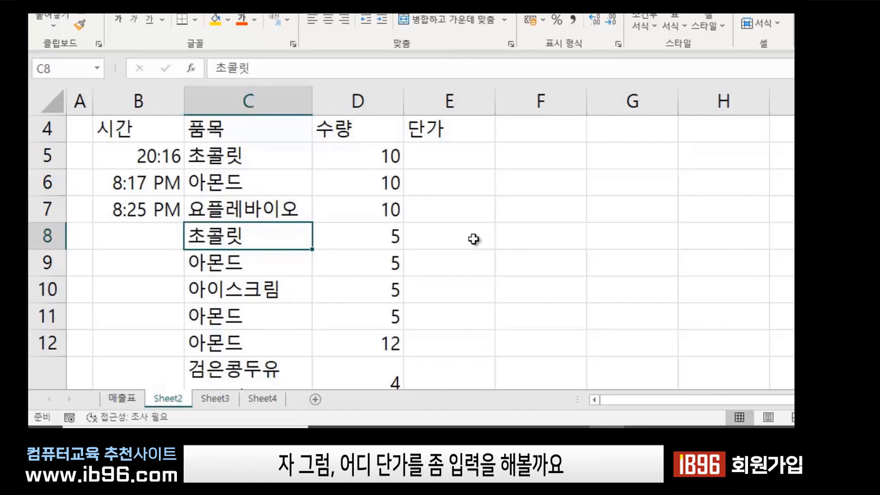
# Point out the 아몬드 unit-price cells E6, E9, E11 and E12.
pyautogui.click(454, 160)
pyautogui.click(465, 231)
pyautogui.click(441, 158)
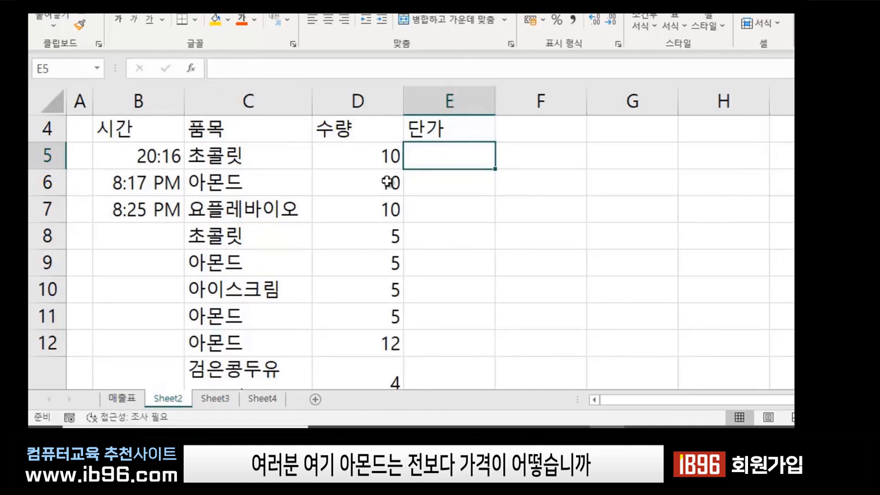
pyautogui.click(434, 187)
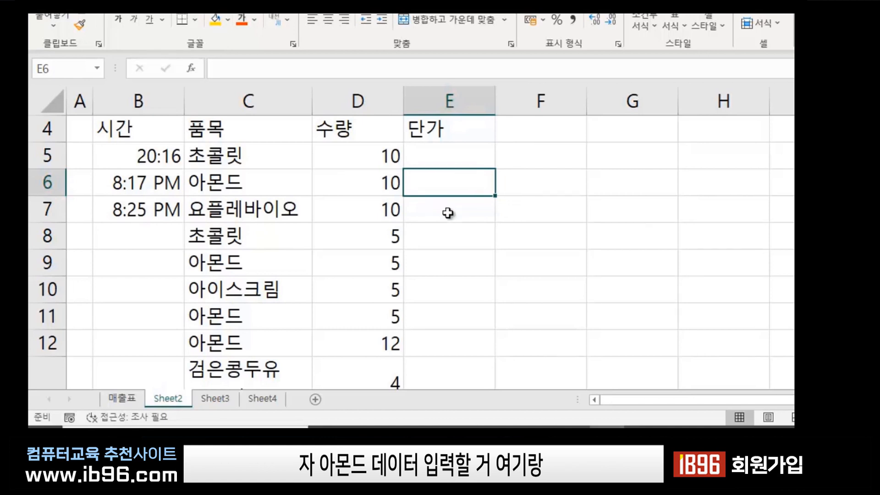
pyautogui.click(433, 262)
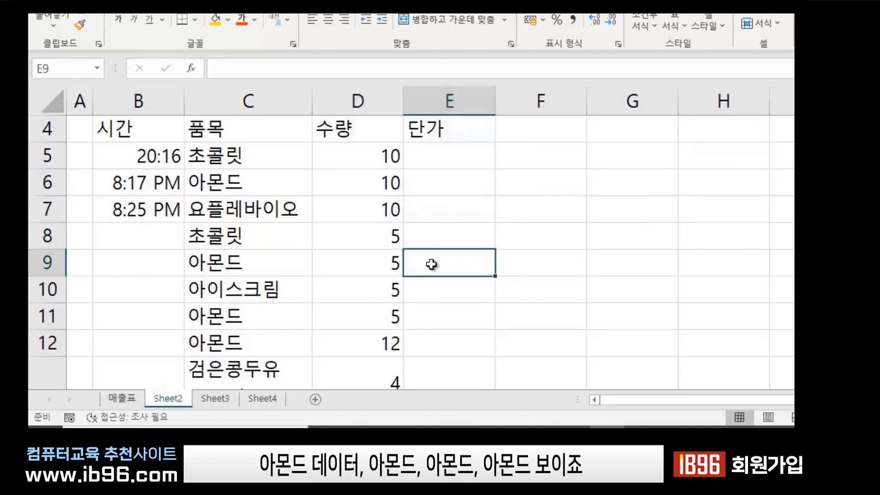
pyautogui.click(432, 311)
pyautogui.click(431, 338)
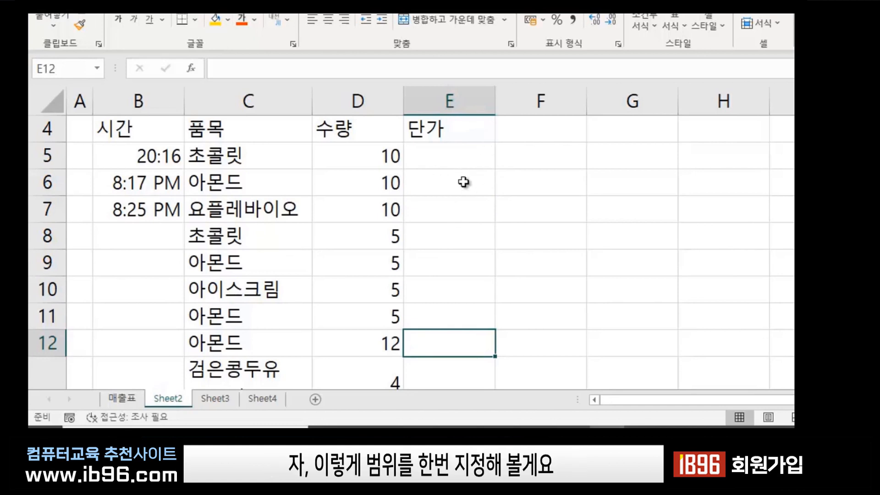
# Select E6, E9 and E11:E12 together and fill them with 2500 via Ctrl+Enter.
pyautogui.click(440, 186)
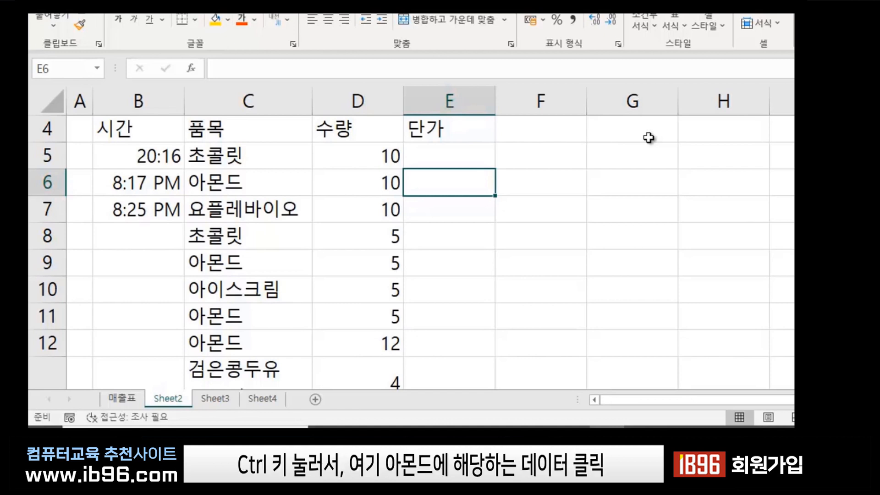
pyautogui.keyDown('ctrl'); pyautogui.click(441, 258); pyautogui.keyUp('ctrl')
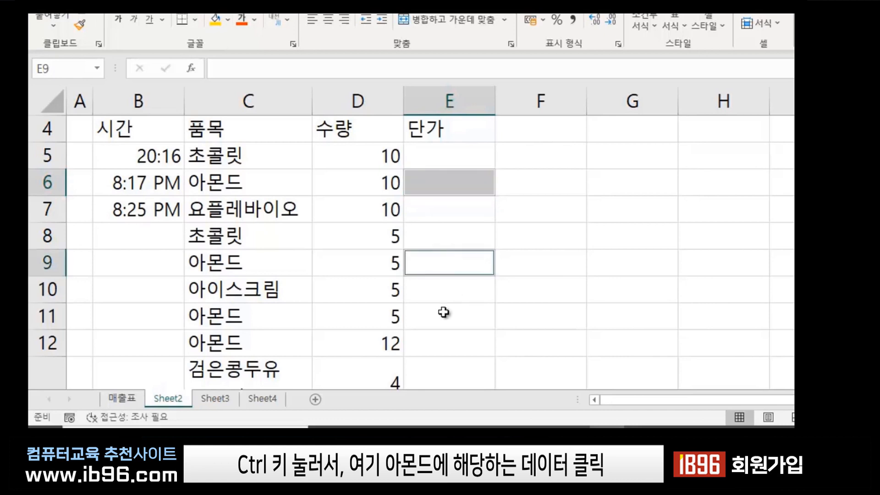
pyautogui.keyDown('ctrl'); pyautogui.moveTo(434, 309); pyautogui.dragTo(434, 346); pyautogui.keyUp('ctrl')
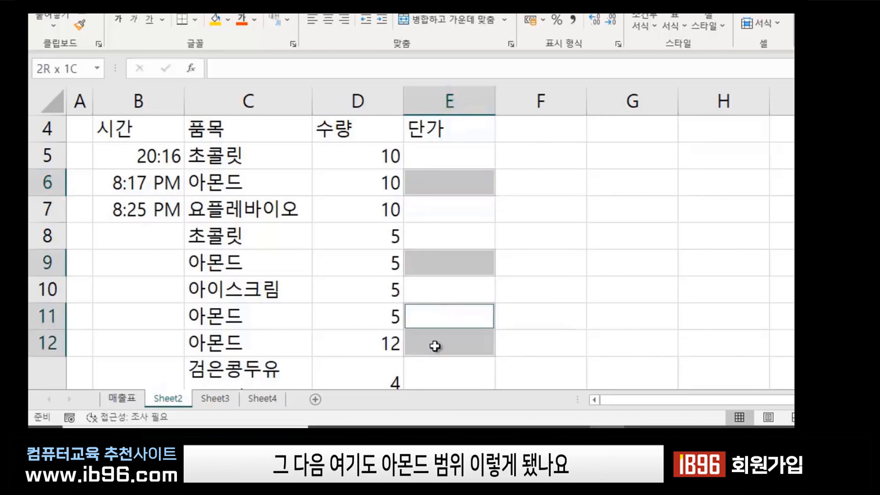
pyautogui.scroll(-1, 622, 245)
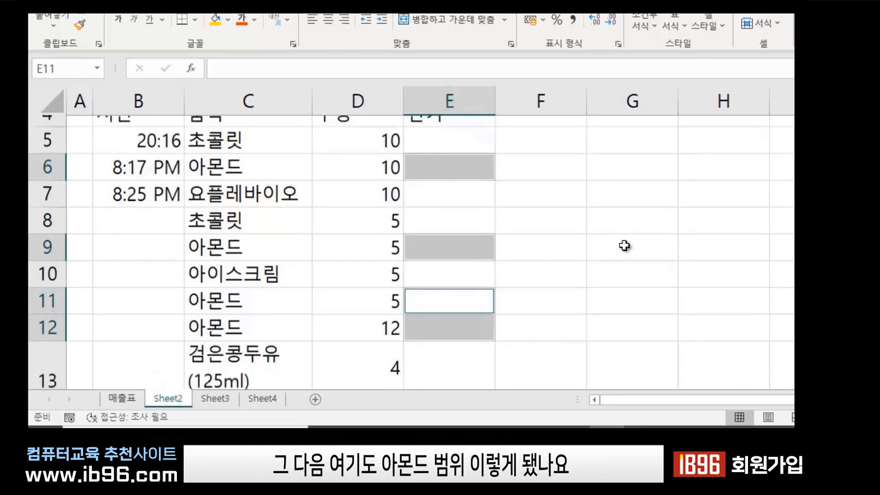
pyautogui.scroll(1, 622, 270)
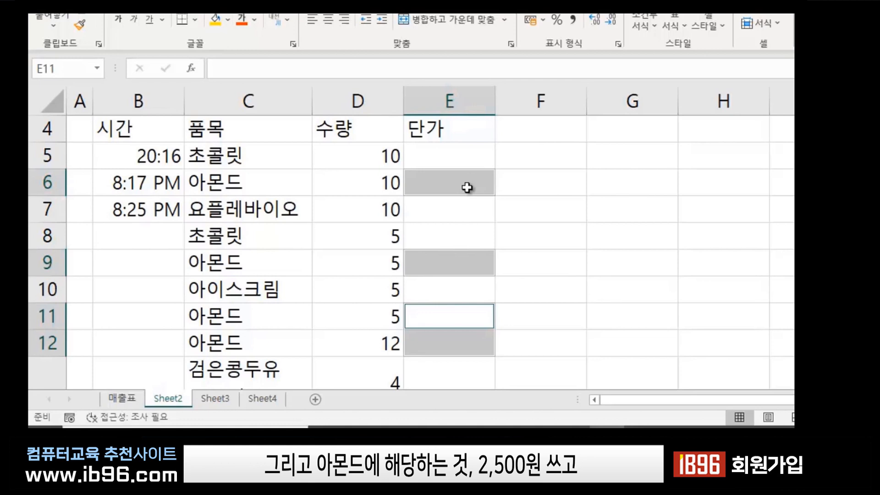
pyautogui.write('2500')
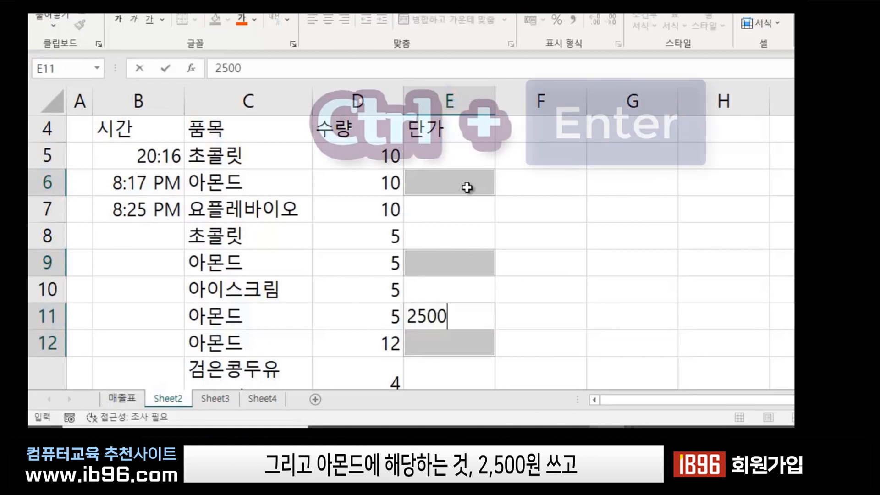
pyautogui.hotkey('ctrl', 'Return')
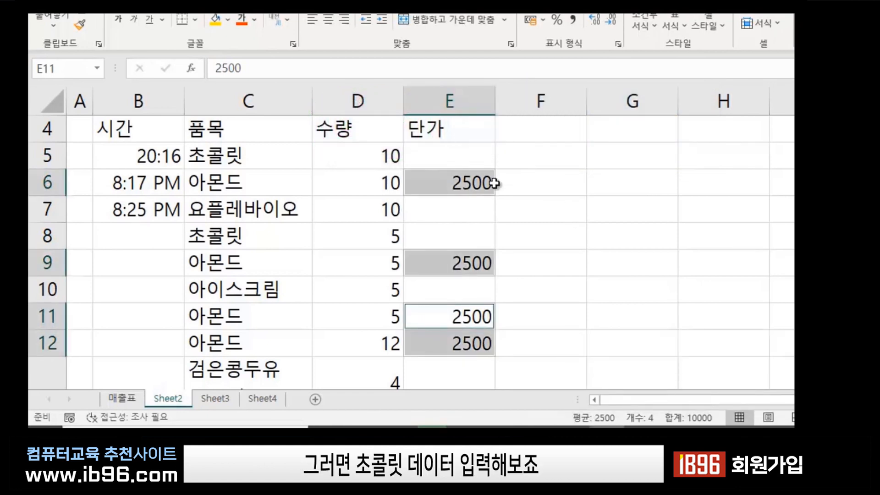
# Enter unit prices 1800 for 초콜릿 in E5 and 3300 for 요플레바이오 in E7.
pyautogui.click(451, 156)
pyautogui.click(450, 208)
pyautogui.click(451, 149)
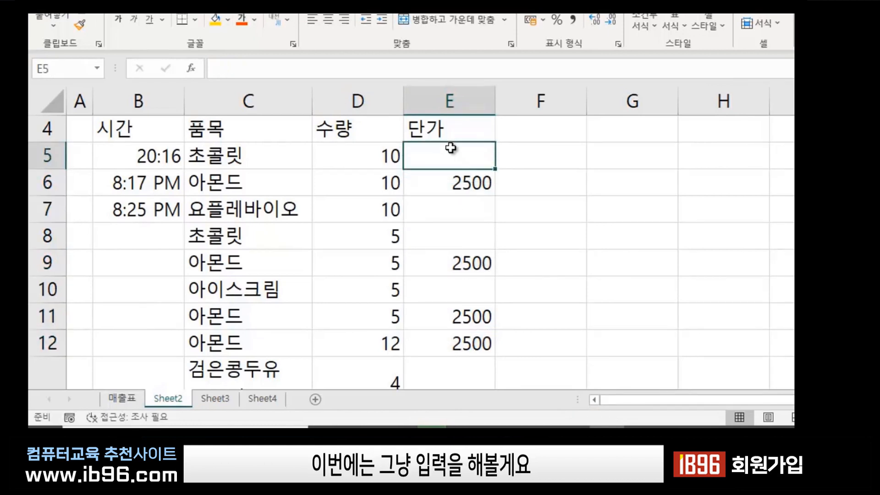
pyautogui.click(440, 216)
pyautogui.click(438, 156)
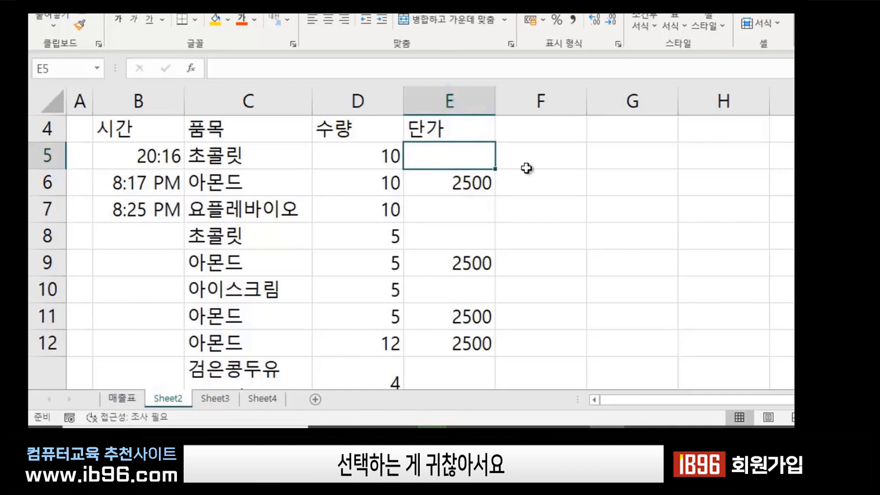
pyautogui.write('1800')
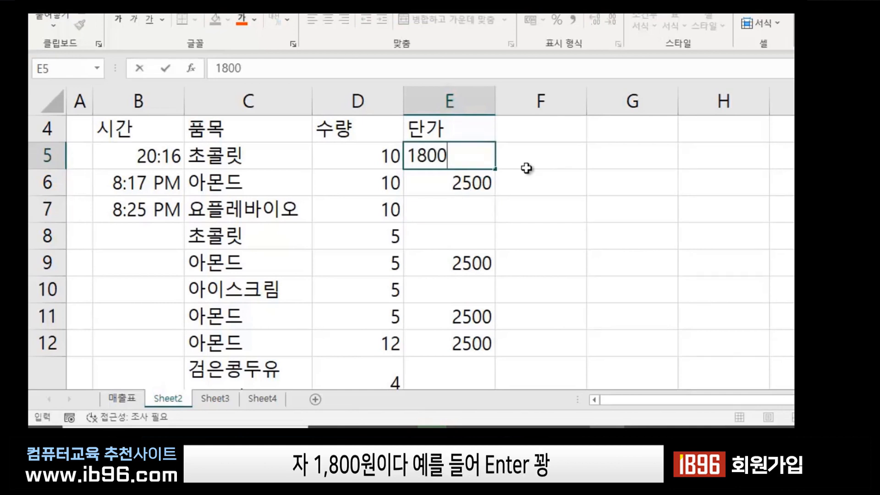
pyautogui.press('Return')
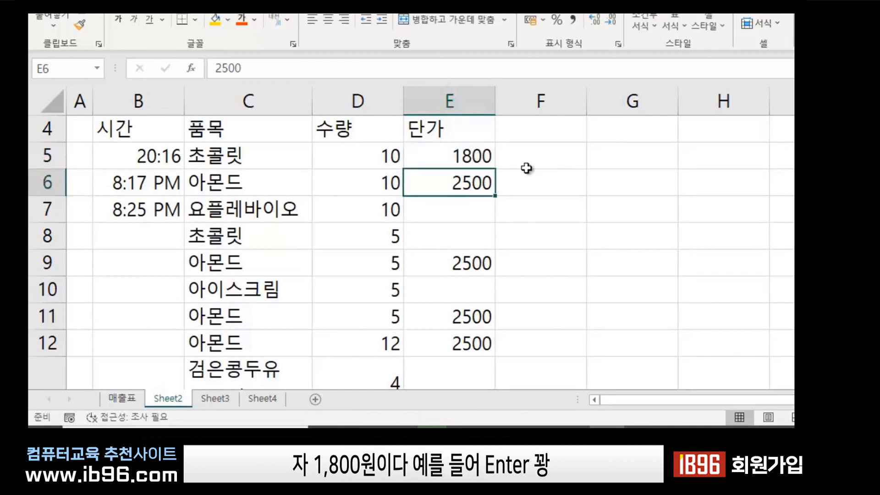
pyautogui.press('Return')
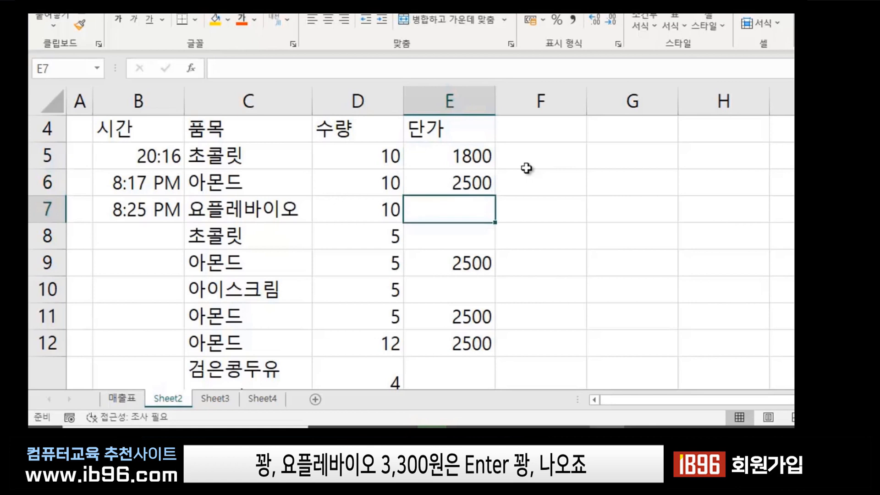
pyautogui.write('3300')
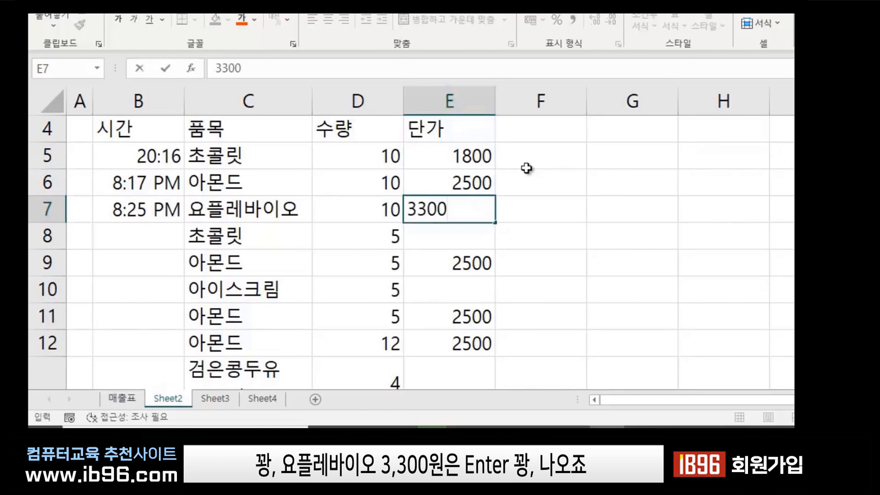
pyautogui.press('Return')
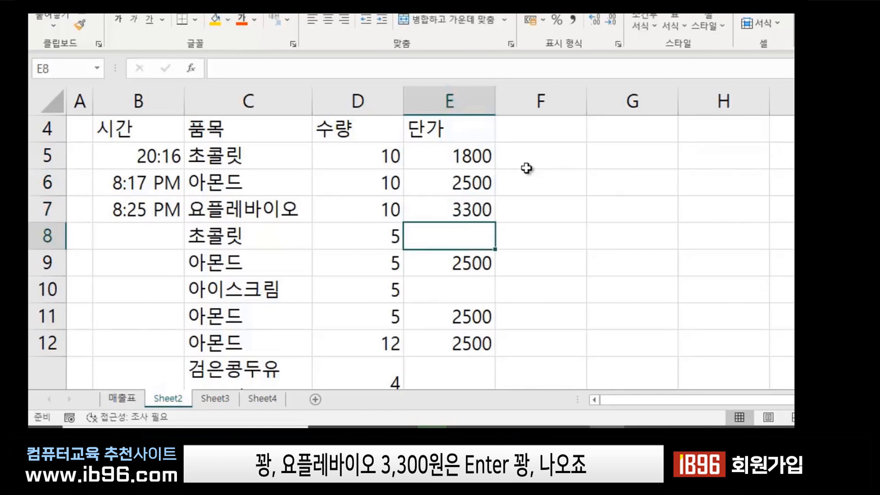
# Enter 1800 for the second 초콜릿, 5000 for 아이스크림, 2000 for 검은콩두유, and 1800 in row 14.
pyautogui.write('1800')
pyautogui.press('Return')
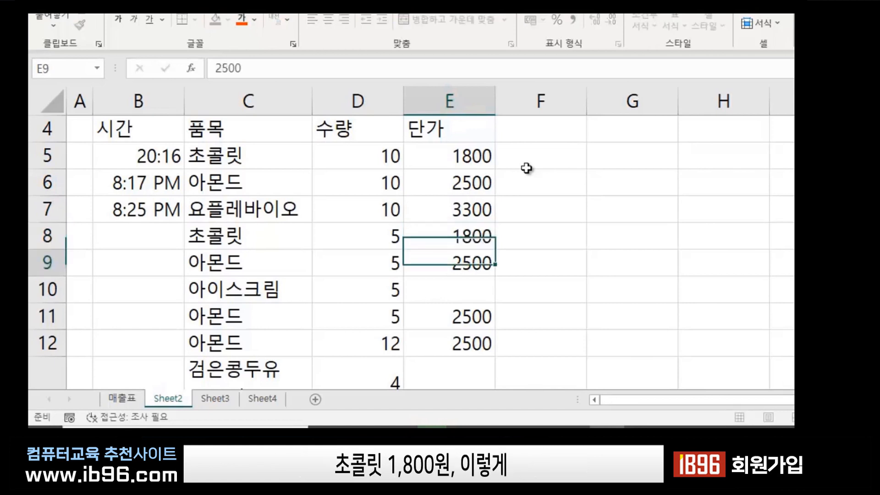
pyautogui.press('Return')
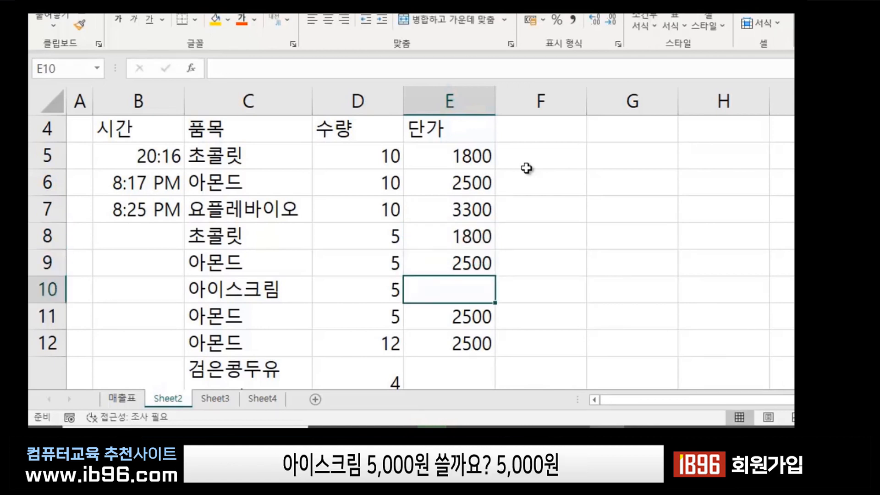
pyautogui.write('5000')
pyautogui.press('Return')
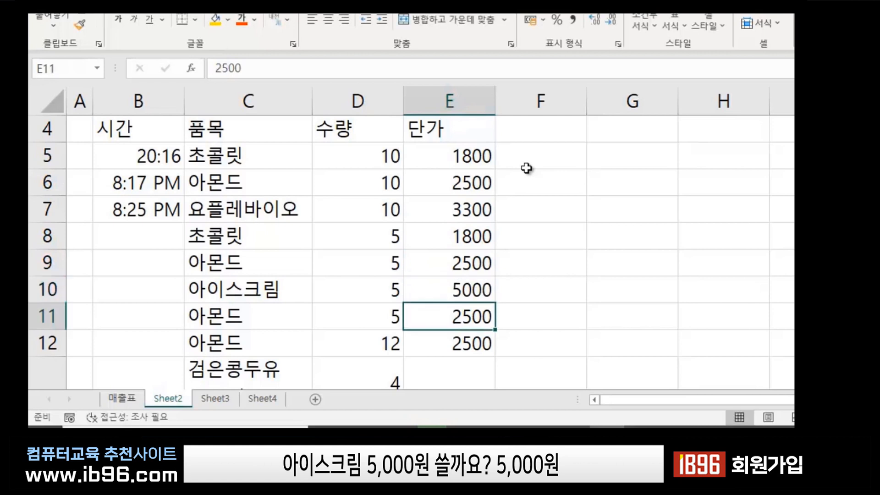
pyautogui.press('Return')
pyautogui.press('Return')
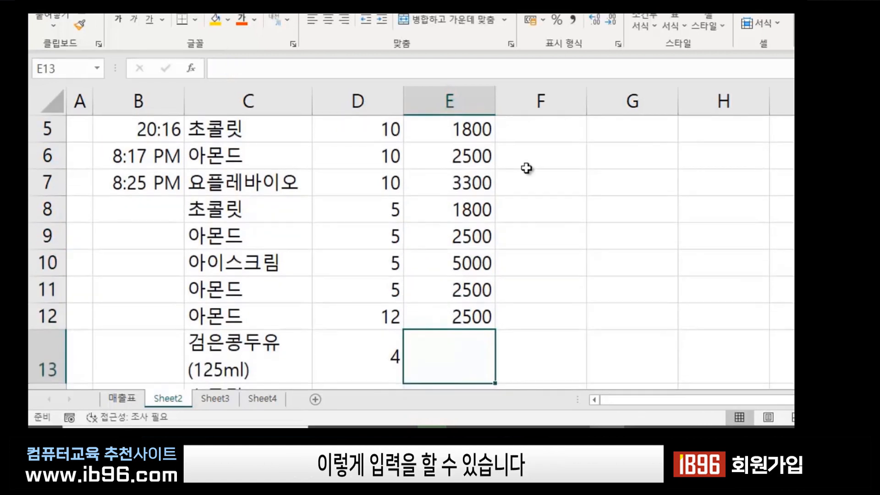
pyautogui.write('2000')
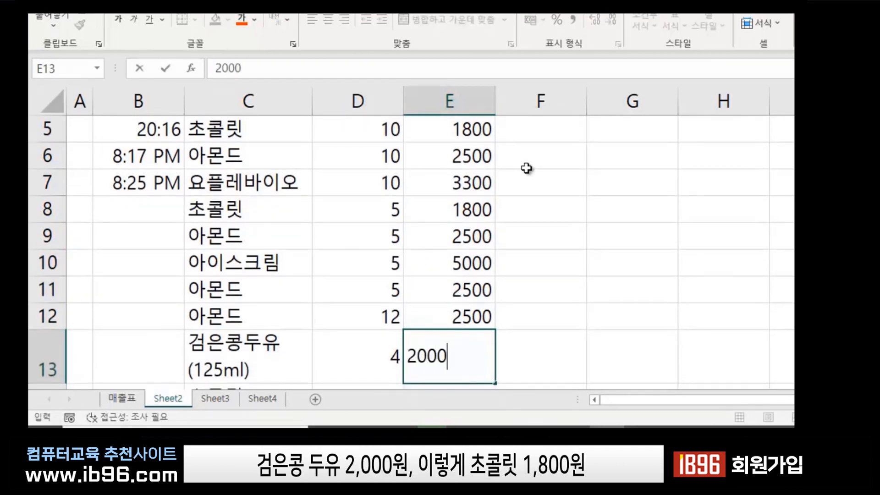
pyautogui.press('Return')
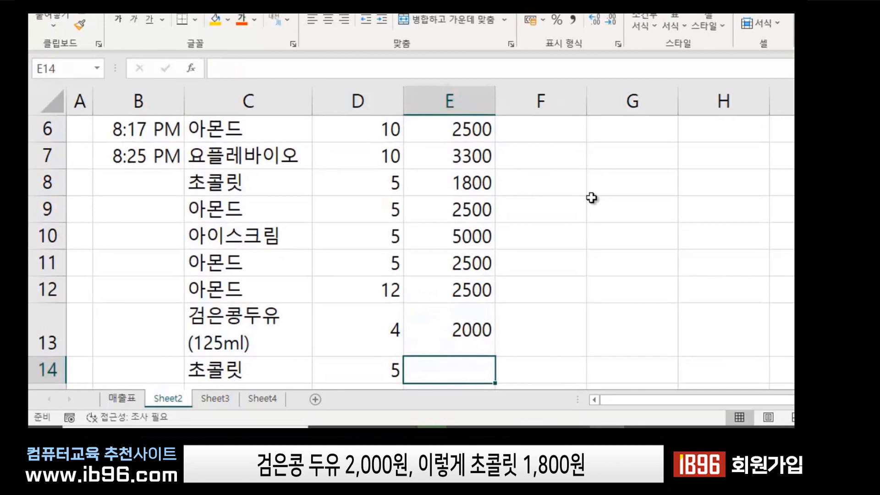
pyautogui.write('1800')
pyautogui.press('Return')
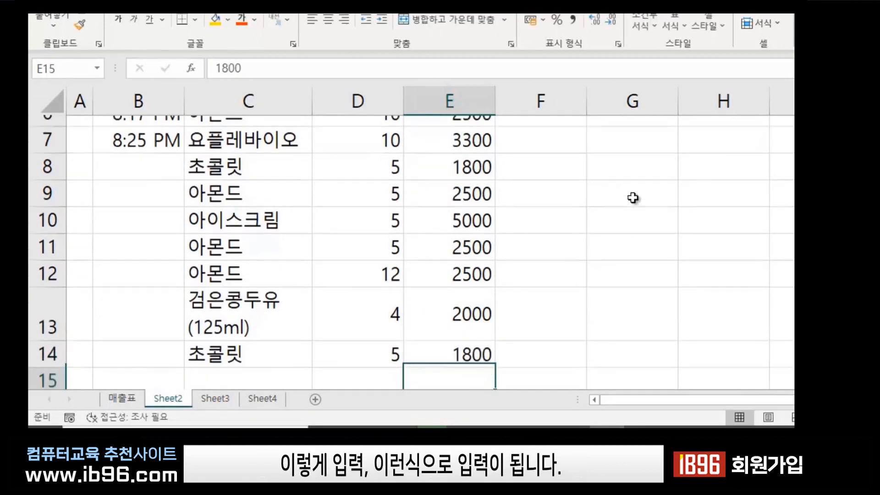
pyautogui.scroll(3, 542, 319)
pyautogui.click(582, 301)
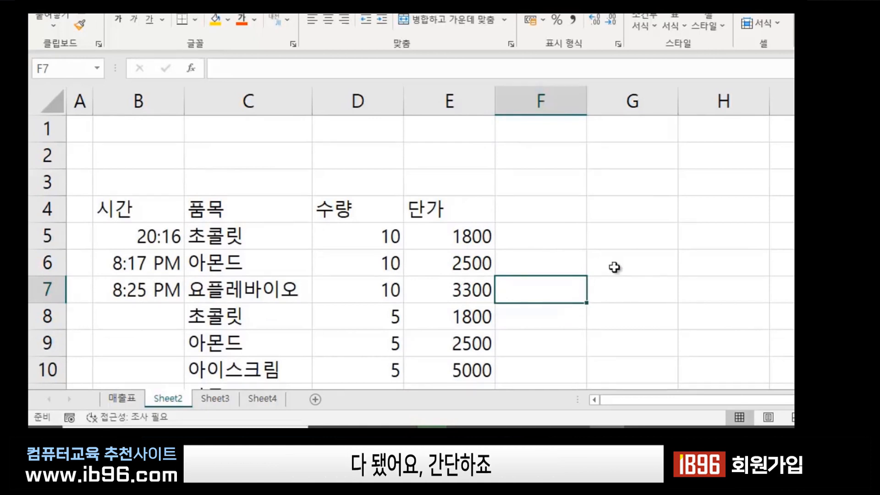
pyautogui.click(545, 212)
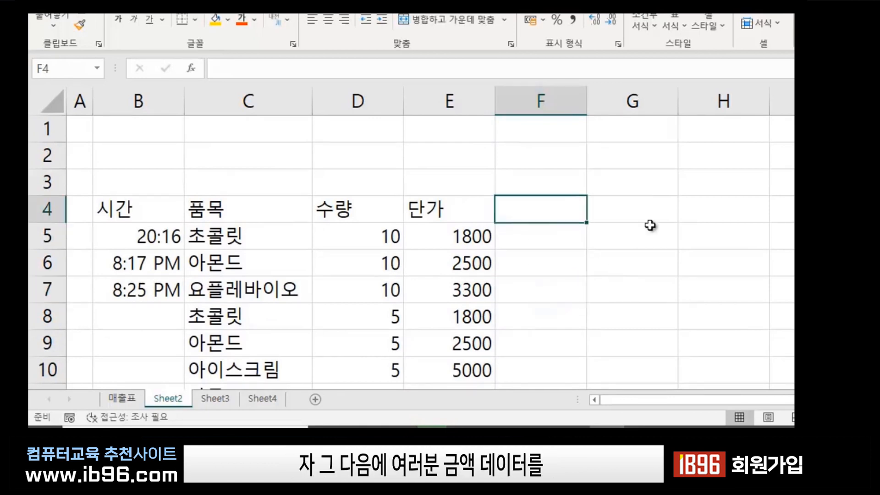
pyautogui.click(602, 254)
pyautogui.click(343, 209)
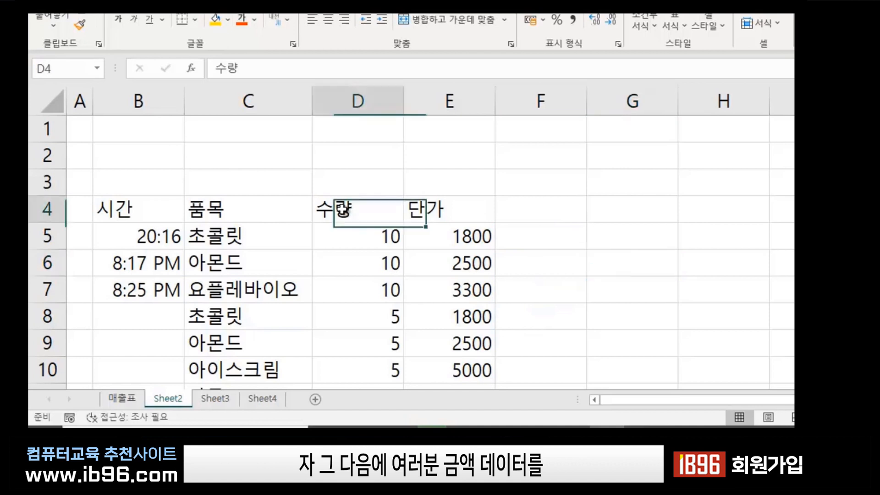
pyautogui.click(448, 204)
pyautogui.click(535, 204)
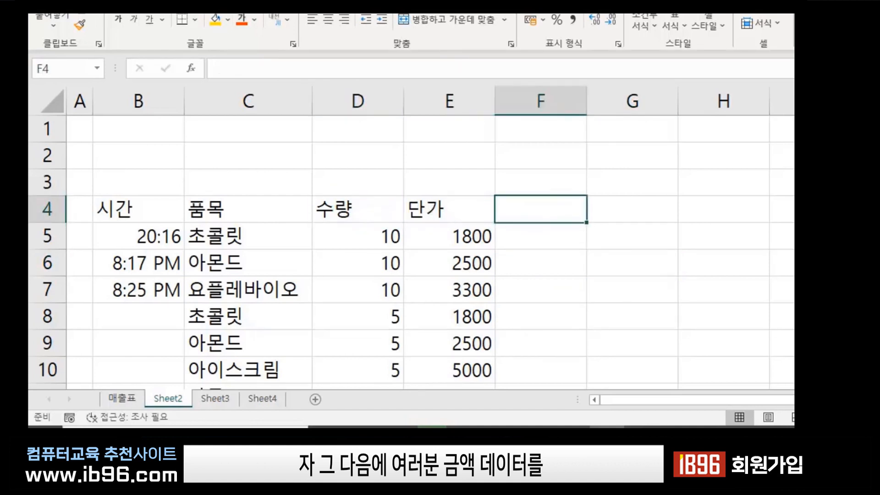
pyautogui.write('aocn')
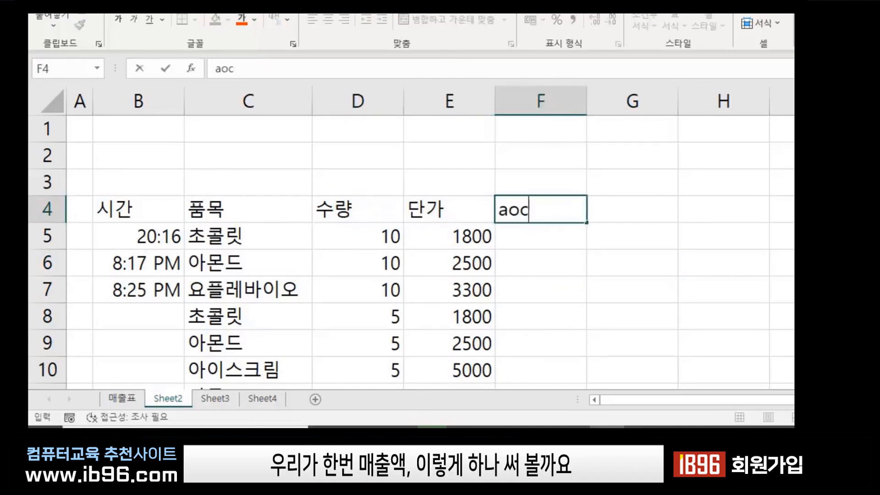
pyautogui.press('BackSpace')
pyautogui.press('BackSpace')
pyautogui.press('BackSpace')
pyautogui.press('Hangul')
pyautogui.write('매ㅜ')
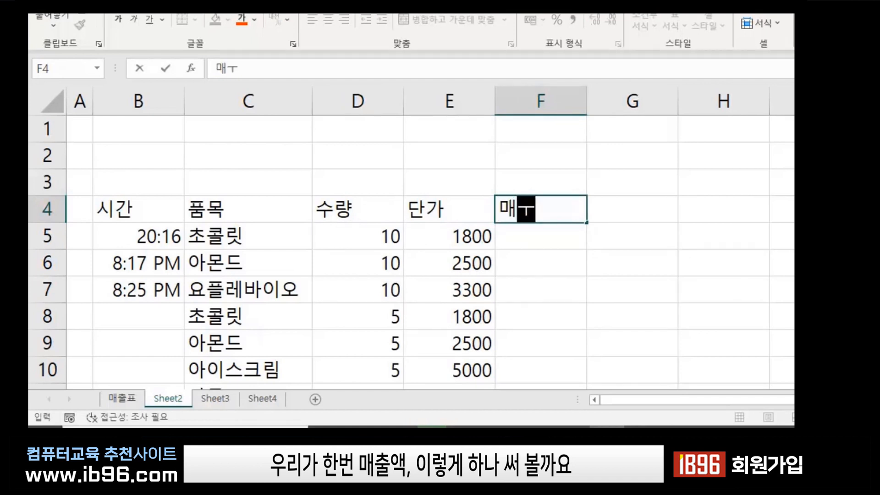
pyautogui.press('BackSpace')
pyautogui.write('출ㅇ')
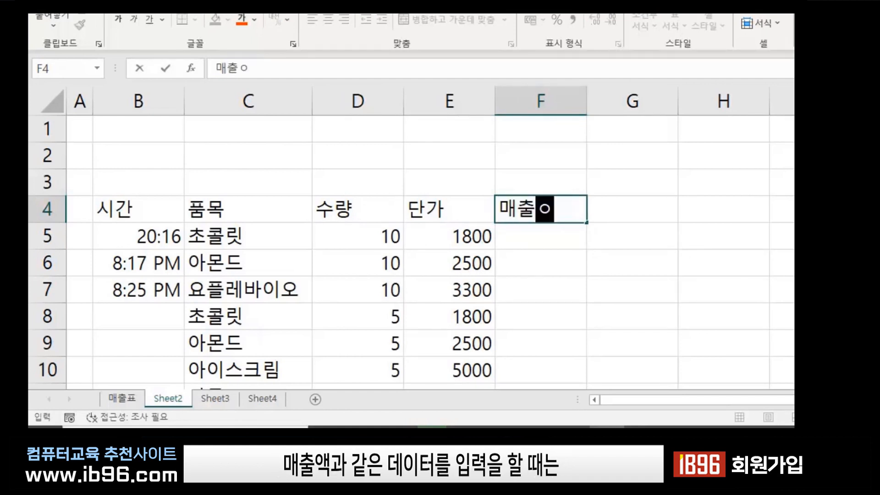
pyautogui.write('액')
pyautogui.press('Return')
pyautogui.click(725, 304)
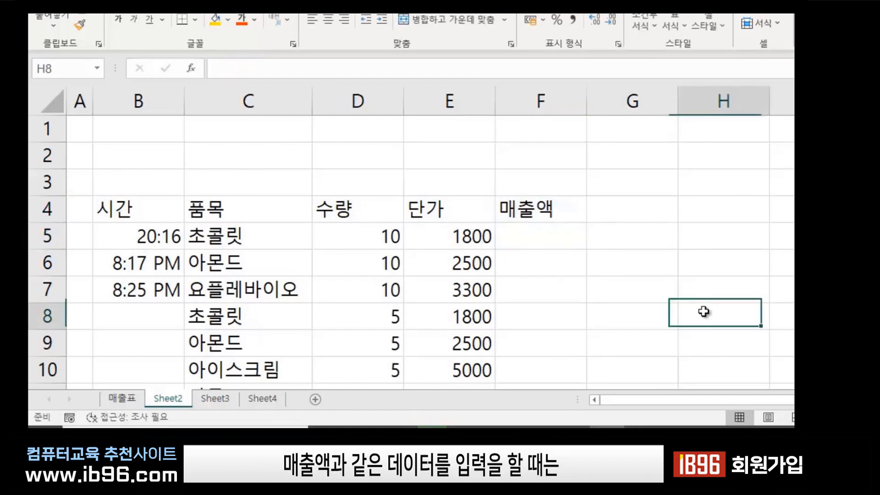
pyautogui.click(614, 270)
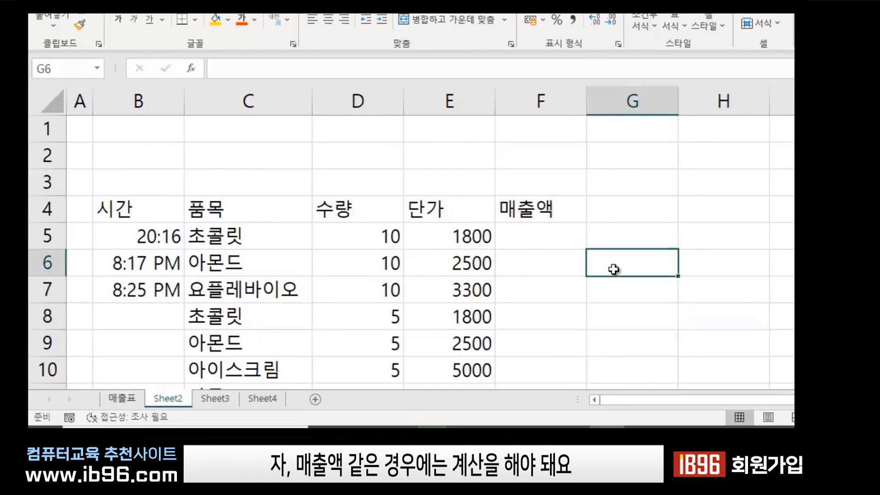
pyautogui.click(533, 235)
pyautogui.click(604, 261)
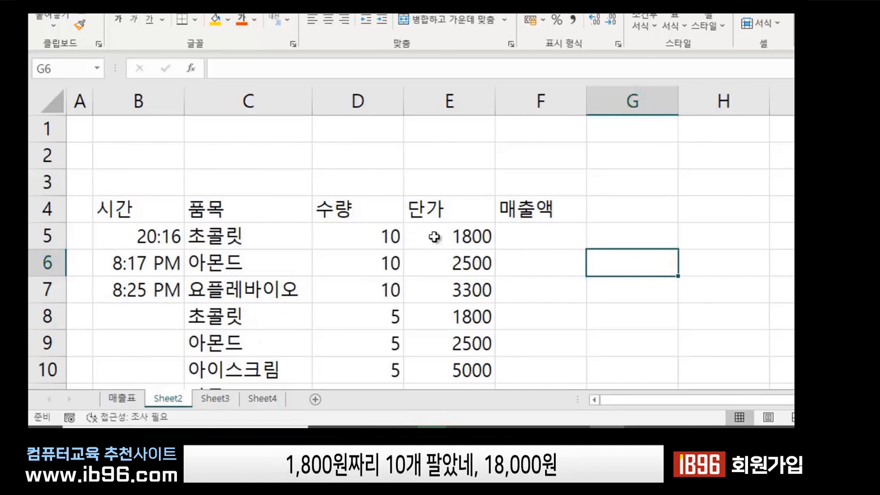
pyautogui.click(537, 236)
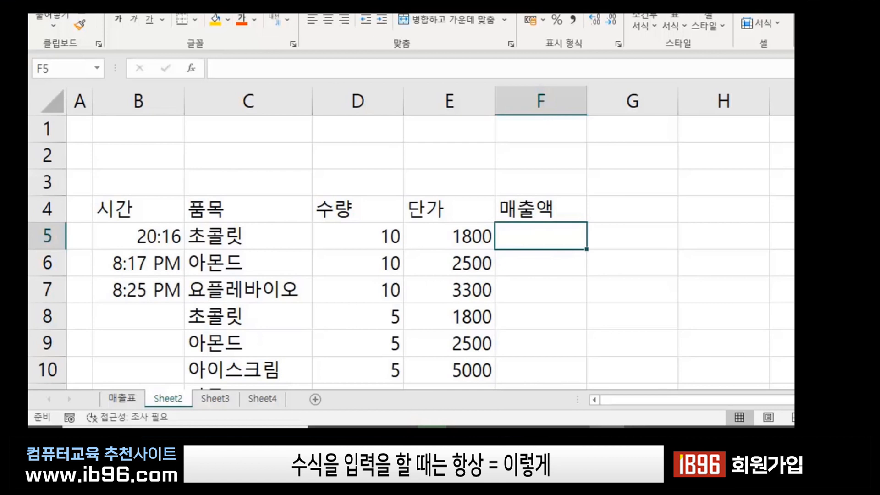
# Build the formula =E5*D5 in F5 by referencing the cells, giving 18000.
pyautogui.write('=')
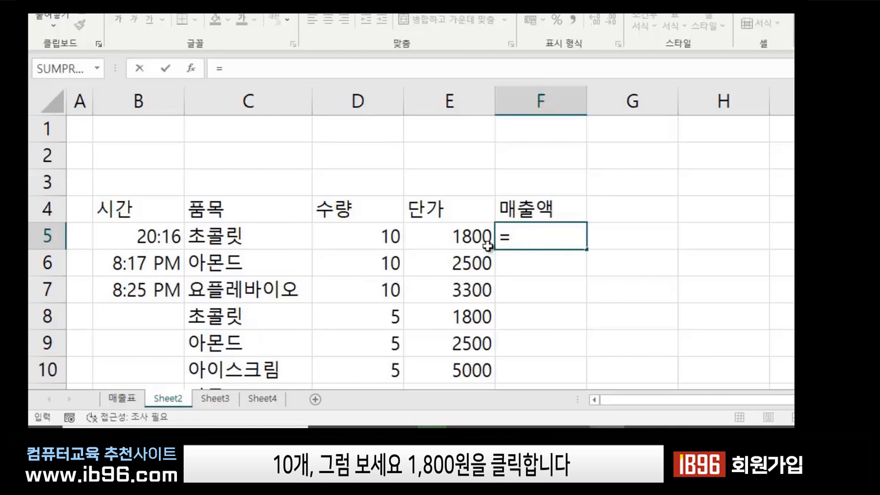
pyautogui.click(458, 236)
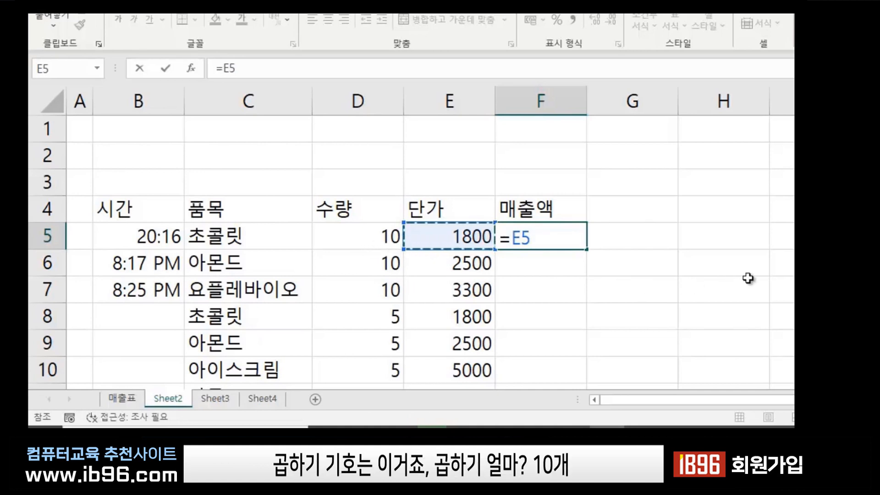
pyautogui.write('*')
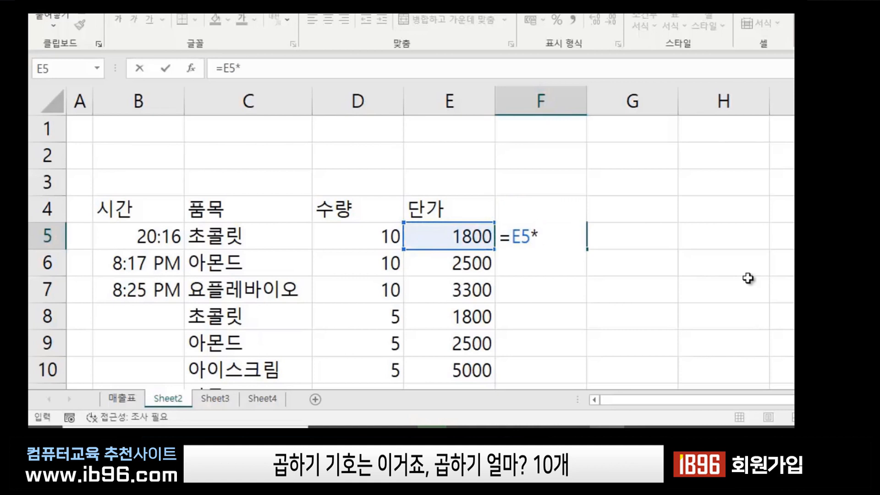
pyautogui.click(390, 228)
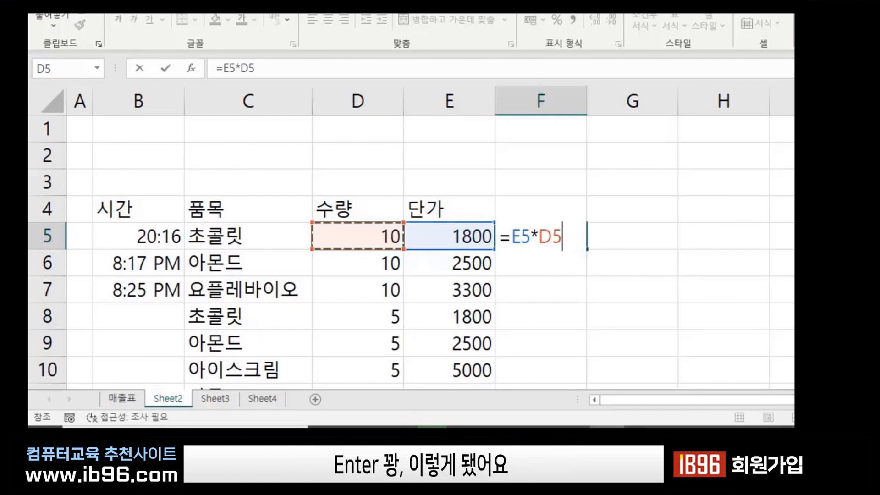
pyautogui.press('Return')
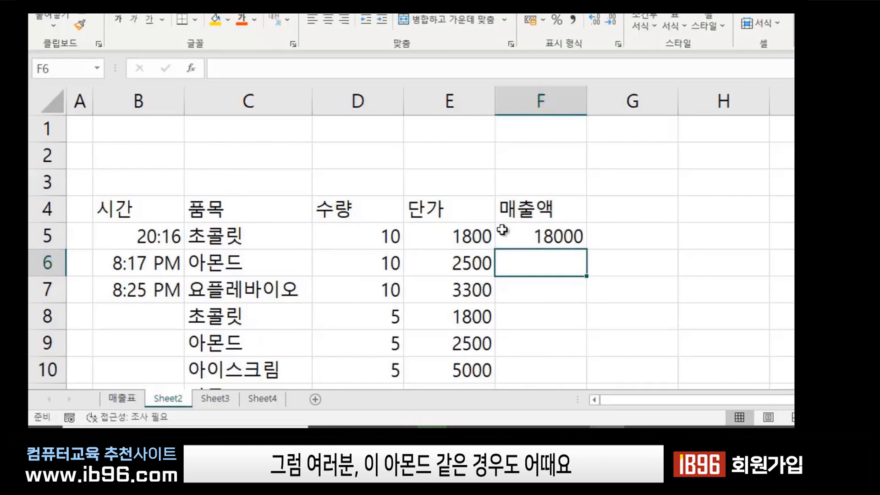
pyautogui.click(197, 266)
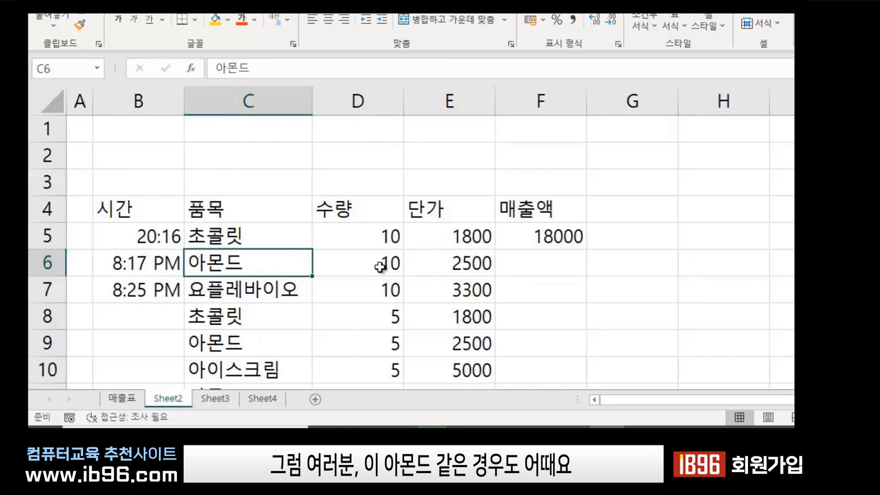
pyautogui.click(556, 263)
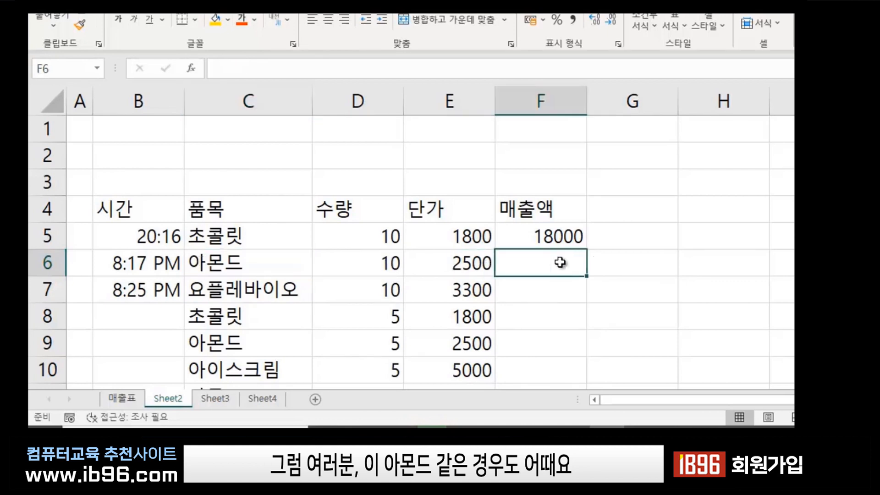
pyautogui.click(551, 234)
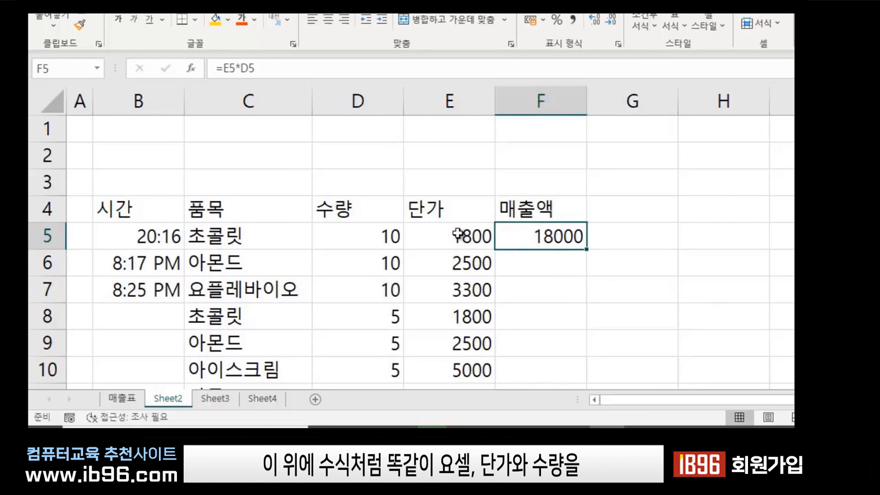
pyautogui.click(470, 262)
pyautogui.click(376, 263)
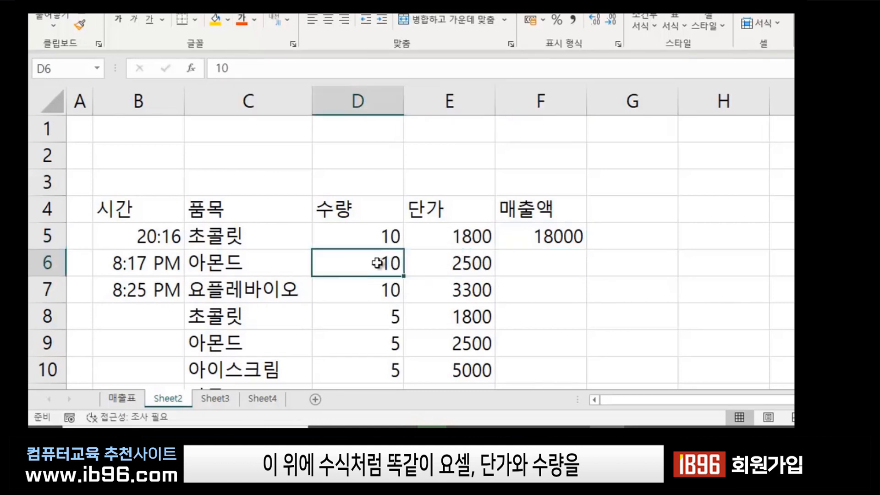
pyautogui.click(558, 262)
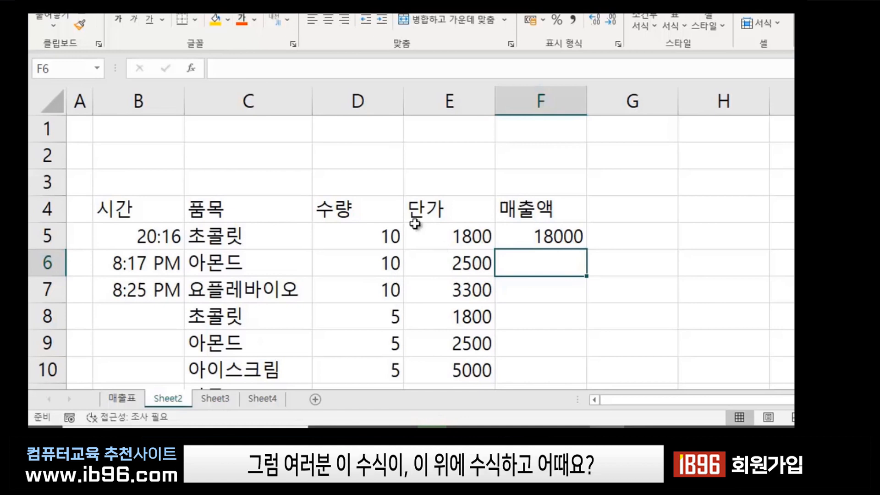
pyautogui.click(552, 237)
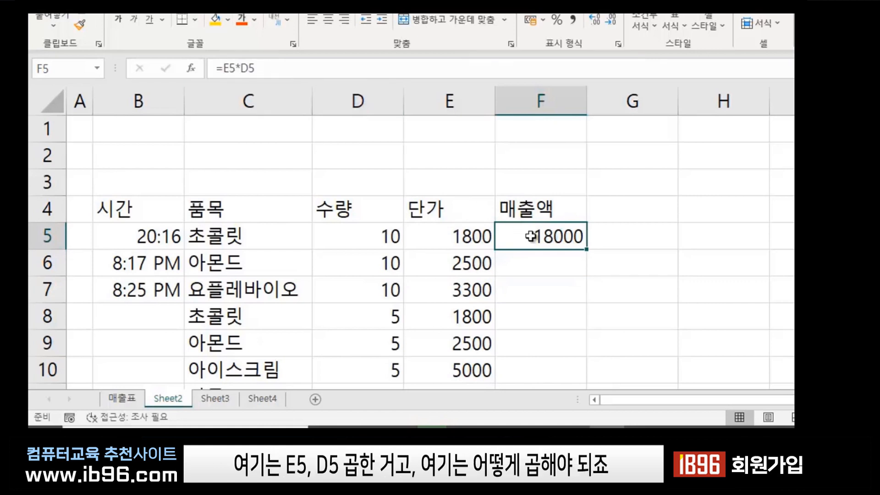
pyautogui.click(534, 268)
pyautogui.click(460, 264)
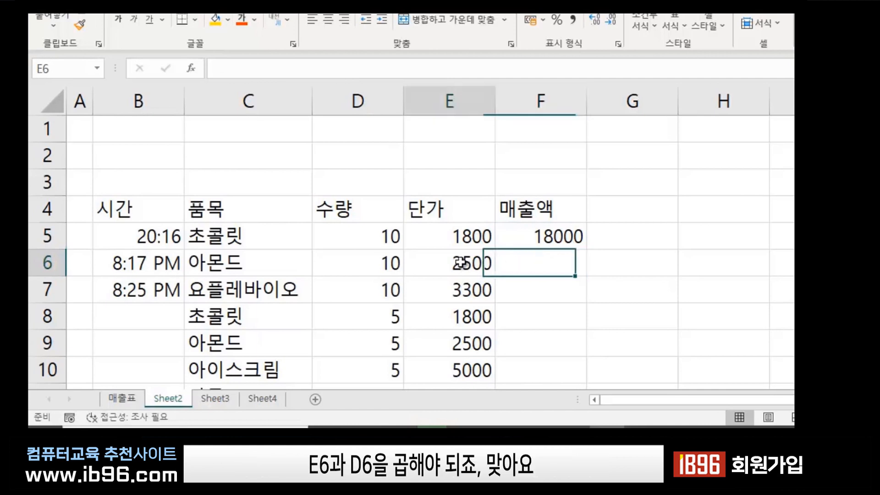
pyautogui.click(378, 261)
pyautogui.click(538, 264)
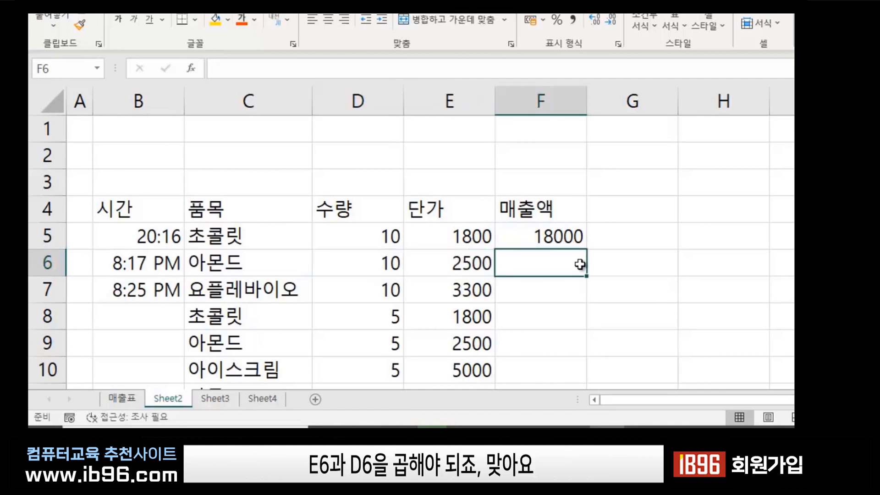
pyautogui.click(655, 264)
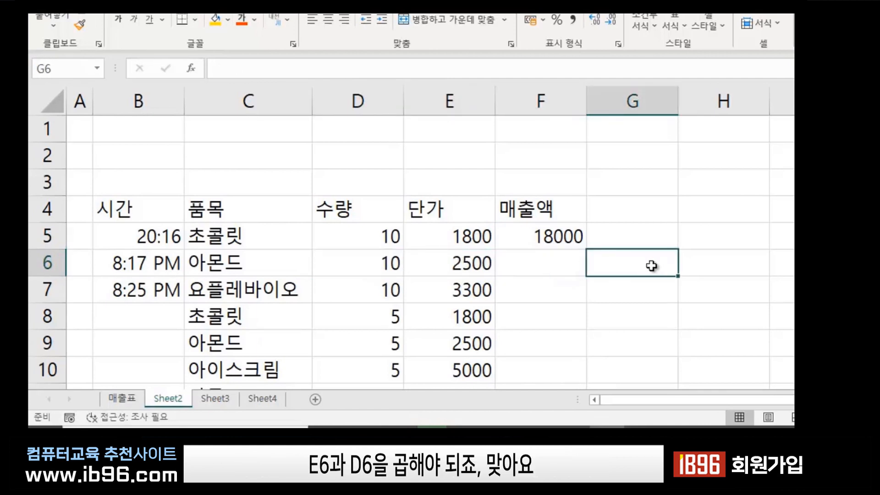
pyautogui.click(556, 262)
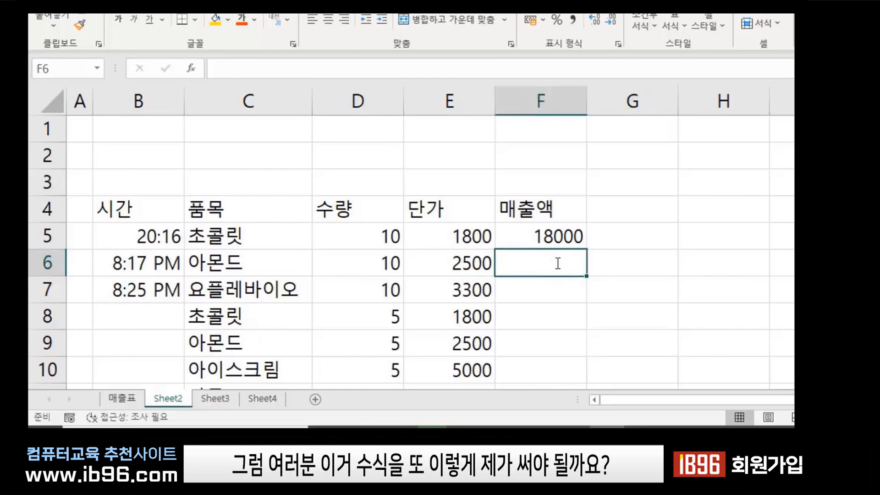
pyautogui.write('=')
pyautogui.click(451, 268)
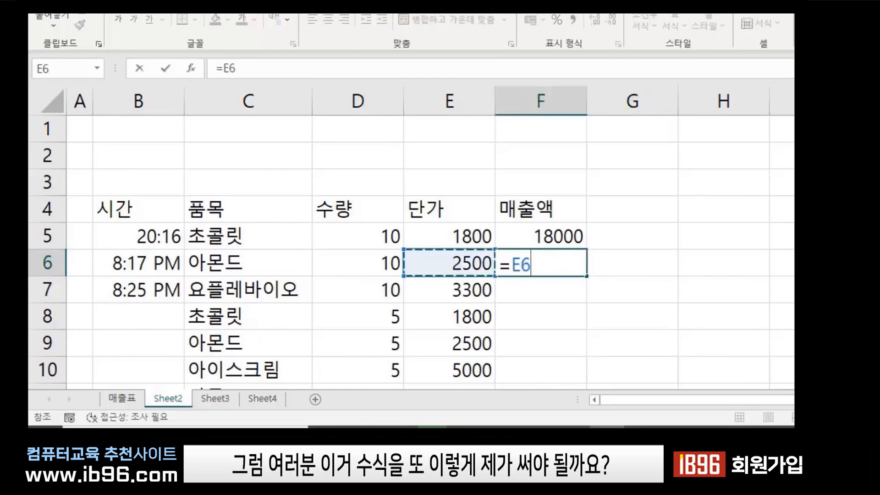
pyautogui.write('*')
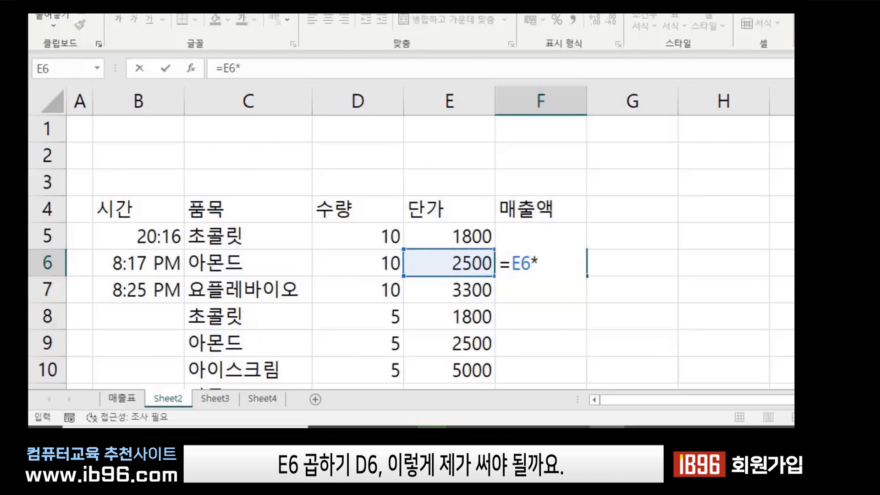
pyautogui.click(381, 267)
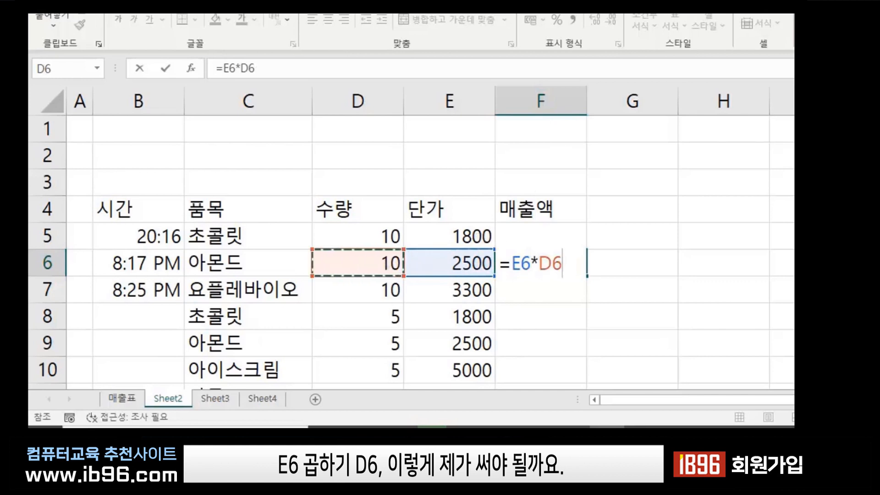
pyautogui.press('Return')
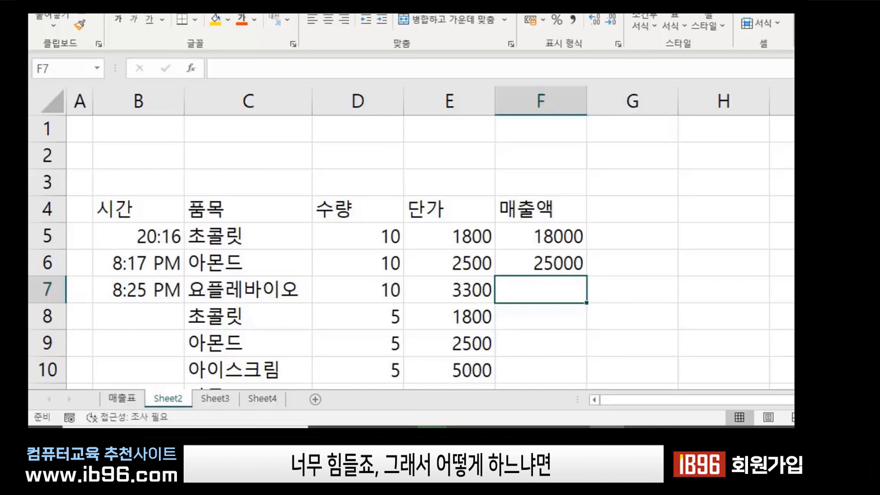
pyautogui.click(667, 270)
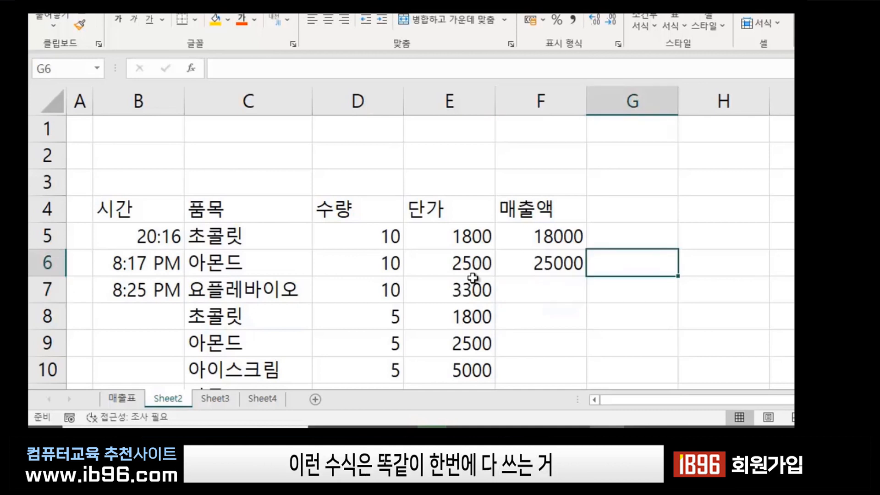
pyautogui.click(546, 268)
pyautogui.click(670, 290)
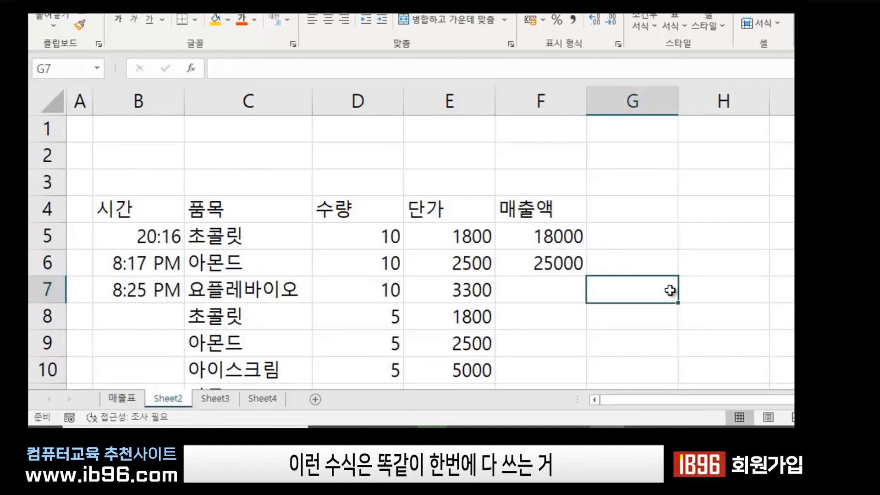
pyautogui.click(658, 259)
pyautogui.click(560, 262)
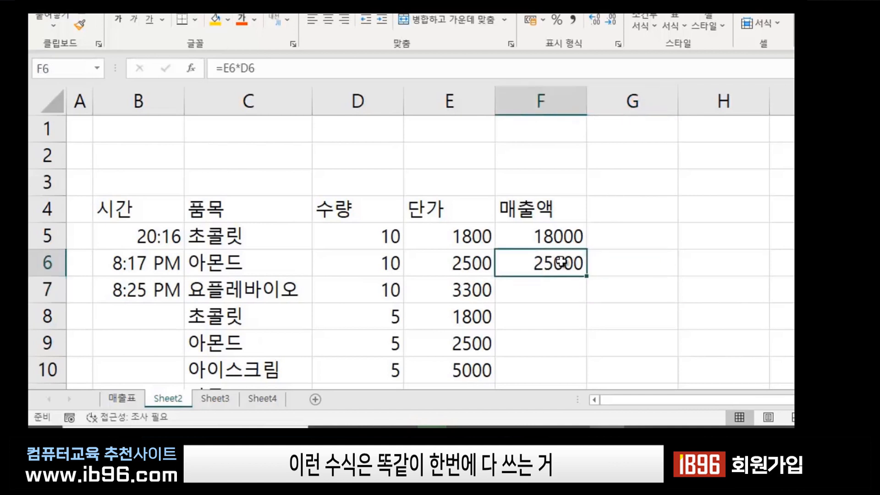
pyautogui.press('Delete')
# Delete the existing formula from F5 and select the 매출액 range F5:F10.
pyautogui.click(592, 279)
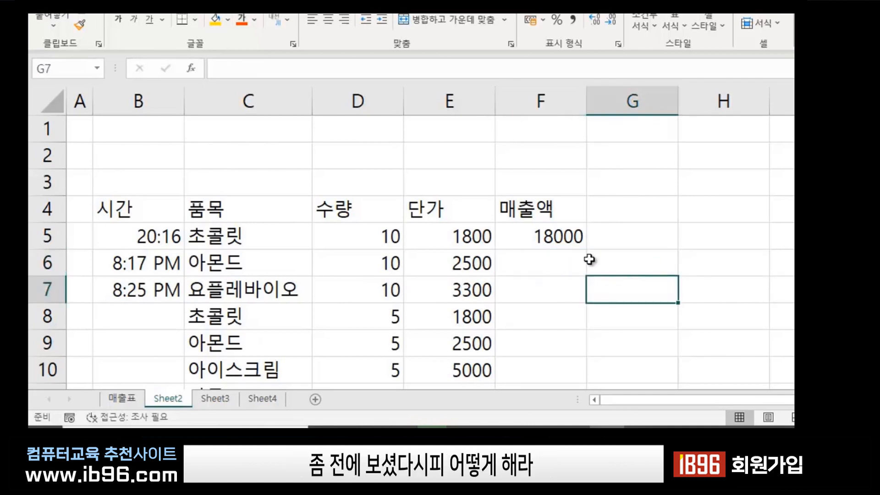
pyautogui.click(553, 227)
pyautogui.press('Delete')
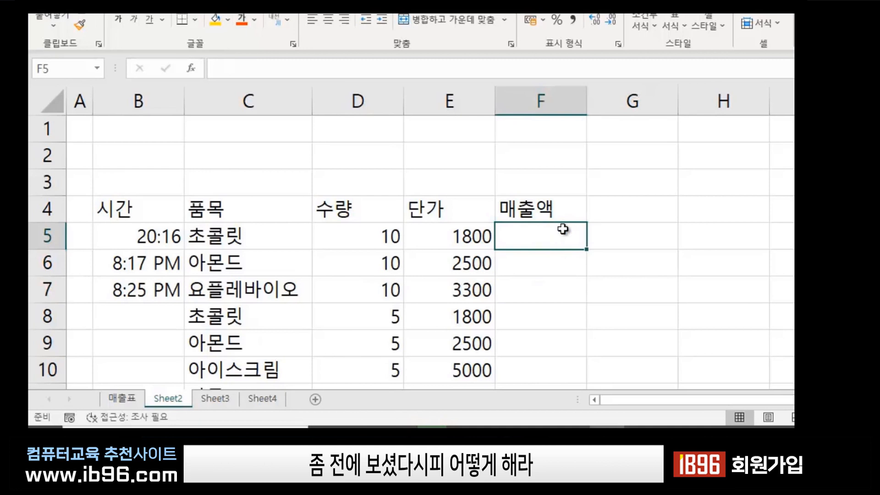
pyautogui.click(681, 280)
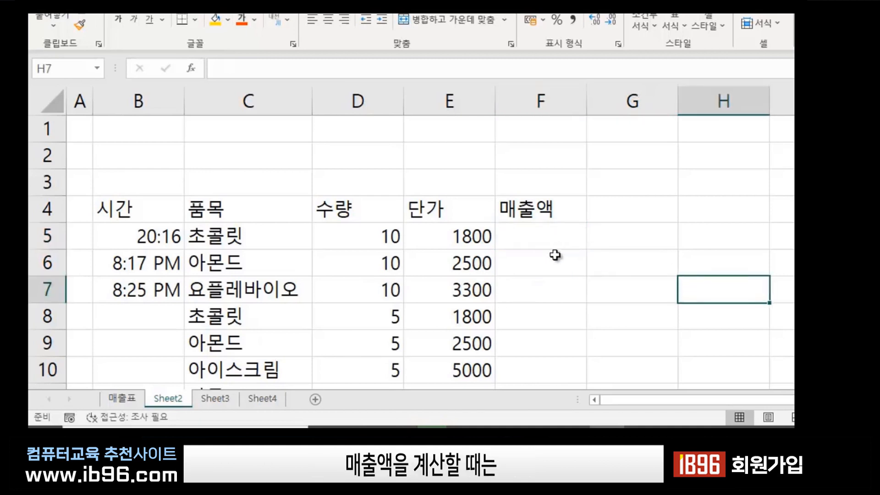
pyautogui.click(527, 232)
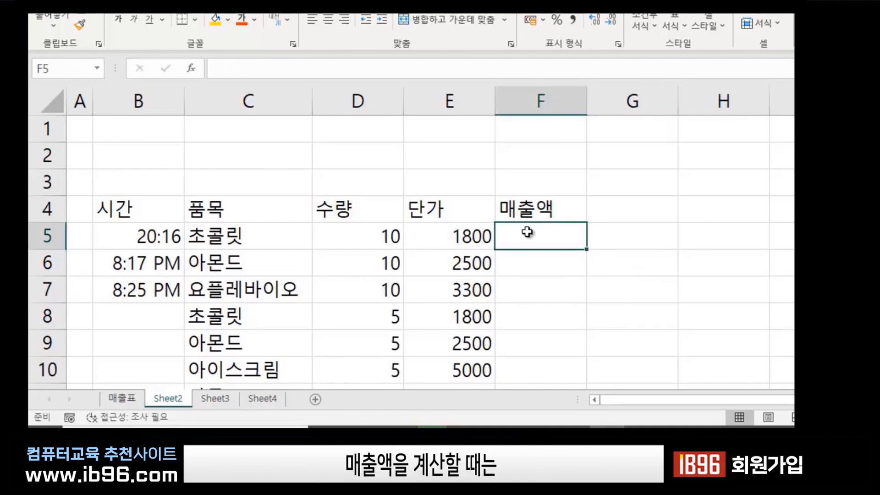
pyautogui.moveTo(527, 232); pyautogui.dragTo(524, 347)
pyautogui.scroll(2, 576, 316)
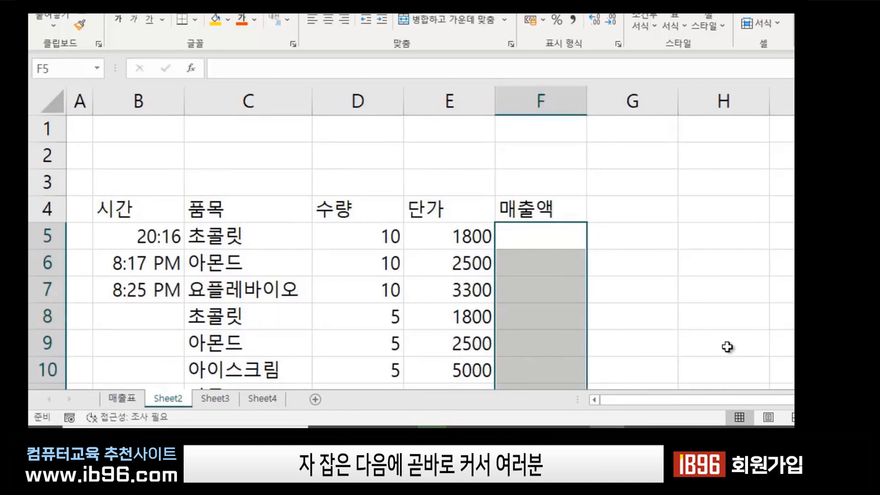
pyautogui.click(549, 235)
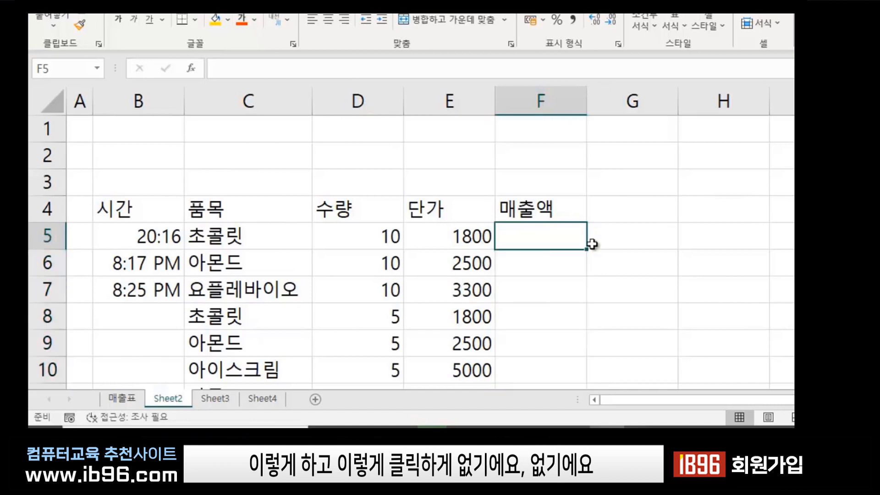
pyautogui.moveTo(544, 231); pyautogui.dragTo(532, 310)
pyautogui.scroll(3, 647, 304)
# Enter =E5*D5 into every selected 매출액 cell at once with Ctrl+Enter and check F6.
pyautogui.write('=')
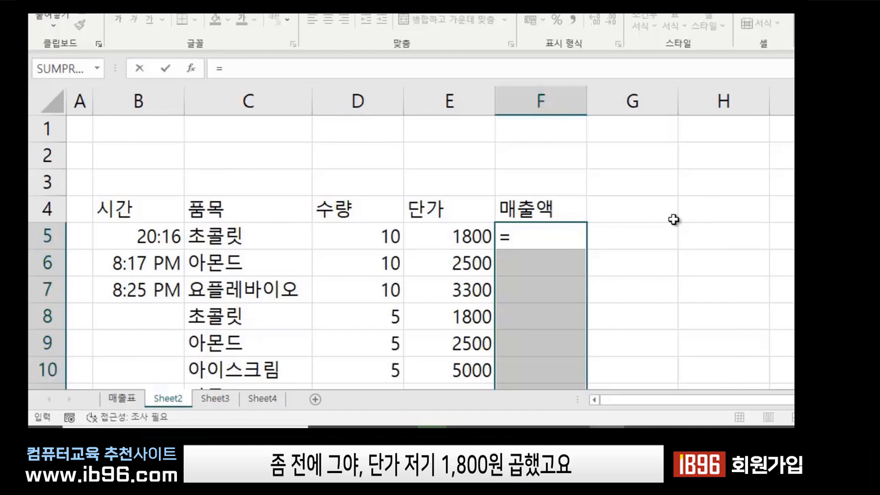
pyautogui.click(463, 237)
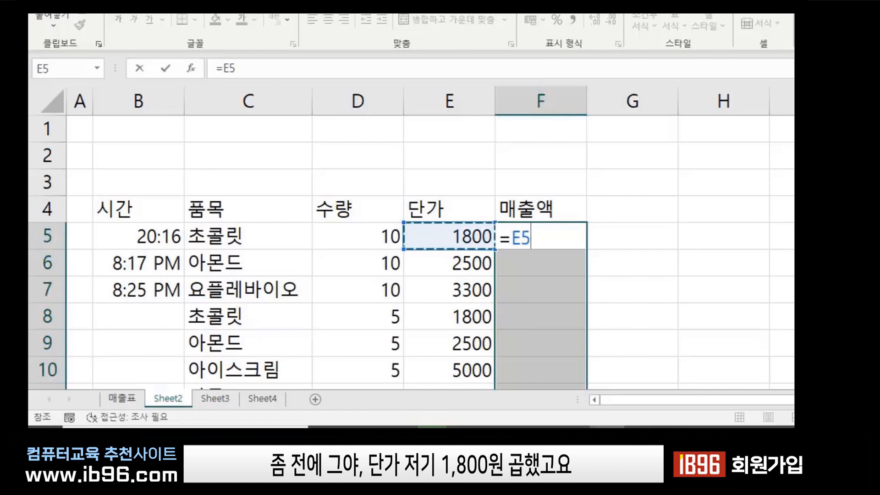
pyautogui.write('*')
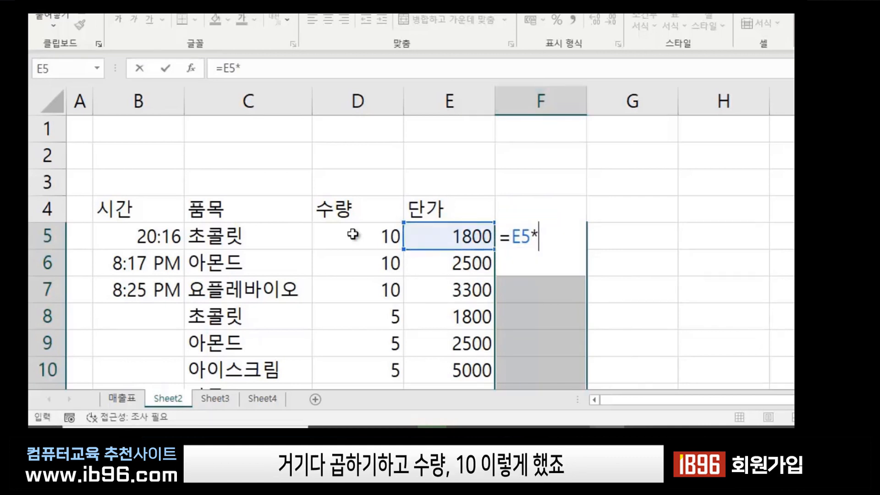
pyautogui.click(367, 235)
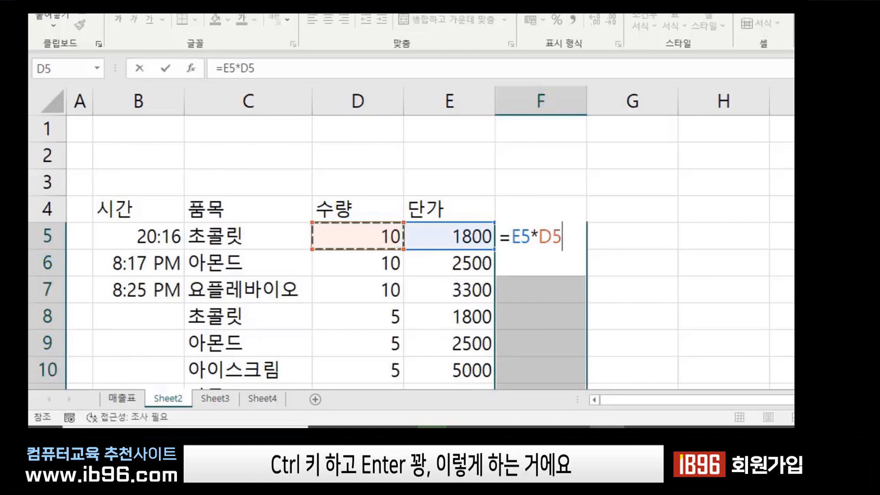
pyautogui.hotkey('ctrl', 'Return')
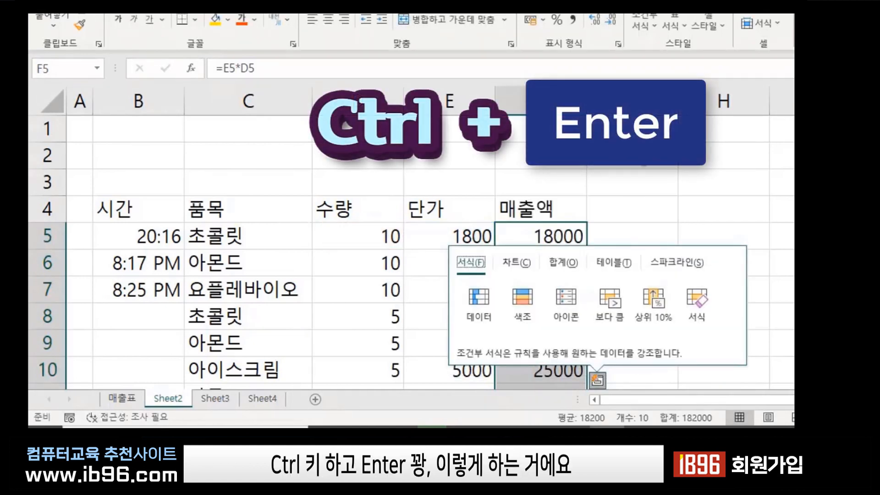
pyautogui.click(645, 200)
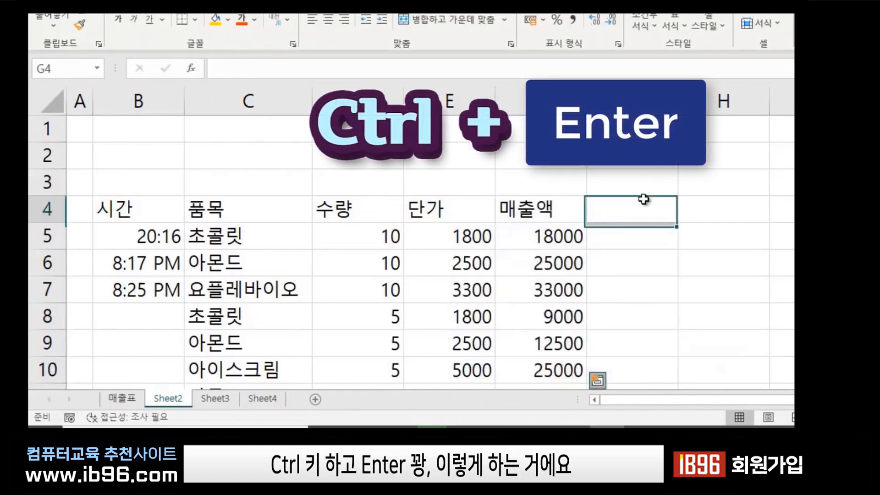
pyautogui.click(555, 271)
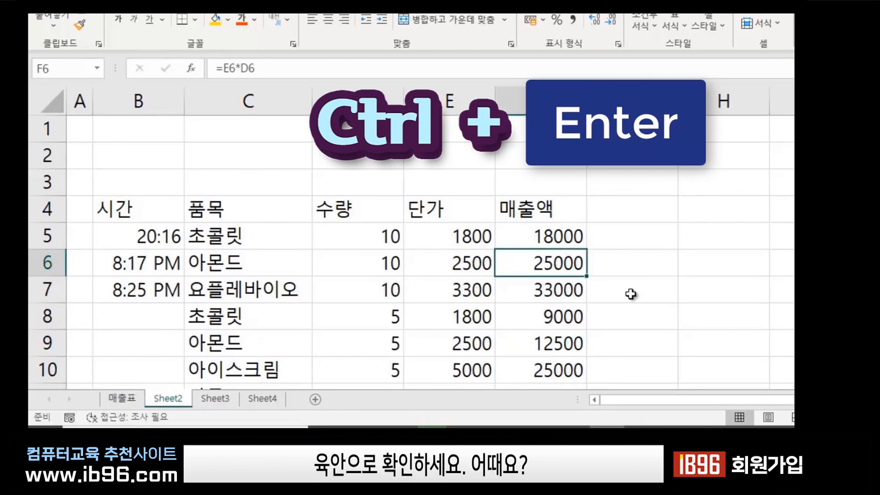
pyautogui.scroll(-2, 614, 307)
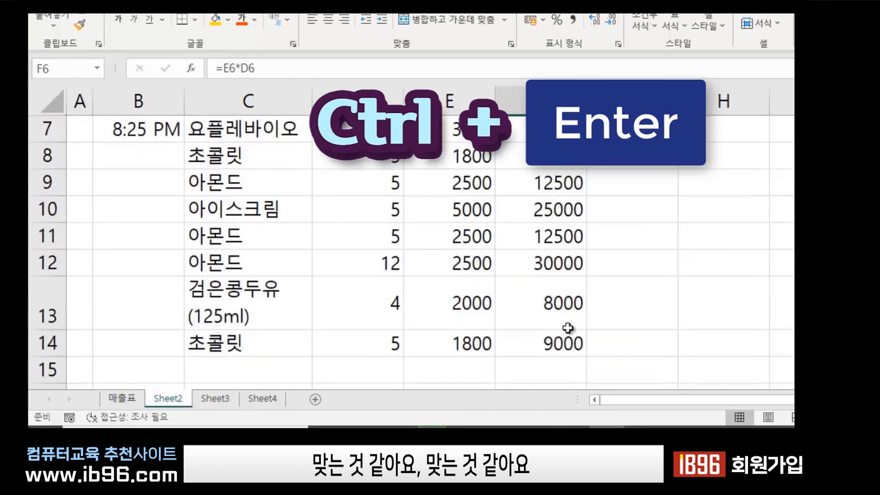
pyautogui.scroll(2, 619, 352)
pyautogui.click(653, 323)
pyautogui.click(537, 253)
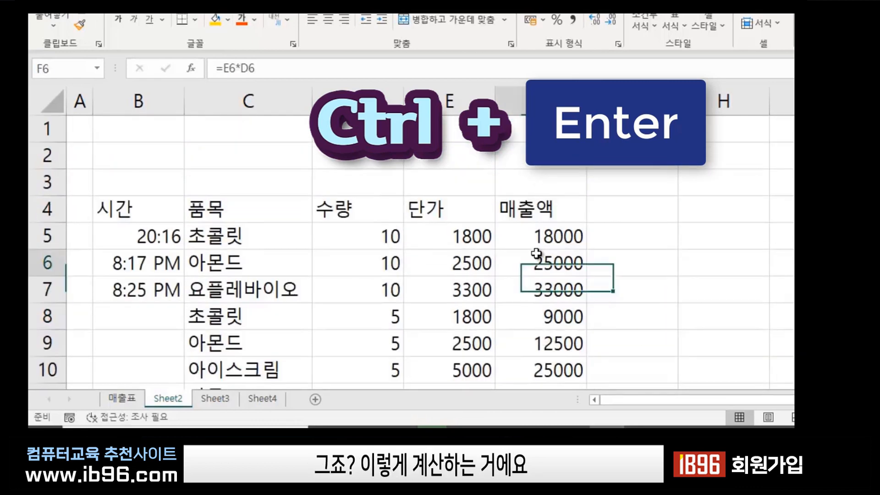
pyautogui.click(671, 277)
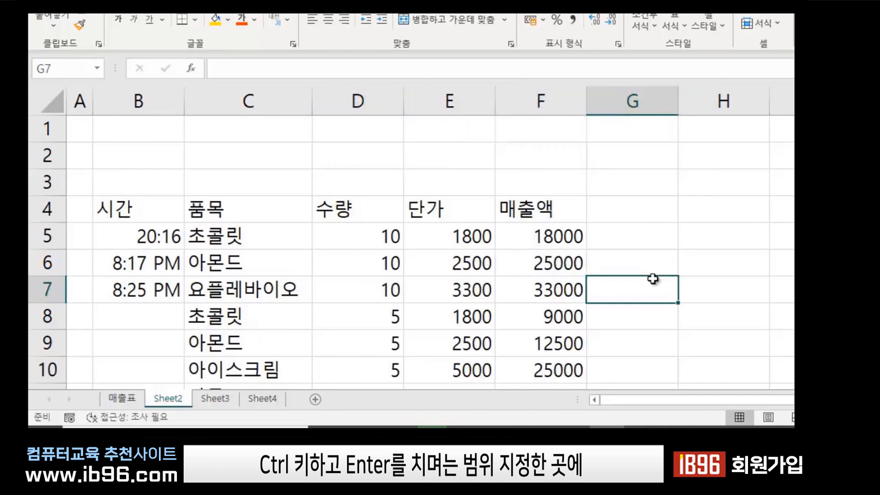
pyautogui.click(456, 238)
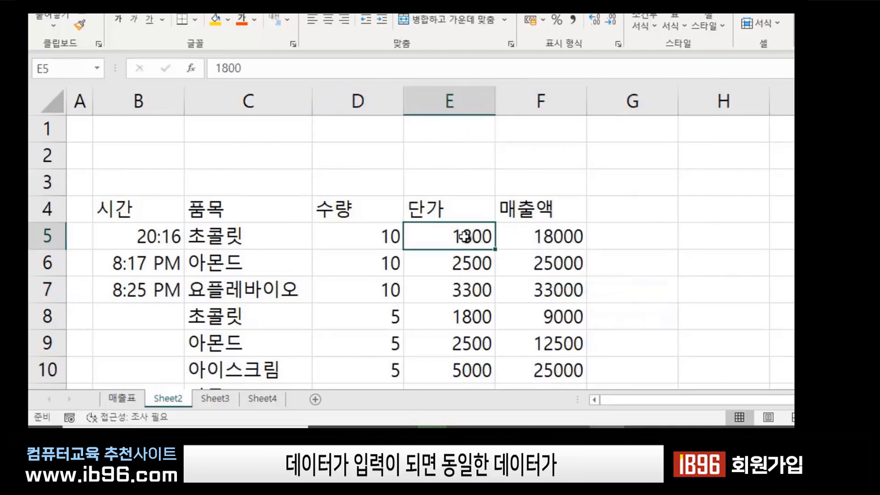
pyautogui.click(458, 270)
pyautogui.click(456, 319)
pyautogui.click(757, 258)
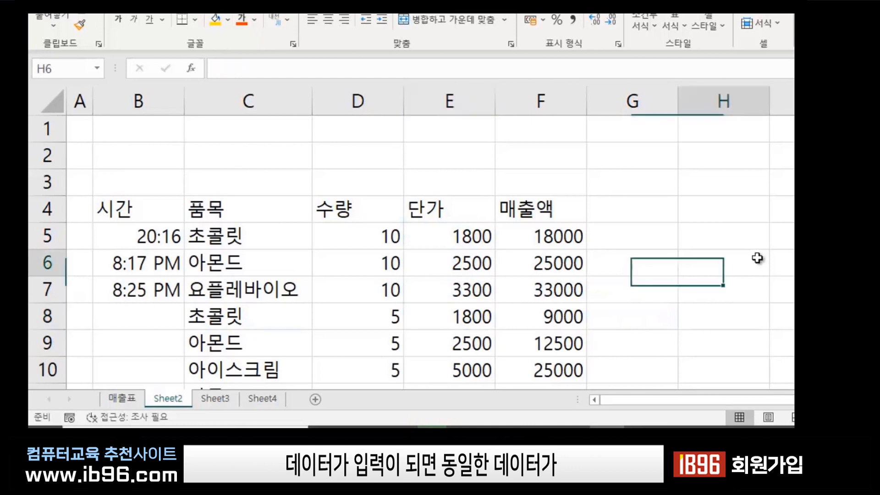
pyautogui.click(733, 209)
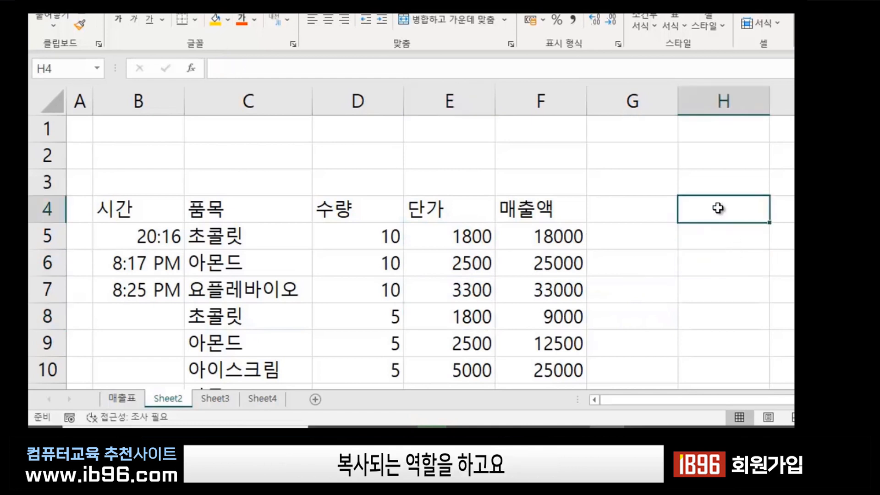
# Select H4:H8 and enter the word 엑셀 into all five cells with Ctrl+Enter.
pyautogui.moveTo(706, 205); pyautogui.dragTo(708, 316)
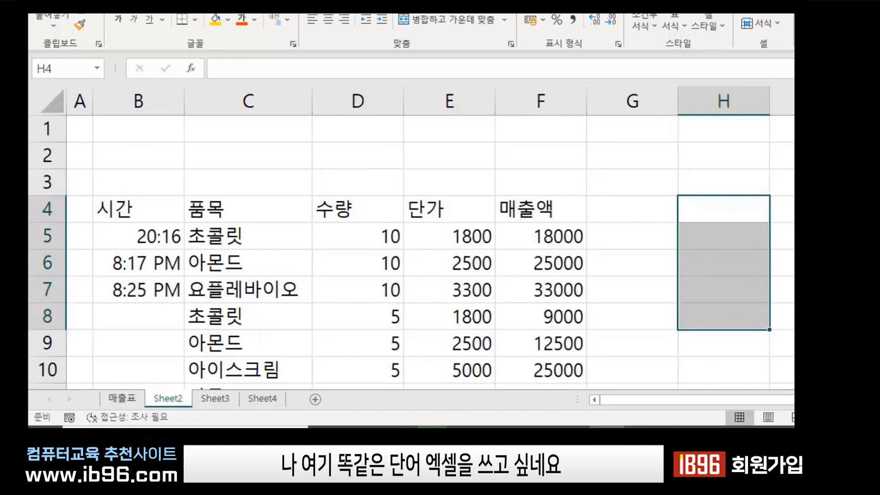
pyautogui.write('엑셀')
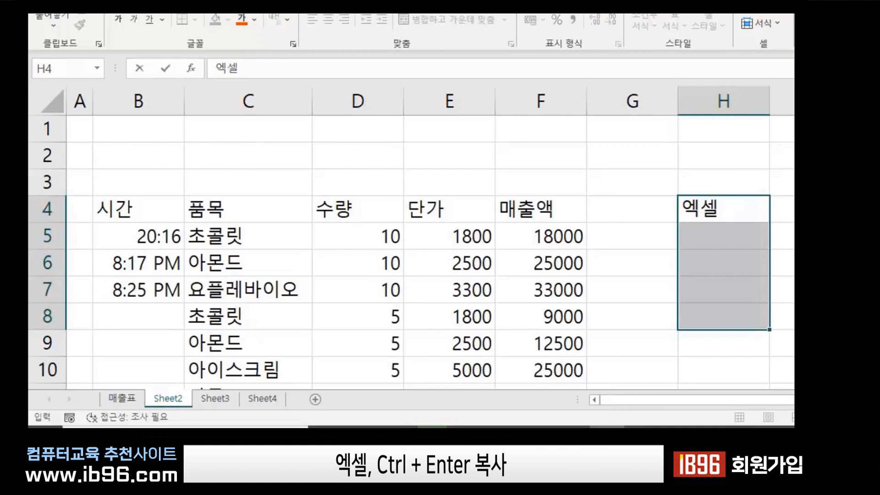
pyautogui.hotkey('ctrl', 'Return')
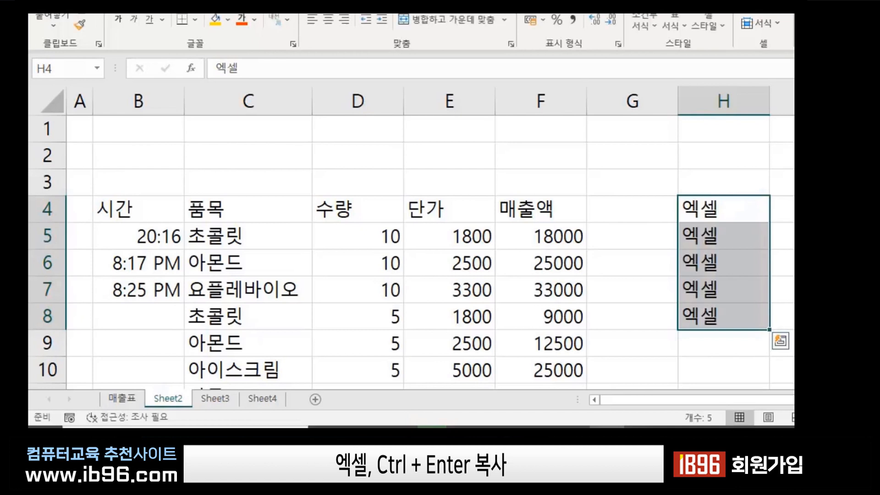
pyautogui.click(466, 261)
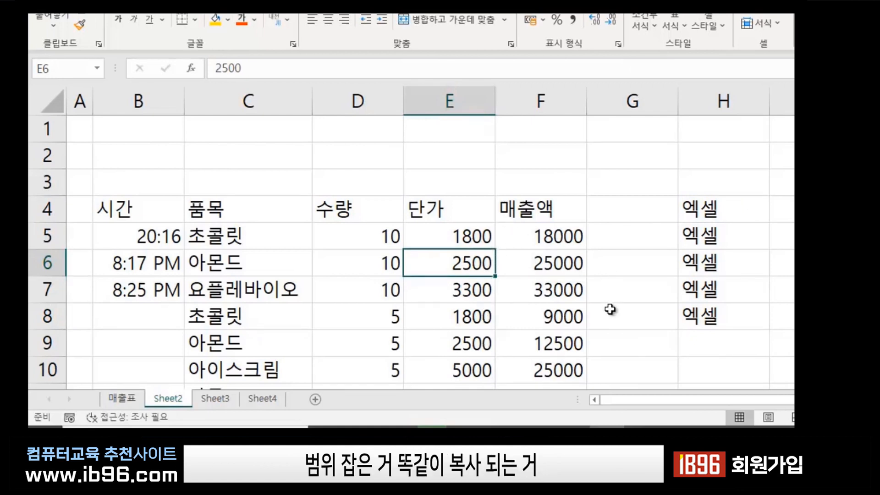
# Review F5's formula and its references to the E5 unit price and D5 quantity.
pyautogui.click(621, 300)
pyautogui.click(538, 234)
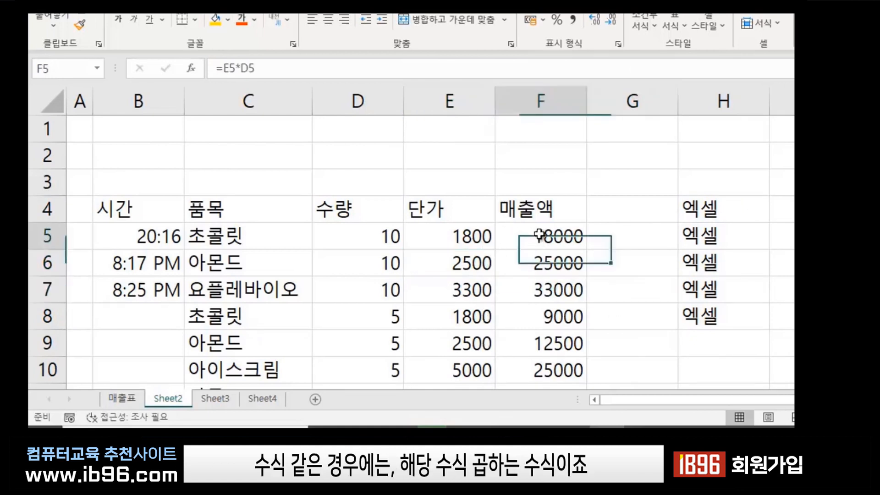
pyautogui.click(555, 259)
pyautogui.click(550, 235)
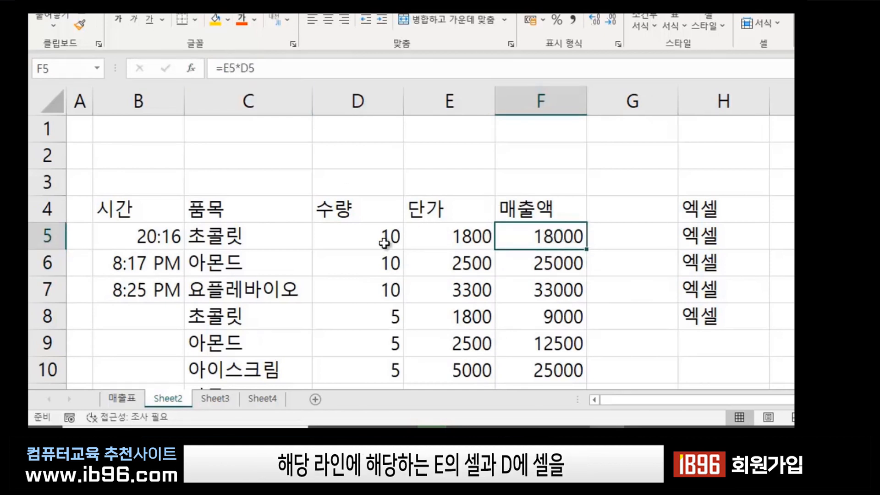
pyautogui.click(461, 239)
pyautogui.click(371, 241)
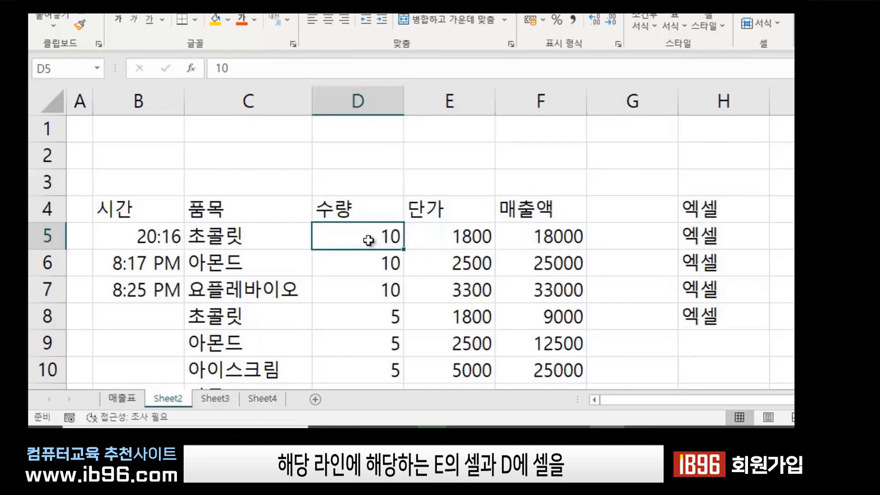
pyautogui.click(545, 236)
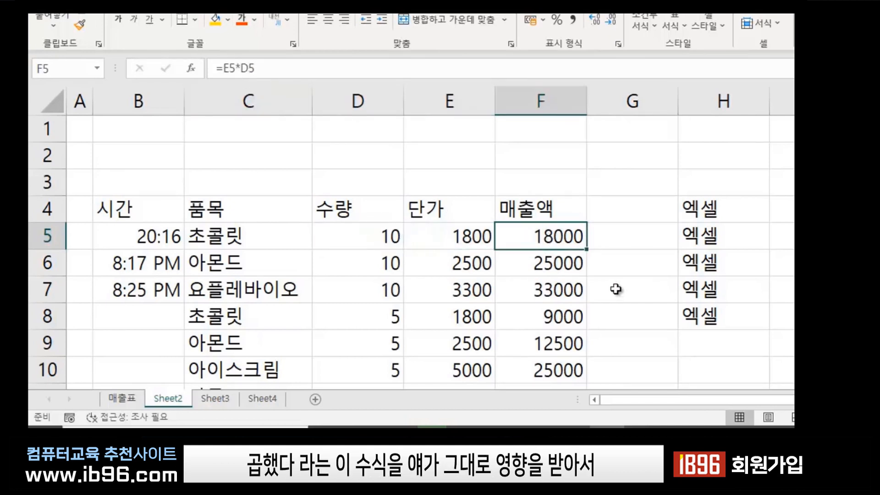
# Check the relative formulas filled into F6 through F10.
pyautogui.click(538, 265)
pyautogui.click(540, 286)
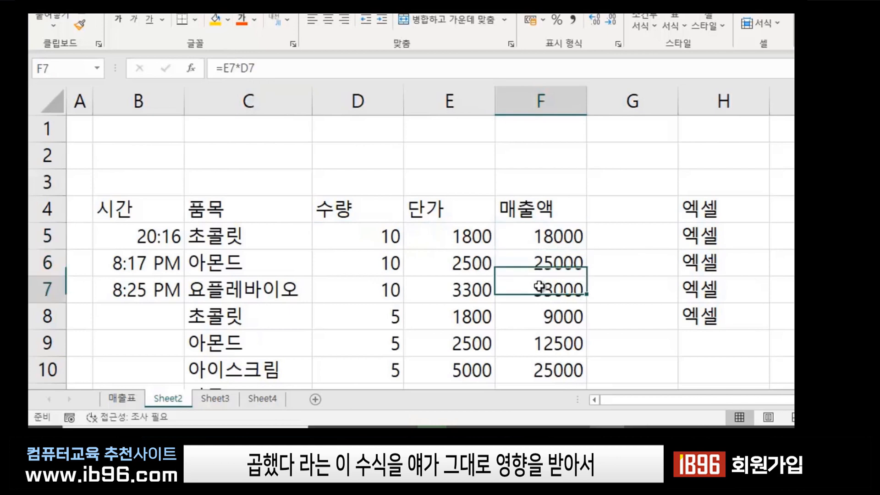
pyautogui.click(544, 315)
pyautogui.click(553, 362)
pyautogui.scroll(-2, 527, 234)
pyautogui.scroll(2, 542, 194)
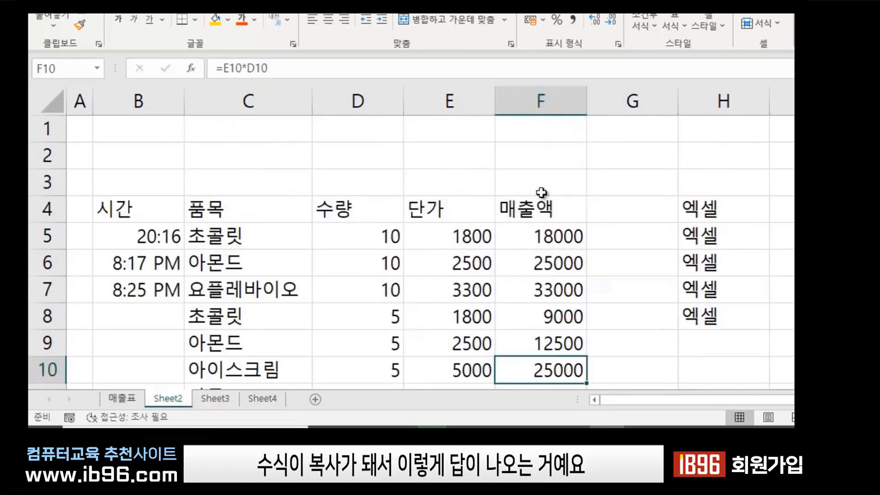
pyautogui.click(550, 239)
pyautogui.click(554, 289)
pyautogui.click(555, 340)
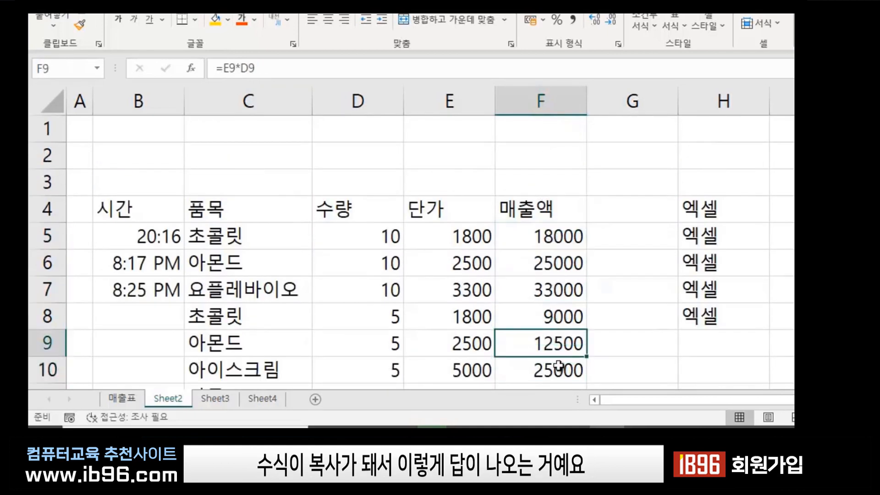
pyautogui.scroll(-2, 558, 365)
pyautogui.click(723, 356)
pyautogui.scroll(2, 726, 320)
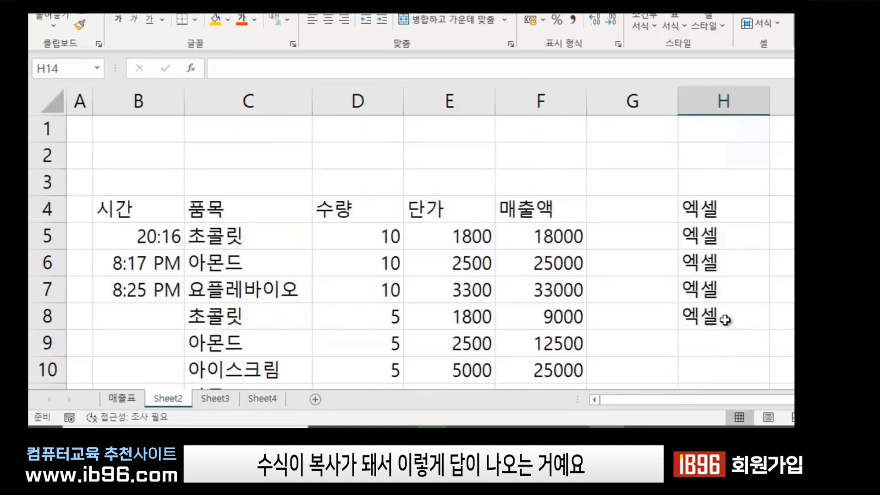
# Clear the contents of column H to remove the 엑셀 entries.
pyautogui.rightClick(705, 100)
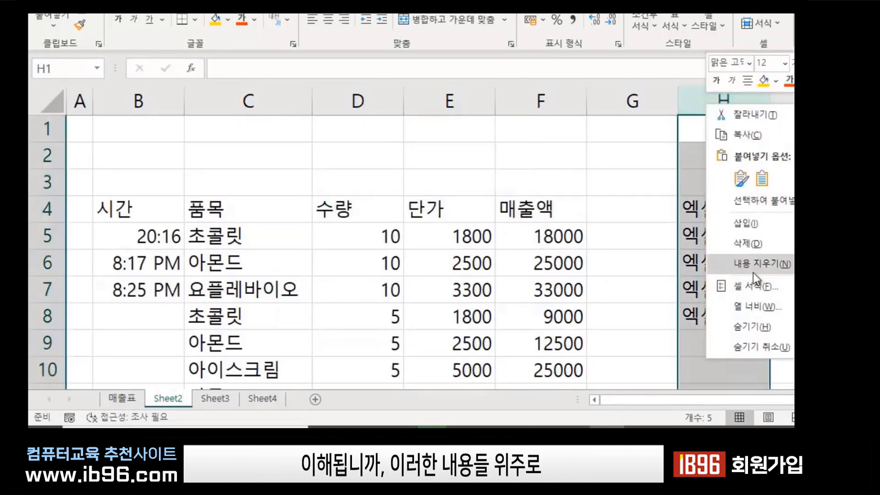
pyautogui.click(753, 271)
pyautogui.click(651, 273)
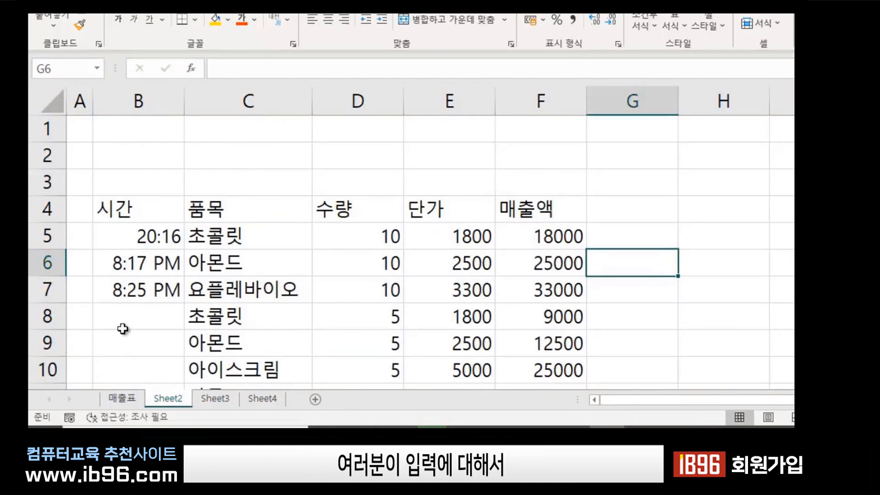
pyautogui.click(138, 324)
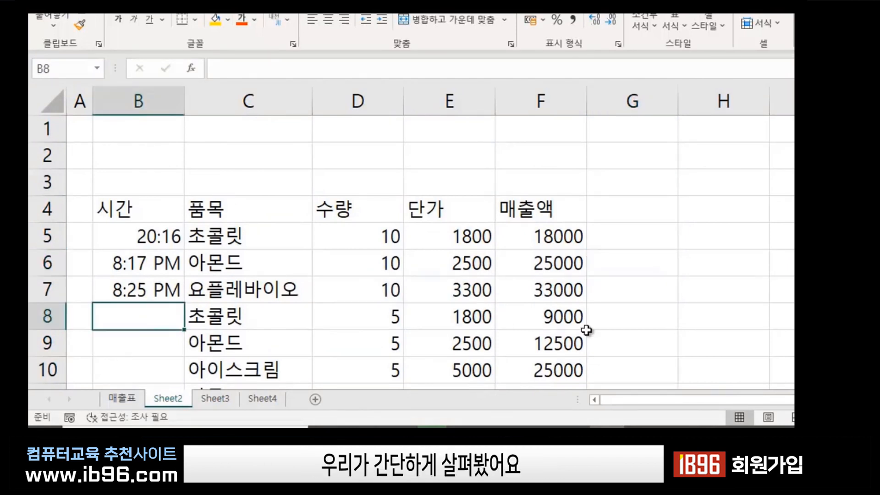
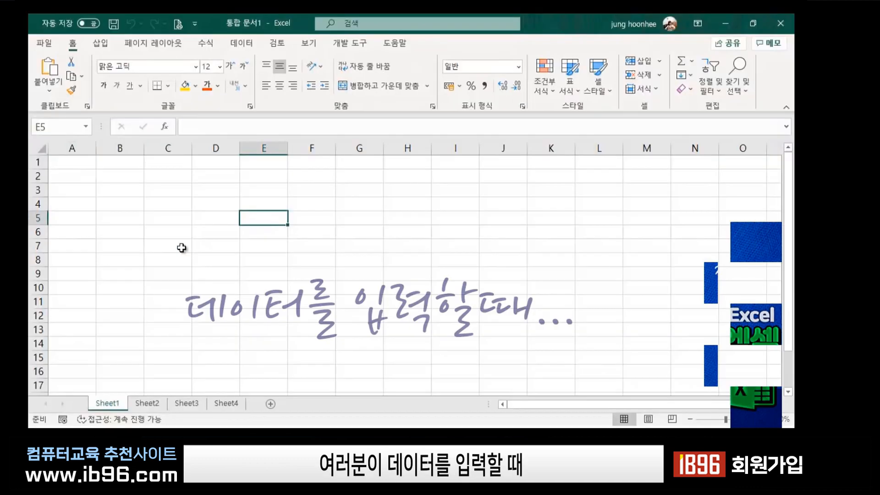
# Enter the heading 번호 in cell B3.
pyautogui.click(131, 204)
pyautogui.click(248, 203)
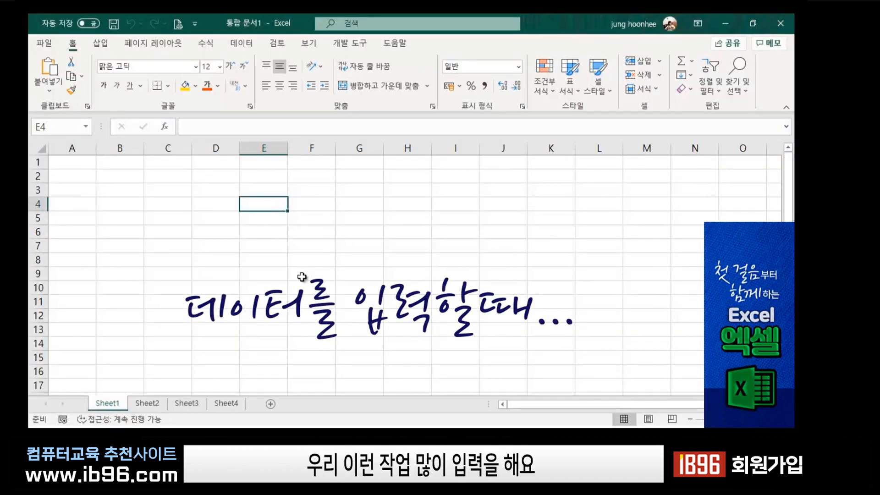
pyautogui.keyDown('ctrl'); pyautogui.scroll(1, 353, 273); pyautogui.keyUp('ctrl')
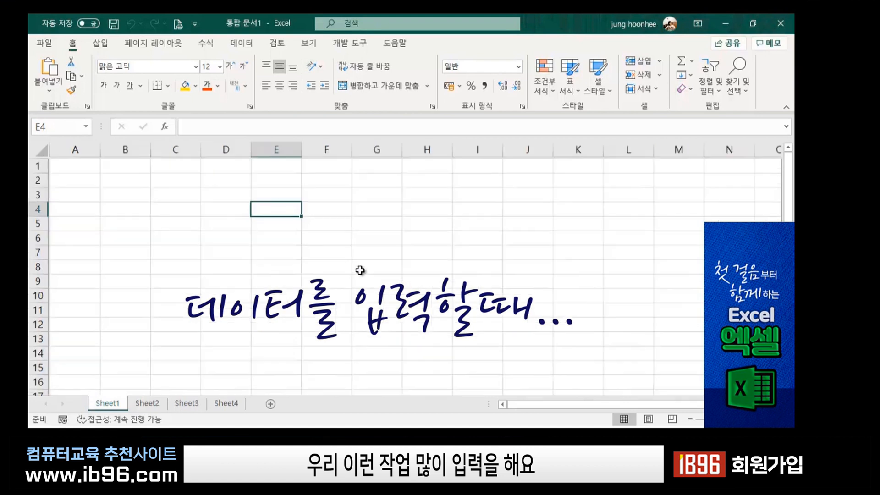
pyautogui.click(139, 197)
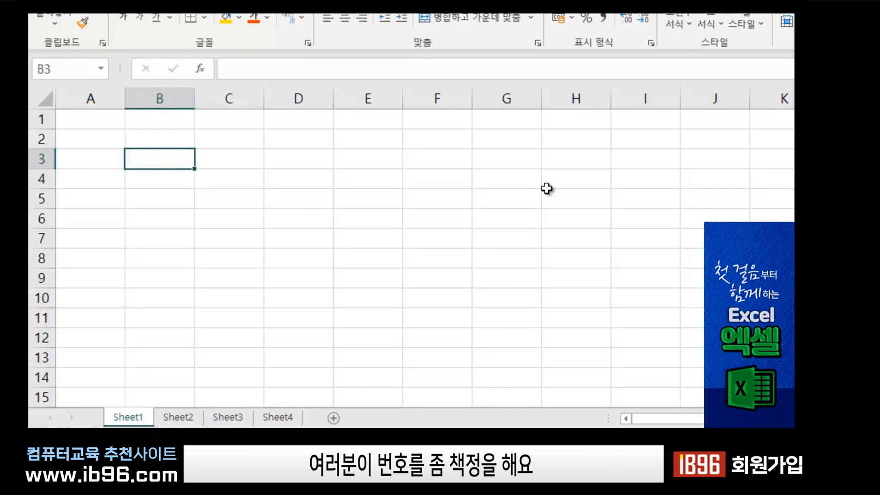
pyautogui.write('q')
pyautogui.press('BackSpace')
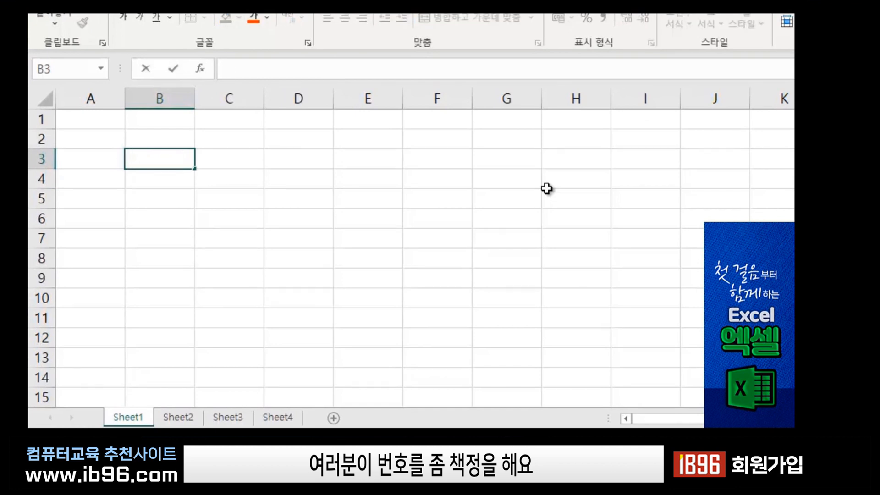
pyautogui.write('번호')
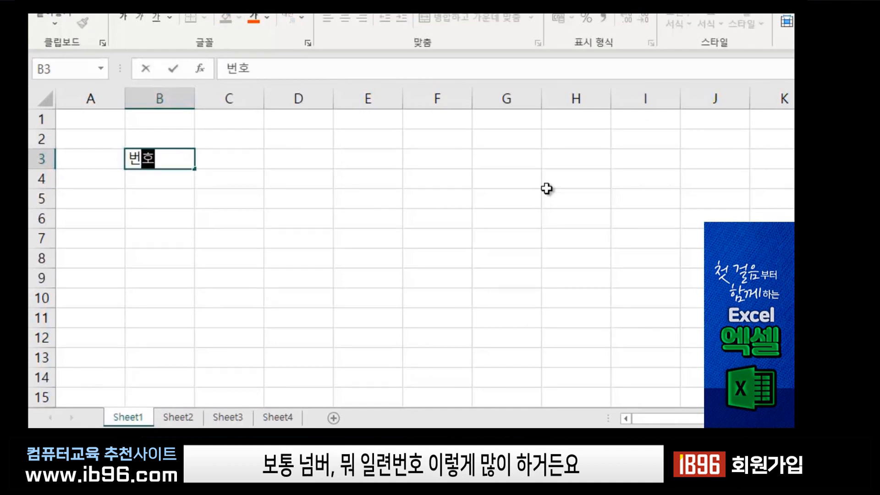
pyautogui.press('Return')
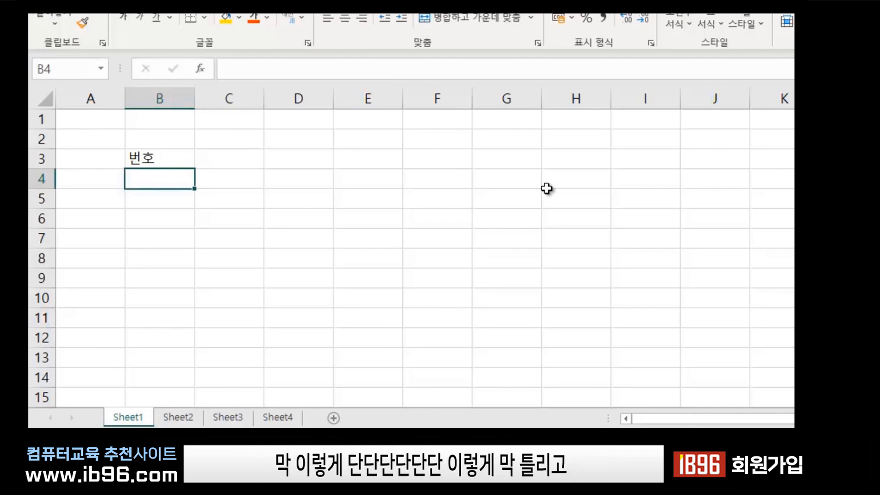
# Type 1, 2, 3, 4, 54 below the heading, then select and delete them.
pyautogui.write('1 2 3 4 54')
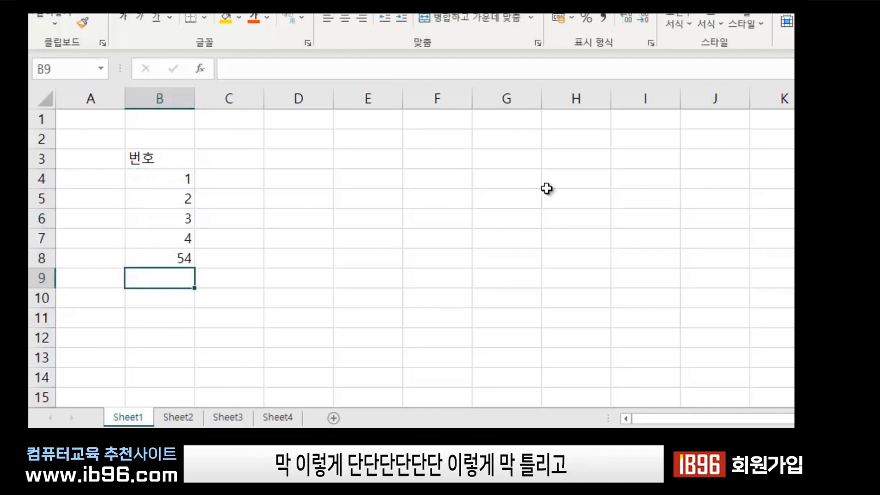
pyautogui.press('Up')
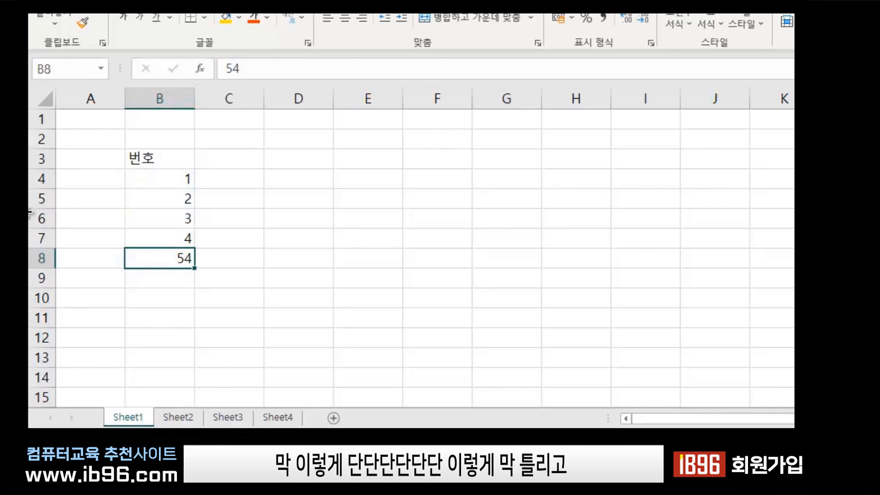
pyautogui.click(379, 204)
pyautogui.moveTo(158, 179); pyautogui.dragTo(168, 263)
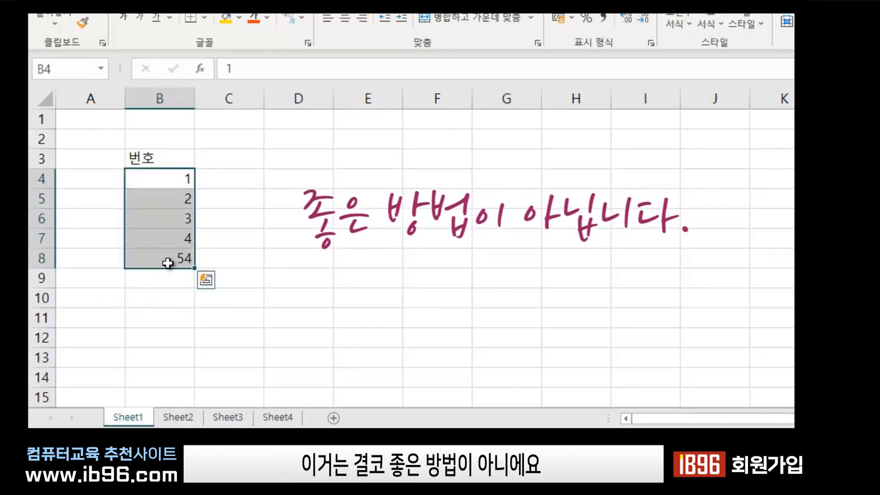
pyautogui.press('Delete')
# Enter 1 in B4 and drag it down to copy the 1 through B9.
pyautogui.click(275, 260)
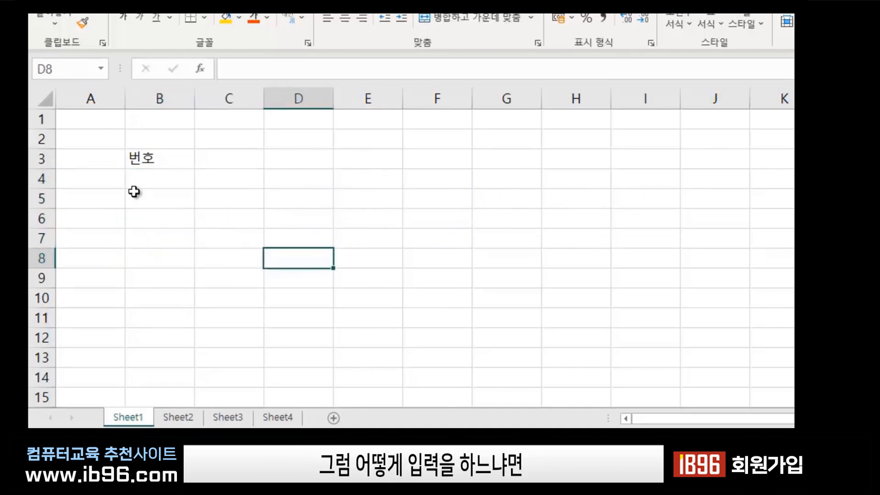
pyautogui.click(157, 180)
pyautogui.click(385, 221)
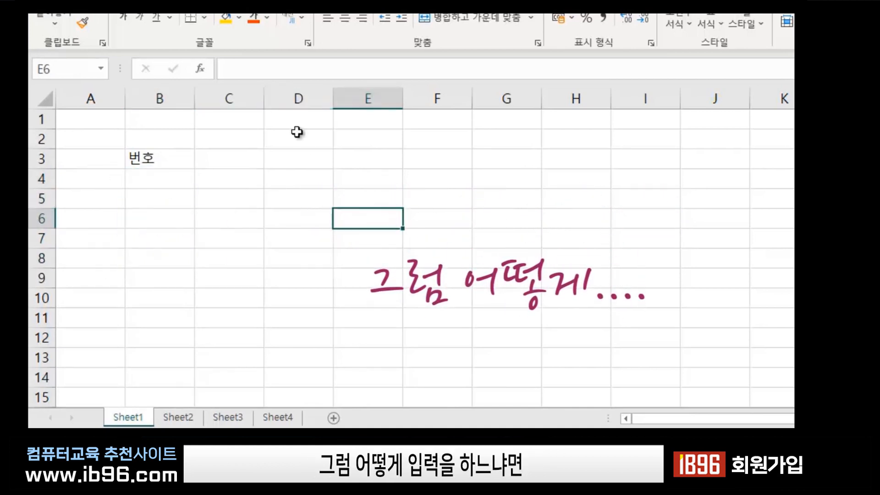
pyautogui.click(157, 184)
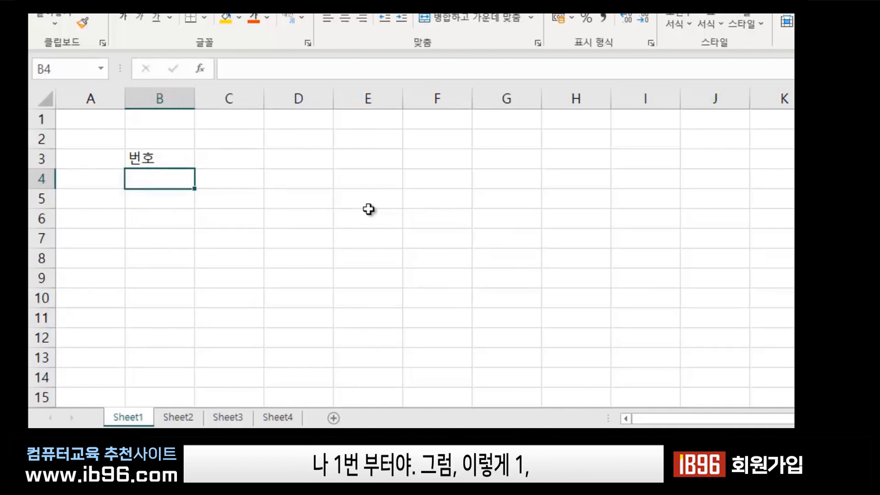
pyautogui.write('1')
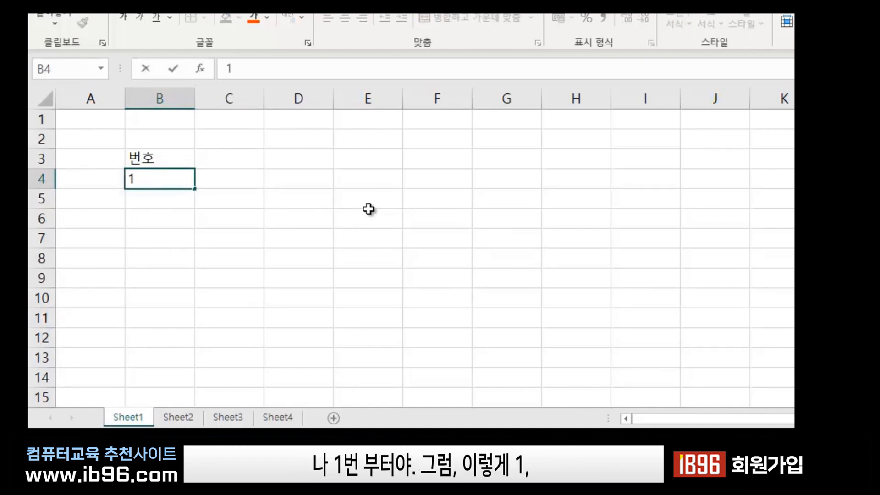
pyautogui.press('Return')
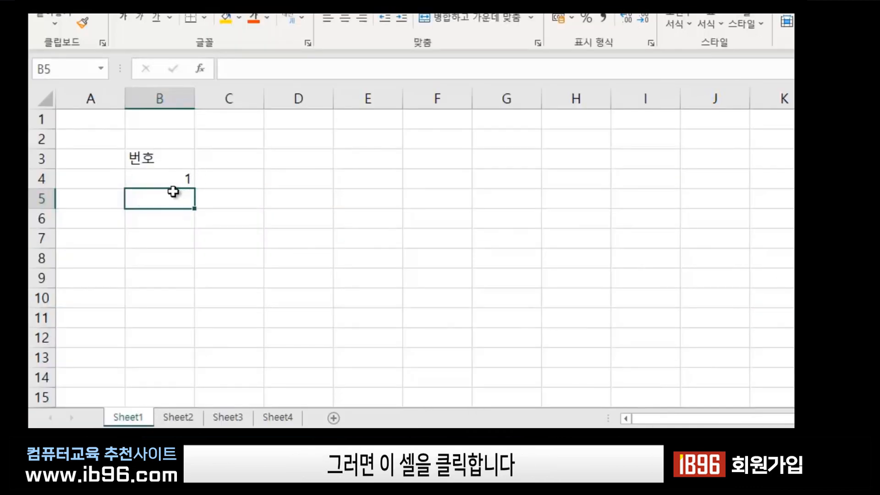
pyautogui.click(145, 178)
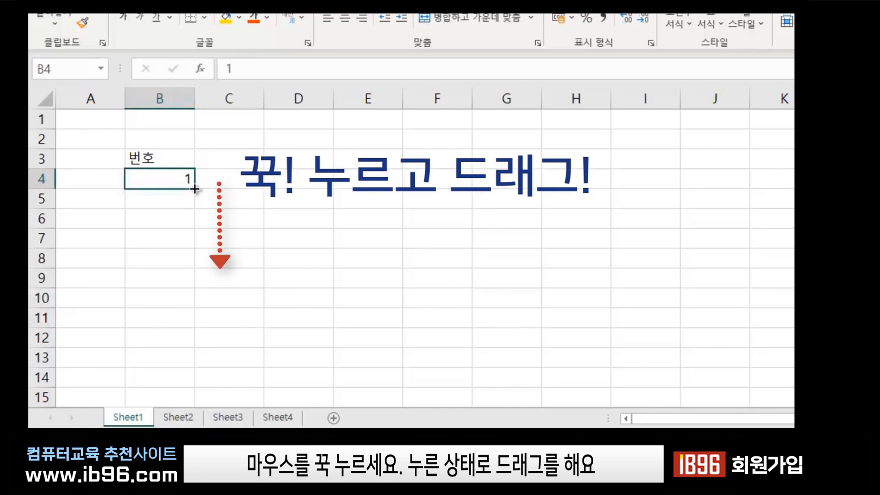
pyautogui.moveTo(194, 189); pyautogui.dragTo(197, 284)
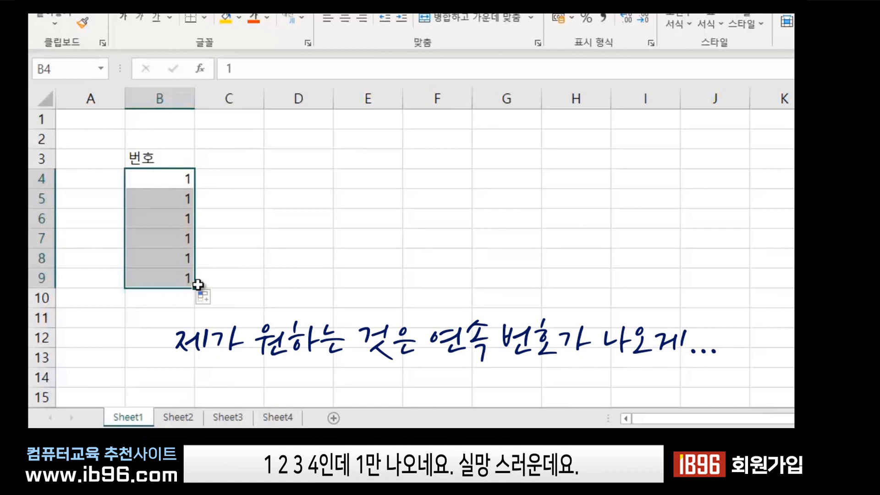
pyautogui.click(284, 257)
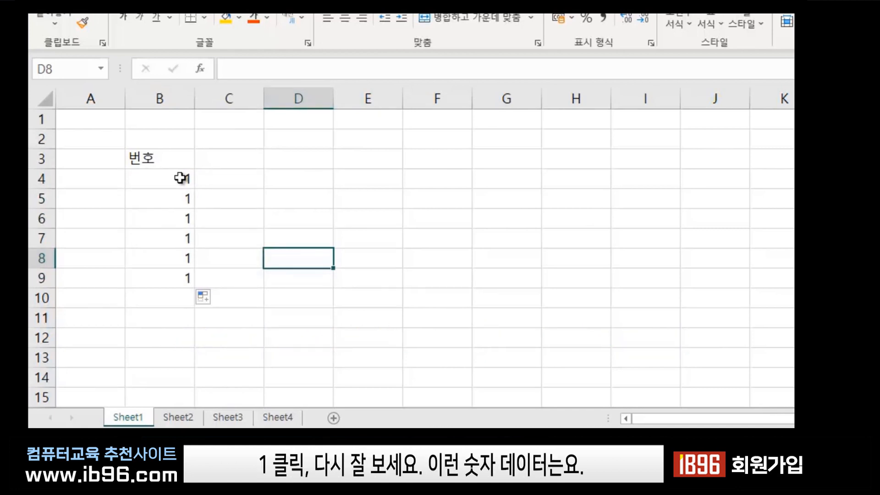
# Ctrl-drag B4's fill handle down to row 20 to number column B 1, 2, 3….
pyautogui.click(181, 178)
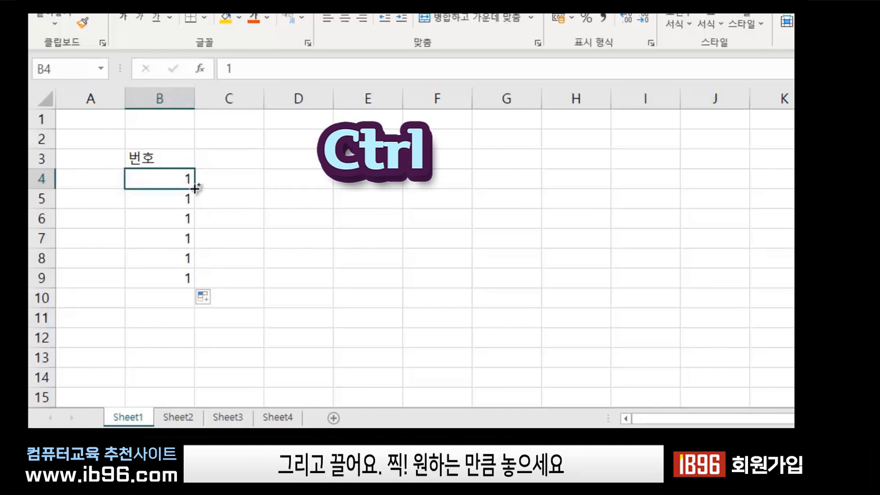
pyautogui.moveTo(194, 188); pyautogui.dragTo(184, 406)
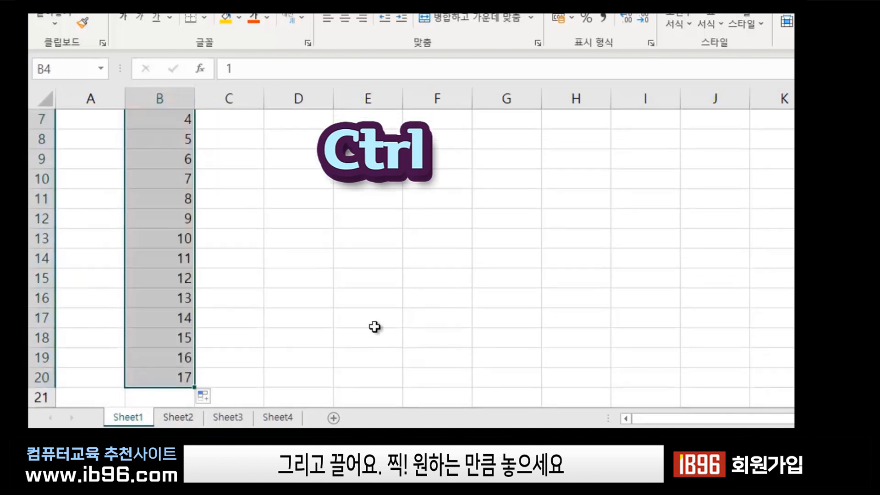
pyautogui.scroll(2, 351, 326)
pyautogui.click(249, 299)
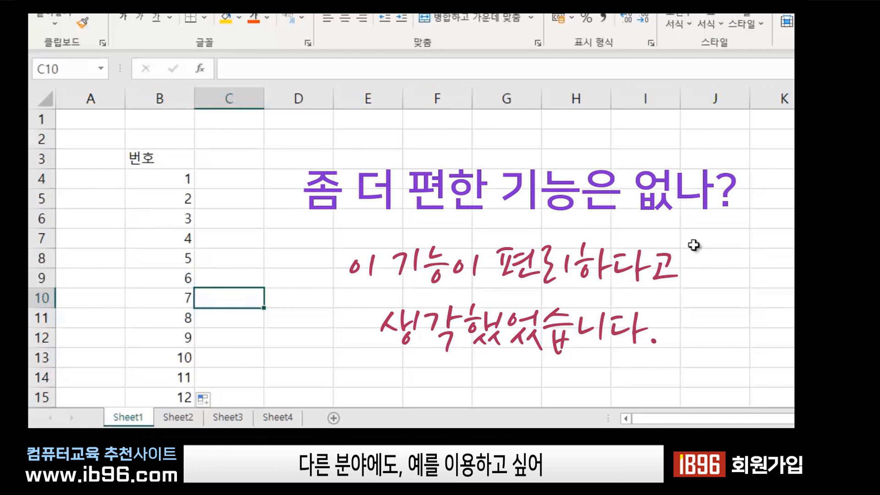
# Enter the heading 날짜 in D3 and the date 2020-12-21 in D4.
pyautogui.click(450, 192)
pyautogui.click(319, 204)
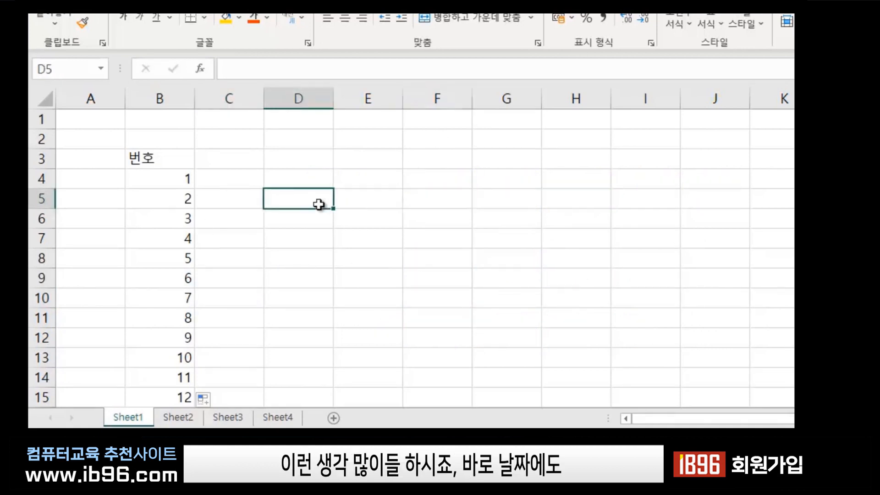
pyautogui.click(300, 158)
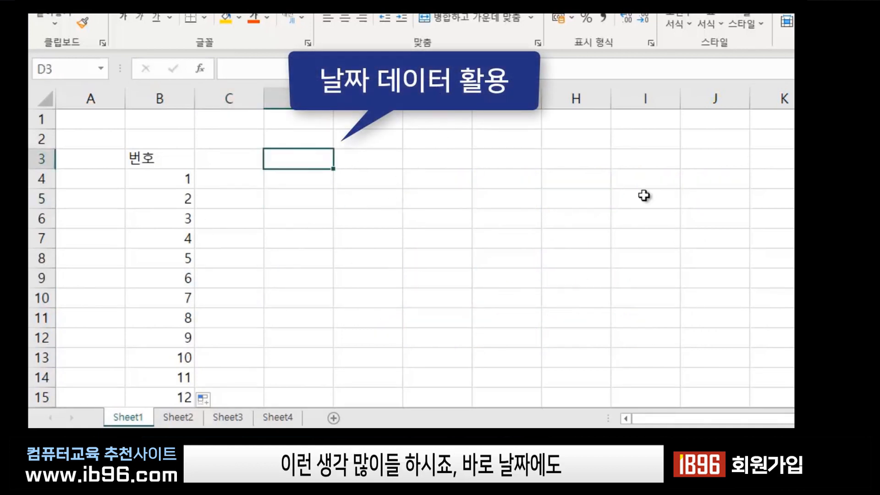
pyautogui.write('날ㅉ')
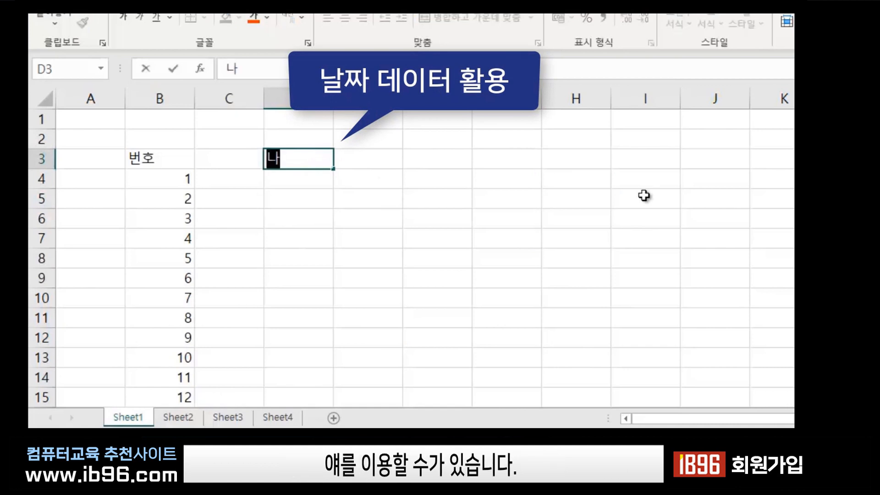
pyautogui.write('ㅏ')
pyautogui.press('Return')
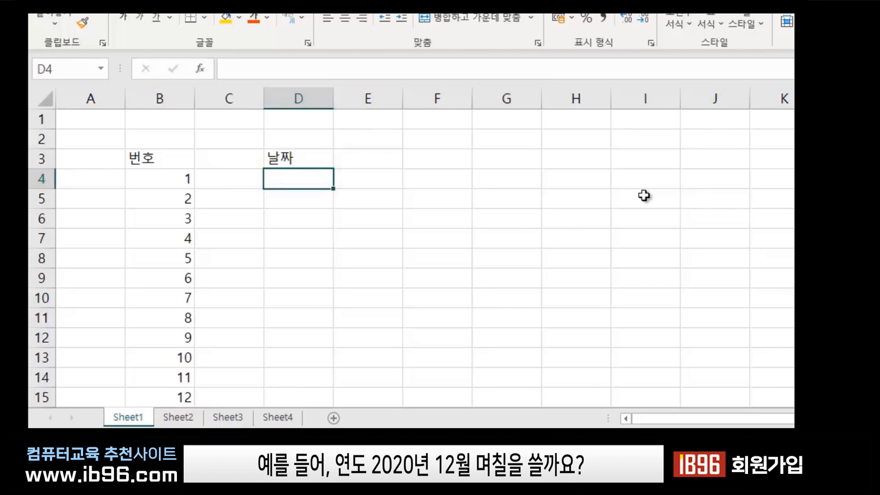
pyautogui.write('20')
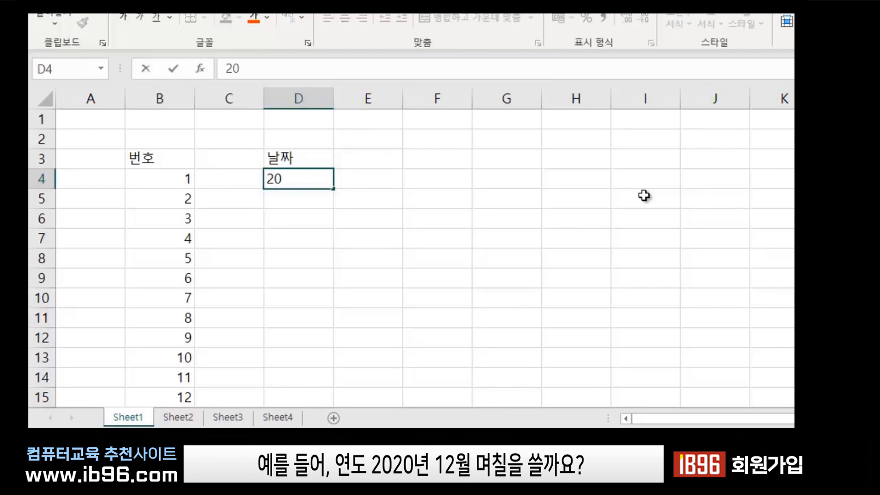
pyautogui.write('20-12')
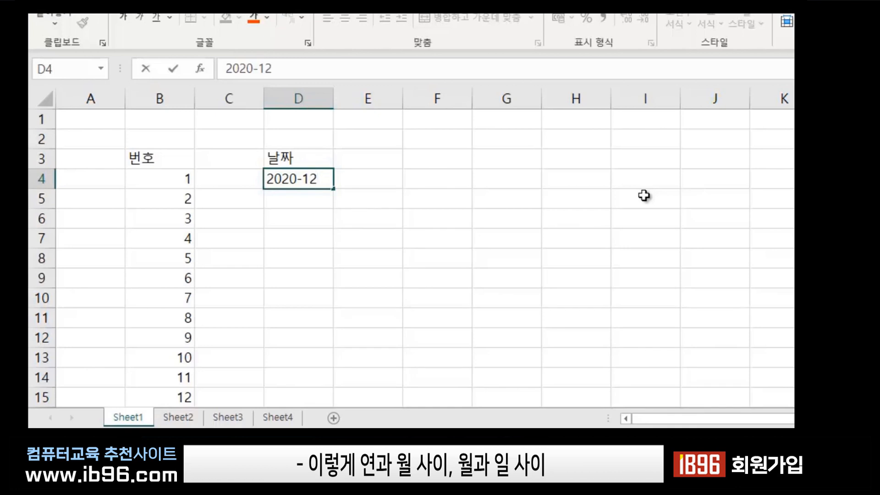
pyautogui.write('-')
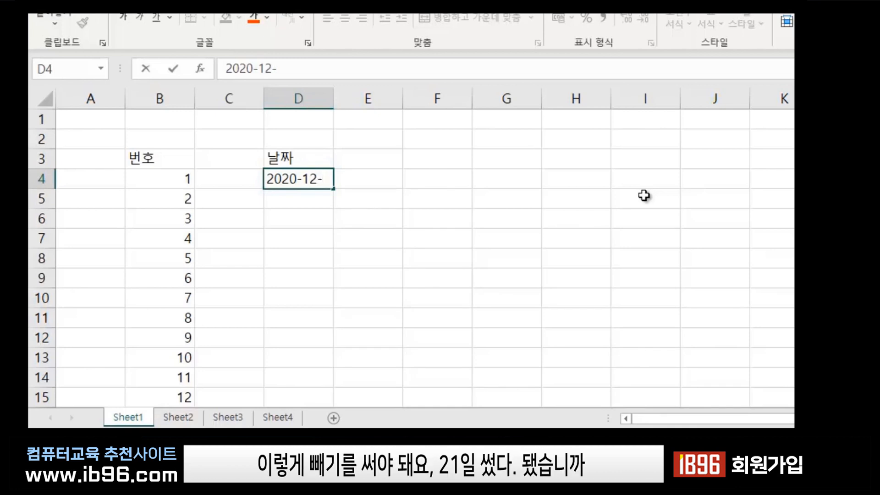
pyautogui.write('21')
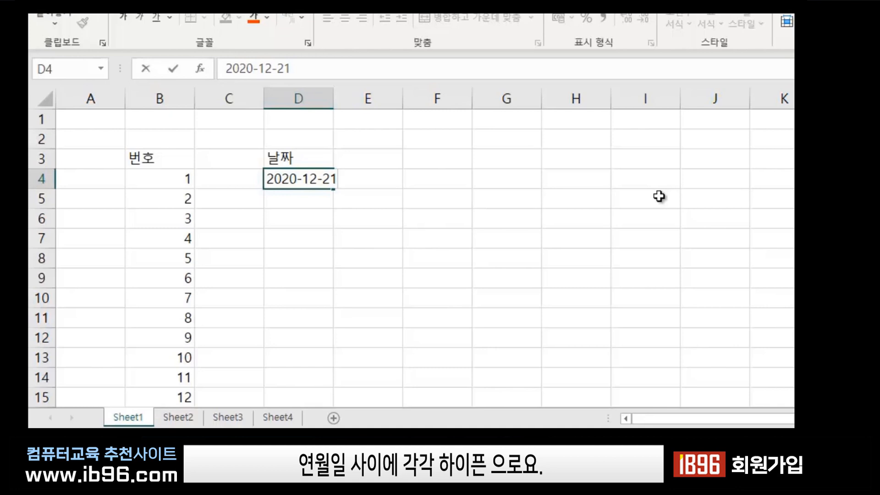
pyautogui.press('Return')
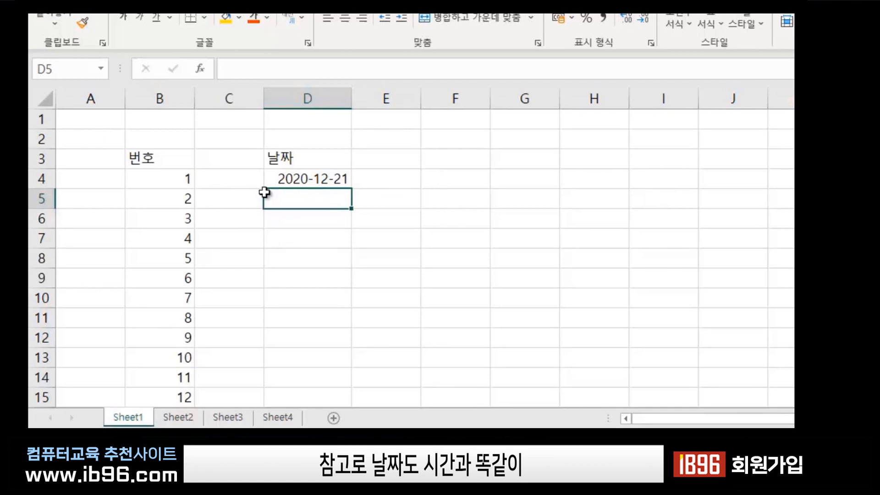
# Compare the alignment of the number in B4 with the right-aligned date in D4.
pyautogui.click(160, 179)
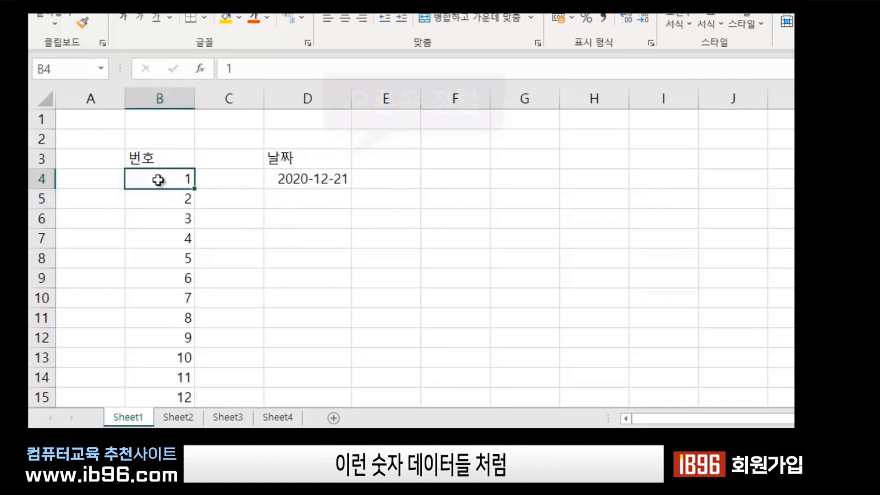
pyautogui.click(308, 178)
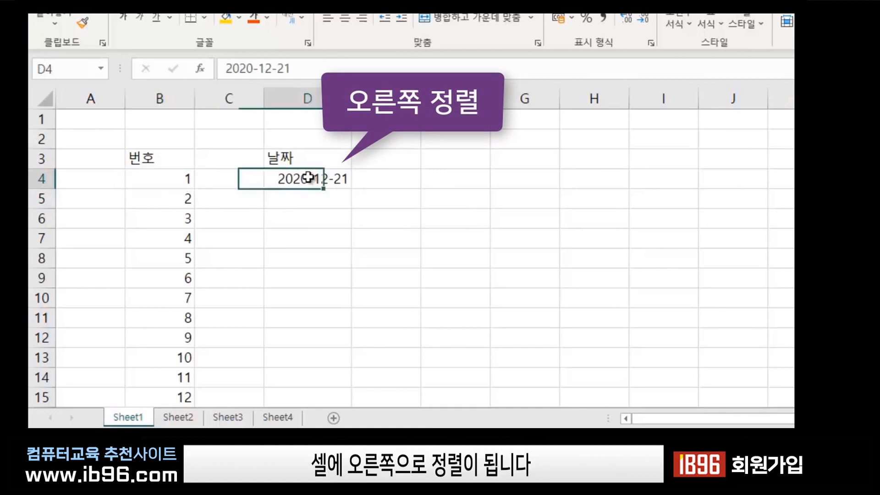
pyautogui.click(160, 185)
pyautogui.click(304, 182)
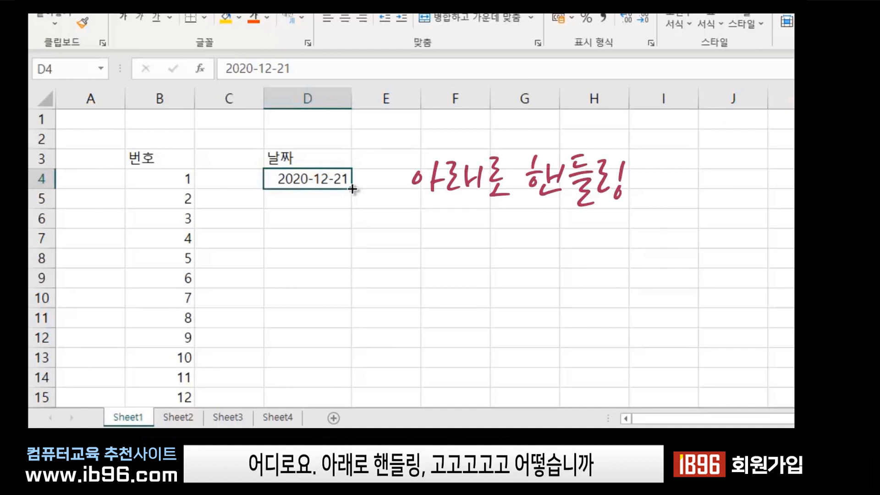
# Auto-fill consecutive daily dates from 2020-12-21 down column D to row 18.
pyautogui.moveTo(353, 189); pyautogui.dragTo(354, 389)
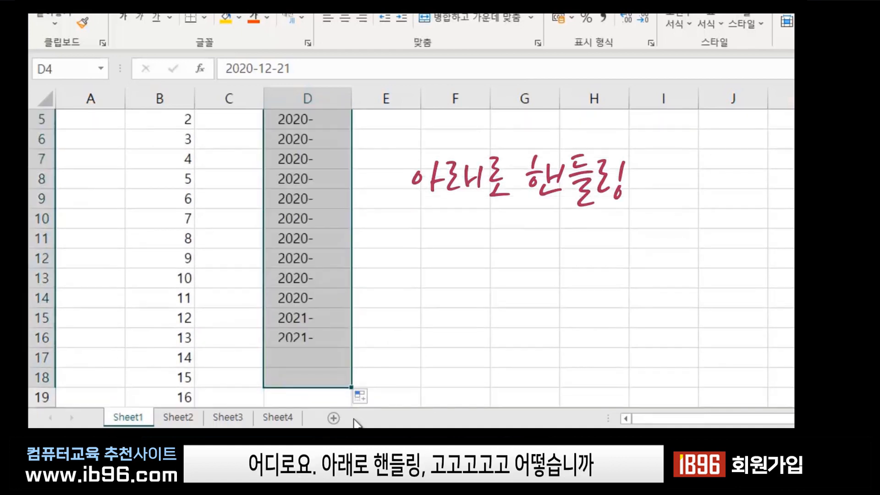
pyautogui.scroll(2, 422, 323)
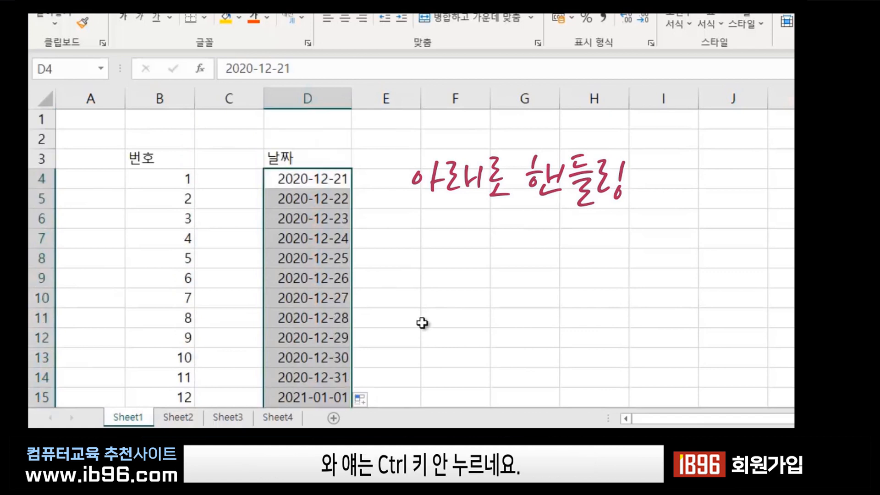
pyautogui.click(428, 255)
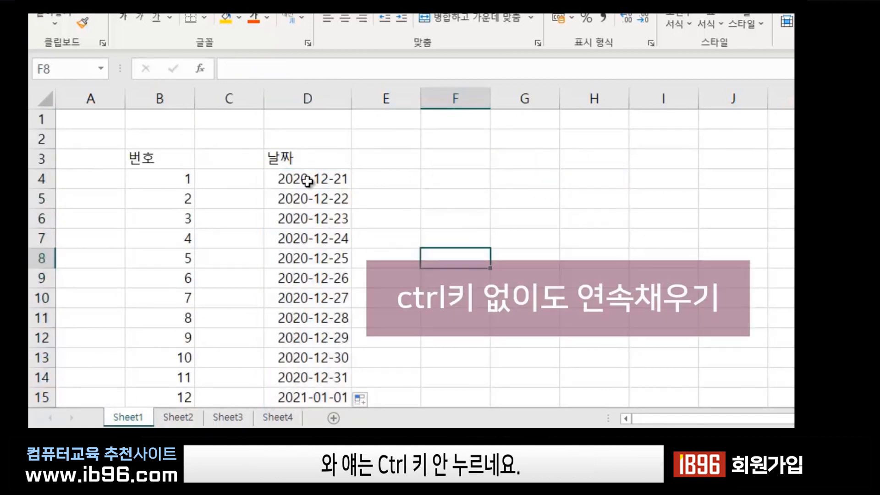
pyautogui.click(335, 198)
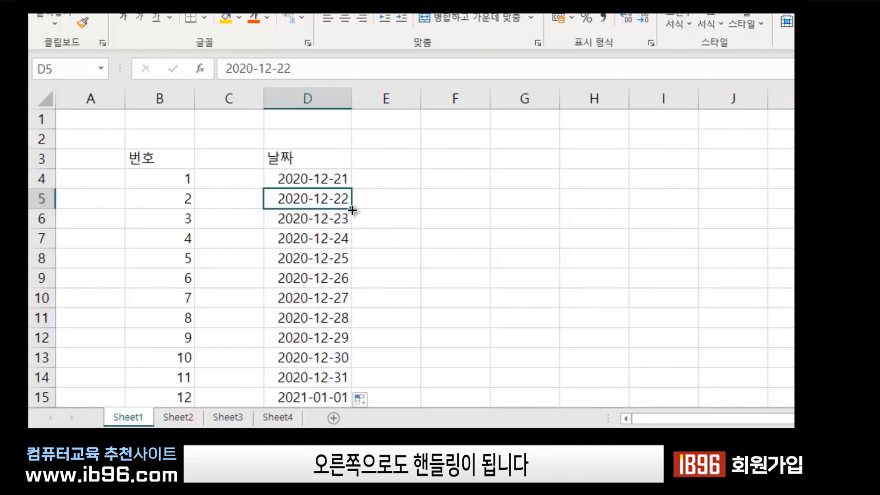
# Extend the 2020-12-22 date across row 5 to column J and autofit columns E to J.
pyautogui.moveTo(352, 210); pyautogui.dragTo(763, 188)
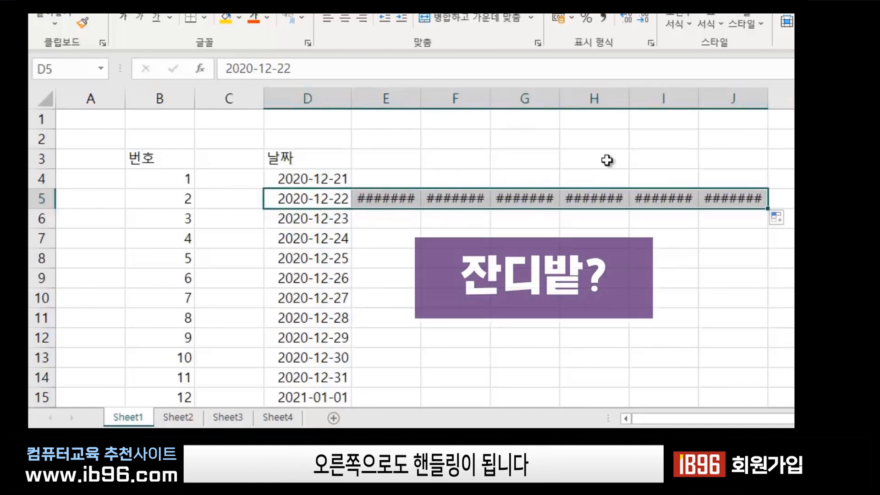
pyautogui.moveTo(395, 203)
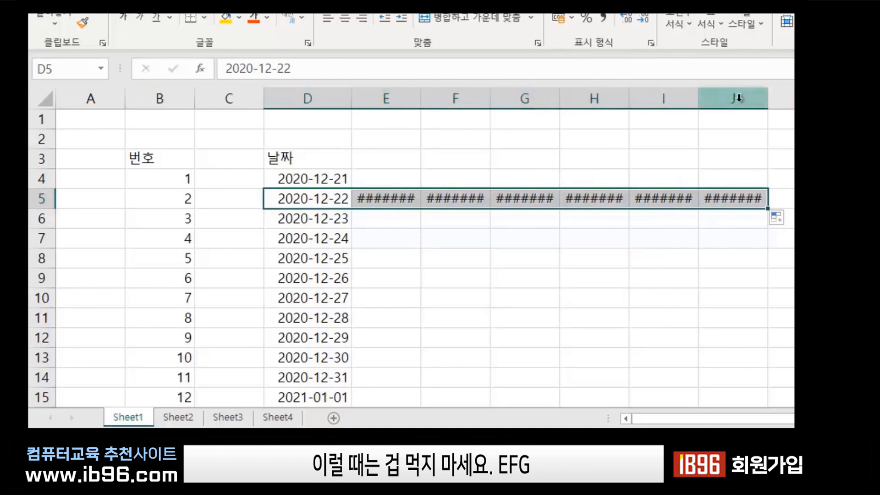
pyautogui.moveTo(386, 97); pyautogui.dragTo(732, 94)
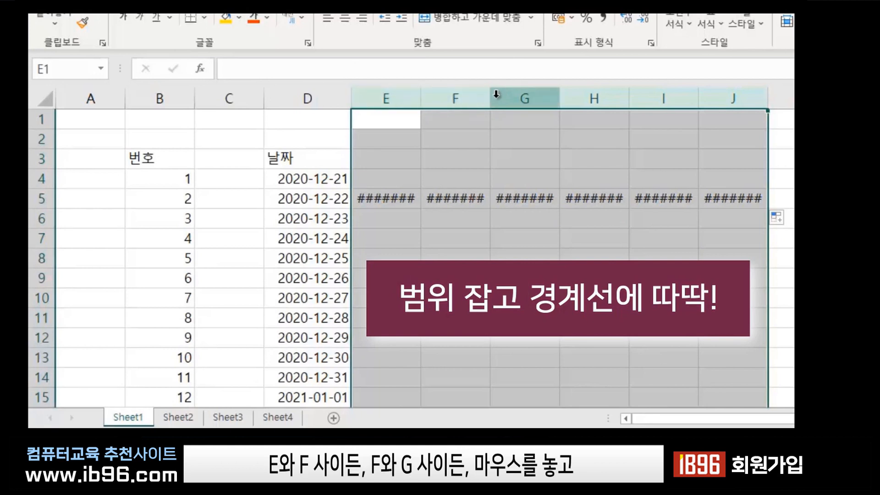
pyautogui.doubleClick(559, 97)
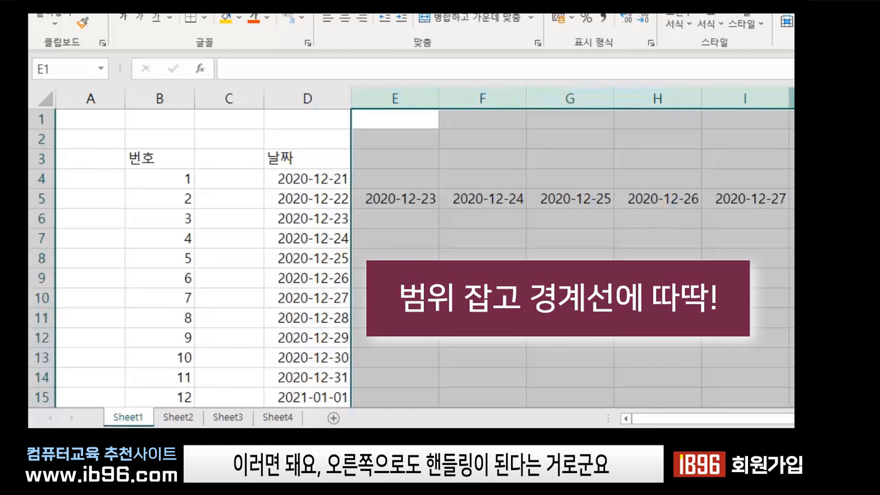
pyautogui.click(570, 278)
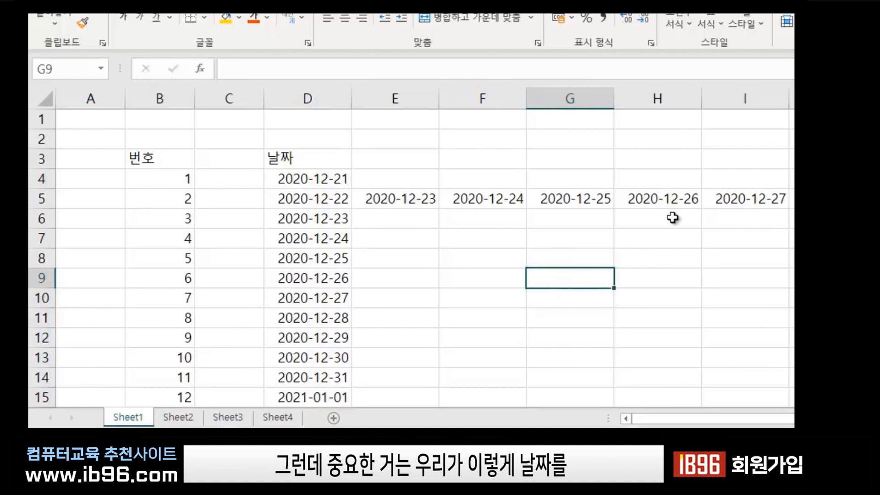
# Review the consecutive dates filled down column D.
pyautogui.click(659, 271)
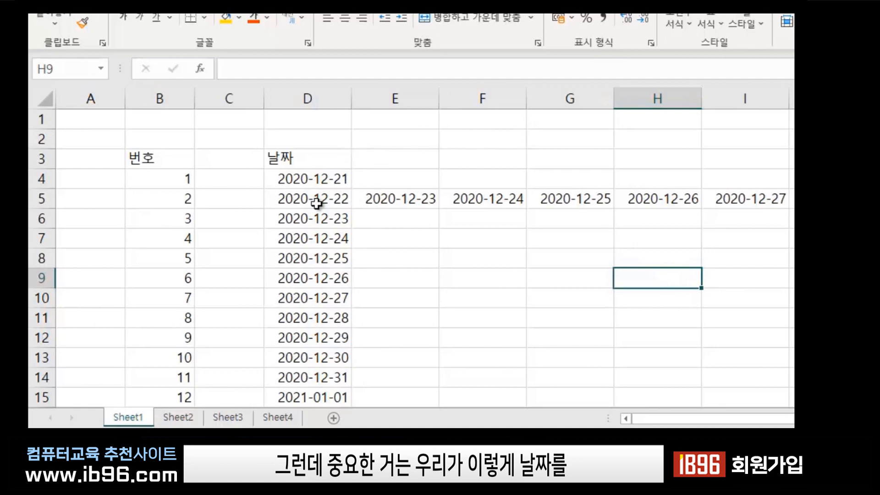
pyautogui.click(343, 178)
pyautogui.click(340, 197)
pyautogui.click(330, 236)
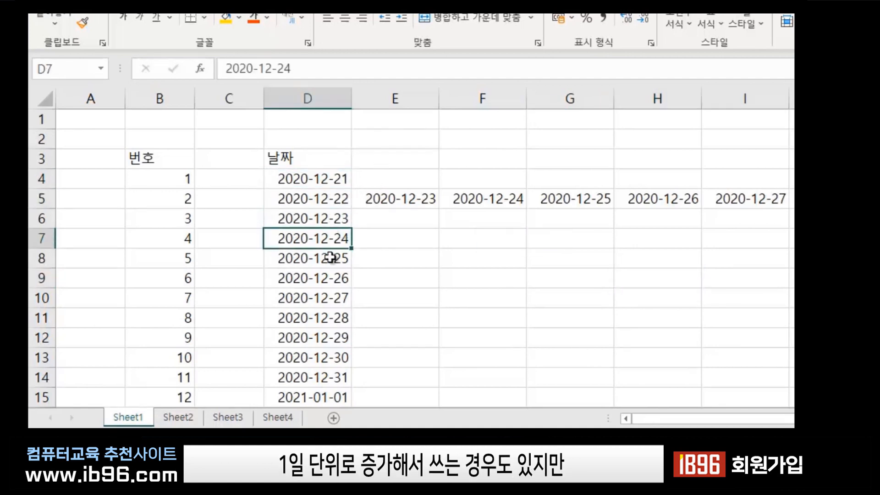
pyautogui.click(333, 275)
pyautogui.click(339, 319)
pyautogui.click(536, 279)
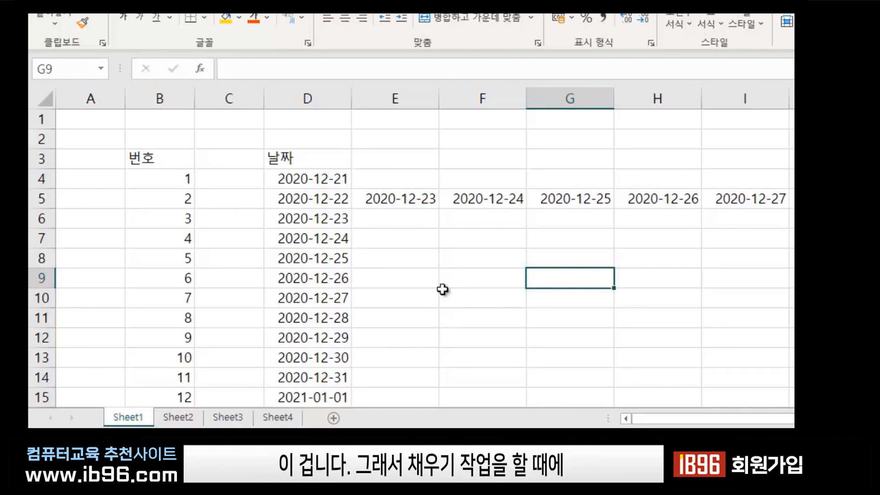
pyautogui.click(436, 303)
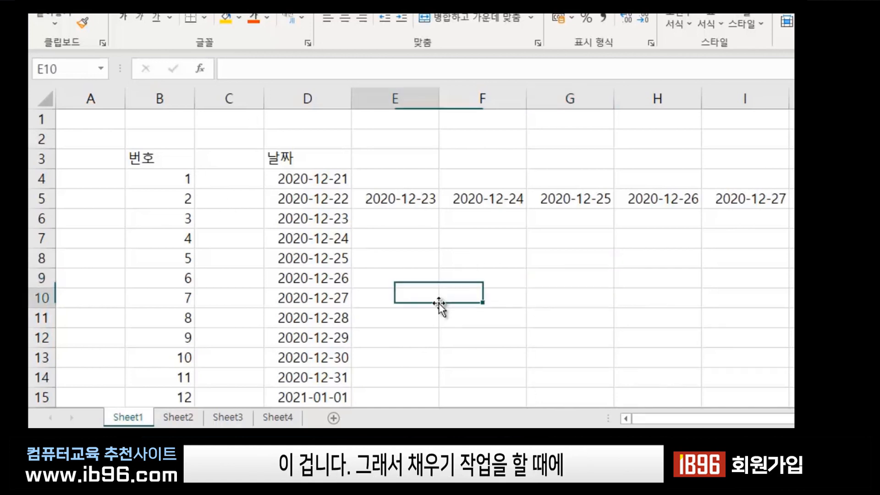
# On Sheet2, enter 날짜 in C3 with 2020-12-10 in C4 and 2021-1-10 in C5.
pyautogui.click(178, 417)
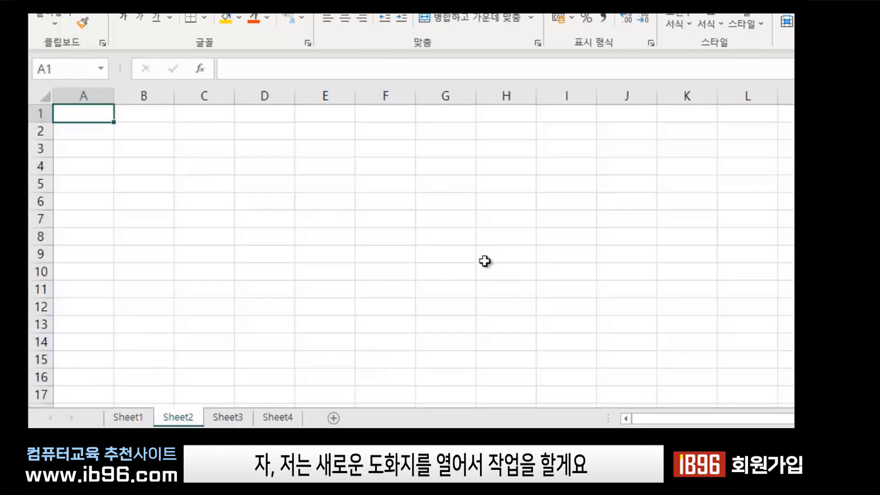
pyautogui.click(369, 200)
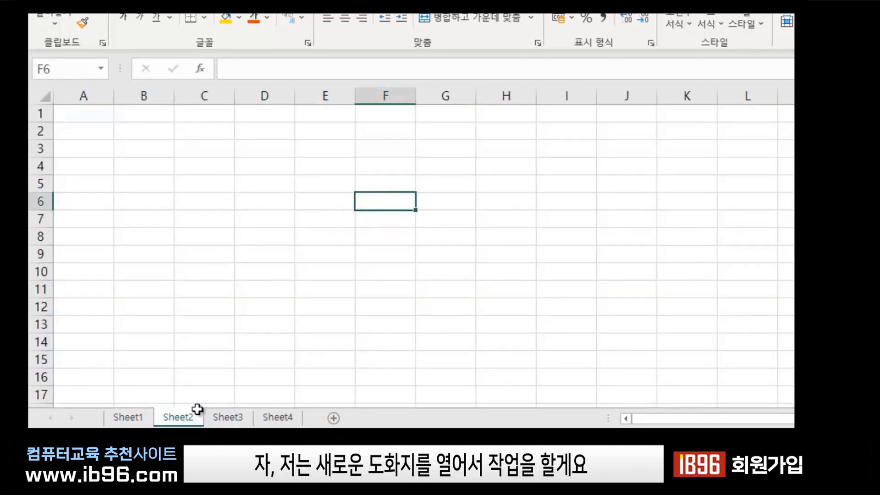
pyautogui.click(242, 239)
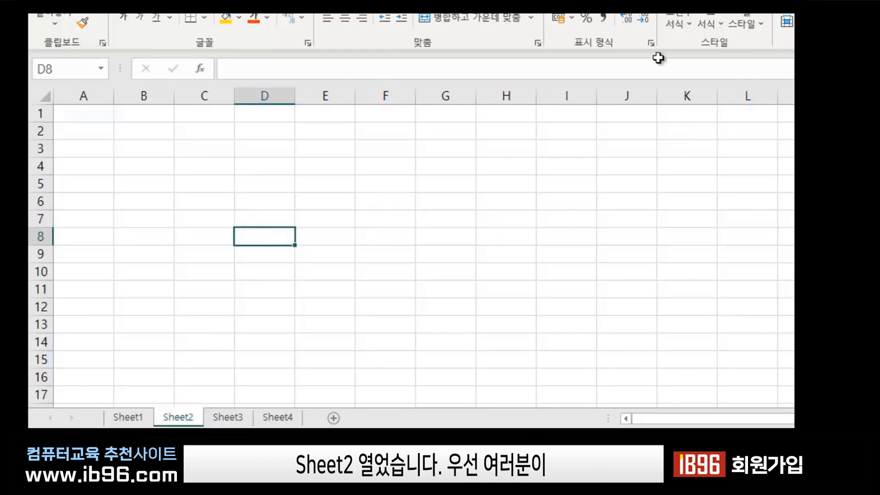
pyautogui.scroll(2, 393, 214)
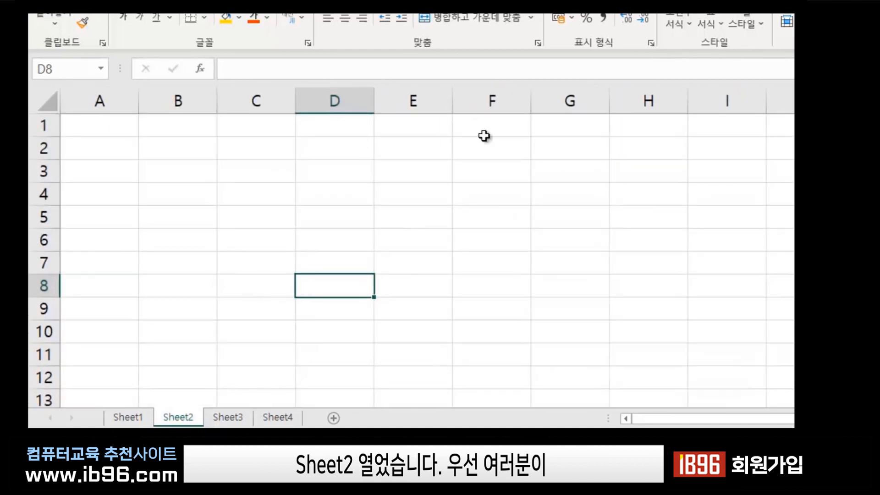
pyautogui.click(273, 171)
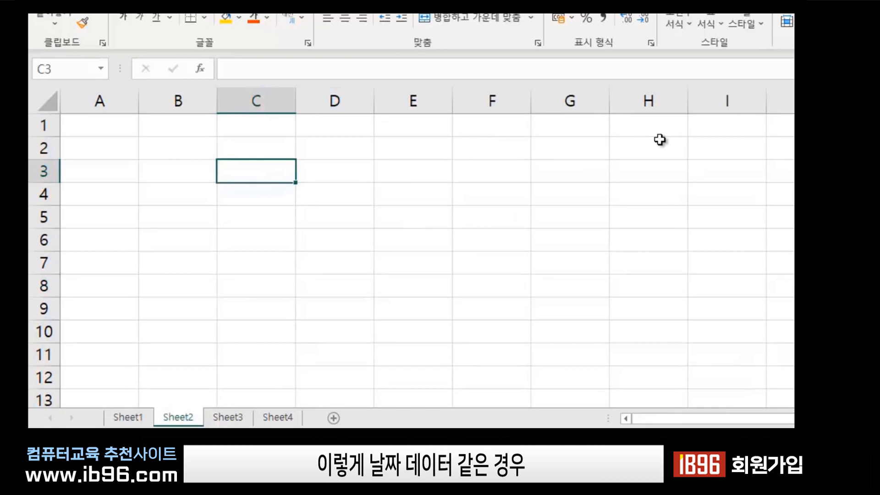
pyautogui.write('날')
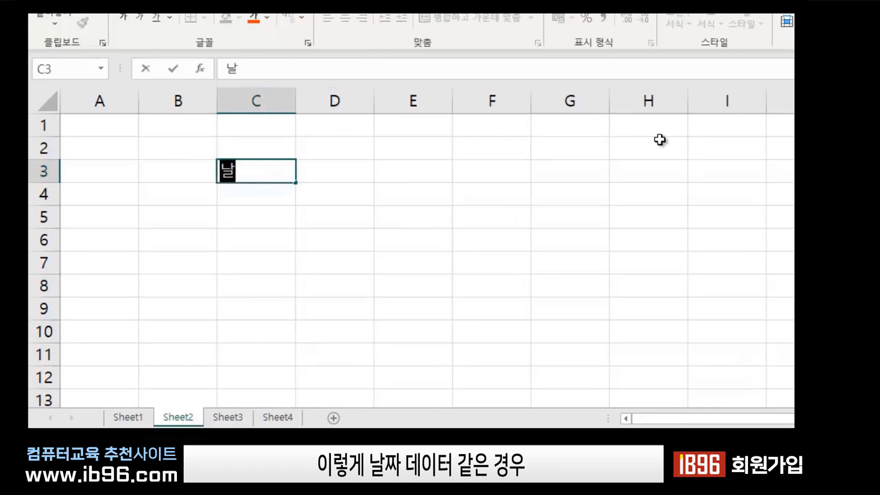
pyautogui.write('ㅉㅏ')
pyautogui.press('Return')
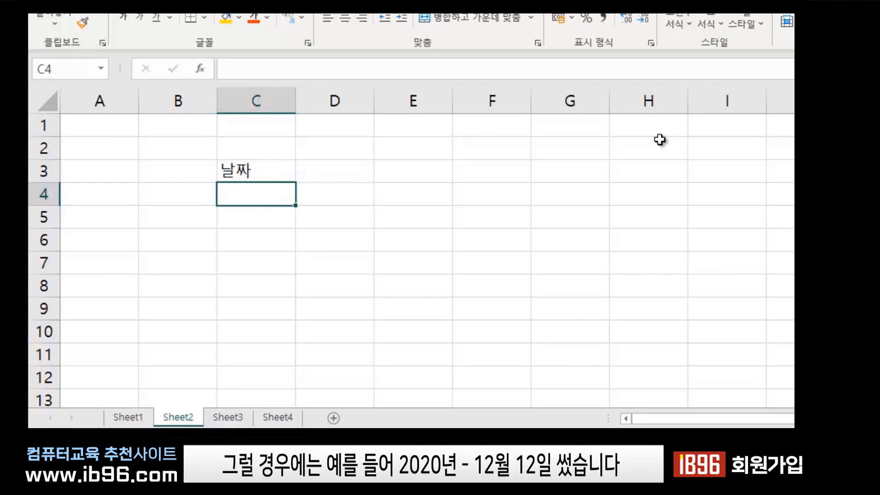
pyautogui.write('2020')
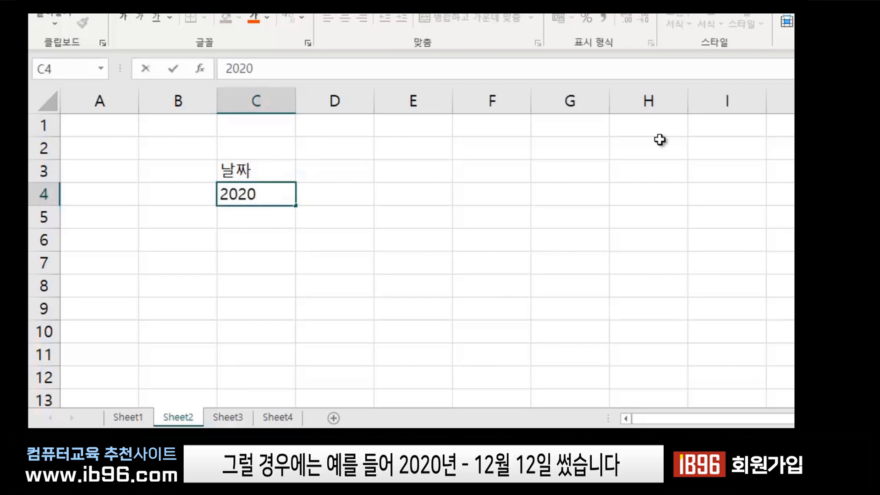
pyautogui.write('-12-10')
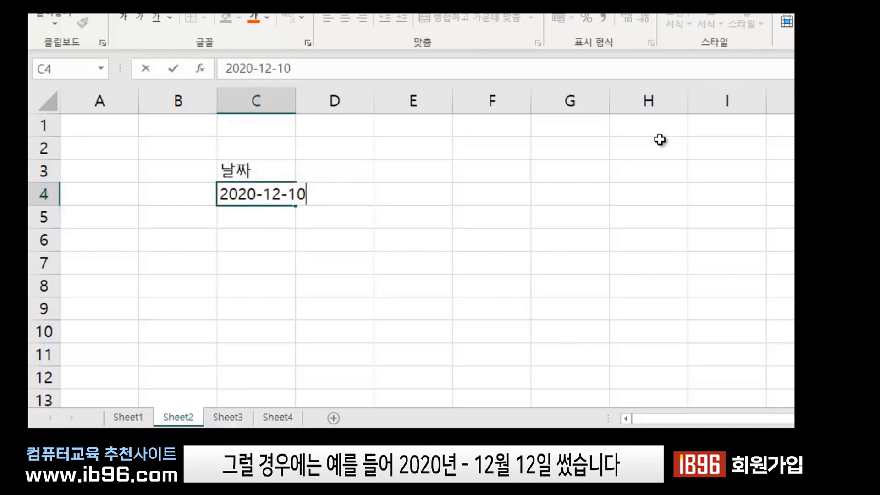
pyautogui.press('Return')
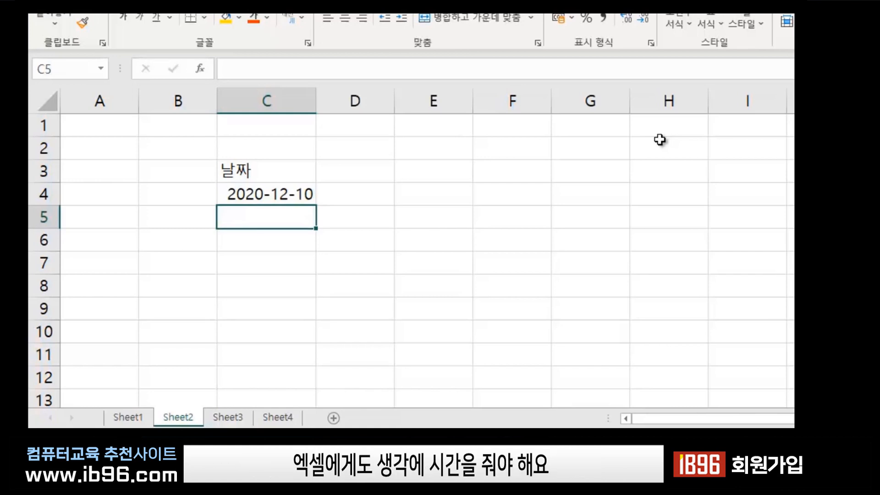
pyautogui.write('202')
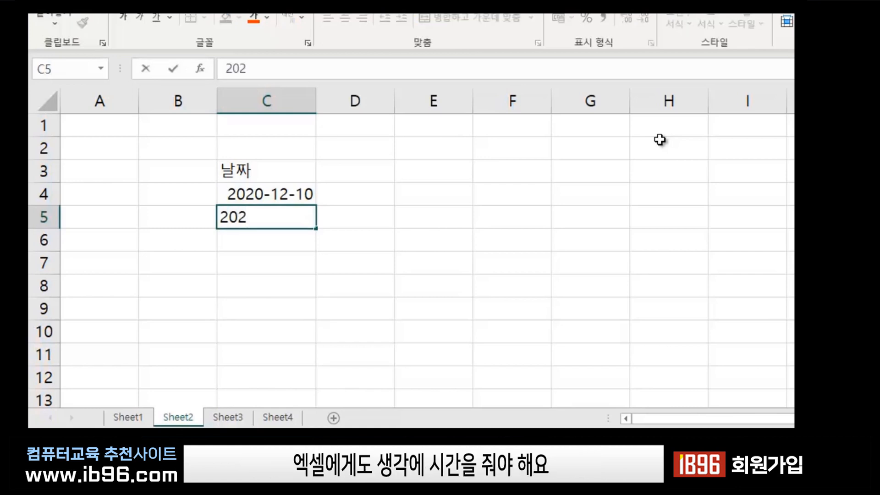
pyautogui.write('1')
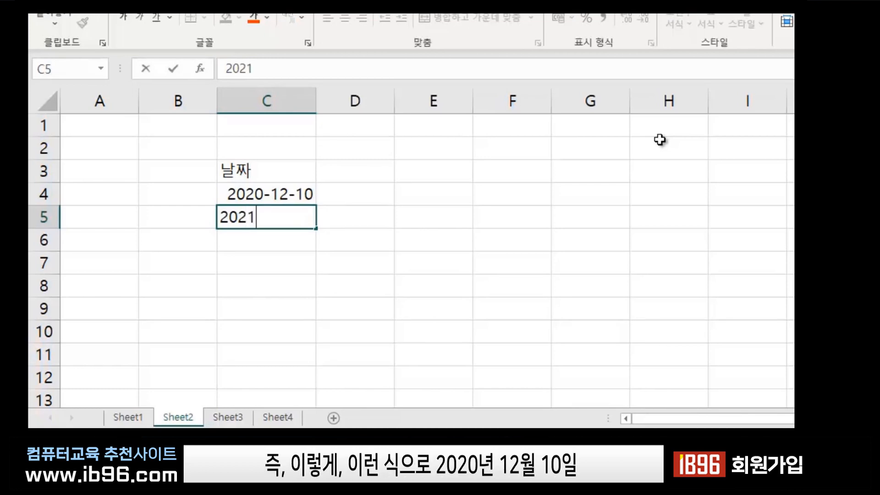
pyautogui.write('-1-10')
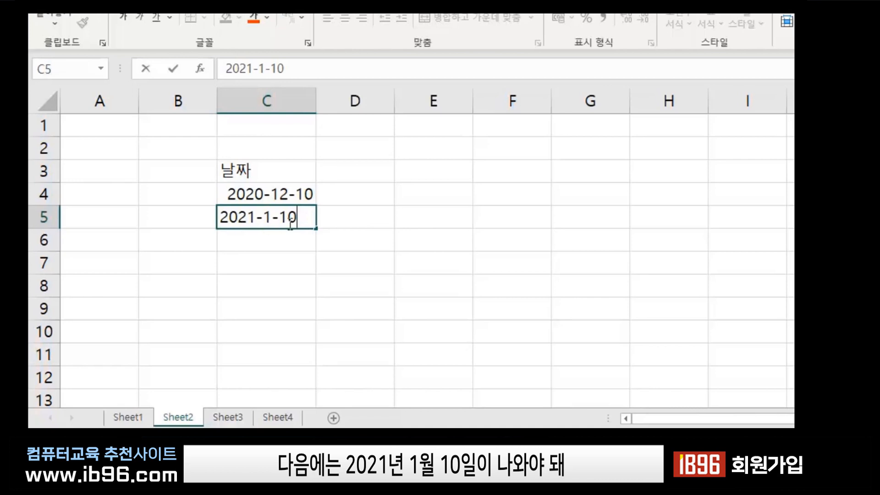
pyautogui.press('Return')
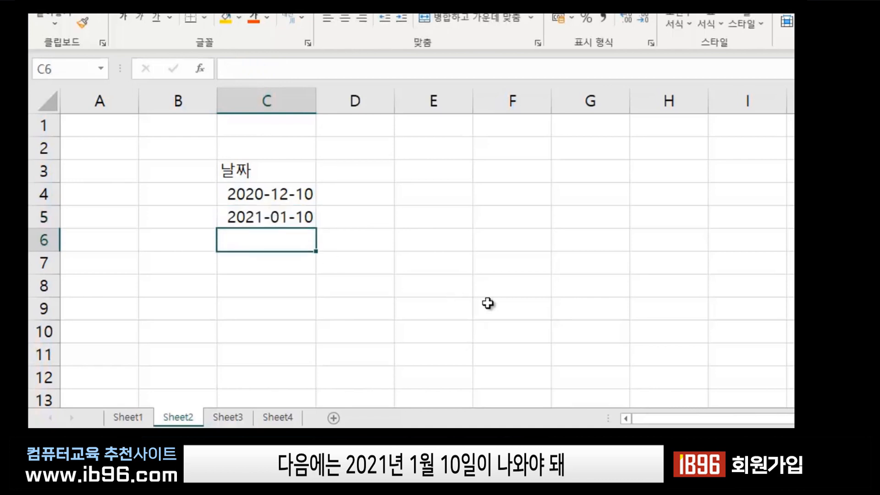
# Select the starting dates 2020-12-10 and 2021-01-10 in C4:C5.
pyautogui.click(409, 234)
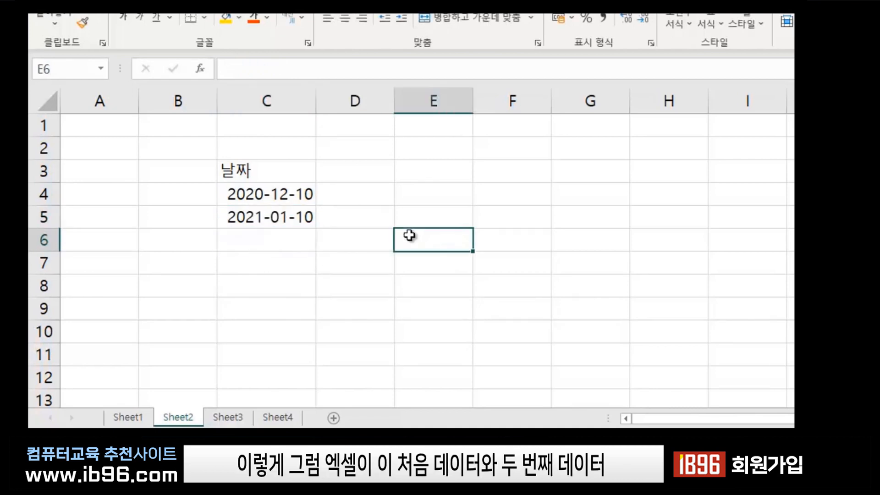
pyautogui.click(273, 194)
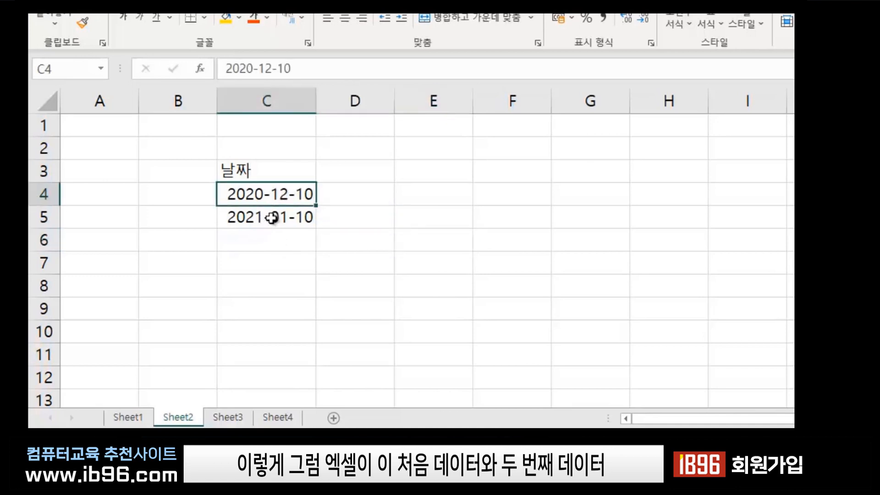
pyautogui.click(274, 214)
pyautogui.moveTo(274, 194); pyautogui.dragTo(275, 218)
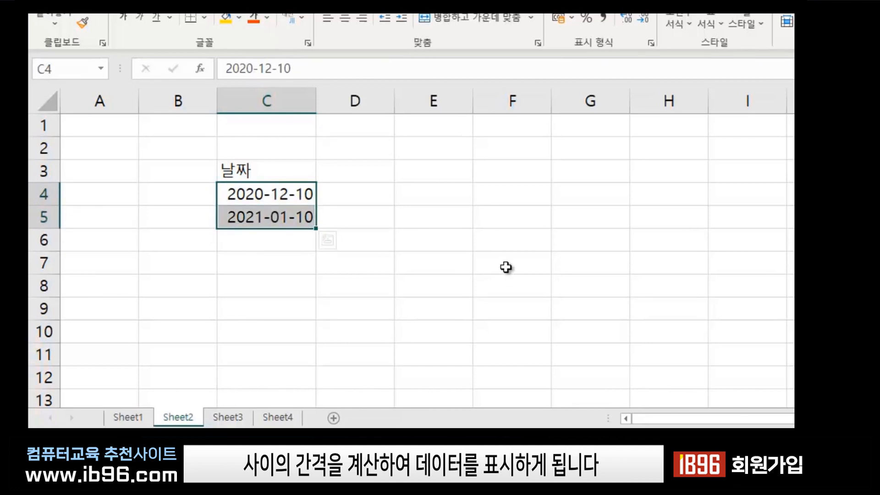
pyautogui.click(308, 280)
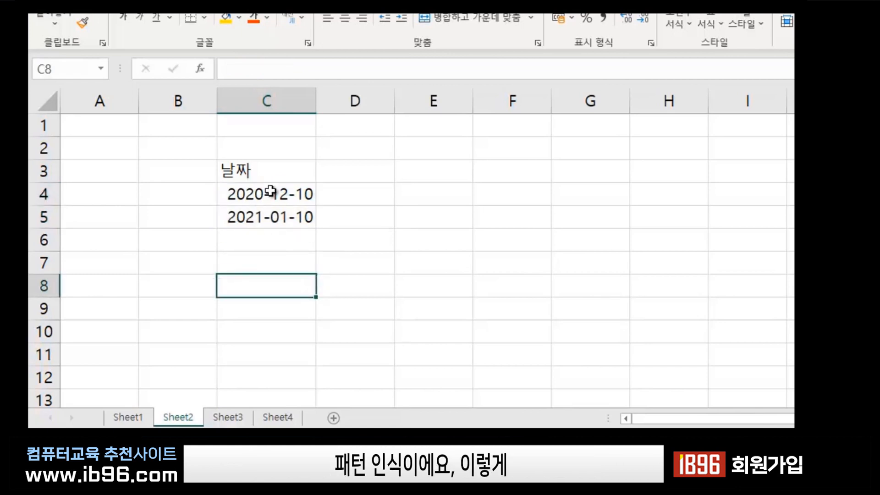
pyautogui.click(270, 192)
pyautogui.click(509, 262)
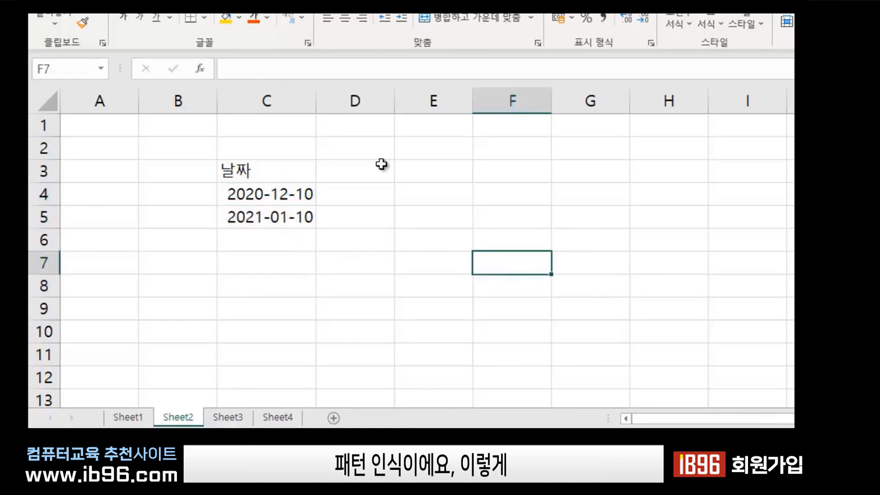
# Drag C4:C5 down to row 15 to fill monthly dates through 2021-11-10.
pyautogui.moveTo(262, 190); pyautogui.dragTo(261, 216)
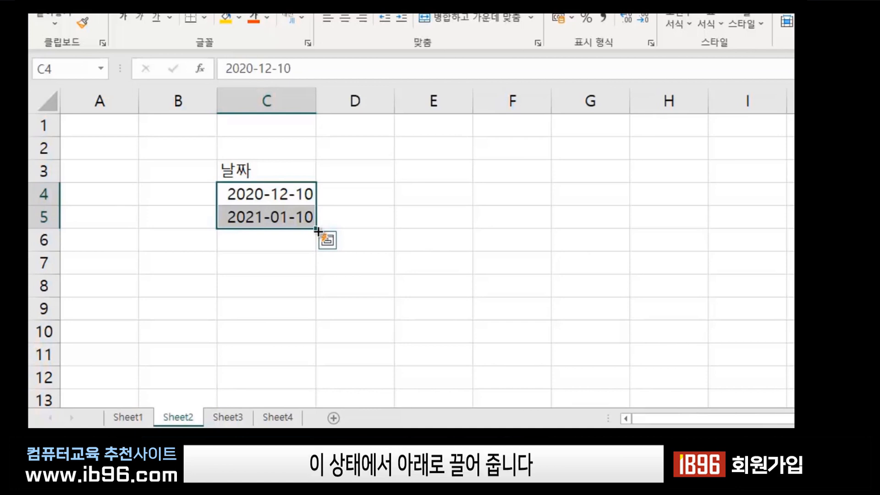
pyautogui.moveTo(317, 229); pyautogui.dragTo(320, 415)
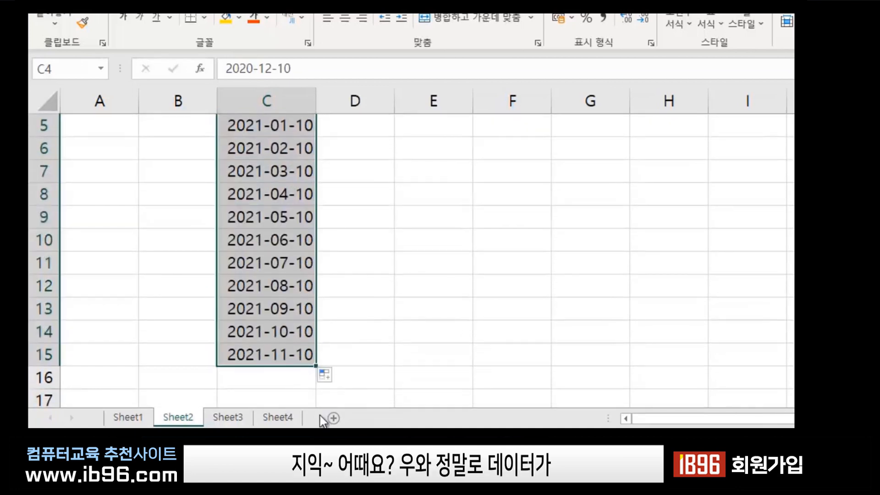
pyautogui.scroll(2, 351, 403)
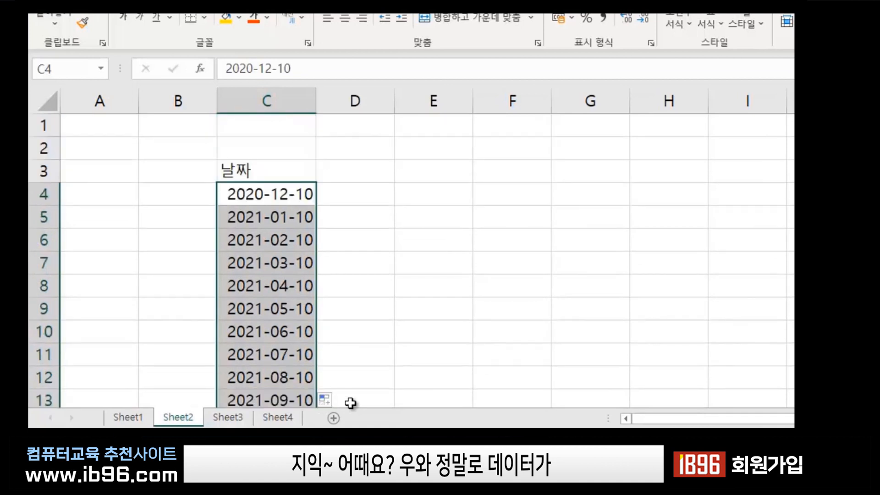
pyautogui.click(360, 360)
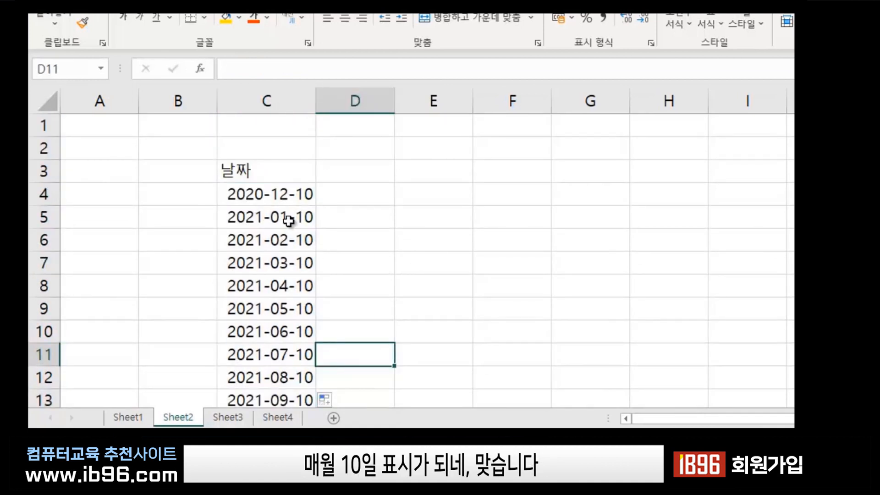
pyautogui.scroll(-3, 273, 288)
pyautogui.scroll(3, 274, 294)
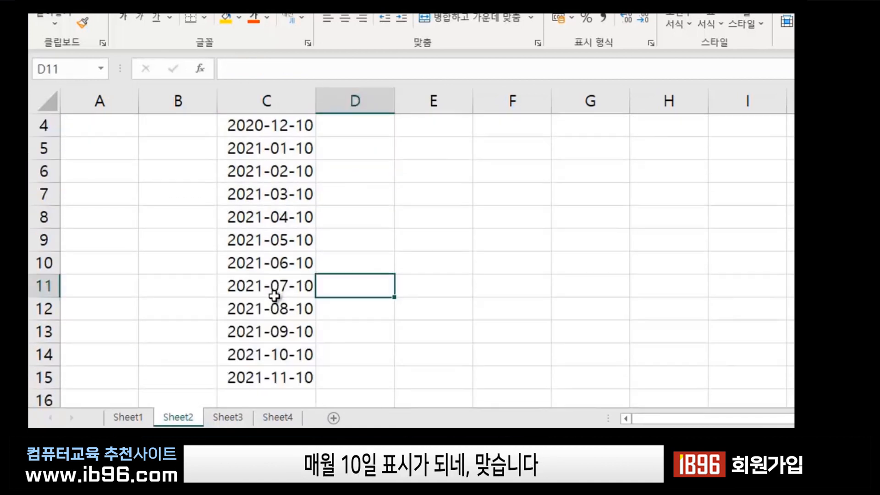
pyautogui.click(498, 253)
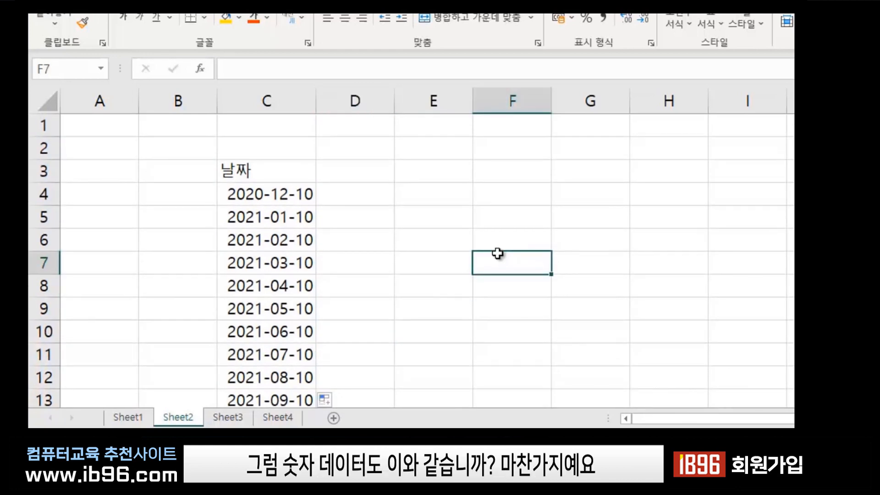
# Enter the header 번호 in E3, then 10 in E4 and 20 in E5.
pyautogui.click(452, 176)
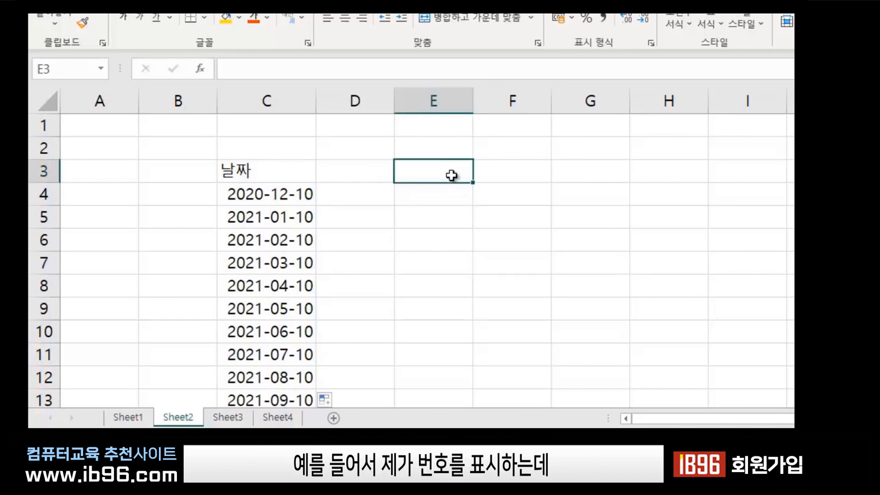
pyautogui.write('번호')
pyautogui.press('Return')
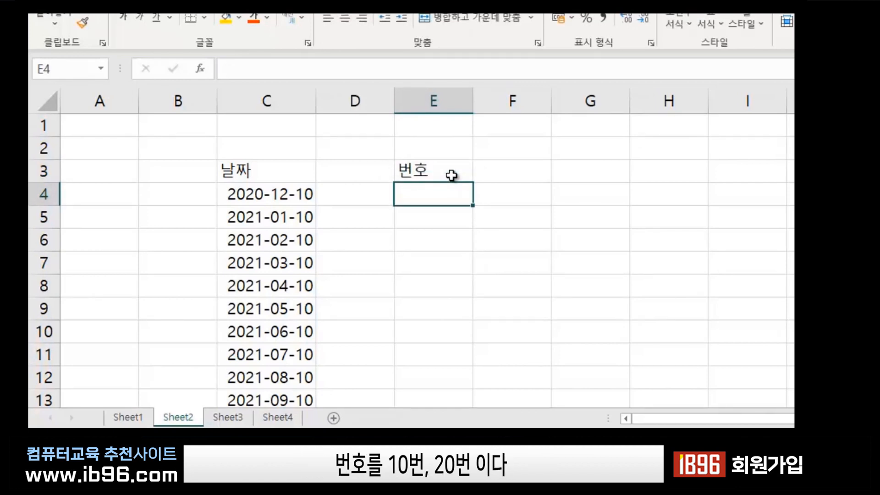
pyautogui.write('10')
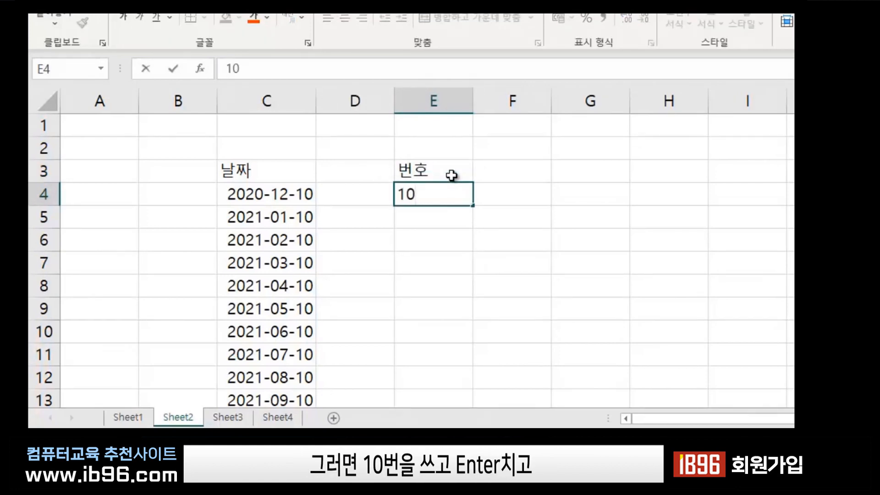
pyautogui.press('Return')
pyautogui.press('F2')
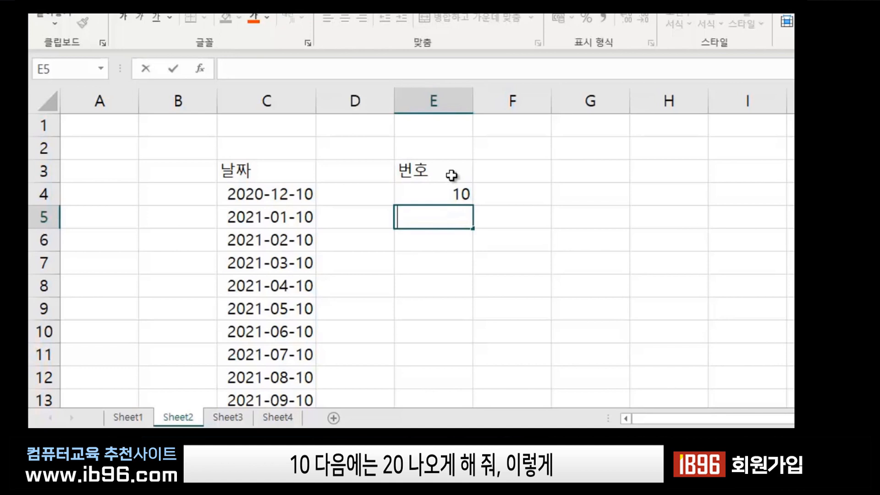
pyautogui.write('20')
pyautogui.press('Return')
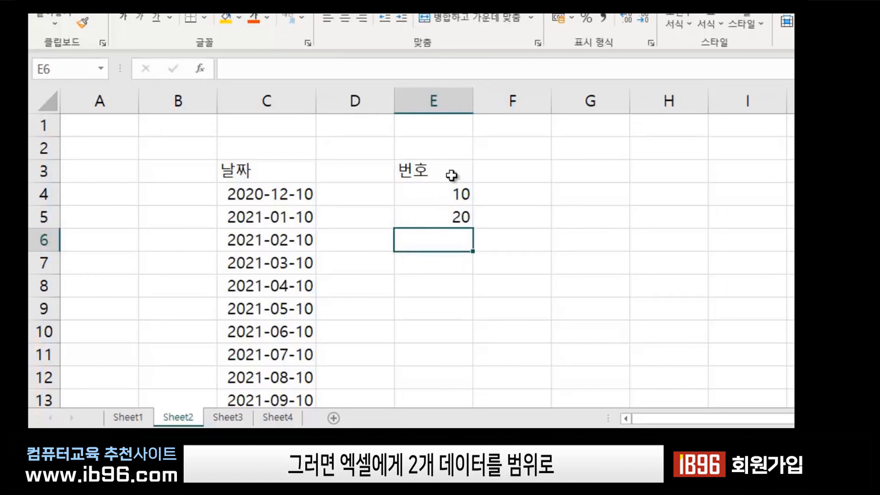
# Fill E4:E5 down to E13 so the numbers count by tens from 10 to 100.
pyautogui.click(417, 189)
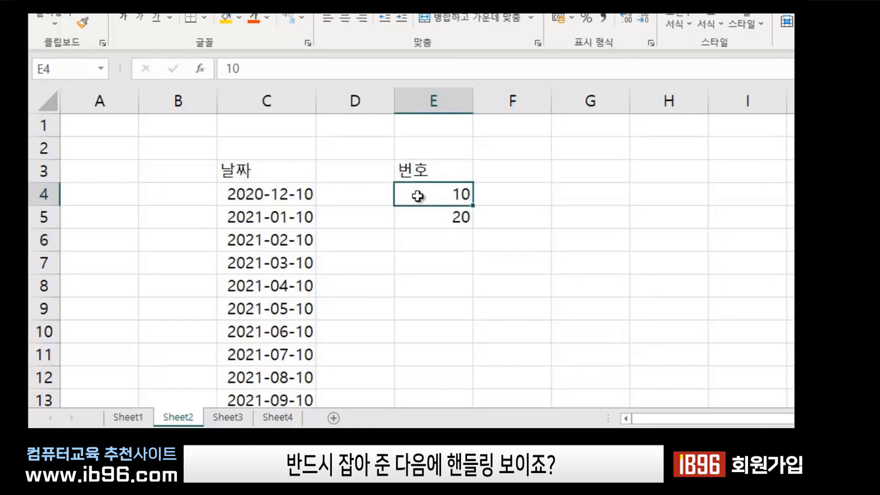
pyautogui.moveTo(418, 193); pyautogui.dragTo(417, 219)
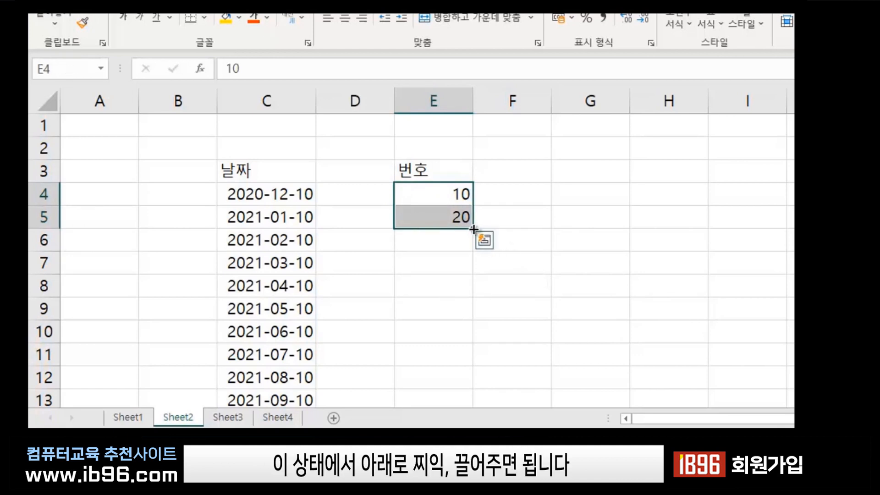
pyautogui.moveTo(473, 229); pyautogui.dragTo(485, 407)
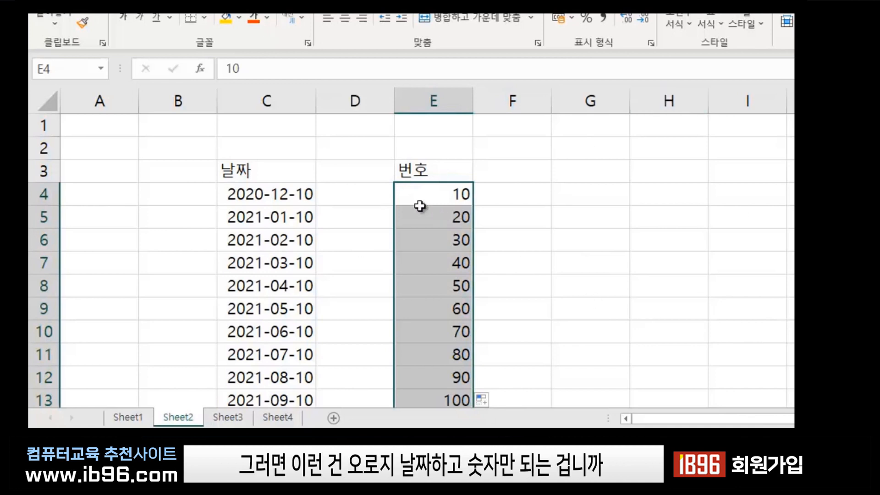
pyautogui.click(452, 259)
pyautogui.click(281, 267)
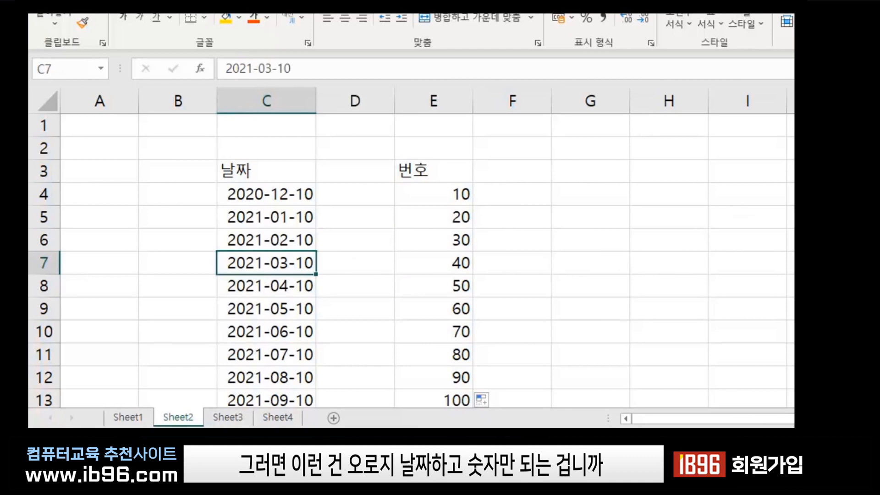
pyautogui.click(600, 171)
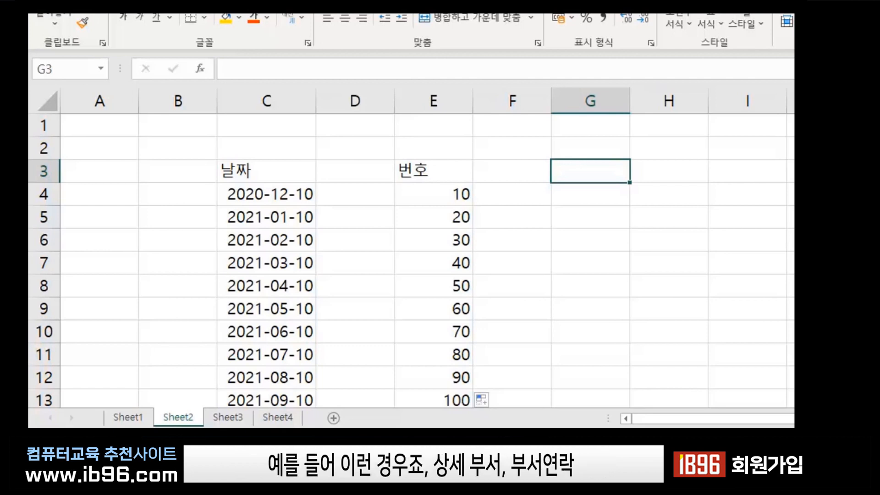
# Enter the header 부서연락 in G3 and 영업1팀 in G4.
pyautogui.write('ㅂ')
pyautogui.press('BackSpace')
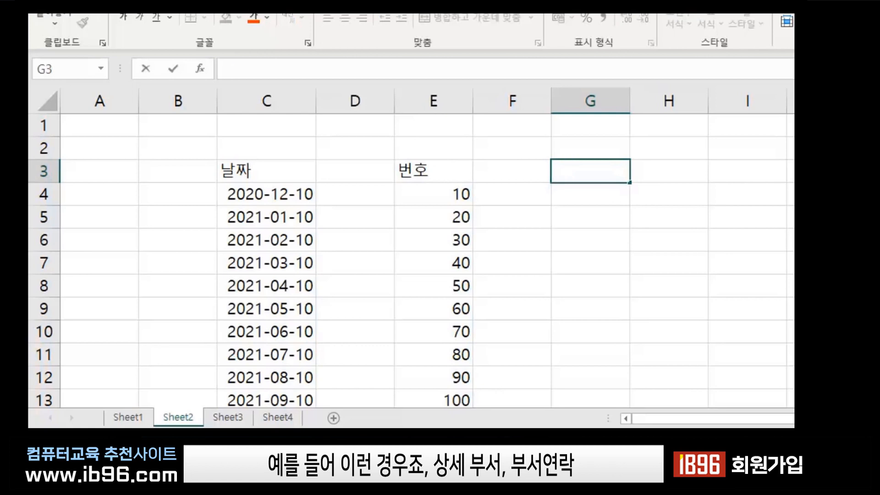
pyautogui.write('부서연락')
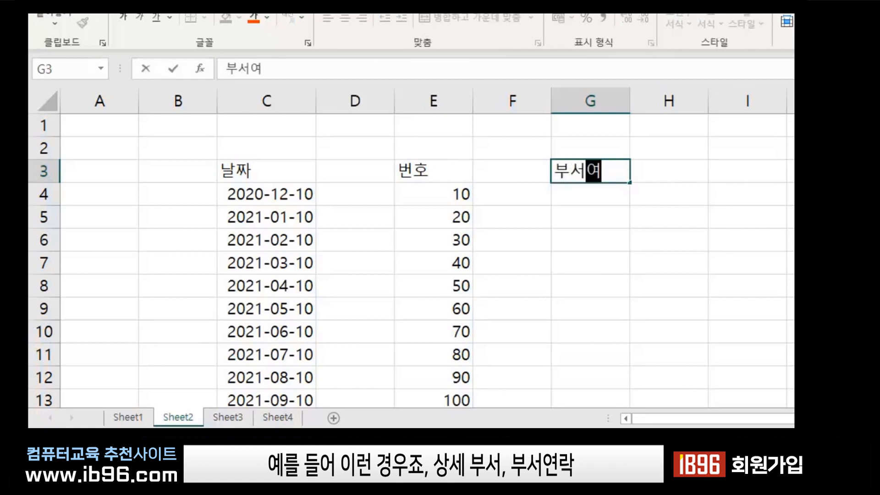
pyautogui.press('Return')
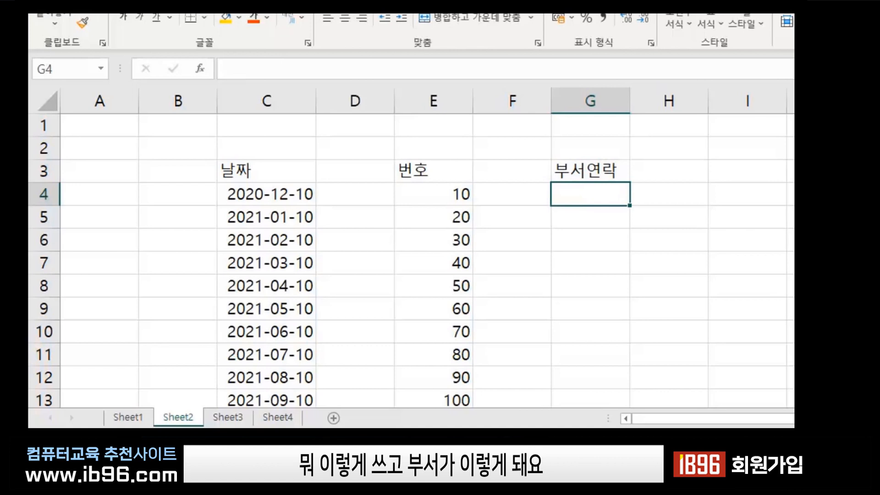
pyautogui.write('영업')
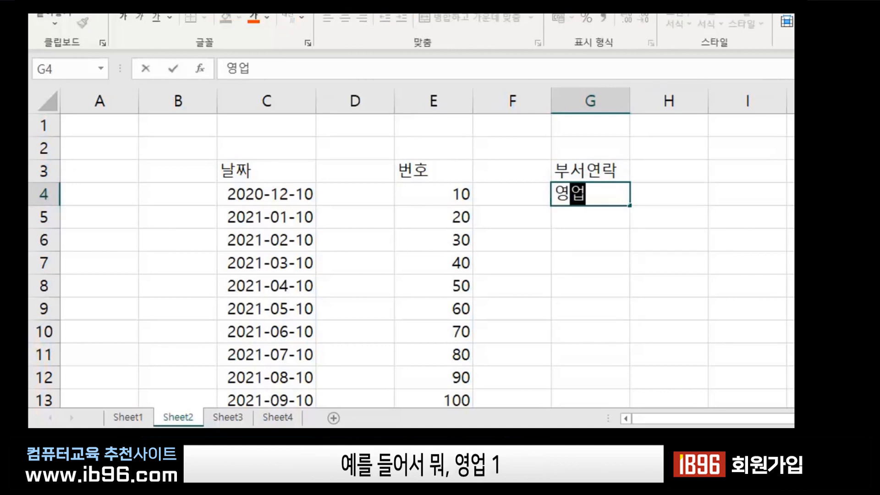
pyautogui.write('1팀')
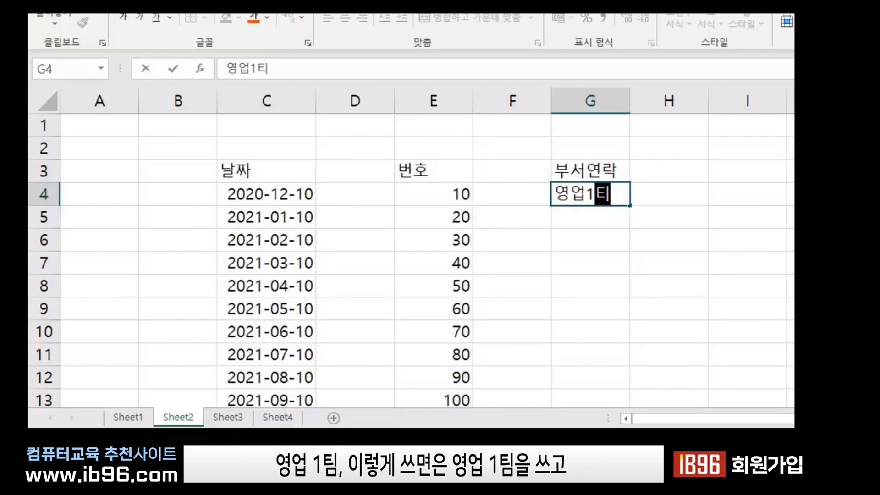
pyautogui.press('Return')
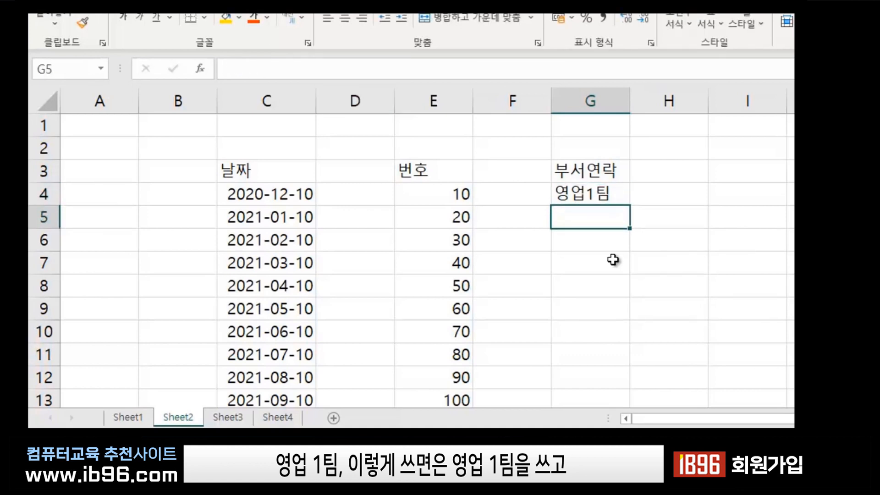
# Autofill the team names from 영업1팀 down to 영업7팀 in G10.
pyautogui.click(595, 191)
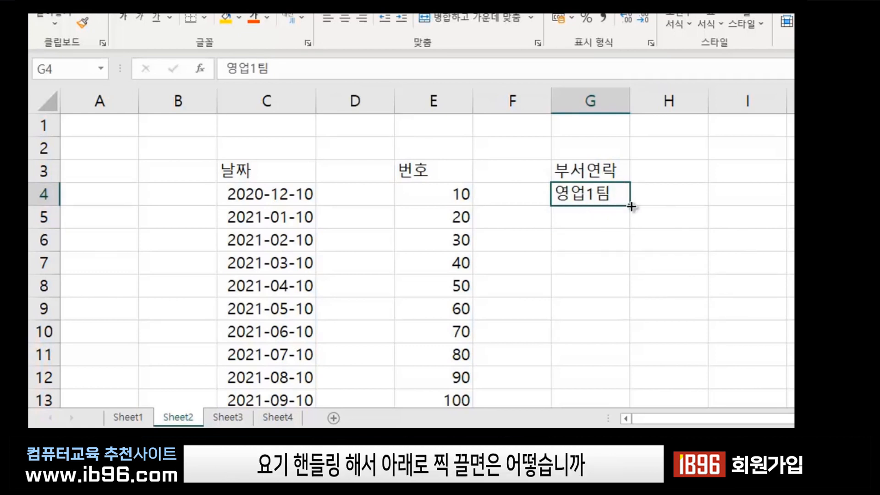
pyautogui.moveTo(631, 207); pyautogui.dragTo(624, 331)
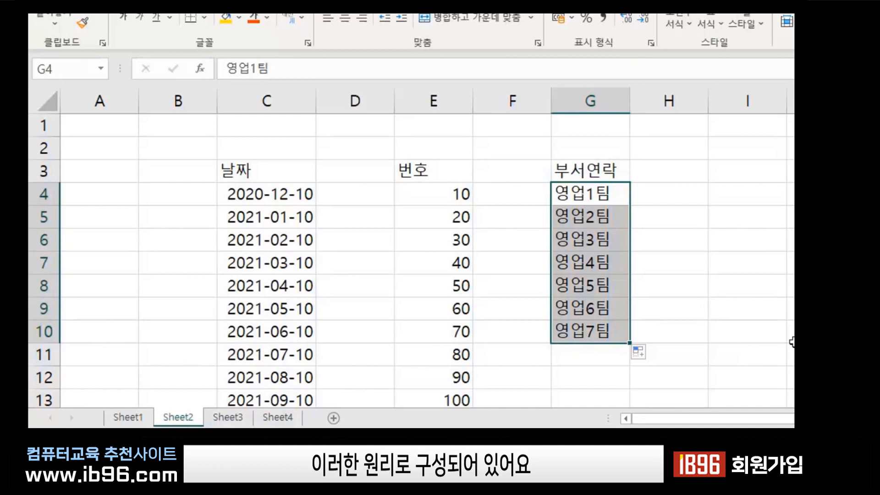
pyautogui.click(785, 305)
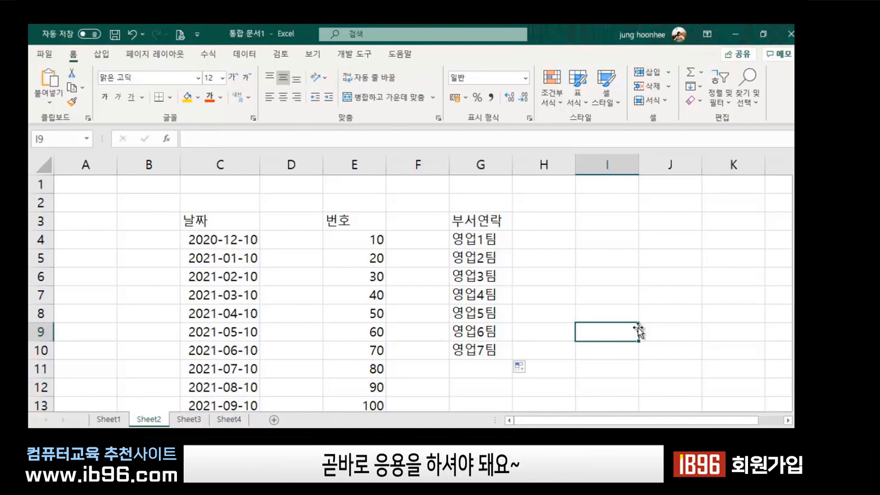
pyautogui.click(187, 420)
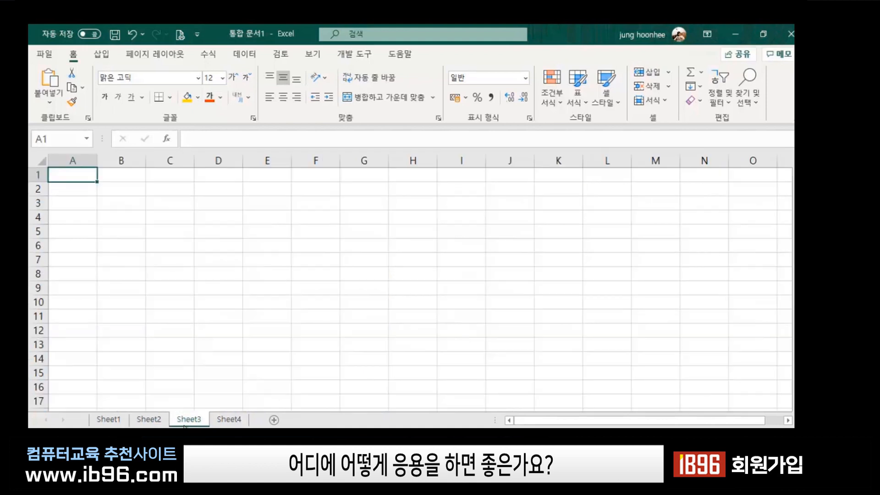
pyautogui.click(507, 347)
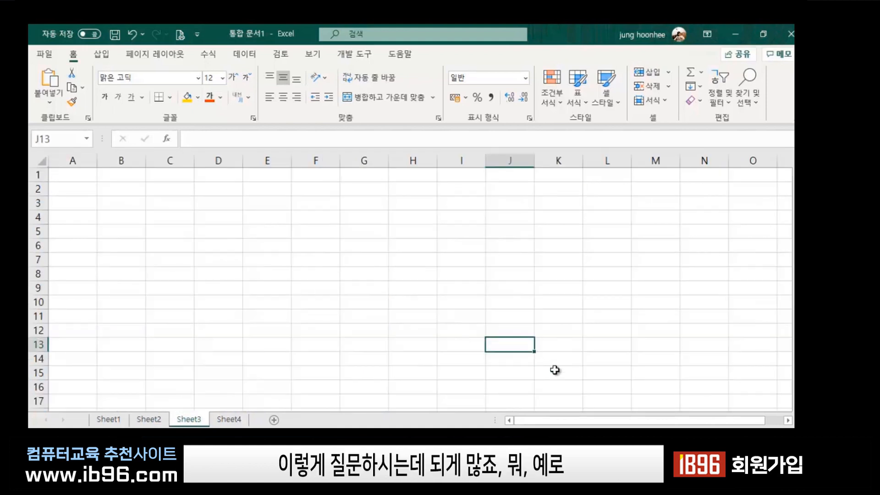
pyautogui.click(367, 300)
pyautogui.click(188, 223)
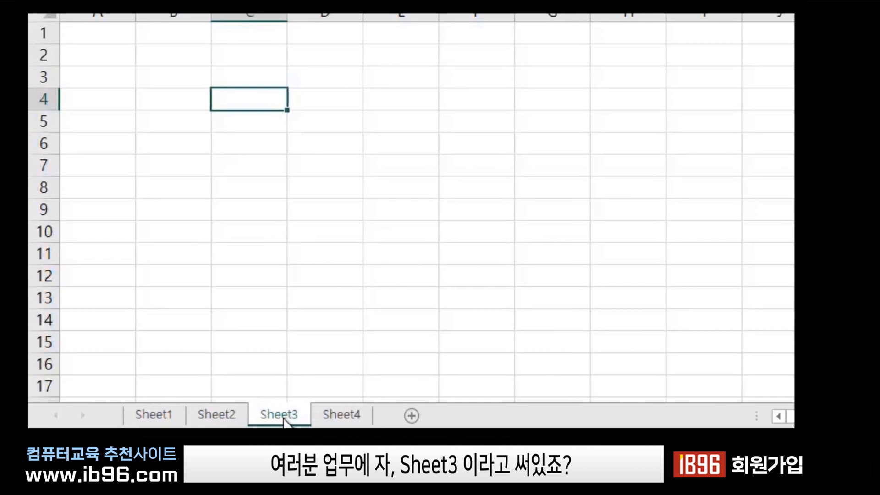
pyautogui.doubleClick(284, 420)
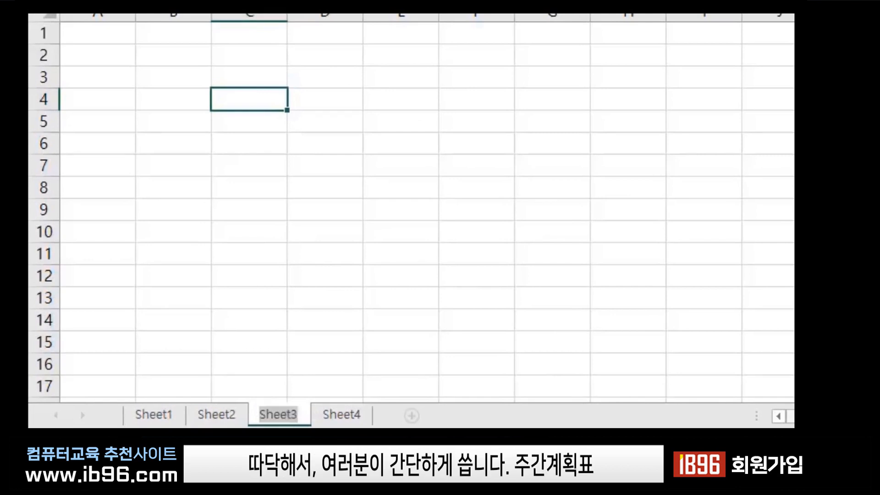
pyautogui.write('주가ㄴ계')
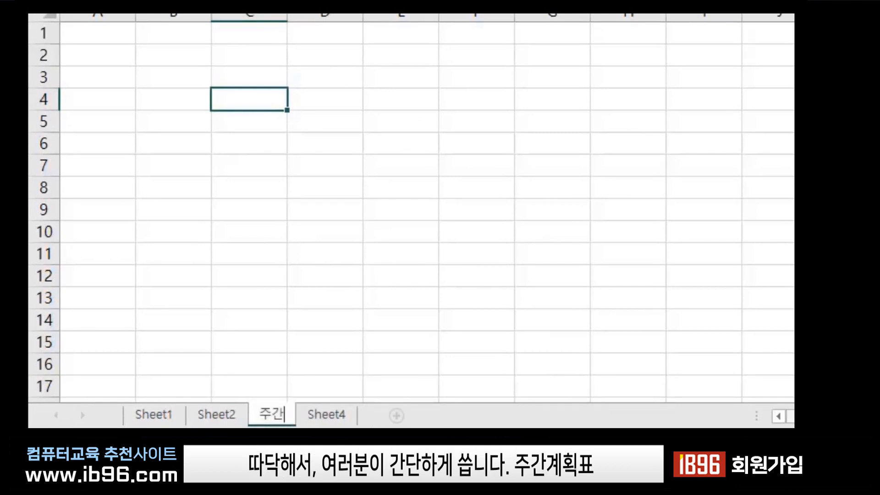
pyautogui.write('획표')
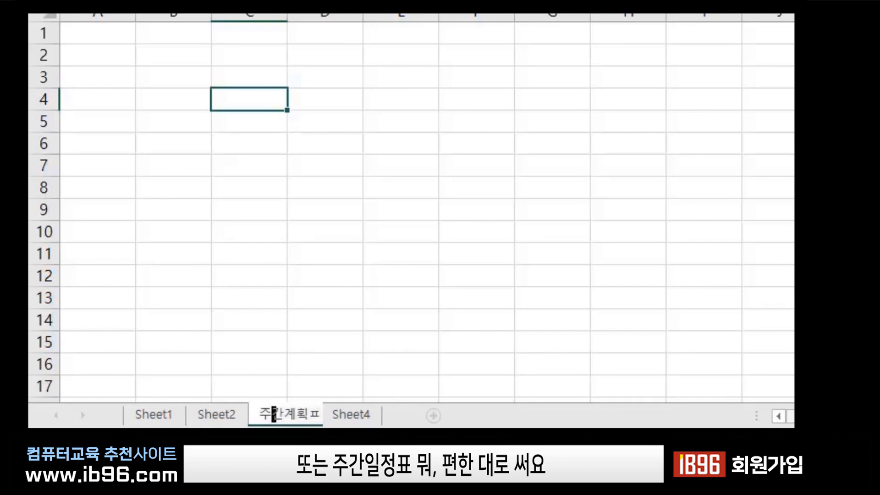
pyautogui.press('Return')
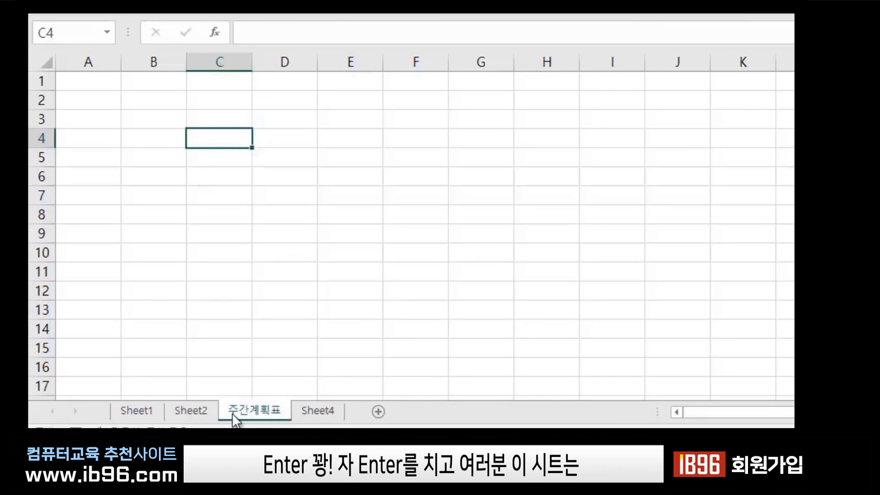
pyautogui.click(128, 413)
pyautogui.click(190, 411)
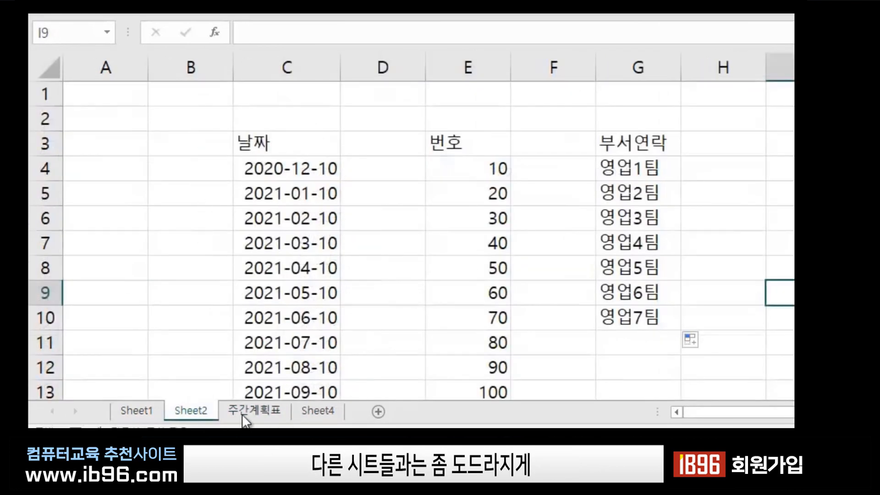
pyautogui.click(252, 411)
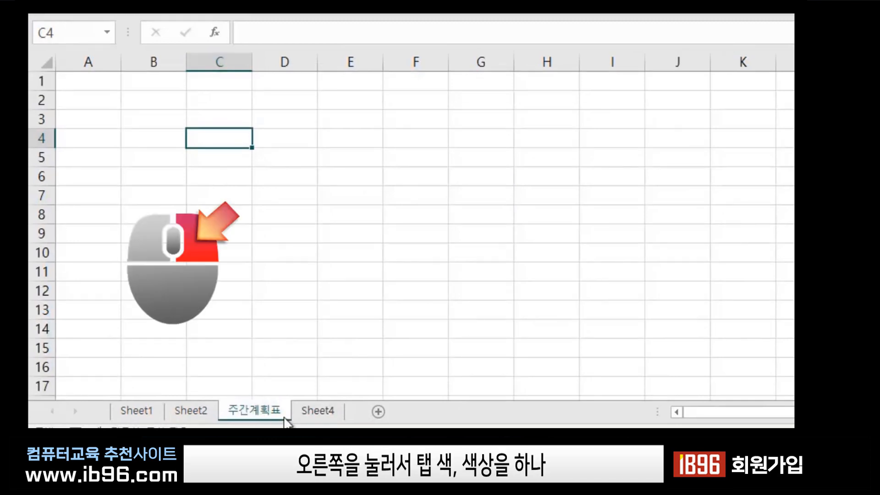
# Give the 주간계획표 sheet tab an orange colour from More Colors.
pyautogui.rightClick(261, 409)
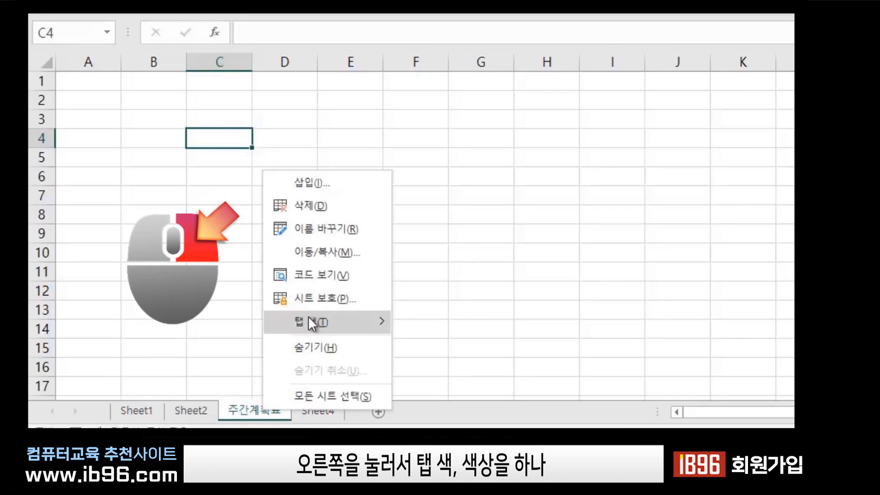
pyautogui.moveTo(308, 315)
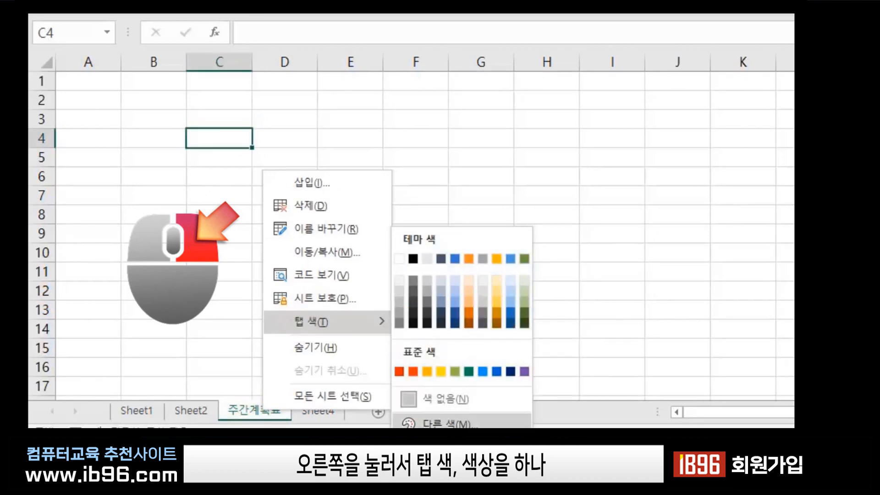
pyautogui.click(442, 423)
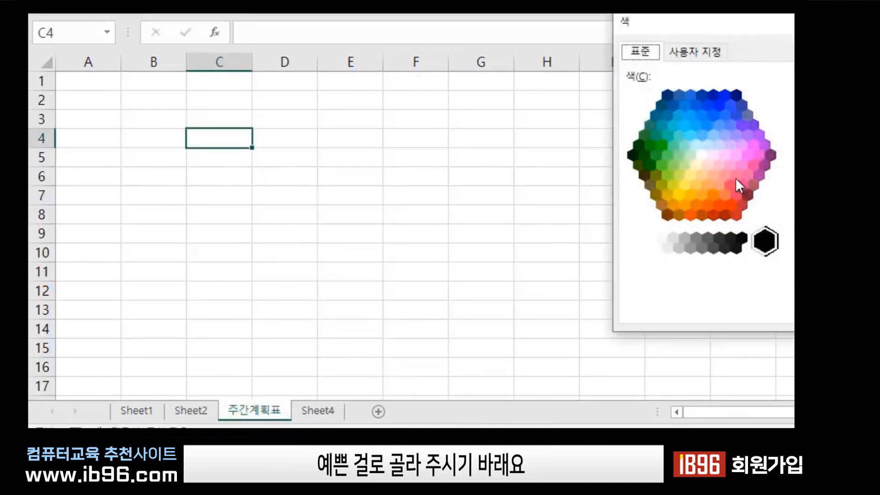
pyautogui.click(714, 192)
pyautogui.click(779, 43)
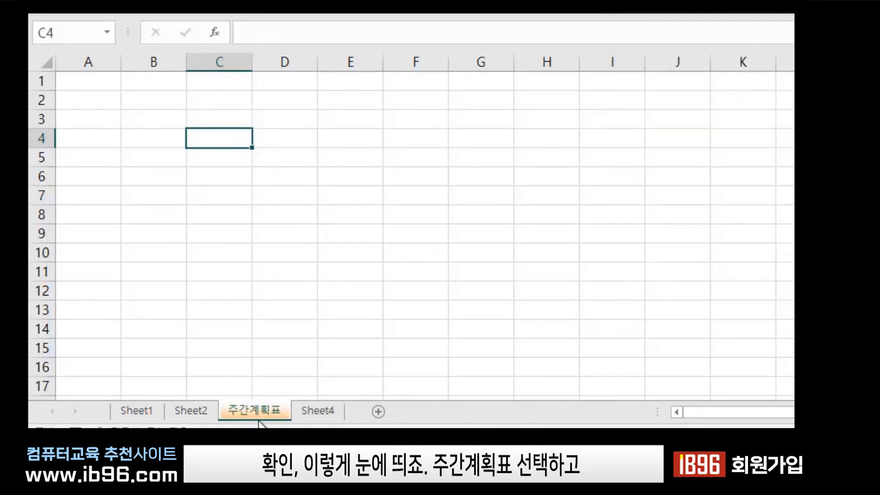
# Check the orange tab from Sheet4, return to 주간계획표 and select cell E4.
pyautogui.click(310, 411)
pyautogui.click(263, 411)
pyautogui.click(337, 267)
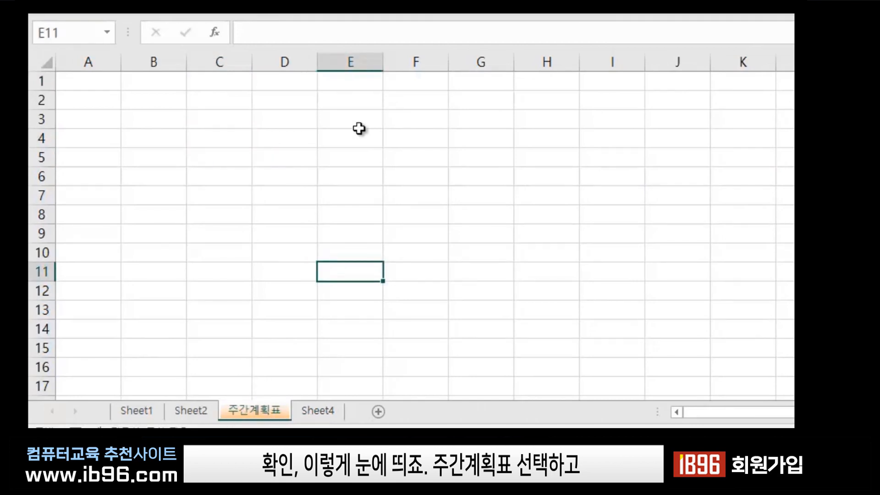
pyautogui.click(348, 138)
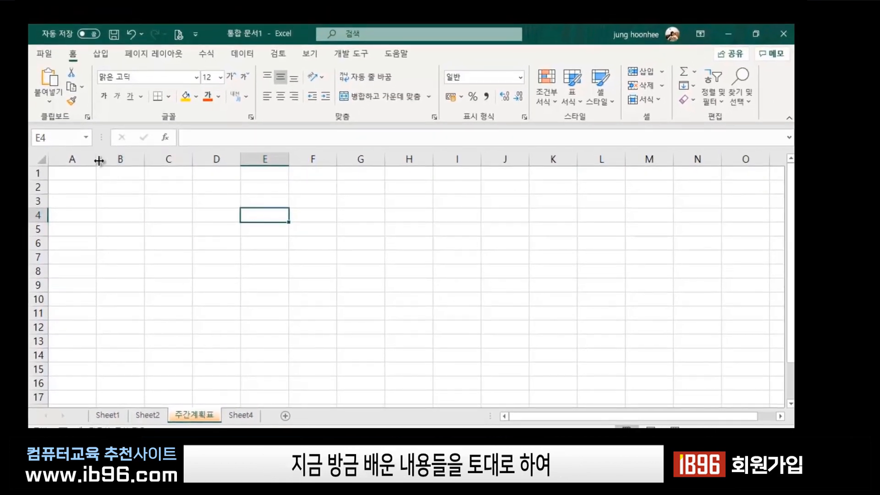
# Narrow column A, then enter 시간 in cell C4 as the time-column heading.
pyautogui.moveTo(99, 160); pyautogui.dragTo(75, 160)
pyautogui.click(184, 251)
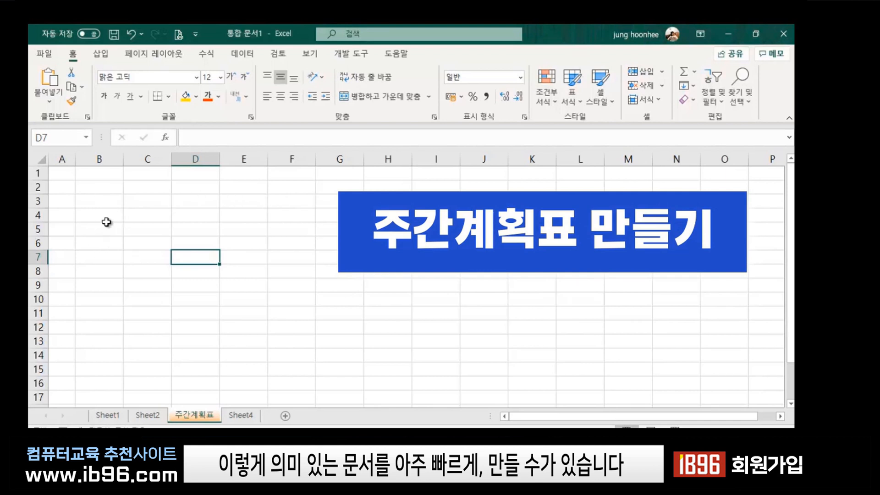
pyautogui.click(143, 213)
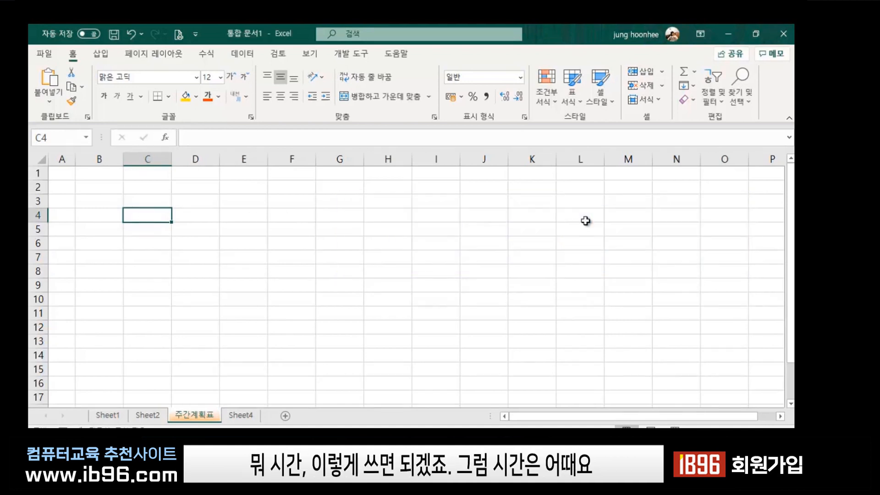
pyautogui.write('시')
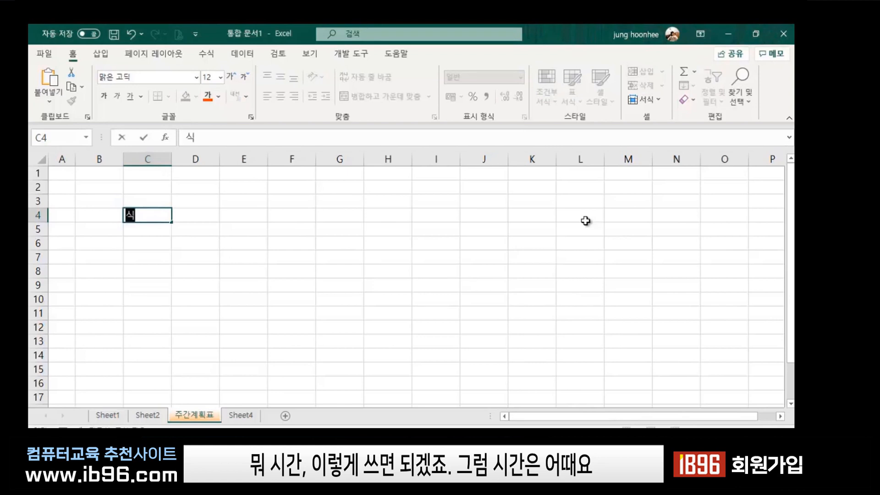
pyautogui.write('간')
pyautogui.press('Return')
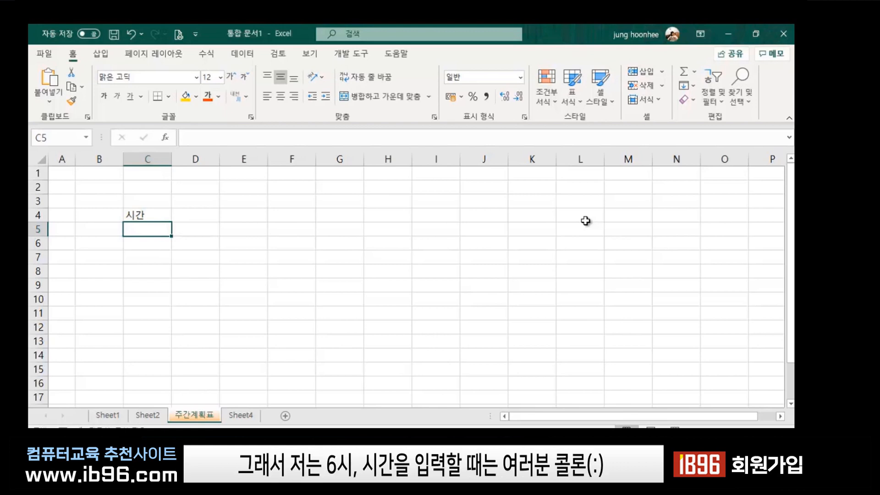
# Enter 6:00 in C5 under 시간 and reselect that cell for extending.
pyautogui.write('6:')
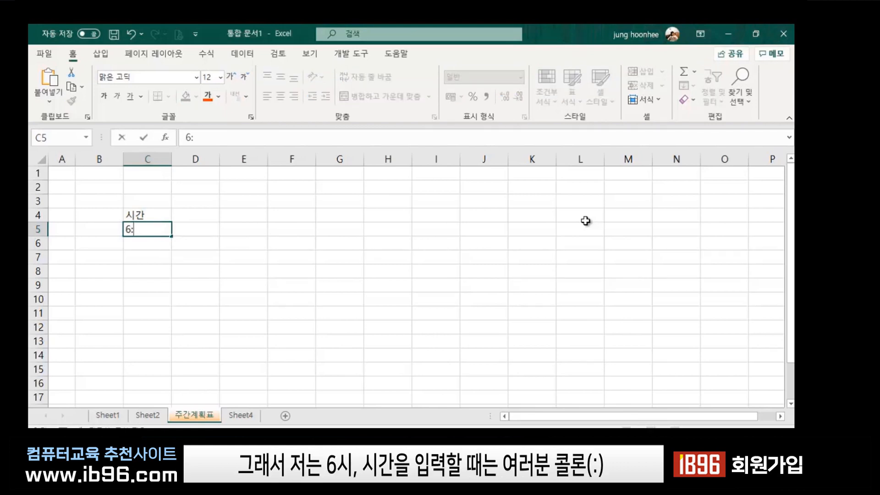
pyautogui.write('00')
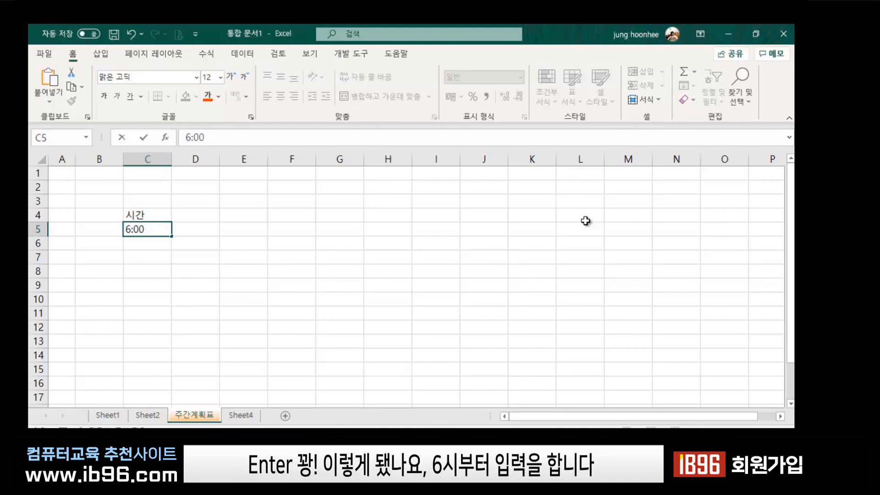
pyautogui.press('Return')
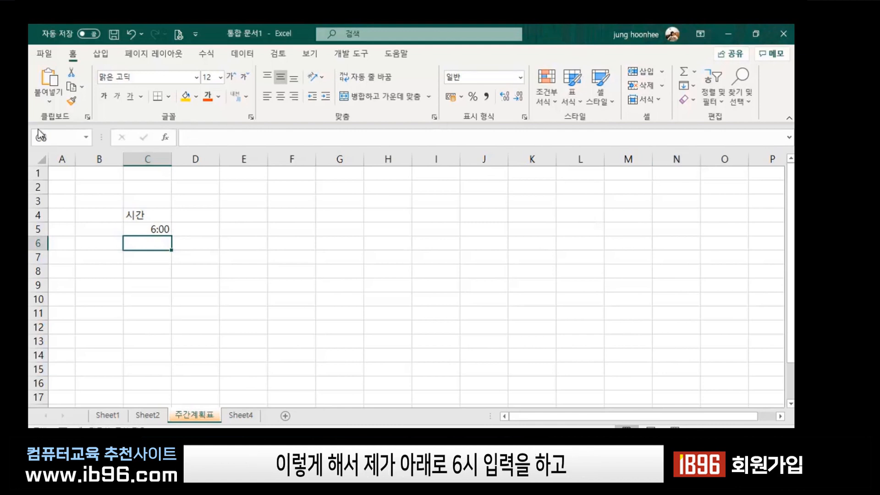
pyautogui.click(158, 230)
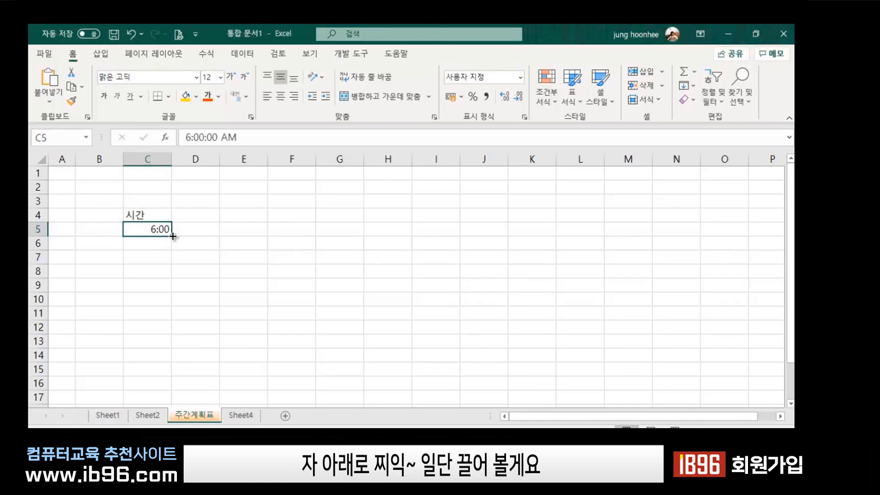
# Autofill hourly times from 6:00 down column C to row 27.
pyautogui.moveTo(173, 236)
pyautogui.mouseDown()
pyautogui.moveTo(164, 415)
pyautogui.moveTo(157, 238)
pyautogui.mouseUp()
pyautogui.scroll(3, 261, 255)
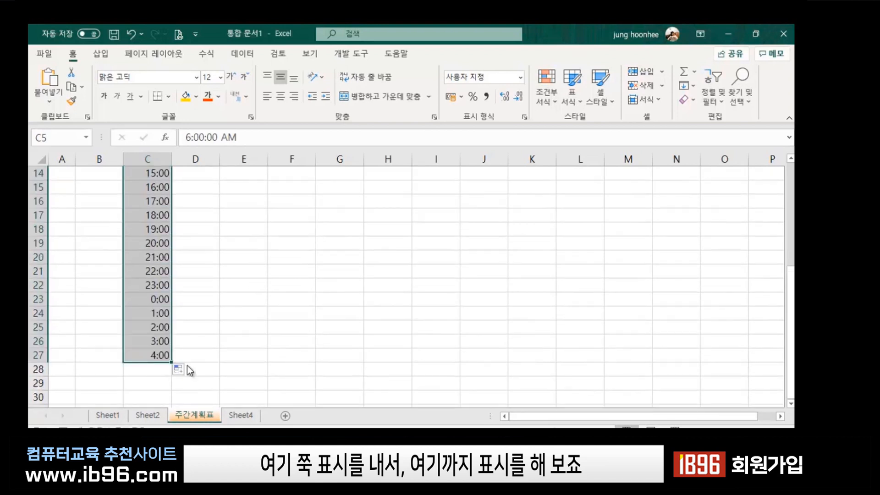
pyautogui.scroll(3, 213, 312)
pyautogui.click(210, 342)
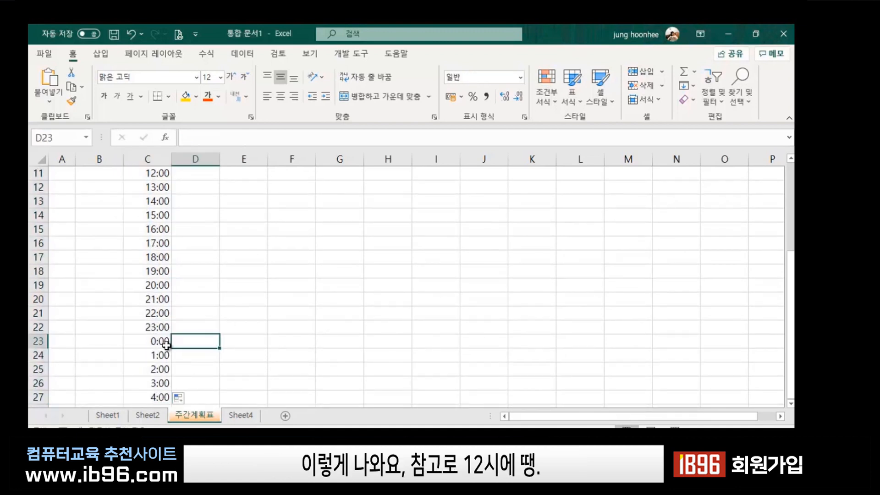
# Delete the unwanted 1:00–4:00 times in C24:C27 so the list ends at 0:00.
pyautogui.click(149, 359)
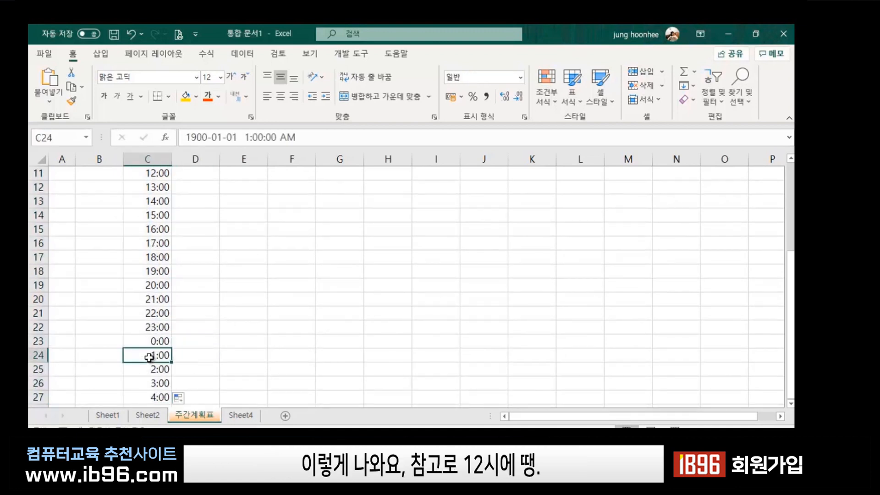
pyautogui.moveTo(149, 358); pyautogui.dragTo(150, 401)
pyautogui.press('Delete')
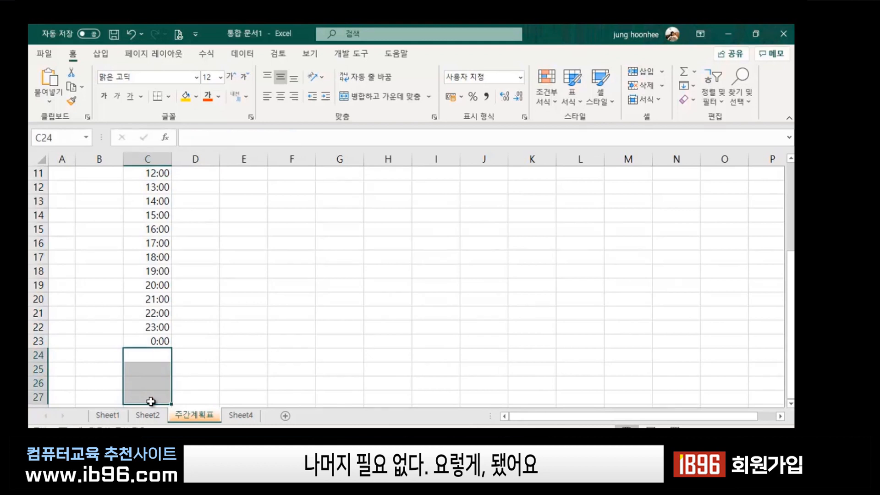
pyautogui.click(338, 316)
pyautogui.scroll(2, 308, 272)
pyautogui.scroll(2, 307, 272)
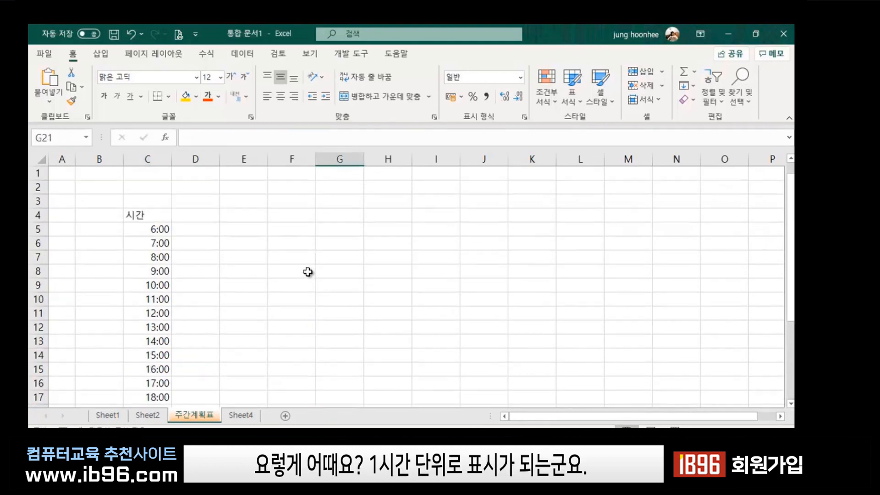
pyautogui.scroll(-1, 183, 302)
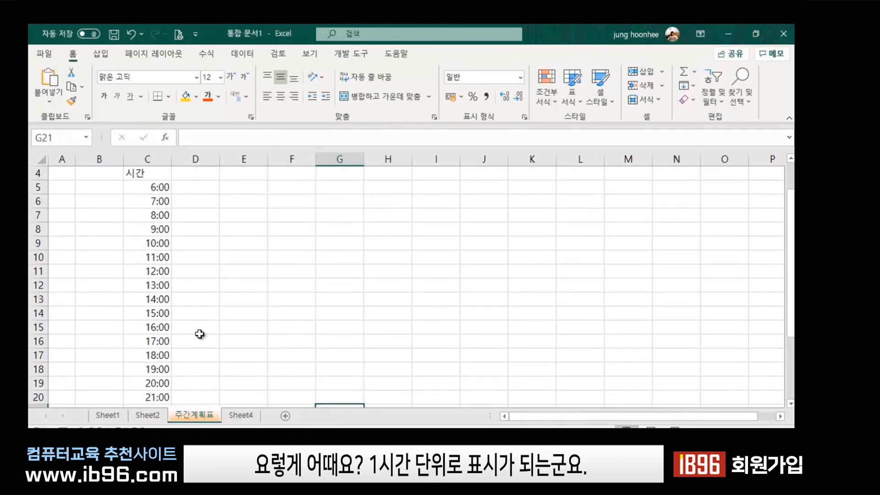
pyautogui.scroll(-2, 191, 362)
pyautogui.scroll(3, 188, 355)
# Select cell D4, ready for the first day heading.
pyautogui.click(301, 305)
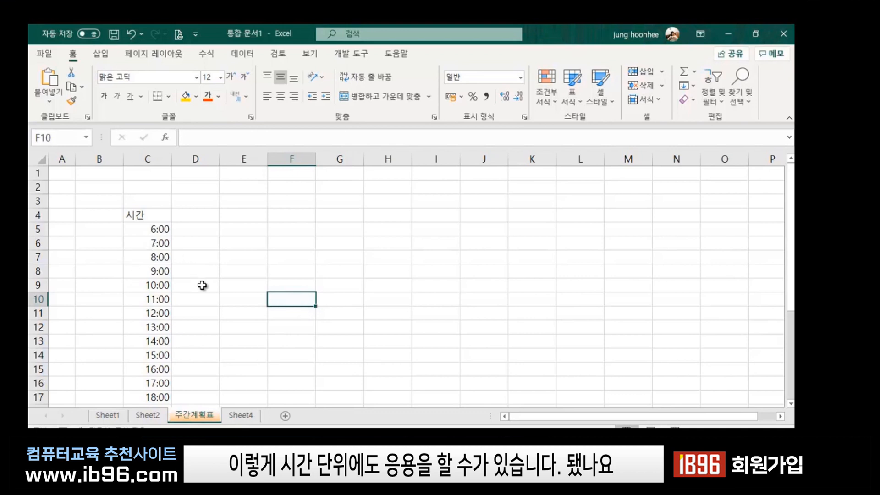
pyautogui.click(242, 289)
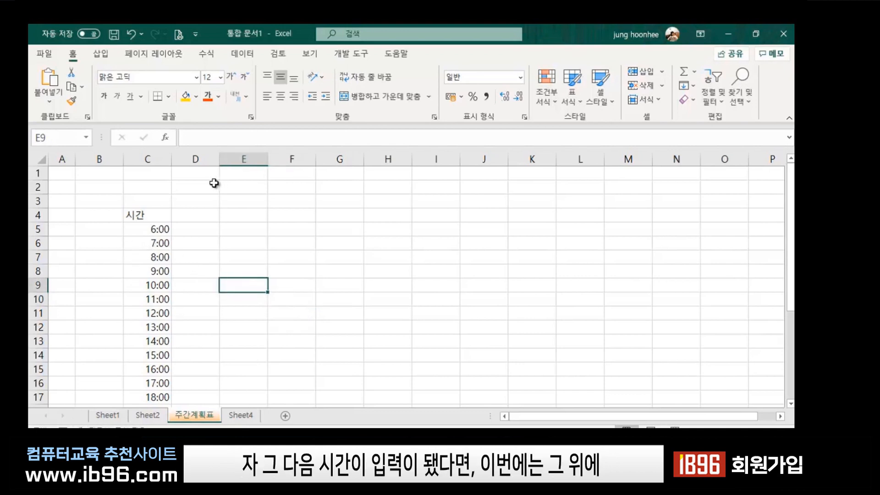
pyautogui.click(146, 218)
pyautogui.click(205, 213)
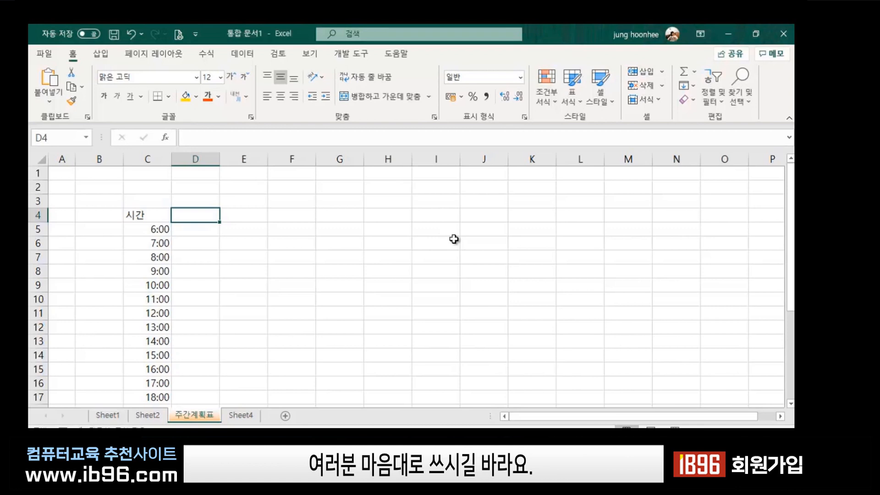
# Replace the trial entry 월요일 with MONDAY trimmed to MON in cell D4.
pyautogui.write('월')
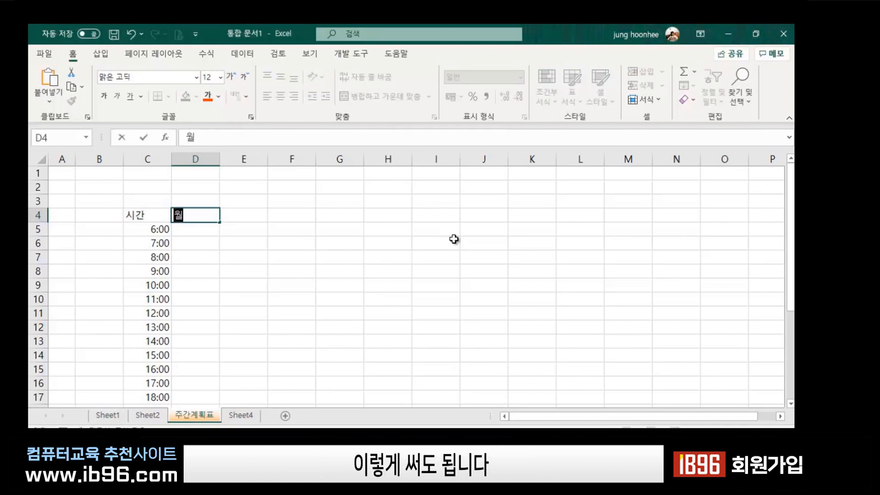
pyautogui.write('요일')
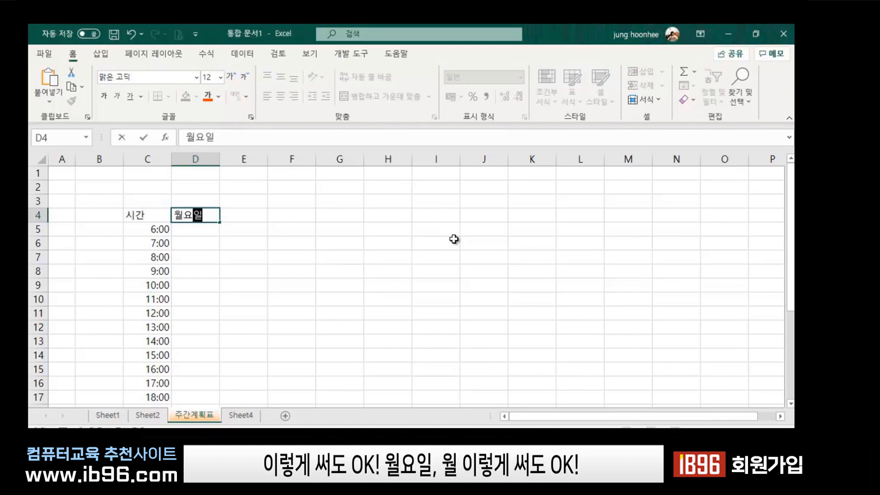
pyautogui.press('BackSpace')
pyautogui.press('BackSpace')
pyautogui.press('BackSpace')
pyautogui.press('BackSpace')
pyautogui.press('BackSpace')
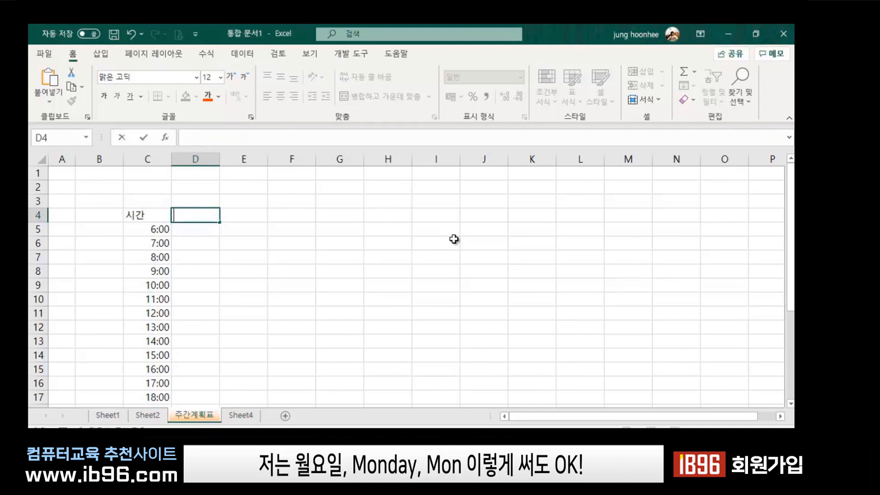
pyautogui.write('mon')
pyautogui.press('BackSpace')
pyautogui.press('BackSpace')
pyautogui.press('BackSpace')
pyautogui.write('MON')
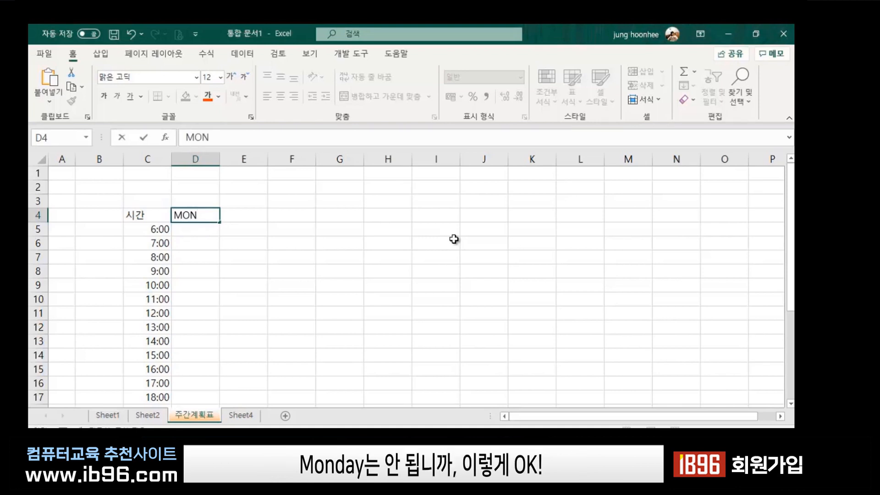
pyautogui.write('DAY')
pyautogui.press('BackSpace')
pyautogui.press('BackSpace')
pyautogui.press('BackSpace')
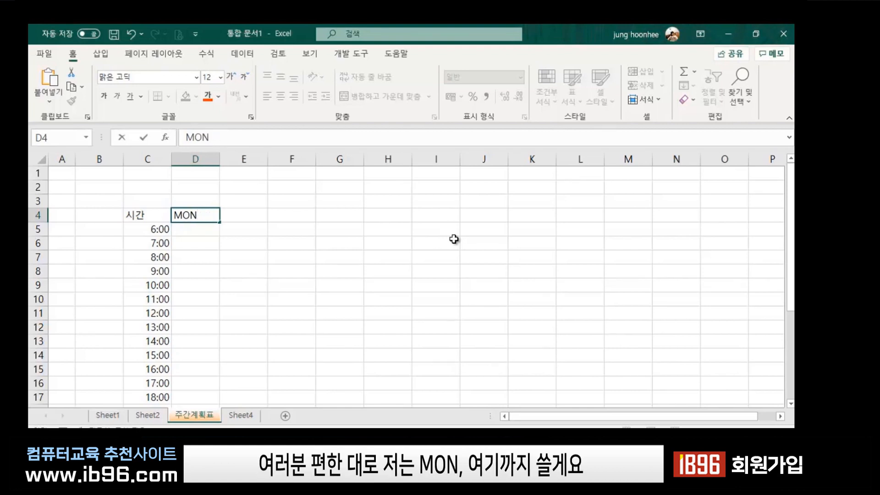
pyautogui.press('Return')
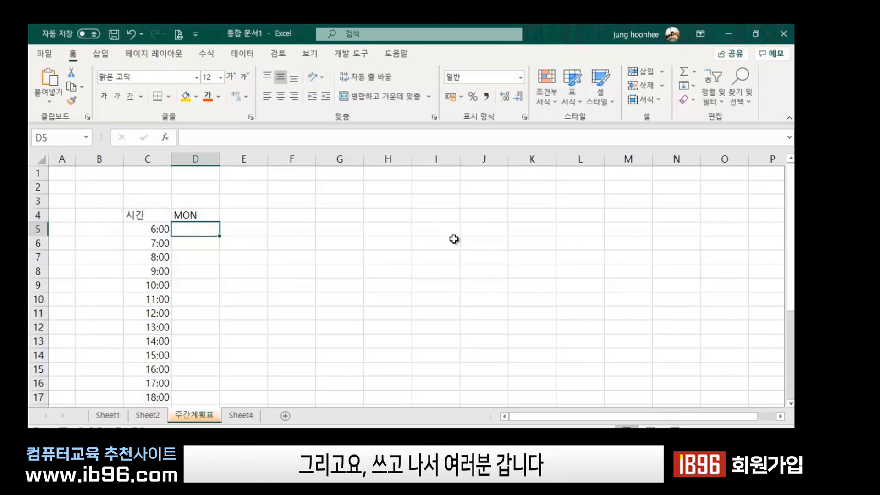
pyautogui.click(198, 211)
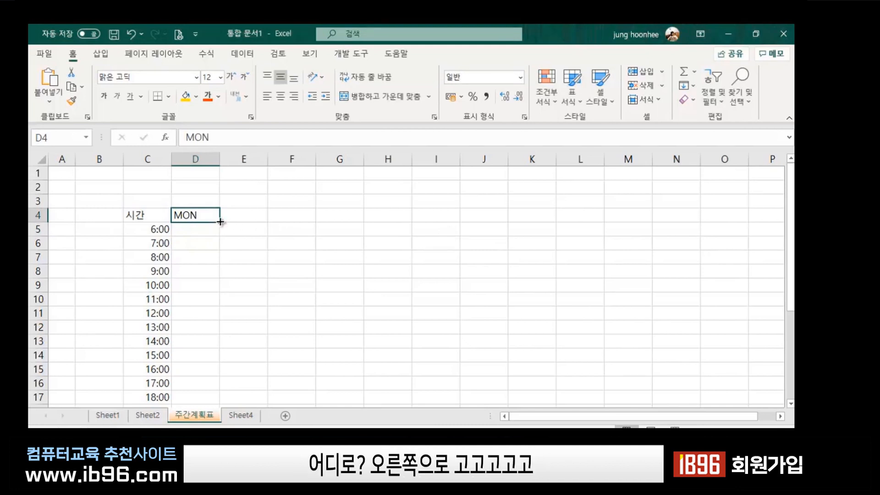
# Autofill Tue through Sun across E4:J4 after MON.
pyautogui.moveTo(220, 222); pyautogui.dragTo(505, 227)
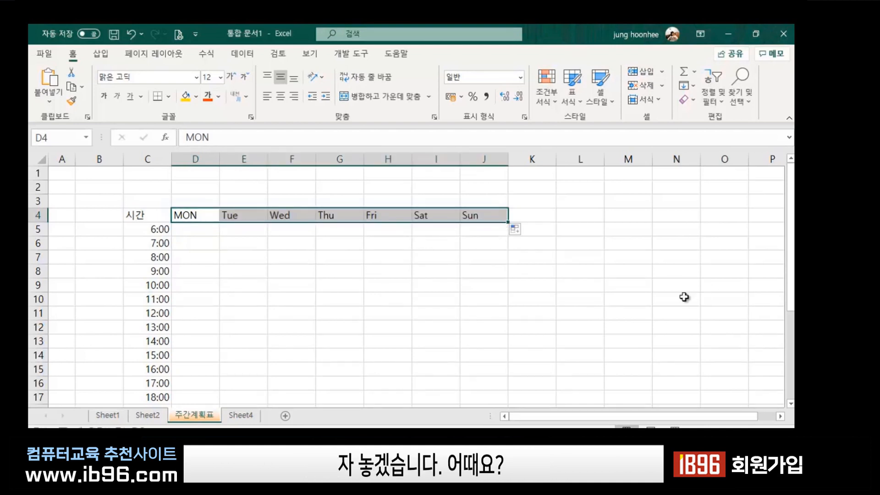
pyautogui.click(401, 301)
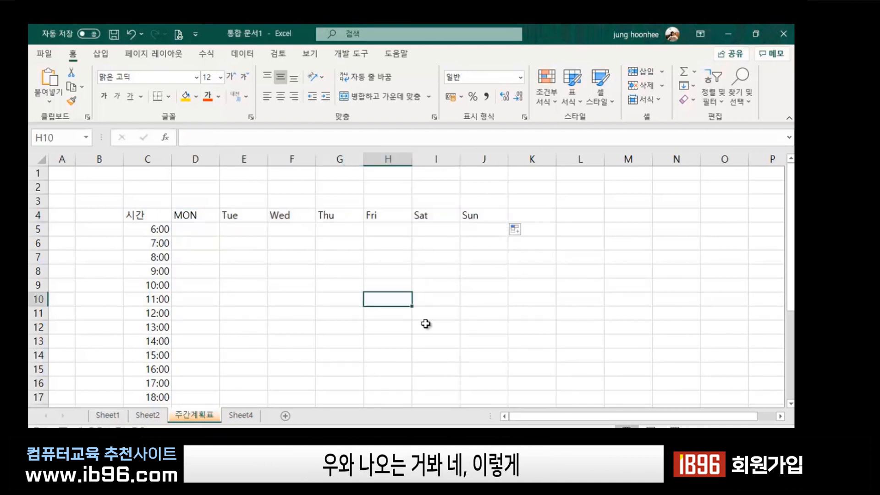
pyautogui.click(426, 325)
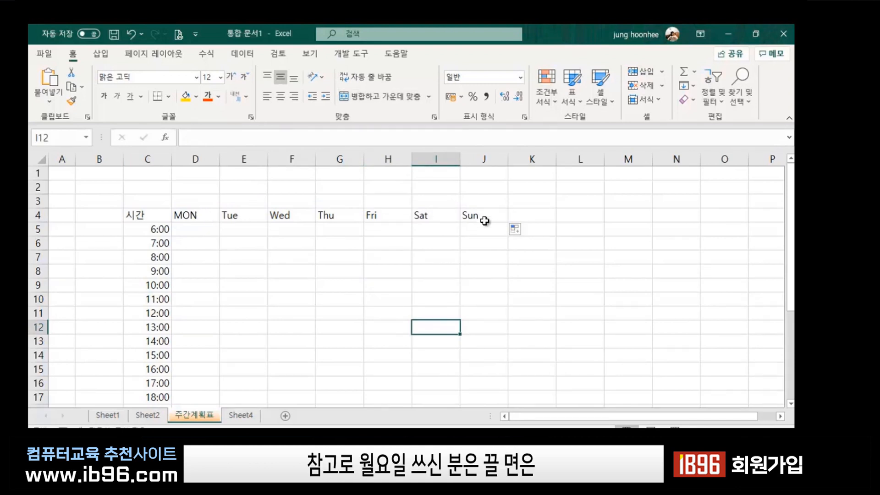
pyautogui.click(351, 272)
pyautogui.click(273, 275)
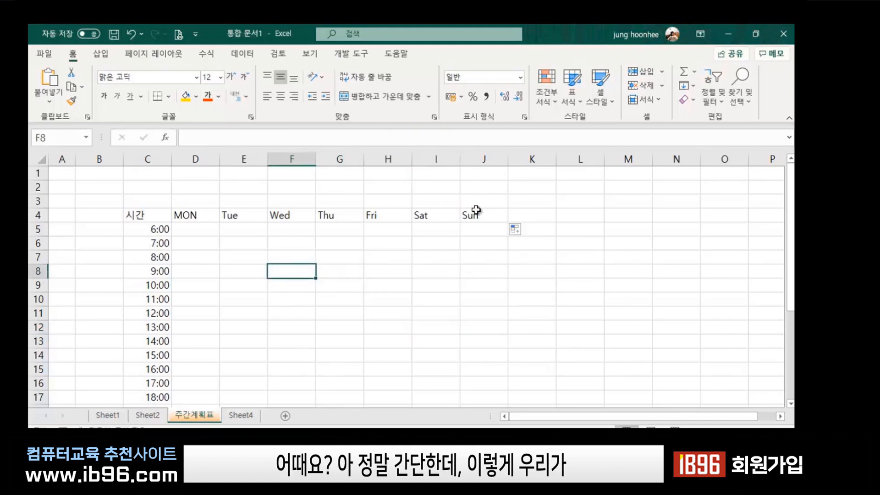
# Delete the 시간 label from cell C4, leaving the corner cell blank.
pyautogui.click(227, 282)
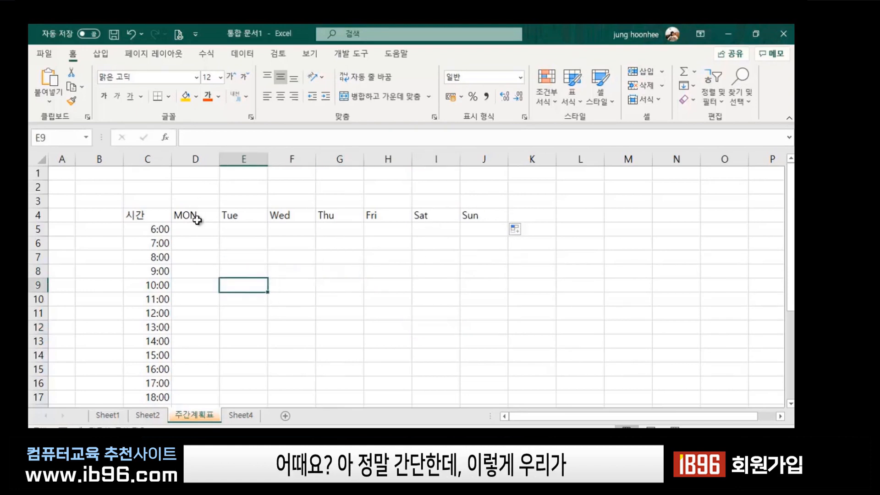
pyautogui.click(188, 214)
pyautogui.click(146, 215)
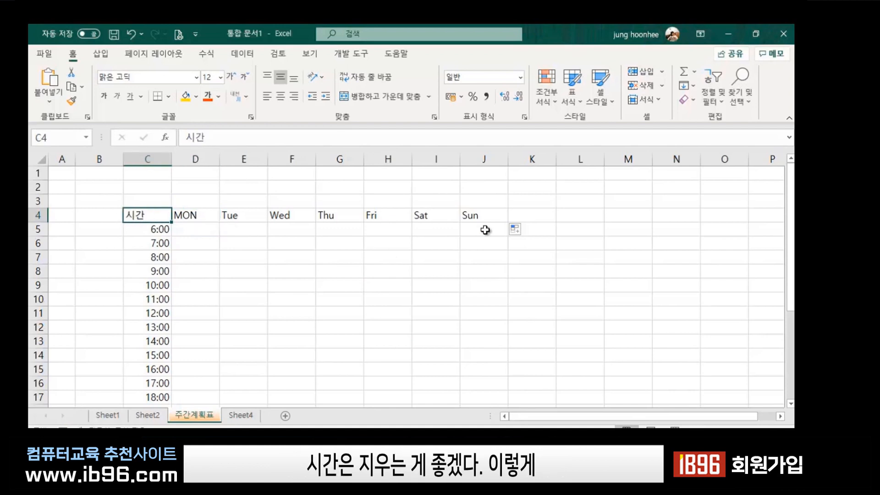
pyautogui.press('Delete')
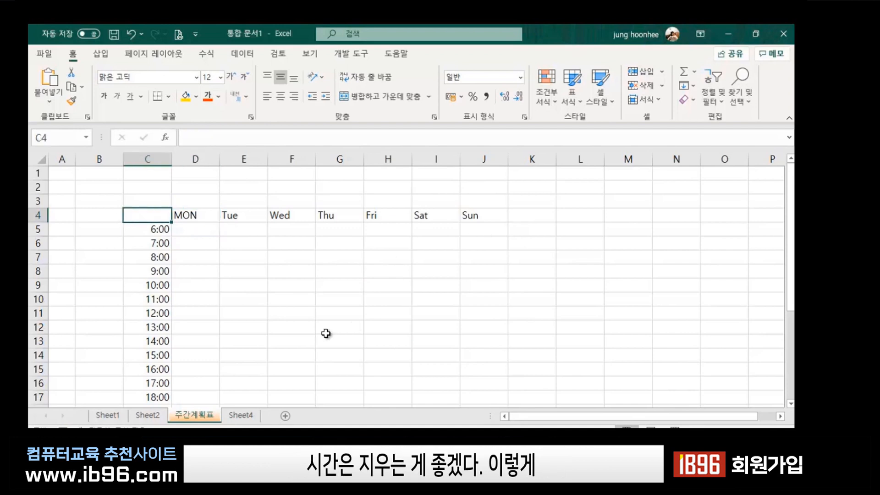
pyautogui.moveTo(324, 332); pyautogui.dragTo(326, 315)
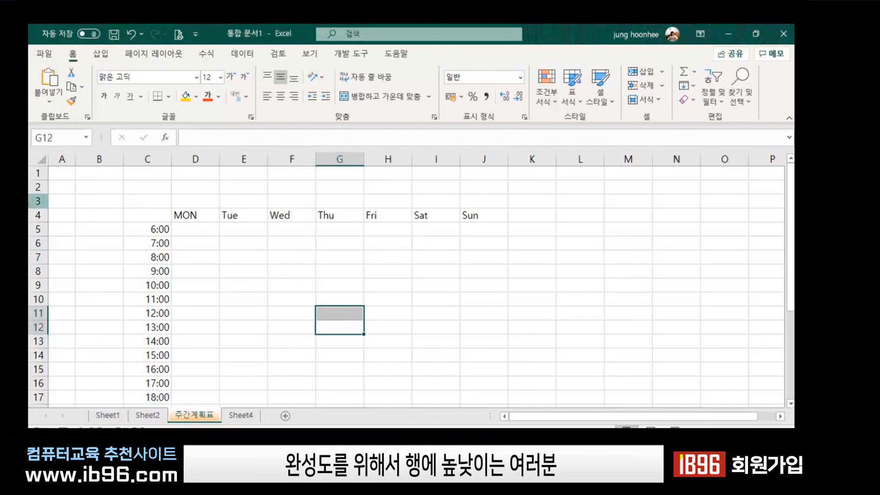
# Make the day header row 4 much taller.
pyautogui.click(39, 215)
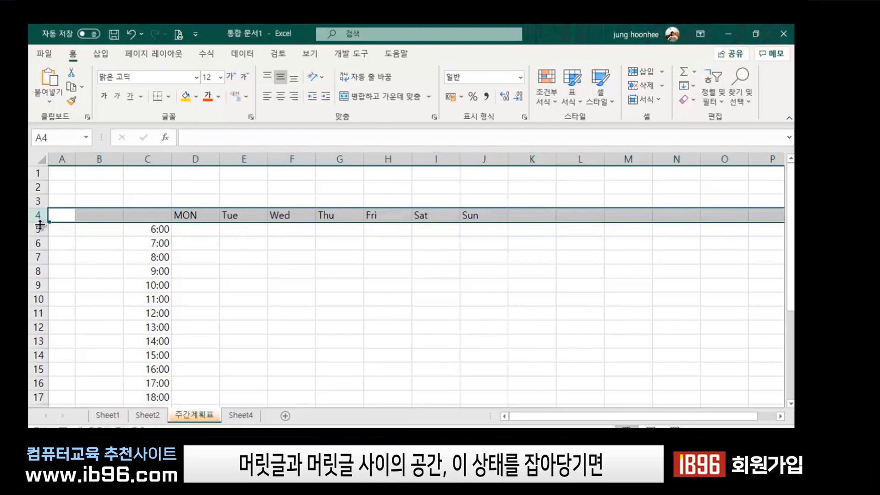
pyautogui.moveTo(40, 222); pyautogui.dragTo(40, 237)
pyautogui.click(307, 287)
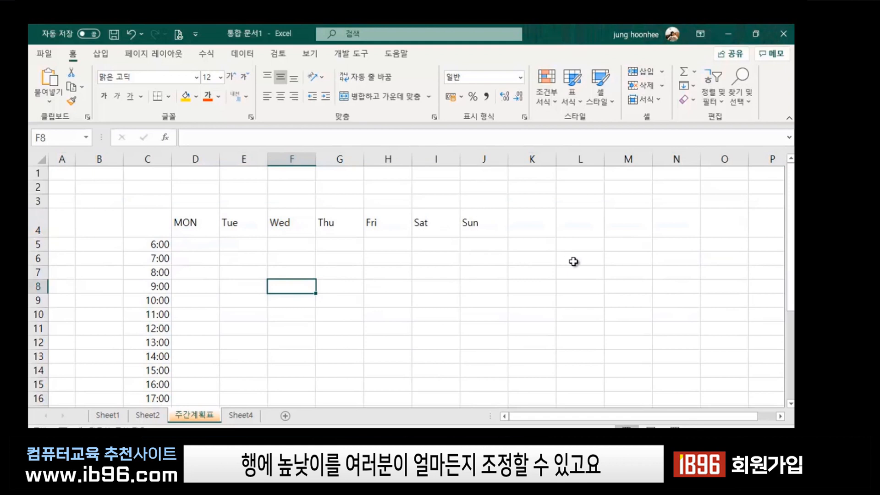
pyautogui.click(481, 287)
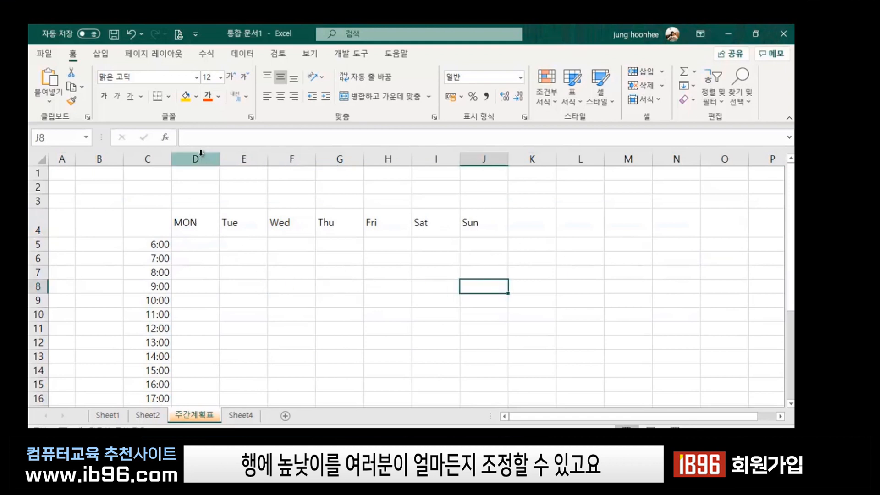
# Widen the day columns D through J to 13.00.
pyautogui.moveTo(196, 156); pyautogui.dragTo(483, 161)
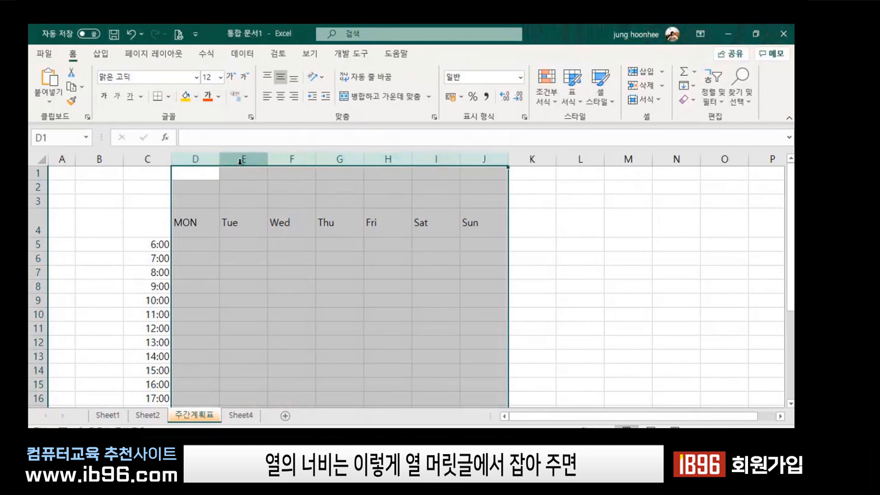
pyautogui.moveTo(219, 159); pyautogui.dragTo(249, 159)
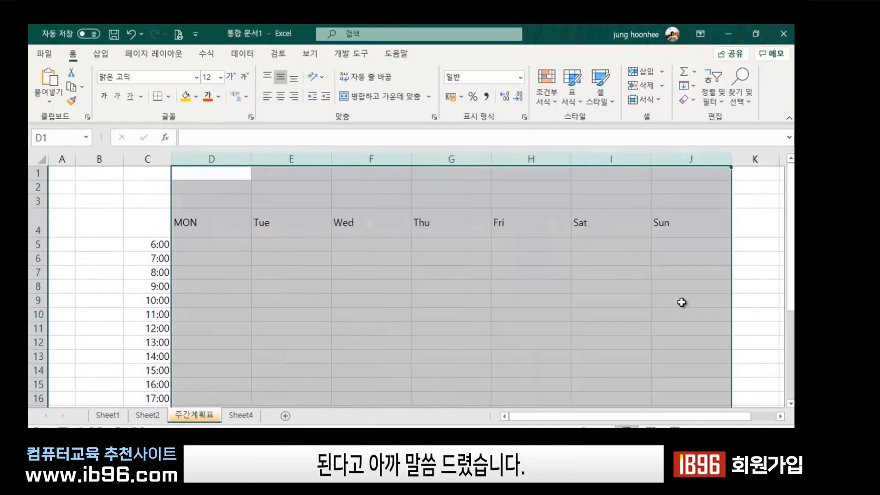
pyautogui.click(637, 298)
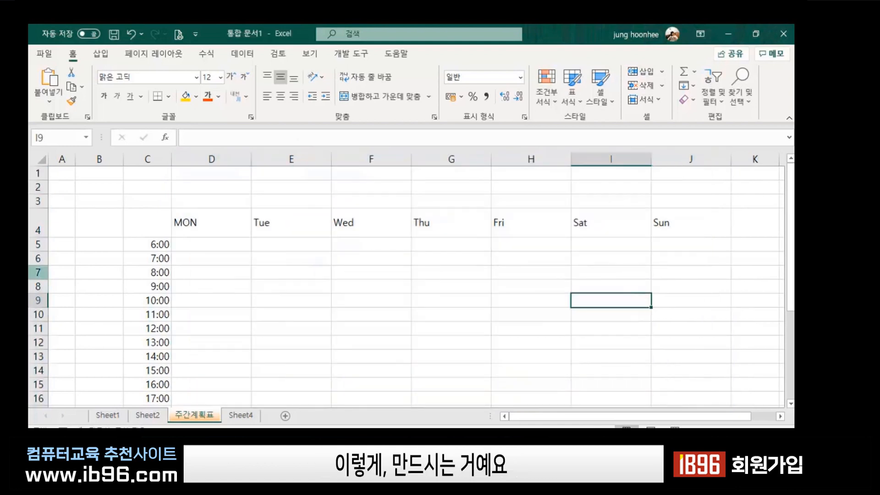
# Set the time rows 5 through 23 to a height of 26.25.
pyautogui.moveTo(39, 244); pyautogui.dragTo(31, 337)
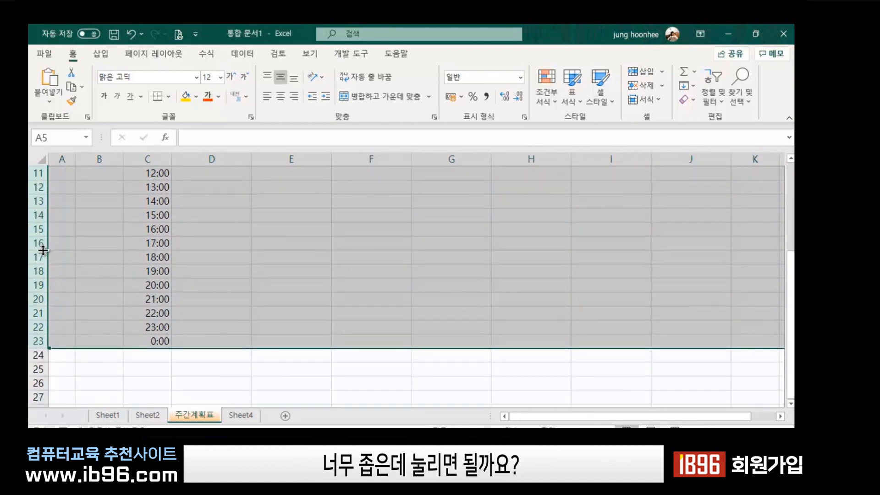
pyautogui.moveTo(40, 250); pyautogui.dragTo(40, 276)
pyautogui.scroll(3, 321, 323)
pyautogui.click(322, 323)
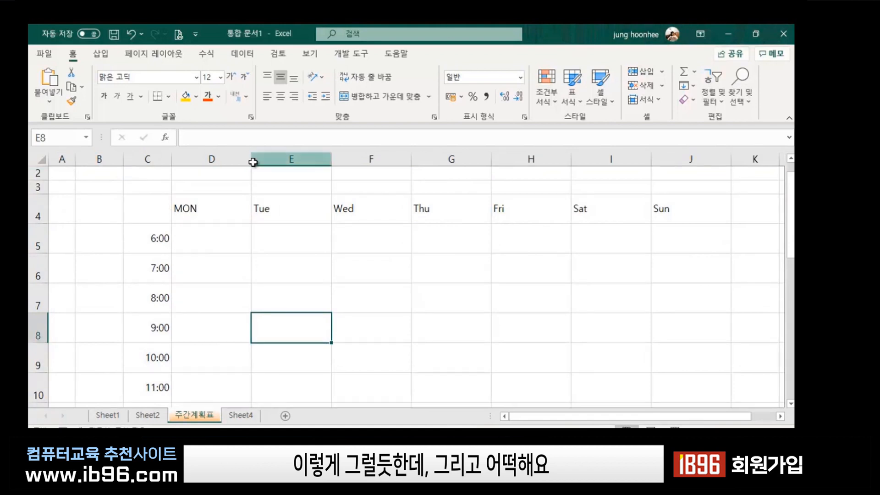
pyautogui.click(147, 209)
# Turn off Gridlines in the View tab's Show group for a plain white background.
pyautogui.click(326, 228)
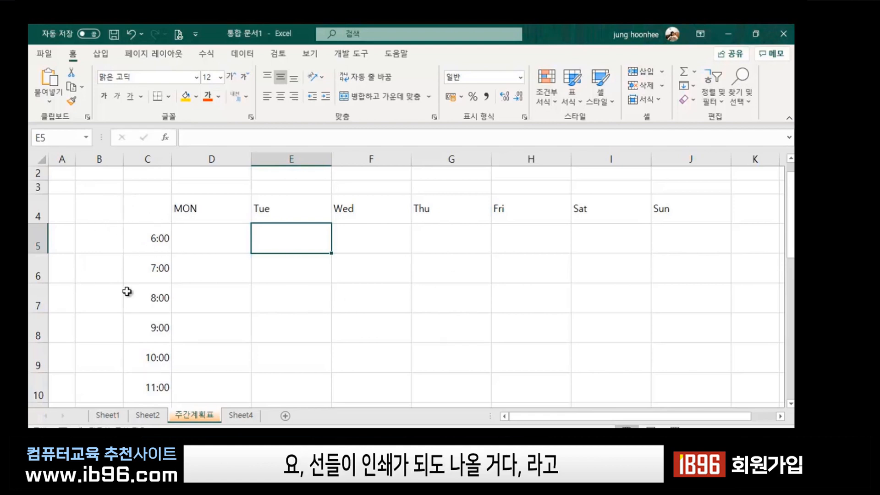
pyautogui.click(108, 286)
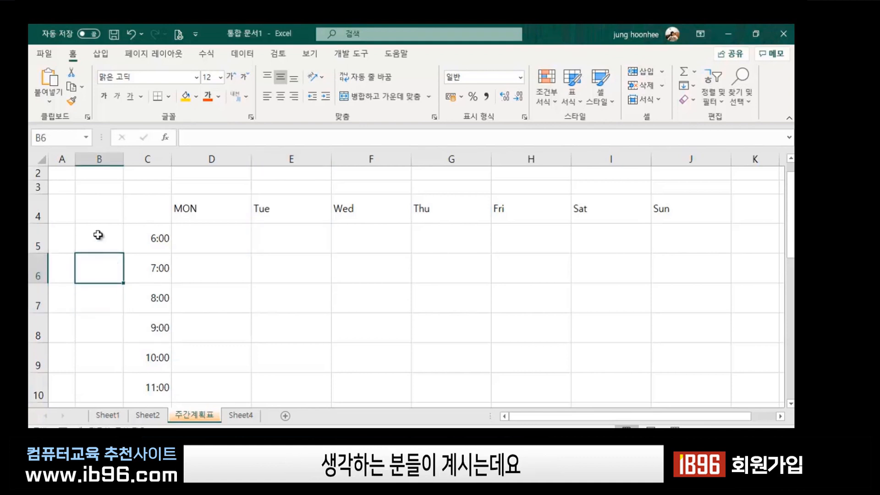
pyautogui.click(175, 243)
pyautogui.click(139, 209)
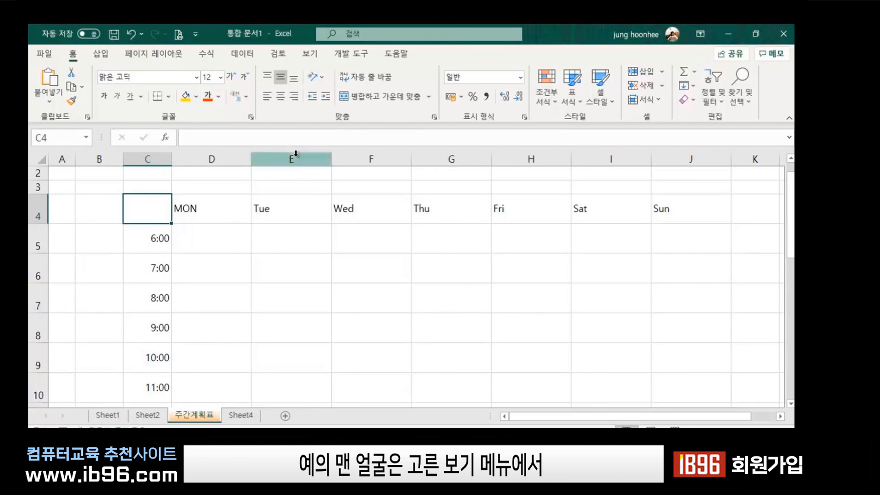
pyautogui.click(312, 56)
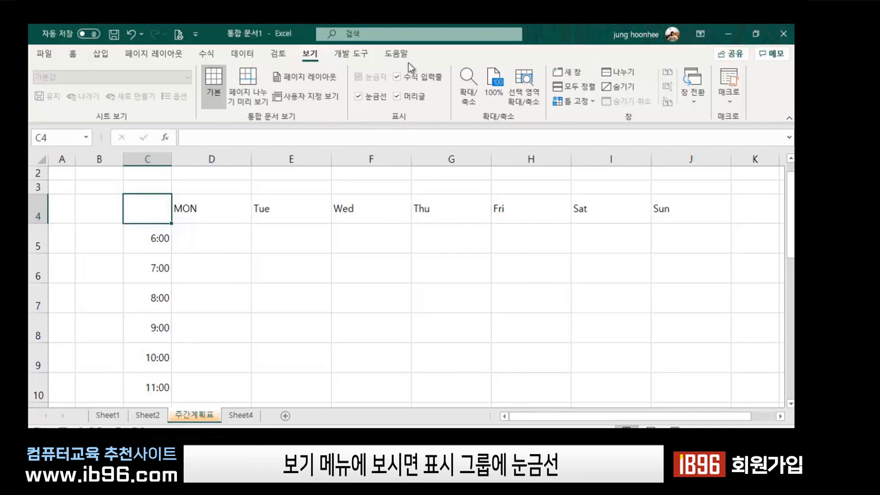
pyautogui.click(358, 97)
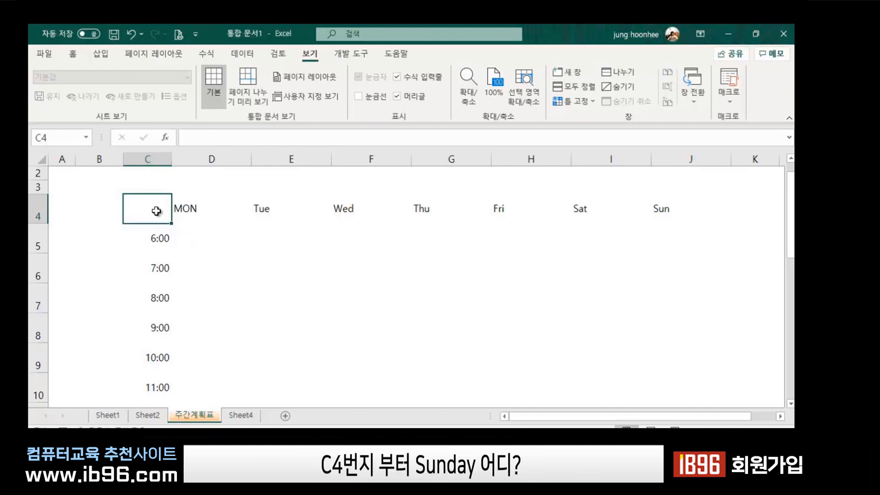
pyautogui.scroll(-6, 668, 260)
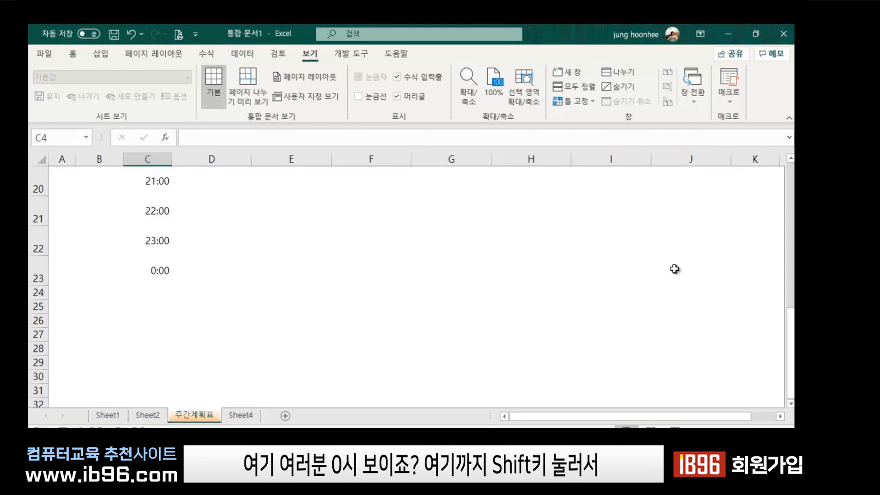
# Apply All Borders to the whole timetable range C4:J23, then deselect to check the grid.
pyautogui.keyDown('shift'); pyautogui.click(674, 269); pyautogui.keyUp('shift')
pyautogui.scroll(6, 674, 269)
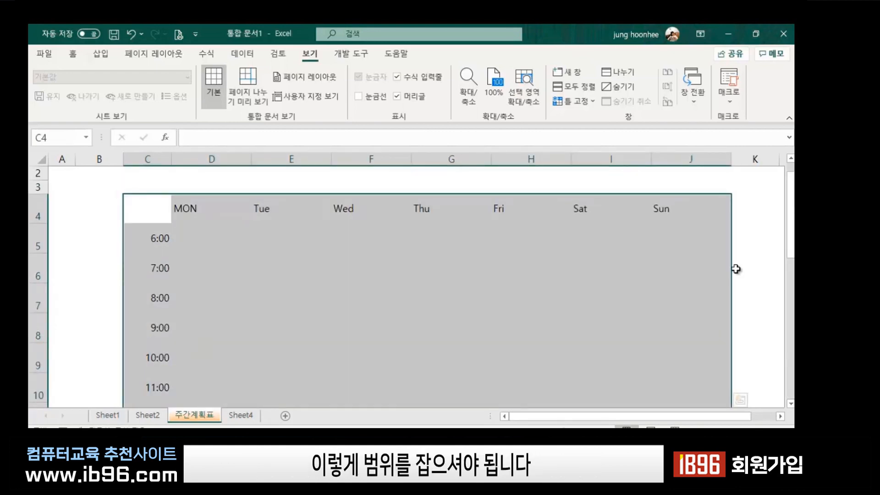
pyautogui.click(73, 55)
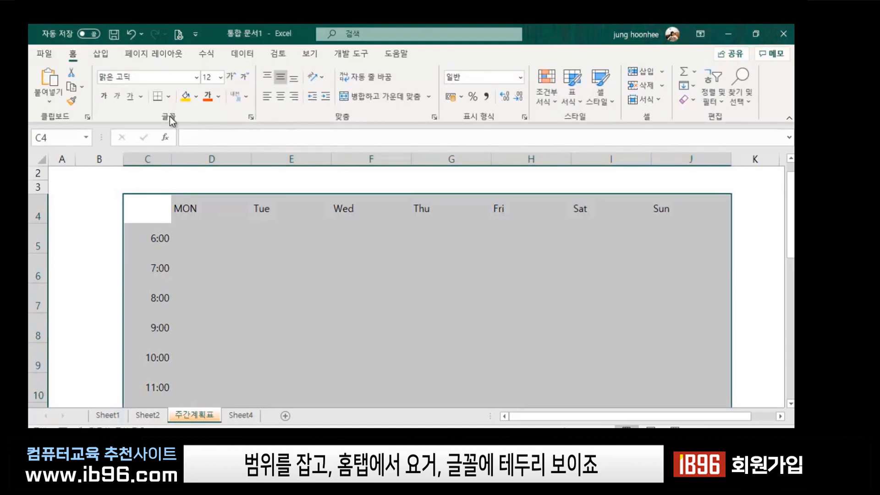
pyautogui.click(169, 98)
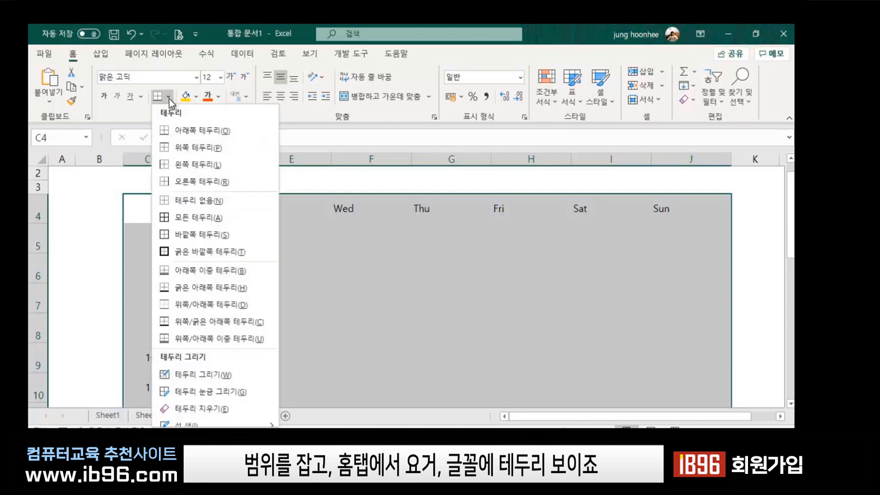
pyautogui.click(175, 218)
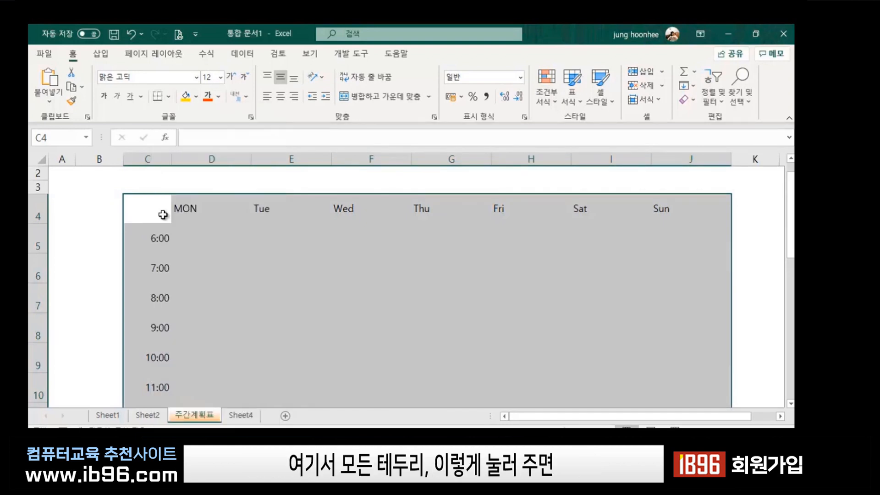
pyautogui.click(739, 232)
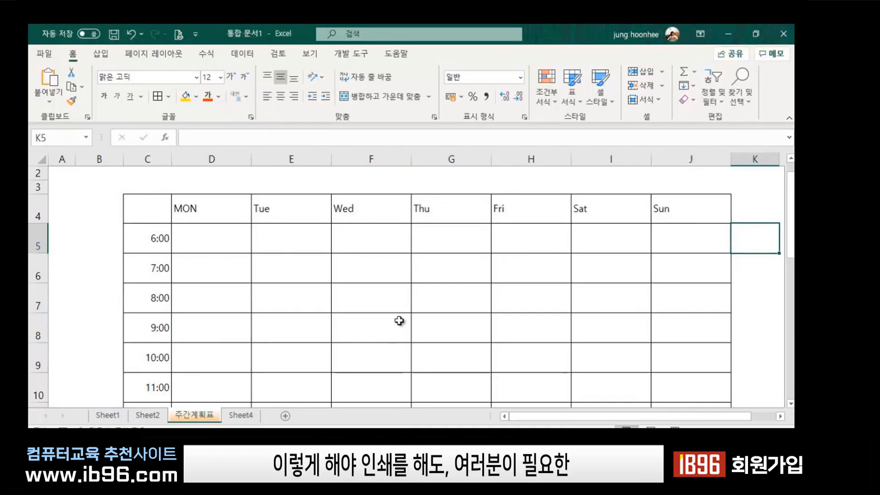
pyautogui.scroll(-7, 396, 314)
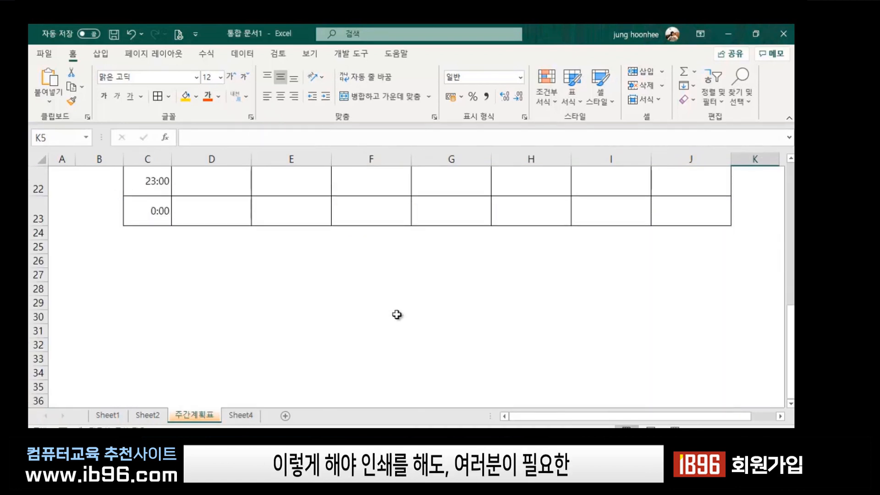
pyautogui.scroll(4, 396, 315)
pyautogui.scroll(3, 396, 315)
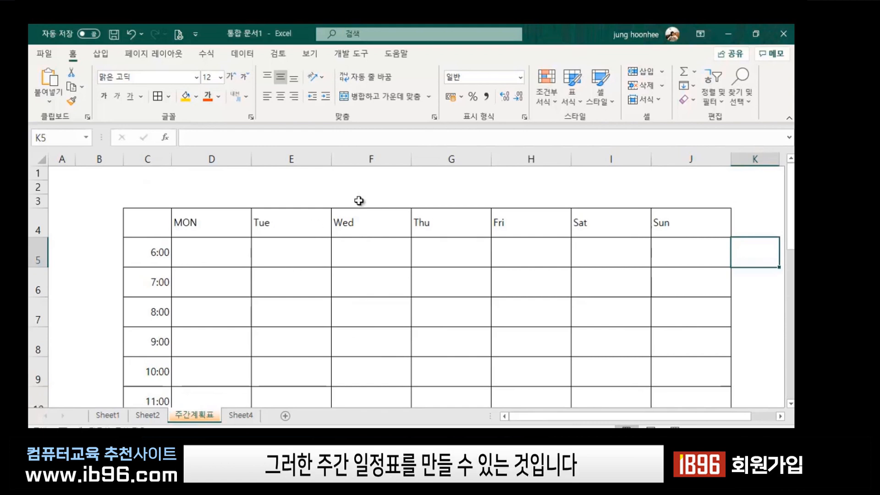
# Try cells in row 2 above the table, ending on F2, as a spot for the title.
pyautogui.click(384, 183)
pyautogui.click(261, 189)
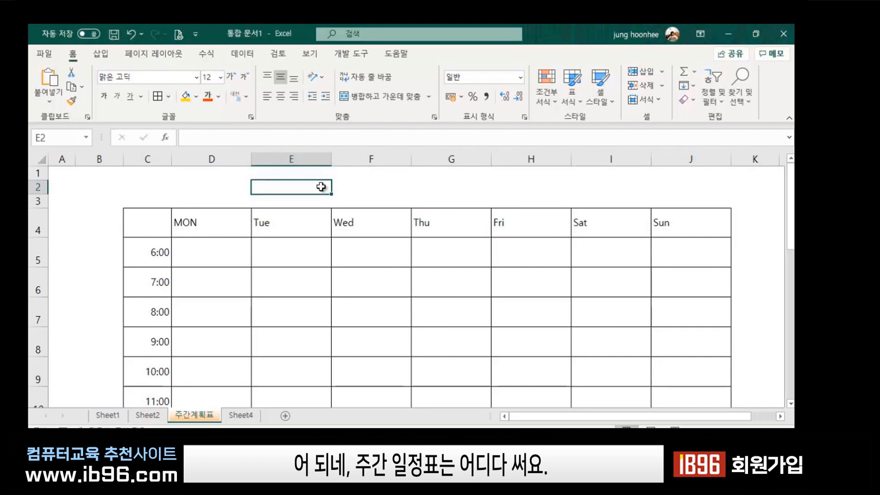
pyautogui.click(382, 184)
pyautogui.click(321, 188)
pyautogui.click(362, 188)
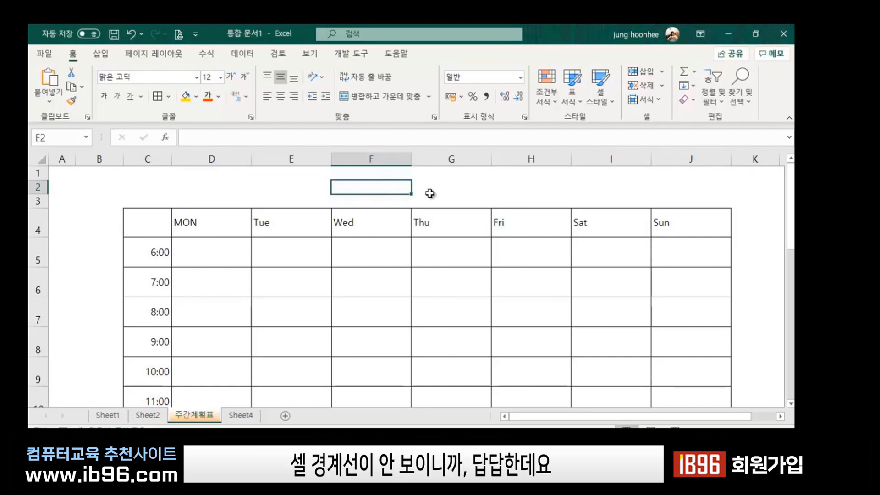
pyautogui.click(426, 192)
pyautogui.click(286, 189)
pyautogui.click(365, 185)
pyautogui.click(439, 191)
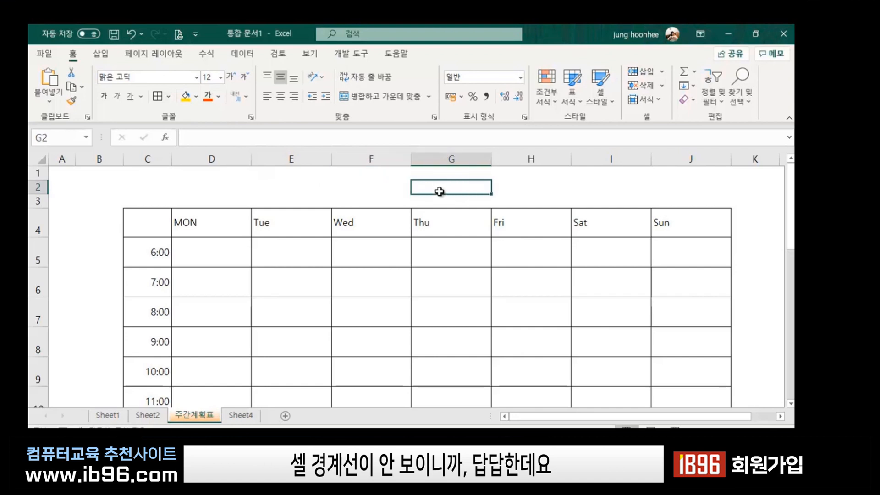
pyautogui.click(297, 183)
pyautogui.click(373, 187)
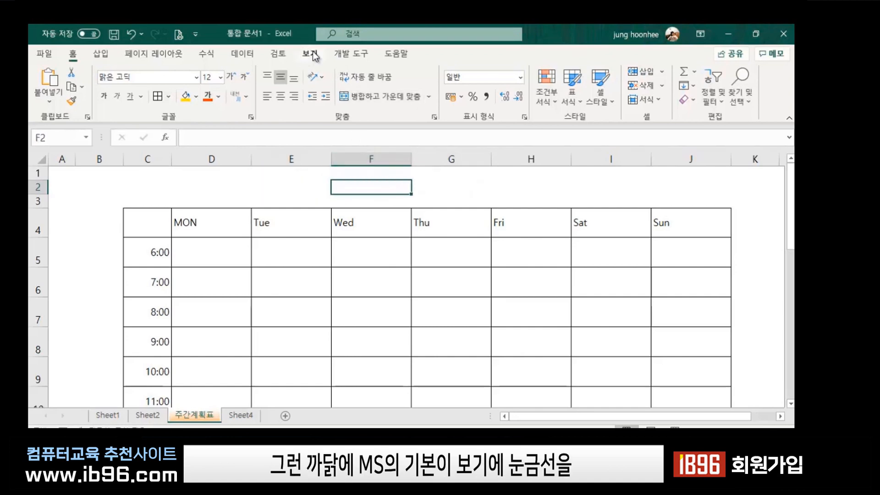
# Turn the sheet gridlines back on with 보기 > 눈금선, then compare cells D2 through G2.
pyautogui.click(310, 54)
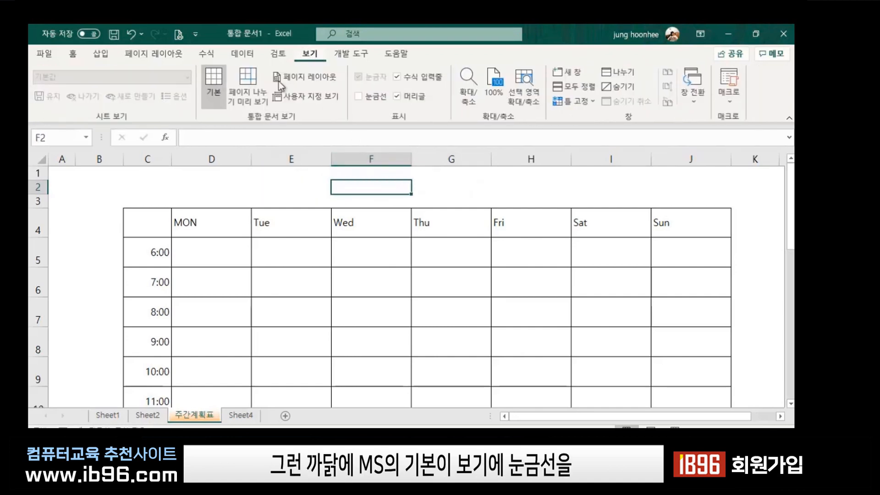
pyautogui.click(359, 97)
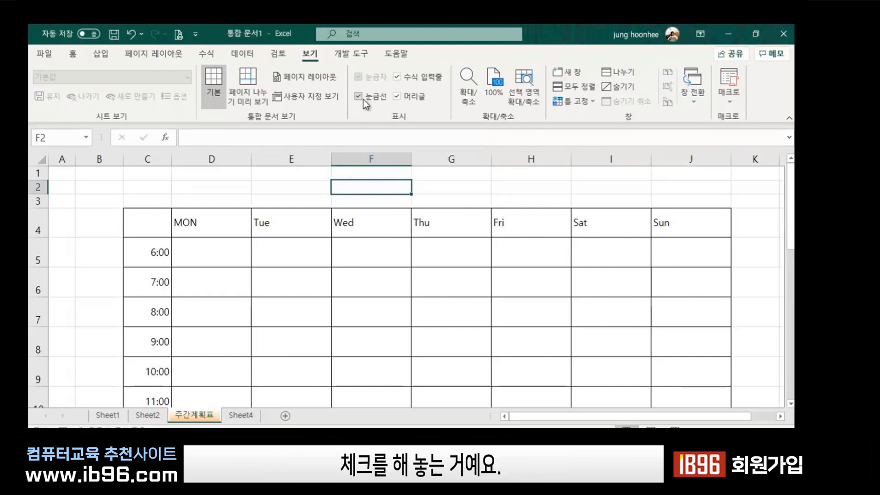
pyautogui.click(282, 189)
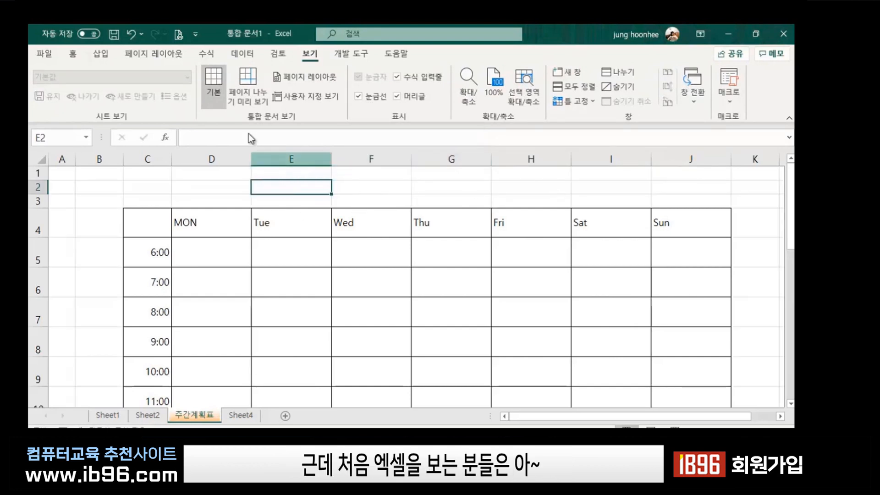
pyautogui.click(216, 189)
pyautogui.click(281, 187)
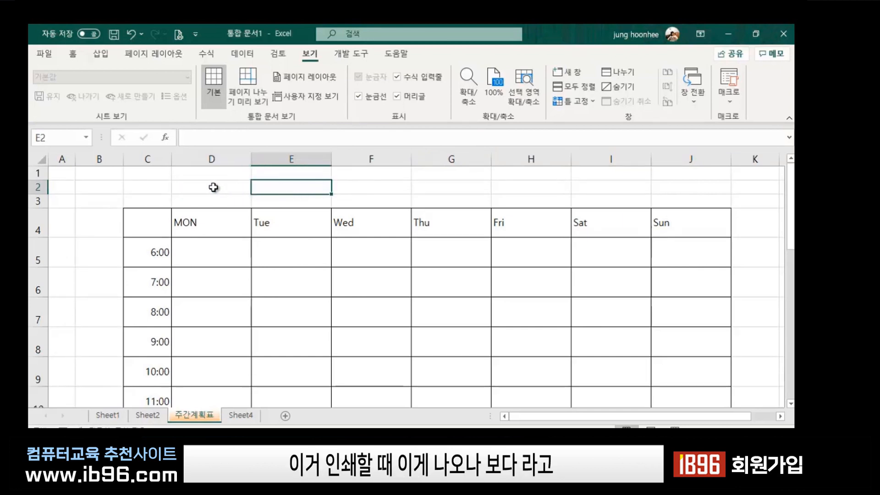
pyautogui.click(214, 188)
pyautogui.click(284, 186)
pyautogui.click(366, 188)
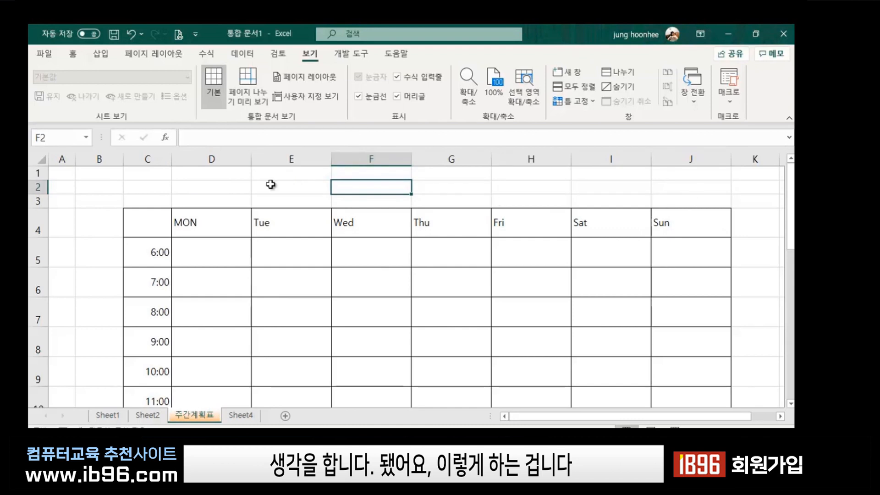
pyautogui.click(224, 185)
pyautogui.click(292, 184)
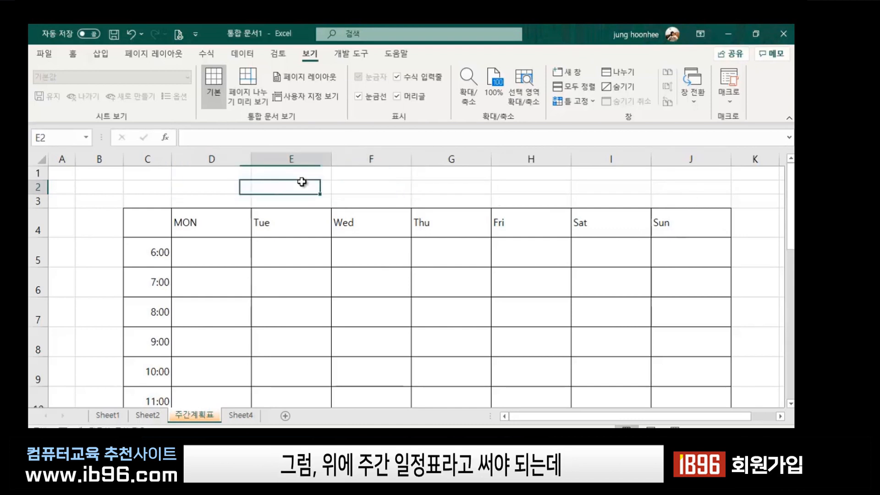
pyautogui.click(226, 185)
pyautogui.click(324, 189)
pyautogui.click(438, 186)
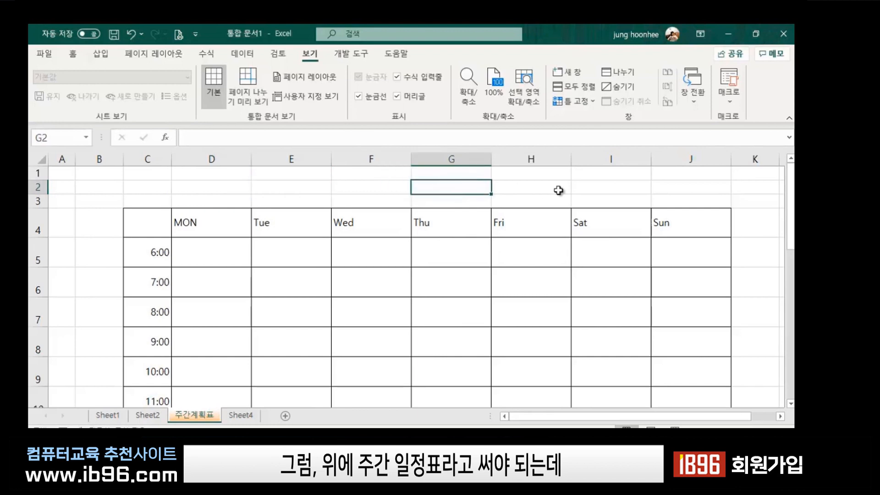
pyautogui.click(210, 187)
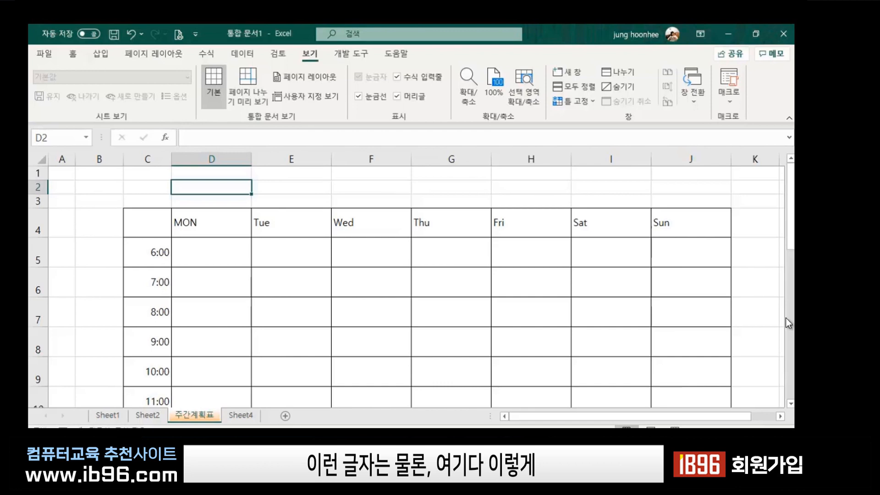
pyautogui.write('WN')
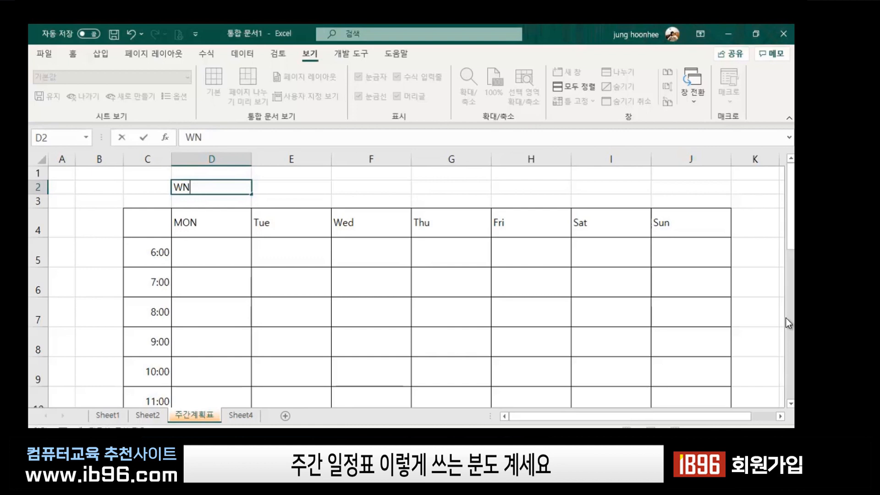
pyautogui.write('RKS주간일저')
pyautogui.write('정표')
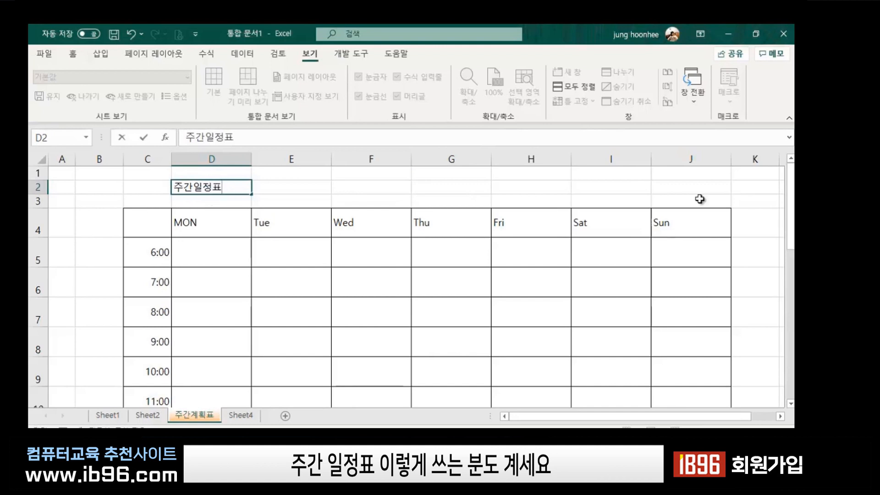
pyautogui.press('BackSpace')
pyautogui.press('BackSpace')
pyautogui.press('BackSpace')
pyautogui.press('BackSpace')
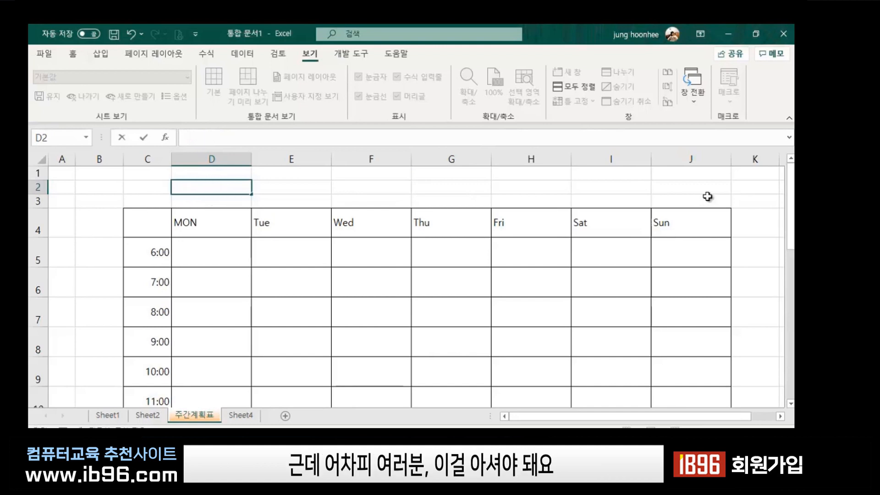
pyautogui.click(289, 187)
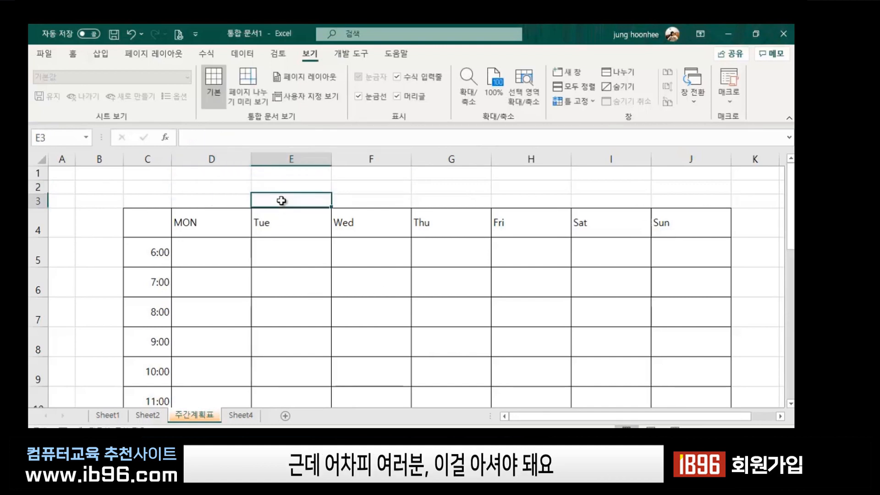
pyautogui.click(231, 187)
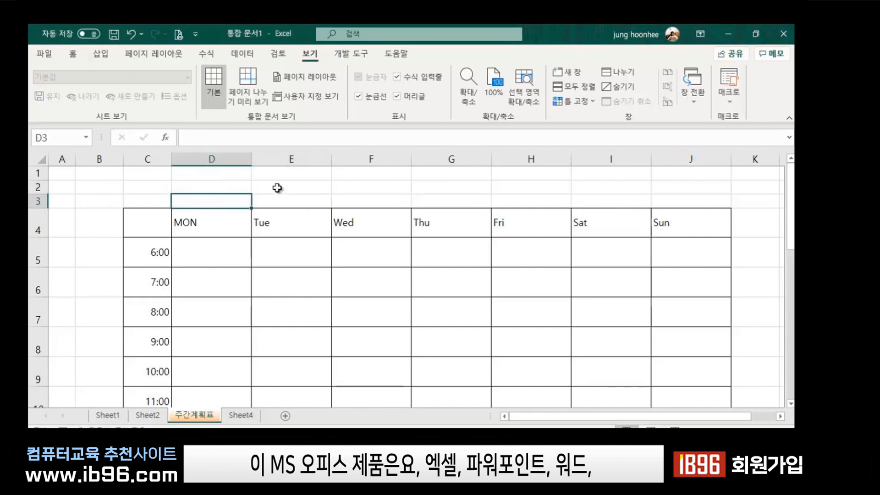
pyautogui.click(279, 189)
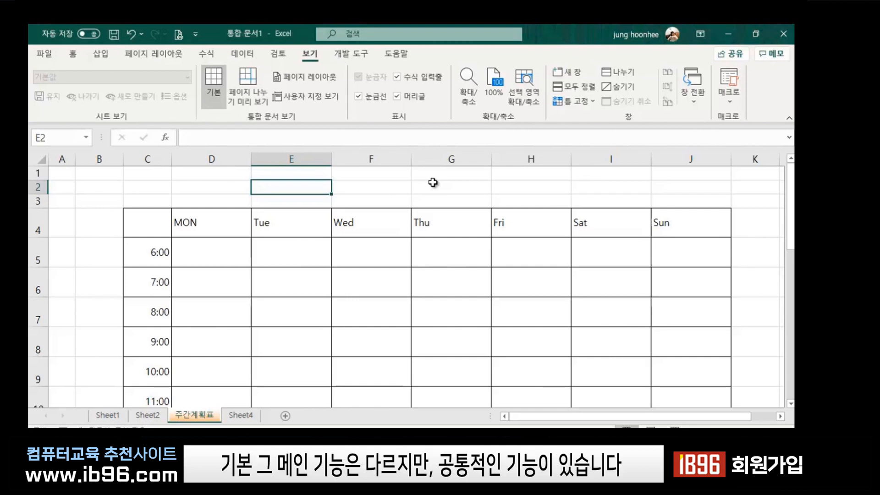
# Select D3 and pick the 텍스트 상자 shape from 삽입 > 일러스트레이션 > 도형.
pyautogui.click(241, 197)
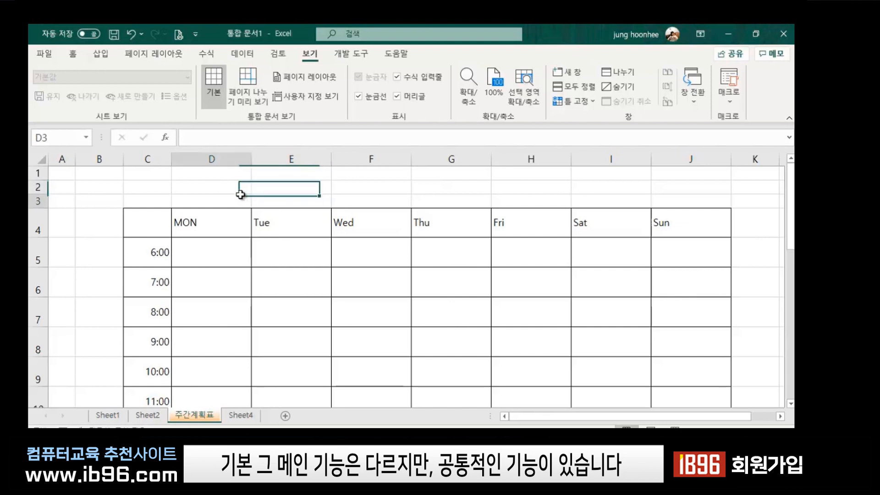
pyautogui.click(100, 56)
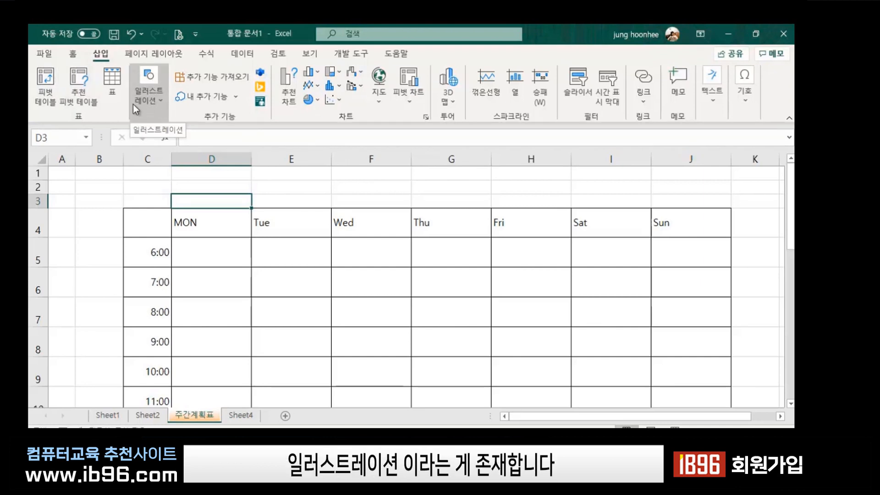
pyautogui.click(160, 100)
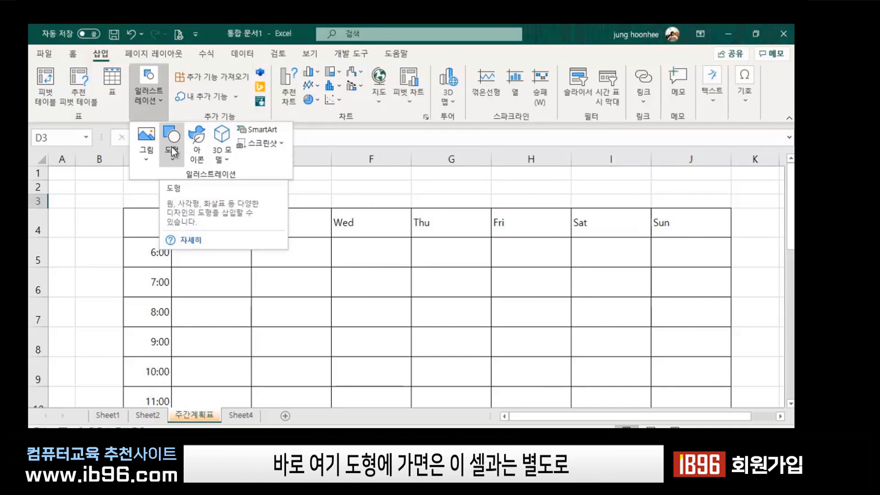
pyautogui.click(174, 159)
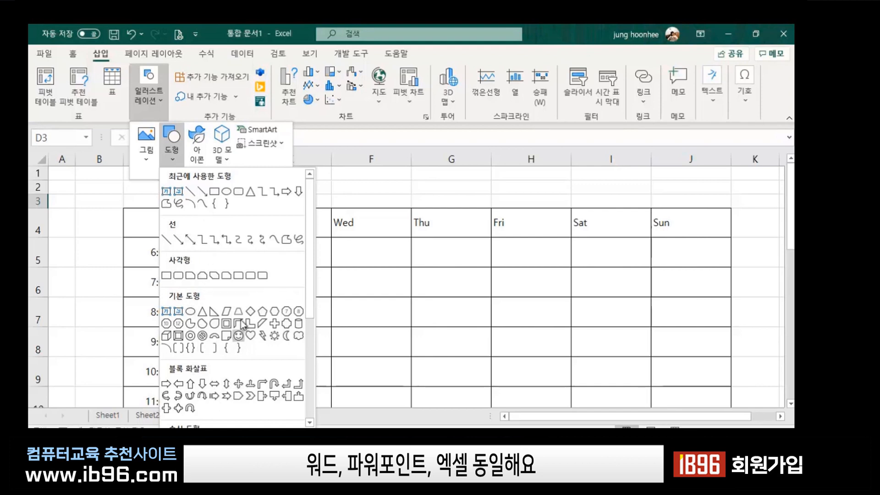
pyautogui.click(166, 311)
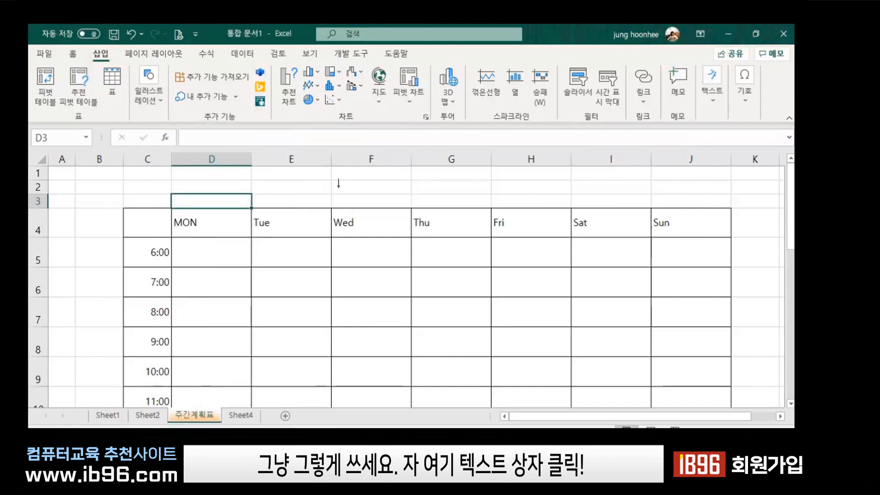
# Draw a text box above the table reading 주간 일정표 and enlarge it to size 44.
pyautogui.click(296, 182)
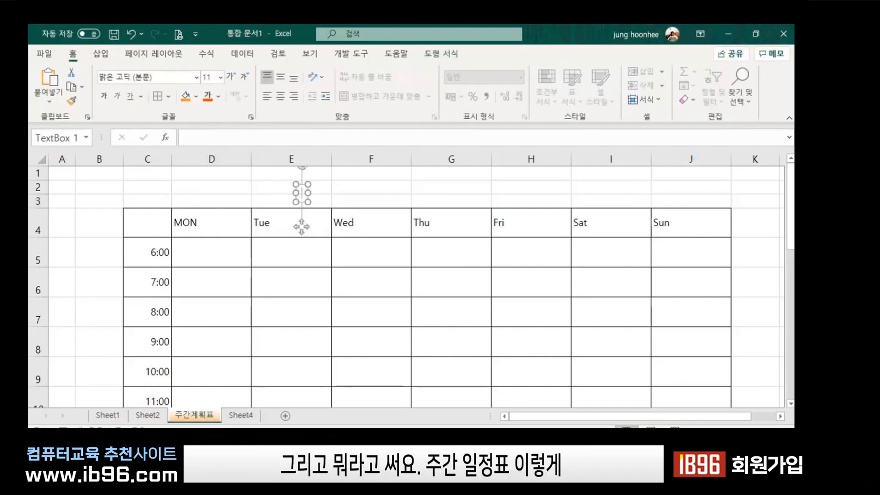
pyautogui.write('주간 일')
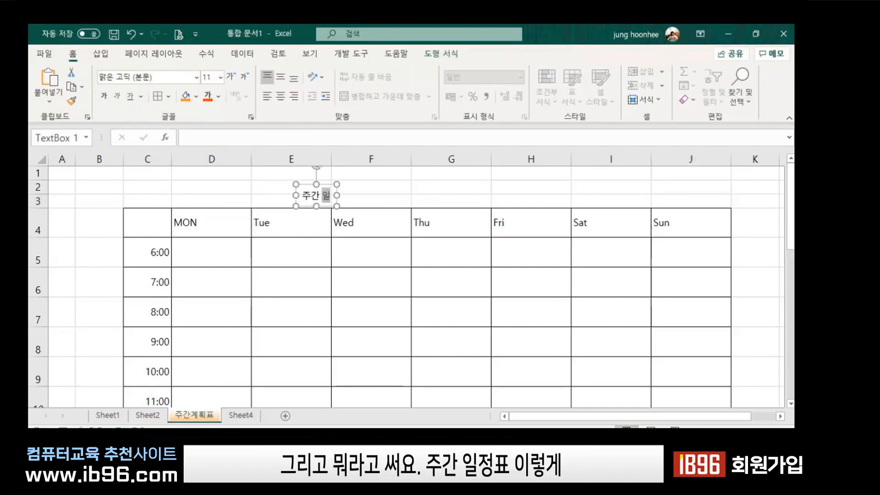
pyautogui.write('정표')
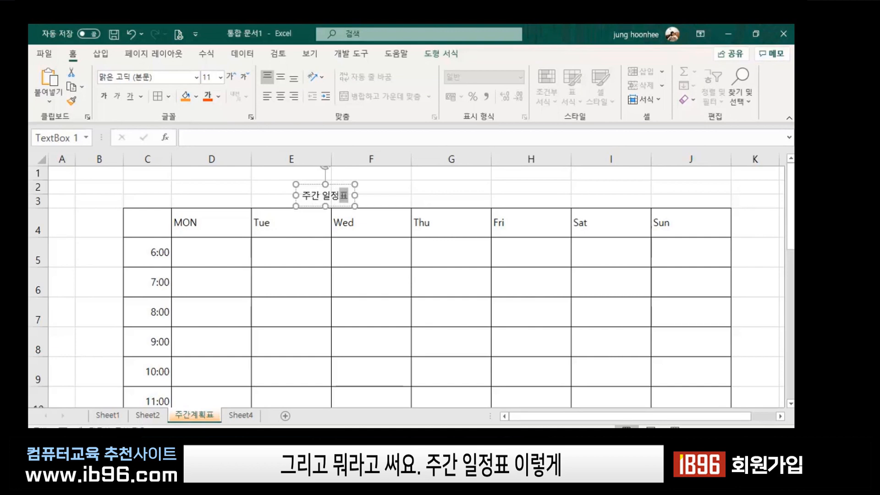
pyautogui.click(311, 185)
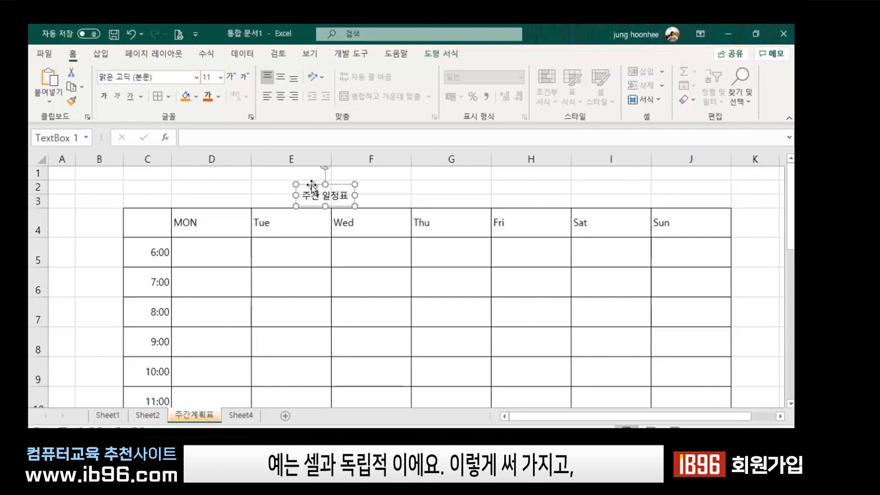
pyautogui.click(231, 76)
pyautogui.click(231, 76)
pyautogui.click(231, 77)
pyautogui.click(231, 77)
pyautogui.click(231, 77)
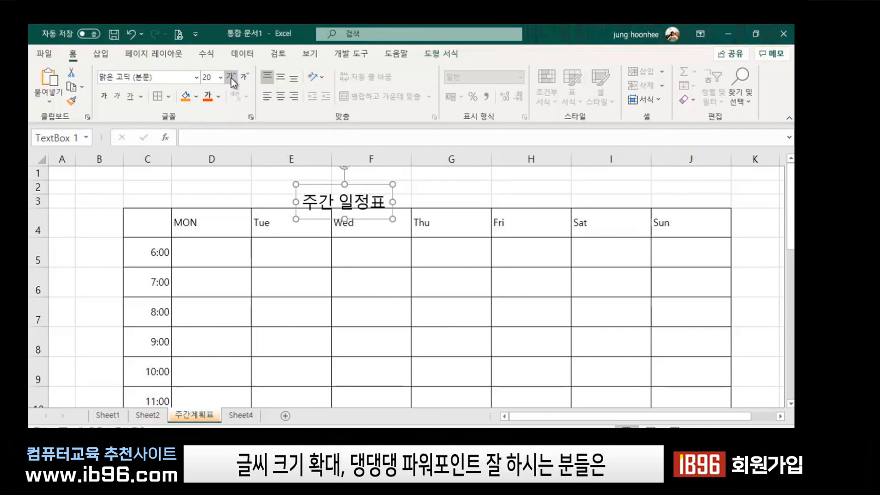
pyautogui.click(231, 77)
pyautogui.click(231, 77)
pyautogui.click(230, 77)
pyautogui.click(231, 77)
pyautogui.click(231, 77)
pyautogui.click(231, 77)
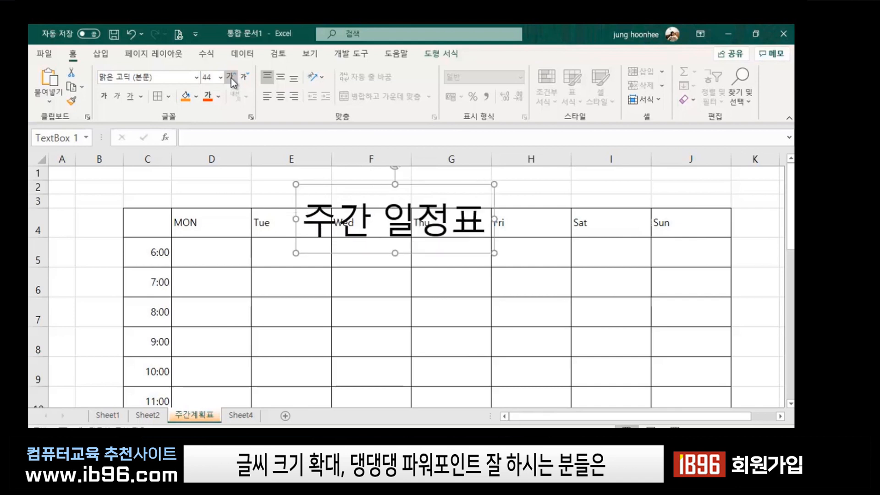
pyautogui.click(231, 77)
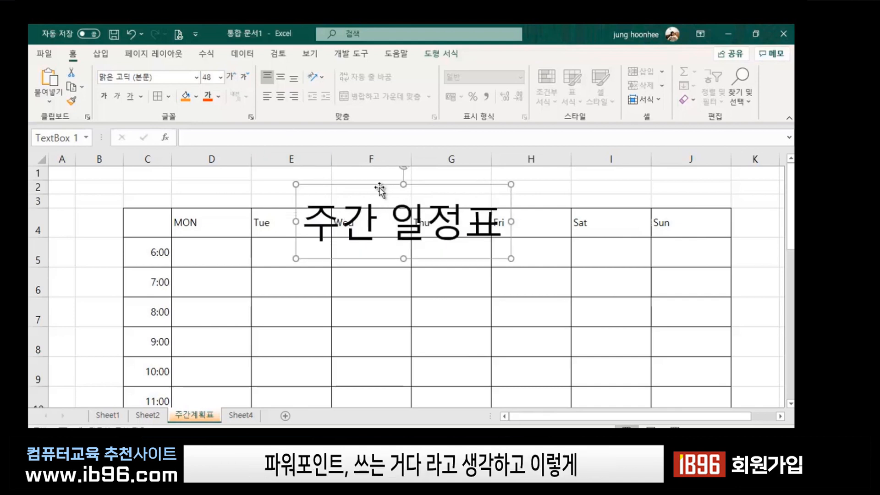
# Shift the box up-left and make the title 28-point, dark blue and bold.
pyautogui.moveTo(405, 185); pyautogui.dragTo(346, 171)
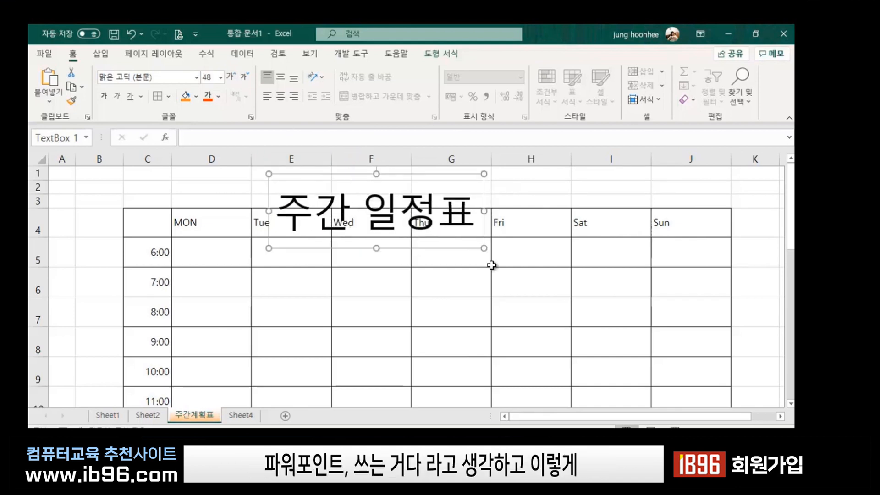
pyautogui.click(245, 77)
pyautogui.click(245, 77)
pyautogui.click(245, 77)
pyautogui.click(245, 77)
pyautogui.click(245, 77)
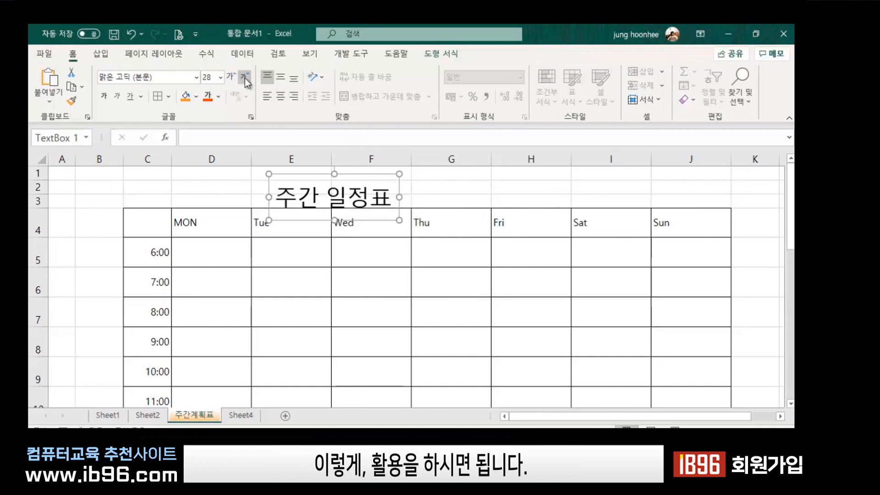
pyautogui.click(219, 97)
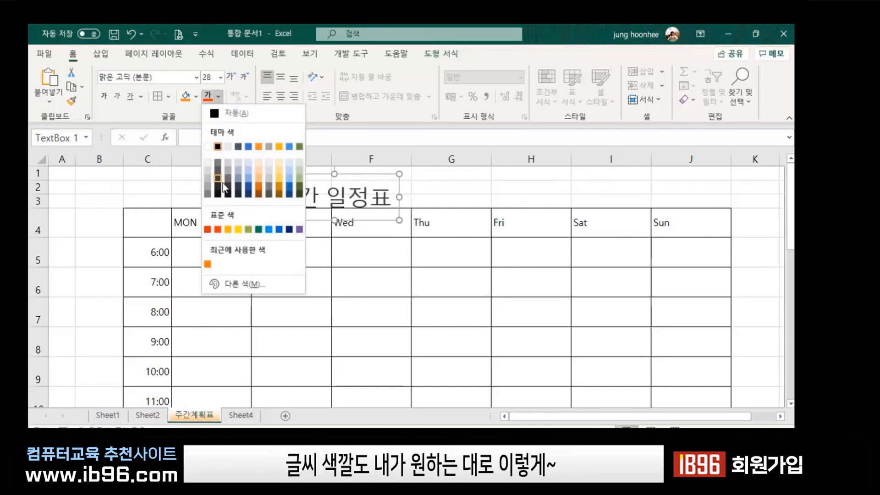
pyautogui.click(248, 189)
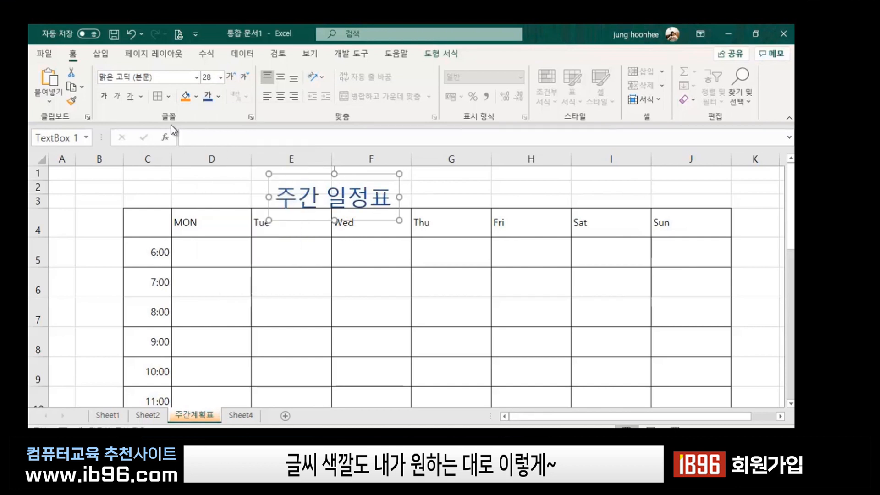
pyautogui.hotkey('ctrl', 'b')
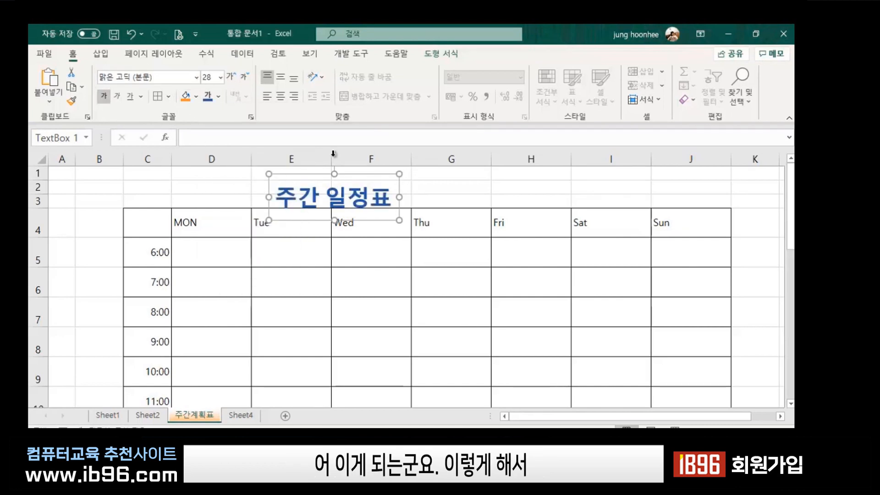
# Drag the 주간 일정표 title box above the left side of the table and deselect it.
pyautogui.moveTo(309, 176)
pyautogui.mouseDown()
pyautogui.moveTo(471, 186)
pyautogui.moveTo(414, 161)
pyautogui.moveTo(298, 187)
pyautogui.moveTo(330, 233)
pyautogui.moveTo(414, 236)
pyautogui.moveTo(396, 291)
pyautogui.moveTo(301, 289)
pyautogui.moveTo(412, 277)
pyautogui.moveTo(381, 326)
pyautogui.moveTo(309, 173)
pyautogui.mouseUp()
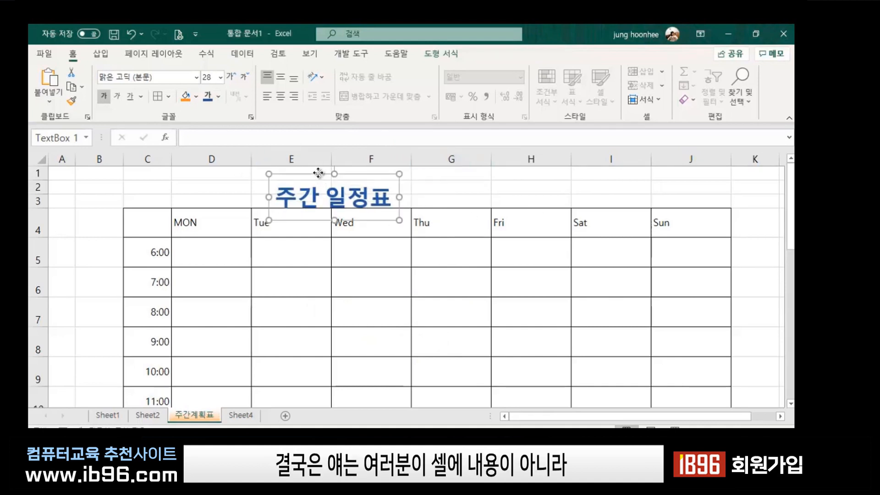
pyautogui.moveTo(318, 173); pyautogui.dragTo(362, 170)
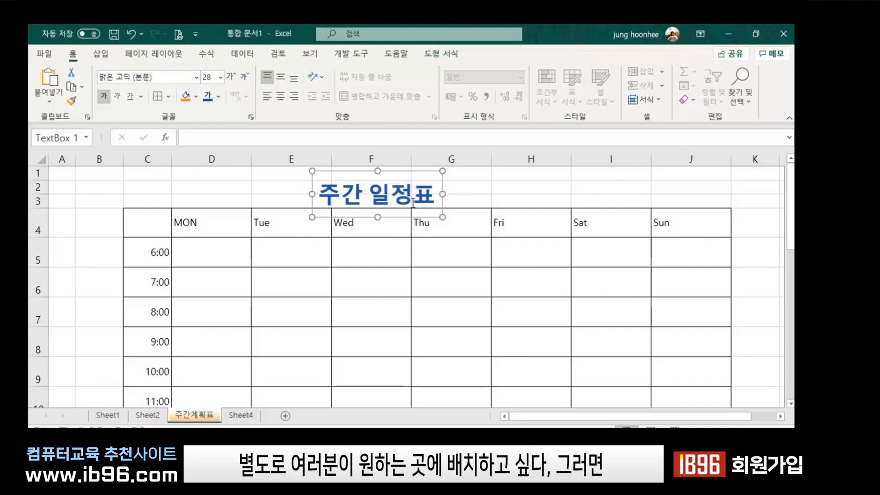
pyautogui.moveTo(342, 172); pyautogui.dragTo(151, 171)
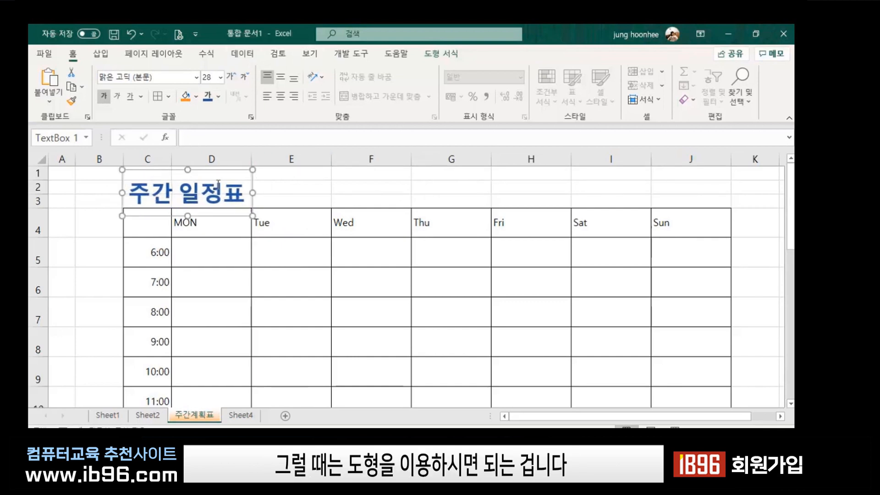
pyautogui.click(360, 190)
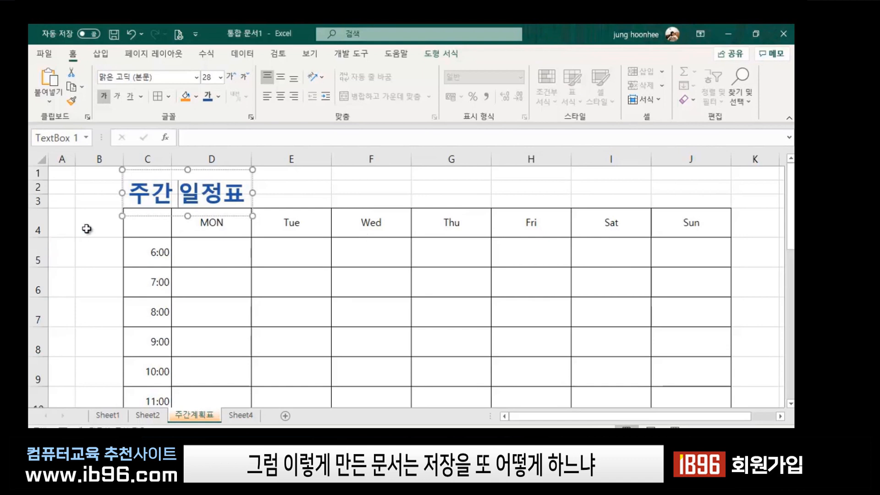
pyautogui.click(87, 230)
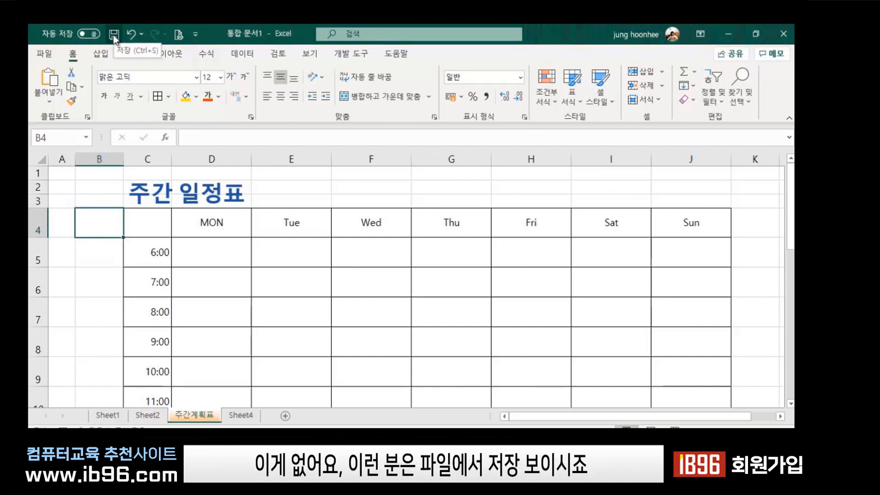
# Through File > Save > Browse, create a new folder named ABC in Documents.
pyautogui.click(45, 57)
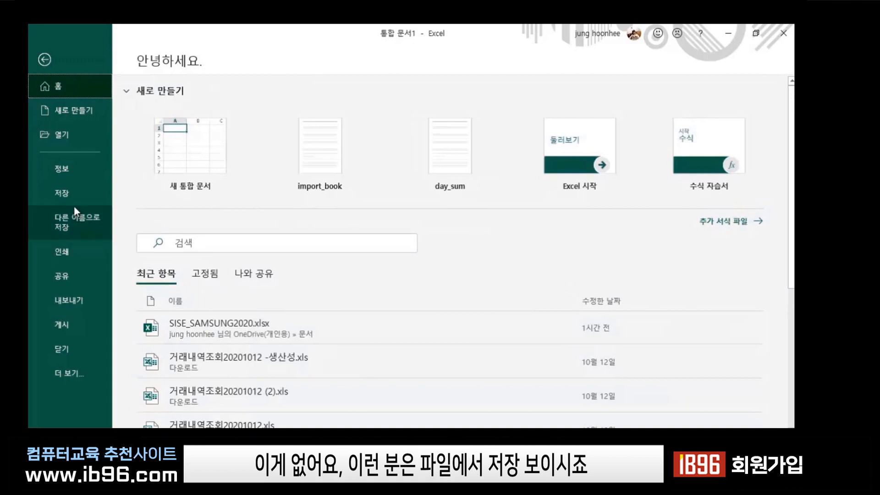
pyautogui.click(63, 194)
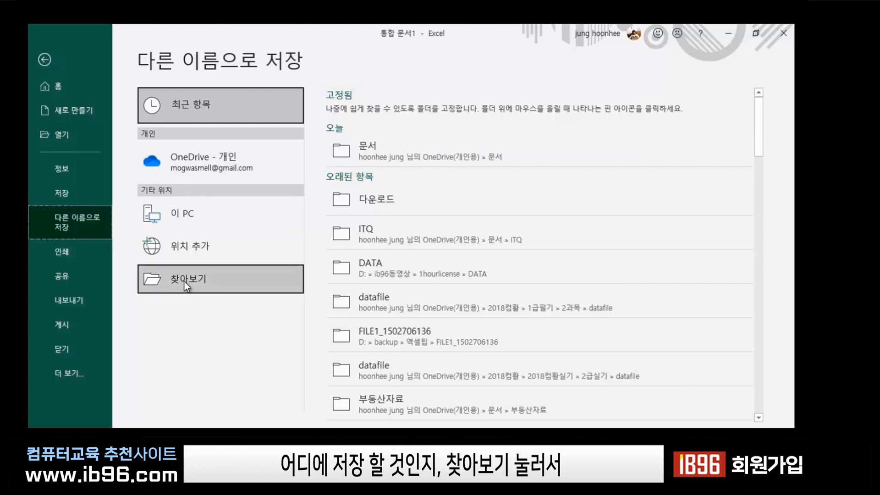
pyautogui.click(157, 271)
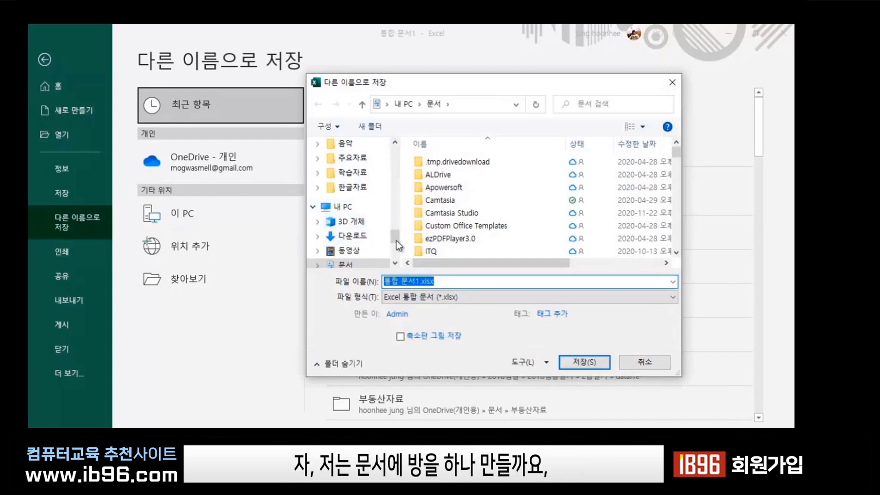
pyautogui.moveTo(397, 235); pyautogui.dragTo(398, 250)
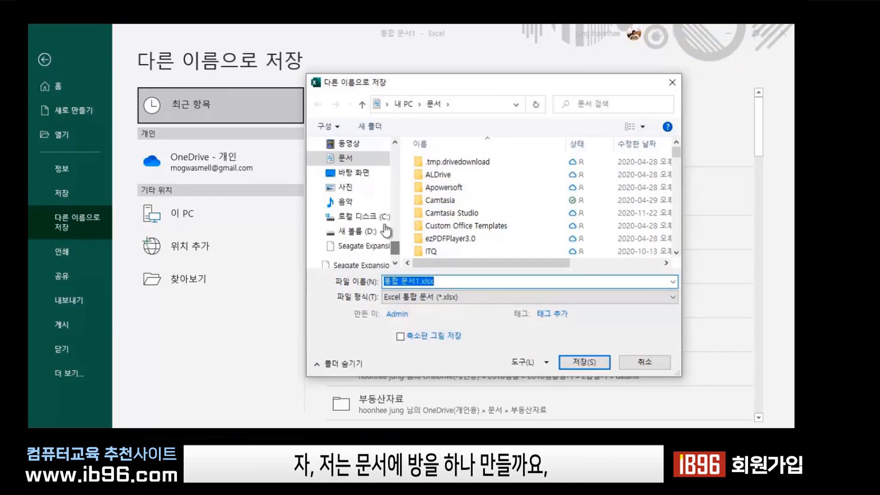
pyautogui.click(346, 159)
pyautogui.click(376, 126)
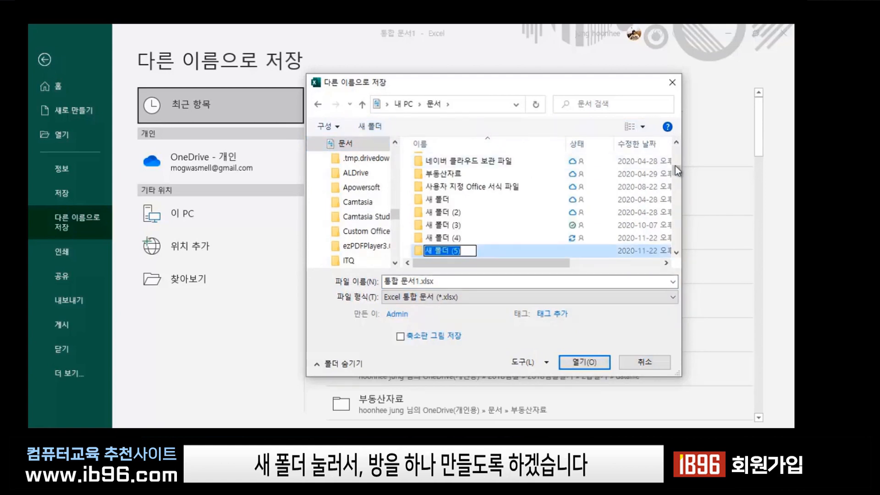
pyautogui.write('뮤')
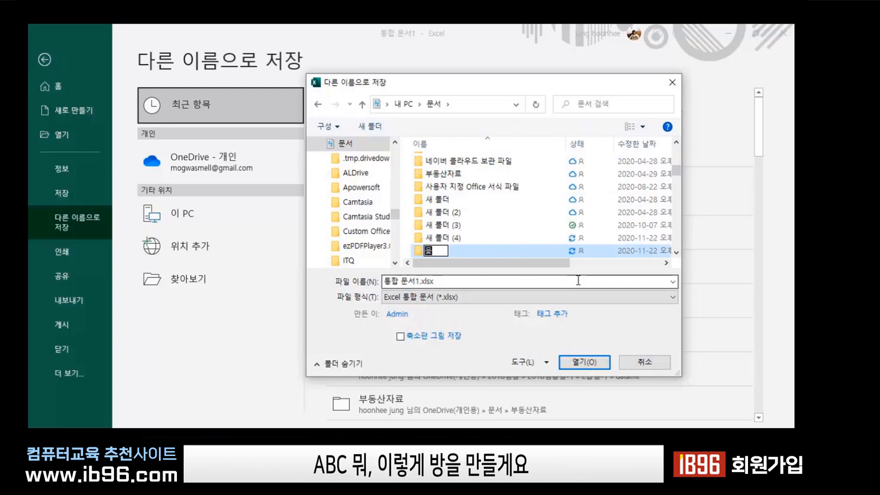
pyautogui.press('BackSpace')
pyautogui.write('ABC')
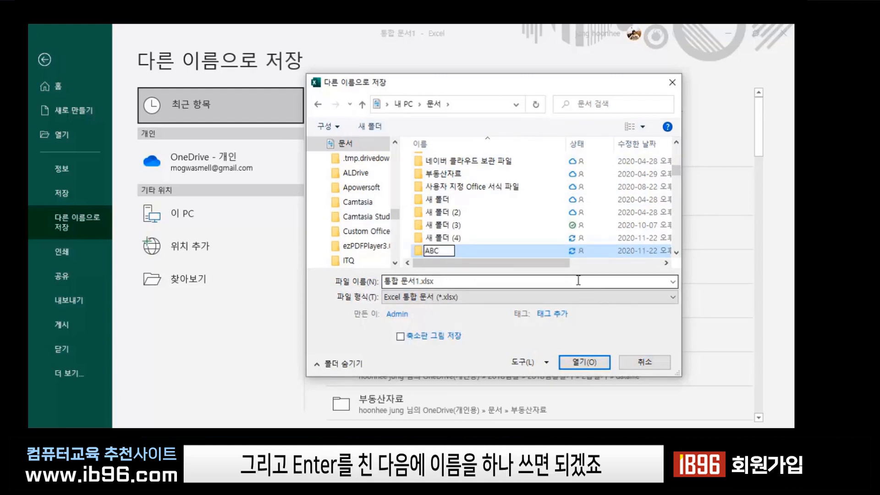
pyautogui.press('Return')
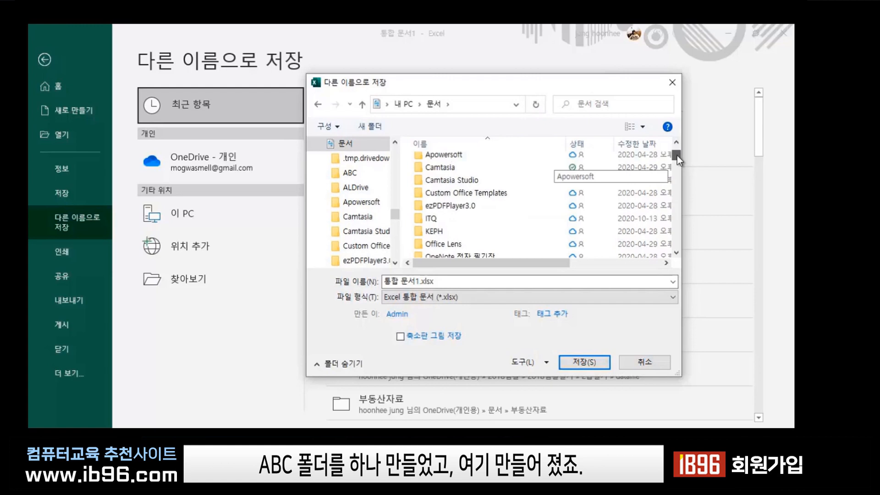
# Save the workbook as EX1 inside the new ABC folder.
pyautogui.moveTo(678, 155); pyautogui.dragTo(677, 145)
pyautogui.doubleClick(433, 175)
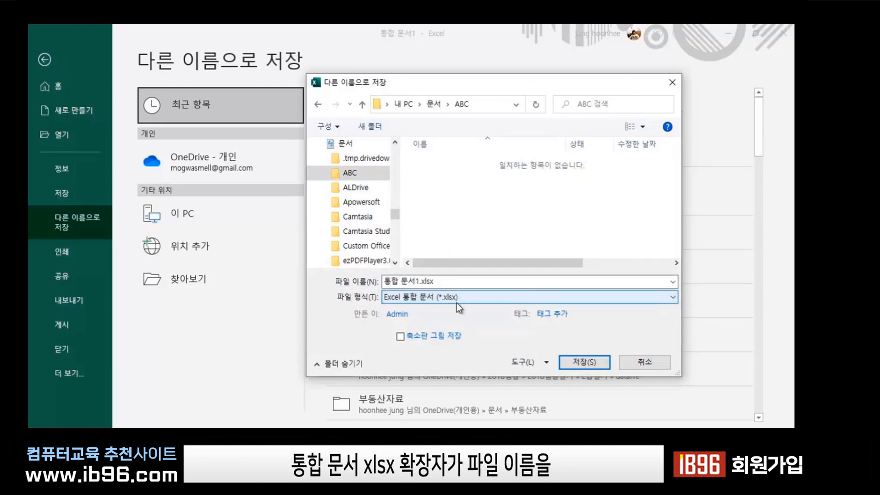
pyautogui.click(443, 281)
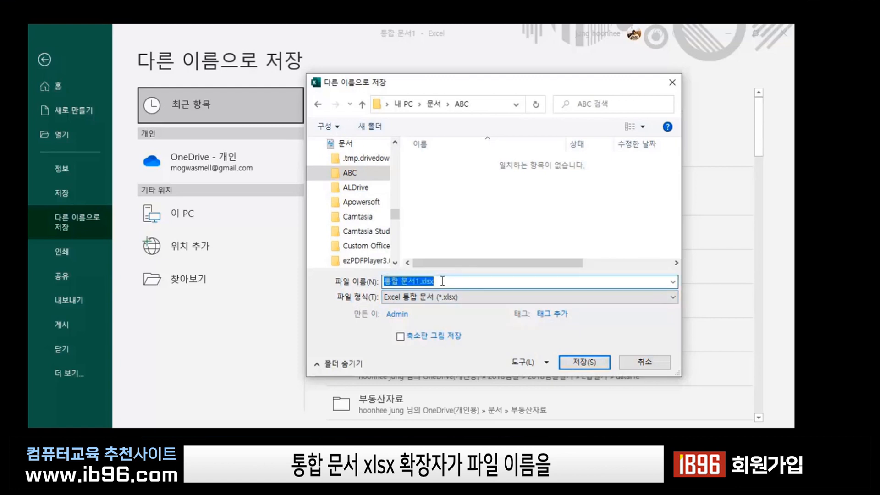
pyautogui.write('ㄷㅌ')
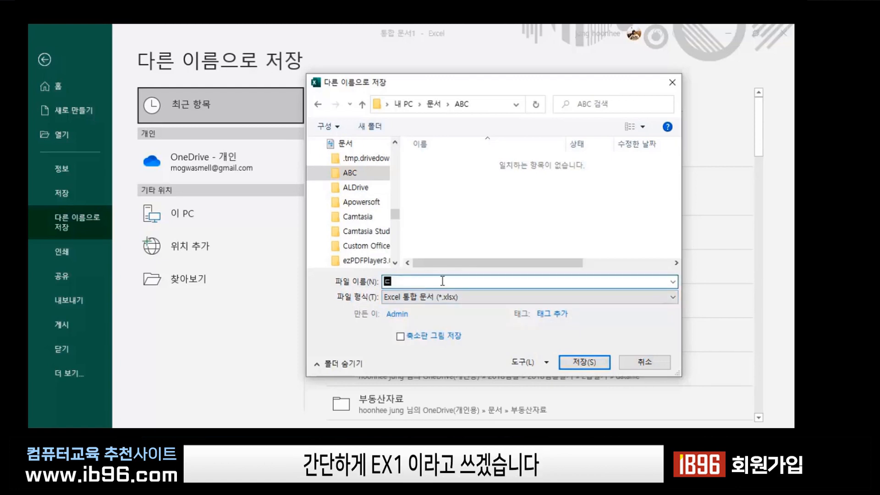
pyautogui.press('BackSpace')
pyautogui.press('BackSpace')
pyautogui.write('EX1')
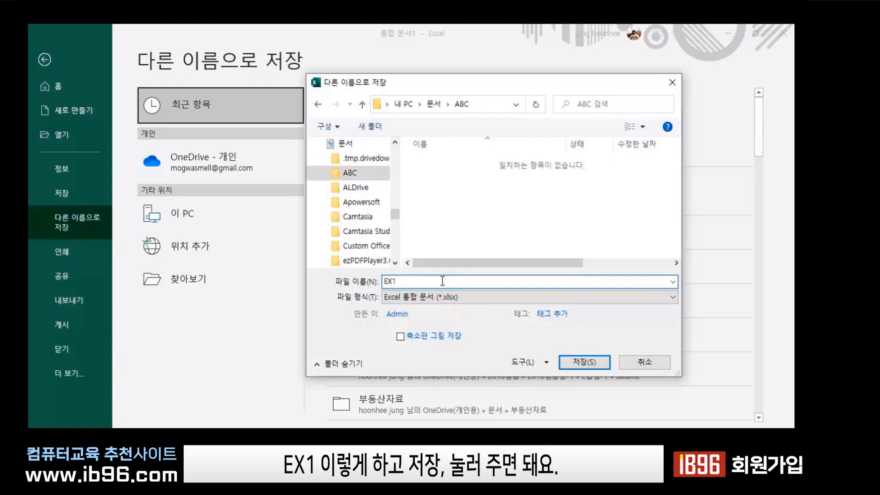
pyautogui.click(578, 364)
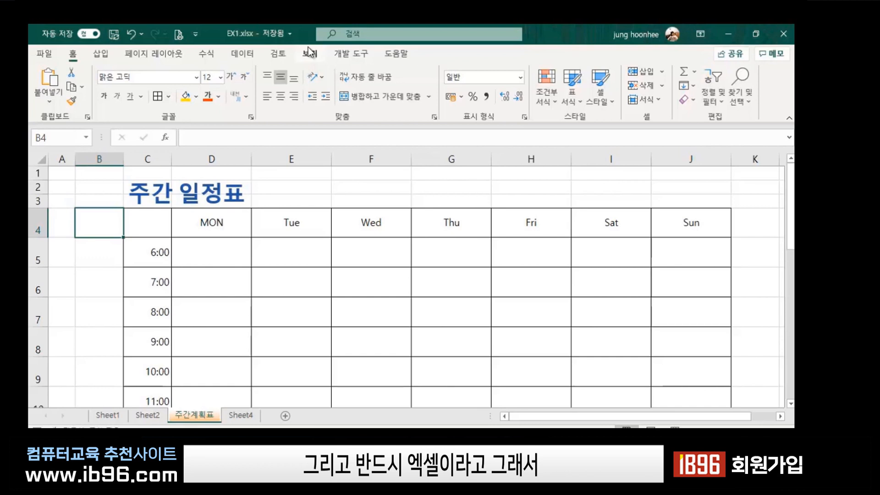
# Click cells around the title, open and close the 삽입 Illustrations list, then select F2.
pyautogui.click(308, 186)
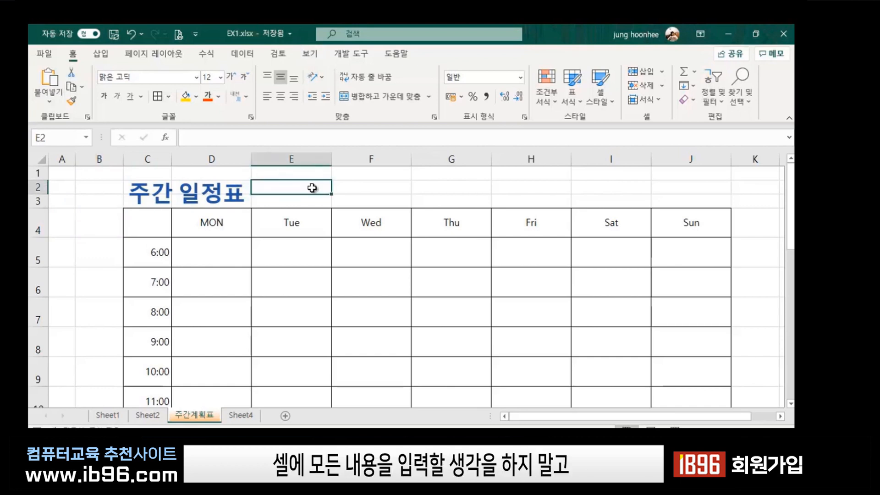
pyautogui.click(361, 186)
pyautogui.click(431, 190)
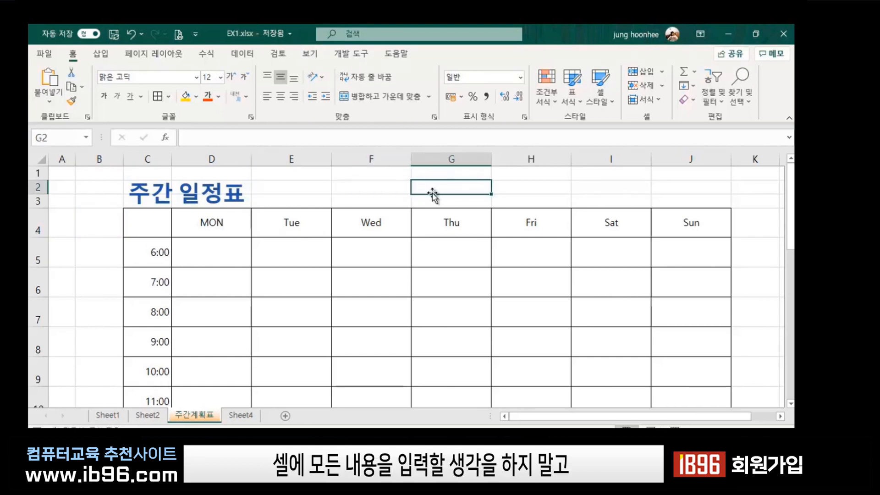
pyautogui.click(348, 189)
pyautogui.click(300, 189)
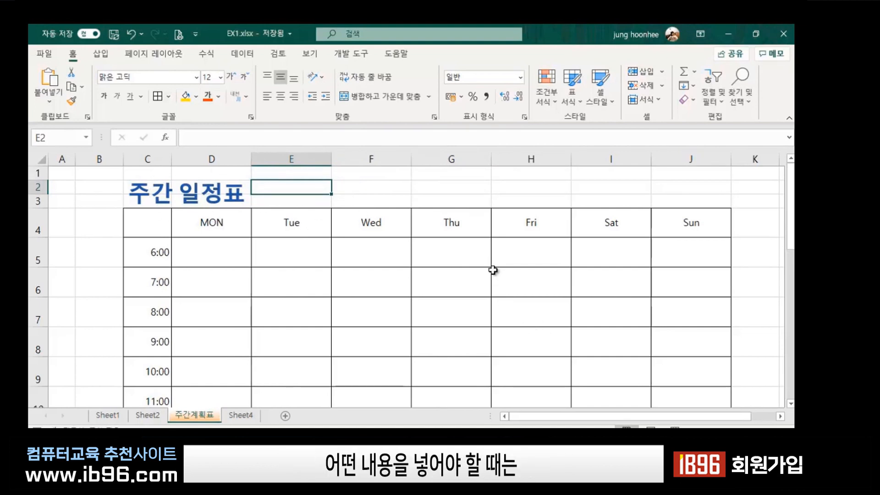
pyautogui.click(430, 284)
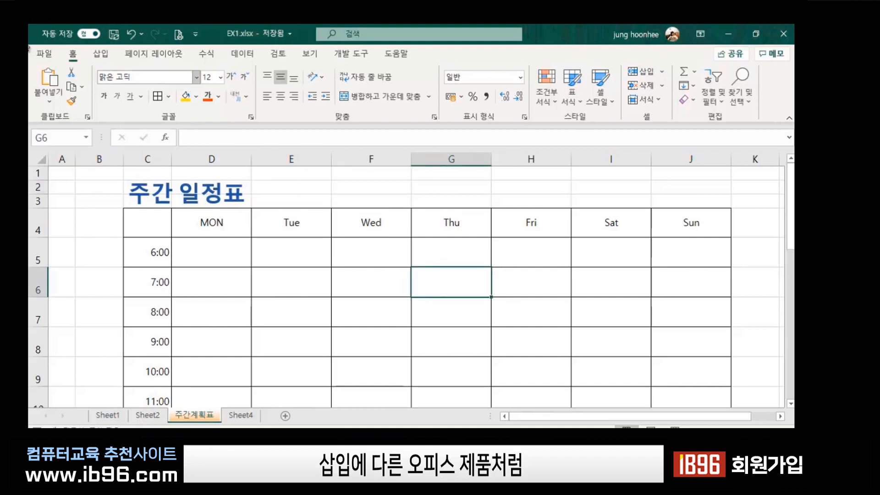
pyautogui.click(99, 53)
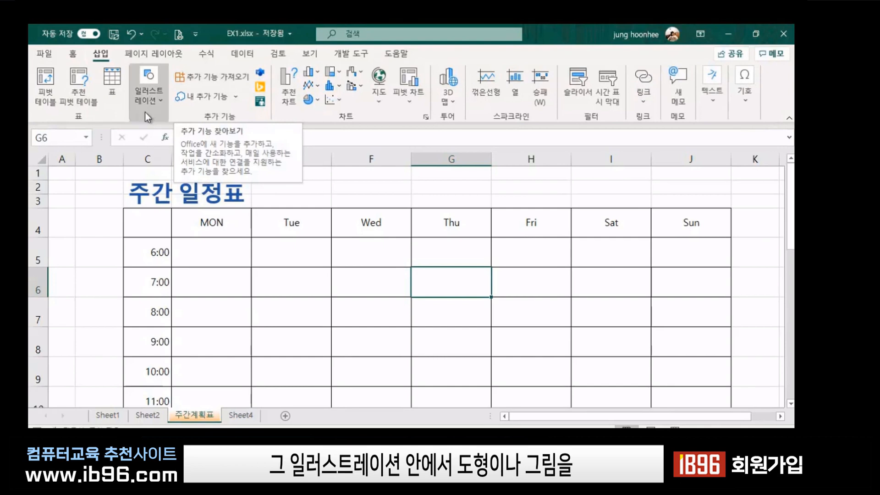
pyautogui.click(158, 102)
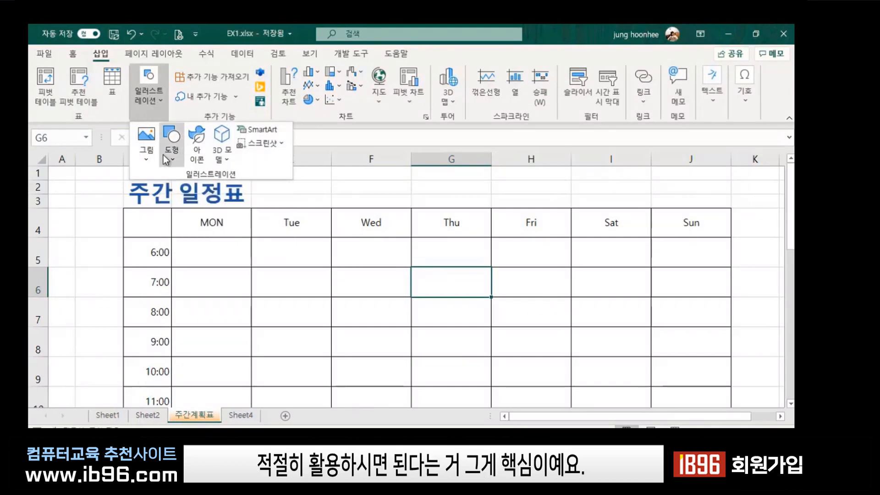
pyautogui.click(339, 190)
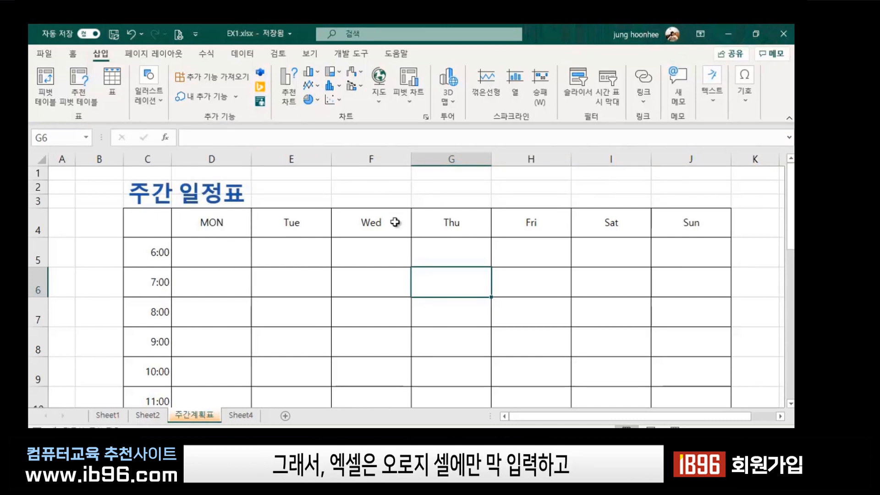
pyautogui.click(347, 187)
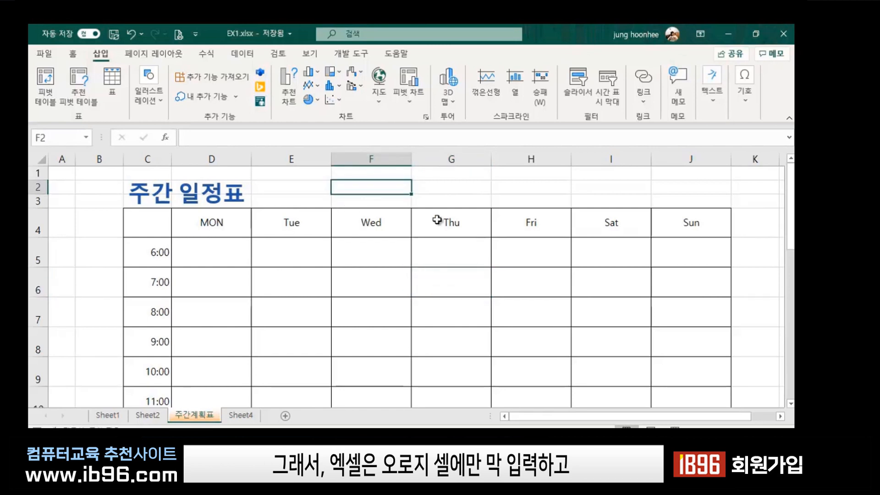
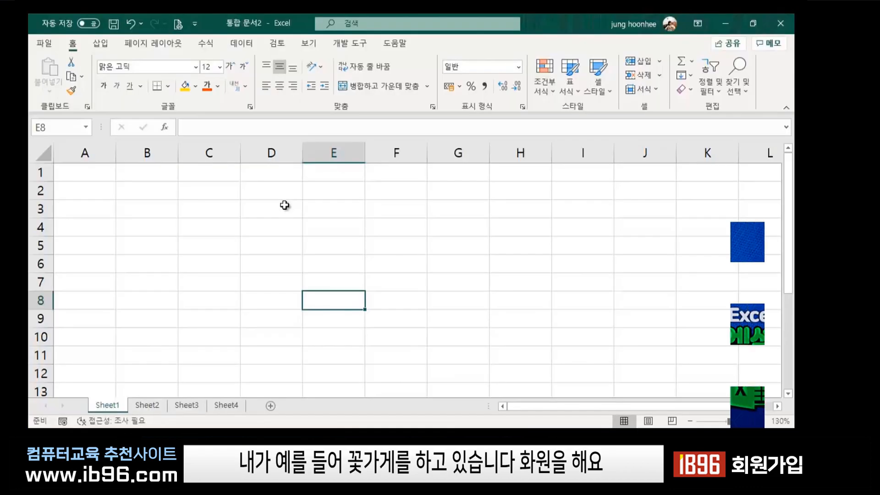
# Enter 장미(노랑) in cell D3.
pyautogui.click(280, 195)
pyautogui.click(271, 244)
pyautogui.click(280, 196)
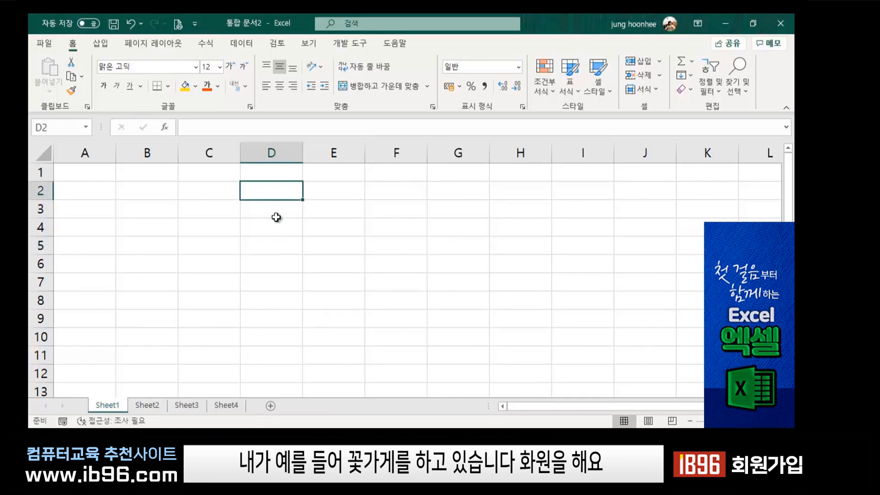
pyautogui.click(275, 232)
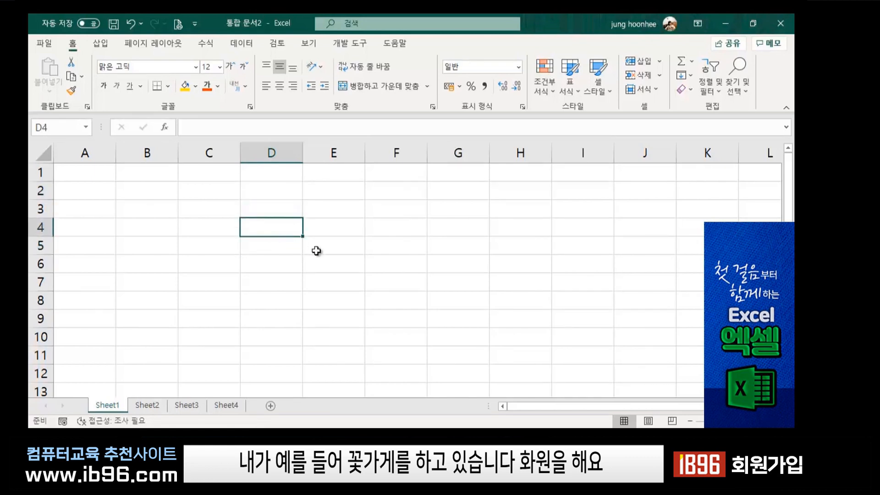
pyautogui.click(265, 206)
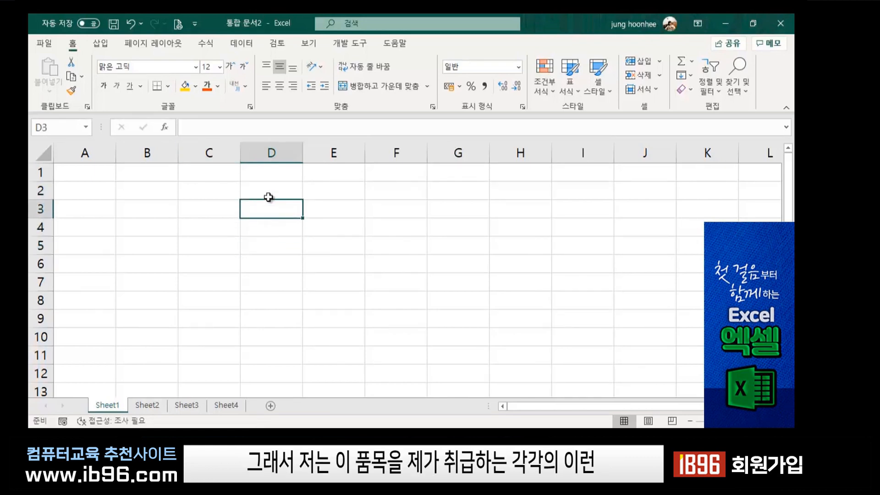
pyautogui.click(269, 197)
pyautogui.click(291, 212)
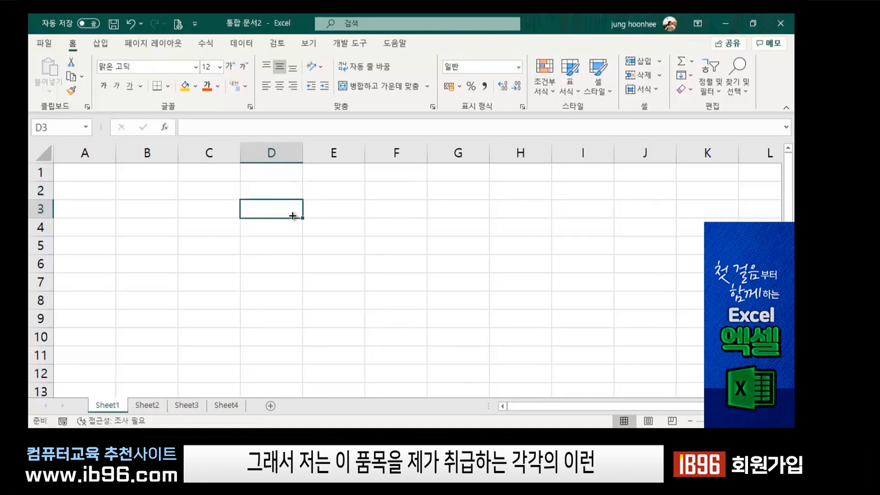
pyautogui.click(344, 228)
pyautogui.click(266, 212)
pyautogui.write('장미')
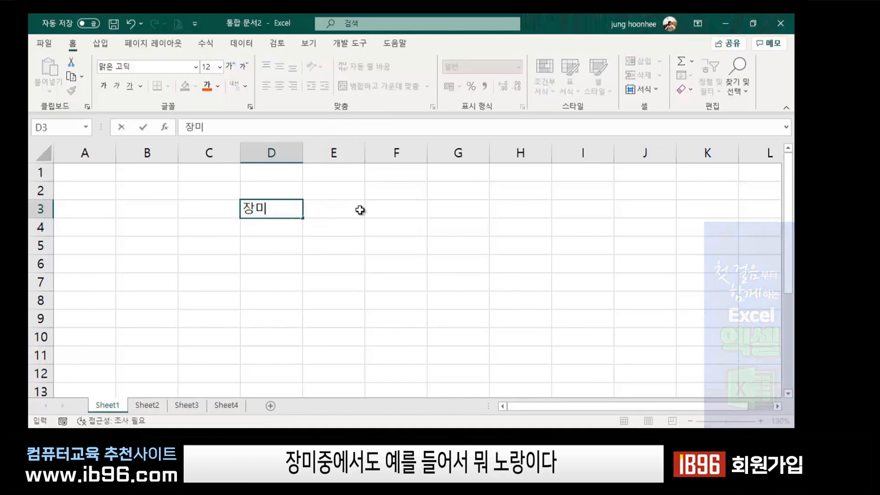
pyautogui.write('(노랑')
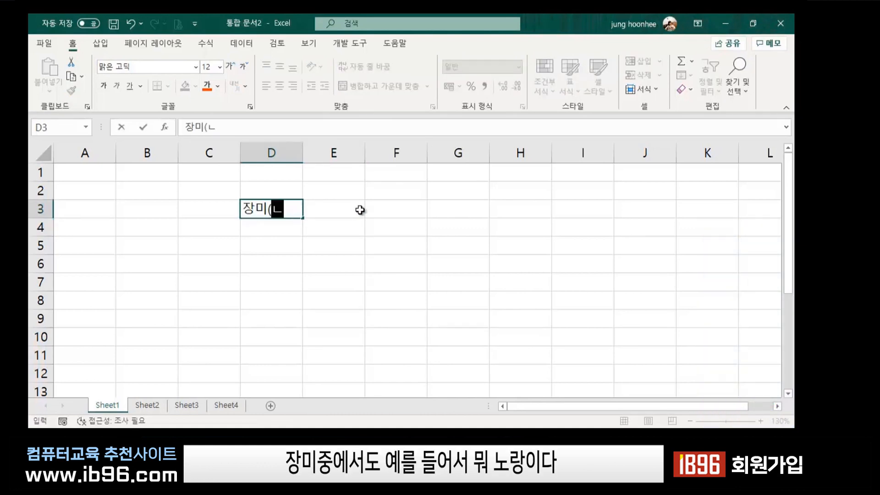
pyautogui.write(')')
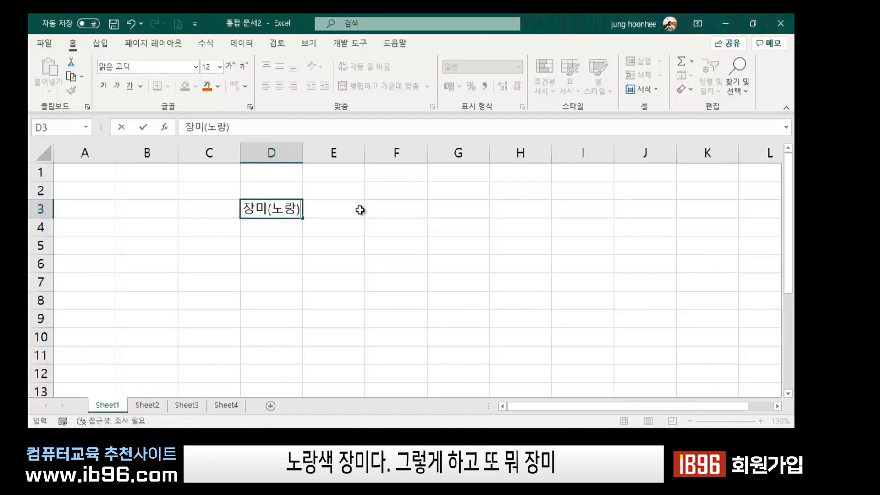
pyautogui.press('Return')
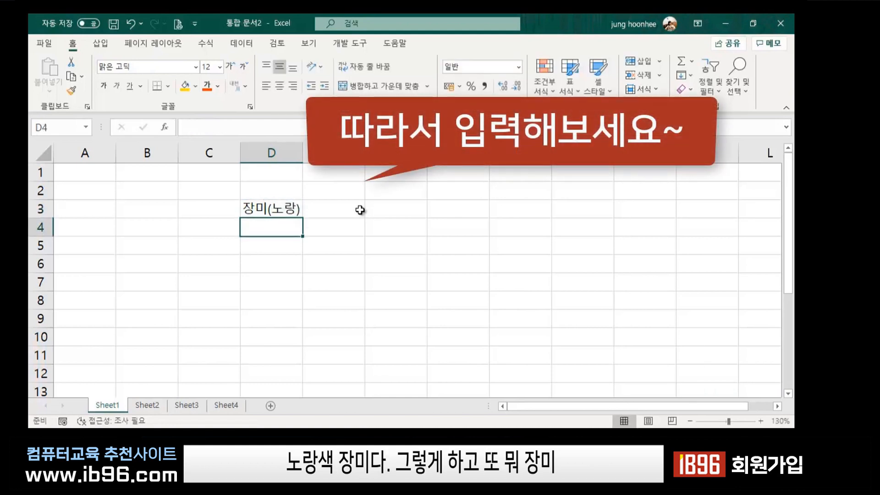
# Enter 장미(빨강) in cell D4, correcting a typo.
pyautogui.write('장미(')
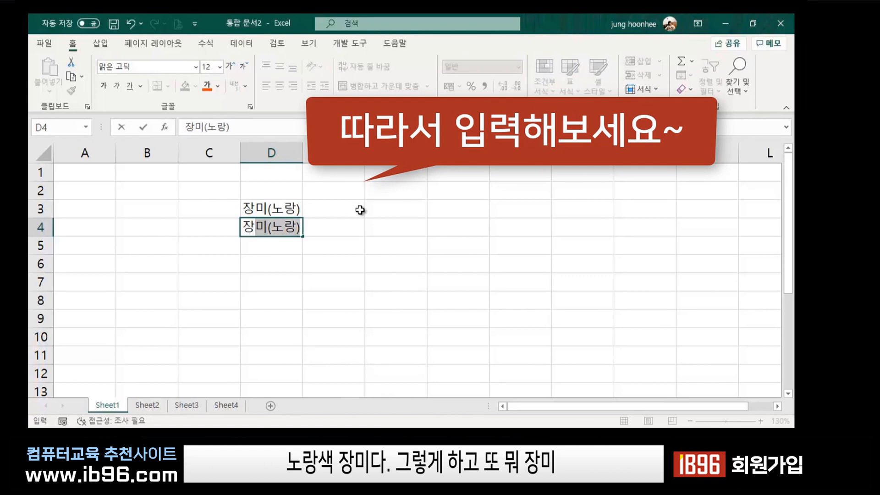
pyautogui.write('빨')
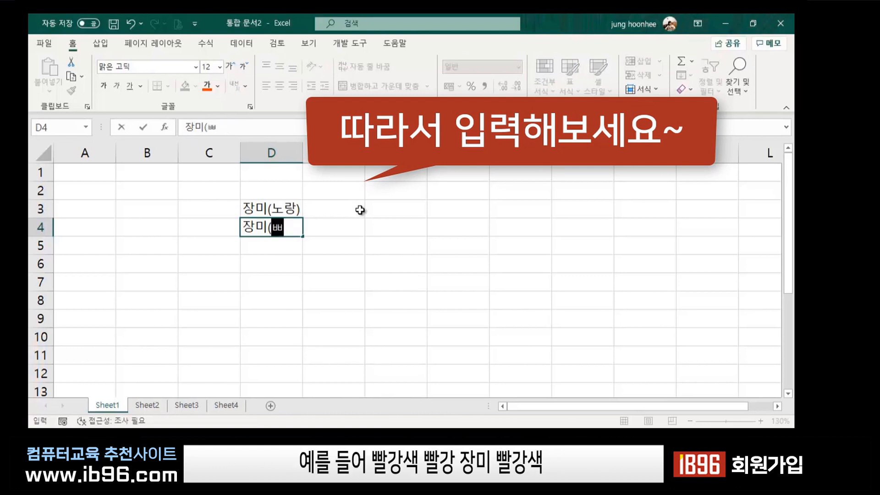
pyautogui.write('간ㅇ')
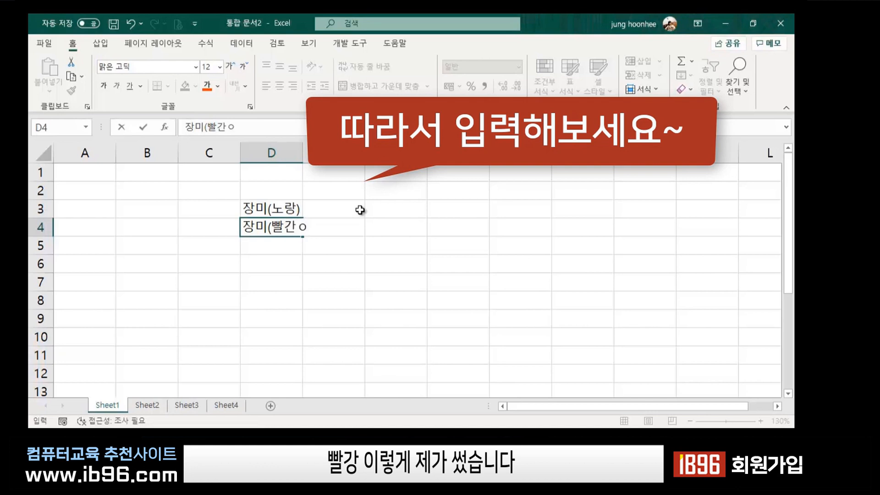
pyautogui.press('BackSpace')
pyautogui.press('BackSpace')
pyautogui.write('강)')
pyautogui.press('Return')
# Click through cells in columns D to H, ending on the 장미(노랑) cell D3.
pyautogui.click(268, 210)
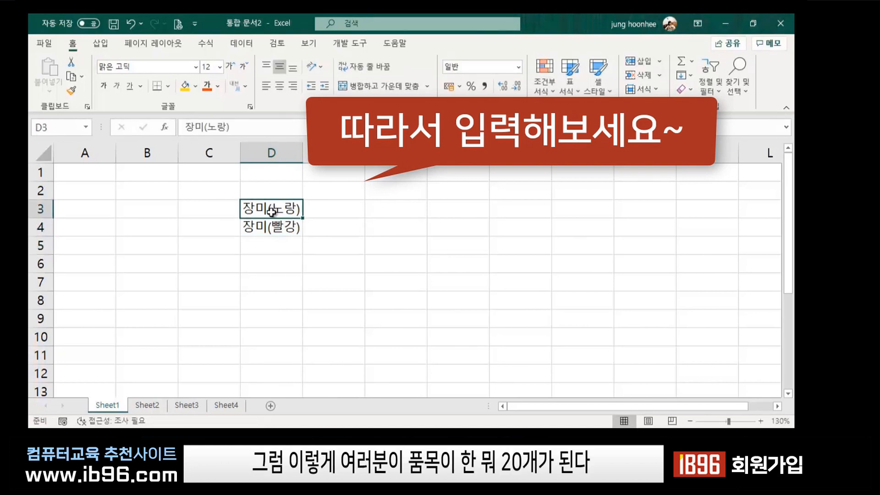
pyautogui.click(269, 227)
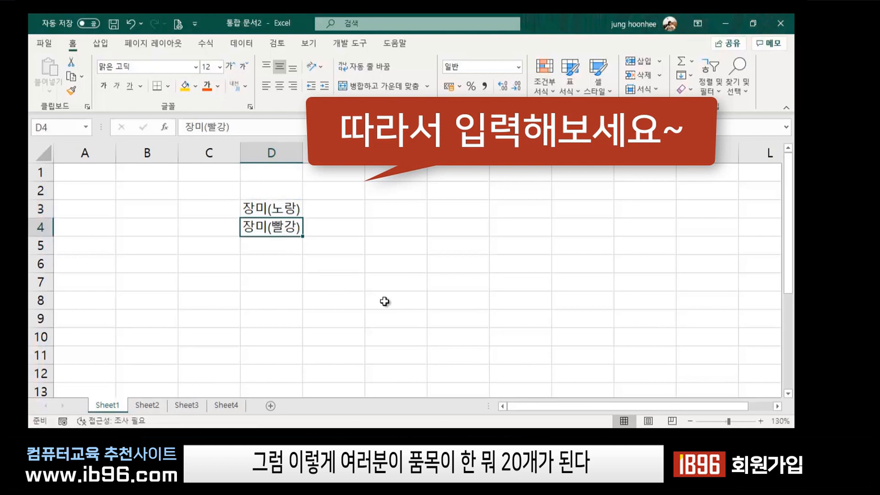
pyautogui.click(352, 288)
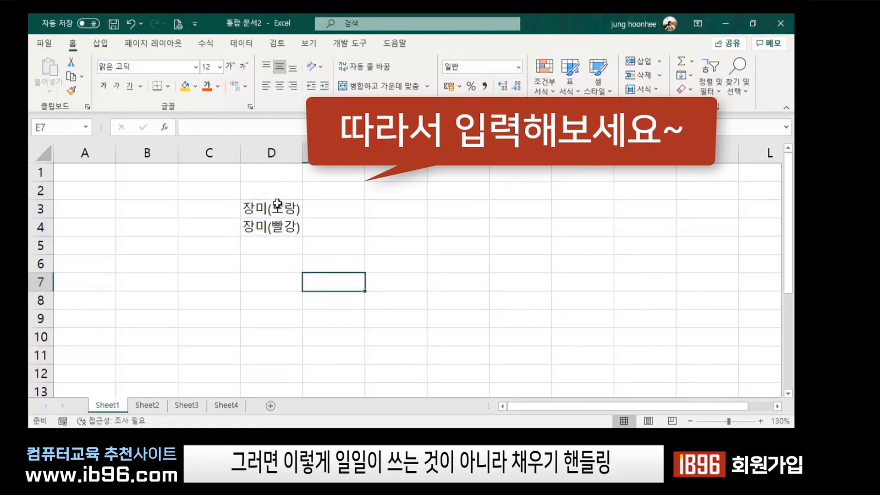
pyautogui.click(262, 208)
pyautogui.click(261, 227)
pyautogui.click(261, 251)
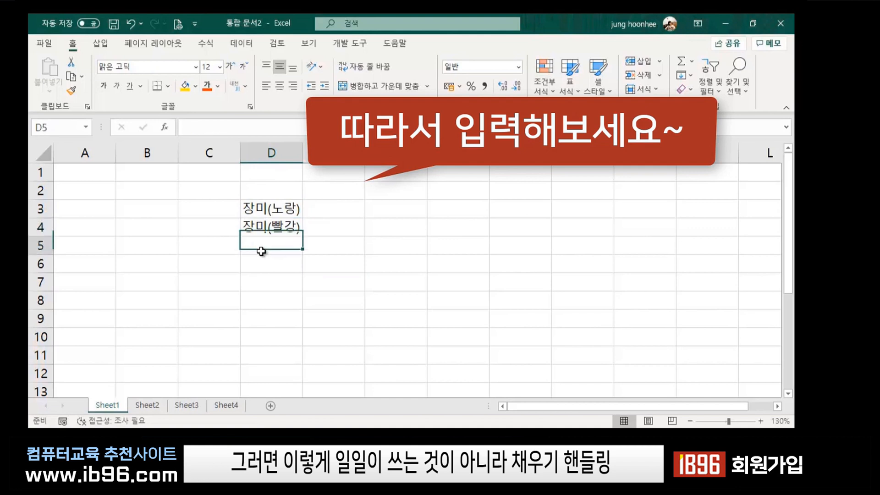
pyautogui.click(265, 267)
pyautogui.click(269, 298)
pyautogui.click(505, 279)
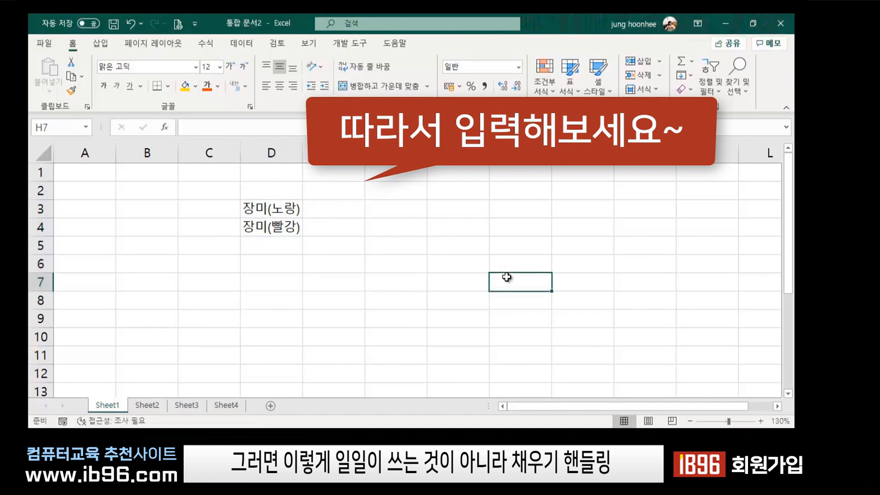
pyautogui.click(285, 214)
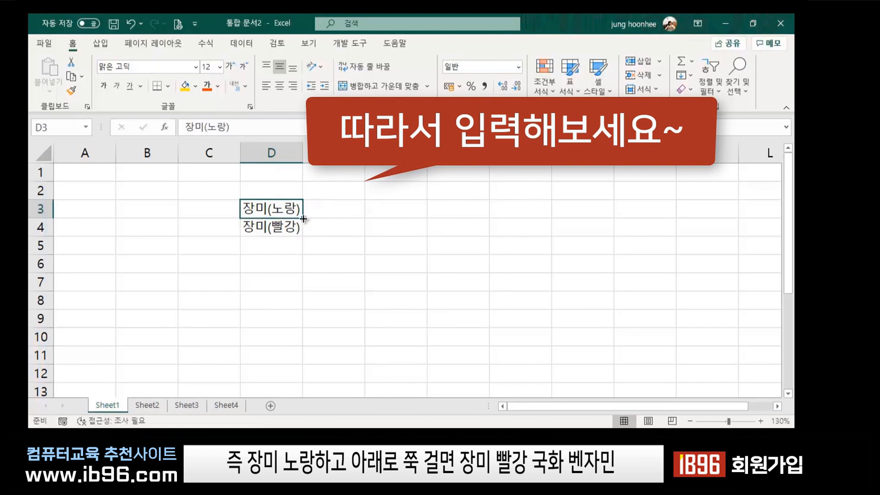
# Select the empty range D5:D13, then click through cells D4 to D11.
pyautogui.moveTo(271, 245); pyautogui.dragTo(291, 384)
pyautogui.click(370, 289)
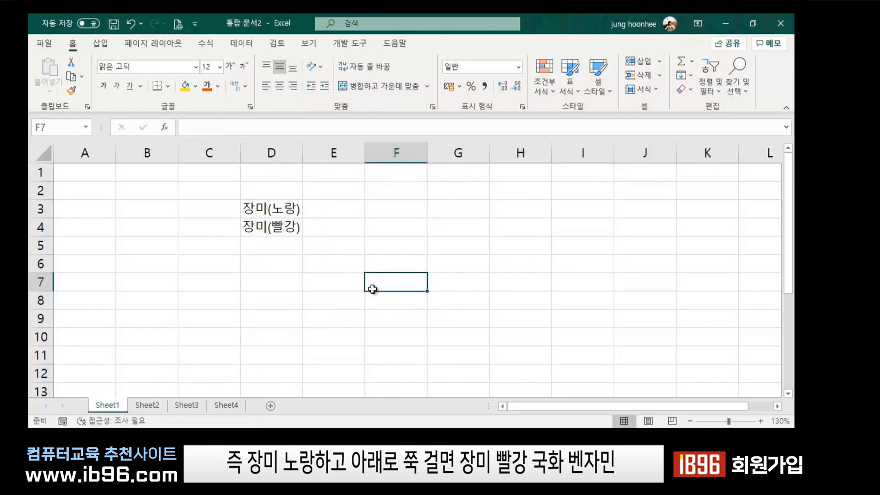
pyautogui.click(262, 221)
pyautogui.click(282, 250)
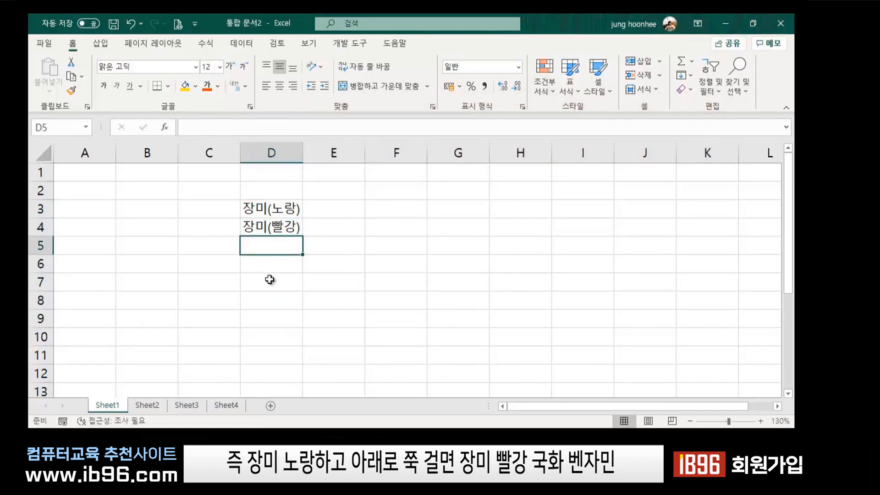
pyautogui.click(269, 280)
pyautogui.click(270, 271)
pyautogui.click(269, 285)
pyautogui.click(274, 339)
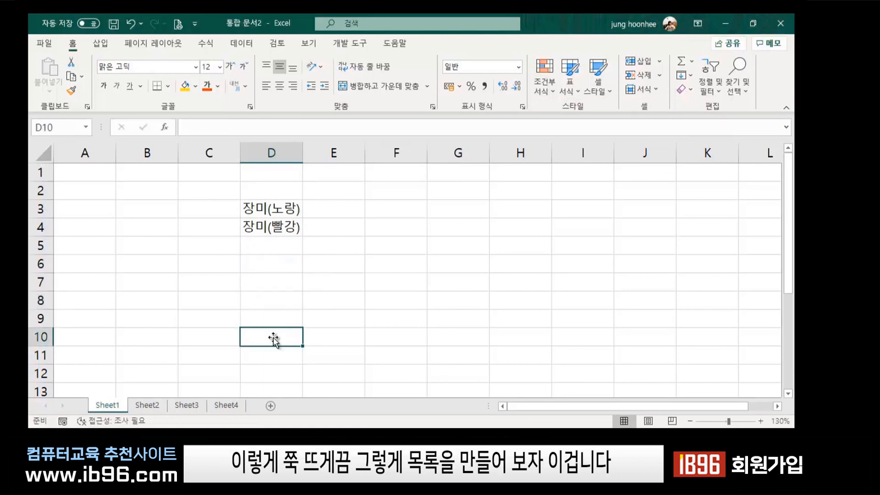
pyautogui.click(274, 352)
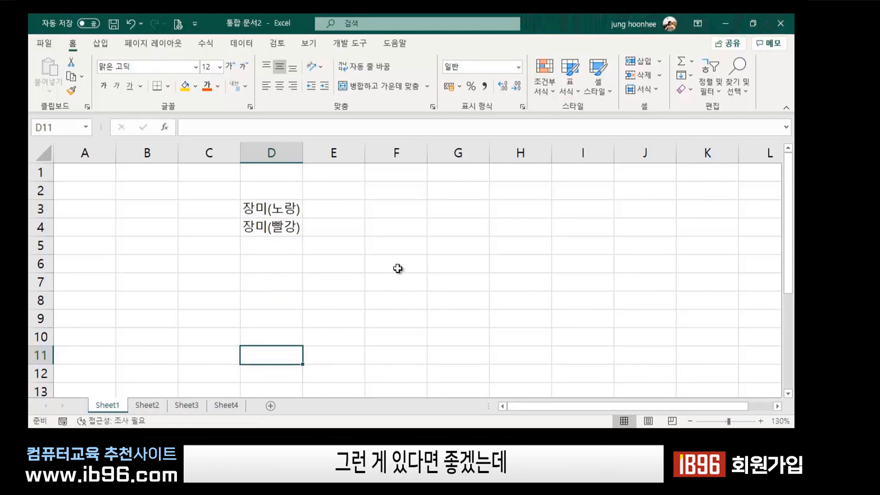
# Clear the sample entries in D3:D4.
pyautogui.click(388, 260)
pyautogui.moveTo(281, 210); pyautogui.dragTo(279, 233)
pyautogui.press('Delete')
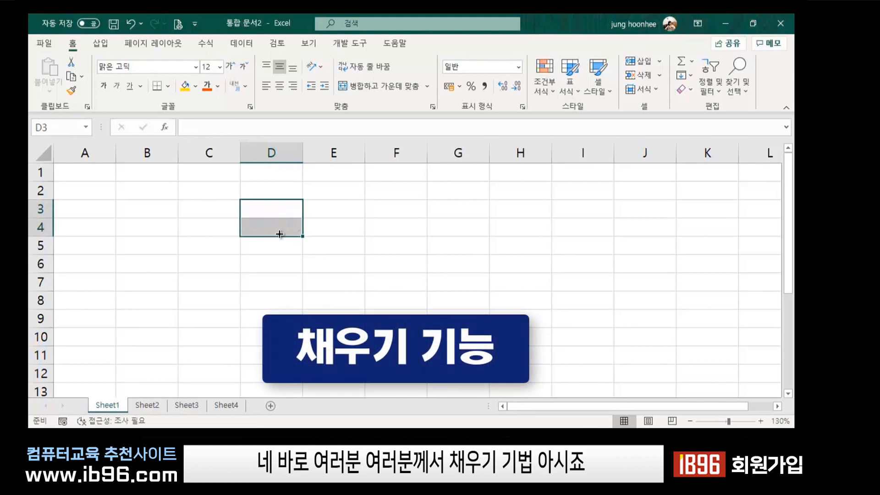
# Enter 1사분기 in F3 and autofill the quarter series down column F.
pyautogui.click(400, 270)
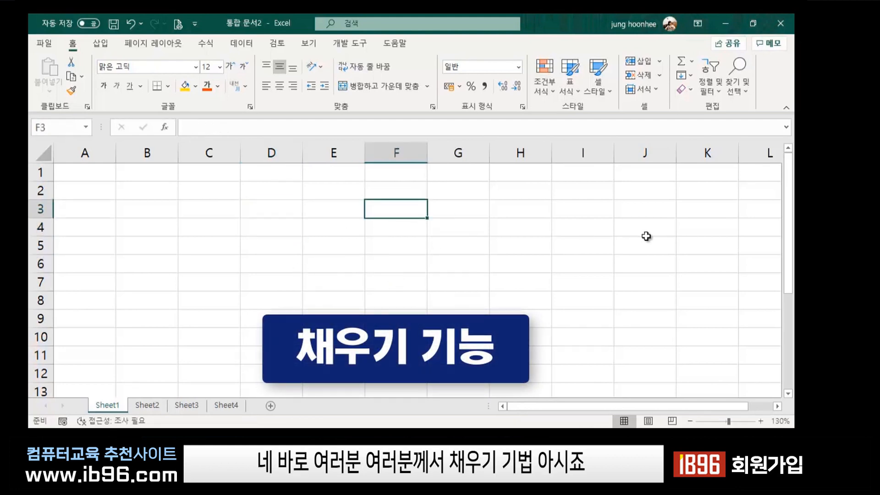
pyautogui.write('1사')
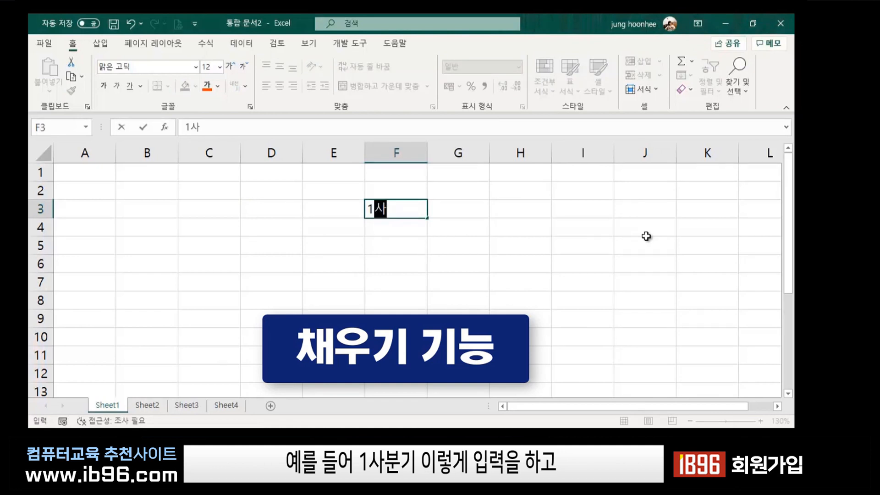
pyautogui.write('분기')
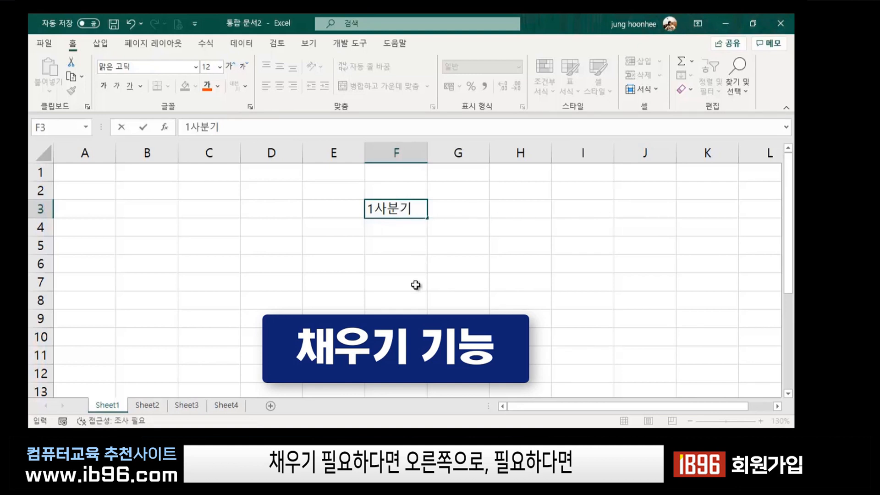
pyautogui.moveTo(427, 220); pyautogui.dragTo(424, 312)
pyautogui.click(505, 309)
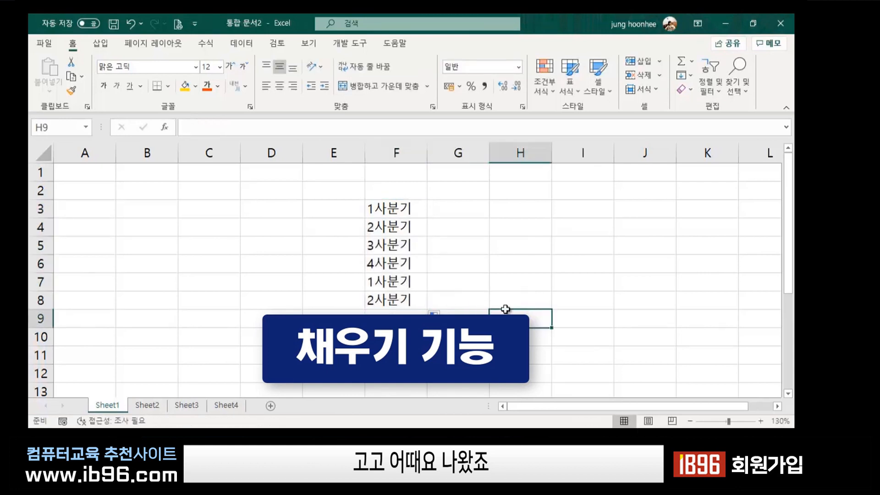
# Enter 1월 in G3 and autofill months down to 8월 in G10.
pyautogui.click(396, 211)
pyautogui.click(398, 278)
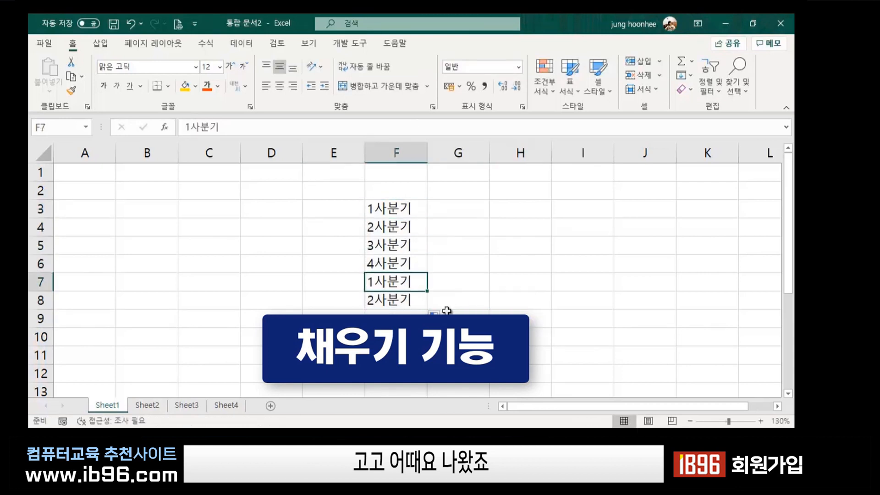
pyautogui.click(447, 312)
pyautogui.click(481, 209)
pyautogui.write('1월')
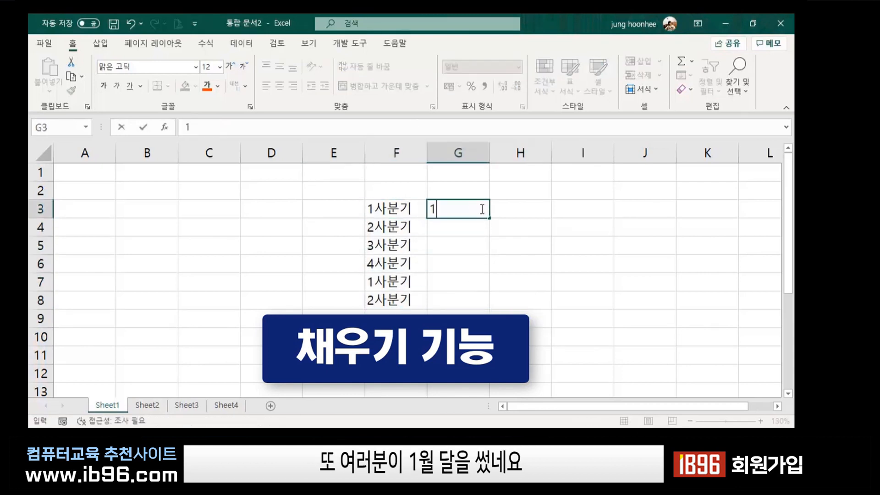
pyautogui.click(461, 278)
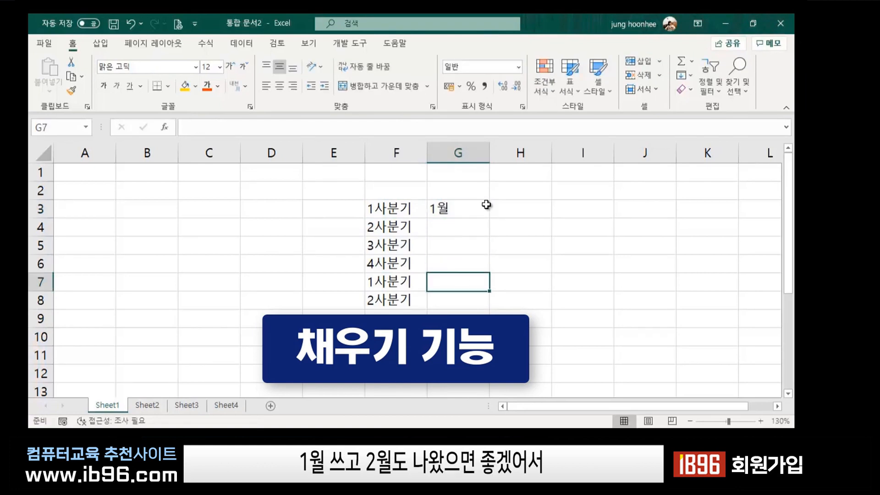
pyautogui.click(484, 207)
pyautogui.moveTo(489, 218); pyautogui.dragTo(489, 338)
pyautogui.click(678, 340)
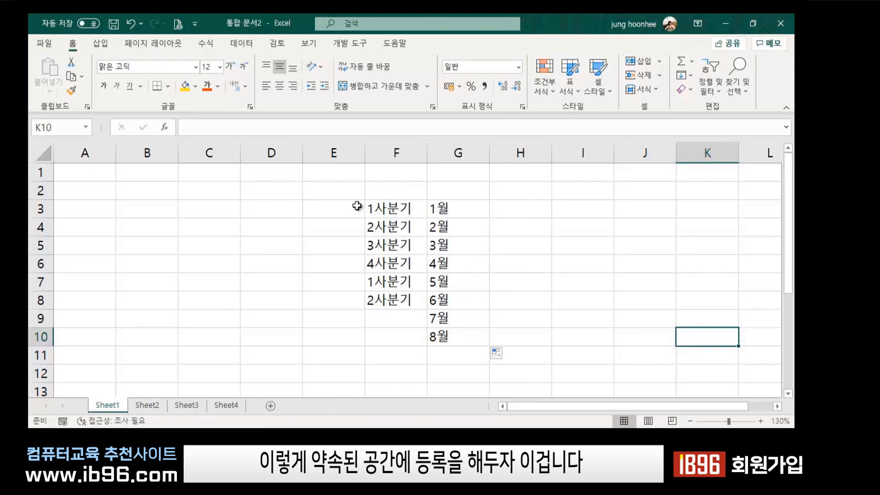
# Open Excel Options from the File menu's More list.
pyautogui.click(223, 229)
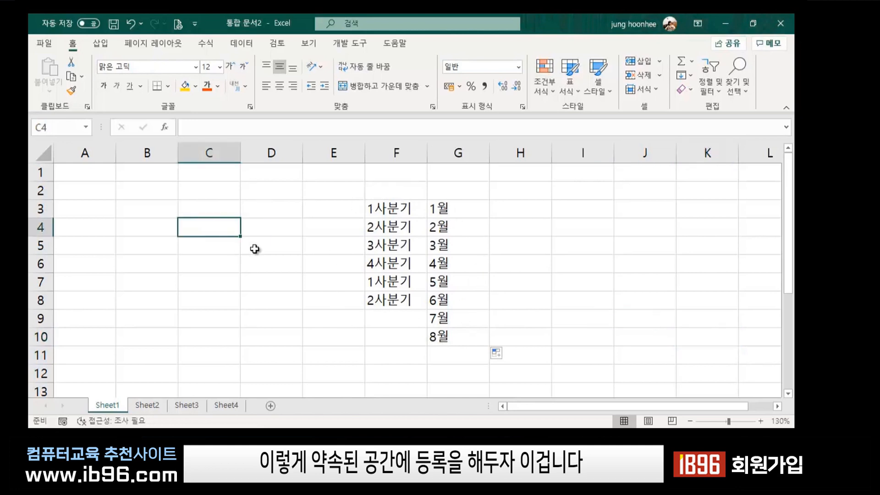
pyautogui.click(282, 223)
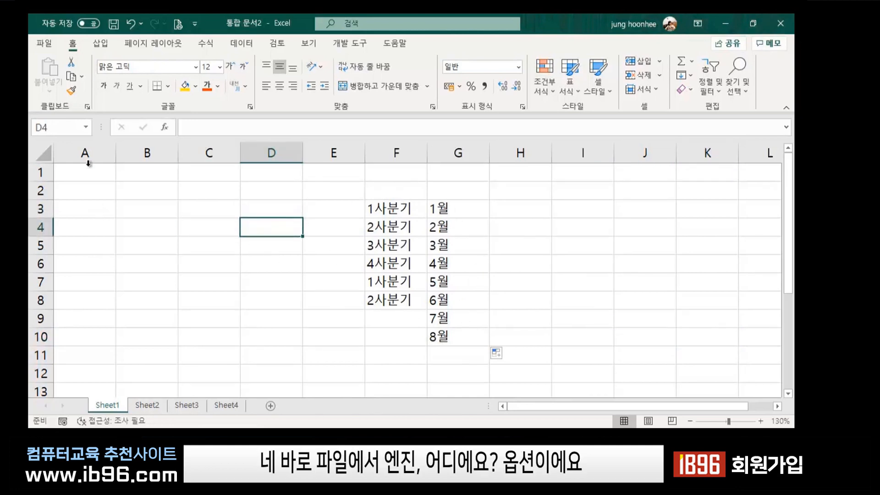
pyautogui.click(39, 45)
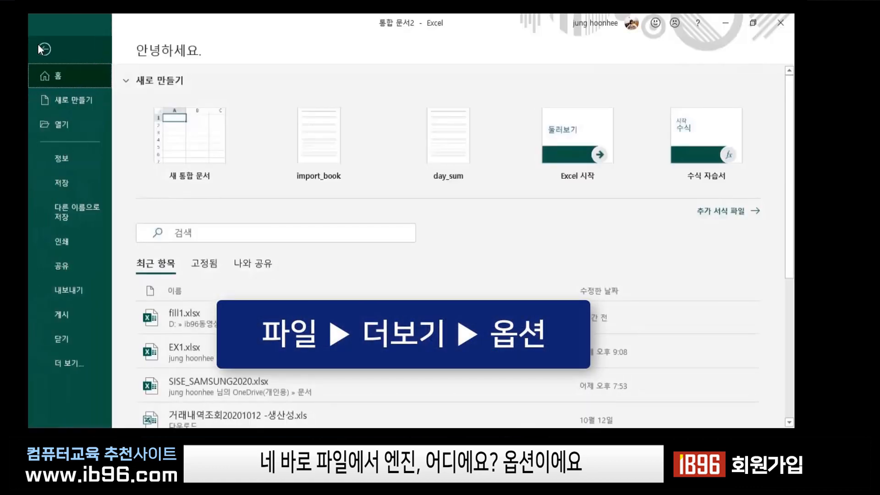
pyautogui.click(81, 366)
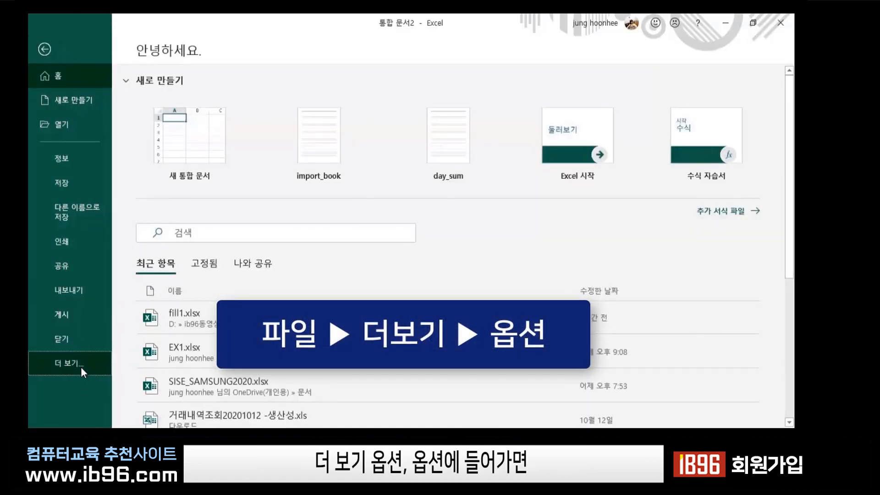
pyautogui.click(146, 413)
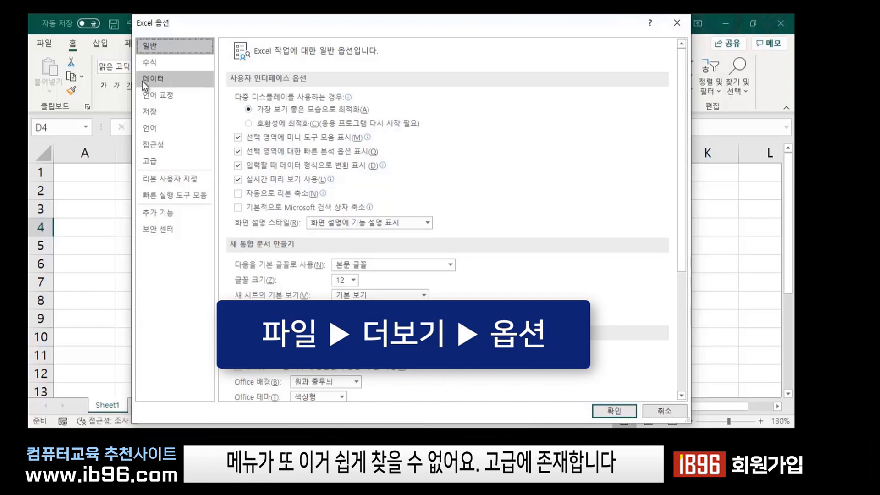
# Show the Advanced page and scroll down to the General section.
pyautogui.click(148, 62)
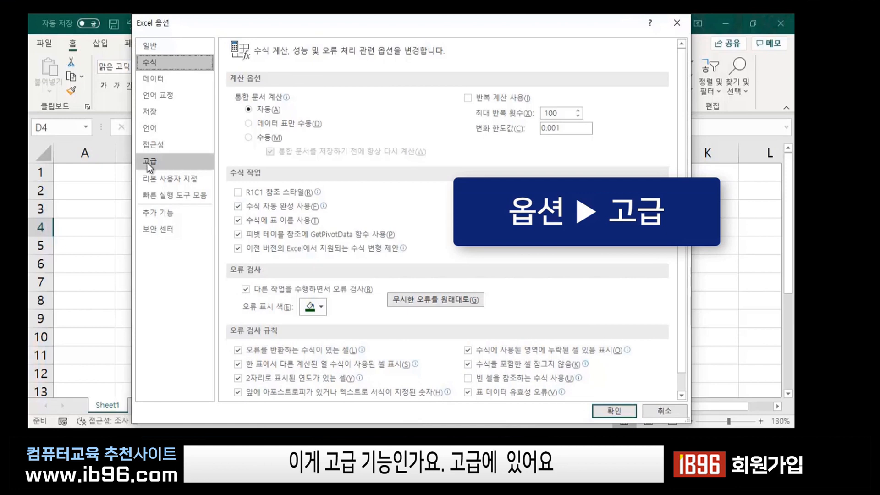
pyautogui.click(146, 162)
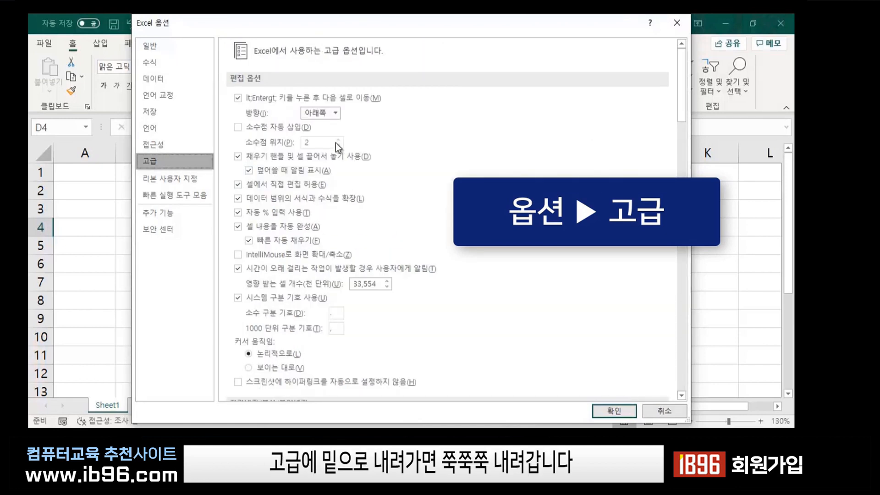
pyautogui.scroll(-3, 306, 224)
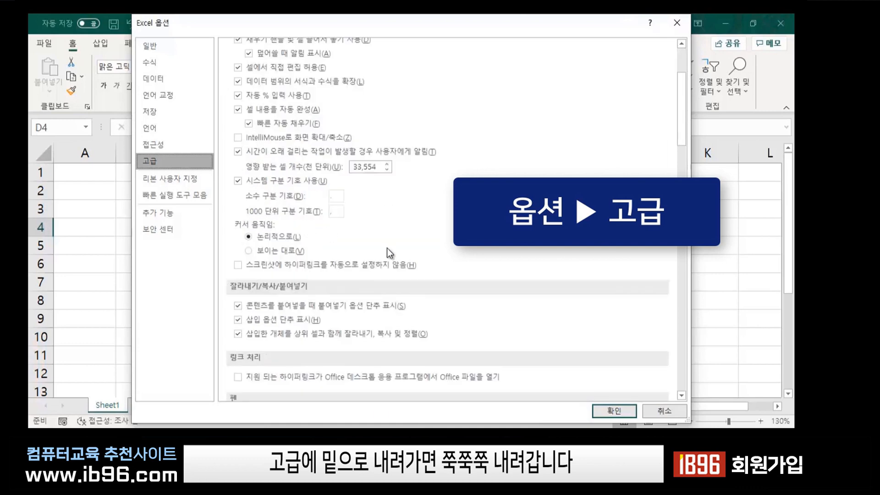
pyautogui.scroll(-3, 387, 248)
pyautogui.scroll(-8, 386, 249)
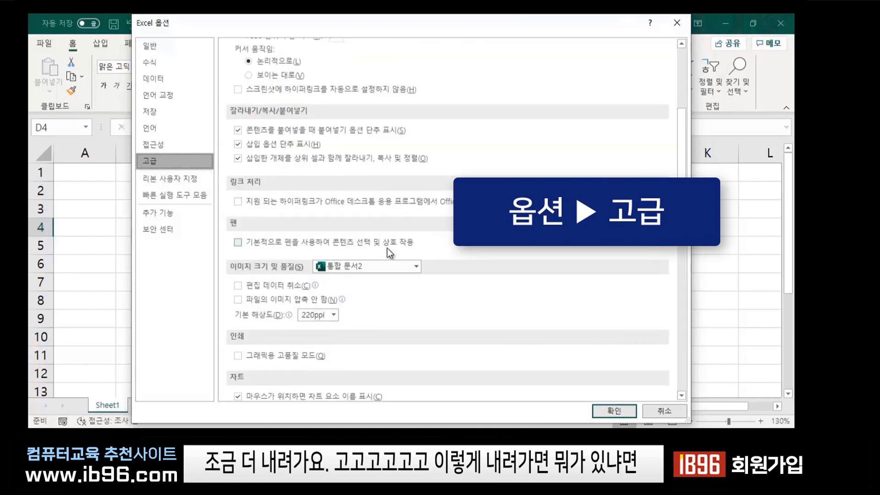
pyautogui.scroll(-8, 387, 249)
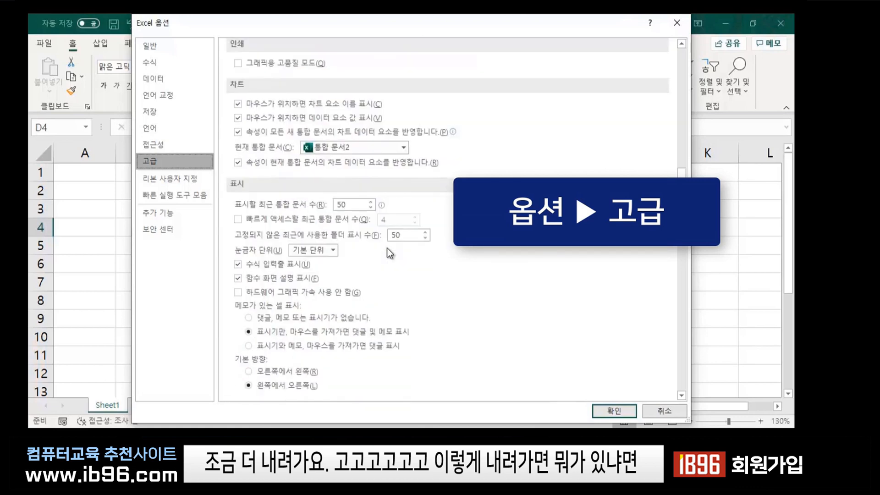
pyautogui.scroll(-7, 386, 249)
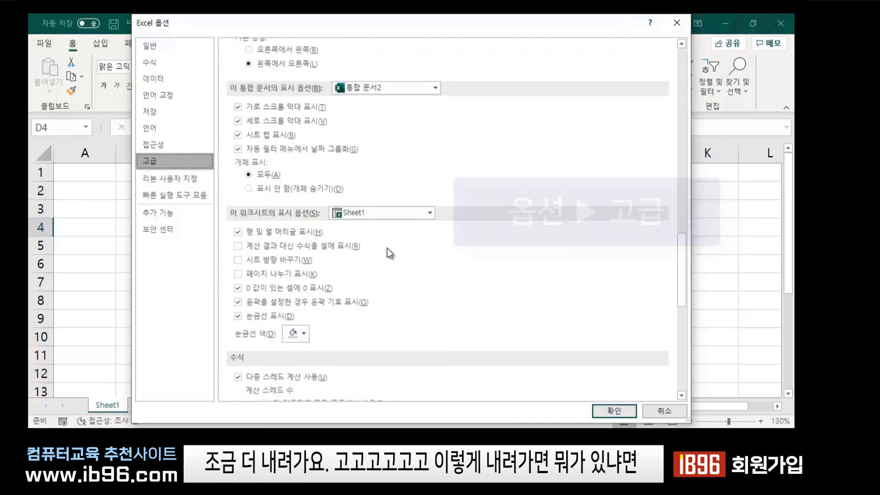
pyautogui.scroll(-6, 387, 249)
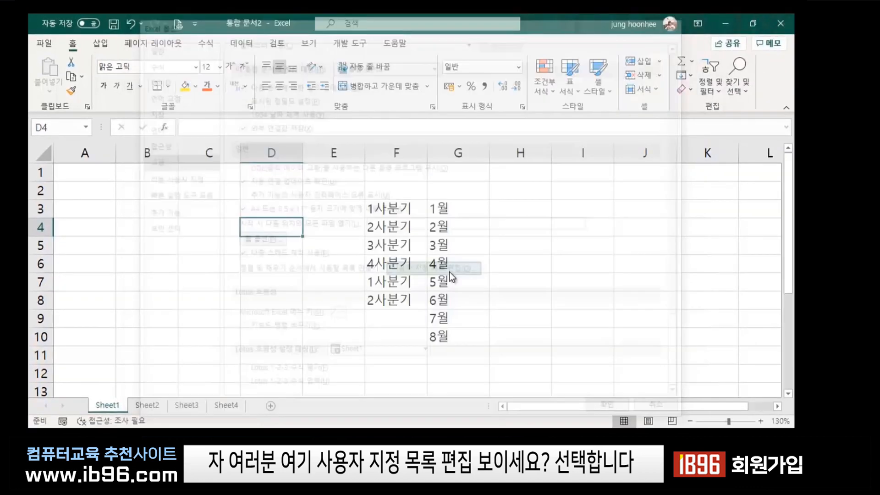
# Open Edit Custom Lists, browse the existing lists, move the dialog right, and select the entries box.
pyautogui.click(449, 271)
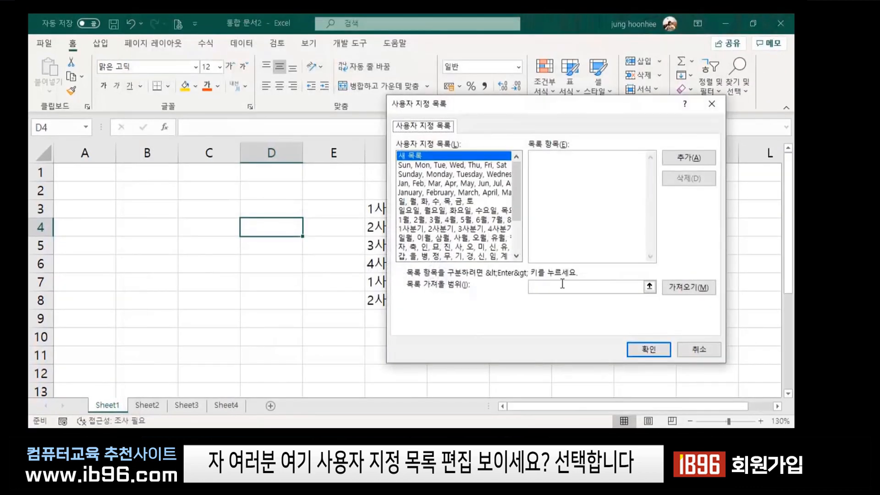
pyautogui.moveTo(518, 191); pyautogui.dragTo(507, 224)
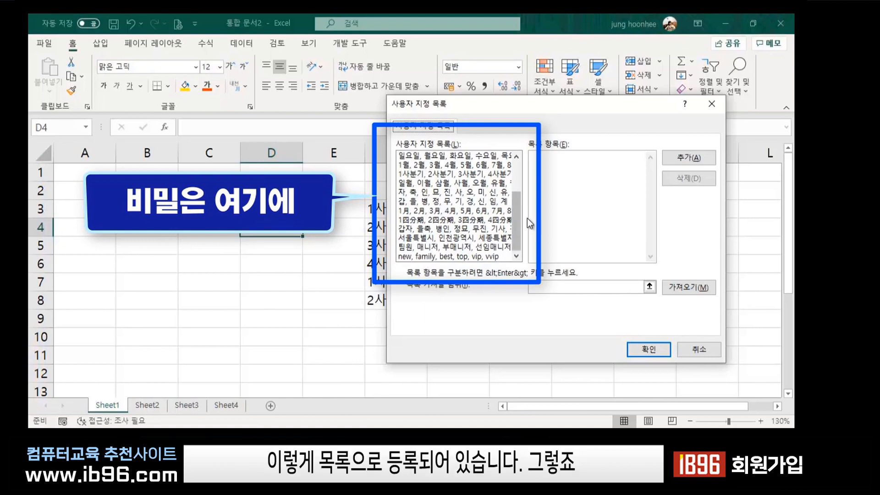
pyautogui.moveTo(514, 220); pyautogui.dragTo(521, 175)
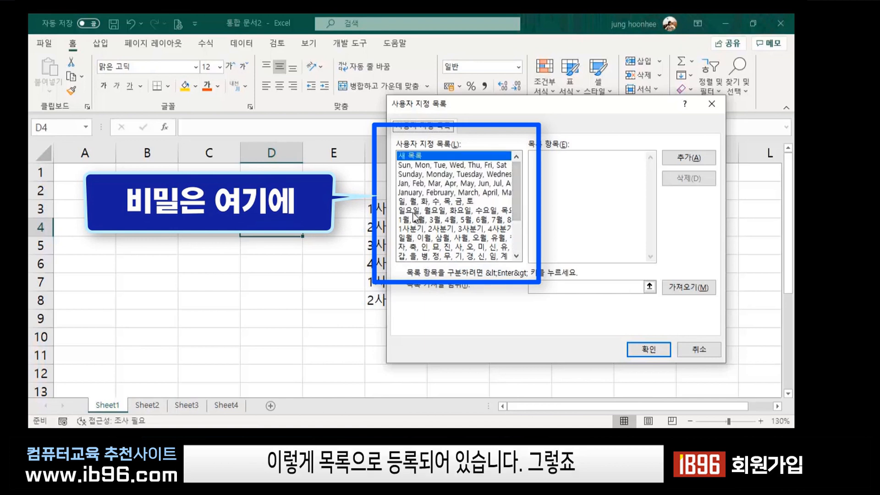
pyautogui.scroll(-3, 414, 248)
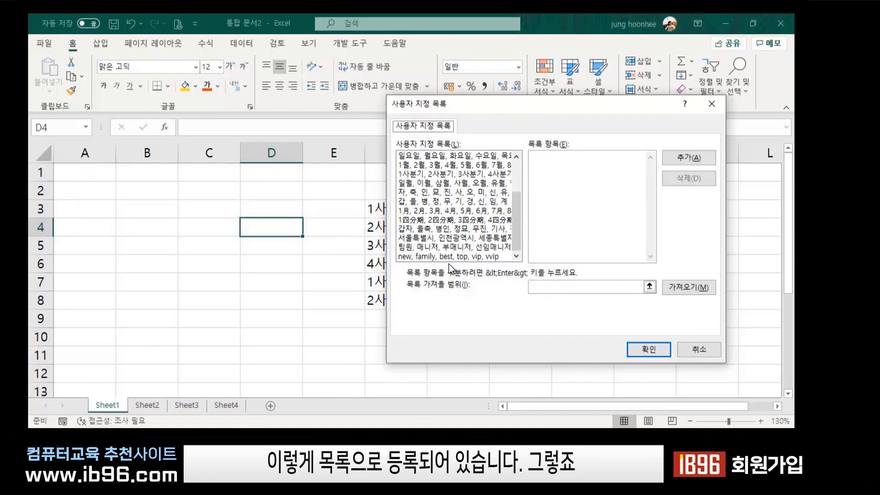
pyautogui.moveTo(516, 224); pyautogui.dragTo(517, 174)
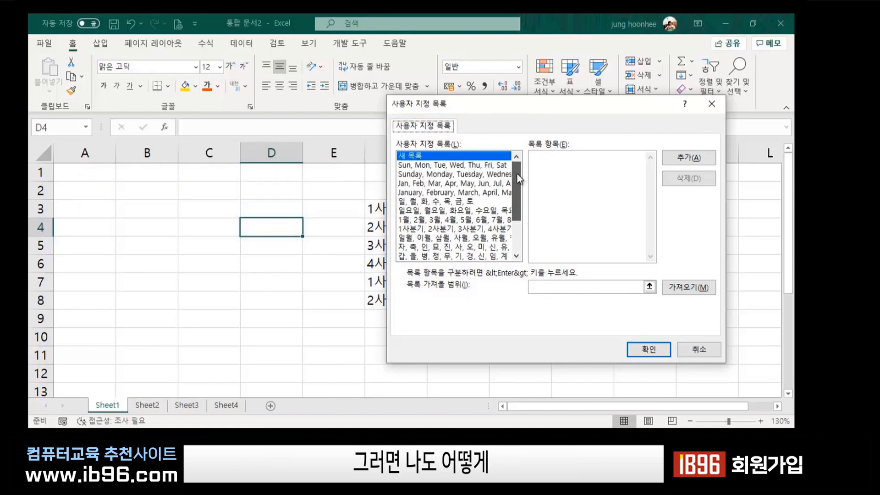
pyautogui.moveTo(573, 108); pyautogui.dragTo(617, 100)
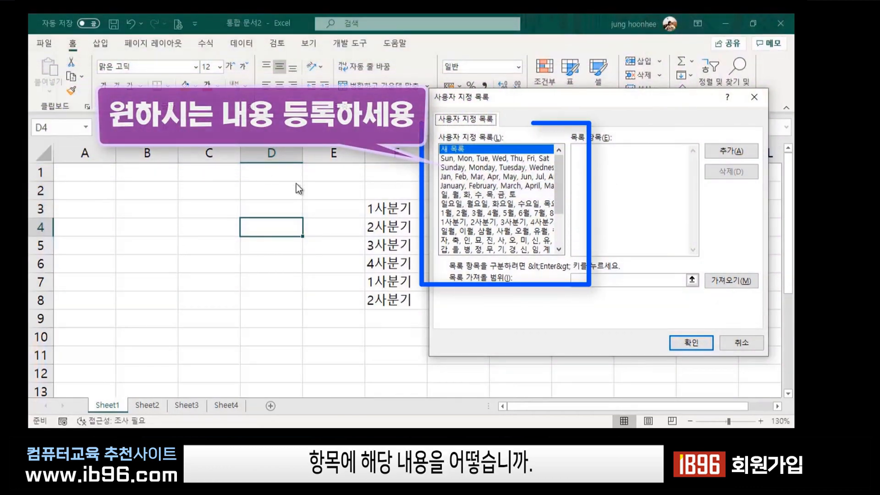
pyautogui.click(607, 160)
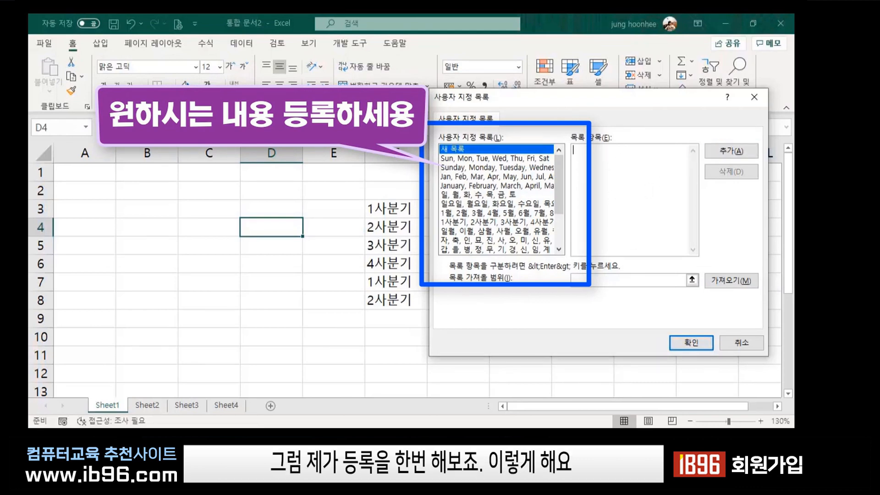
# Type 장미(노랑), 장미(빨강), 국화(노랑), 국화(흰색), 유리호프, 양귀비, 벤자민, 채송화, 꽃기린 comma-separated.
pyautogui.write('자')
pyautogui.write('ㅇ미(')
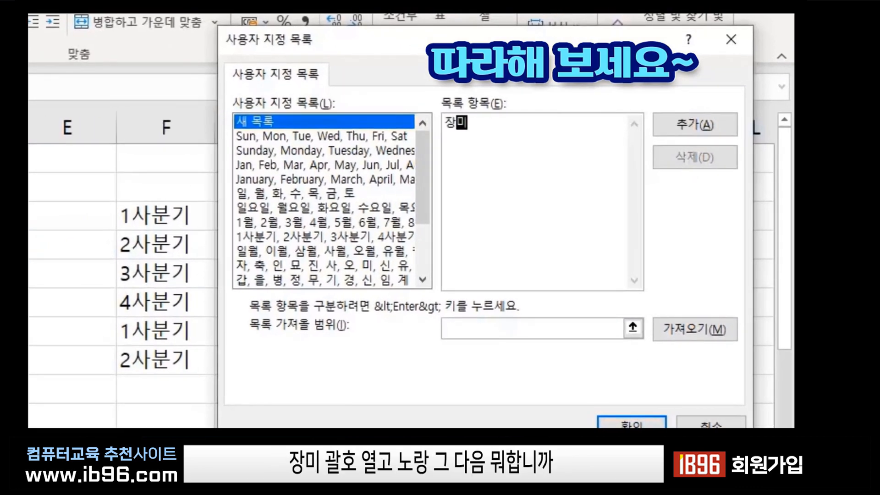
pyautogui.write('노랑)')
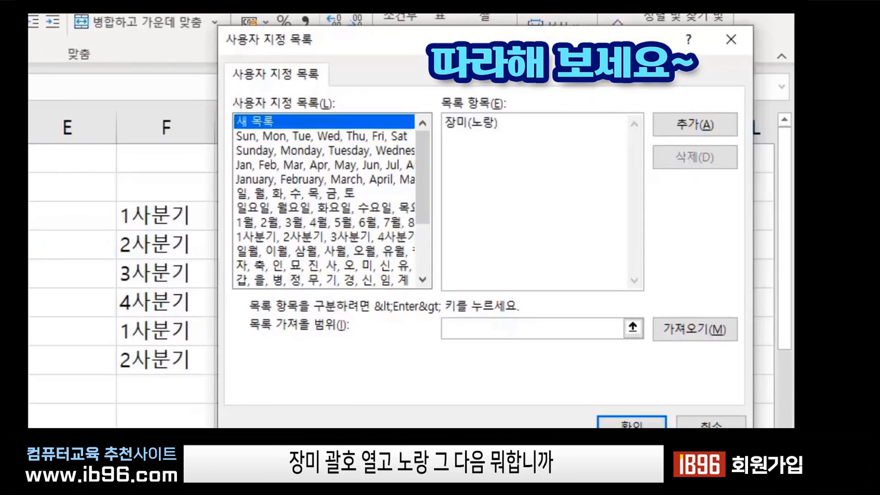
pyautogui.write(',')
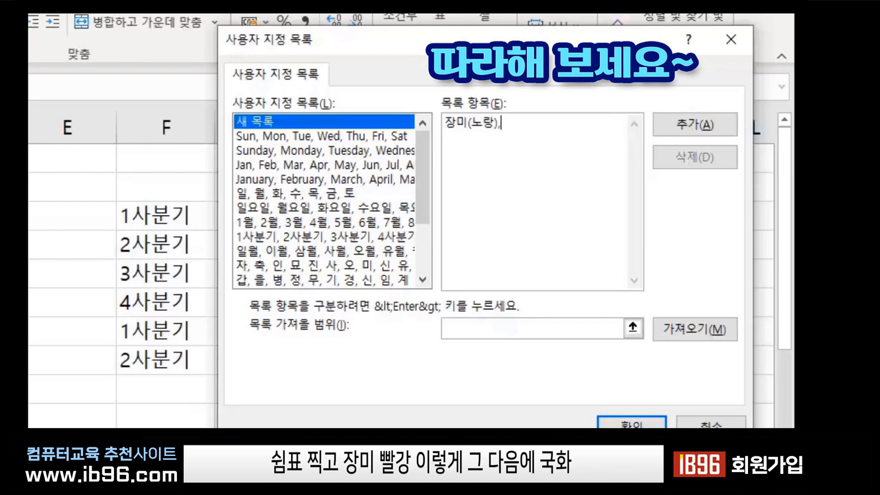
pyautogui.write('장미(ㅃ빨가')
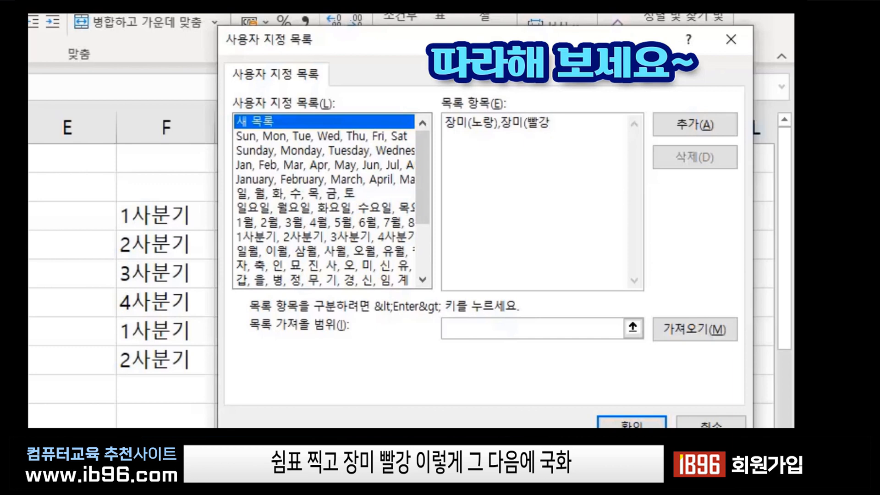
pyautogui.write('),국화(노랑')
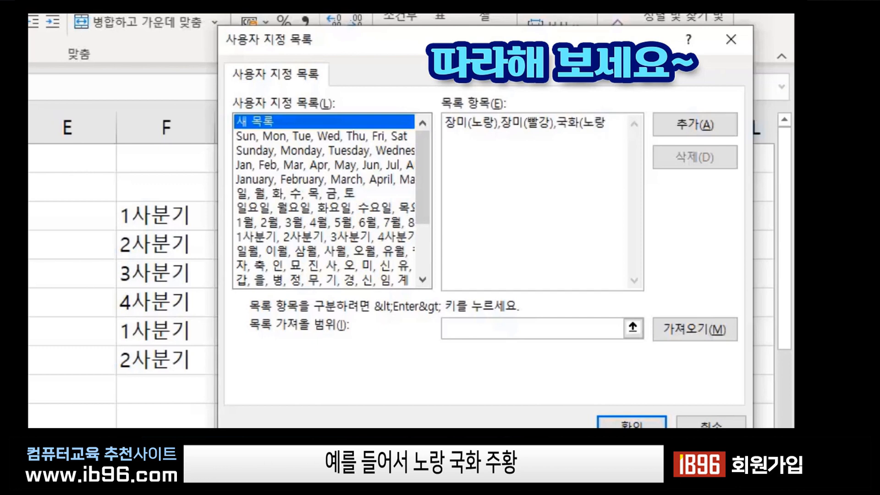
pyautogui.write('),국화')
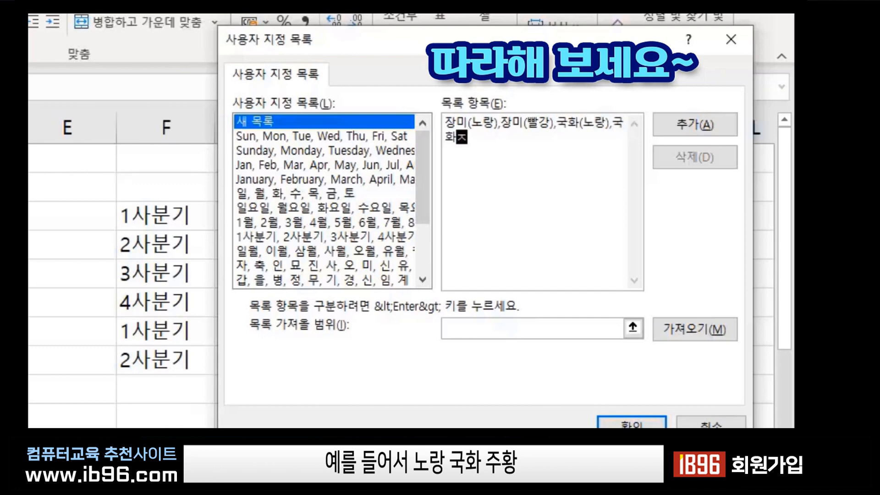
pyautogui.write('(')
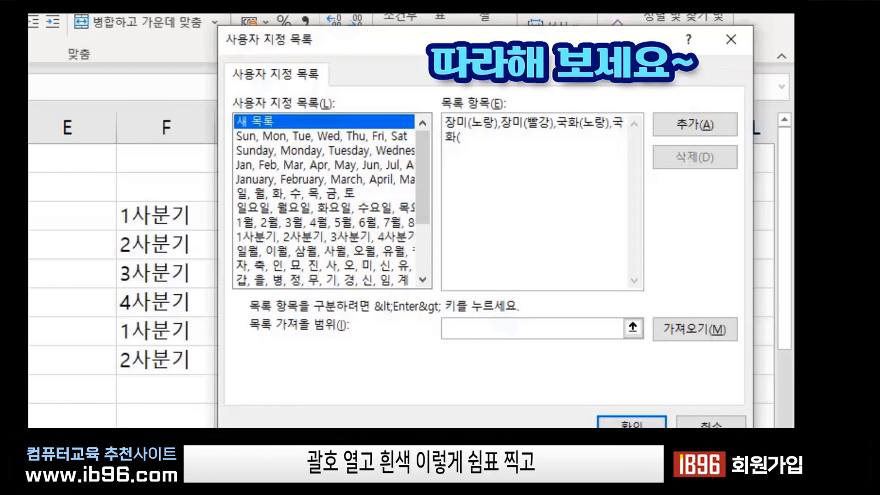
pyautogui.write('흰색),유리호')
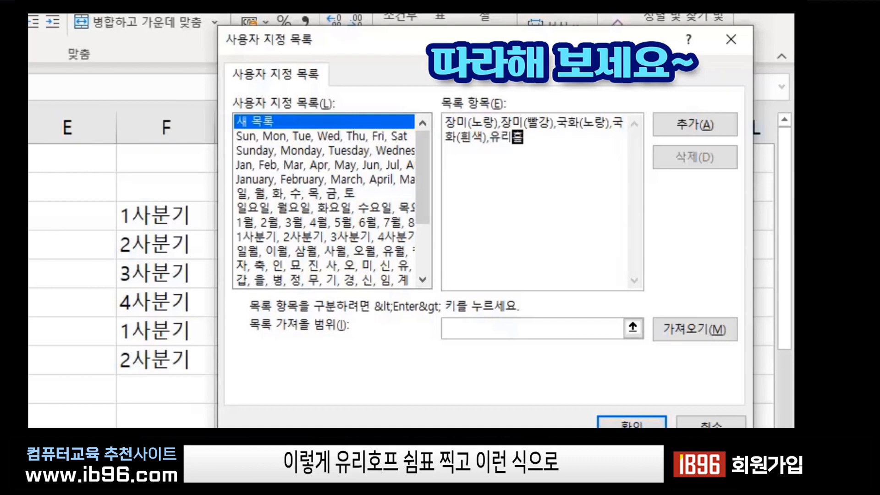
pyautogui.write('프,')
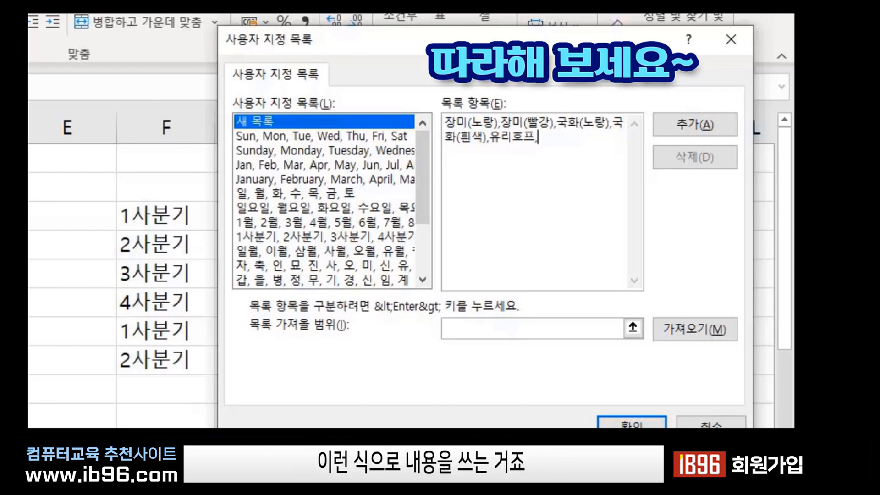
pyautogui.write('양귀비,')
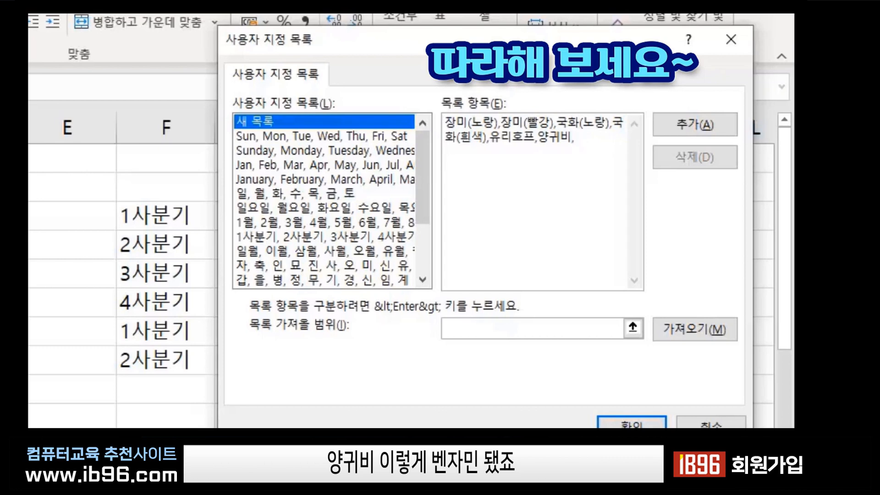
pyautogui.write('벤자민,')
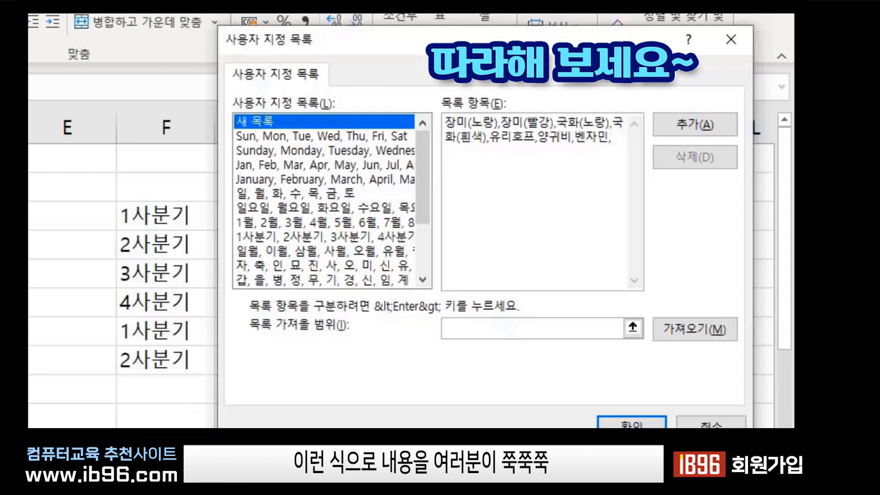
pyautogui.write('채송화,')
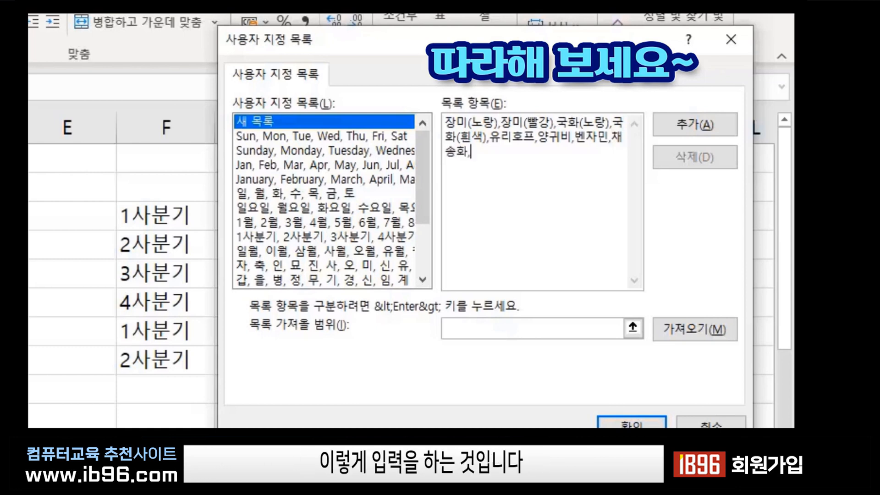
pyautogui.write('꽃기')
pyautogui.press('BackSpace')
pyautogui.press('BackSpace')
pyautogui.write('ㄲ')
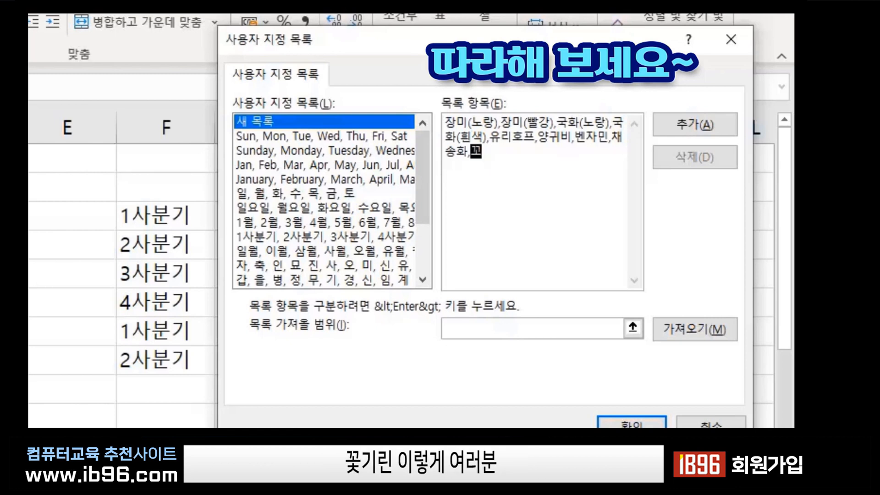
pyautogui.write('꽃기린')
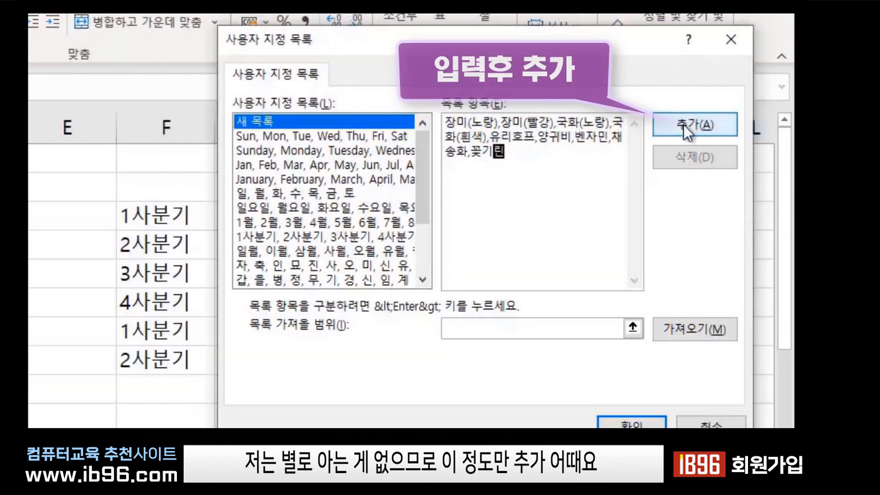
# Add the flower list, then close Custom Lists and Excel Options with OK.
pyautogui.click(683, 125)
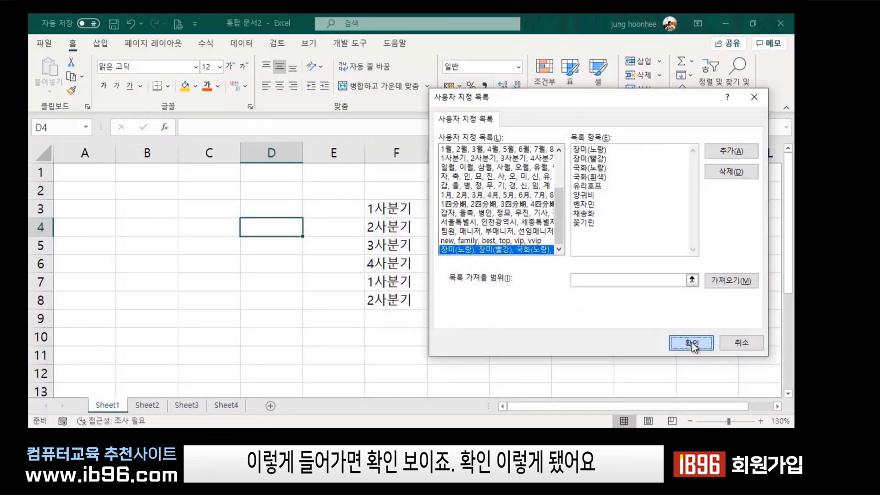
pyautogui.click(692, 342)
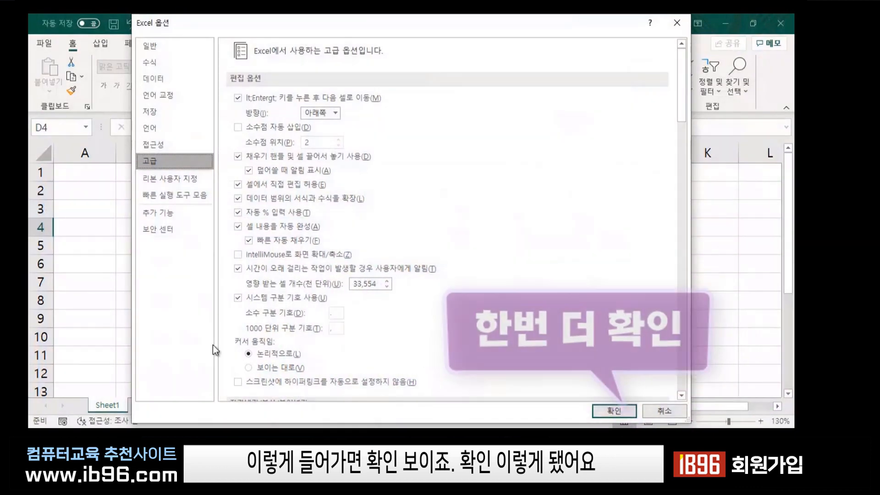
pyautogui.click(624, 411)
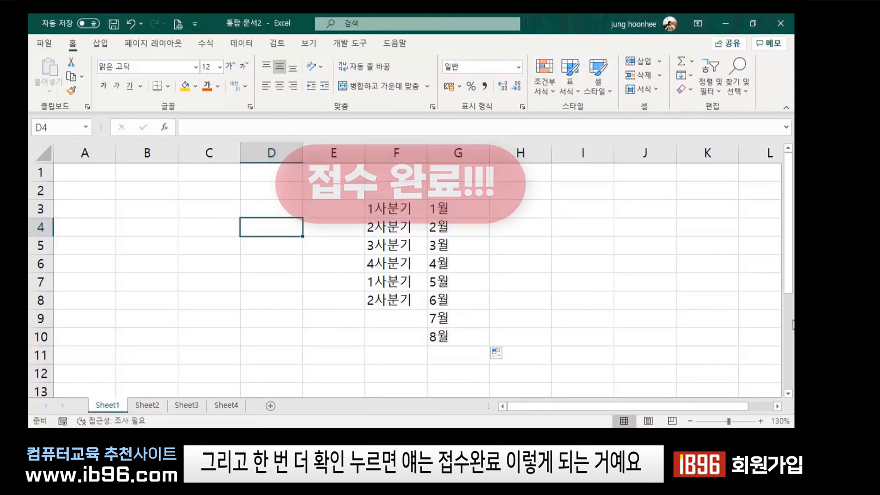
pyautogui.click(543, 250)
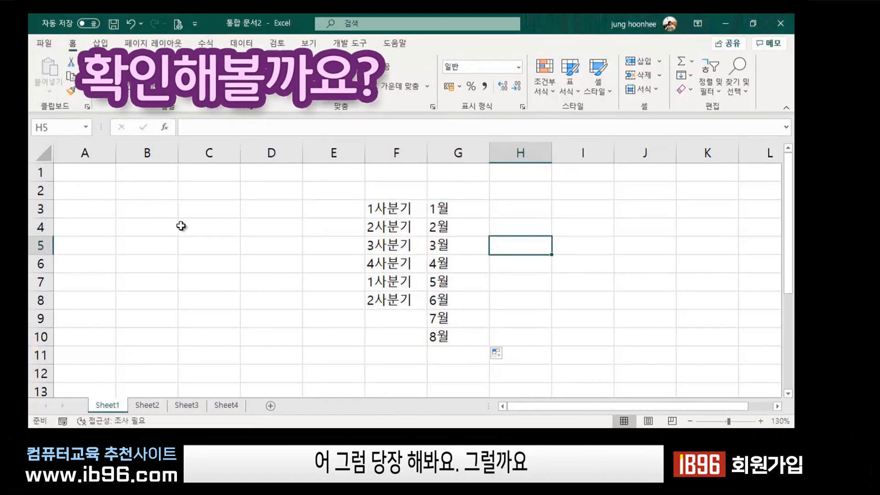
# Enter the heading 품목 in B3 and 국화(노랑) in B4.
pyautogui.click(149, 212)
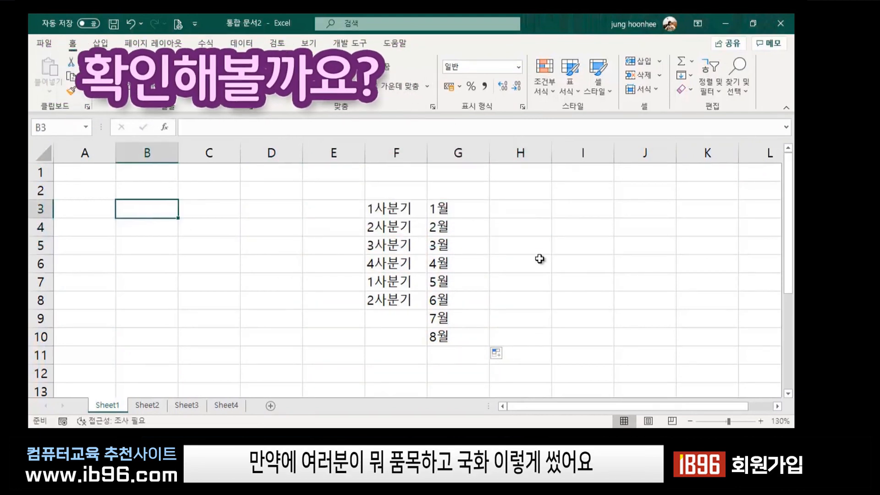
pyautogui.write('품목')
pyautogui.press('Return')
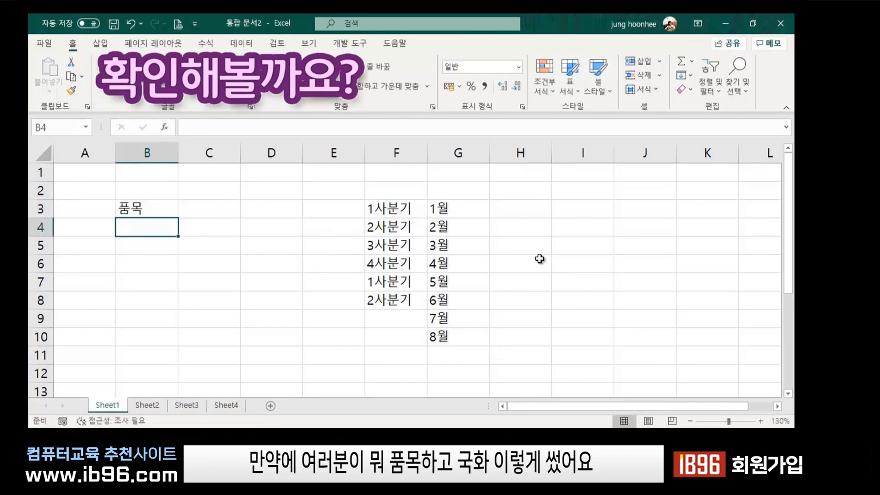
pyautogui.write('국화')
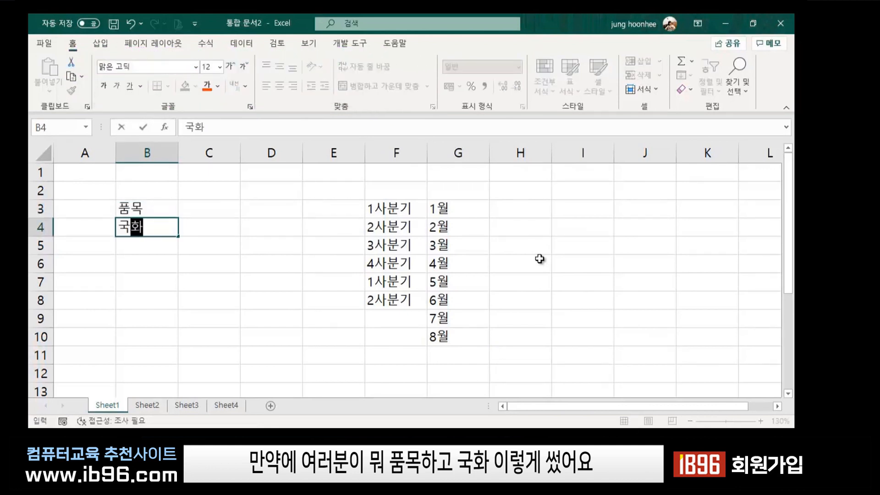
pyautogui.write('(노랑')
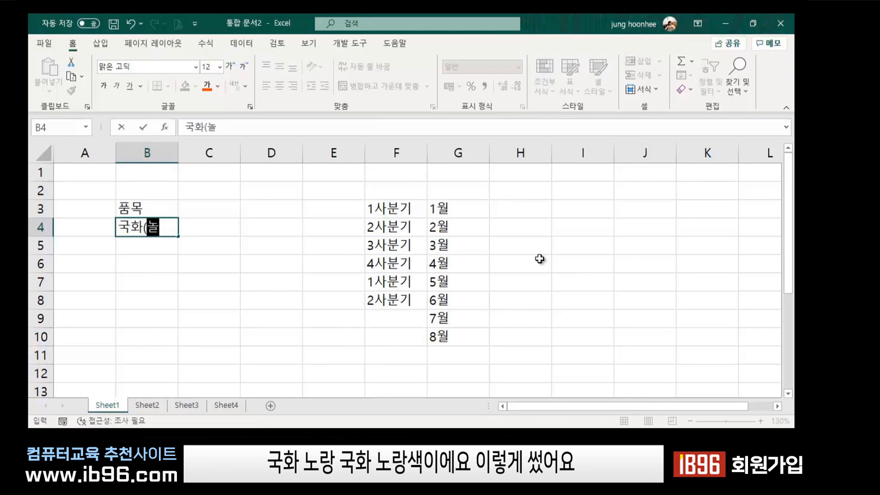
pyautogui.write(')')
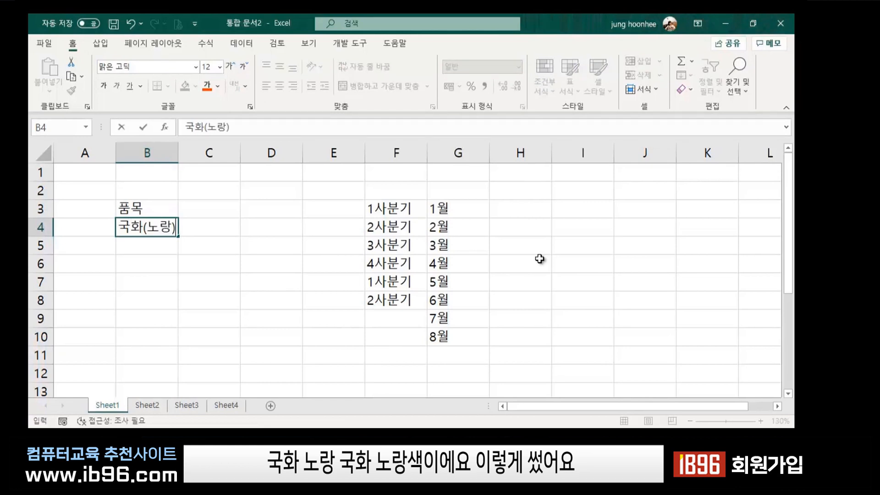
pyautogui.press('Return')
# Autofill the custom flower list from B4 down to B11.
pyautogui.click(145, 222)
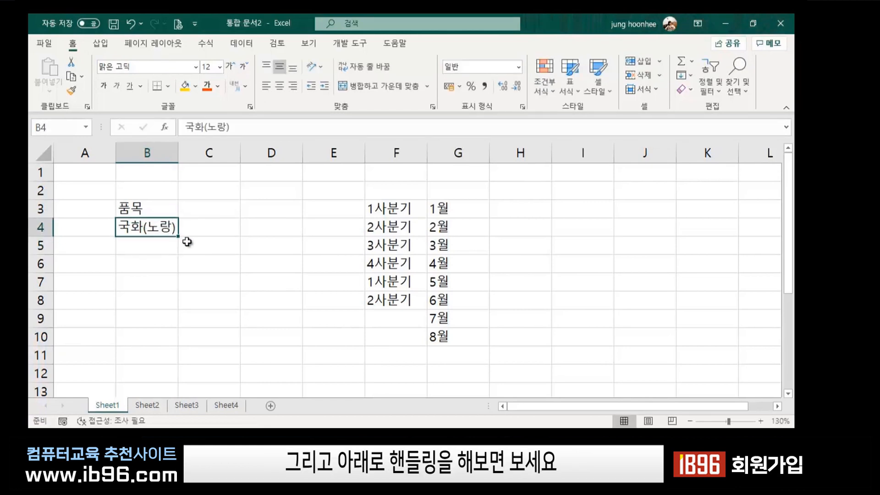
pyautogui.moveTo(178, 237); pyautogui.dragTo(172, 355)
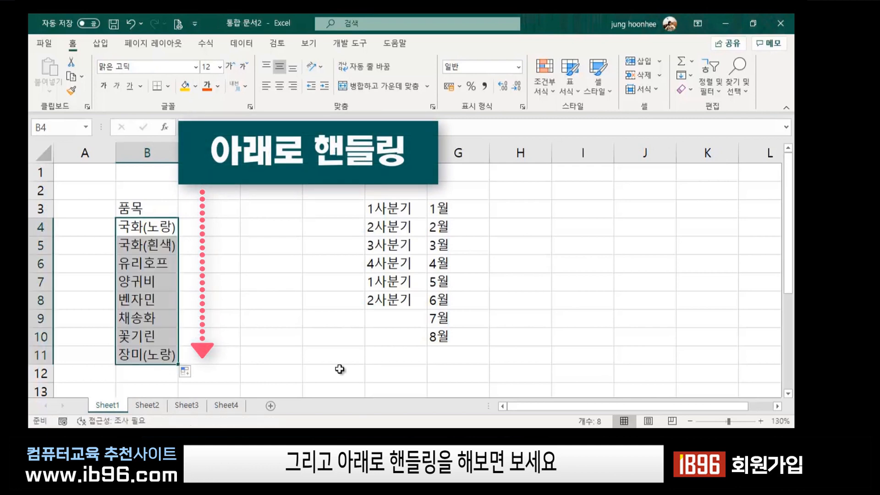
pyautogui.click(244, 318)
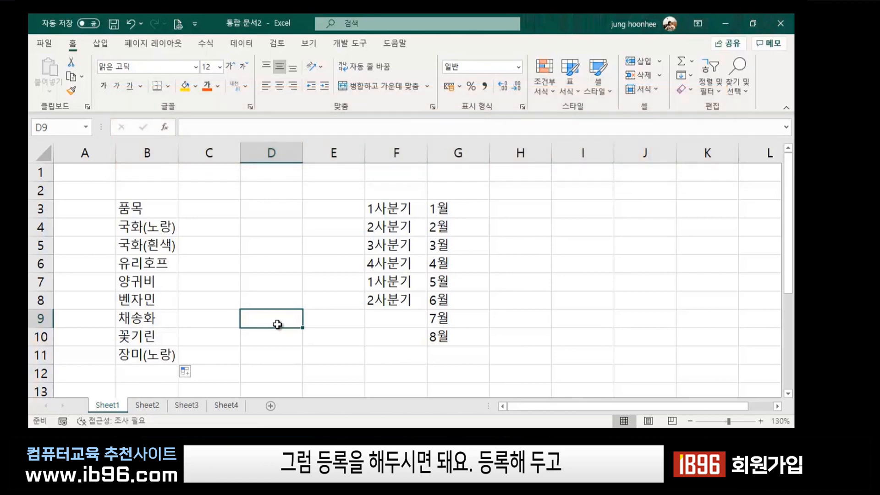
pyautogui.click(520, 212)
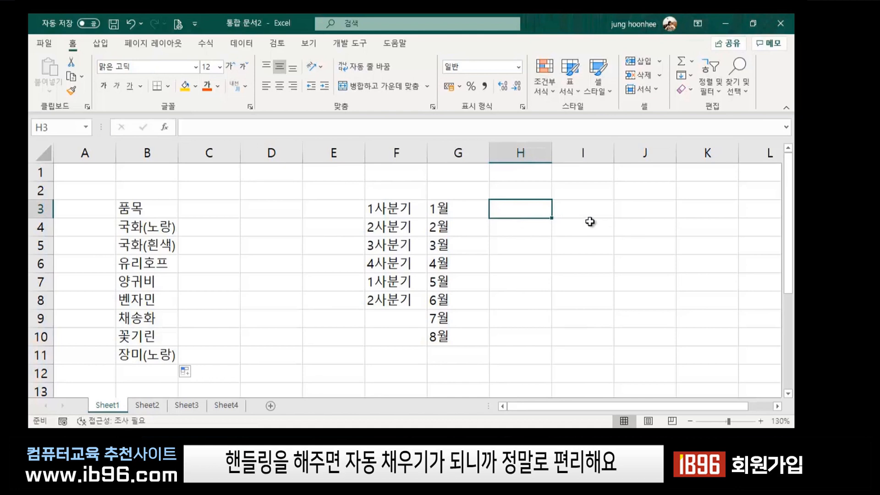
pyautogui.click(260, 263)
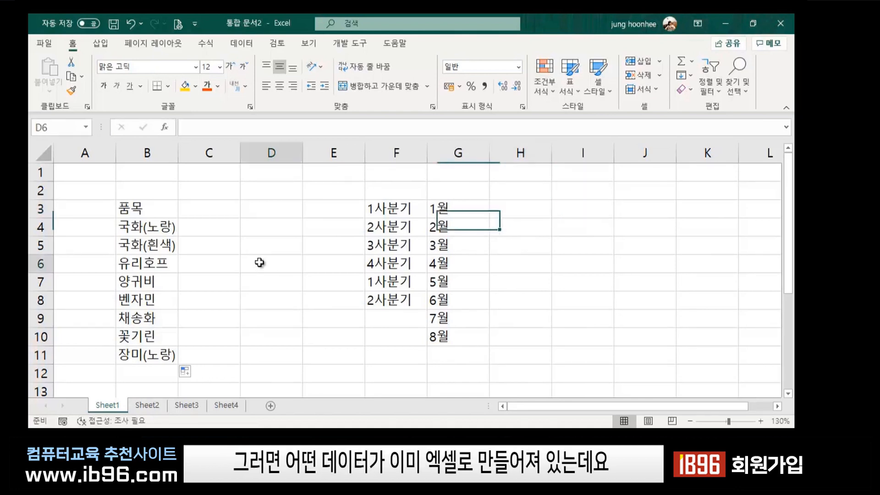
pyautogui.click(617, 315)
pyautogui.click(582, 227)
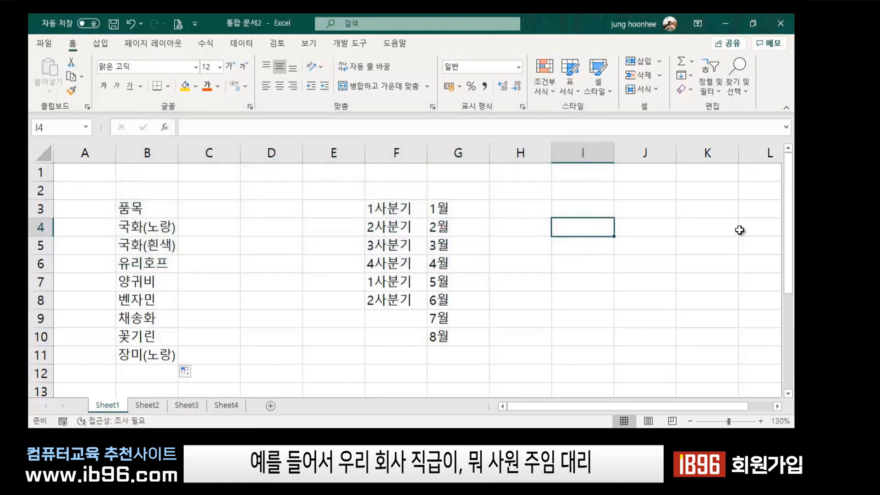
# Type 사원, 주임 and 대리 into I4:I6.
pyautogui.write('사원')
pyautogui.press('Return')
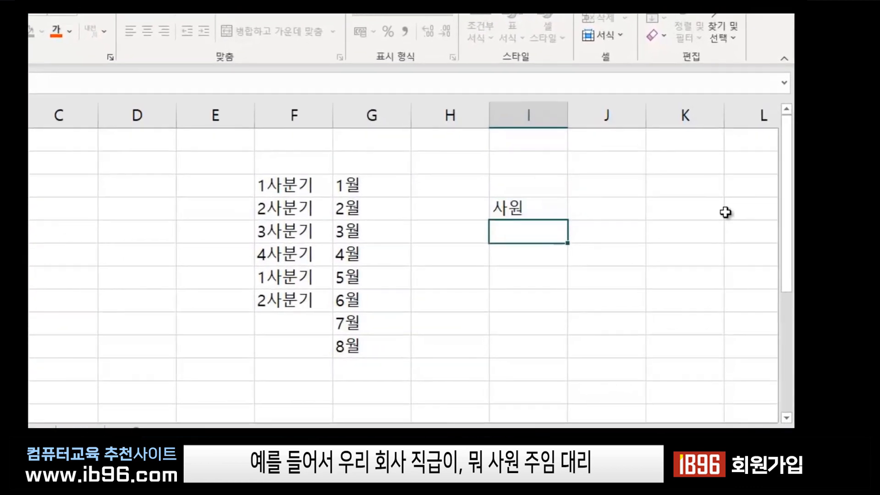
pyautogui.write('ㅈ주임')
pyautogui.press('Return')
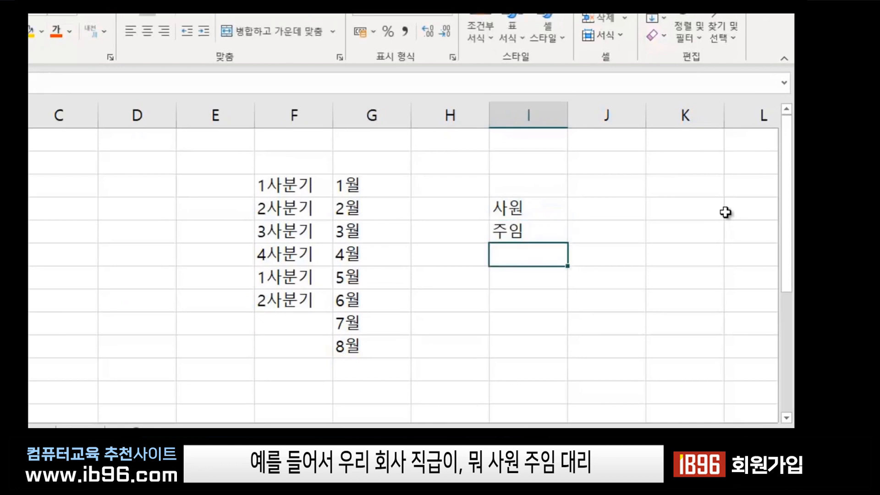
pyautogui.write('대리')
pyautogui.press('Return')
# Add 과장, 차장 and 선임 in I7:I9, fixing 차장 entered out of order.
pyautogui.write('차')
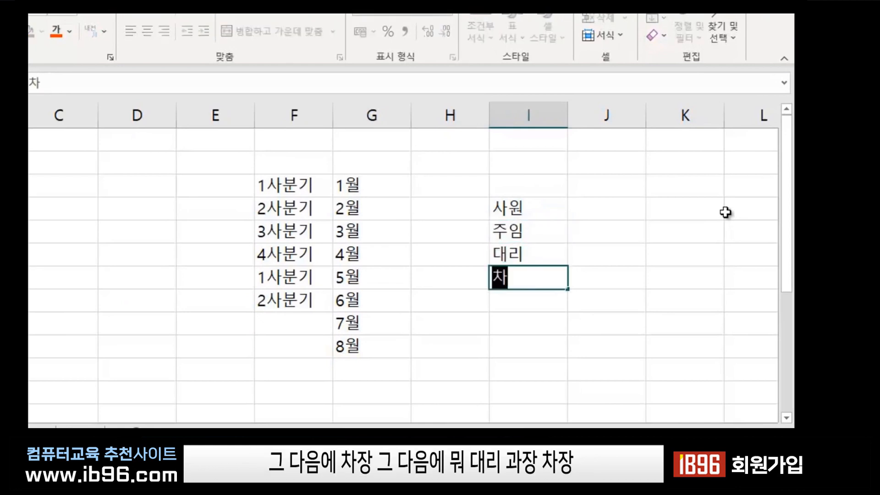
pyautogui.write('장')
pyautogui.press('Return')
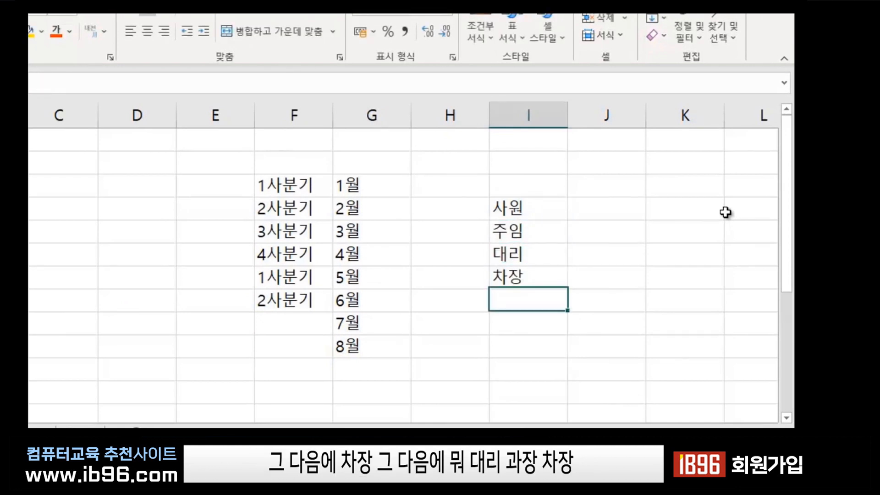
pyautogui.press('BackSpace')
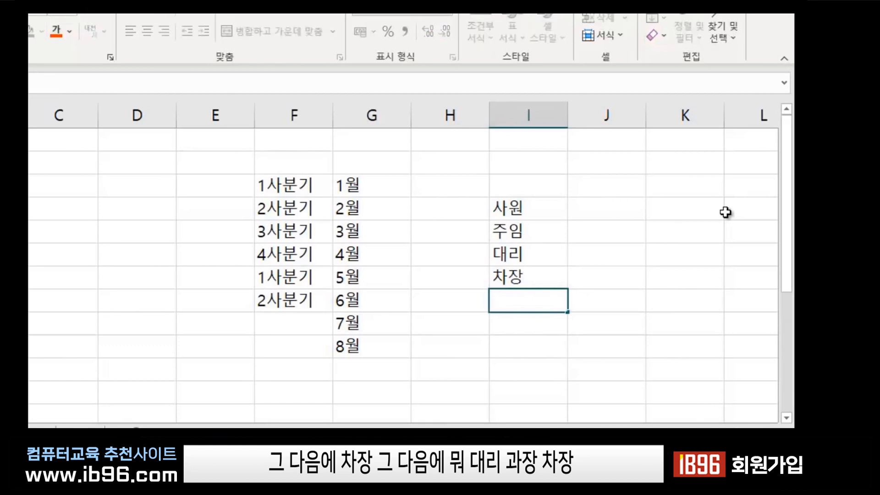
pyautogui.press('Up')
pyautogui.press('Up')
pyautogui.press('Down')
pyautogui.write('과장')
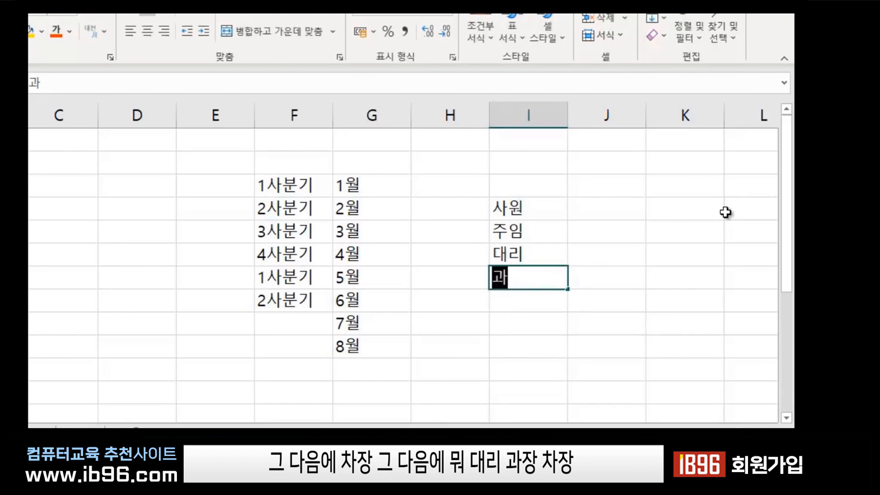
pyautogui.press('Return')
pyautogui.write('차장')
pyautogui.press('Return')
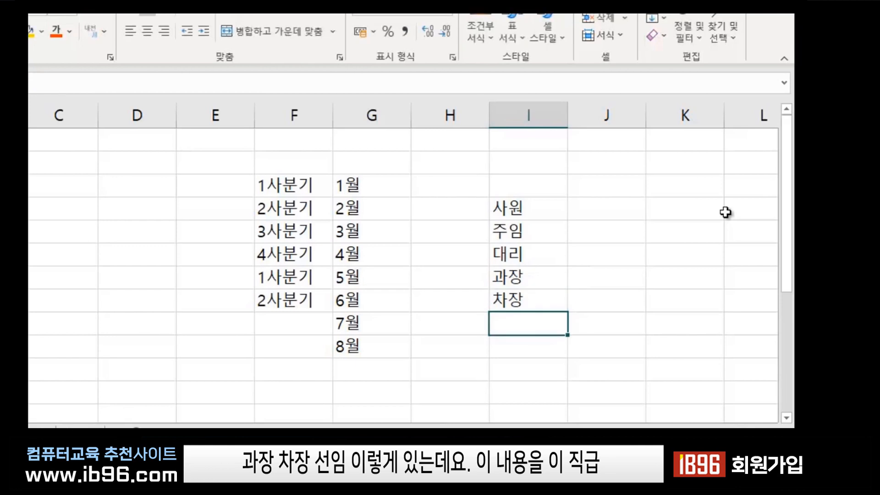
pyautogui.write('선이ㅁ')
pyautogui.press('Return')
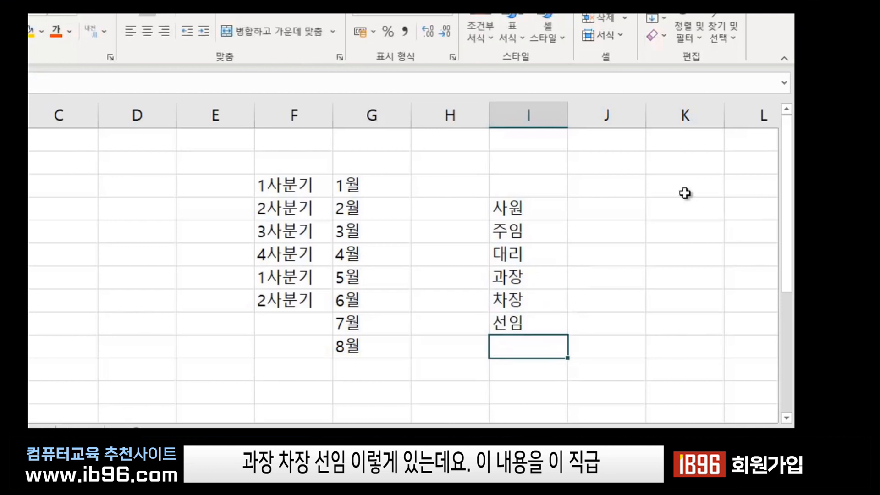
# Select the rank range I4:I9, then deselect it.
pyautogui.click(658, 301)
pyautogui.moveTo(513, 206); pyautogui.dragTo(511, 333)
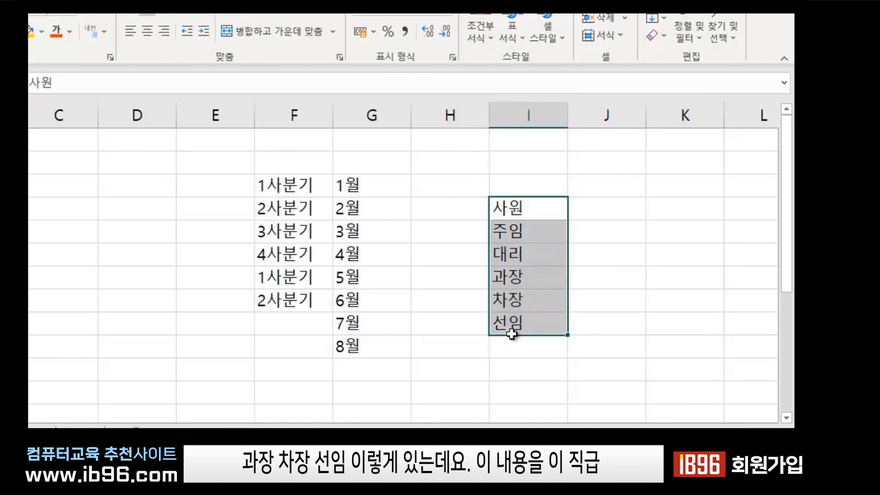
pyautogui.click(516, 206)
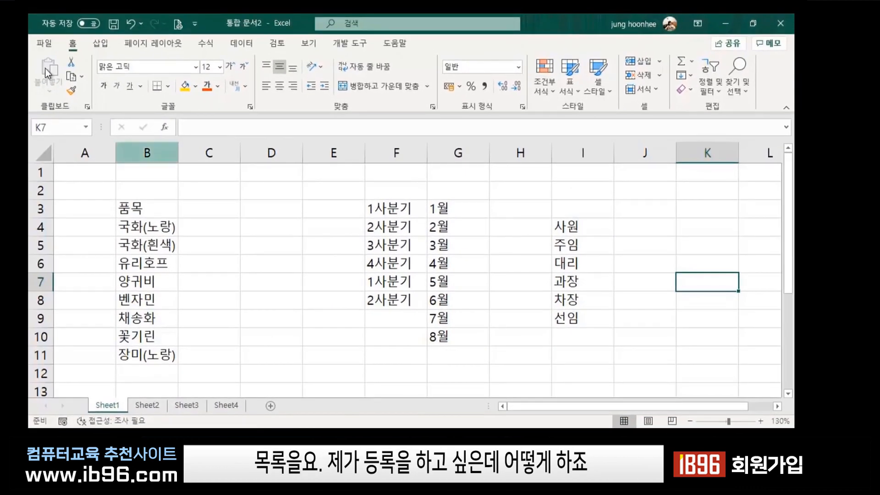
# Open Excel Options from the File menu's More list.
pyautogui.click(194, 221)
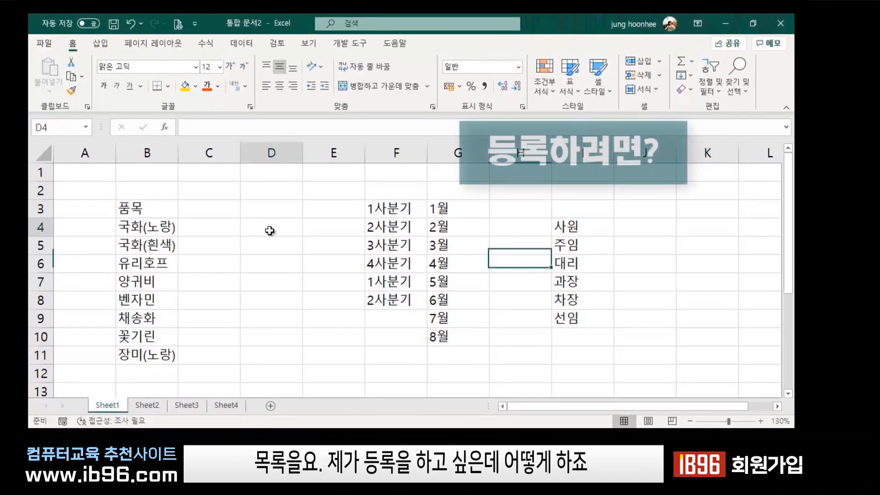
pyautogui.click(38, 43)
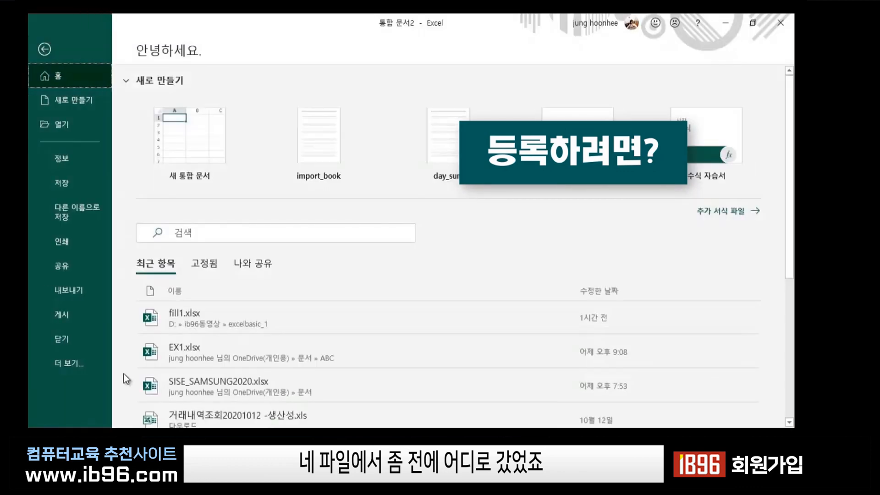
pyautogui.click(68, 363)
pyautogui.click(151, 415)
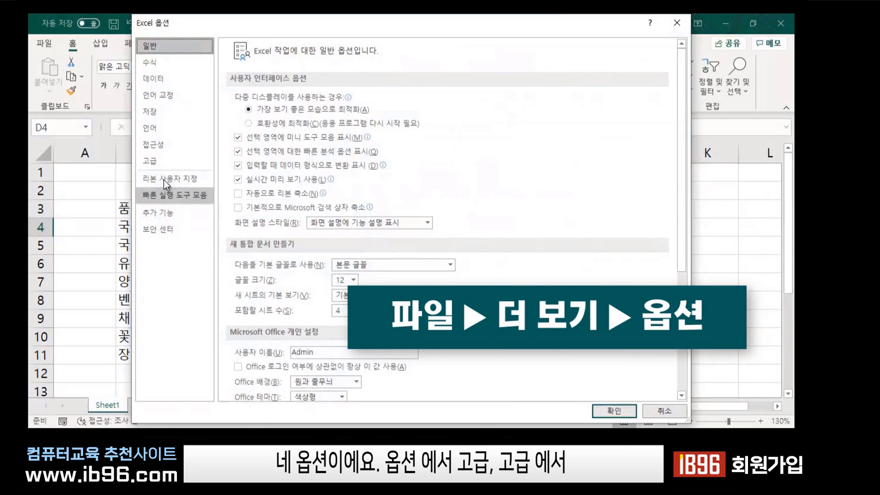
# On the Advanced page, scroll to General and open Edit Custom Lists.
pyautogui.click(155, 160)
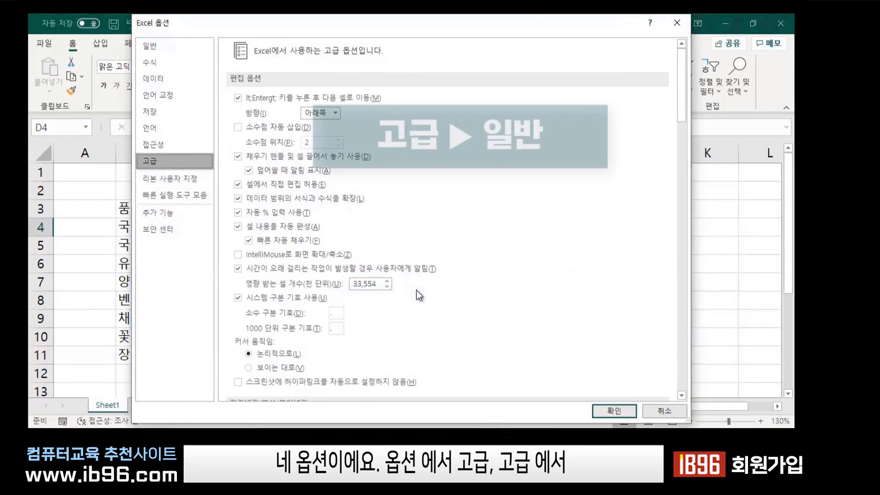
pyautogui.scroll(-1, 436, 296)
pyautogui.scroll(-10, 345, 243)
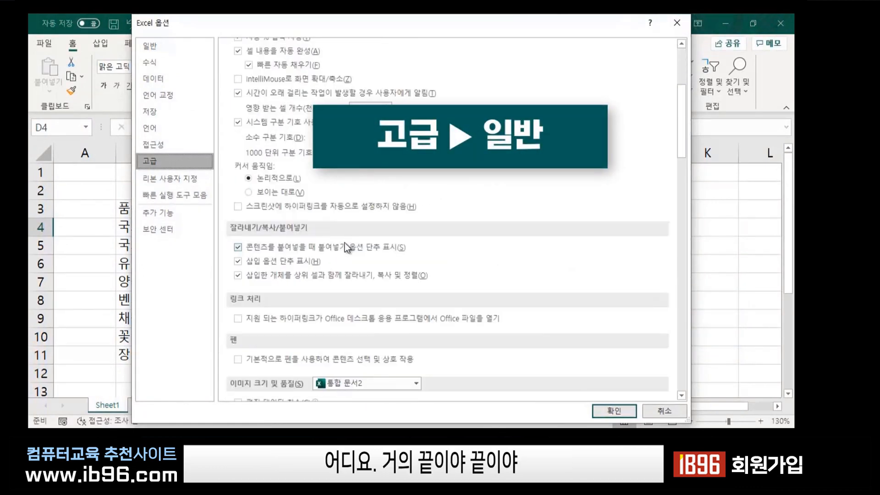
pyautogui.scroll(-15, 348, 298)
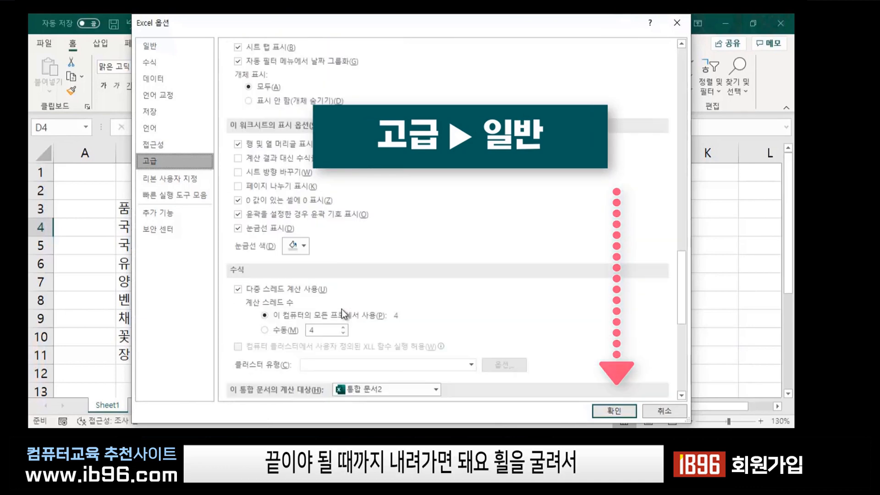
pyautogui.scroll(-1, 394, 285)
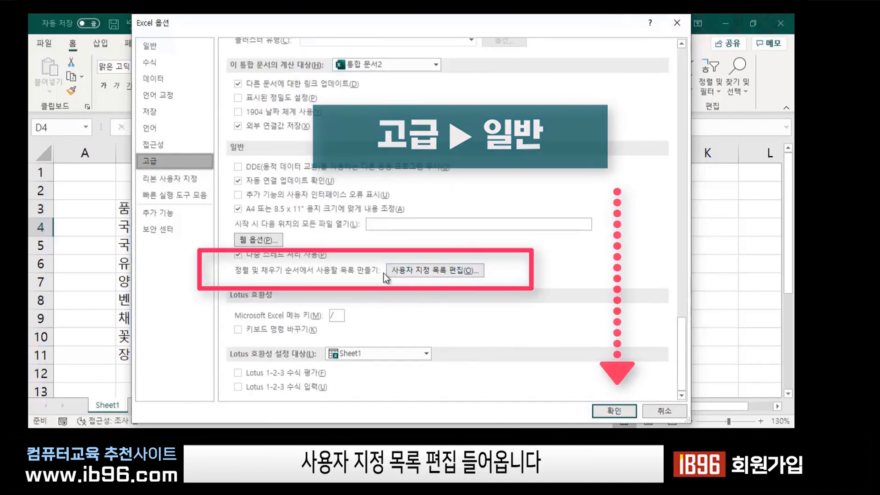
pyautogui.click(443, 274)
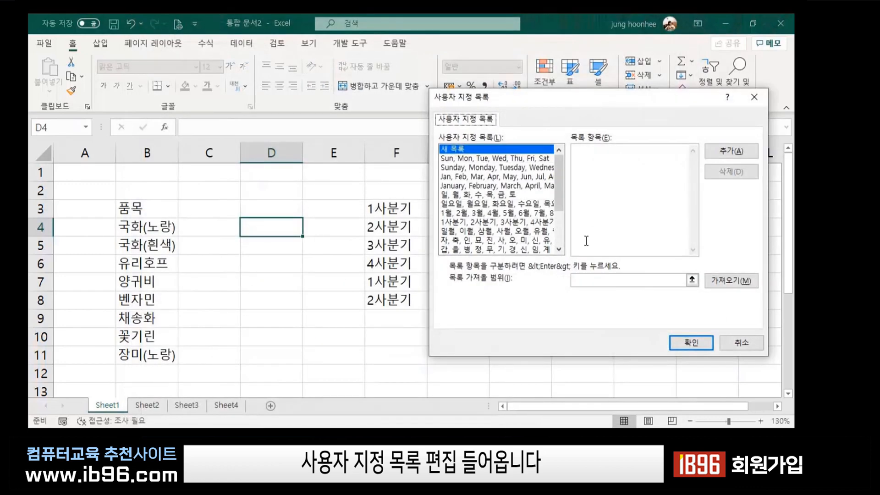
# Import the ranks from $I$4:$I$9 as a custom list and close with OK.
pyautogui.moveTo(568, 98); pyautogui.dragTo(229, 101)
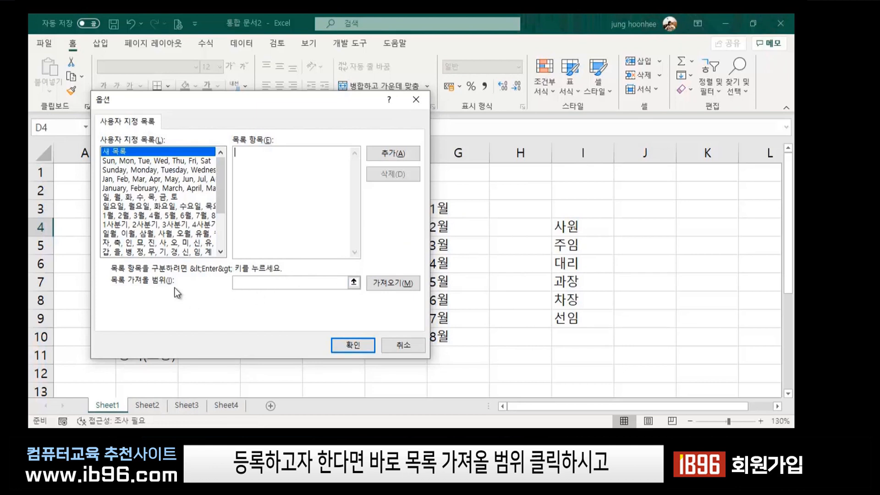
pyautogui.click(251, 283)
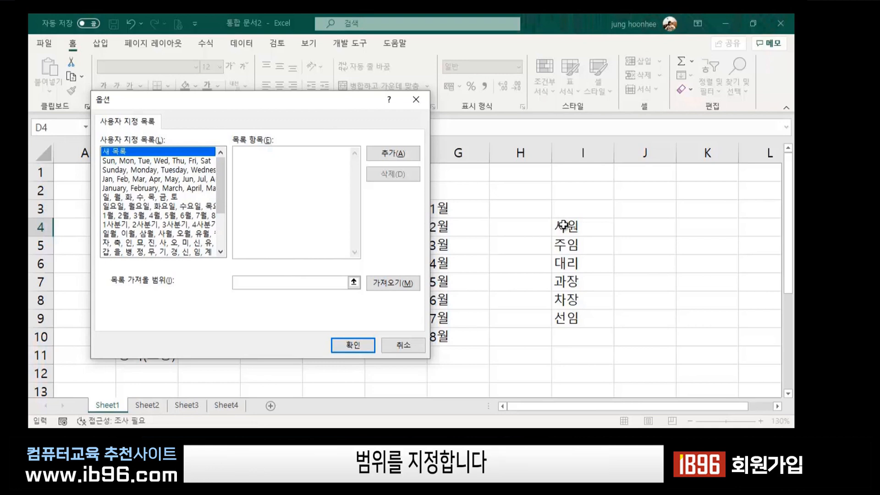
pyautogui.moveTo(564, 225); pyautogui.dragTo(564, 319)
pyautogui.click(404, 284)
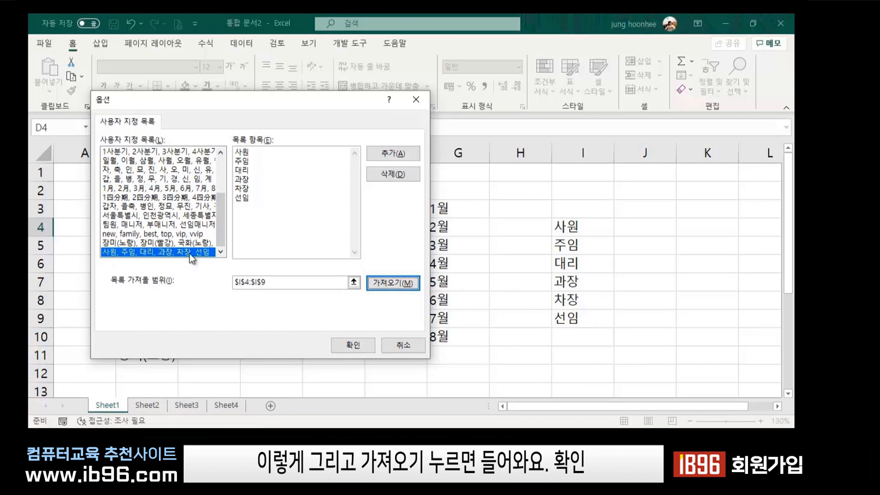
pyautogui.click(348, 344)
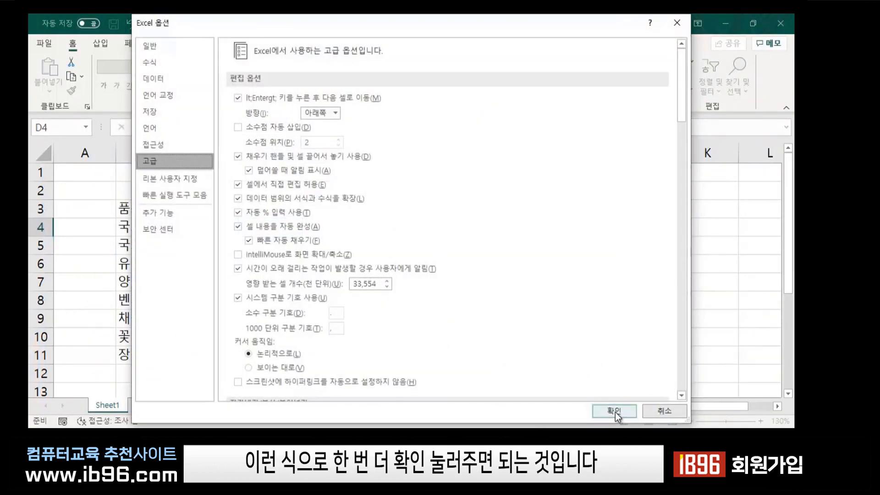
# Apply the Excel options and clear the old job titles from I4:I9.
pyautogui.click(615, 413)
pyautogui.click(568, 369)
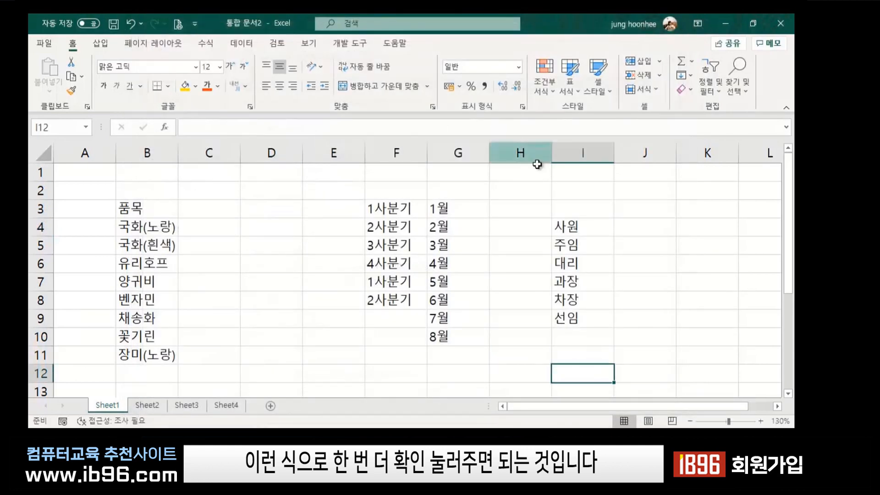
pyautogui.click(574, 226)
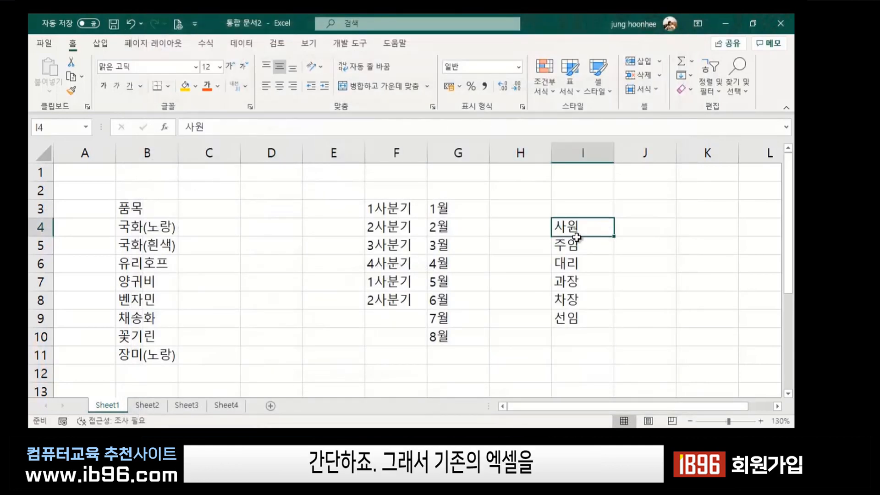
pyautogui.moveTo(576, 236); pyautogui.dragTo(579, 321)
pyautogui.press('Delete')
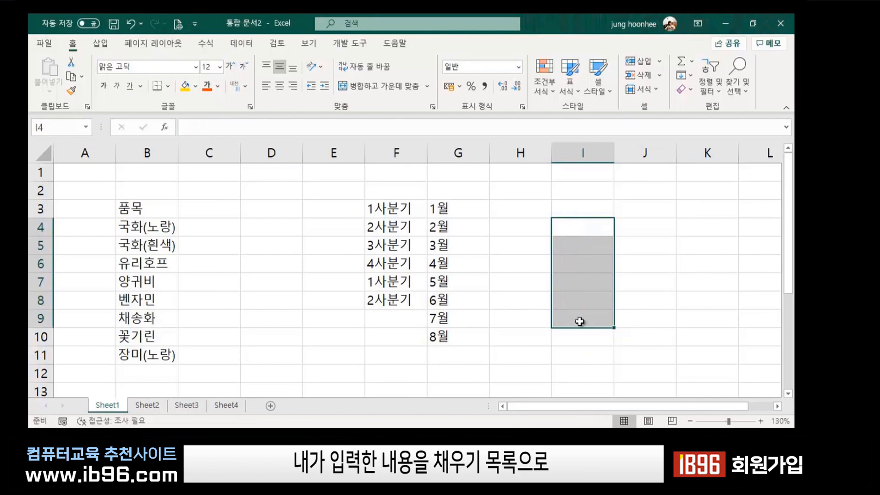
pyautogui.click(680, 252)
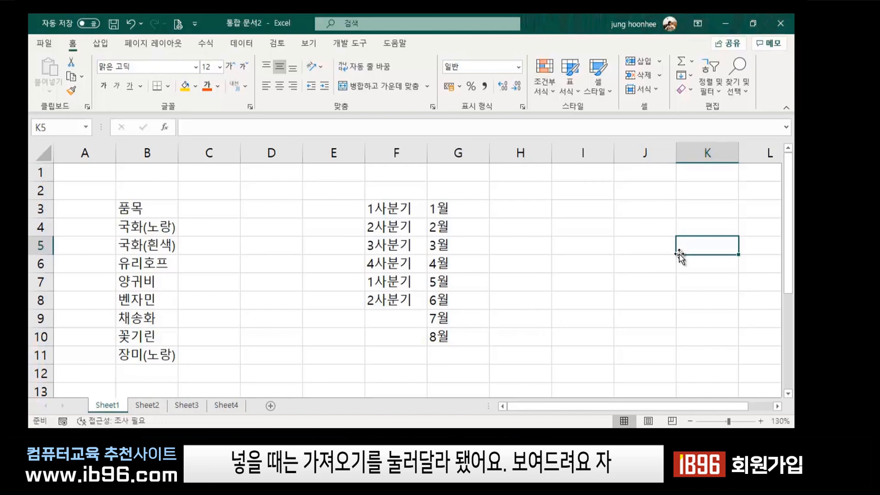
# Enter 사원 in I3 and autofill the rank list down to I10, 사원 through 주임.
pyautogui.click(568, 211)
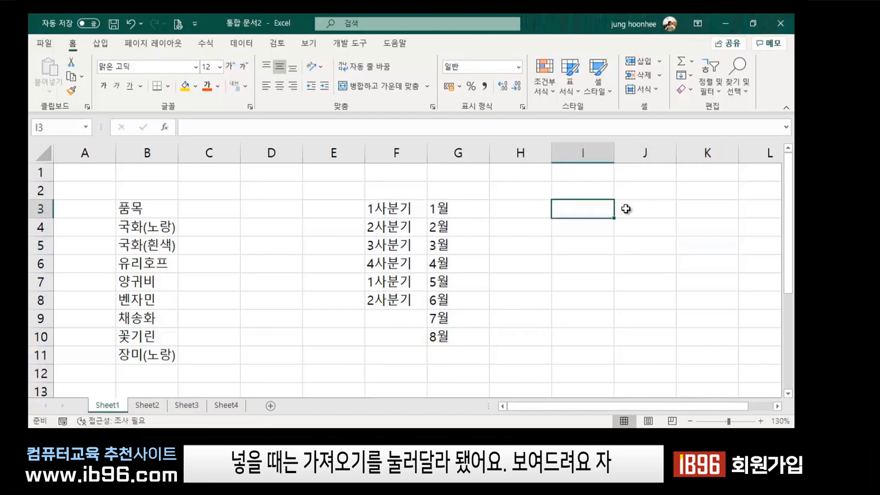
pyautogui.write('사원')
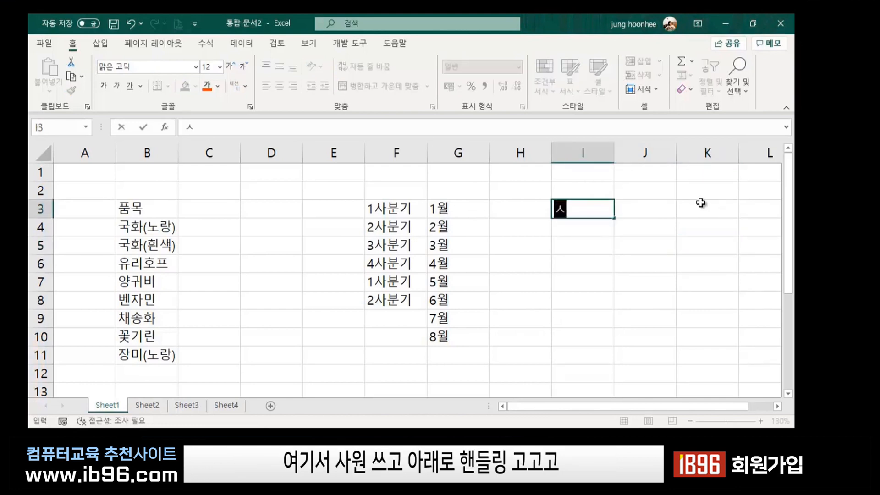
pyautogui.press('Return')
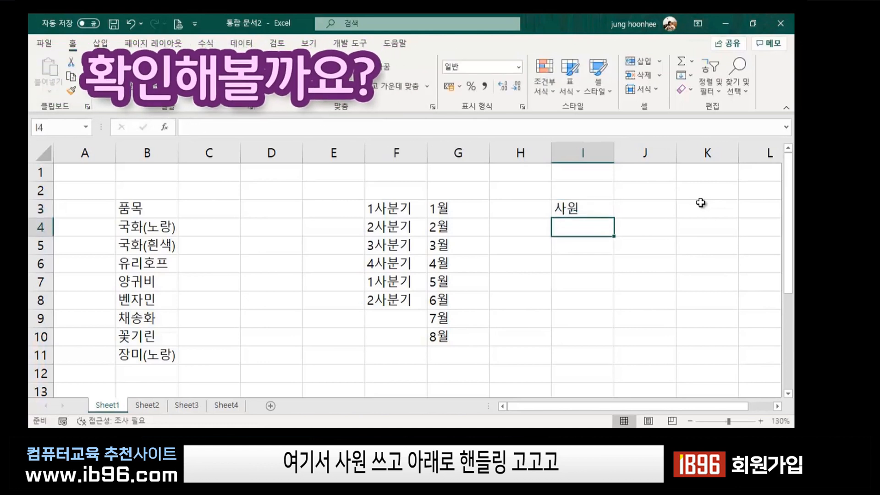
pyautogui.click(603, 211)
pyautogui.moveTo(618, 220); pyautogui.dragTo(618, 345)
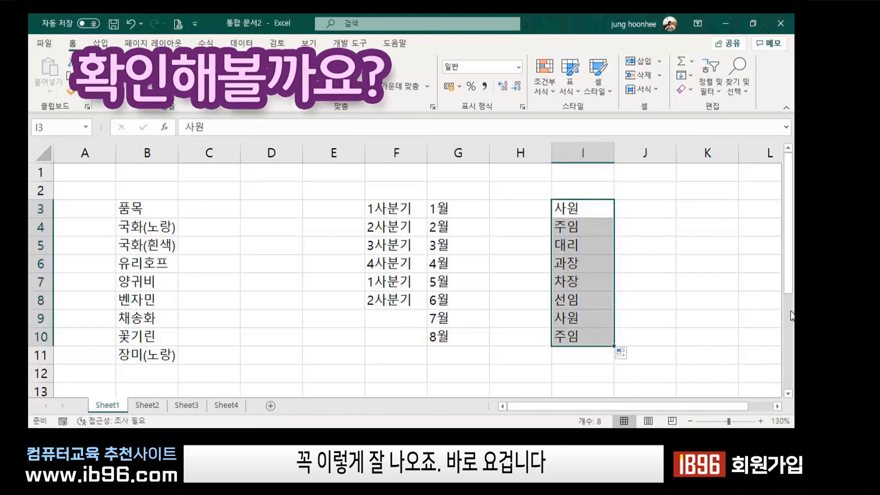
pyautogui.click(673, 278)
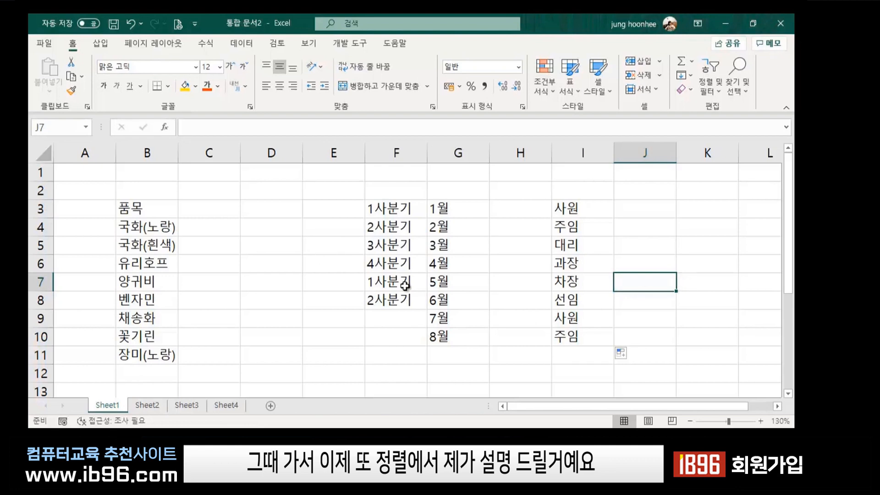
pyautogui.click(326, 343)
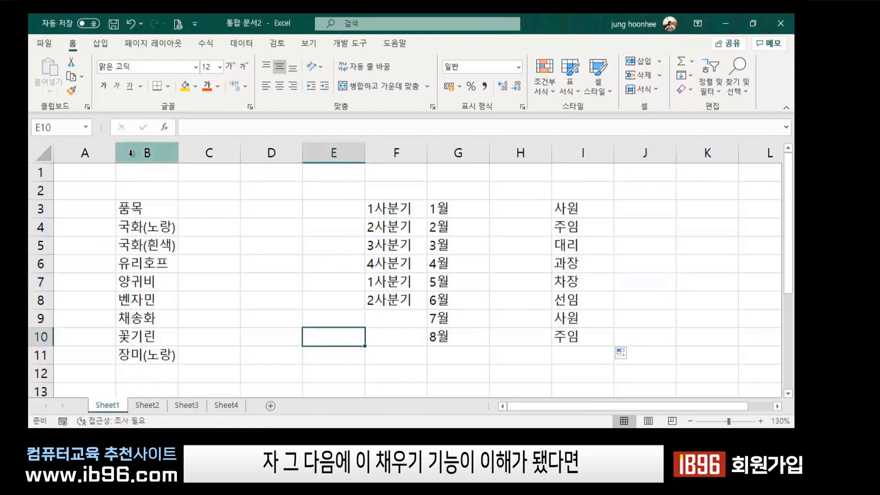
pyautogui.click(219, 219)
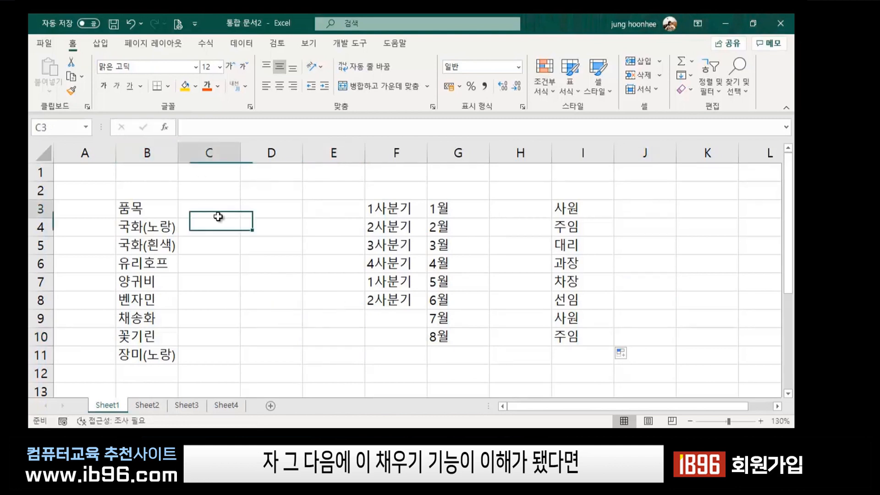
pyautogui.click(306, 223)
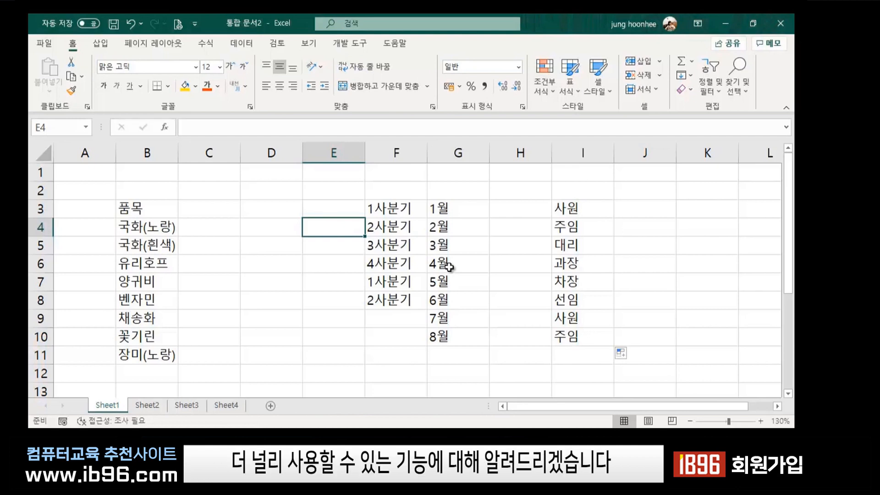
pyautogui.click(249, 316)
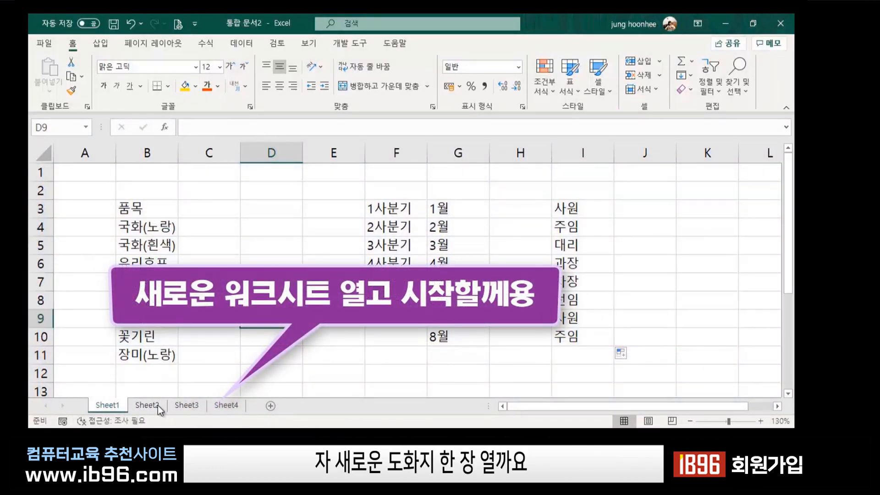
# On Sheet2, enter 10 in C3 and 20 in C4.
pyautogui.click(144, 407)
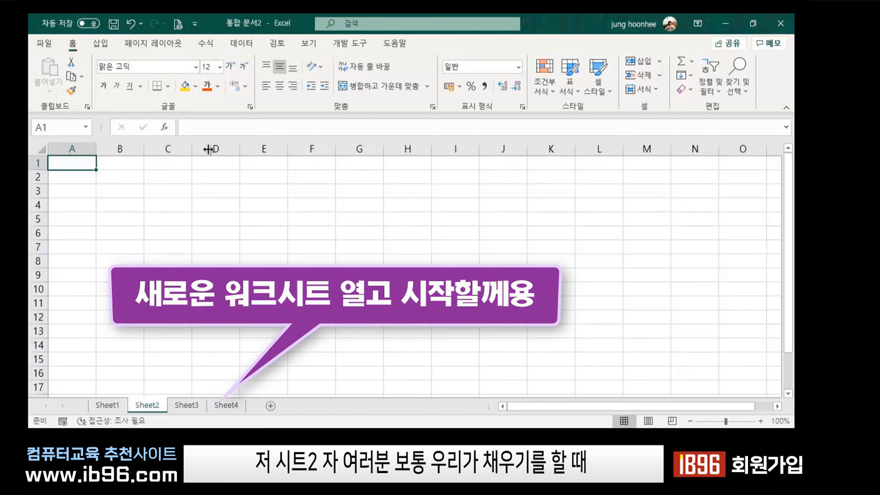
pyautogui.click(261, 163)
pyautogui.click(232, 235)
pyautogui.click(165, 191)
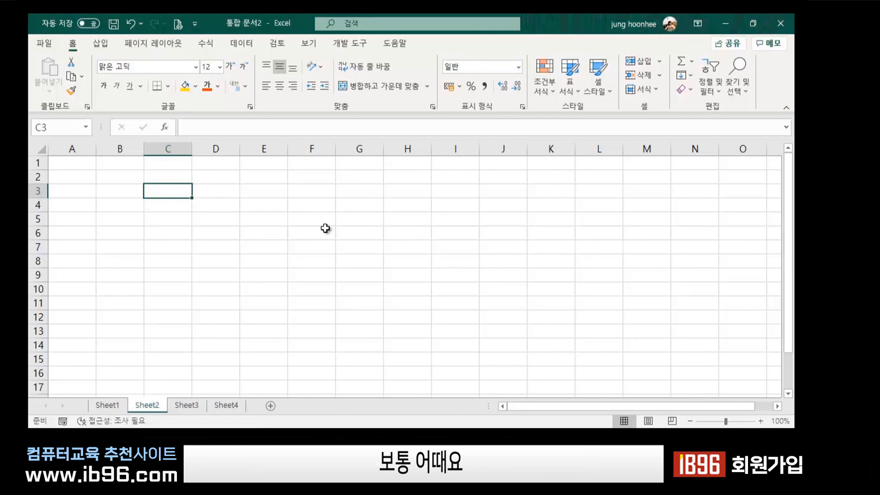
pyautogui.write('10')
pyautogui.press('Return')
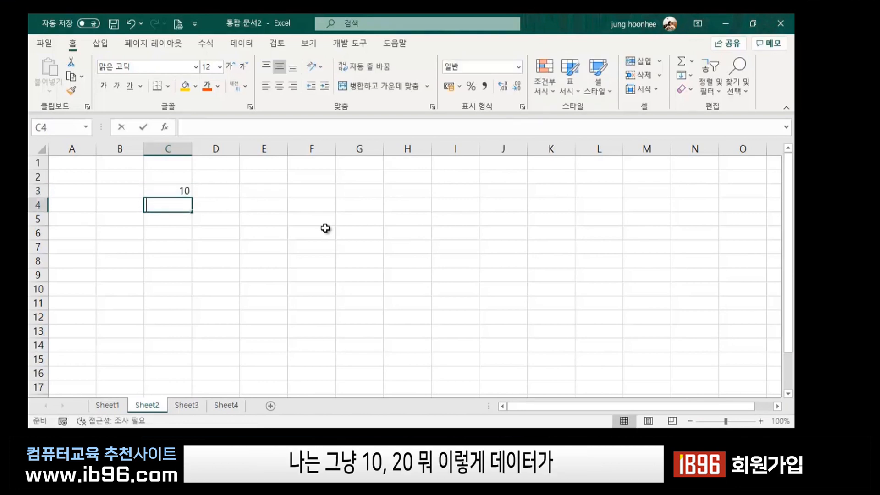
pyautogui.write('20')
pyautogui.press('Return')
# Extend the 10, 20 series down to C11 so it reaches 90.
pyautogui.moveTo(179, 190); pyautogui.dragTo(187, 306)
pyautogui.click(329, 313)
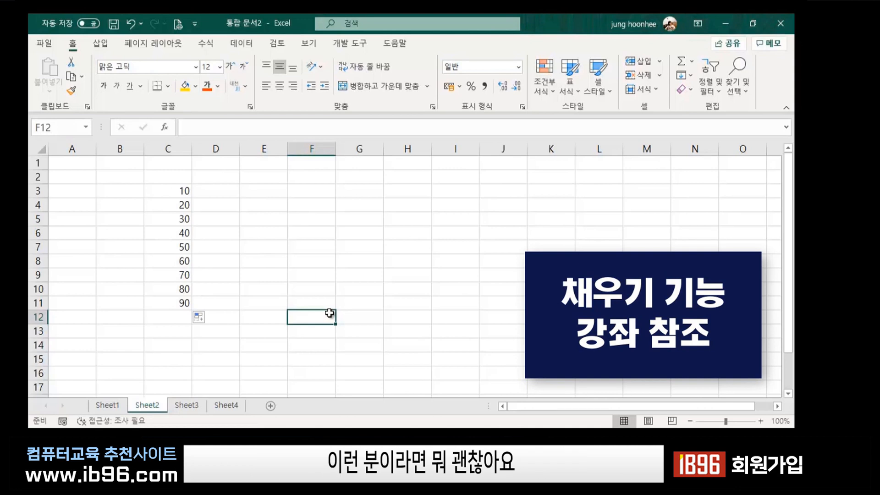
pyautogui.click(284, 233)
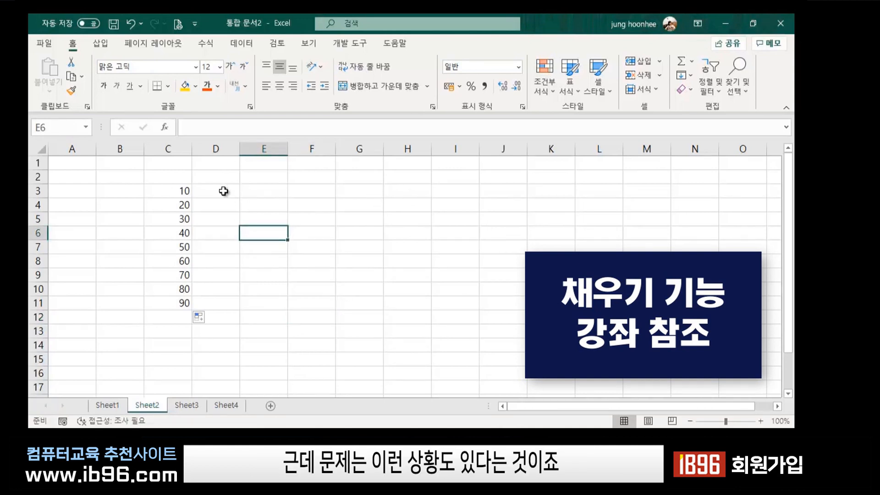
pyautogui.click(269, 190)
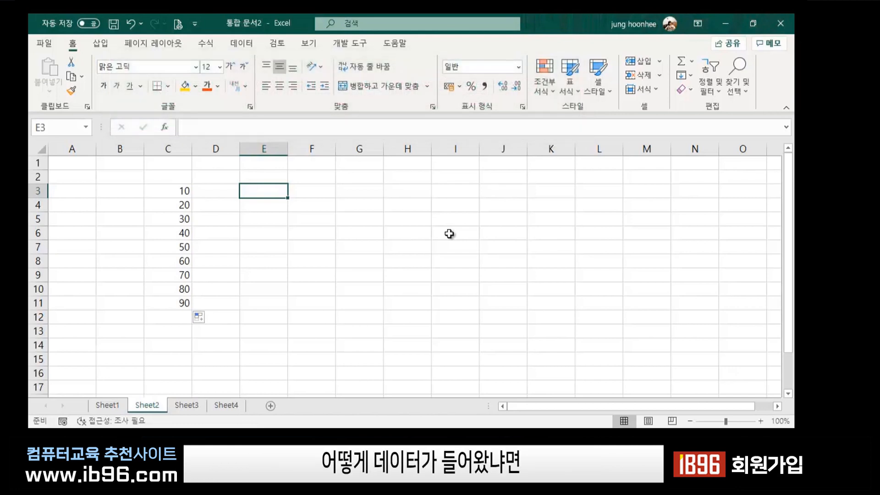
# Enter the 주소 heading in E3 and widen column E.
pyautogui.write('주소')
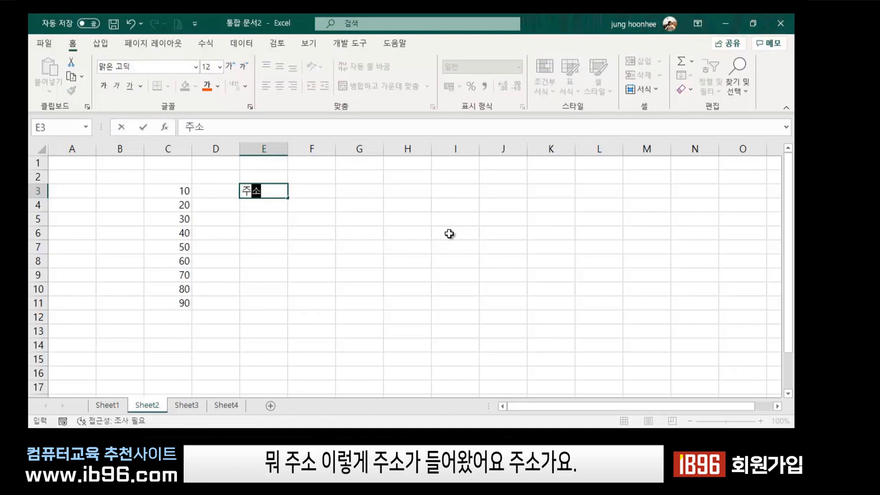
pyautogui.press('Return')
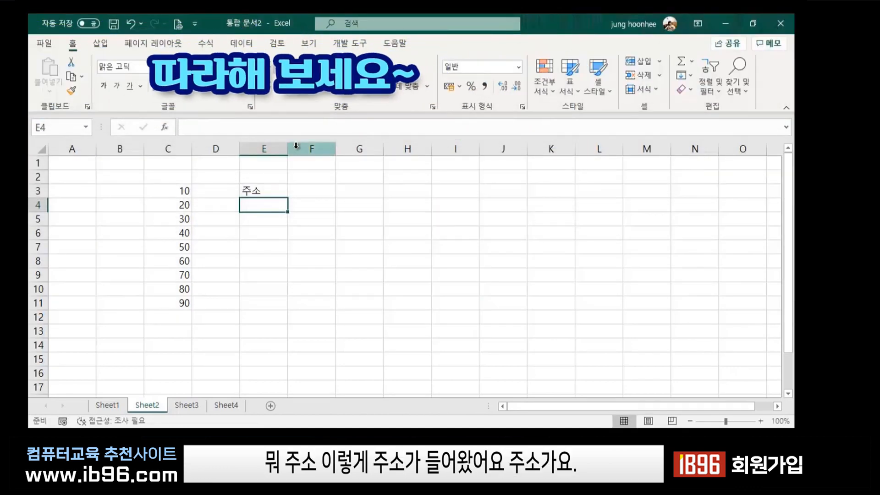
pyautogui.moveTo(287, 152); pyautogui.dragTo(332, 153)
# Type five addresses into E4:E8, from 서울 마포구 망원2동 to 인천광역시 강화읍.
pyautogui.write('서울 마포구')
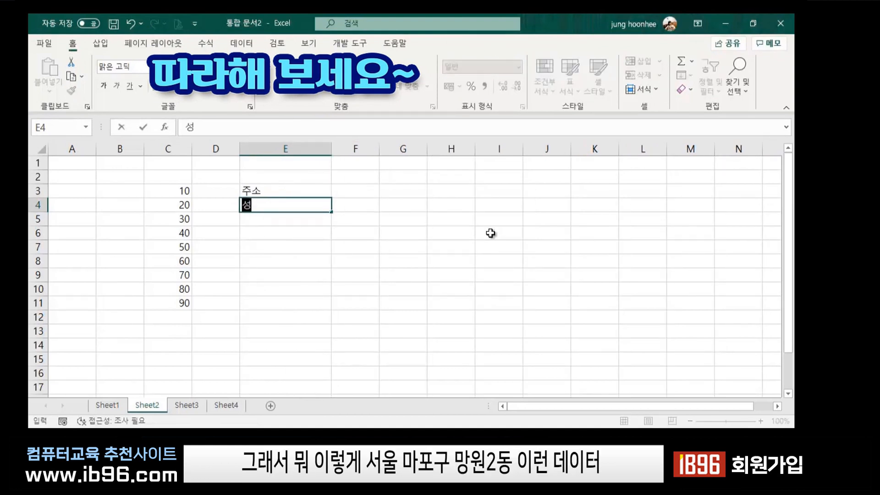
pyautogui.write(' 망원2')
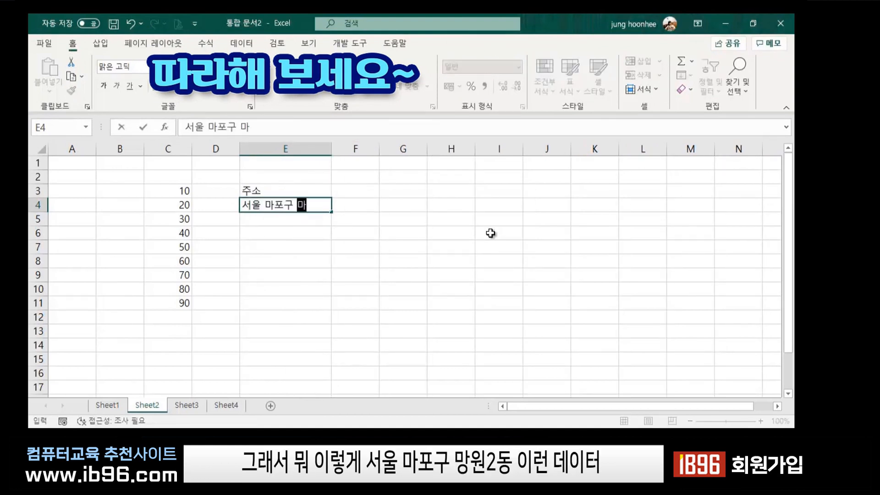
pyautogui.write('동')
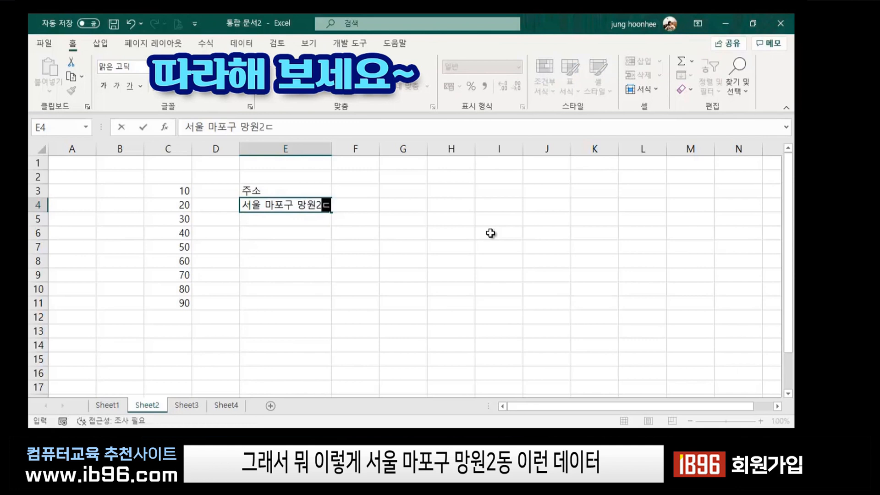
pyautogui.press('Return')
pyautogui.write('서울')
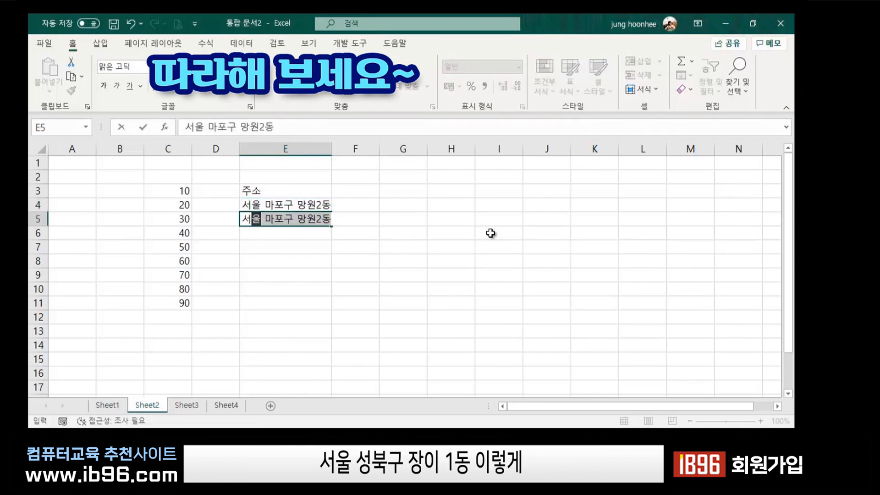
pyautogui.write(' 성북구 ')
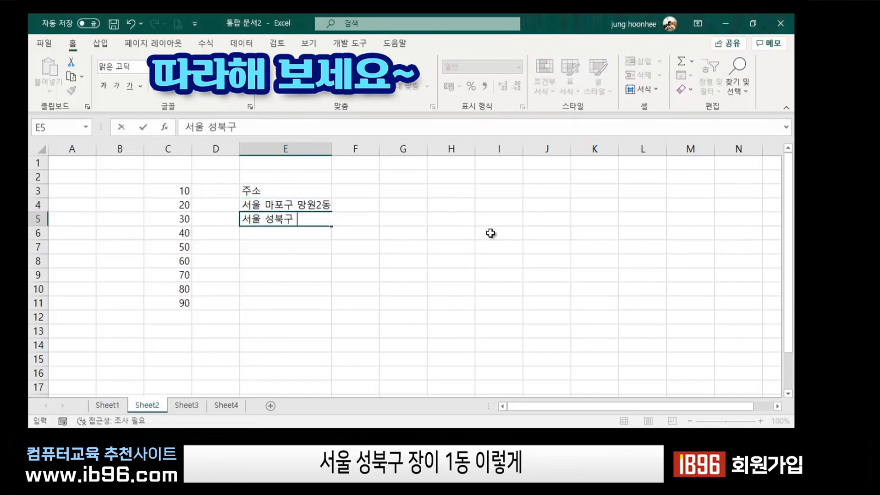
pyautogui.write('장위1동')
pyautogui.press('Return')
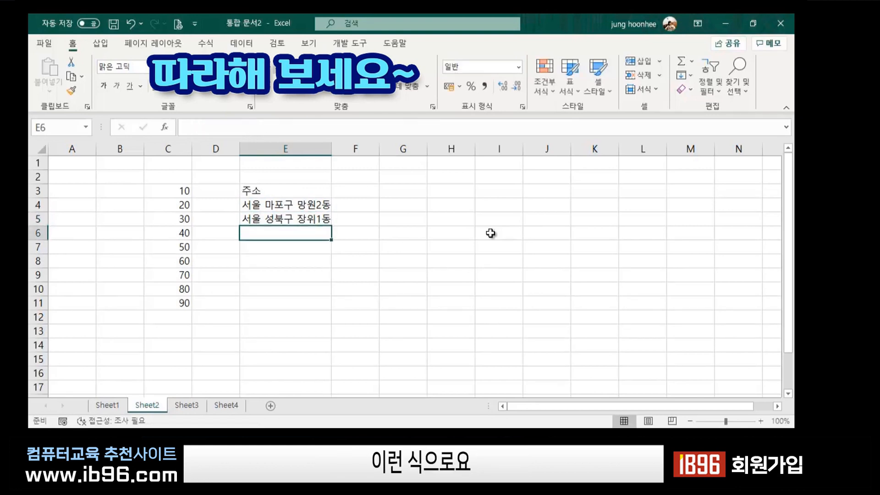
pyautogui.write('경기도 성')
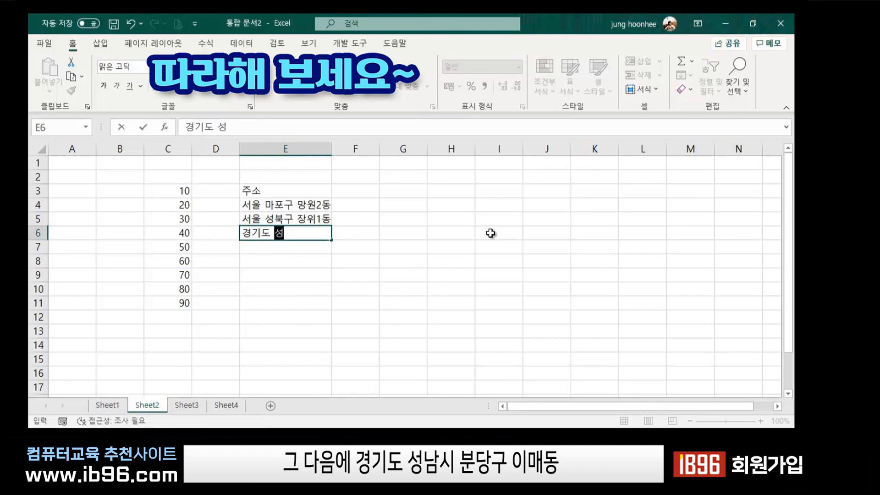
pyautogui.write('남시 분당ㄱ')
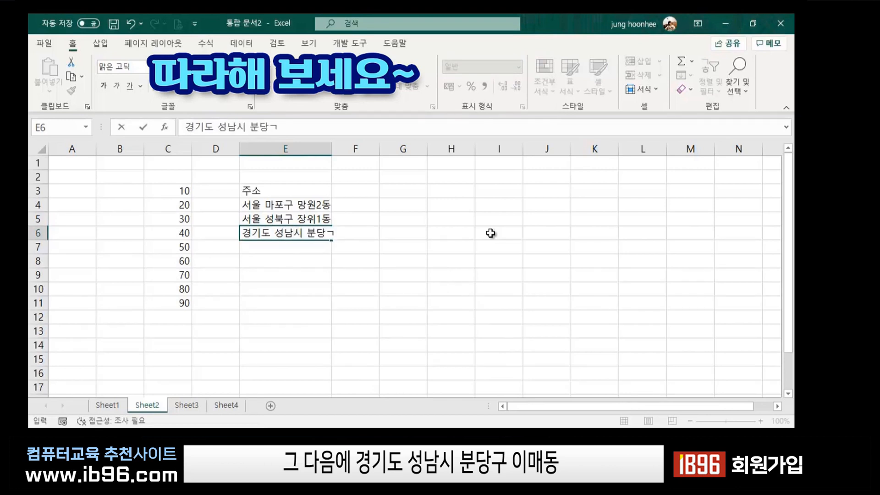
pyautogui.write('구 이매동')
pyautogui.press('Return')
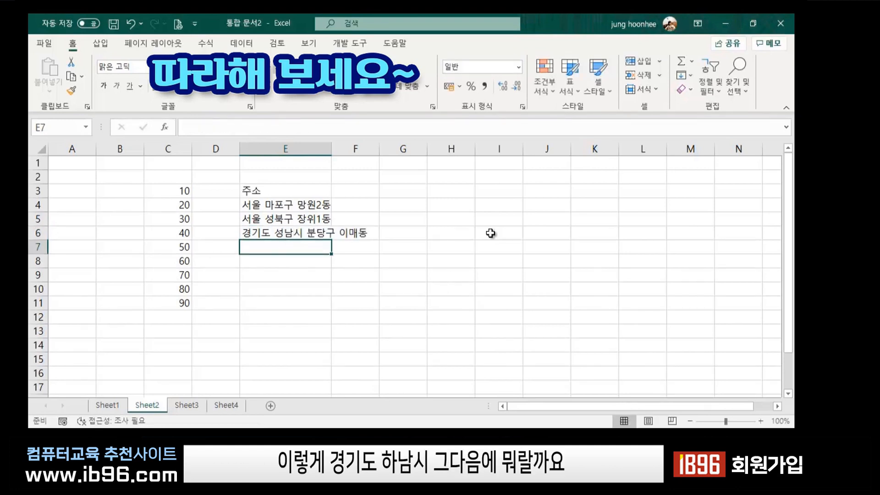
pyautogui.write('경기도 하나')
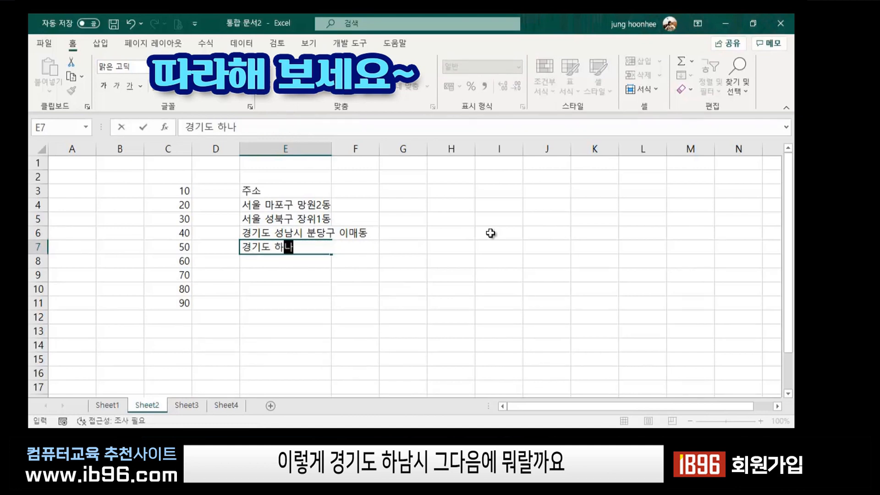
pyautogui.write('남시 푸')
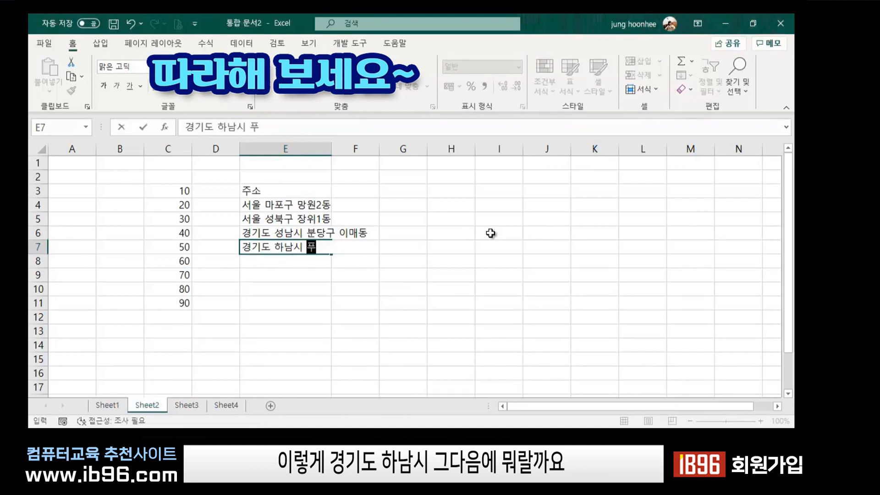
pyautogui.write('풍덕천동')
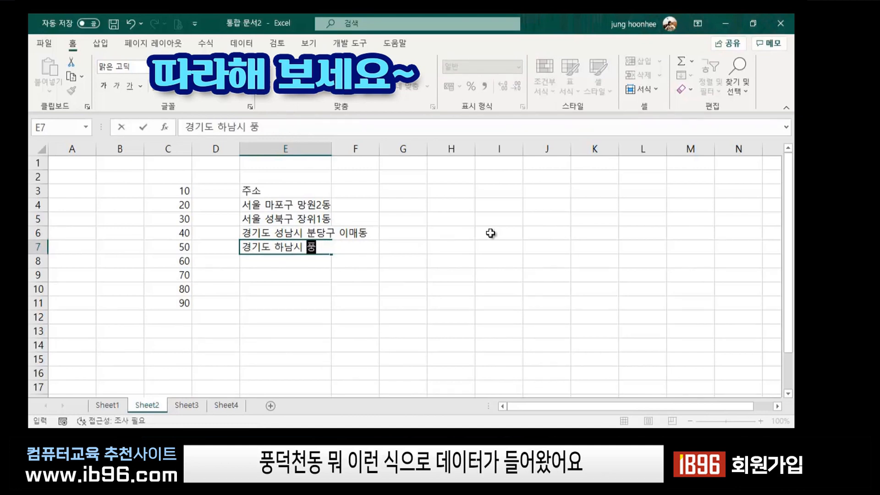
pyautogui.press('Return')
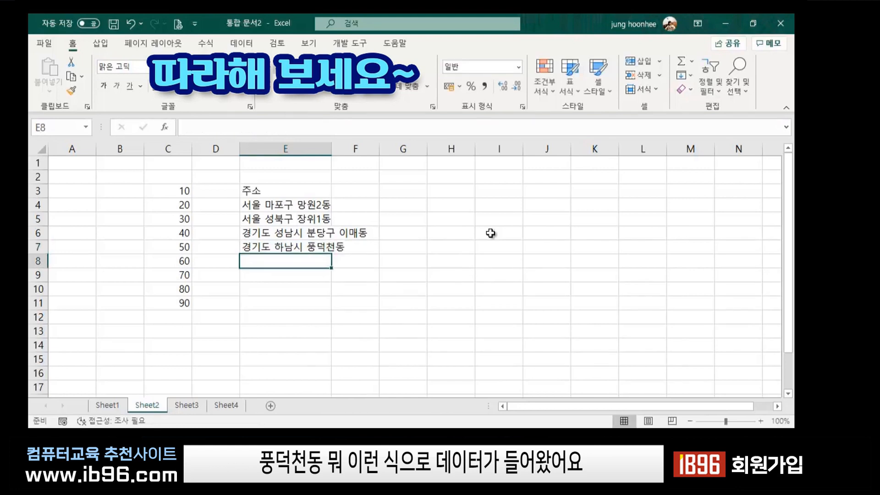
pyautogui.write('인천광')
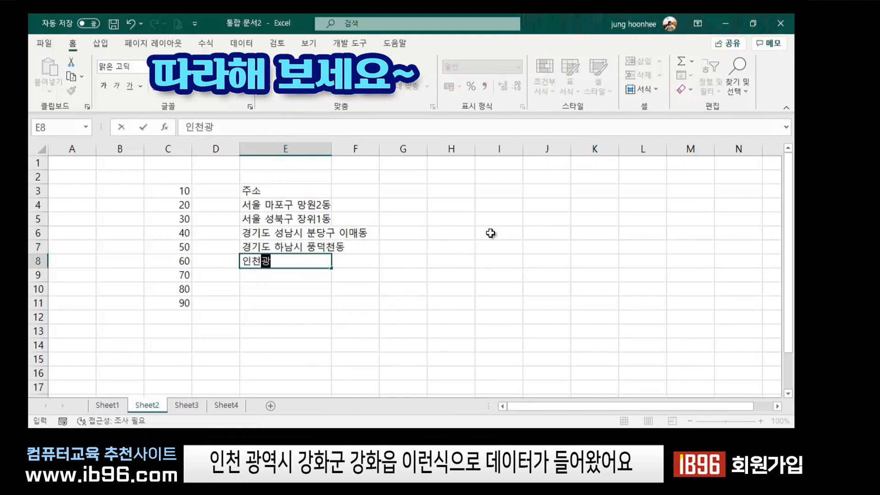
pyautogui.write('역시 강화')
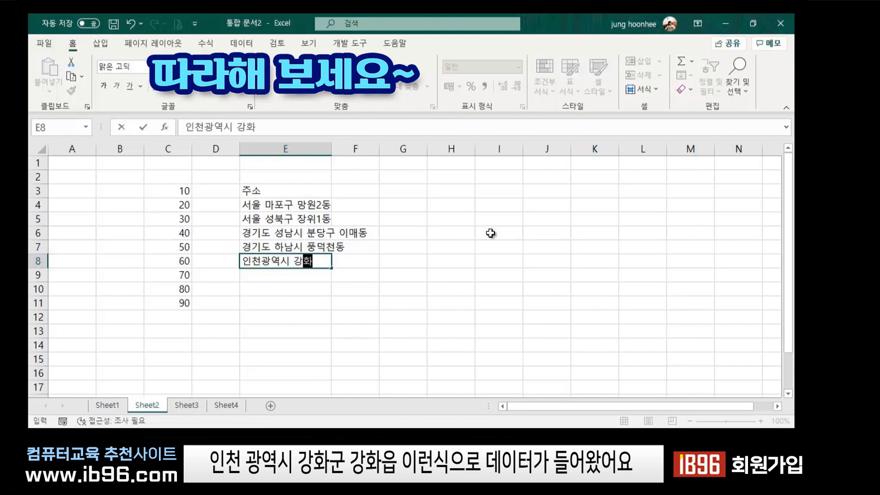
pyautogui.write('구ㄴ 강화읍')
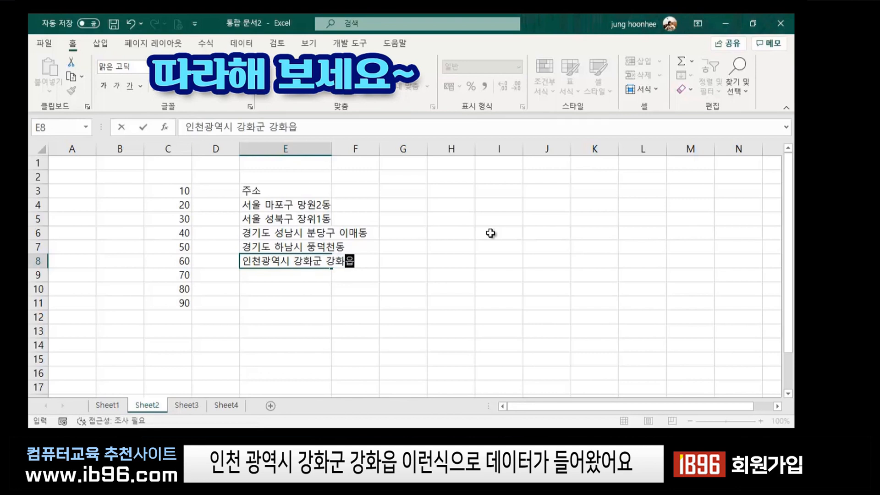
pyautogui.press('Return')
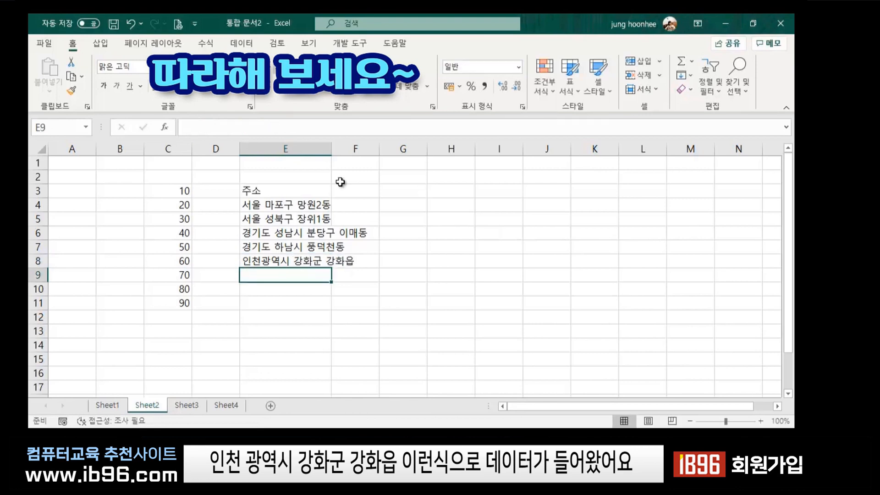
pyautogui.moveTo(331, 150); pyautogui.dragTo(382, 149)
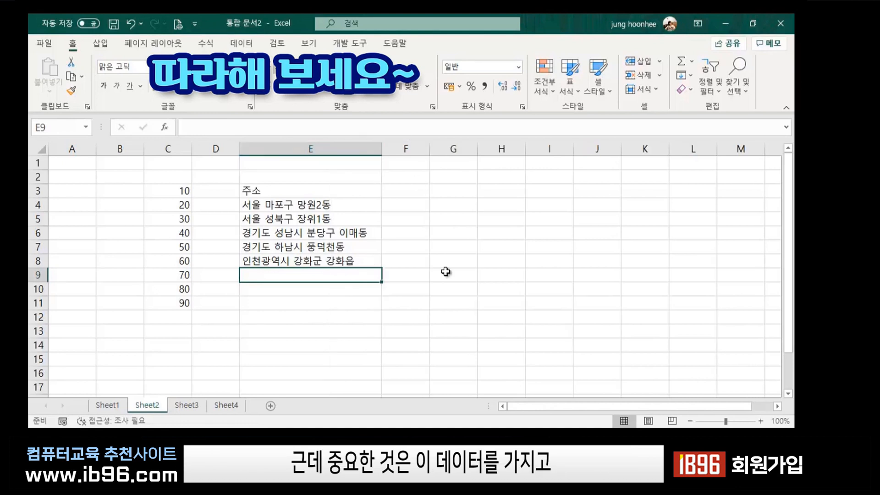
pyautogui.click(454, 275)
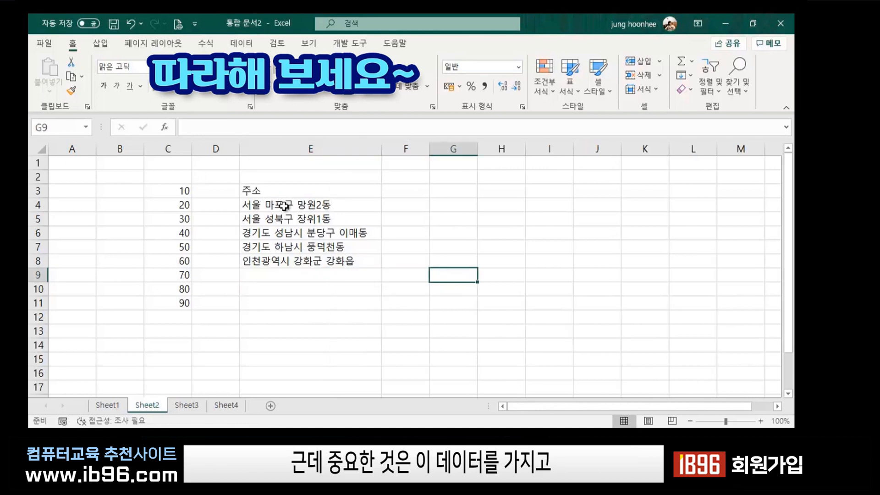
pyautogui.moveTo(282, 204); pyautogui.dragTo(277, 303)
pyautogui.click(545, 345)
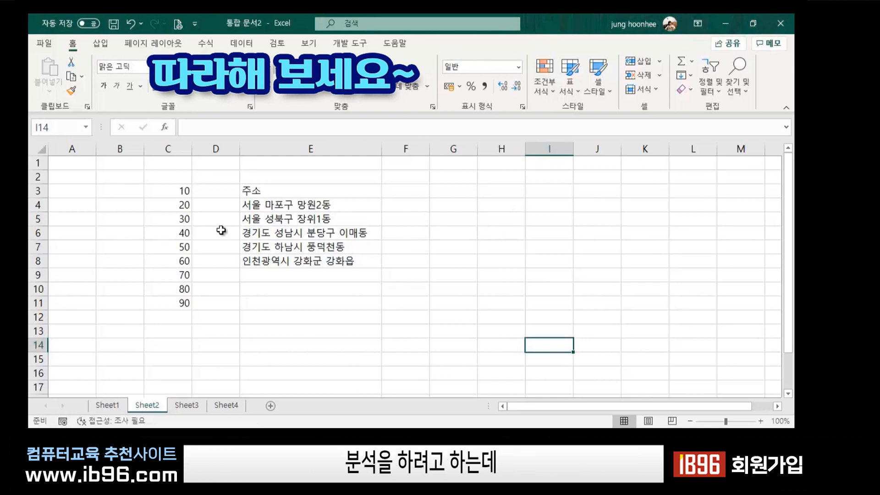
pyautogui.click(316, 288)
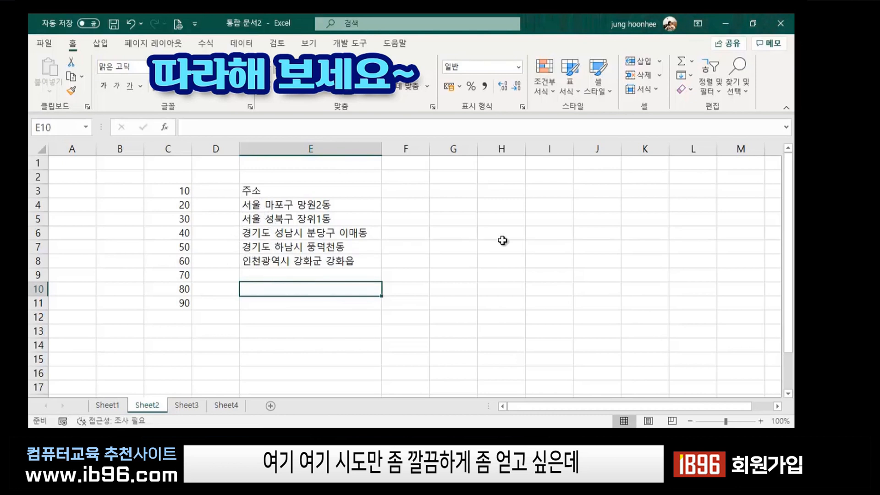
pyautogui.click(503, 242)
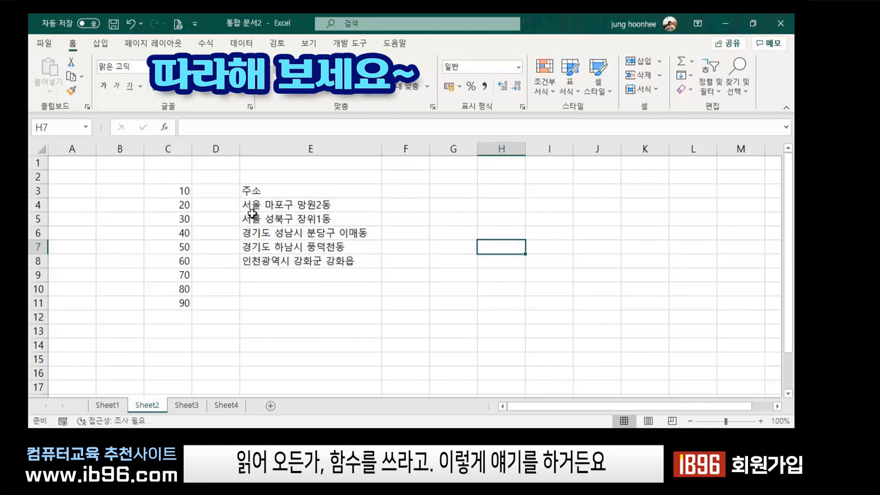
pyautogui.click(334, 285)
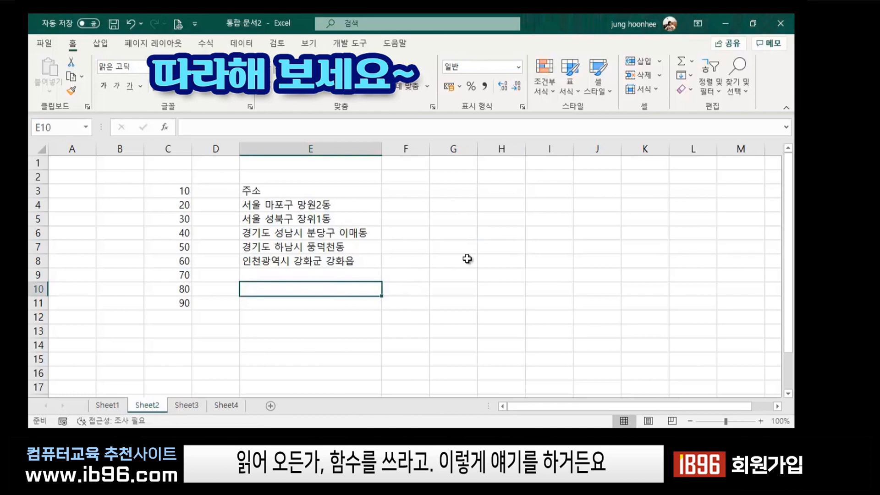
pyautogui.click(302, 189)
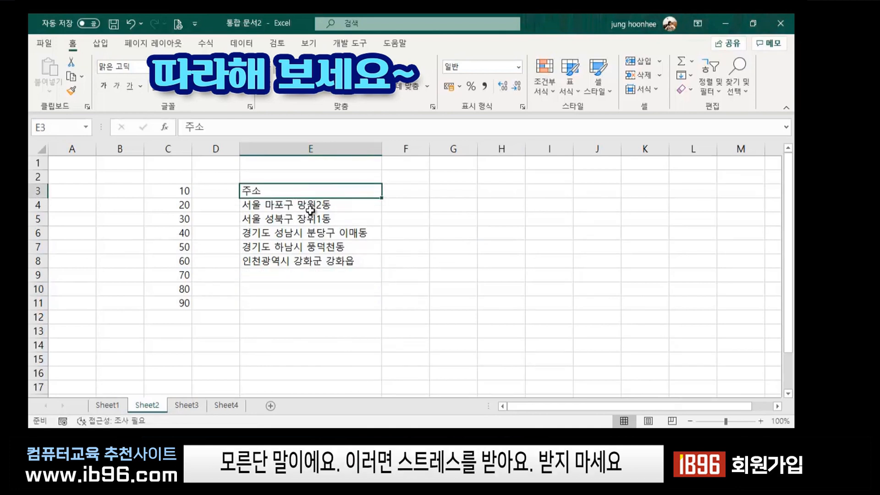
pyautogui.click(415, 192)
pyautogui.click(338, 194)
pyautogui.click(401, 190)
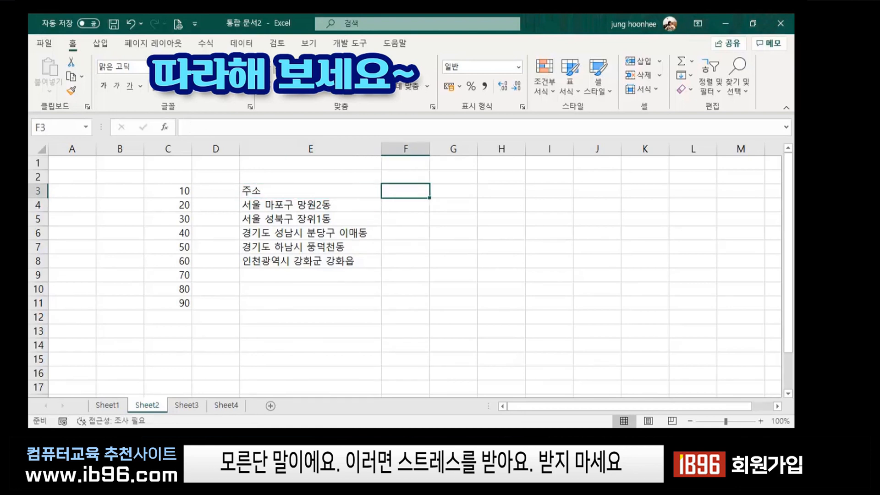
pyautogui.click(402, 206)
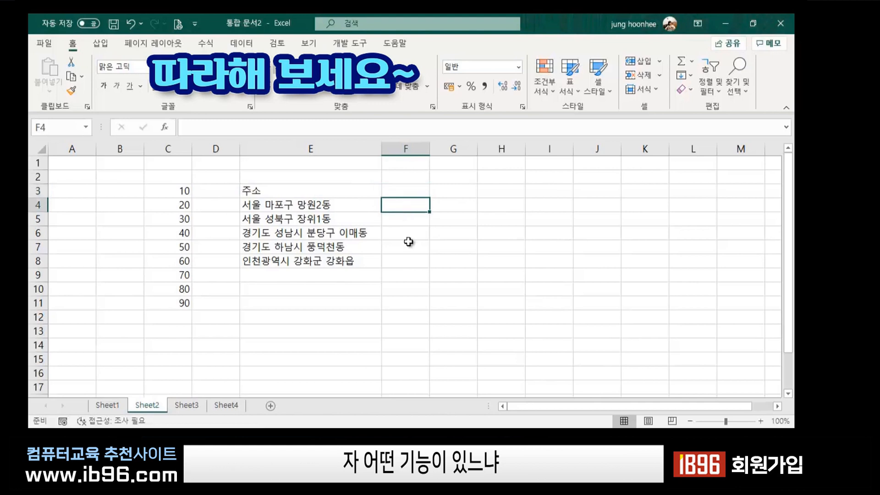
pyautogui.click(406, 244)
pyautogui.click(403, 206)
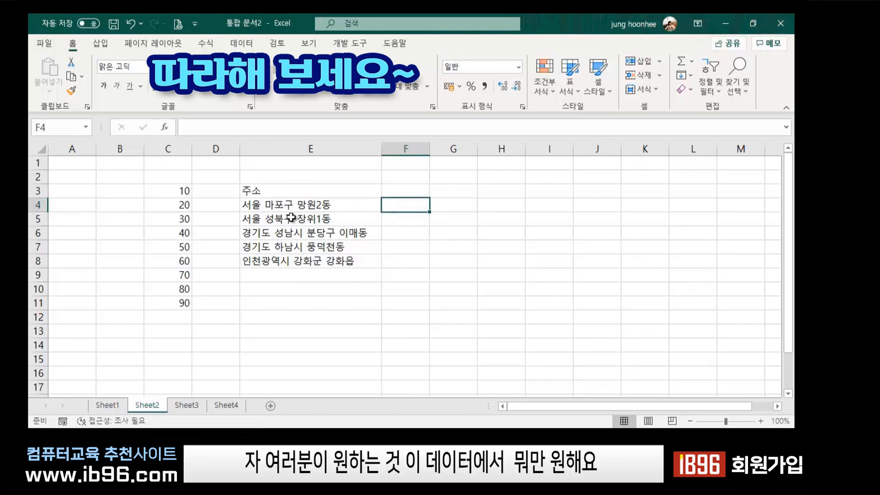
pyautogui.click(255, 204)
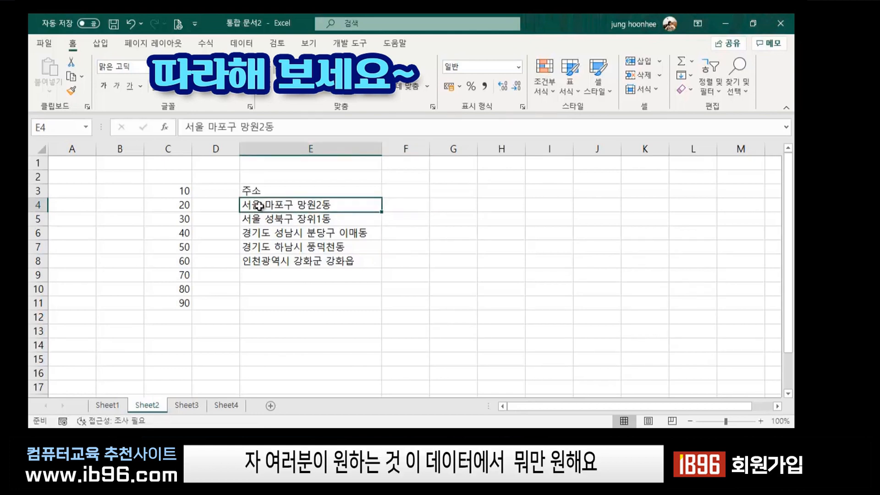
pyautogui.click(425, 207)
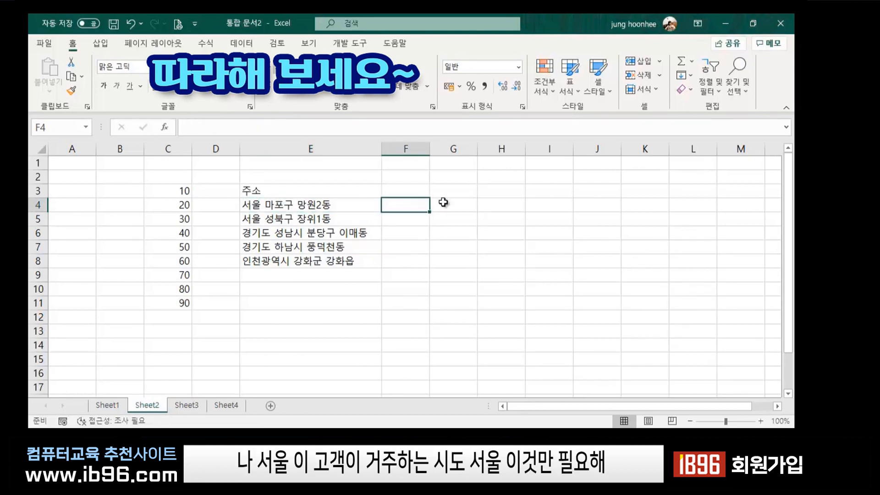
# Type 서울 in F4 and Flash Fill F4:F8 with 서울, 서울, 경기도, 경기도, 인천광역시.
pyautogui.write('ㅅㅓㅇ')
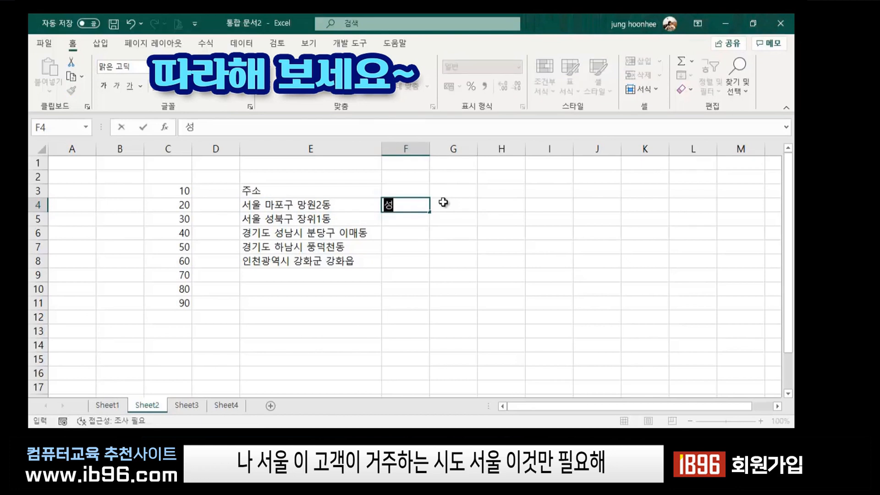
pyautogui.write('ㅜㄹ')
pyautogui.press('Return')
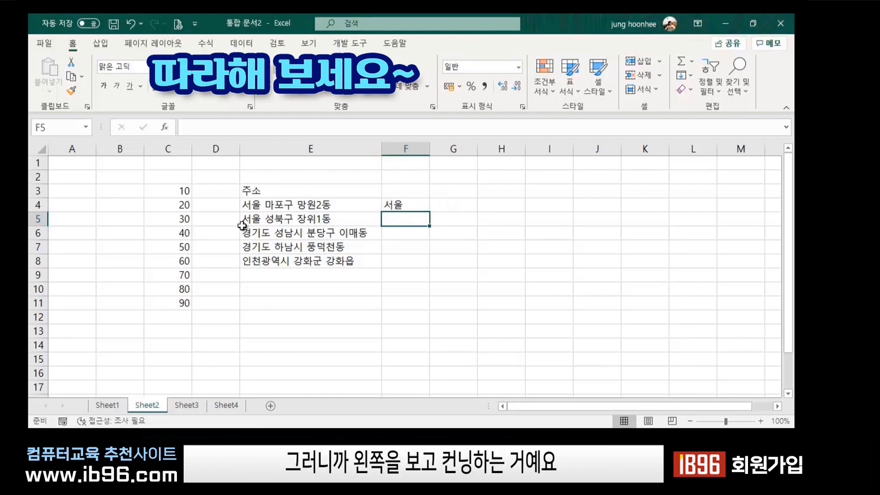
pyautogui.click(260, 206)
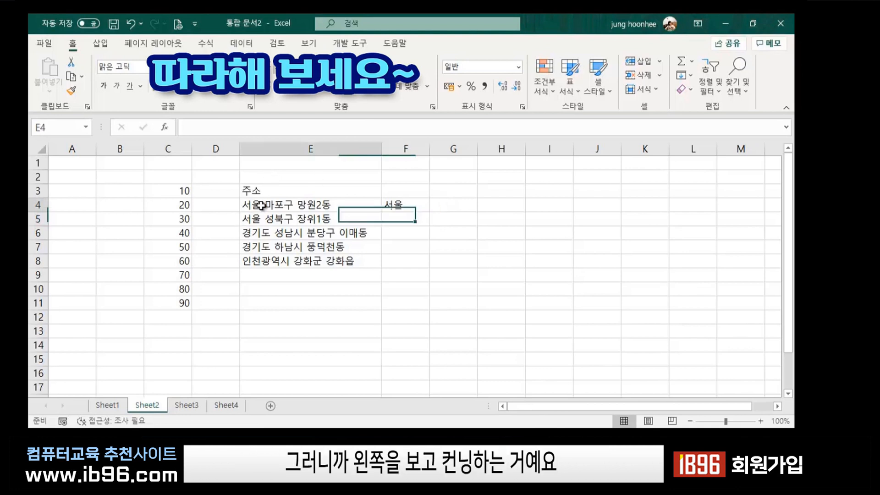
pyautogui.click(402, 207)
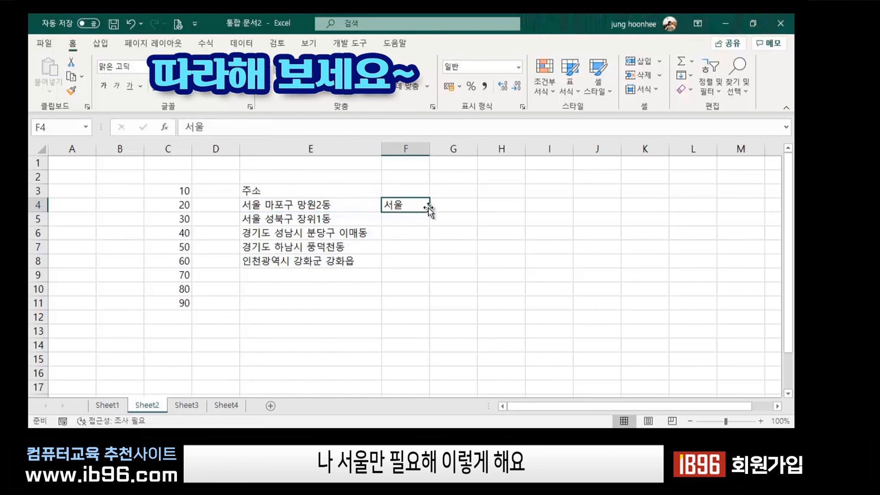
pyautogui.moveTo(408, 206); pyautogui.dragTo(407, 263)
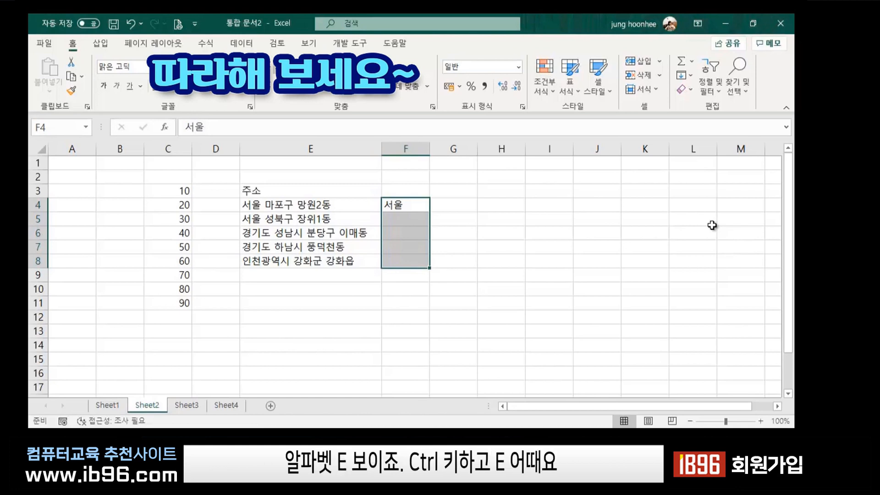
pyautogui.hotkey('ctrl', 'e')
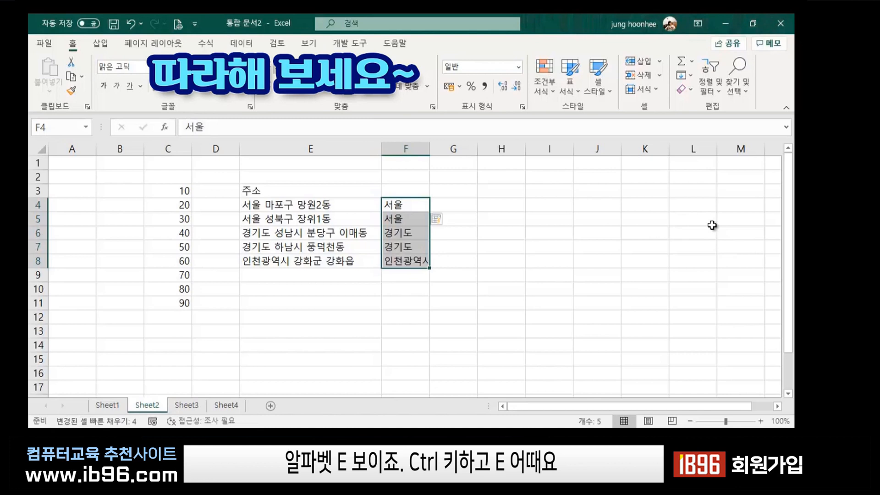
pyautogui.click(423, 318)
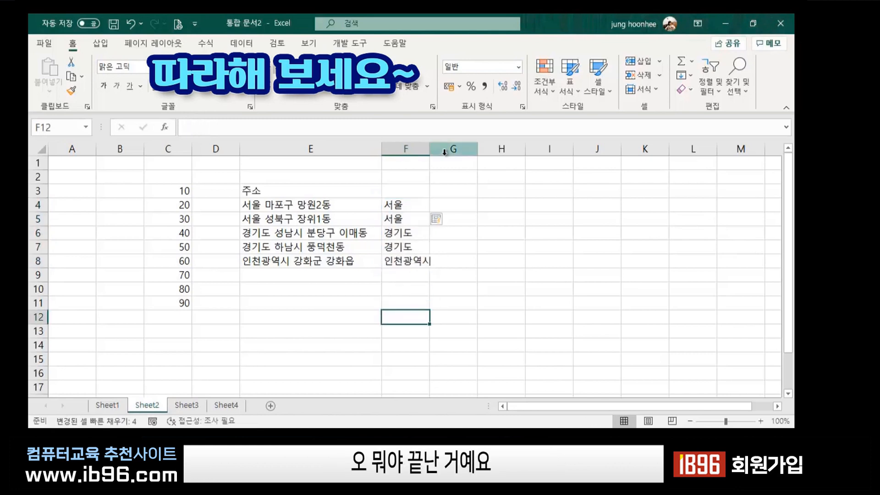
# Auto-fit column F so 인천광역시 shows in full.
pyautogui.doubleClick(431, 150)
pyautogui.click(509, 220)
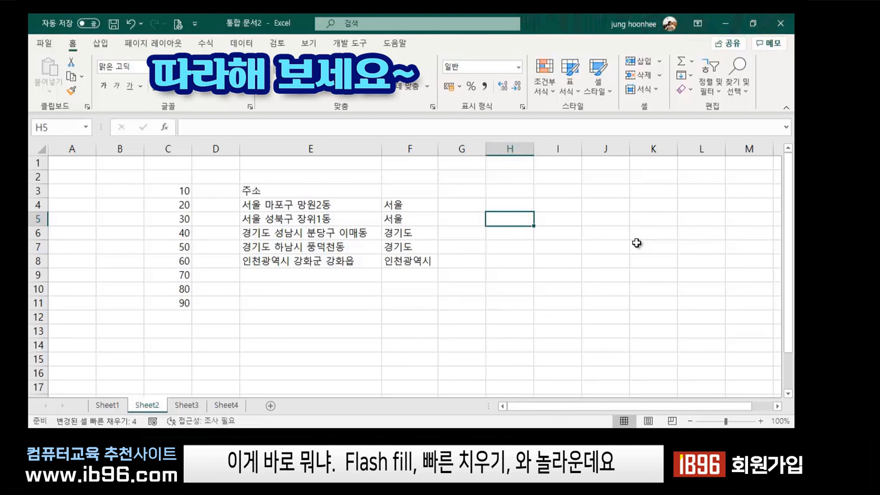
pyautogui.click(365, 277)
pyautogui.click(288, 205)
pyautogui.click(404, 220)
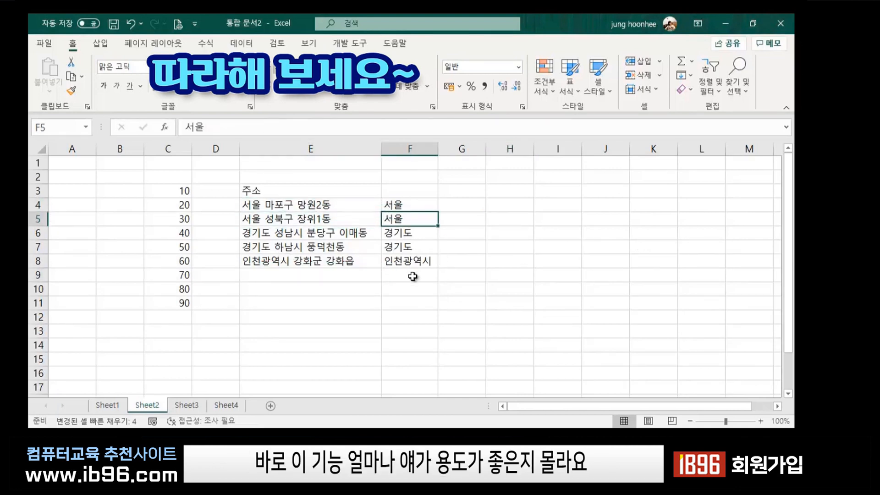
pyautogui.click(411, 276)
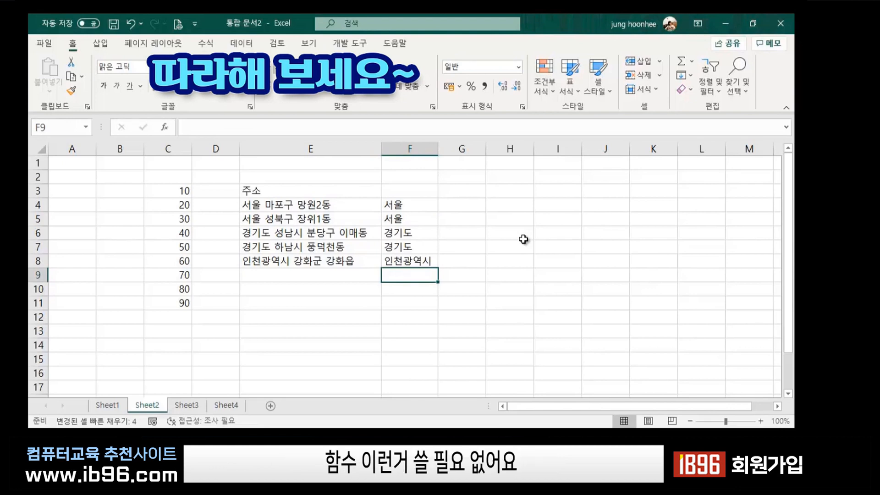
# Compare the addresses in column E with their extracted regions, ending on cell G4.
pyautogui.click(374, 262)
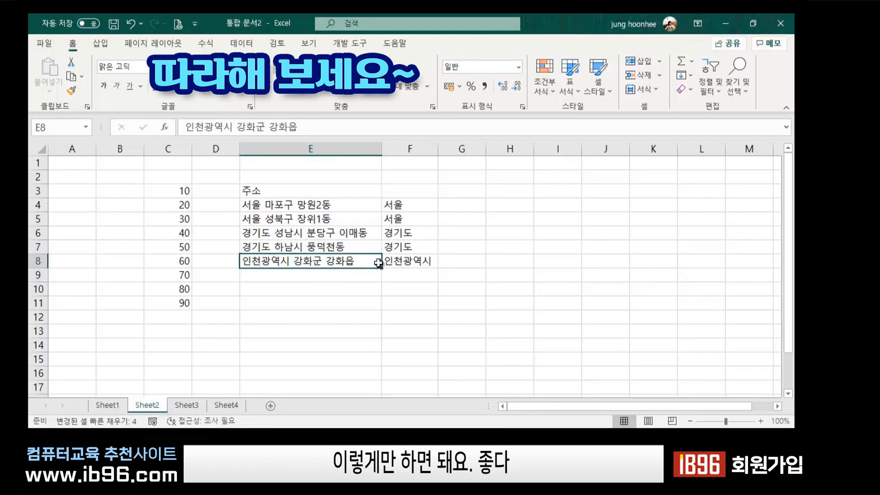
pyautogui.click(519, 330)
pyautogui.click(413, 263)
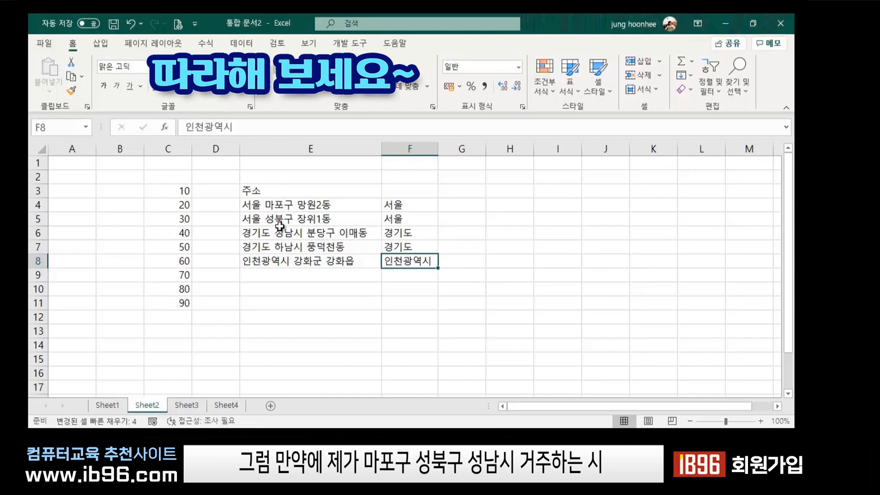
pyautogui.click(471, 207)
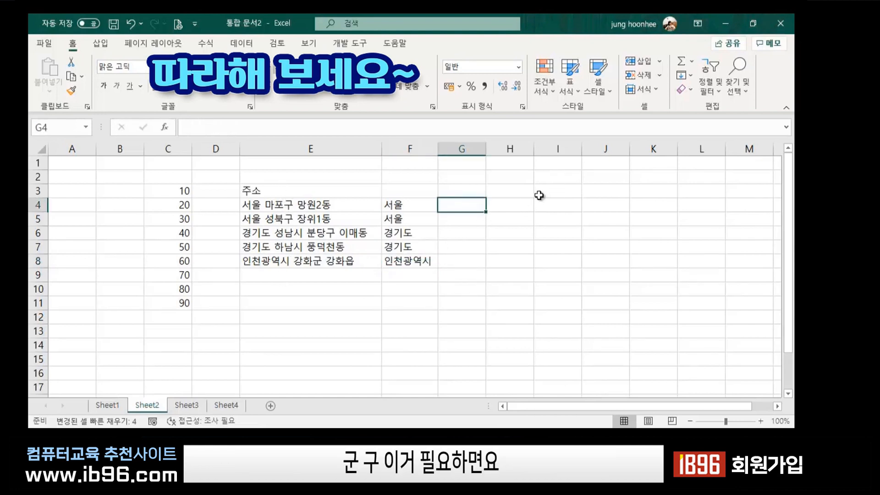
pyautogui.click(262, 204)
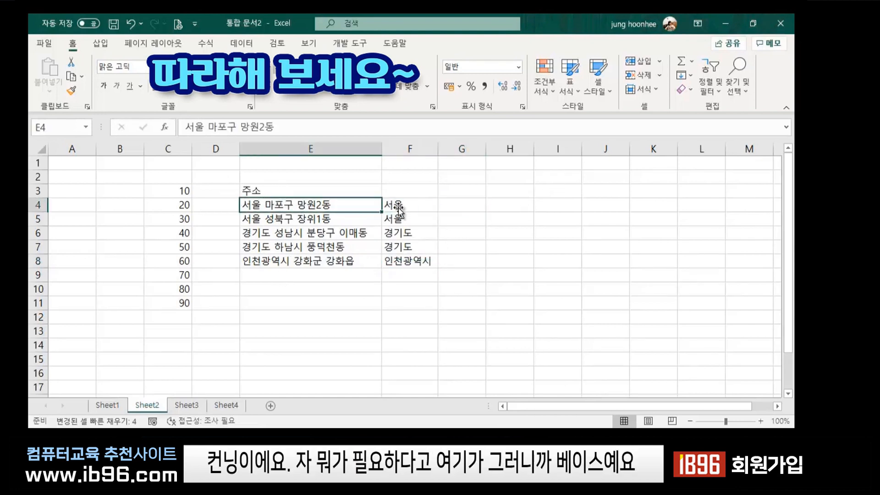
pyautogui.click(469, 208)
pyautogui.click(295, 206)
pyautogui.click(460, 206)
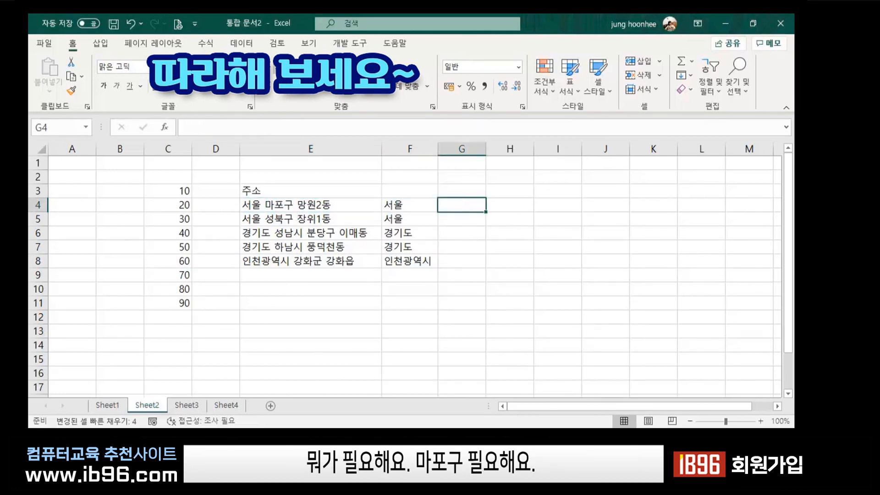
# Type 마포구 in G4 and Flash Fill G4:G8 with 마포구, 성북구, 성남시, 하남시, 강화군.
pyautogui.write('ㅁ')
pyautogui.write('포구')
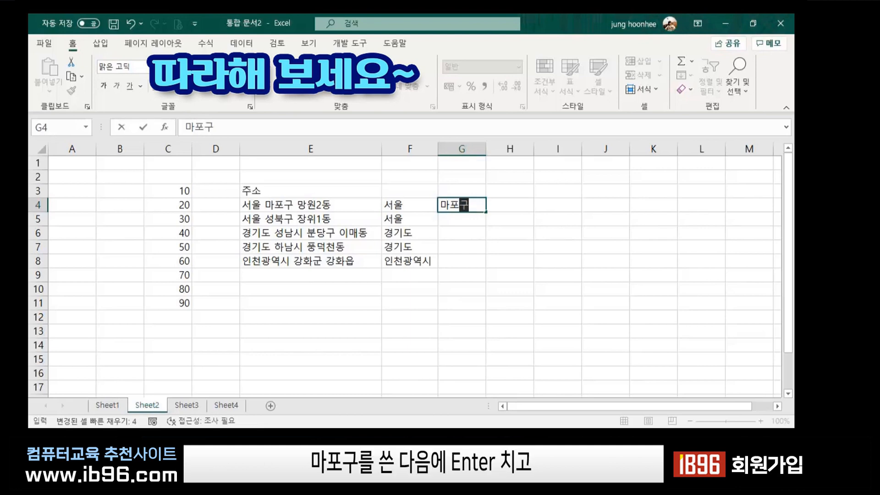
pyautogui.press('Return')
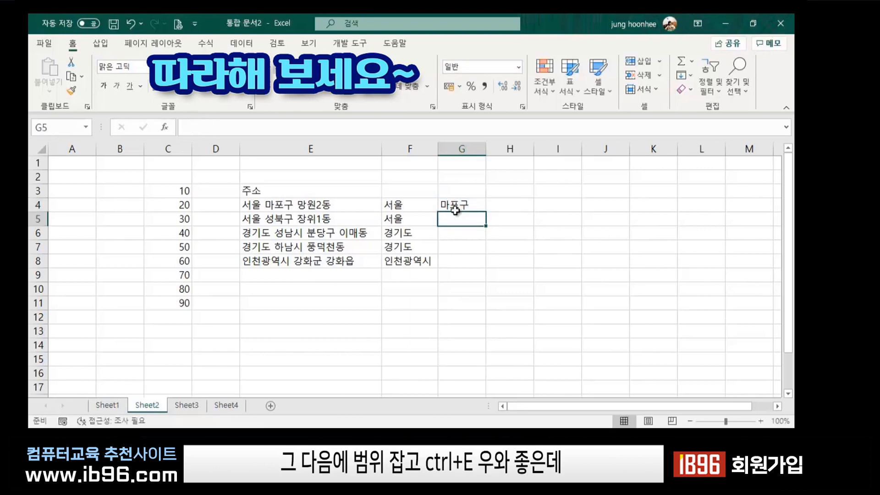
pyautogui.moveTo(451, 202); pyautogui.dragTo(457, 257)
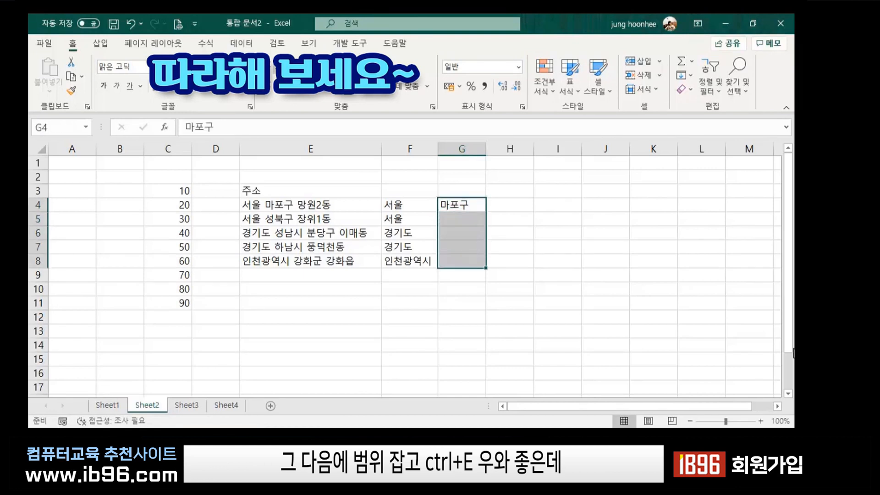
pyautogui.hotkey('ctrl', 'e')
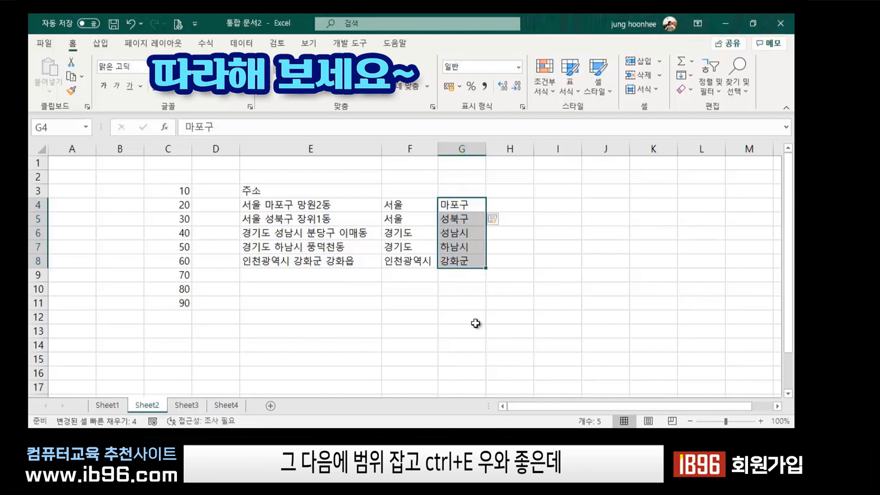
pyautogui.click(557, 290)
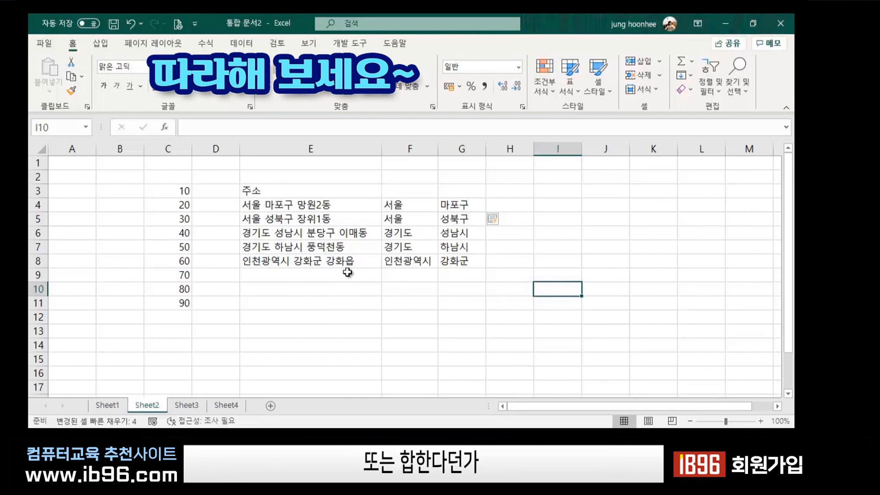
pyautogui.click(451, 301)
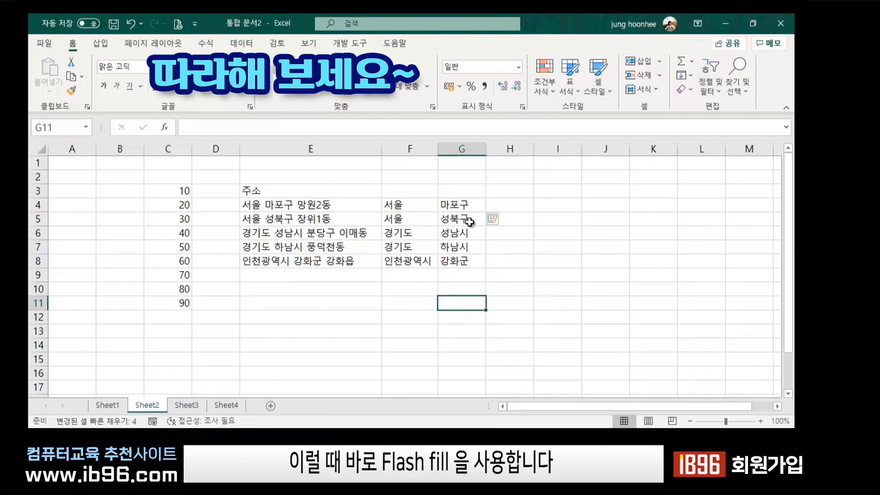
pyautogui.click(540, 271)
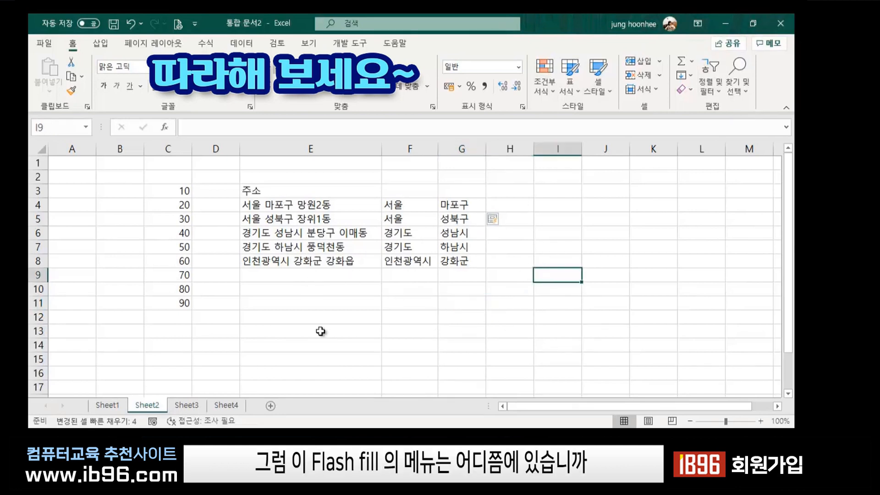
pyautogui.click(275, 327)
pyautogui.click(491, 320)
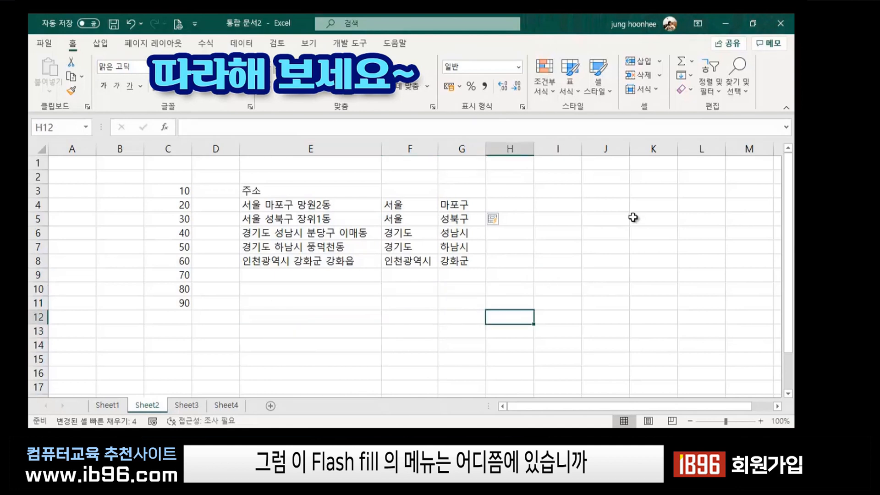
pyautogui.click(598, 190)
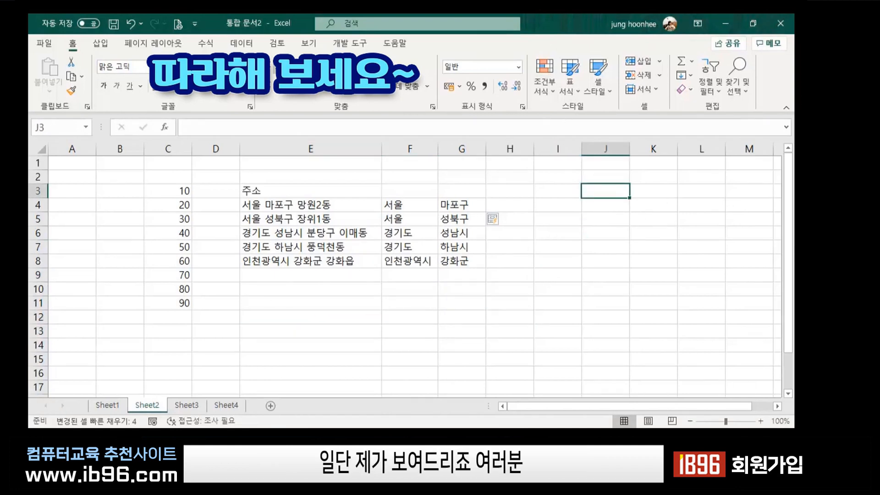
pyautogui.click(777, 406)
pyautogui.click(776, 406)
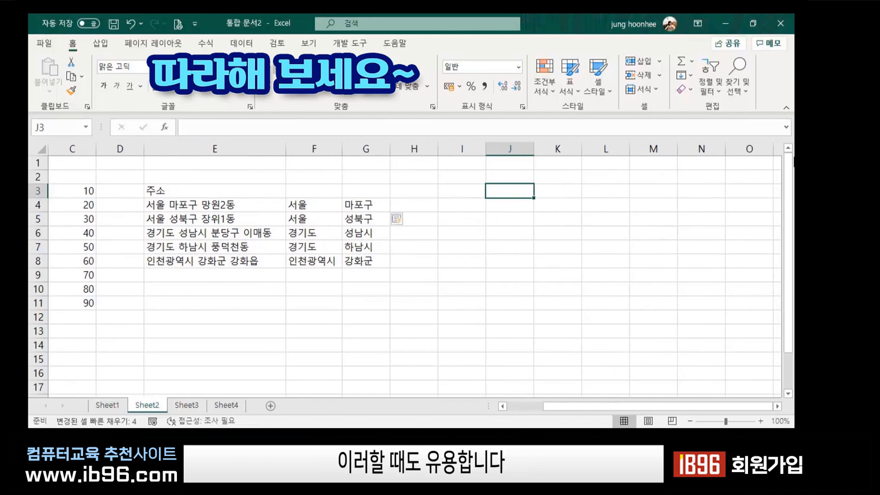
pyautogui.write('ㅎ')
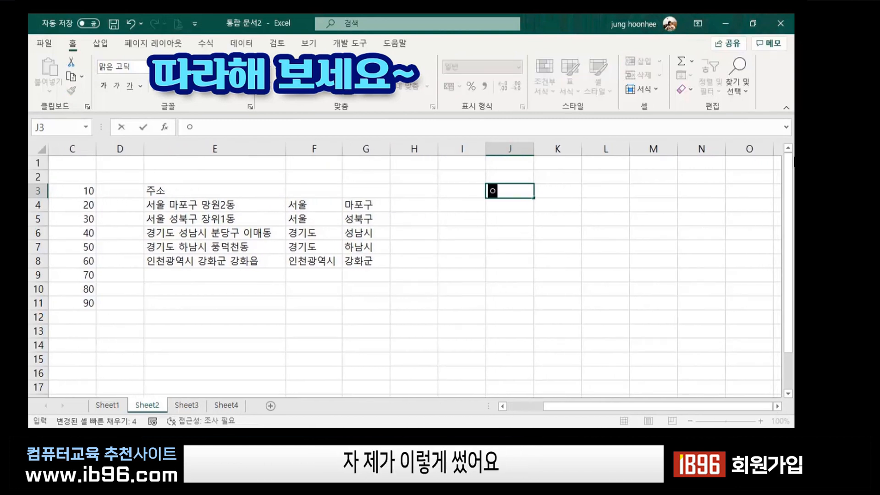
# Replace the stray entry with an 이메일 heading in J3, then type three sample e-mail addresses into J4:J6.
pyautogui.press('BackSpace')
pyautogui.write('이메일')
pyautogui.press('Return')
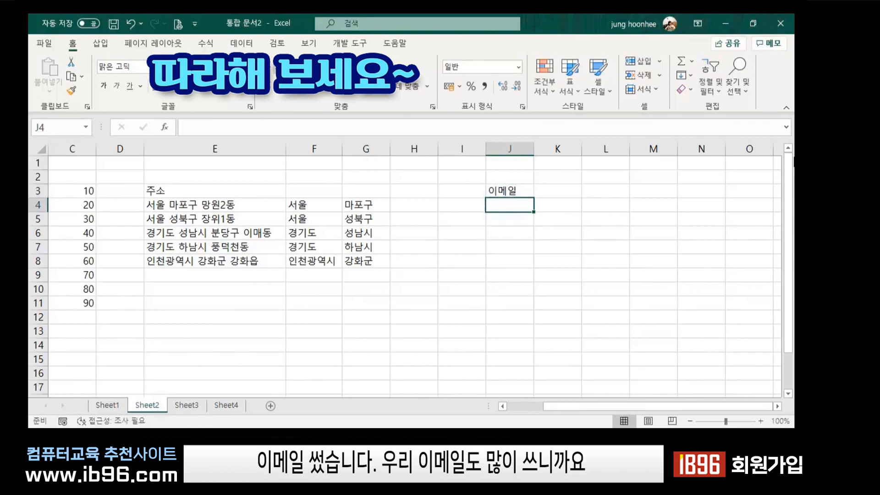
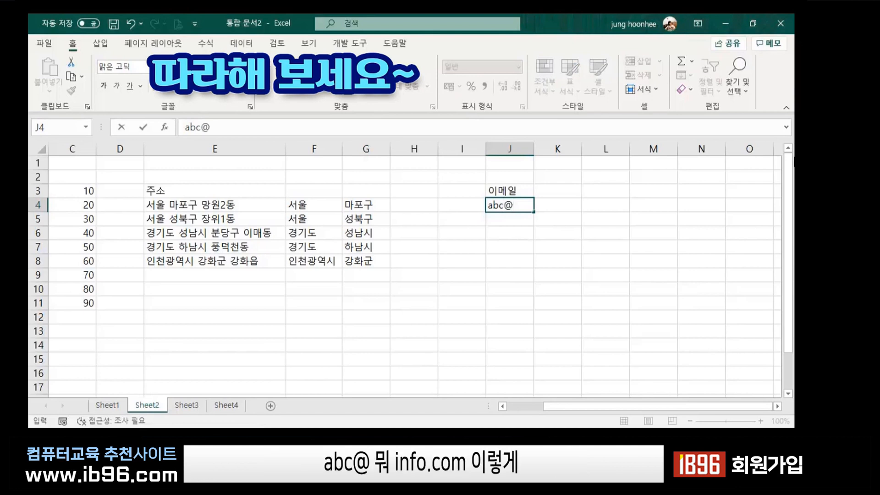
pyautogui.press('Return')
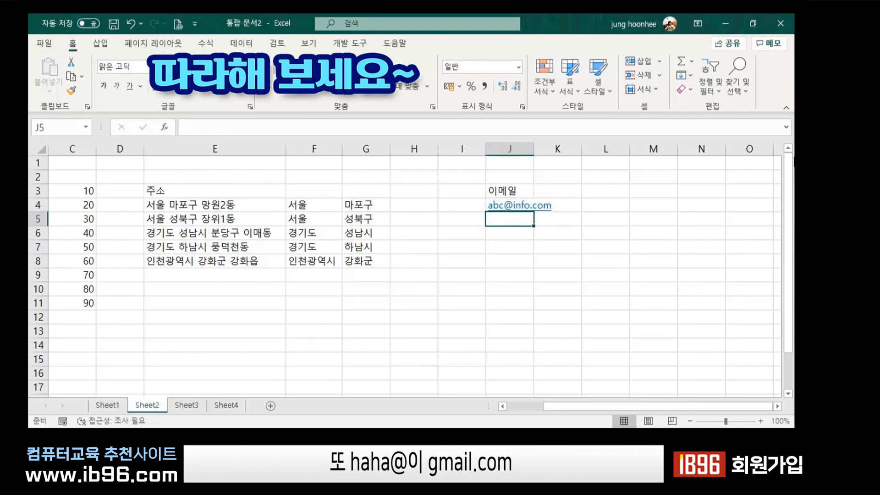
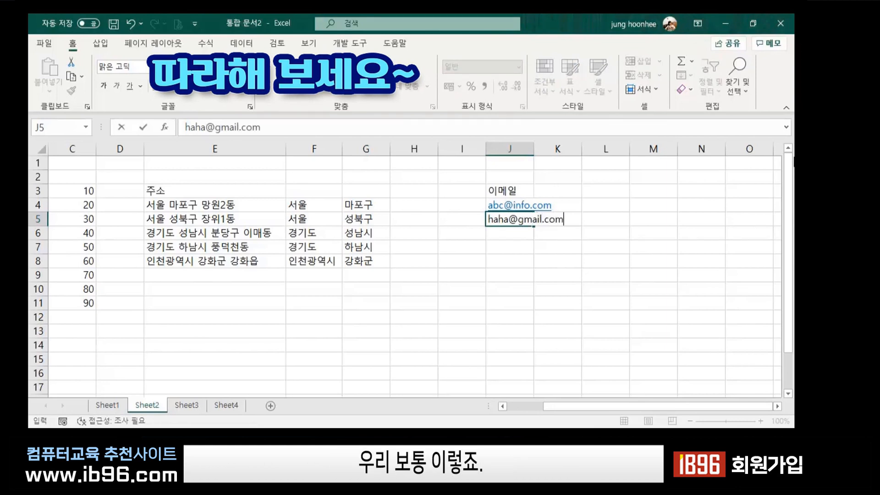
pyautogui.press('Return')
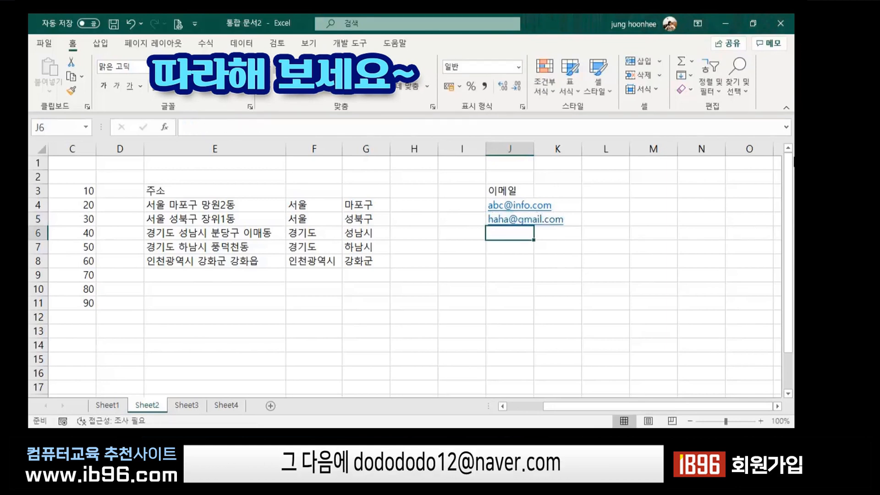
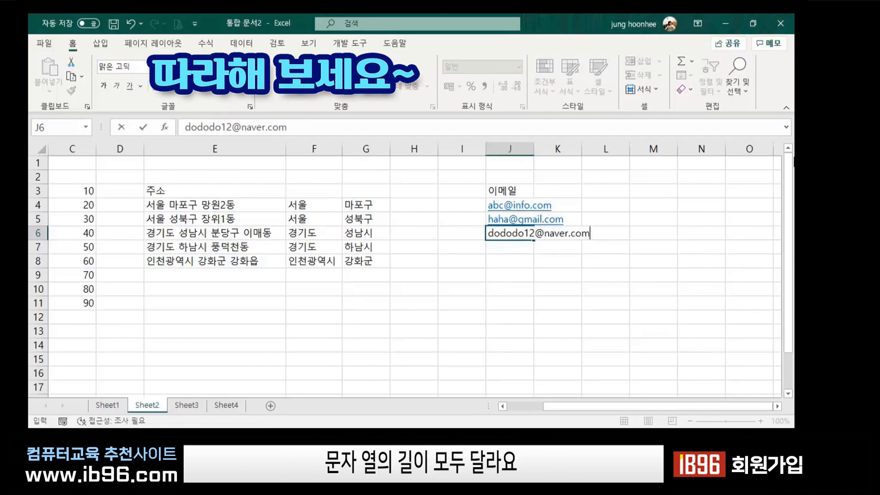
pyautogui.press('Return')
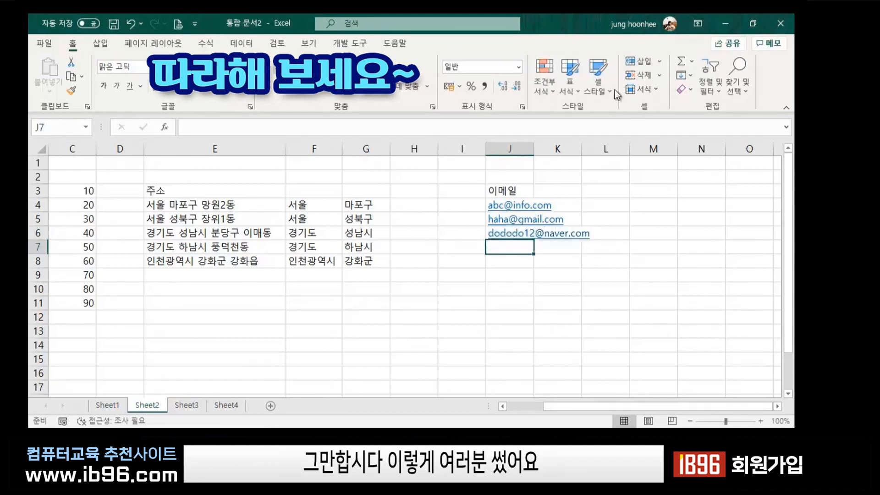
# Widen column J so all three e-mail addresses fit.
pyautogui.moveTo(533, 147); pyautogui.dragTo(601, 147)
pyautogui.click(603, 302)
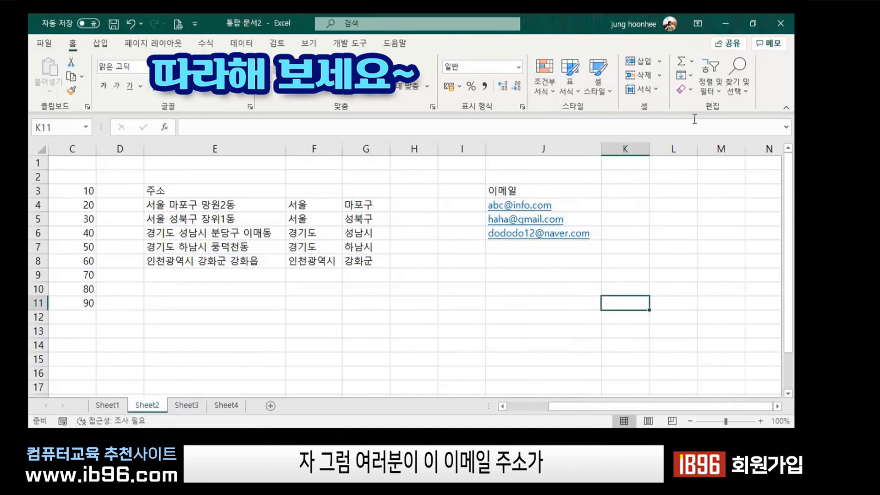
pyautogui.click(538, 192)
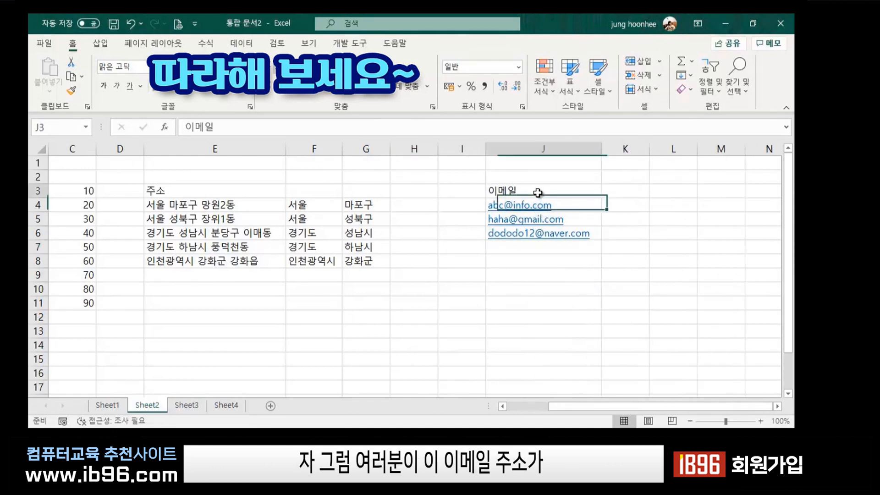
# Follow the first e-mail hyperlink, confirm it, and close the Mail app that opens.
pyautogui.click(532, 201)
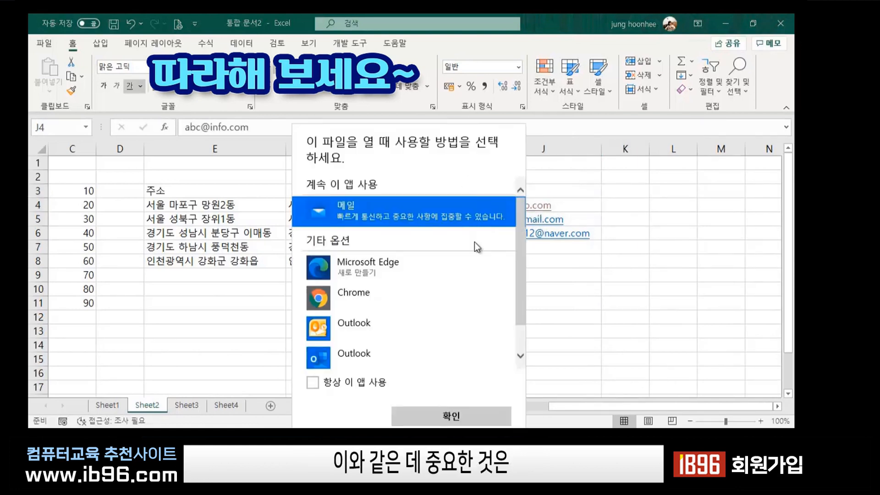
pyautogui.click(460, 416)
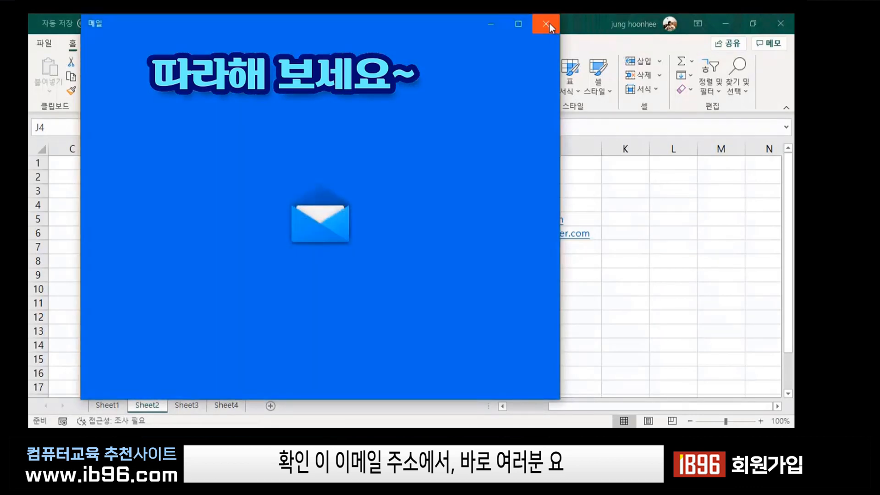
pyautogui.click(547, 22)
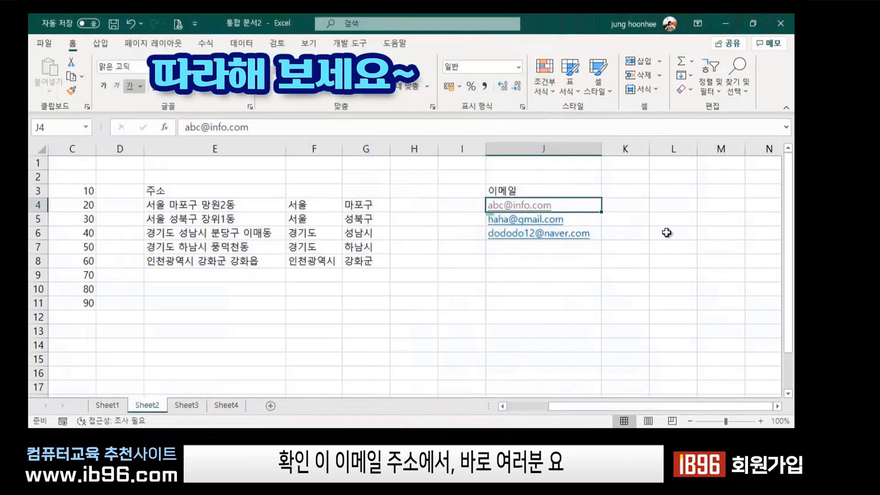
pyautogui.click(670, 243)
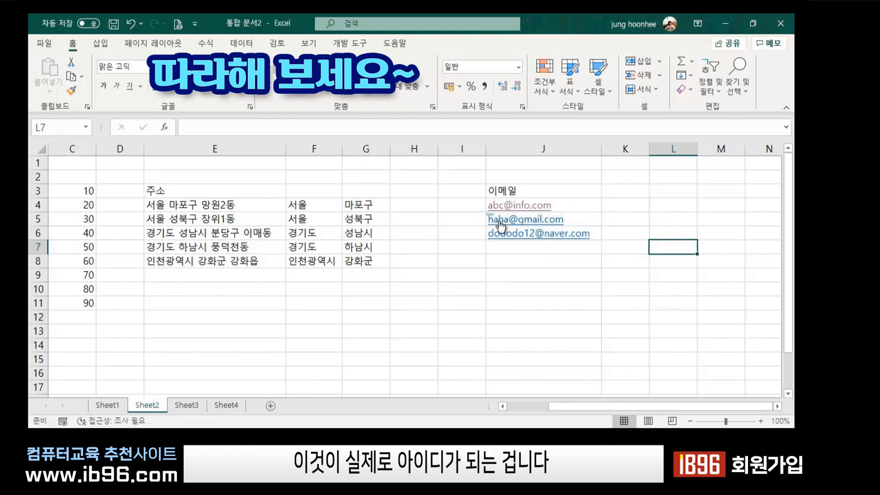
pyautogui.click(477, 317)
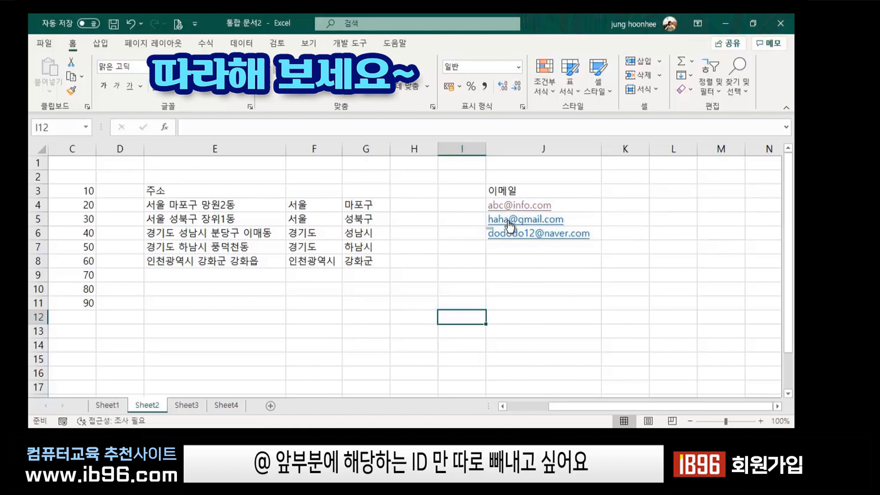
# Enter the 아이디 heading in K3 and the first address's user ID in K4, then select K4:K6.
pyautogui.click(628, 192)
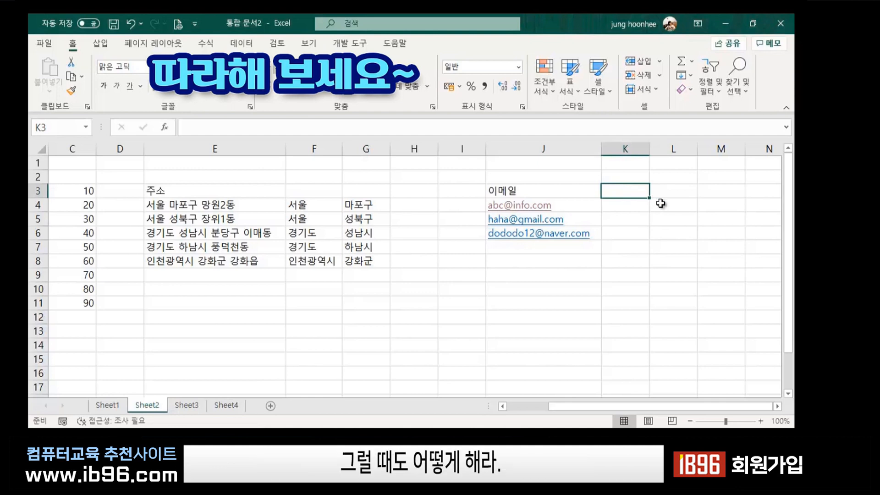
pyautogui.write('dkdl')
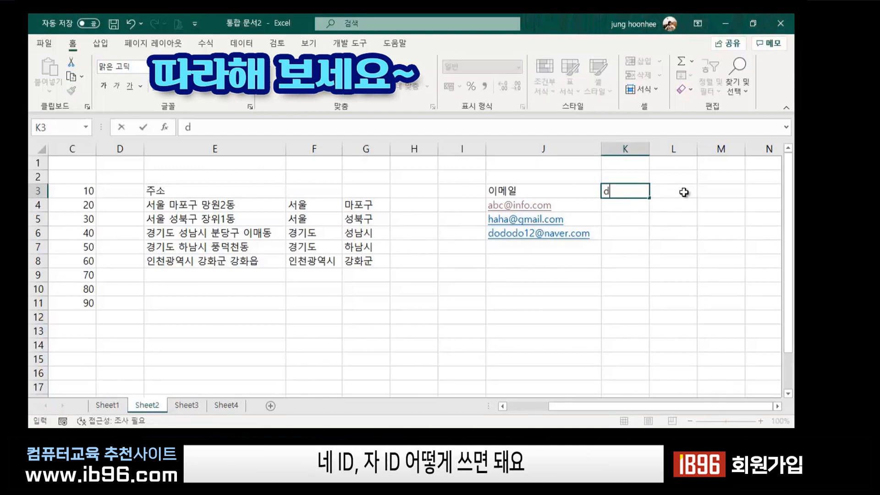
pyautogui.press('BackSpace')
pyautogui.press('BackSpace')
pyautogui.press('BackSpace')
pyautogui.write('아이디')
pyautogui.press('Return')
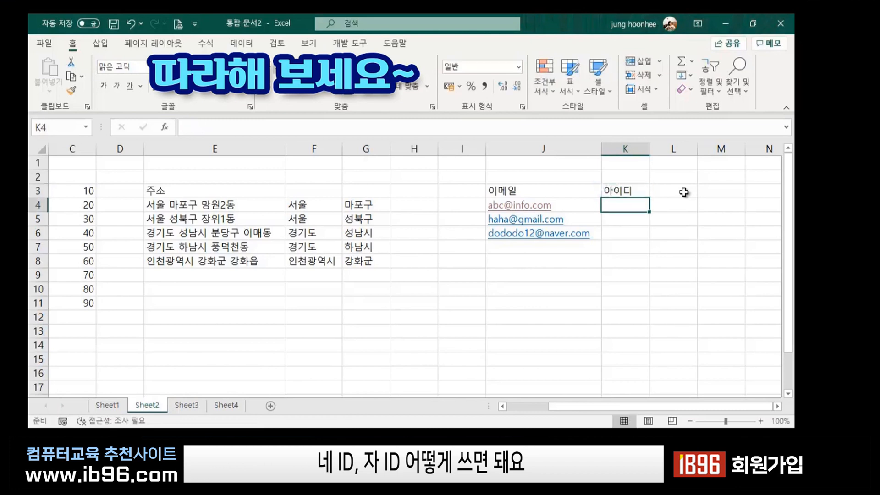
pyautogui.write('a')
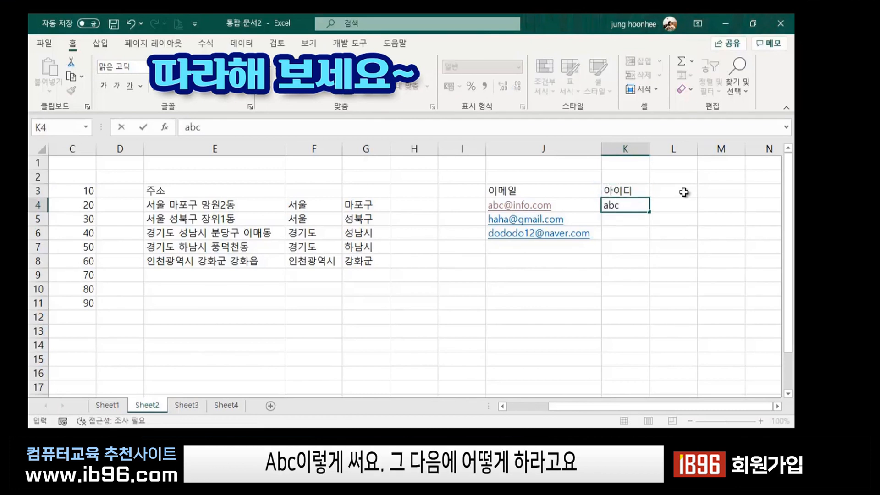
pyautogui.write('bc')
pyautogui.press('Return')
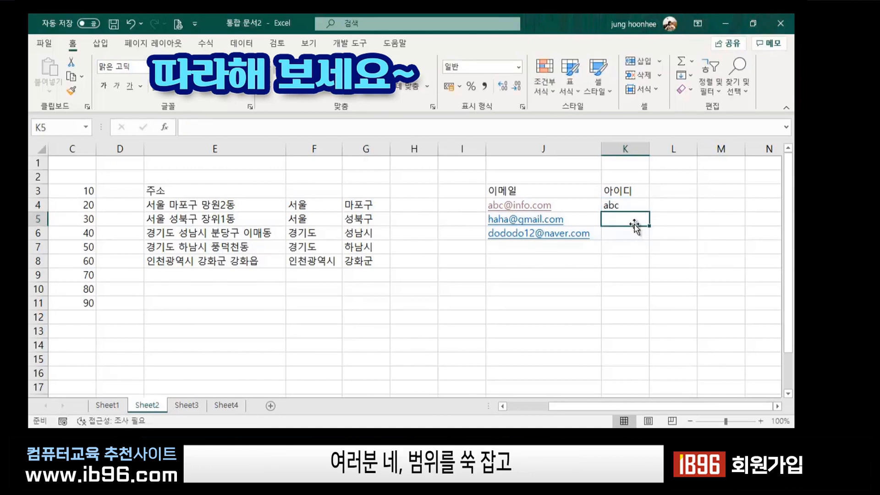
pyautogui.moveTo(633, 204); pyautogui.dragTo(637, 237)
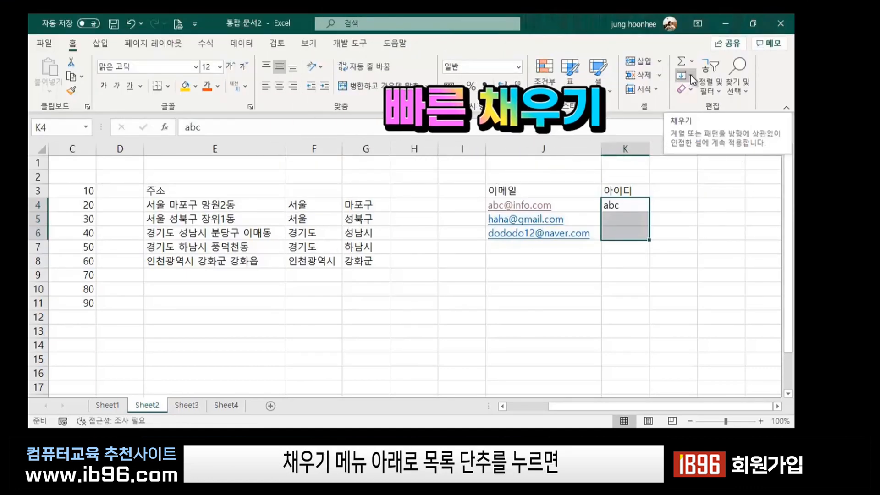
# Flash Fill the remaining user IDs into K5:K6 and widen column K to fit.
pyautogui.click(691, 75)
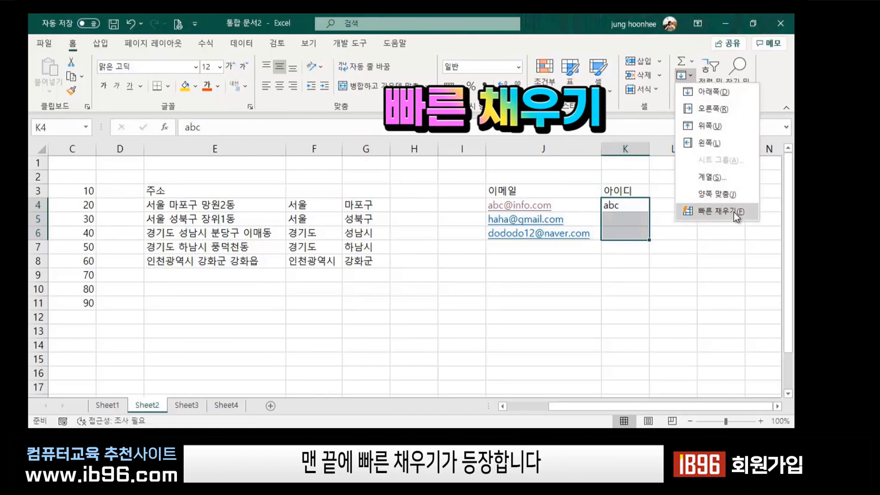
pyautogui.click(720, 212)
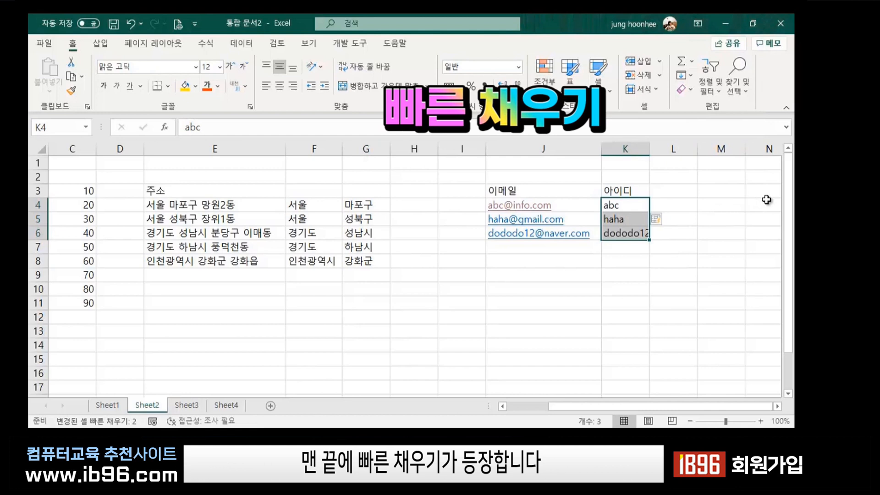
pyautogui.click(580, 302)
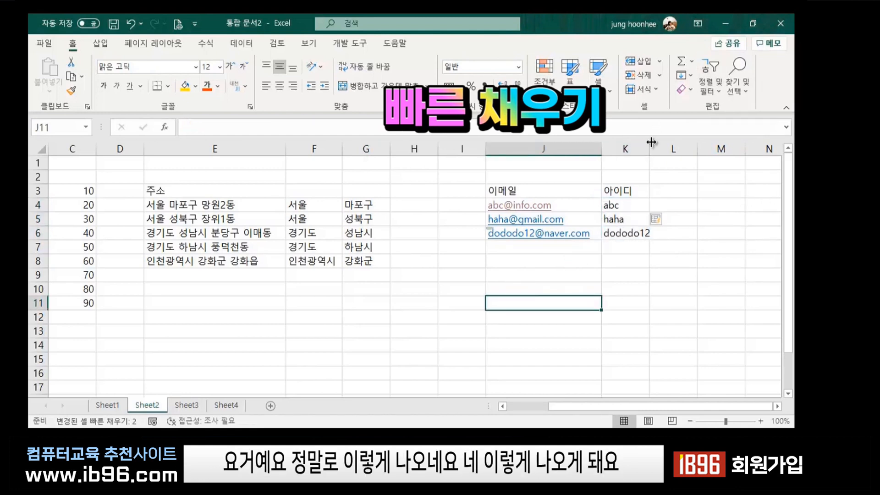
pyautogui.moveTo(648, 151); pyautogui.dragTo(655, 152)
pyautogui.click(687, 279)
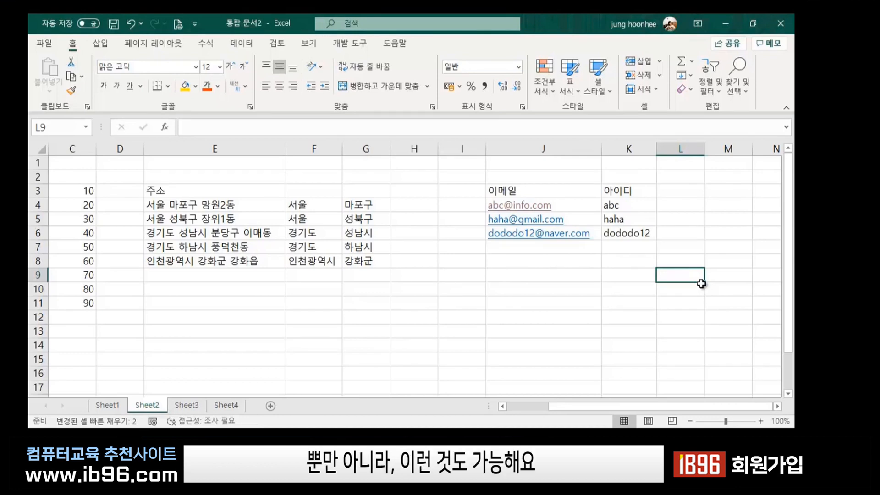
# Enter the header 거래처 in cell M3.
pyautogui.click(777, 406)
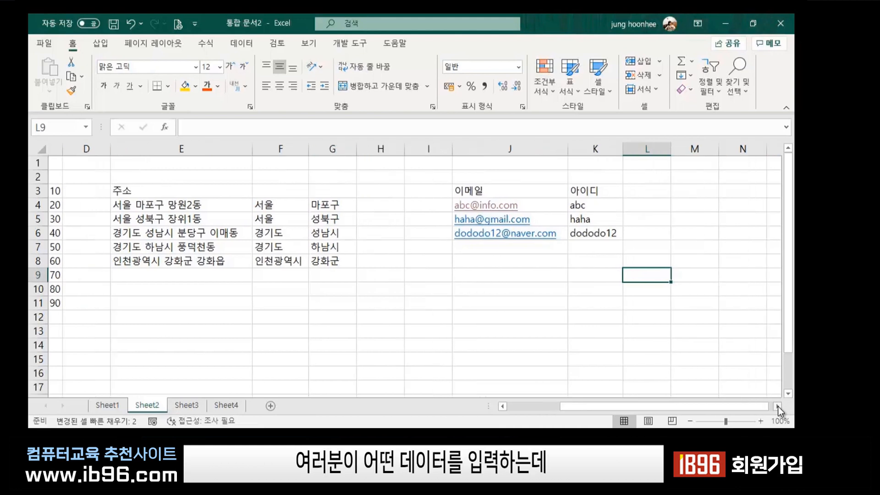
pyautogui.click(777, 406)
pyautogui.click(632, 191)
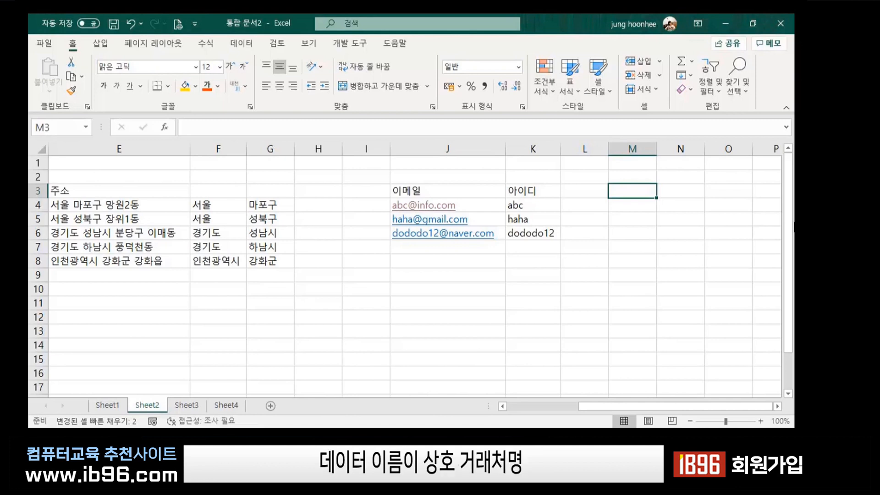
pyautogui.write('v')
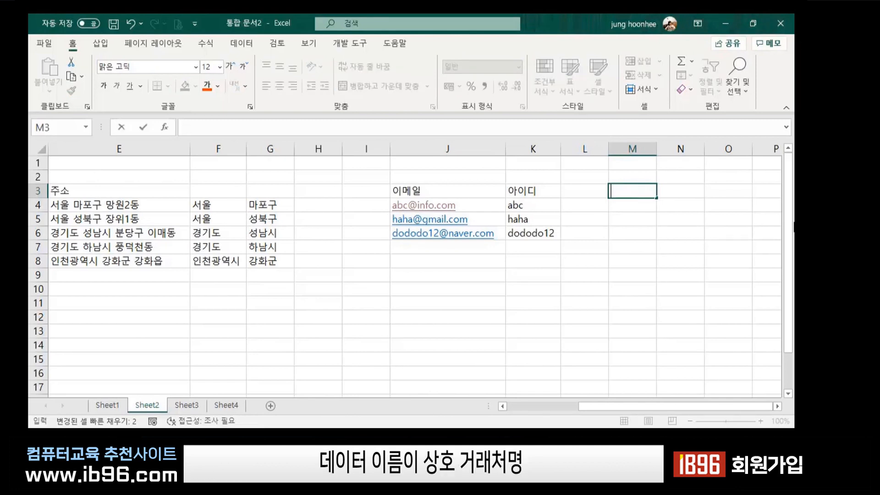
pyautogui.write('거래처')
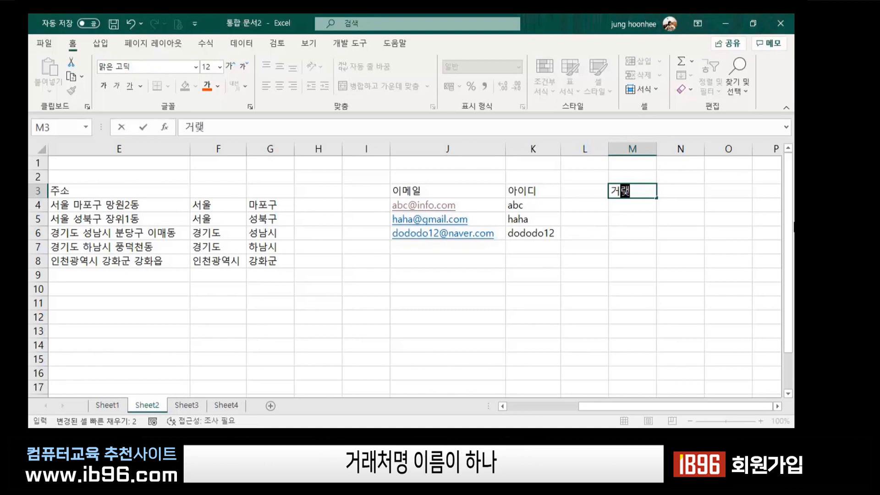
pyautogui.press('Return')
# List the clients 하나, 유일, 오가닉푸드 and 별드리 in M4:M7.
pyautogui.write('하나')
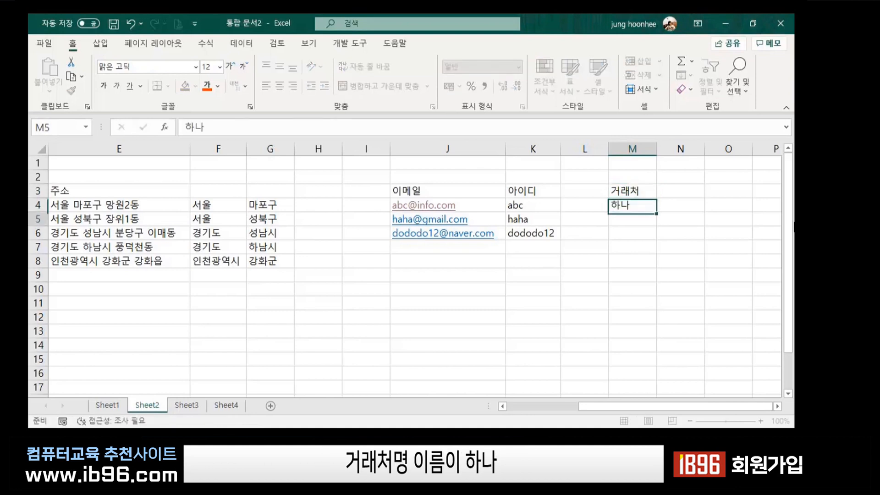
pyautogui.press('Return')
pyautogui.write('ㅇ유일')
pyautogui.press('Return')
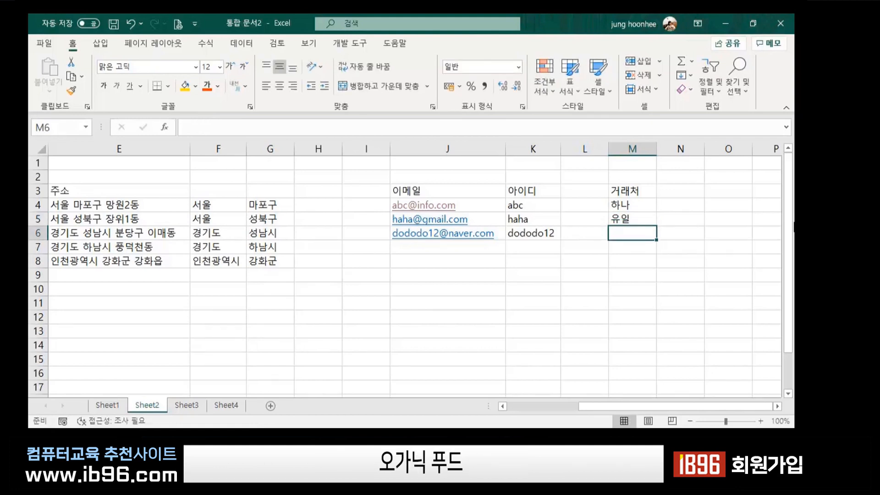
pyautogui.write('오가닉푸')
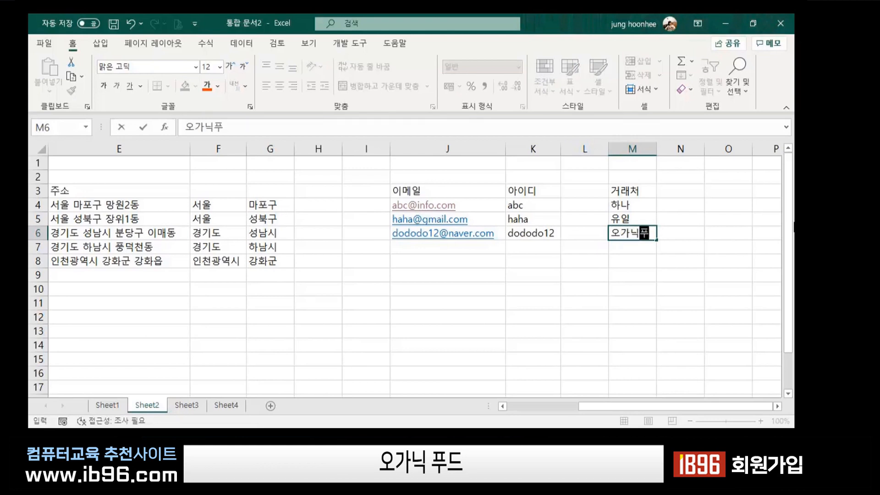
pyautogui.write('드')
pyautogui.press('Return')
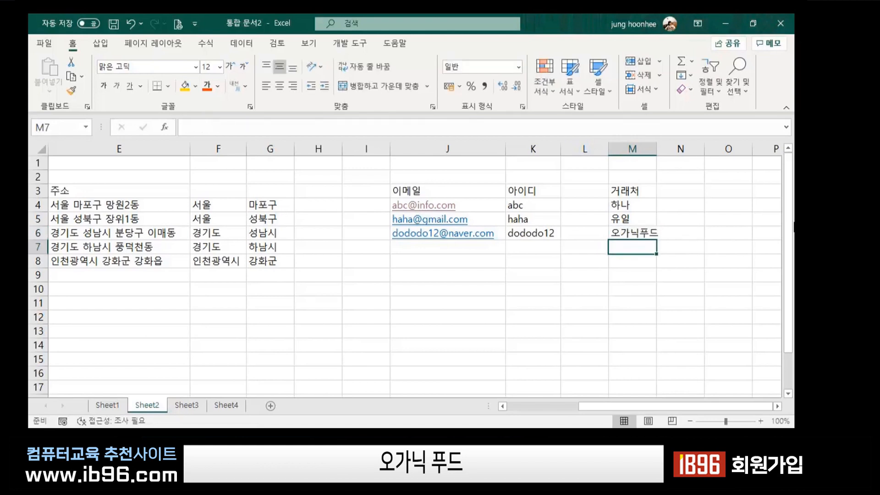
pyautogui.write('별들')
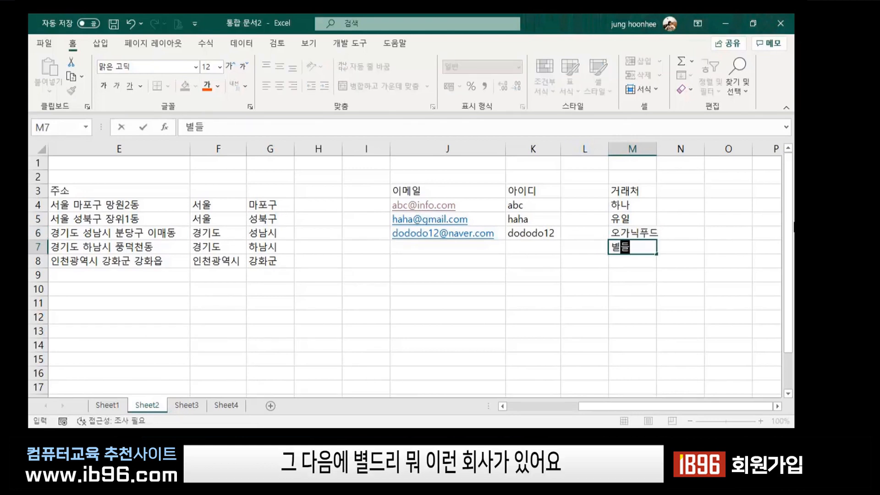
pyautogui.write('리')
pyautogui.press('Return')
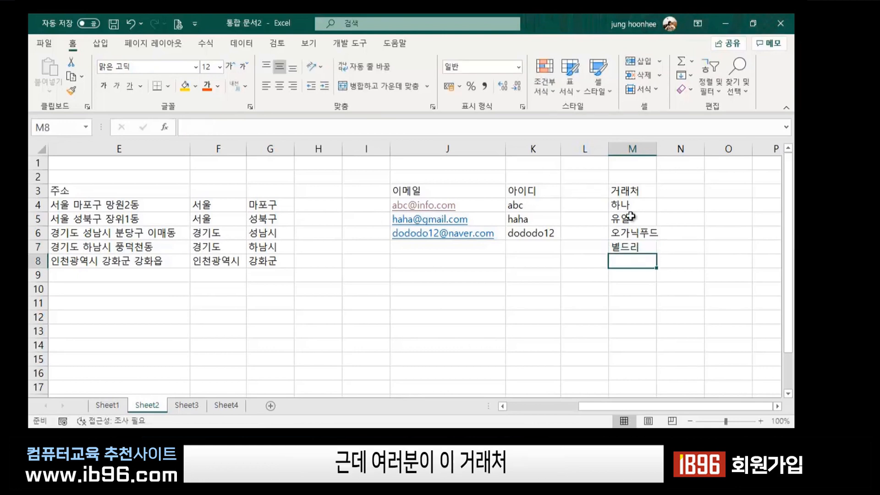
pyautogui.click(635, 191)
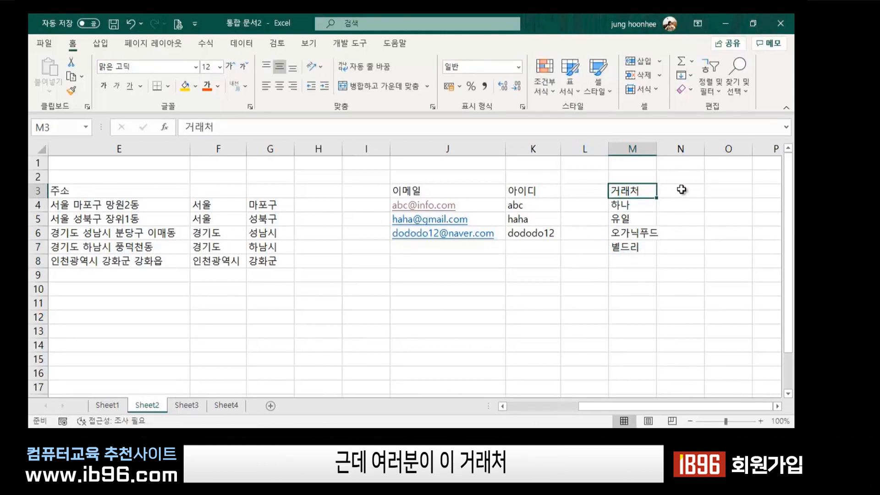
pyautogui.click(678, 190)
pyautogui.click(633, 188)
pyautogui.click(678, 189)
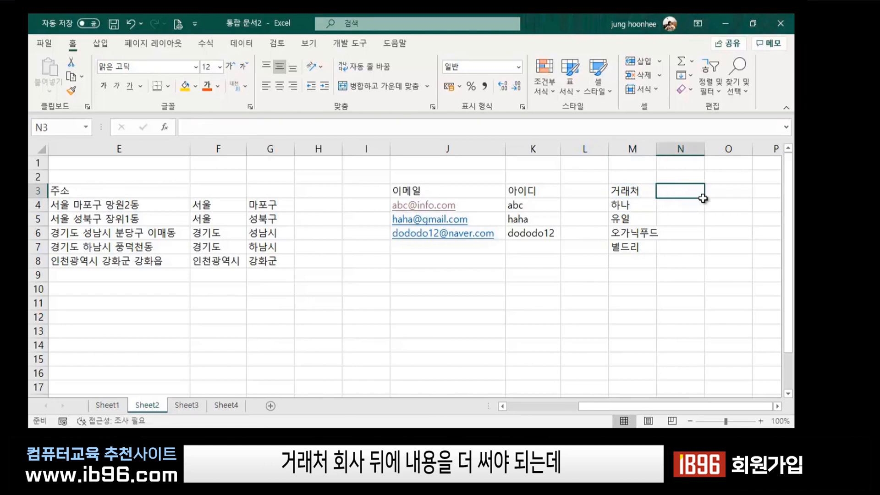
pyautogui.click(677, 209)
pyautogui.click(674, 247)
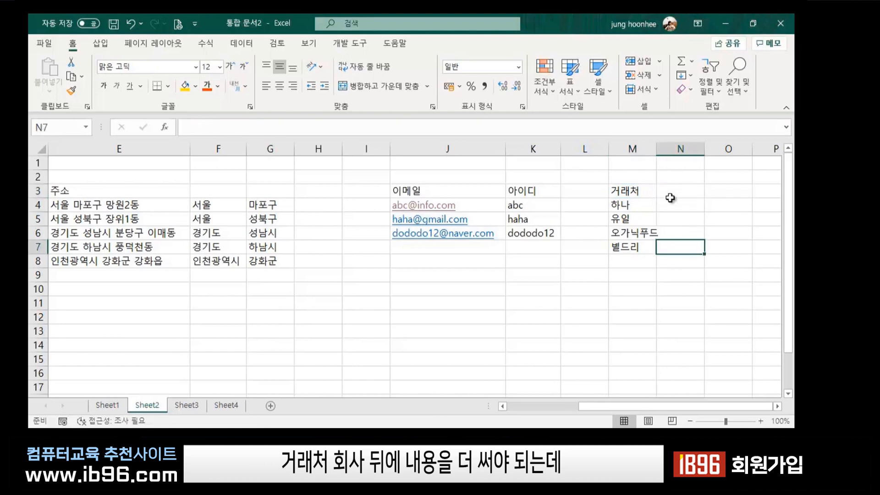
pyautogui.click(673, 194)
pyautogui.click(632, 202)
pyautogui.click(636, 219)
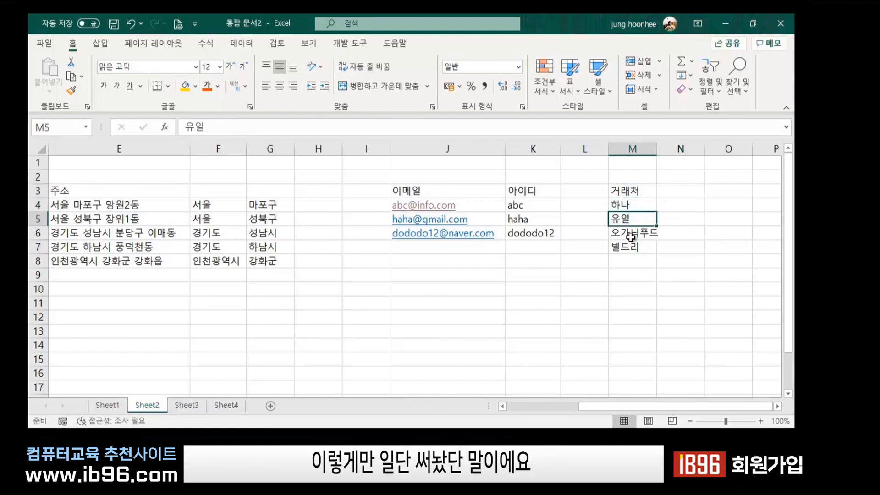
pyautogui.click(628, 245)
pyautogui.press('Down')
pyautogui.click(673, 192)
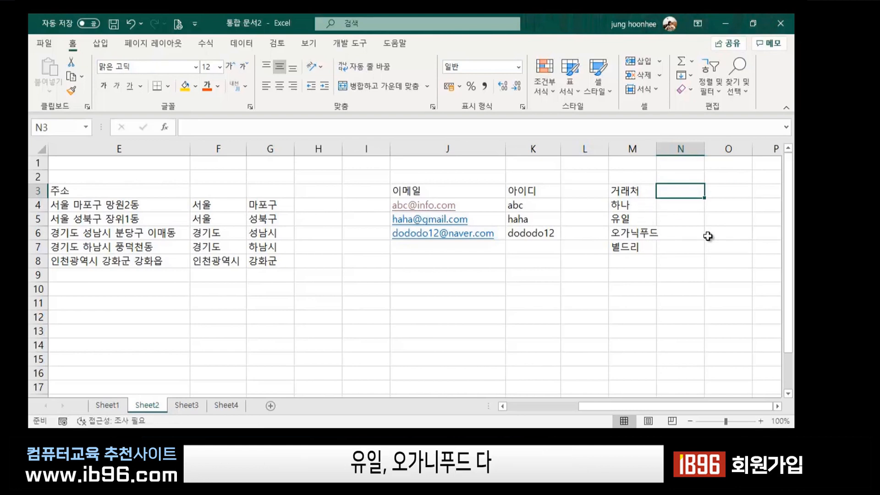
pyautogui.click(677, 289)
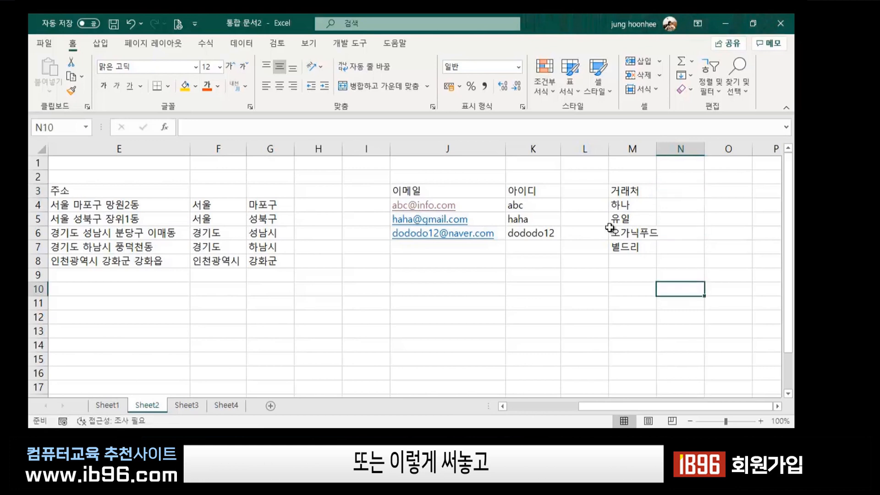
pyautogui.click(632, 188)
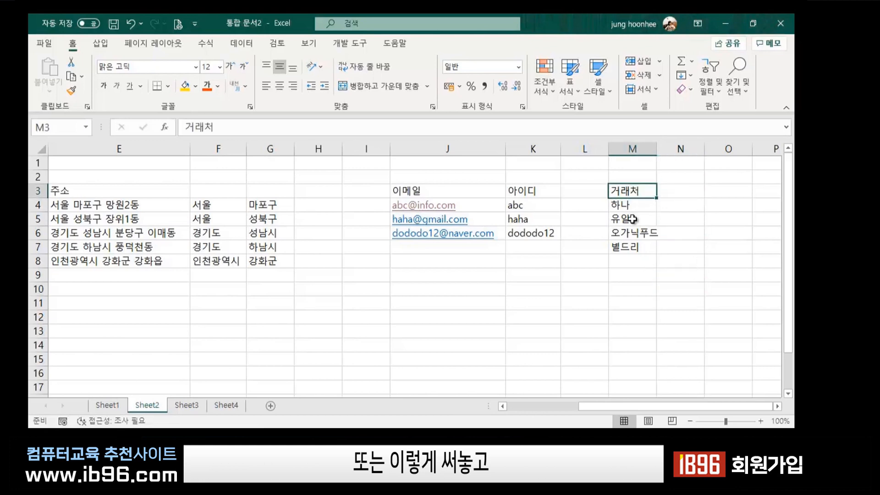
# Add the header 전화 in cell N3.
pyautogui.click(673, 191)
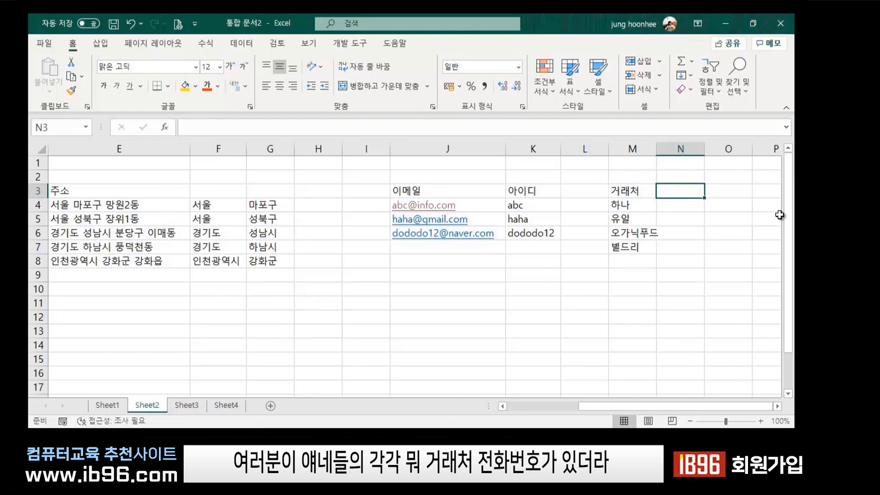
pyautogui.write('전화')
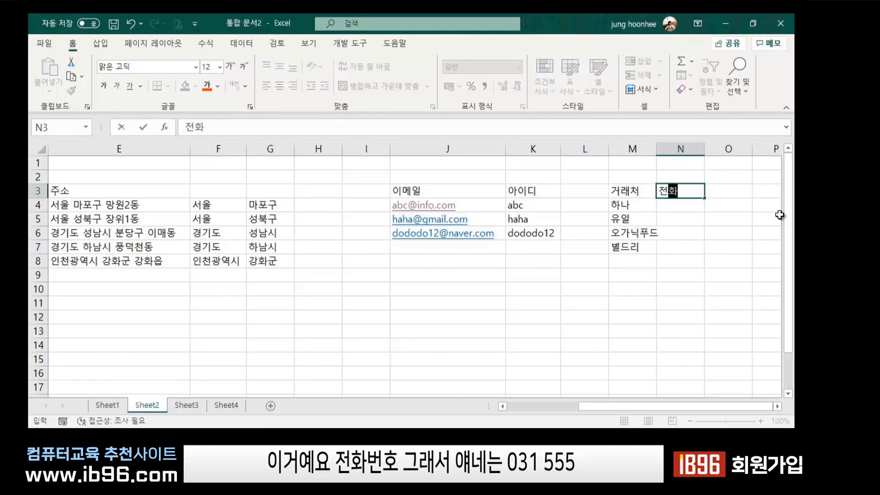
pyautogui.press('Return')
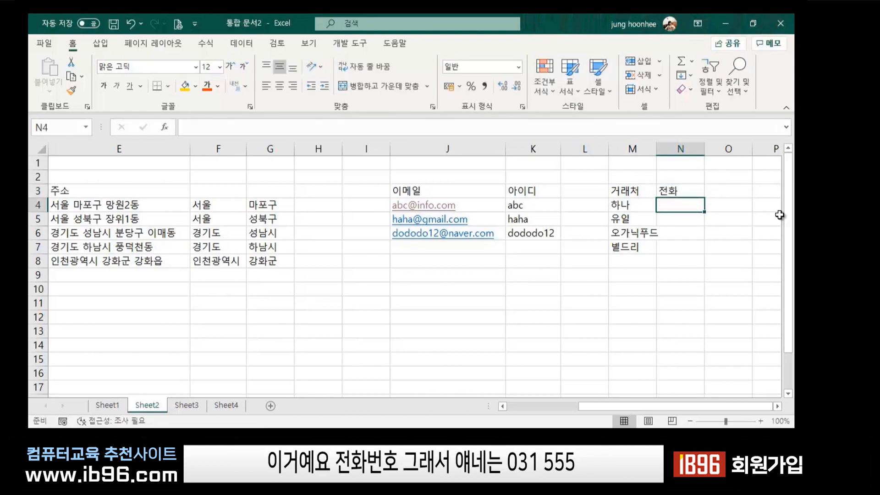
pyautogui.write('031-')
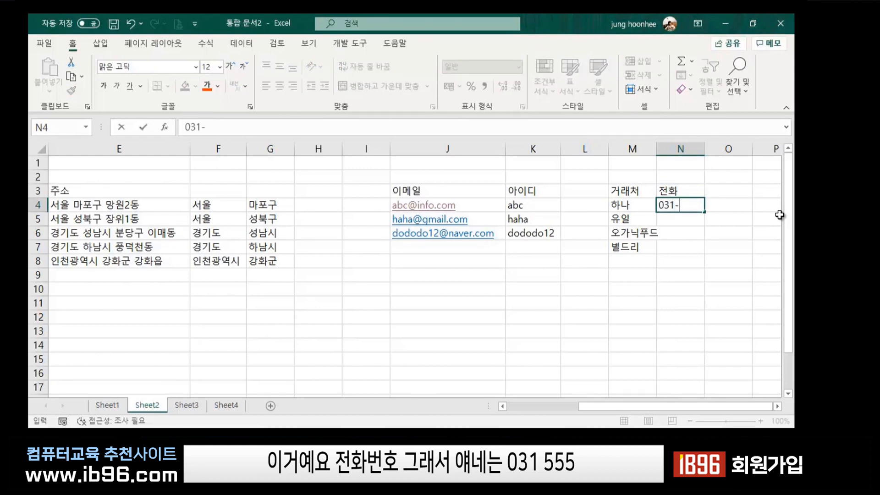
pyautogui.write('555-1')
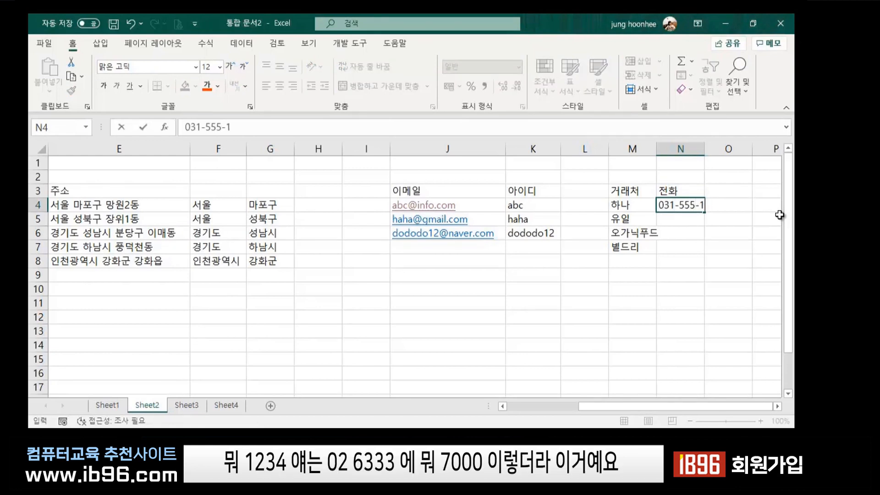
pyautogui.write('234')
pyautogui.press('Return')
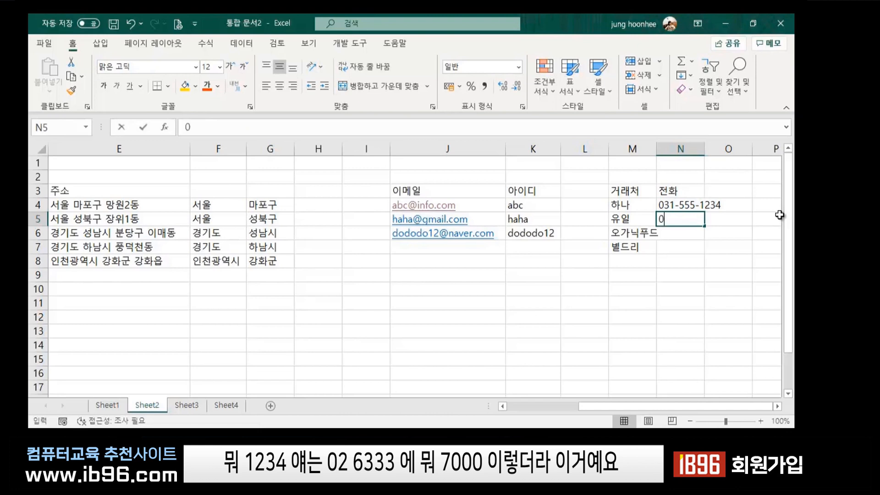
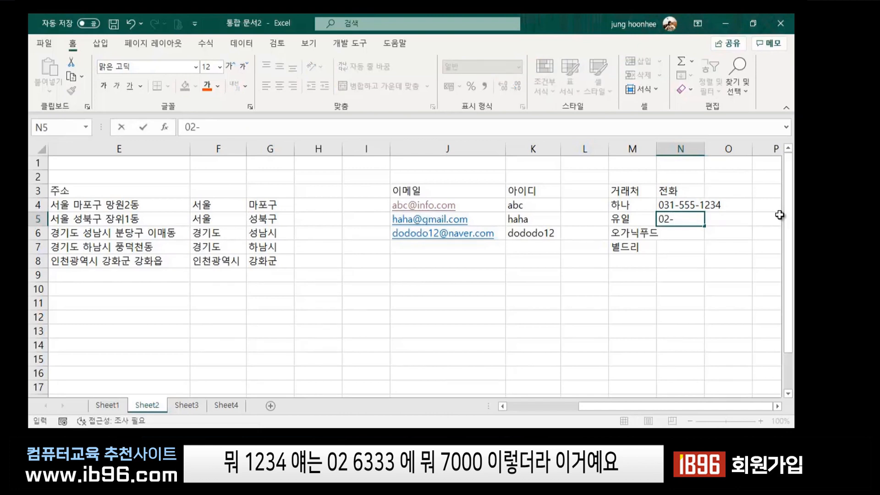
pyautogui.press('Return')
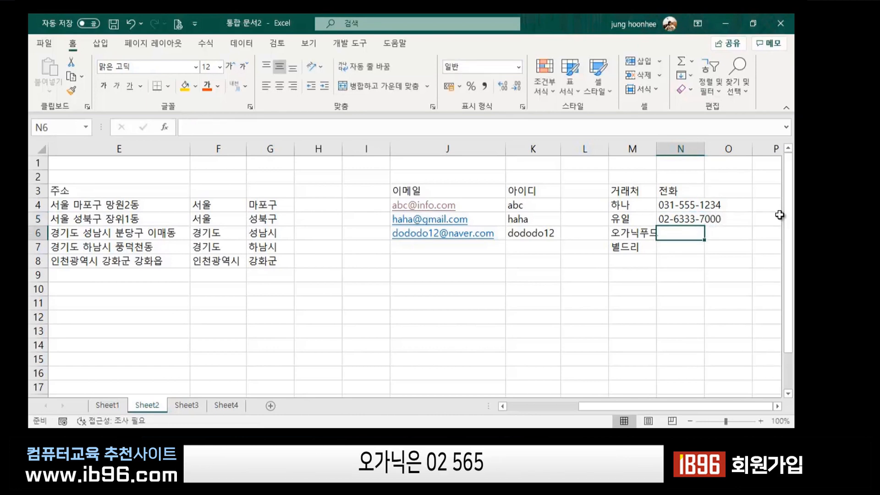
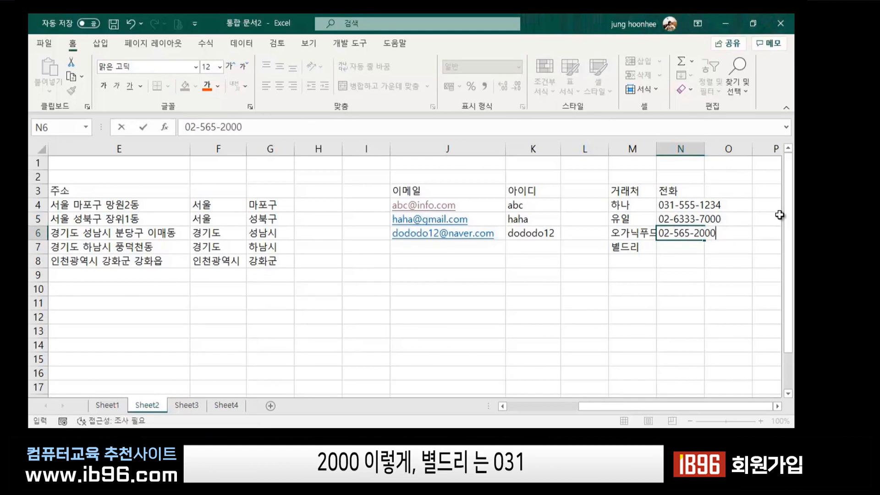
pyautogui.press('Return')
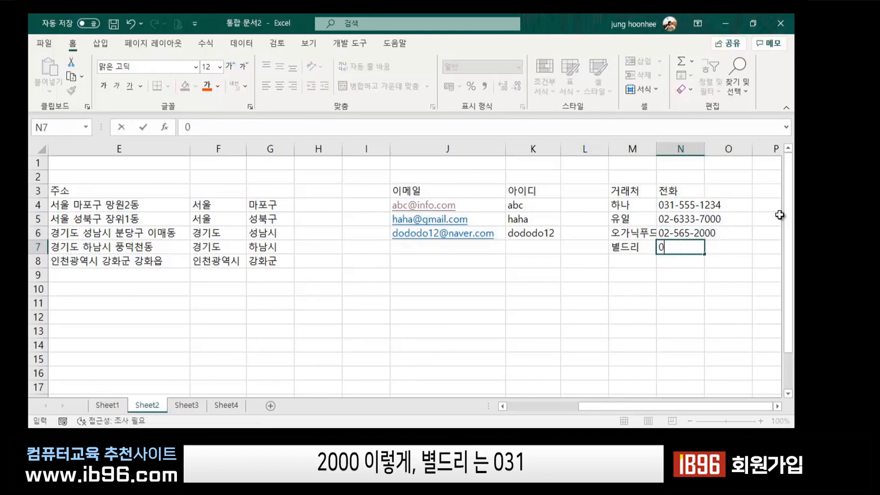
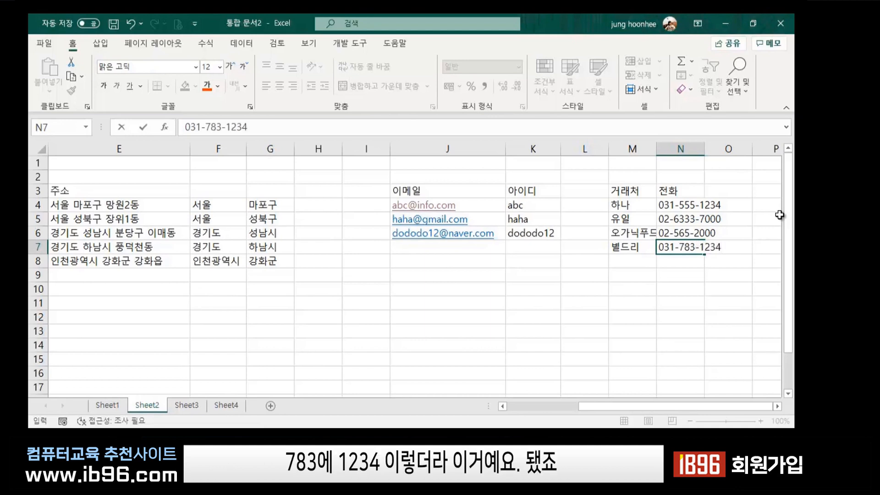
pyautogui.press('Return')
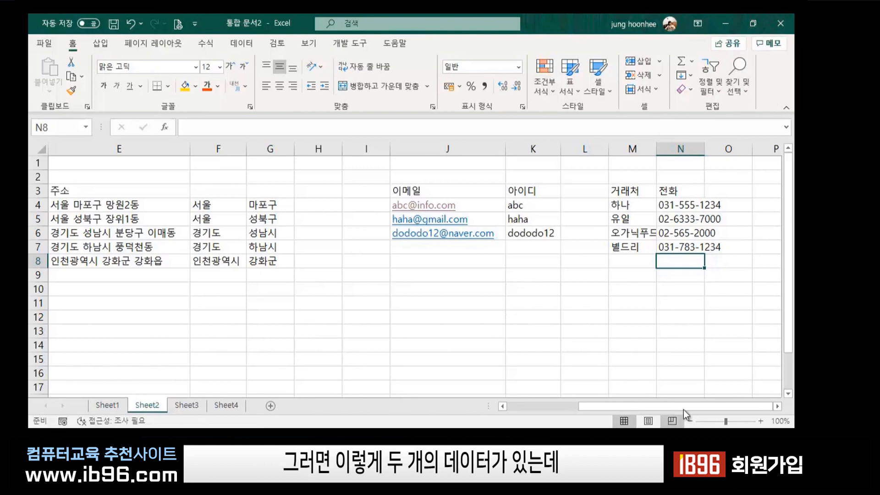
# Autofit column M so the name 오가닉푸드 displays in full.
pyautogui.click(777, 406)
pyautogui.click(777, 406)
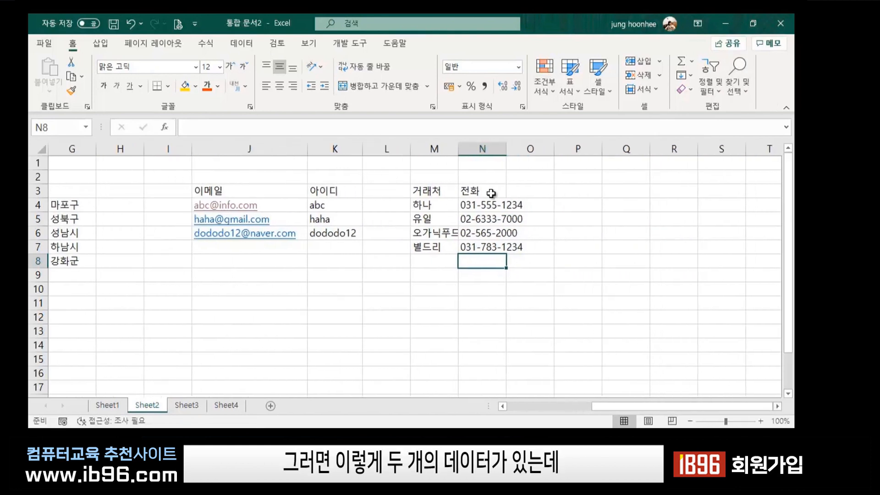
pyautogui.doubleClick(456, 151)
pyautogui.click(586, 274)
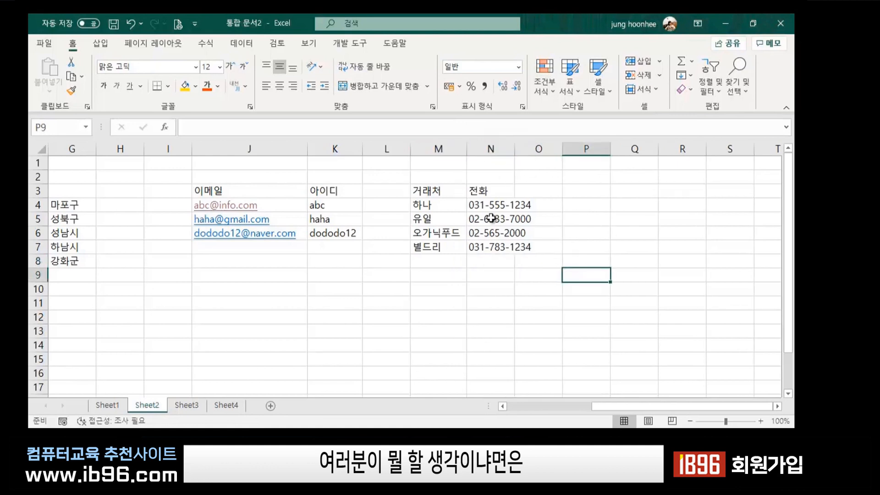
pyautogui.click(433, 207)
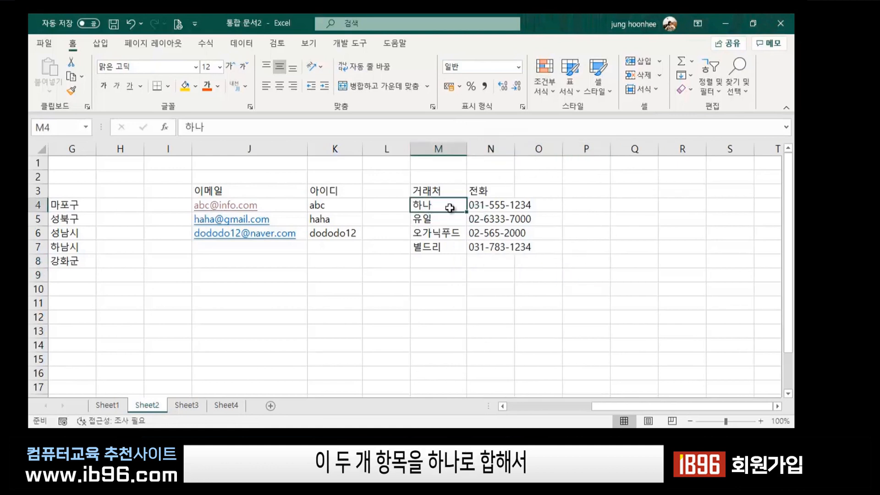
pyautogui.click(487, 212)
# Autofit column N so every phone number displays in full.
pyautogui.doubleClick(515, 148)
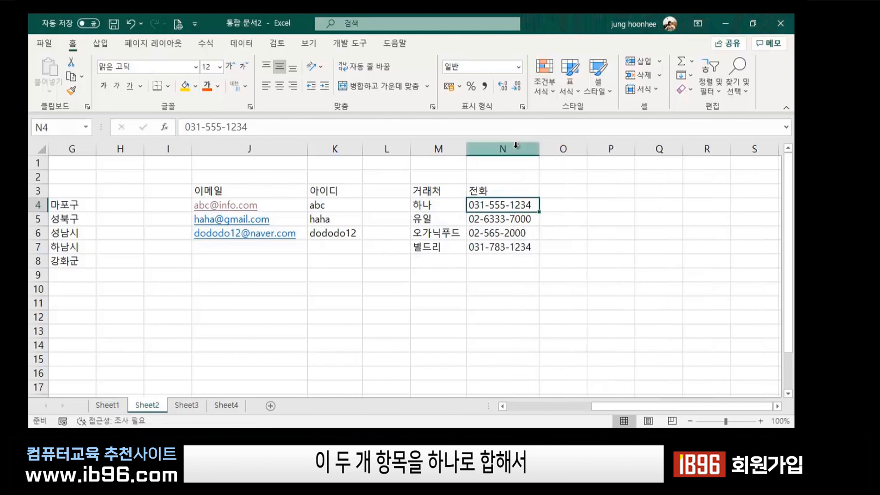
pyautogui.click(620, 232)
pyautogui.click(441, 206)
pyautogui.click(498, 209)
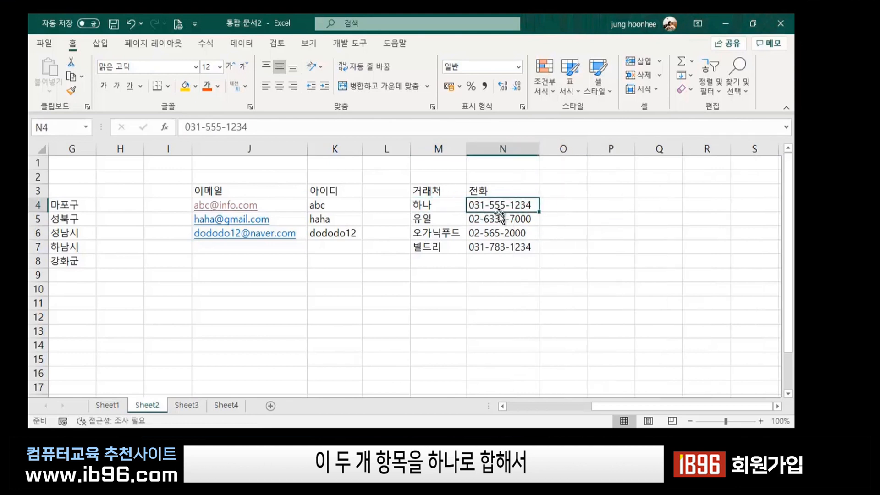
pyautogui.click(449, 224)
pyautogui.click(499, 223)
pyautogui.click(495, 273)
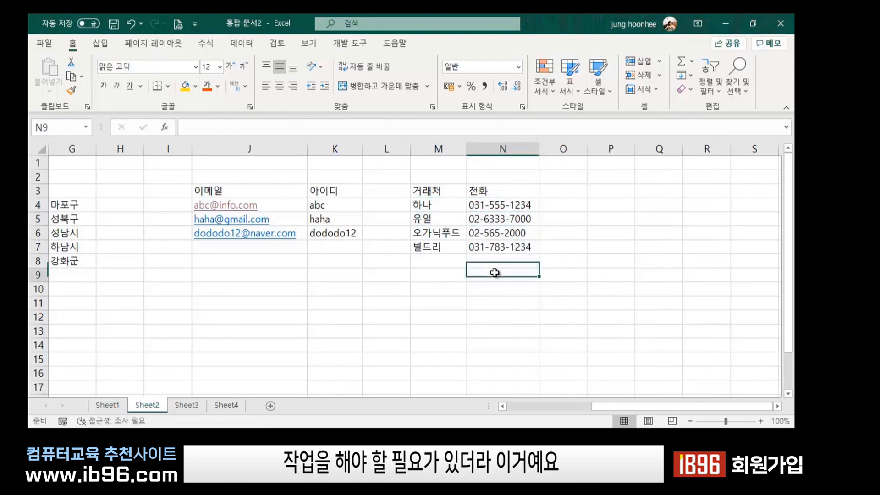
pyautogui.click(563, 201)
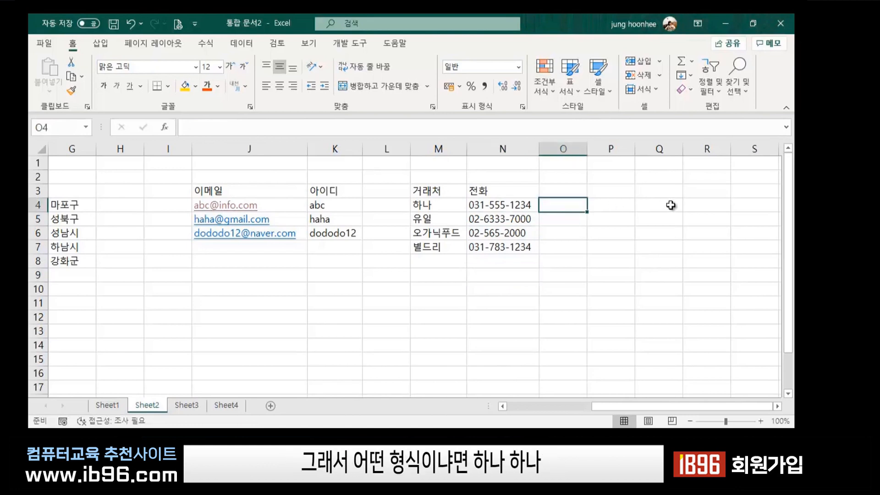
pyautogui.write('gksk')
pyautogui.press('BackSpace')
pyautogui.press('BackSpace')
pyautogui.press('BackSpace')
pyautogui.press('BackSpace')
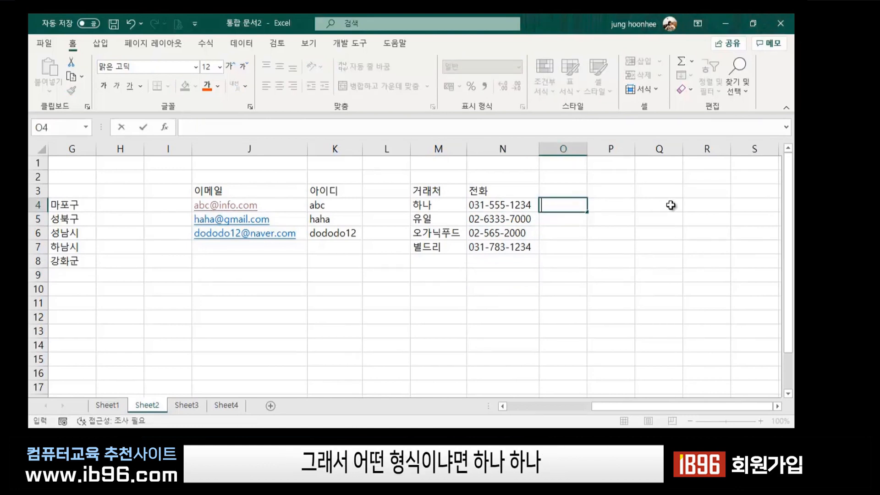
pyautogui.write('하나(0')
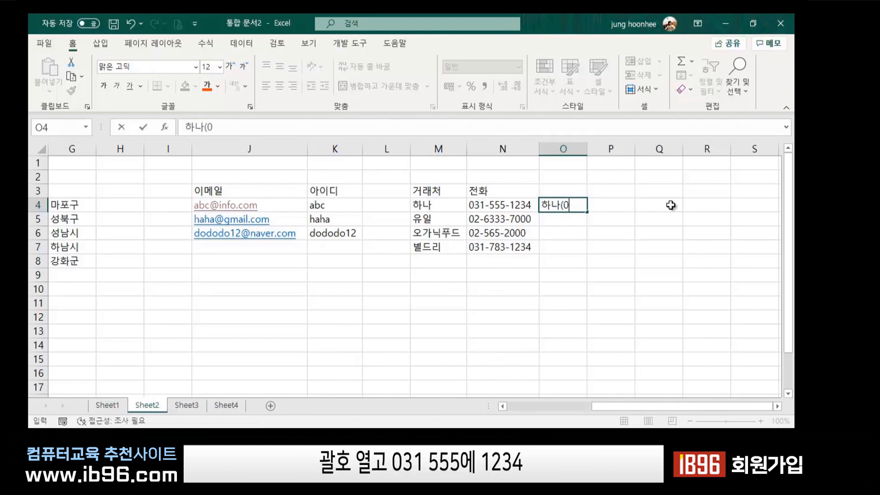
pyautogui.write('31-555-1234')
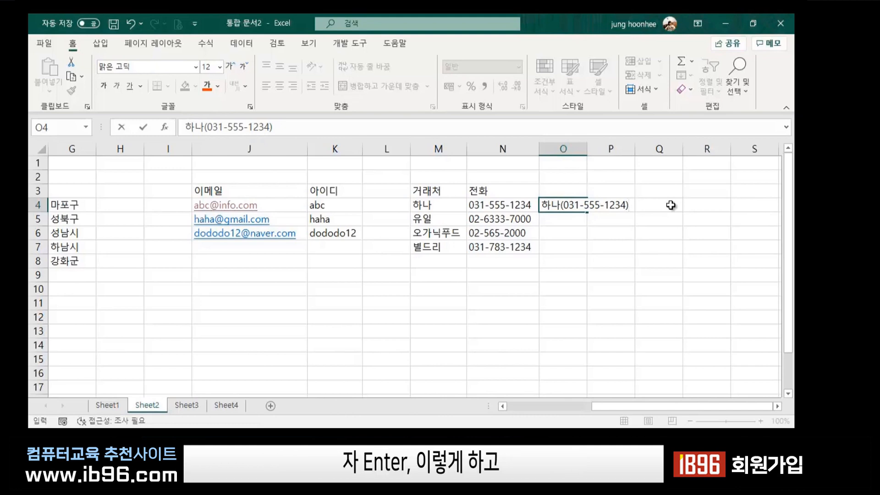
pyautogui.press('Return')
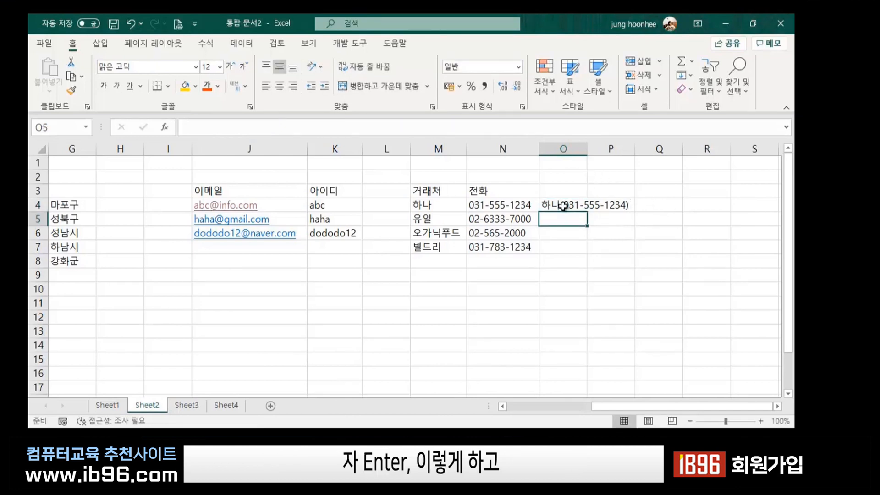
pyautogui.moveTo(563, 206); pyautogui.dragTo(563, 248)
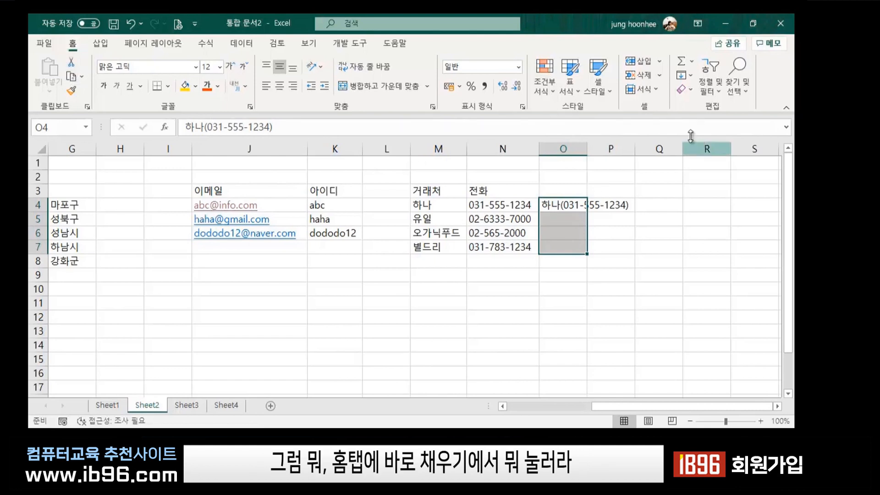
pyautogui.click(690, 76)
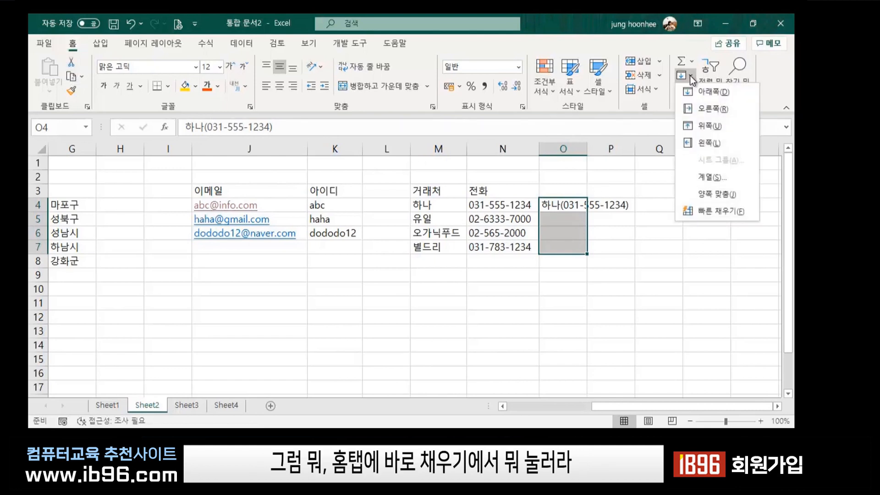
pyautogui.click(722, 211)
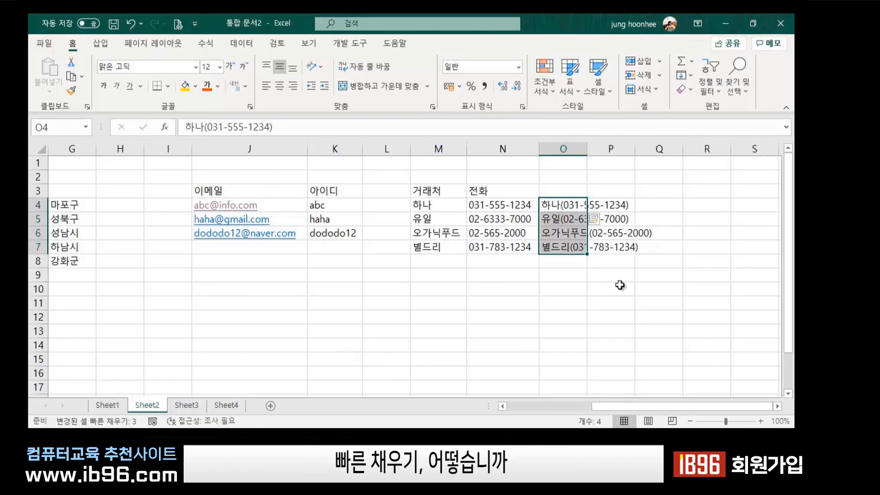
pyautogui.click(612, 302)
# Widen column O and check the combined name-and-phone entries.
pyautogui.moveTo(587, 147); pyautogui.dragTo(664, 147)
pyautogui.click(587, 289)
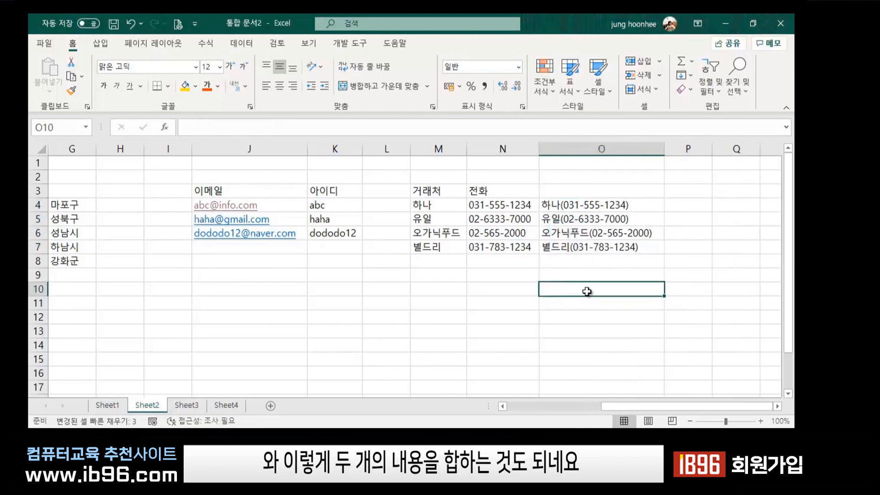
pyautogui.click(417, 210)
pyautogui.click(476, 206)
pyautogui.click(573, 204)
pyautogui.click(570, 224)
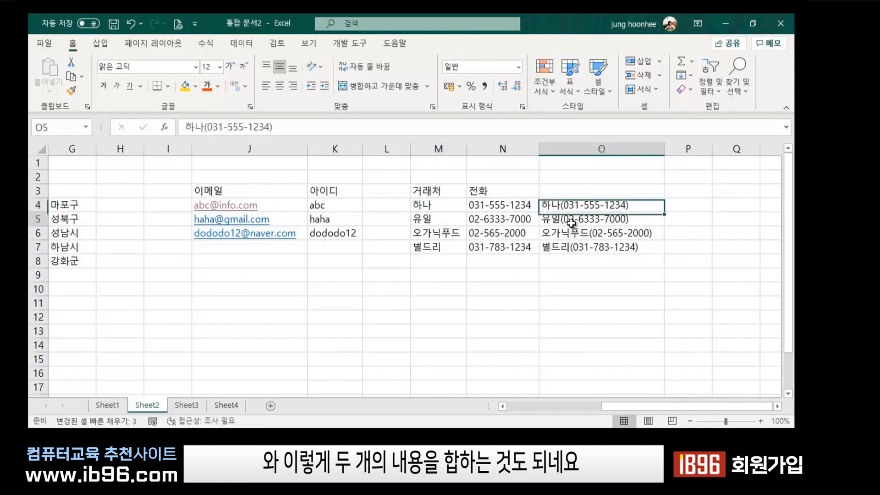
pyautogui.click(570, 233)
pyautogui.click(616, 261)
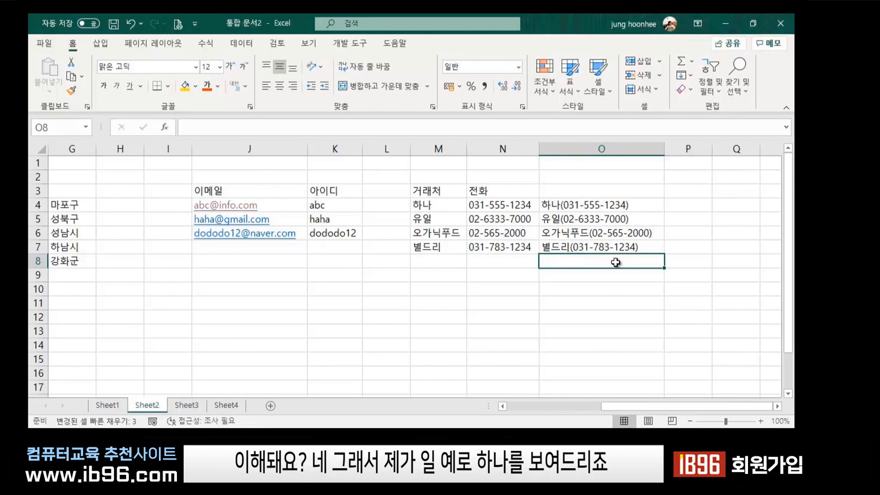
# Switch to the fill1.xlsx workbook and open its 빠른채우기 sheet.
pyautogui.moveTo(512, 439)
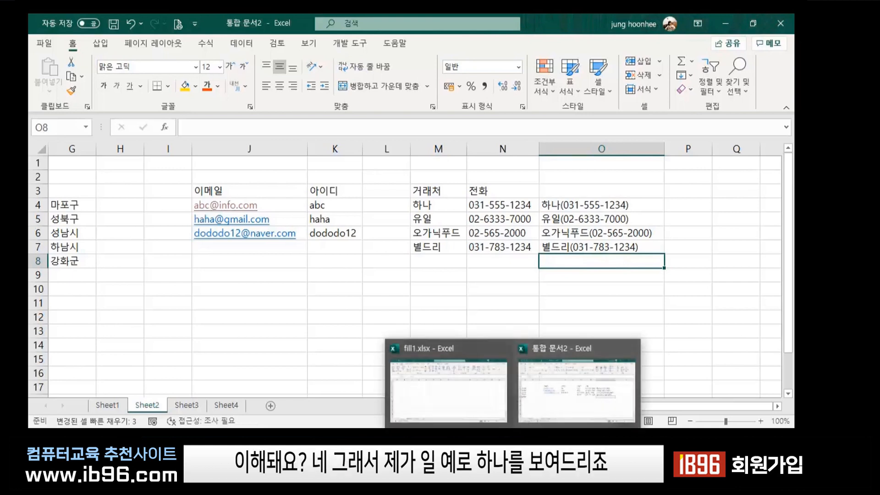
pyautogui.click(470, 384)
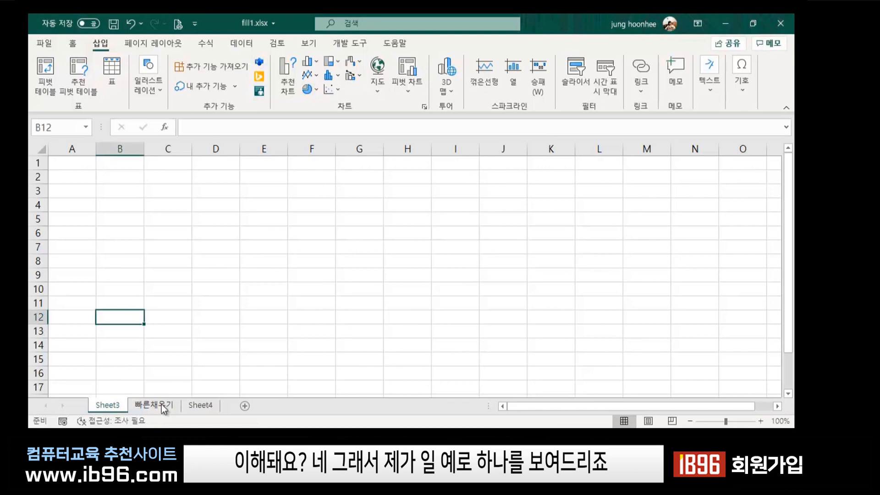
pyautogui.click(153, 405)
# Look over the customer table's 고객, 성별, 주소 and 등급 data in rows 5–12.
pyautogui.click(390, 263)
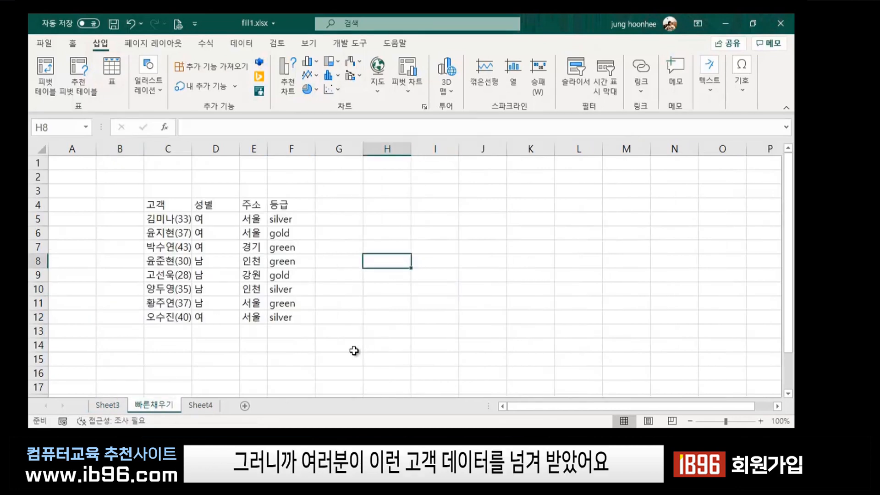
pyautogui.keyDown('ctrl'); pyautogui.scroll(1, 364, 338); pyautogui.keyUp('ctrl')
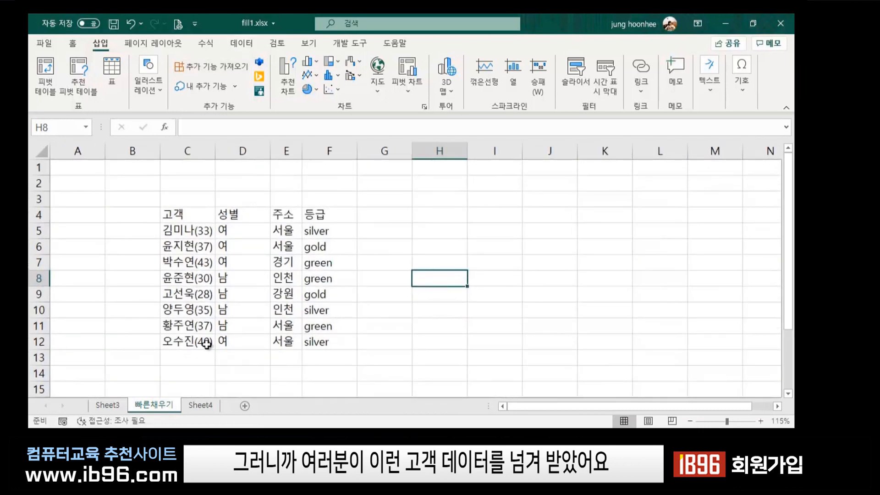
pyautogui.click(280, 341)
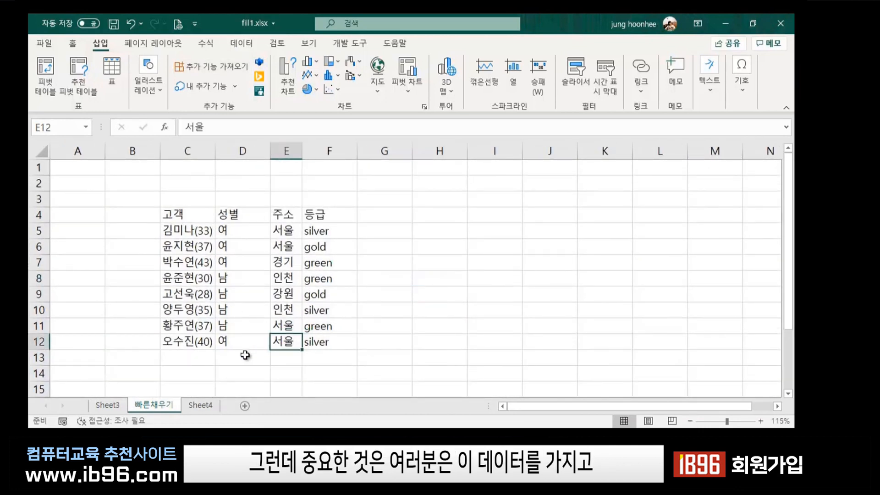
pyautogui.click(246, 355)
pyautogui.click(191, 360)
pyautogui.click(298, 356)
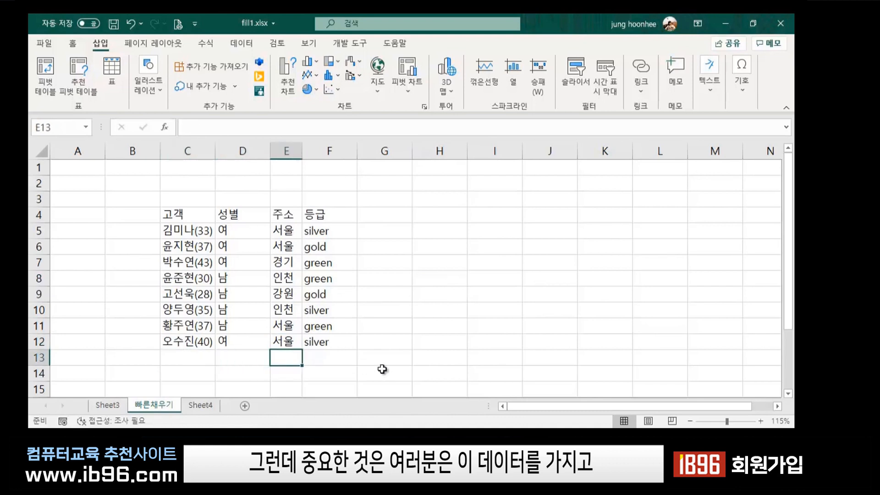
pyautogui.click(383, 370)
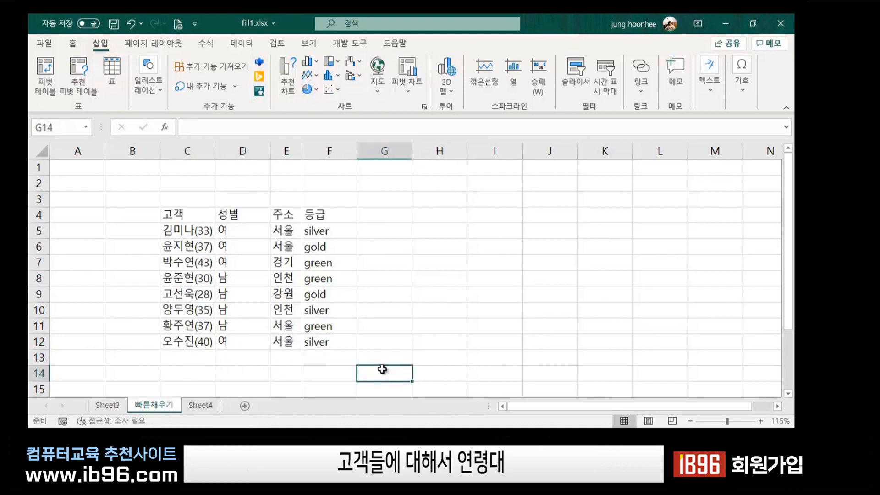
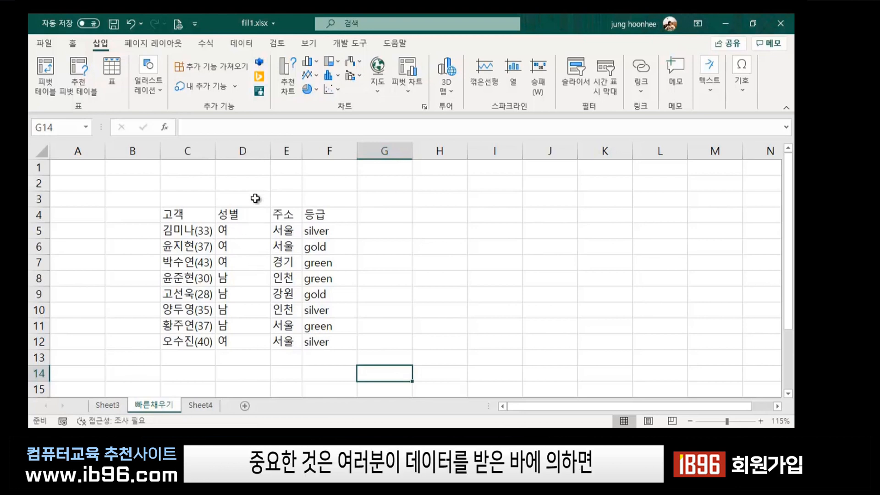
# Review the combined name-and-age 고객 entries in rows 5–12 and the 고객 and 성별 headers.
pyautogui.click(172, 231)
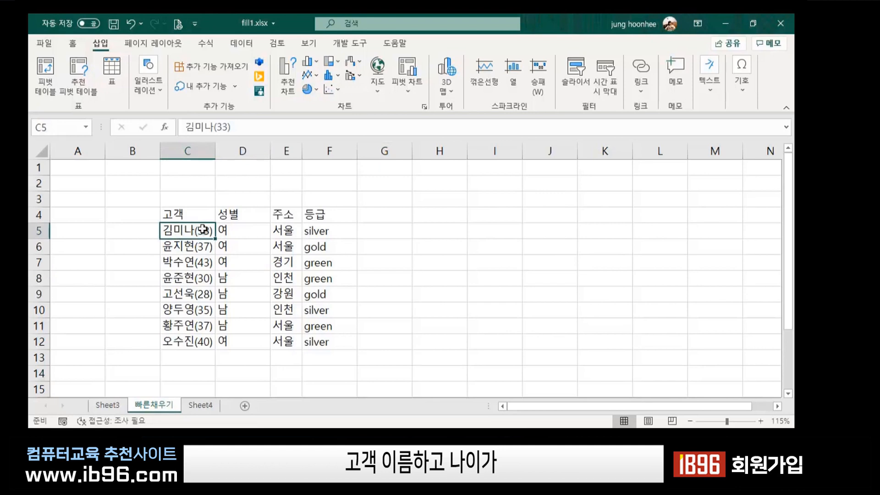
pyautogui.click(200, 247)
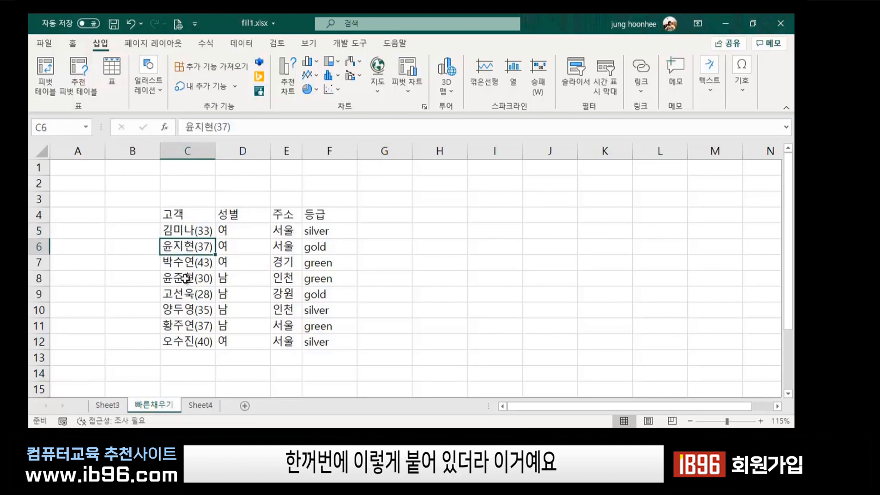
pyautogui.click(191, 268)
pyautogui.click(190, 279)
pyautogui.click(190, 297)
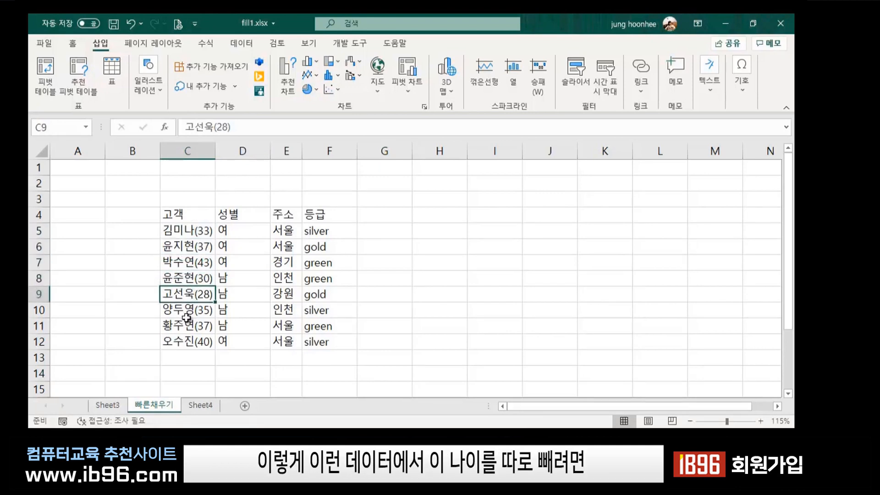
pyautogui.click(188, 315)
pyautogui.click(186, 330)
pyautogui.click(178, 344)
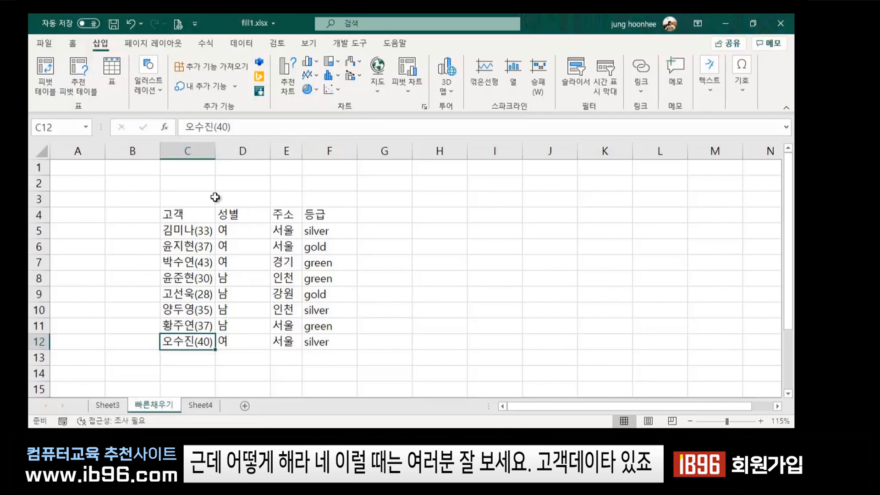
pyautogui.click(182, 214)
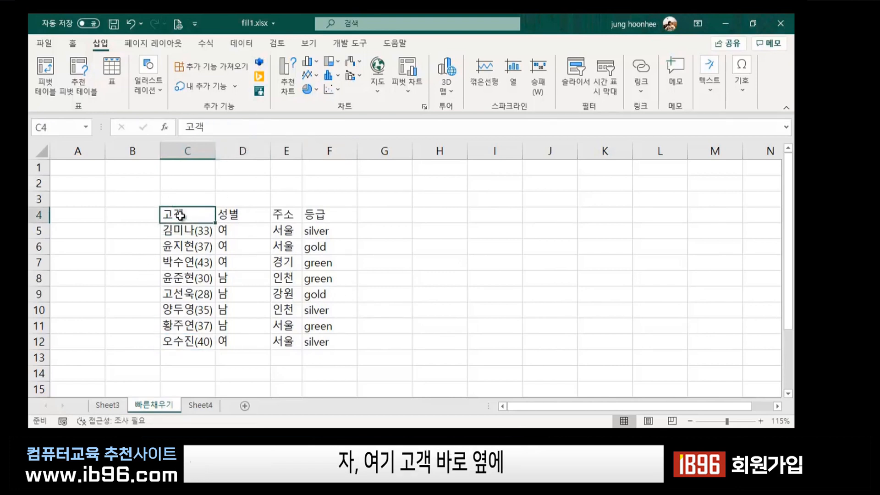
pyautogui.click(243, 214)
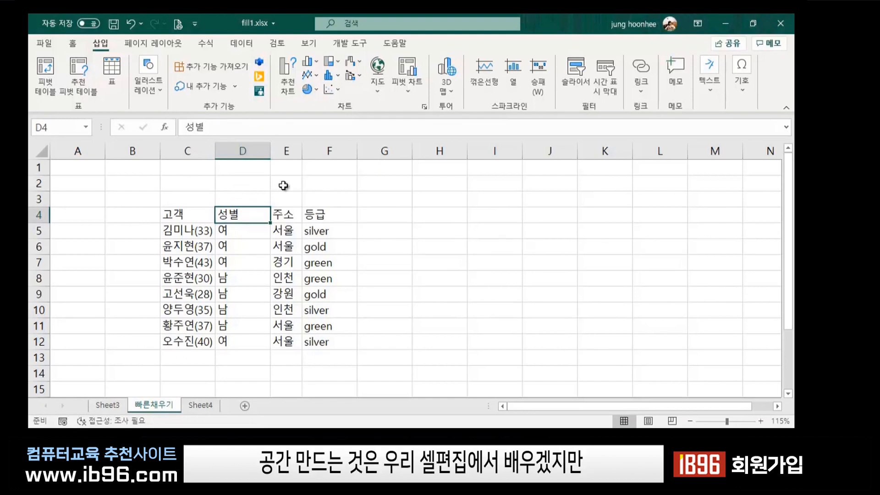
# Insert two blank columns before the 성별 column D.
pyautogui.click(244, 151)
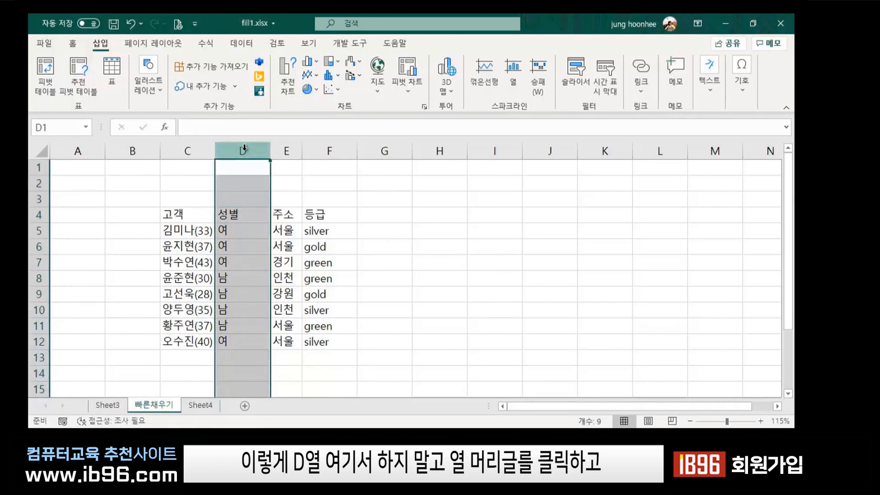
pyautogui.rightClick(244, 150)
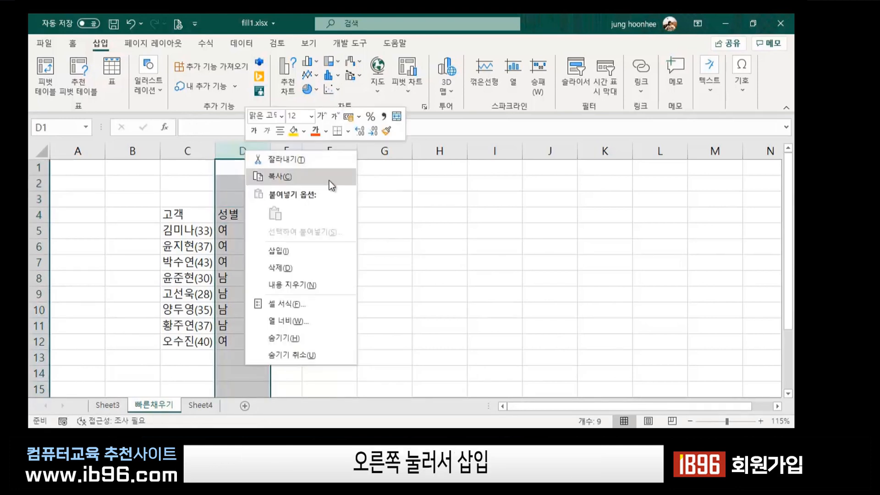
pyautogui.click(289, 251)
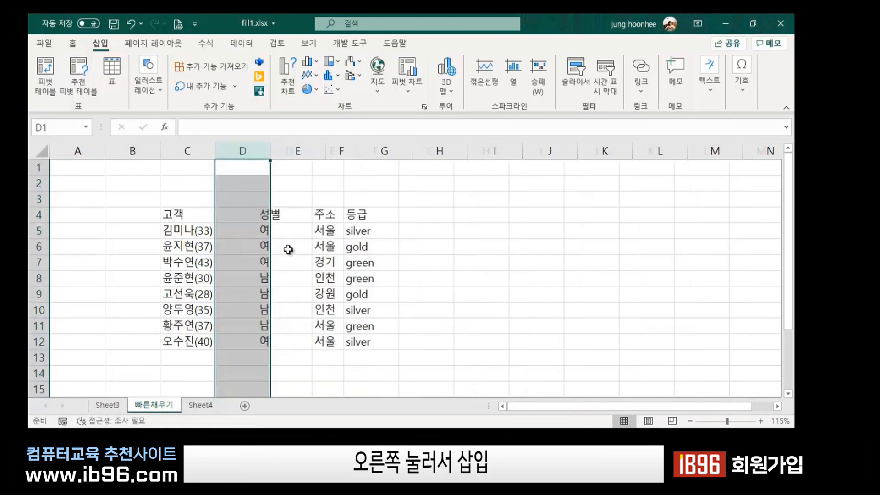
pyautogui.rightClick(244, 149)
pyautogui.click(294, 254)
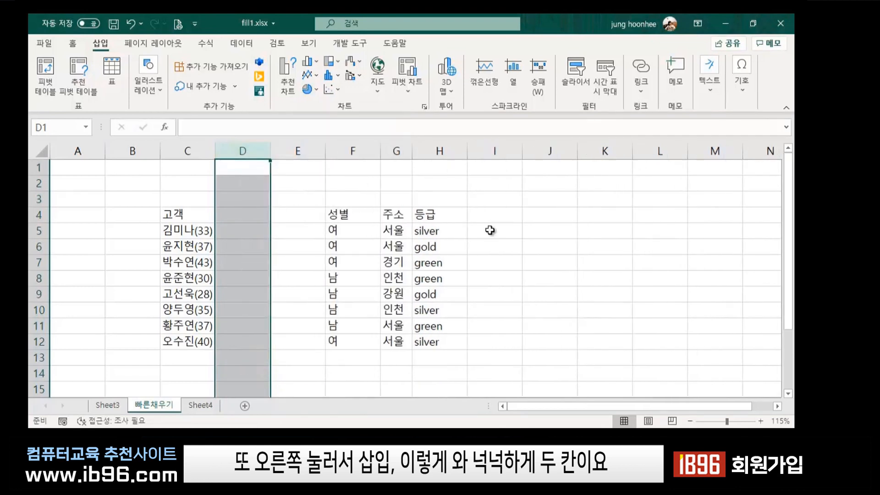
pyautogui.click(527, 233)
pyautogui.click(304, 216)
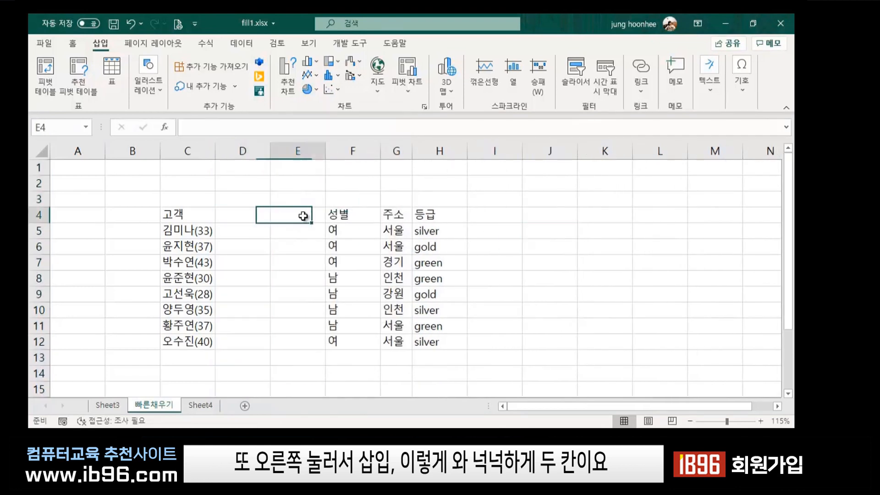
pyautogui.click(244, 216)
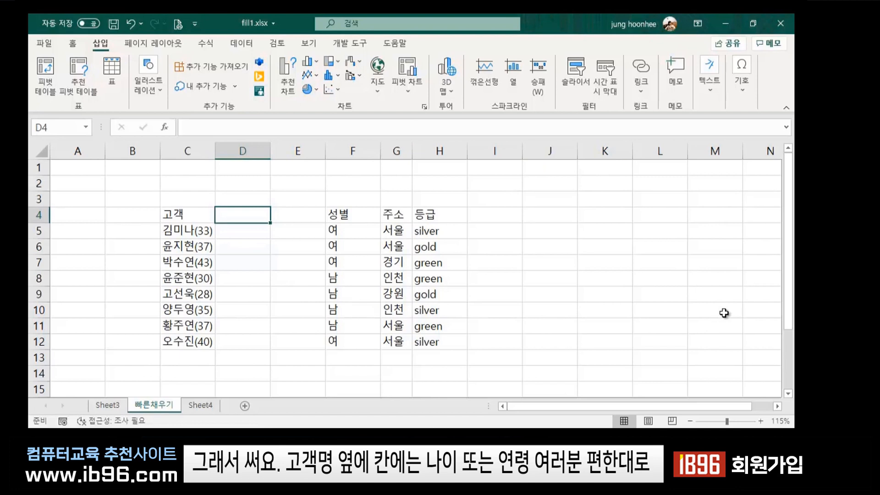
# Enter the headers 고객명 in D4 and 나이 in E4.
pyautogui.write('고객명')
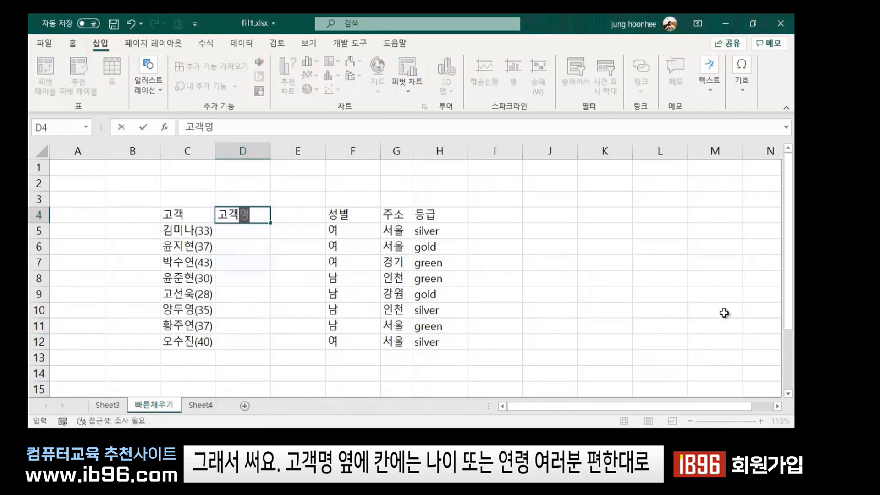
pyautogui.press('Tab')
pyautogui.write('나이')
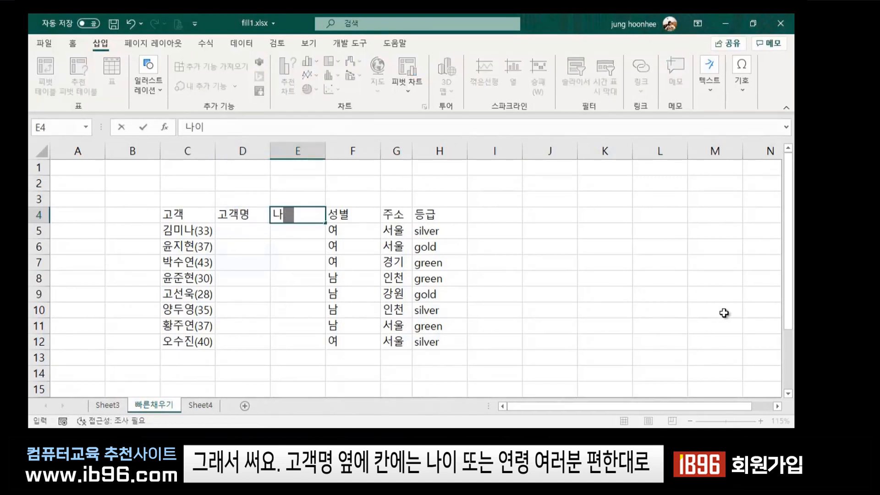
pyautogui.press('Return')
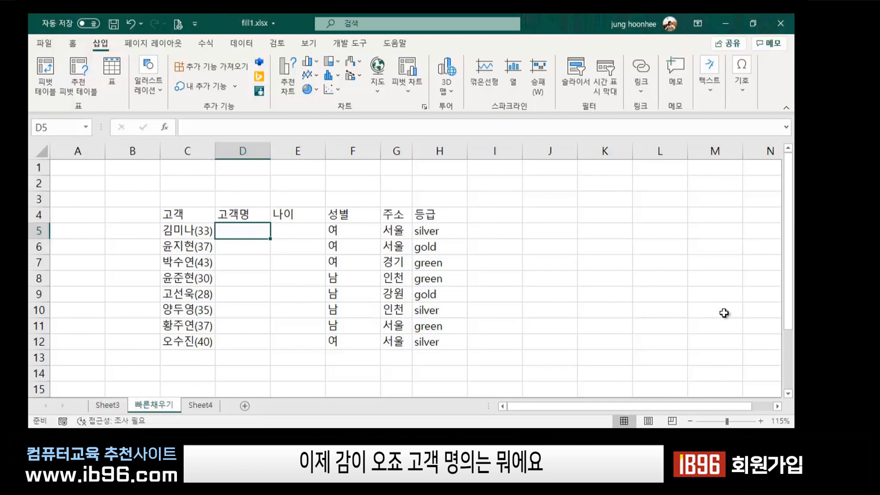
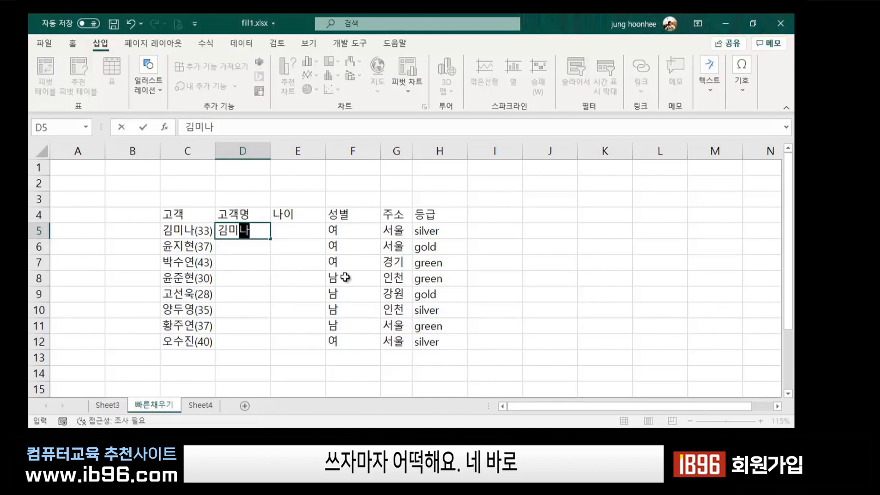
pyautogui.press('Return')
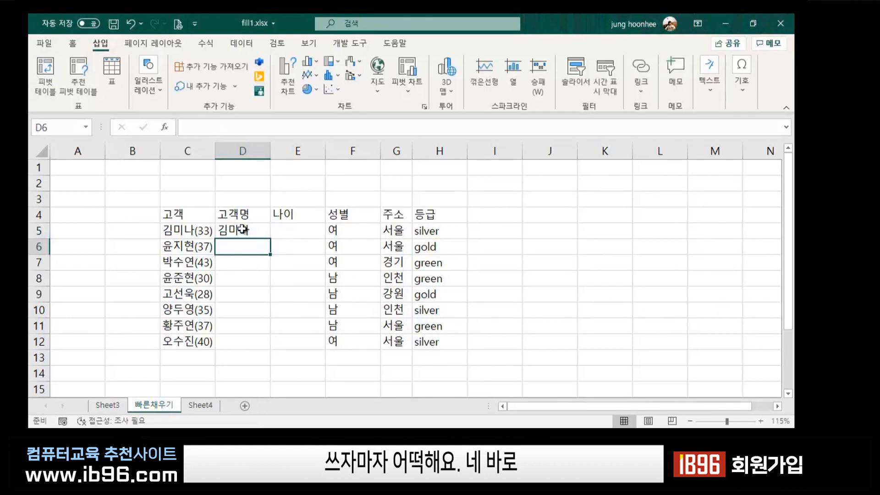
pyautogui.moveTo(242, 228); pyautogui.dragTo(238, 343)
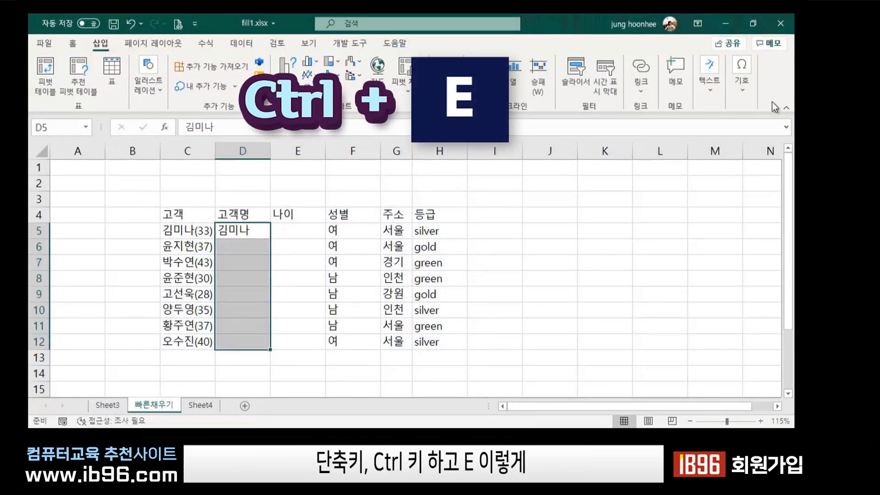
pyautogui.hotkey('ctrl', 'e')
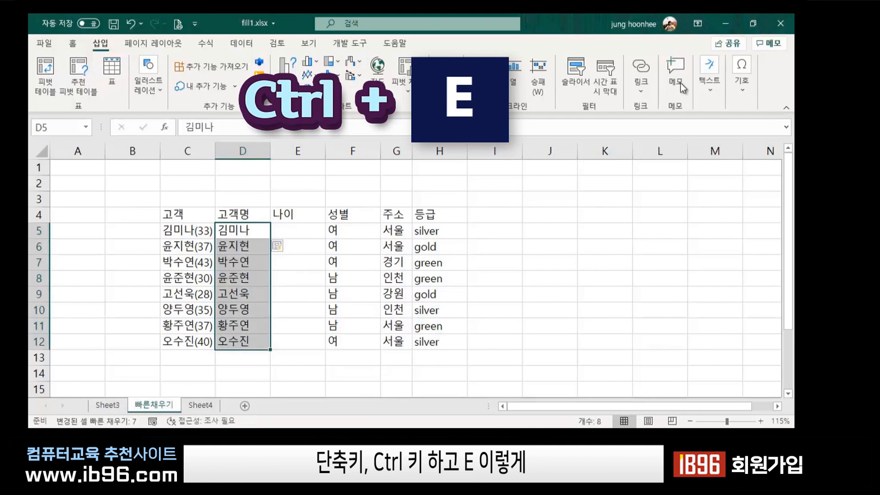
pyautogui.click(600, 261)
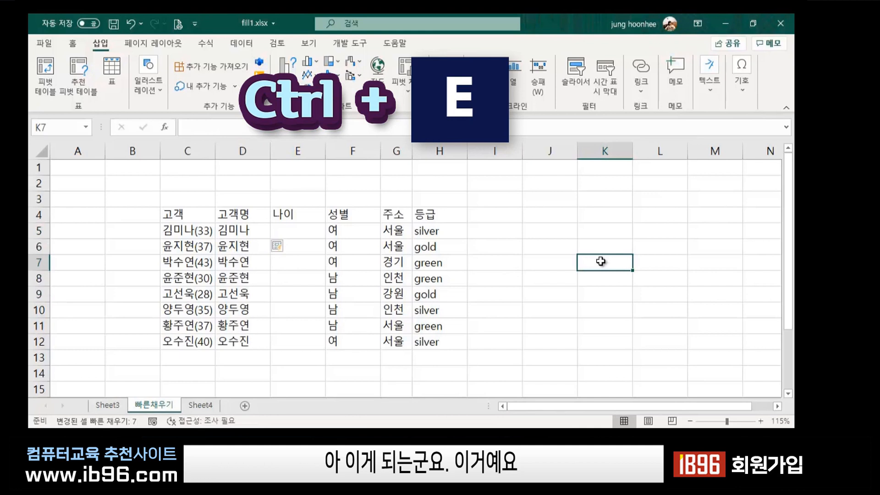
pyautogui.click(507, 274)
pyautogui.click(295, 229)
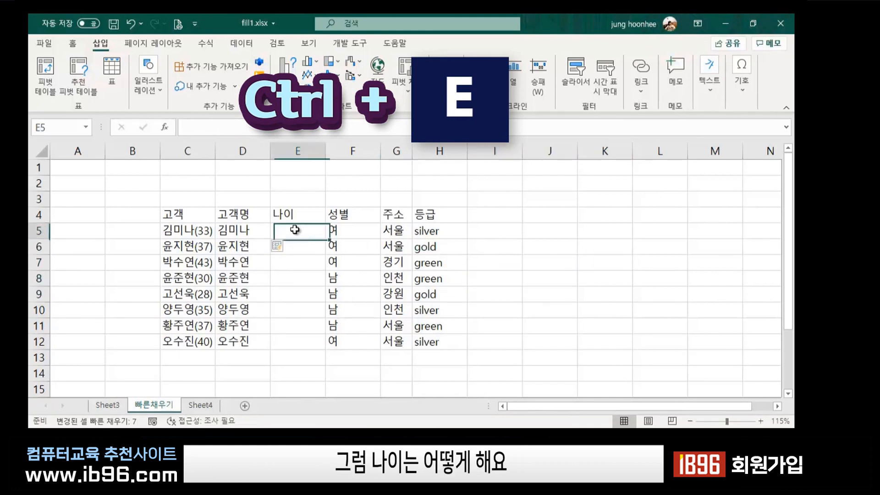
# Enter 33 in E5, then Flash Fill the remaining ages down to E12.
pyautogui.click(195, 229)
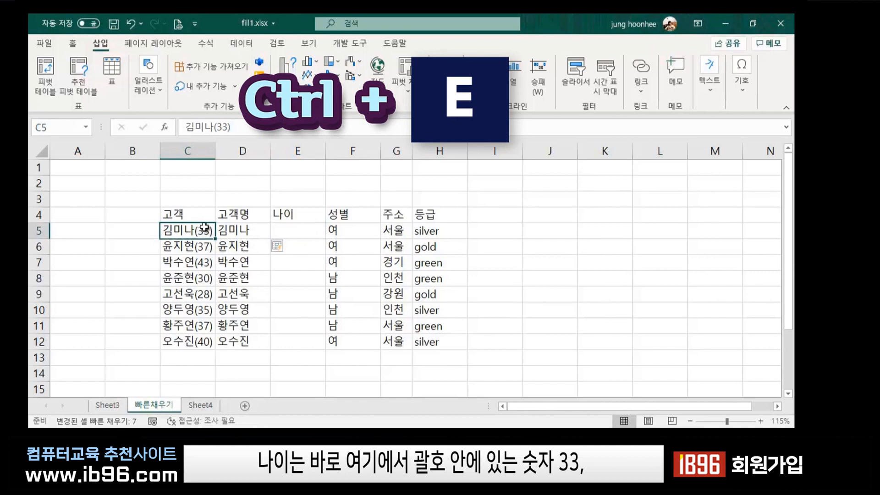
pyautogui.click(305, 235)
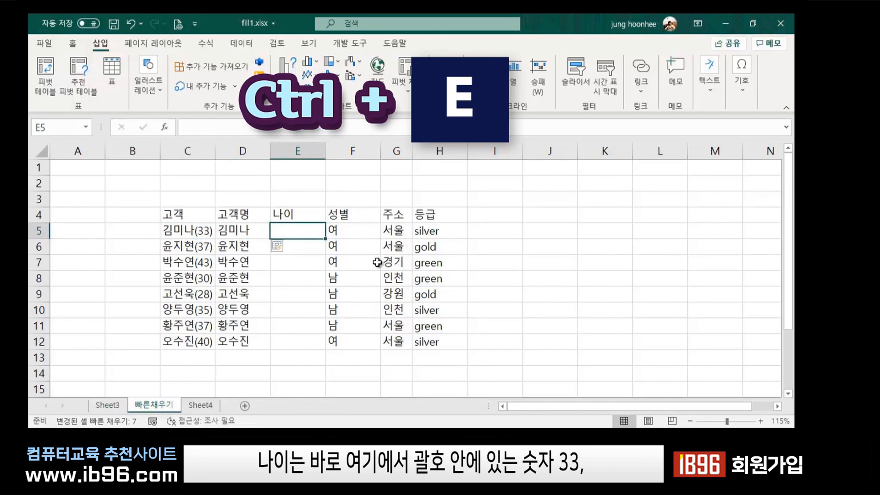
pyautogui.write('333')
pyautogui.press('BackSpace')
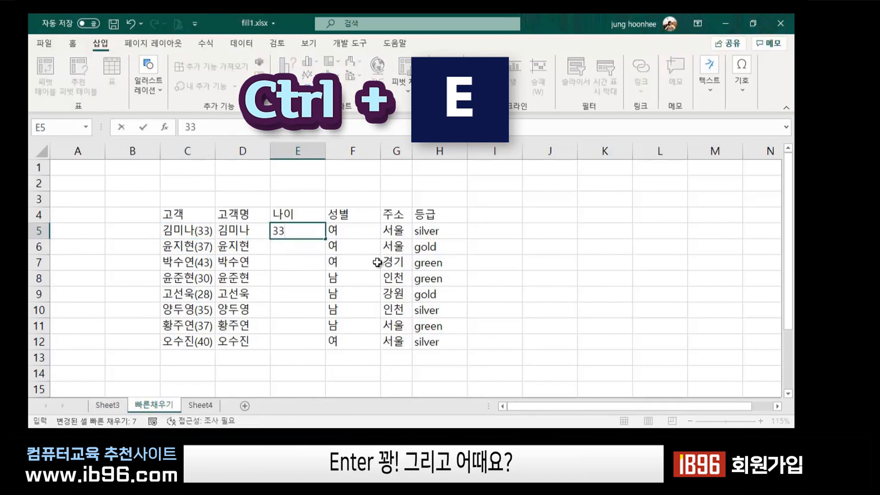
pyautogui.press('Return')
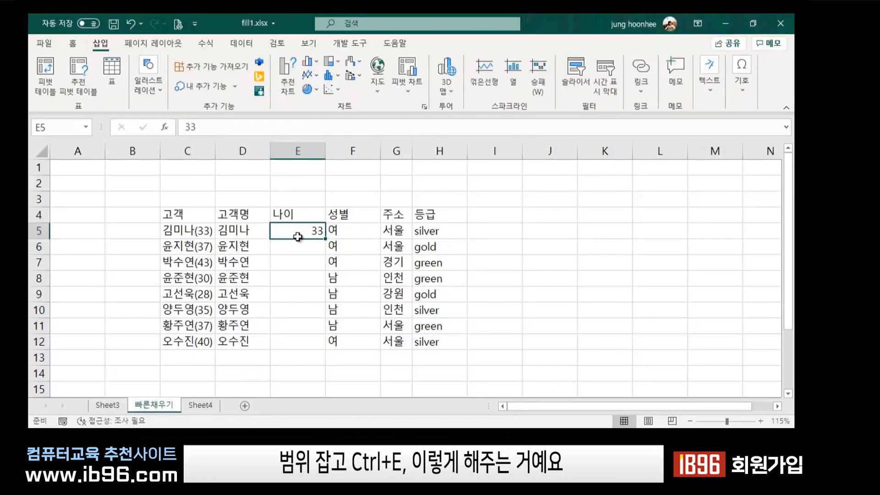
pyautogui.moveTo(295, 232); pyautogui.dragTo(298, 342)
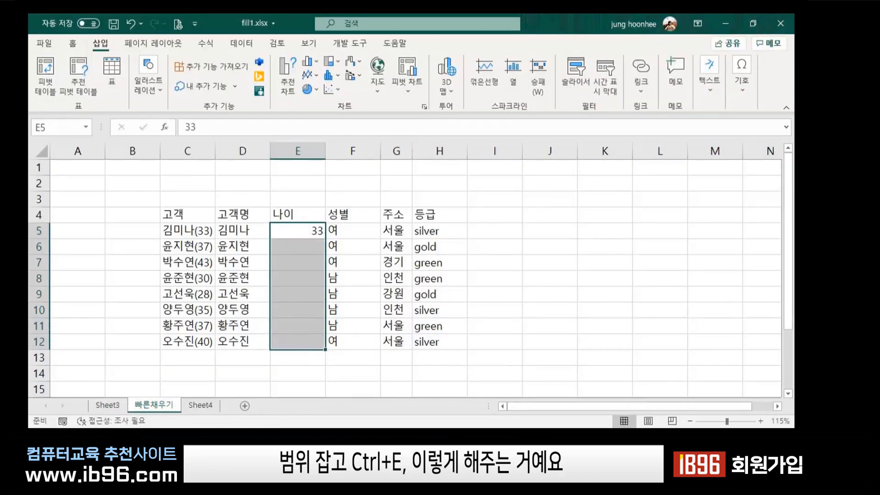
pyautogui.hotkey('ctrl', 'e')
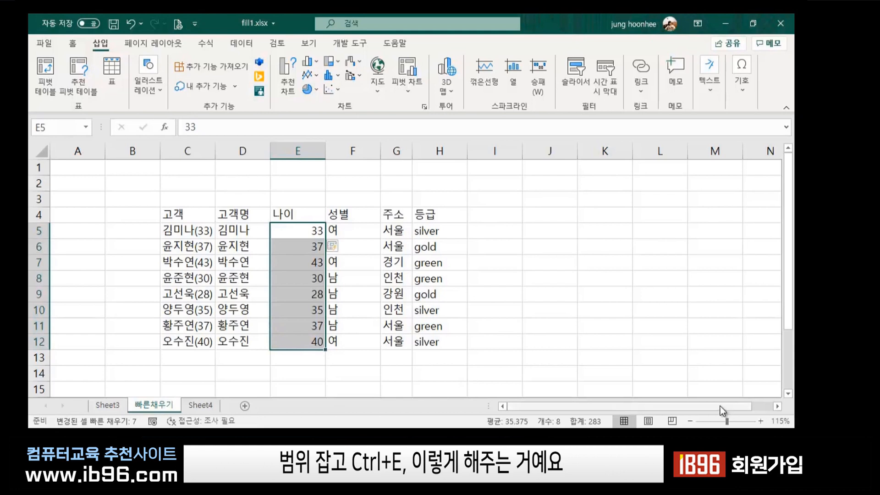
# Auto-fit column E to its ages and check the filled values.
pyautogui.moveTo(325, 146); pyautogui.dragTo(324, 147)
pyautogui.doubleClick(324, 146)
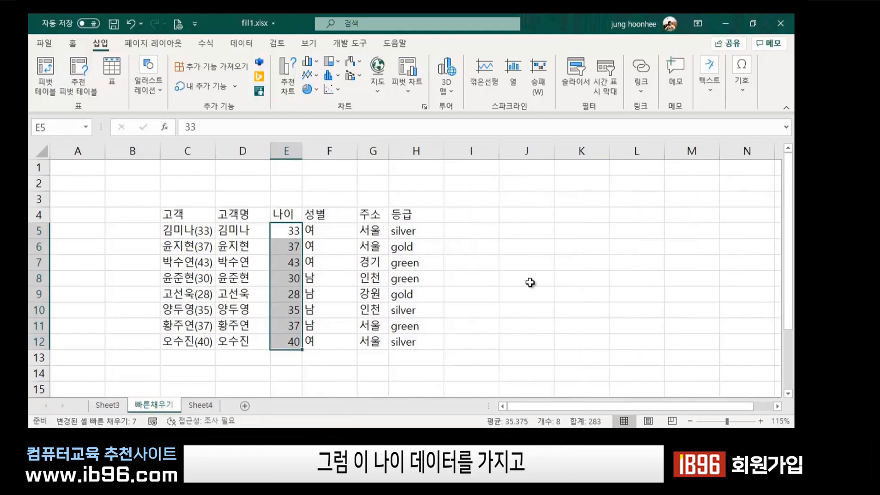
pyautogui.click(531, 283)
pyautogui.click(284, 235)
pyautogui.click(282, 312)
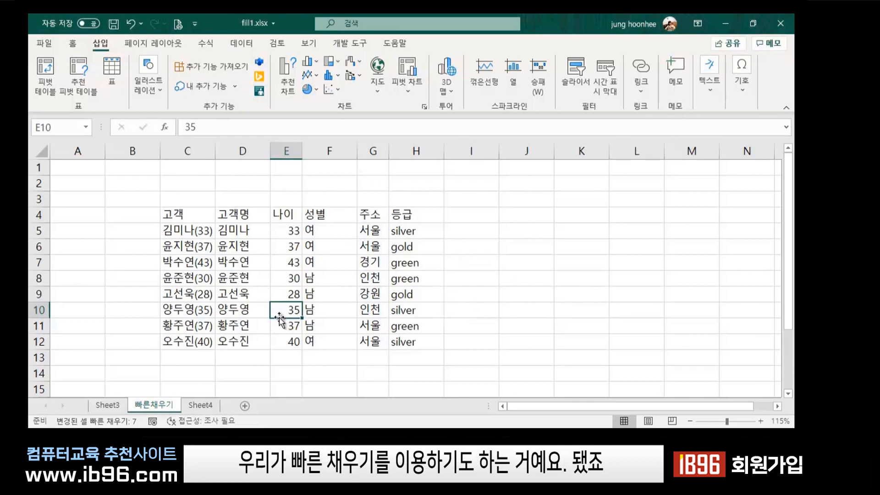
# Delete the original combined 고객 column C.
pyautogui.click(467, 309)
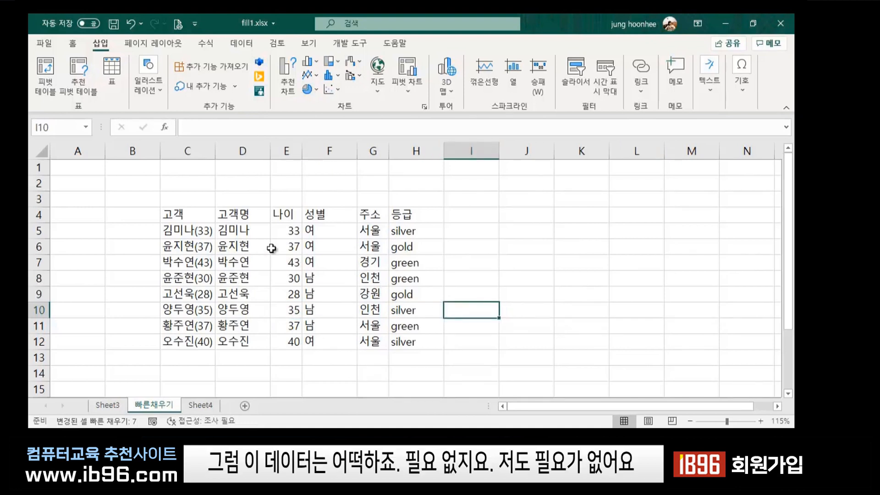
pyautogui.click(185, 217)
pyautogui.moveTo(187, 222); pyautogui.dragTo(190, 264)
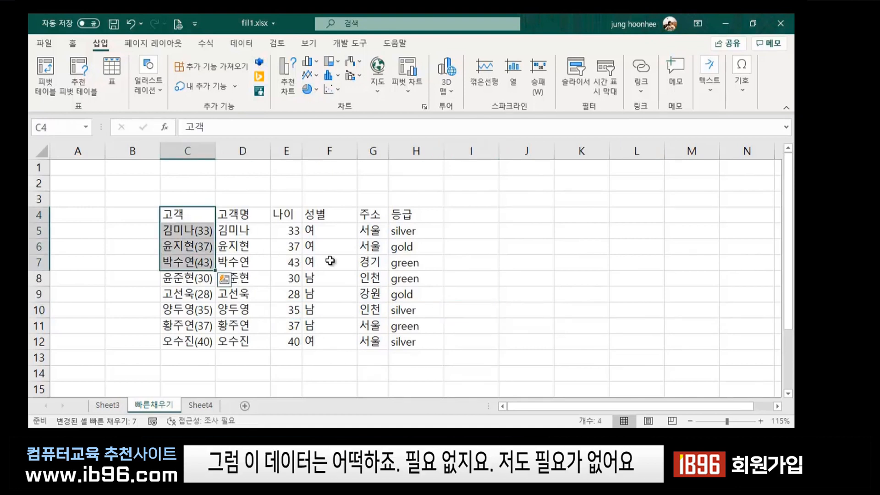
pyautogui.click(603, 309)
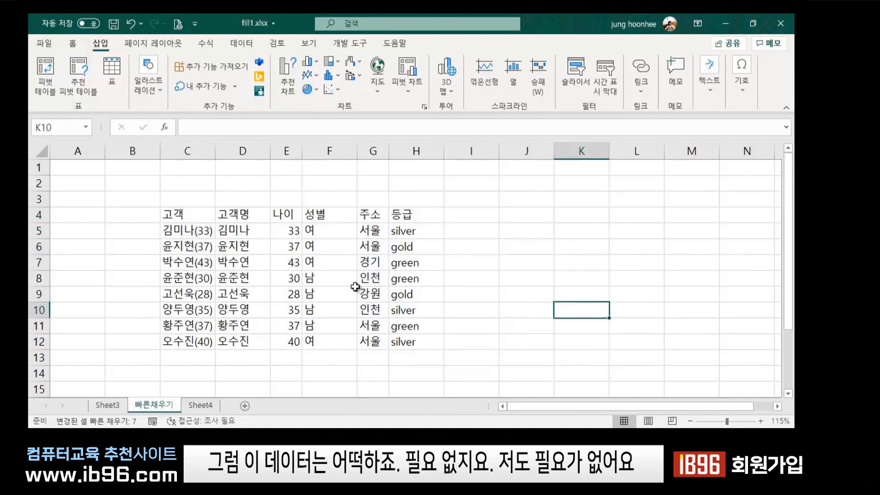
pyautogui.click(188, 149)
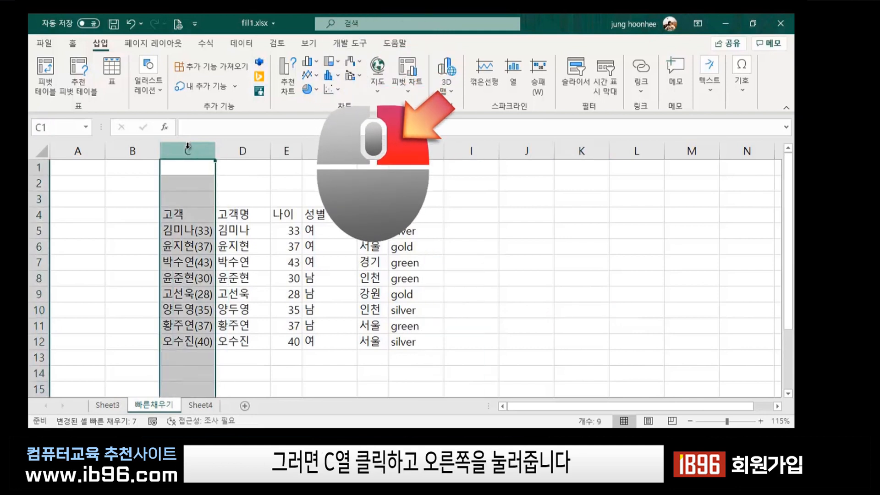
pyautogui.rightClick(188, 146)
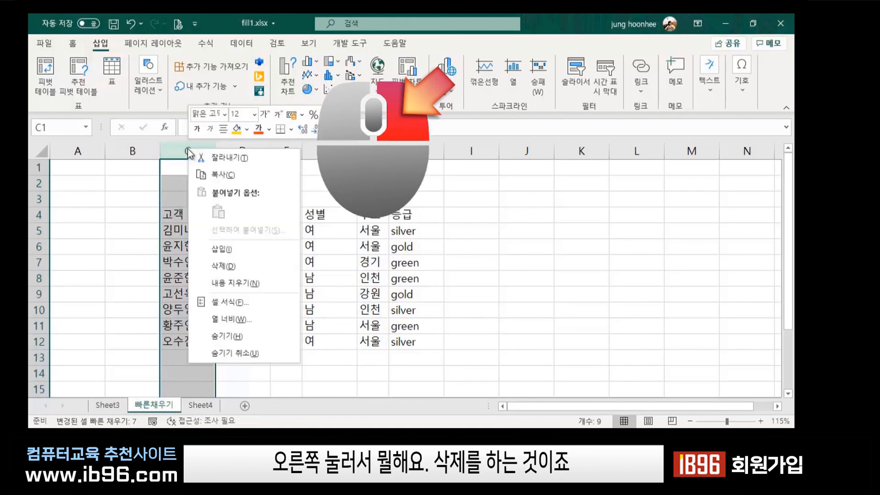
pyautogui.click(232, 268)
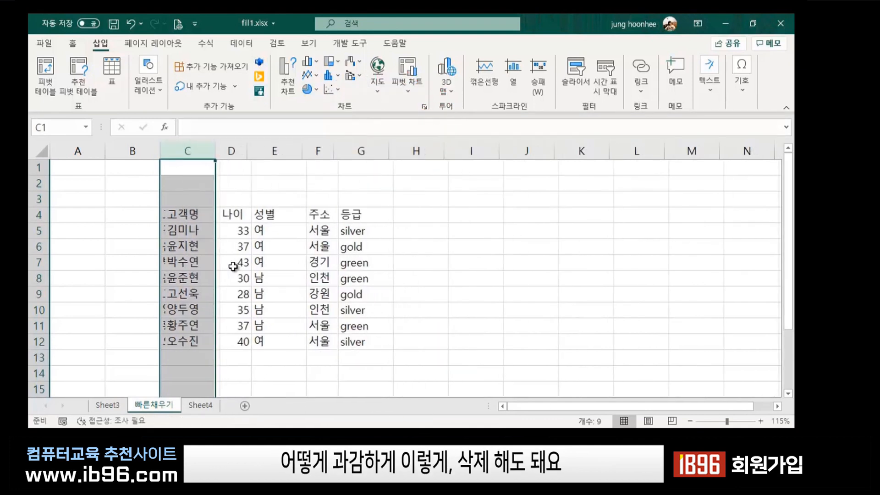
pyautogui.click(508, 315)
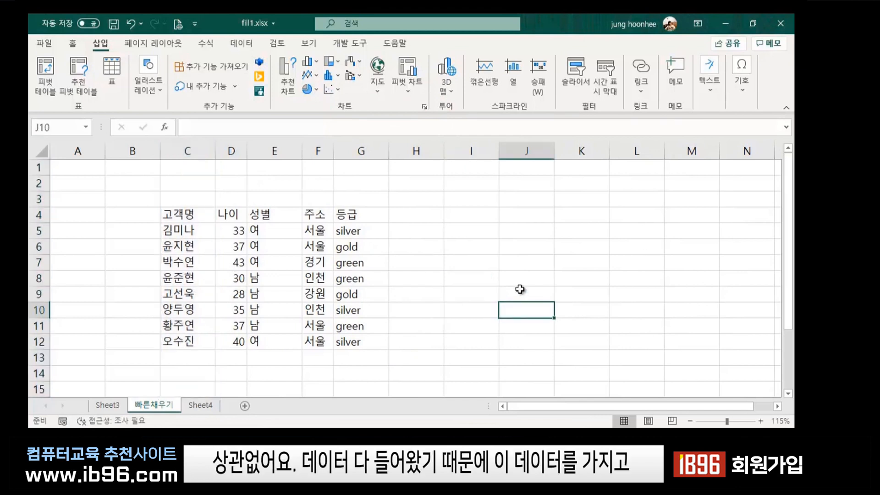
pyautogui.click(187, 242)
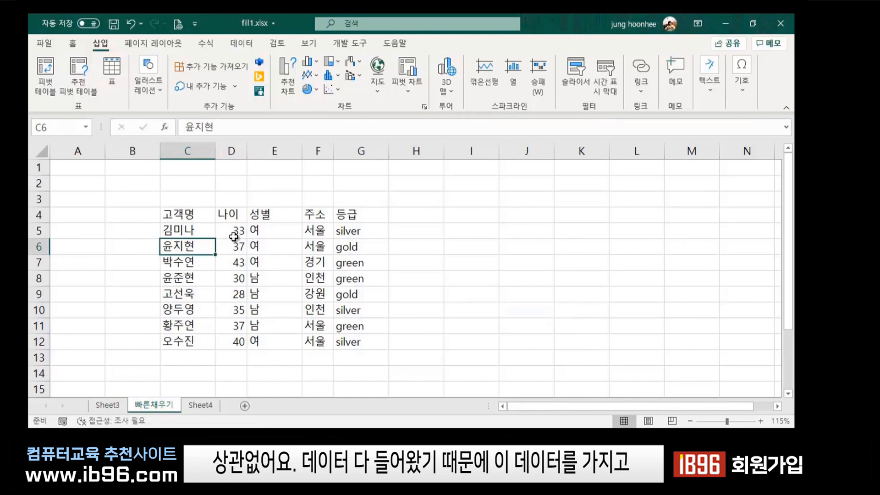
pyautogui.click(235, 230)
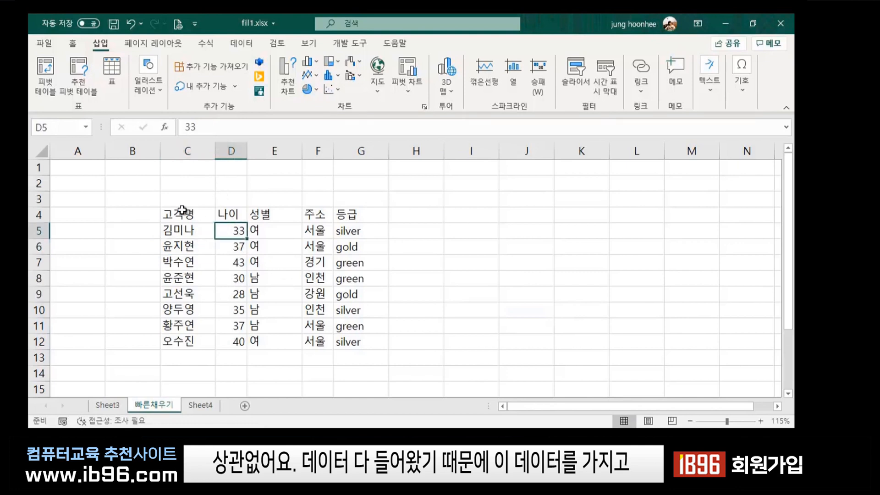
pyautogui.moveTo(178, 214); pyautogui.dragTo(356, 341)
pyautogui.click(515, 384)
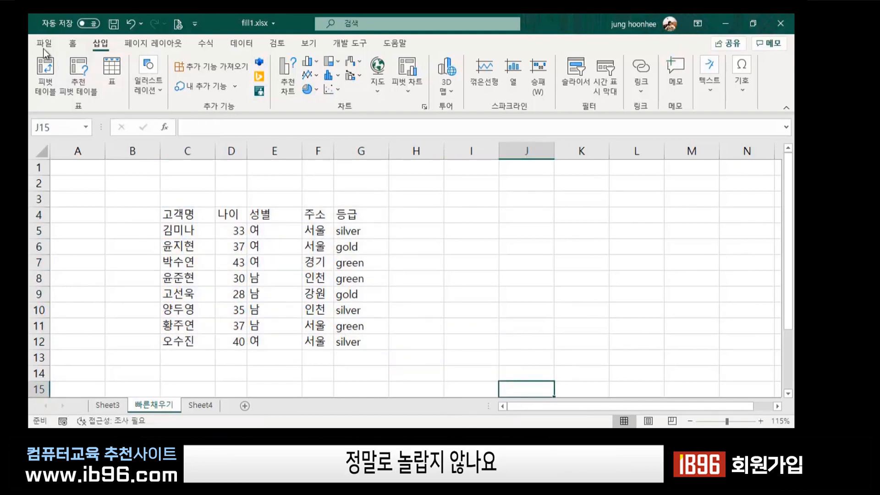
pyautogui.click(73, 42)
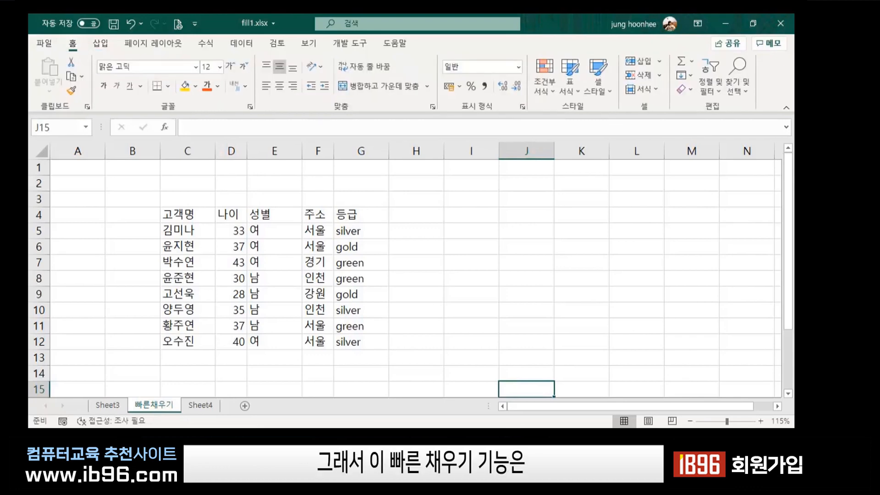
pyautogui.click(692, 75)
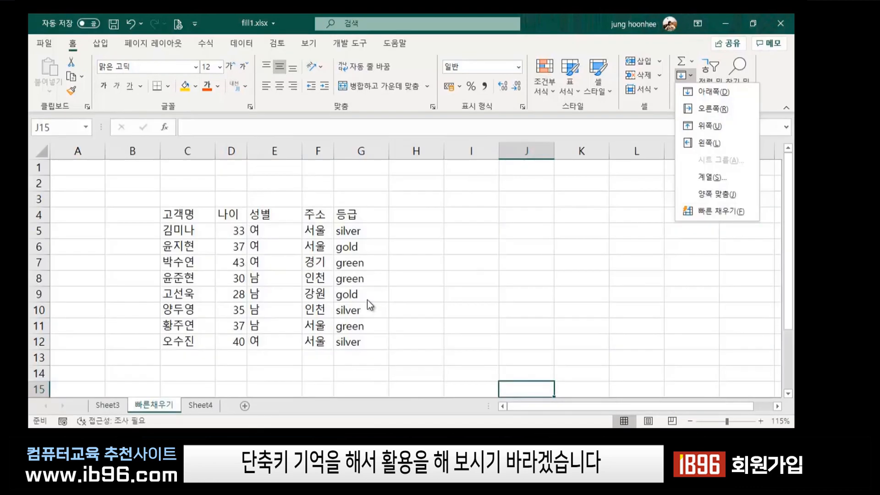
pyautogui.click(455, 317)
pyautogui.click(436, 339)
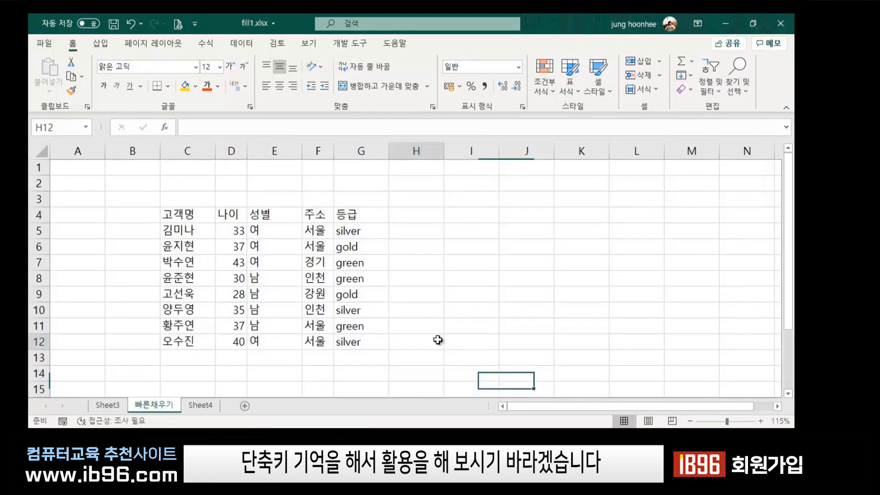